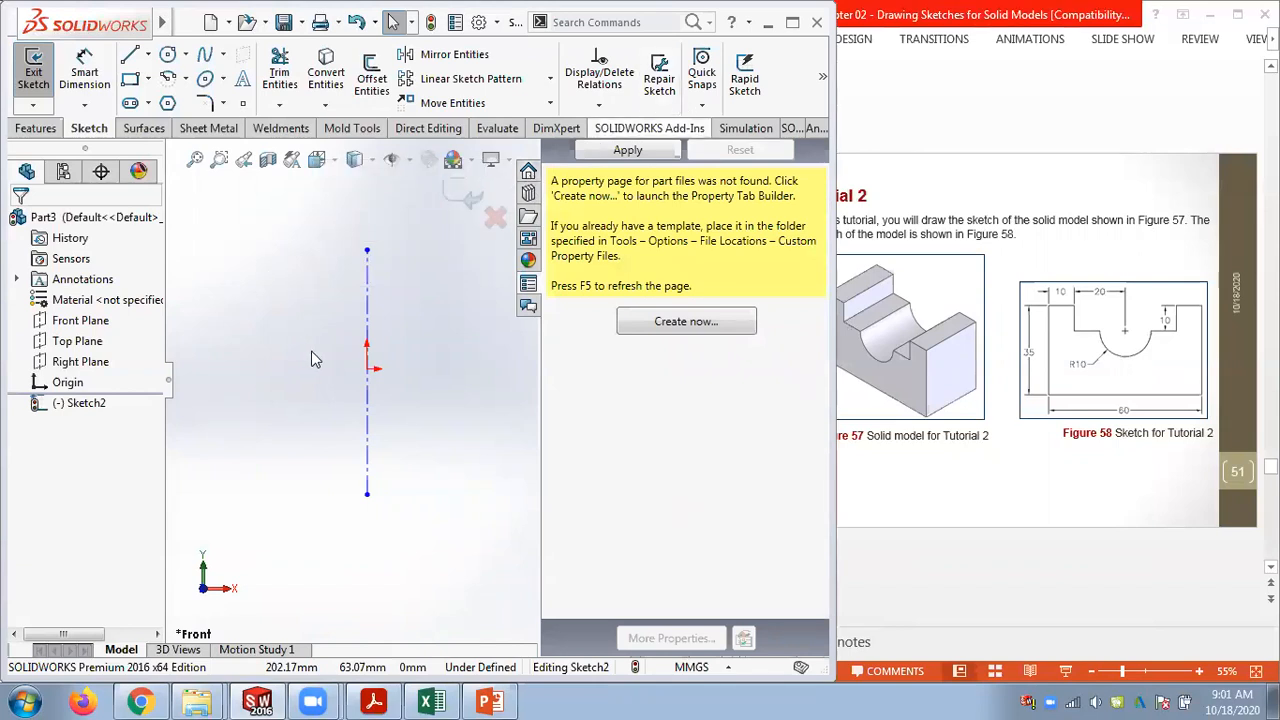
scroll(314, 358, up, 1)
click(528, 171)
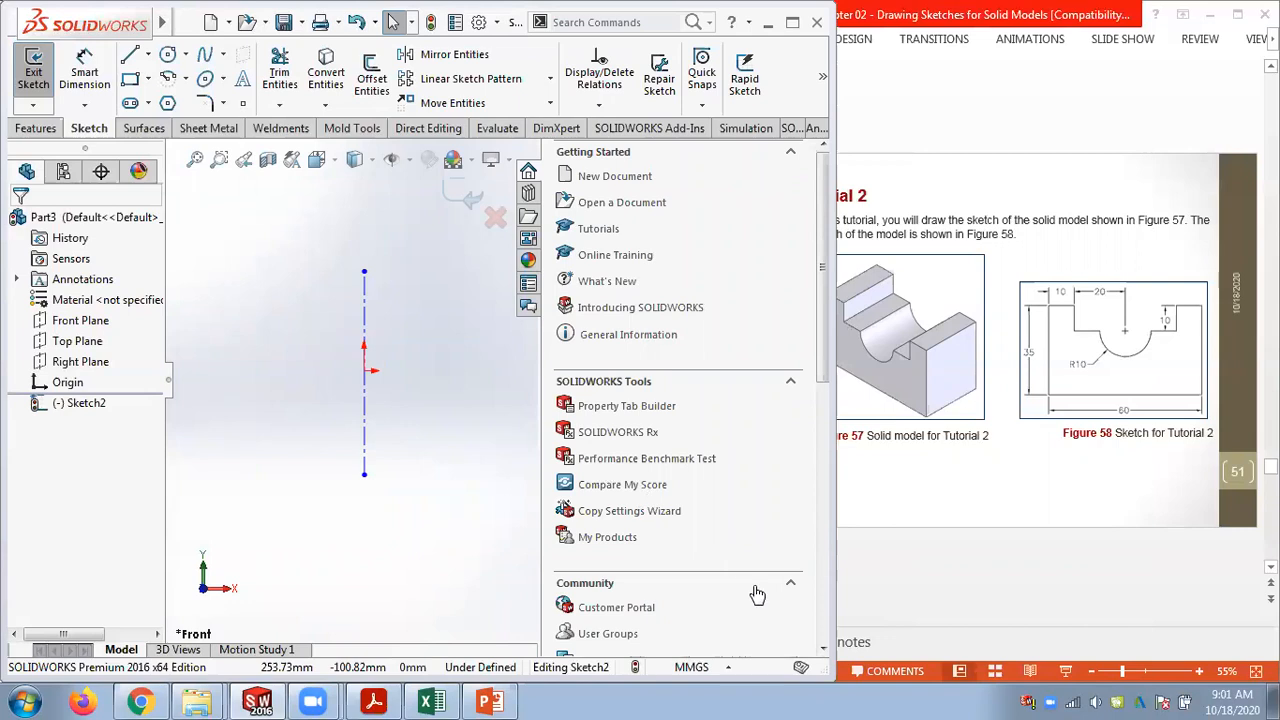
scroll(363, 406, down, 4)
scroll(388, 360, up, 3)
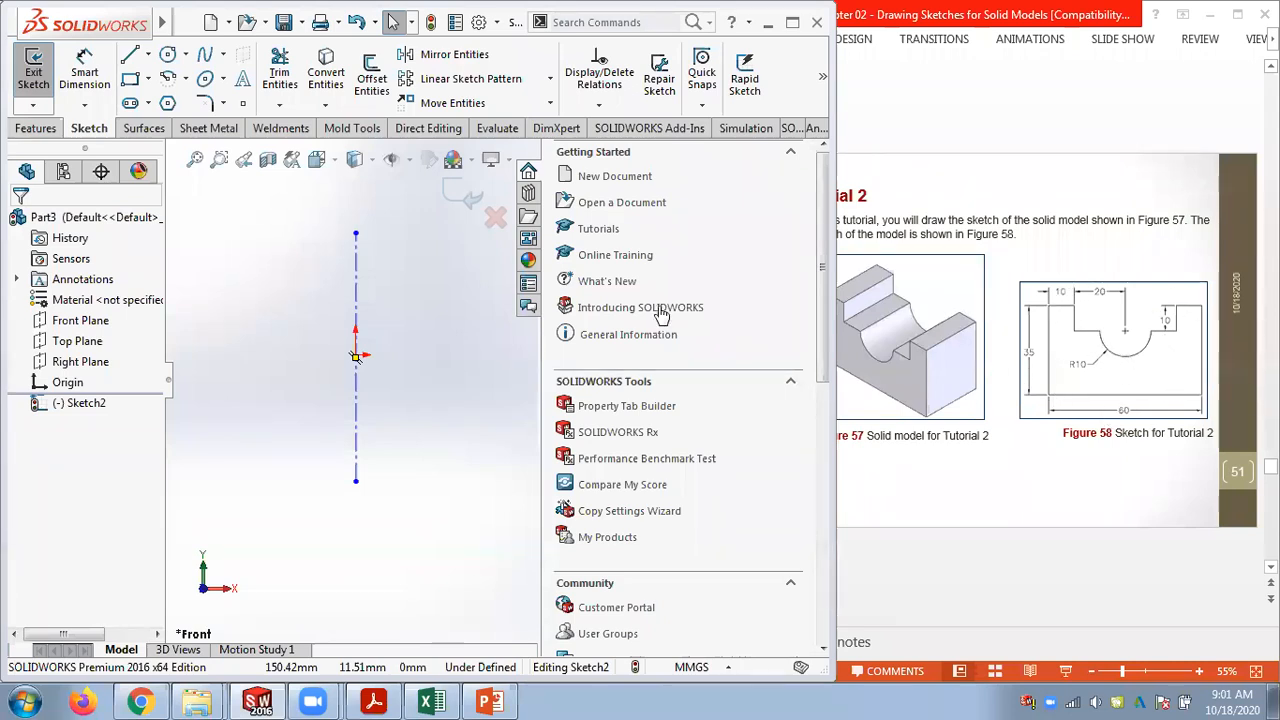
Sketch the profile's left side with connected lines: an inner ledge level with the origin, a step up, the top edge and the outer vertical edge.
click(148, 55)
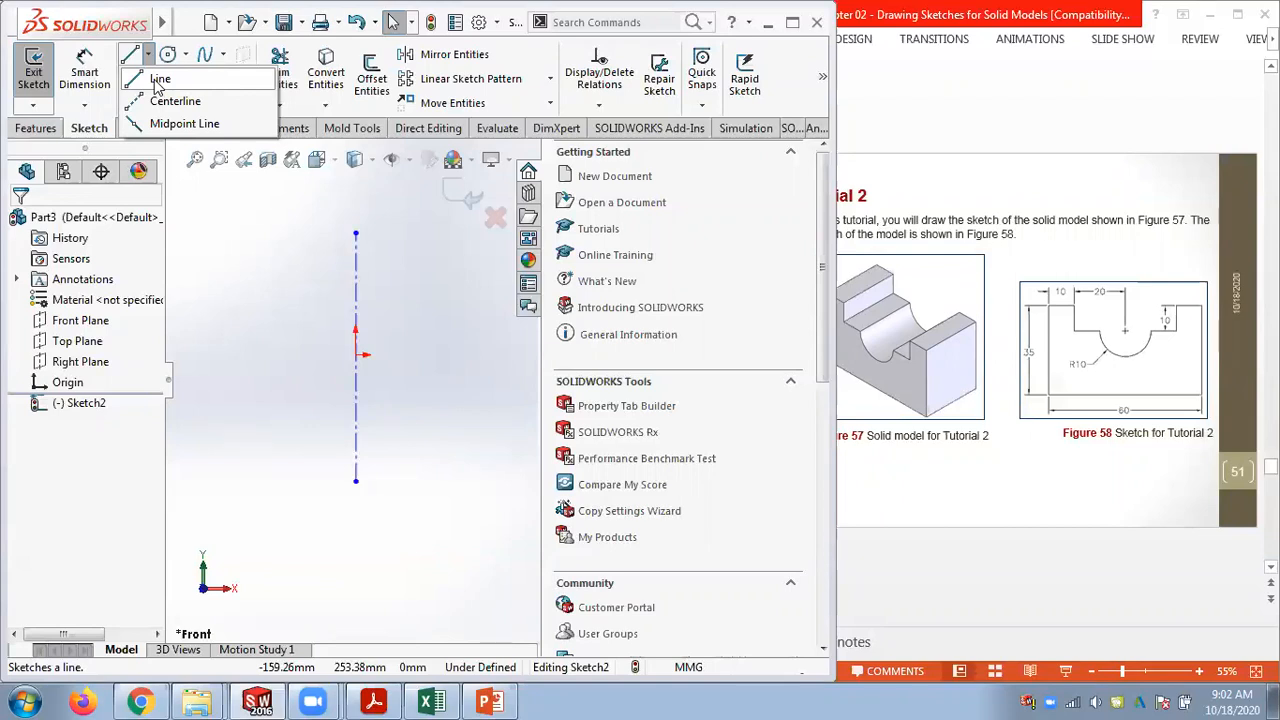
click(158, 80)
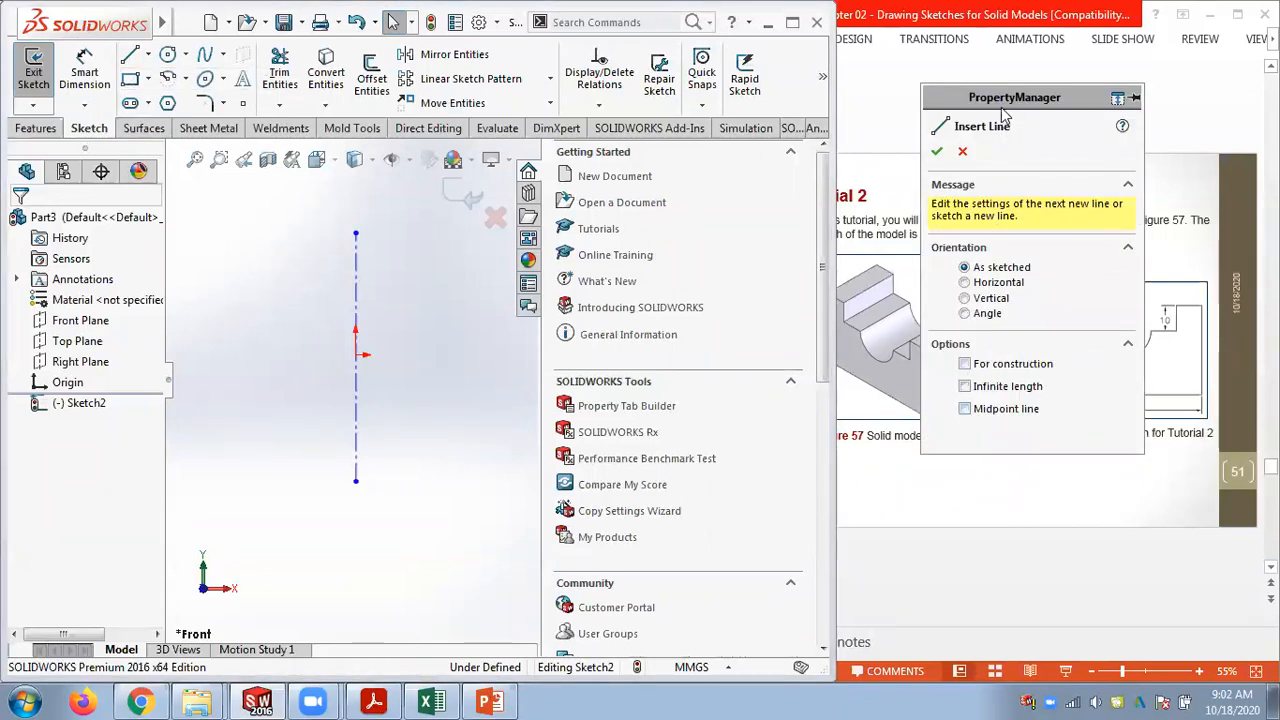
drag(998, 101, 820, 48)
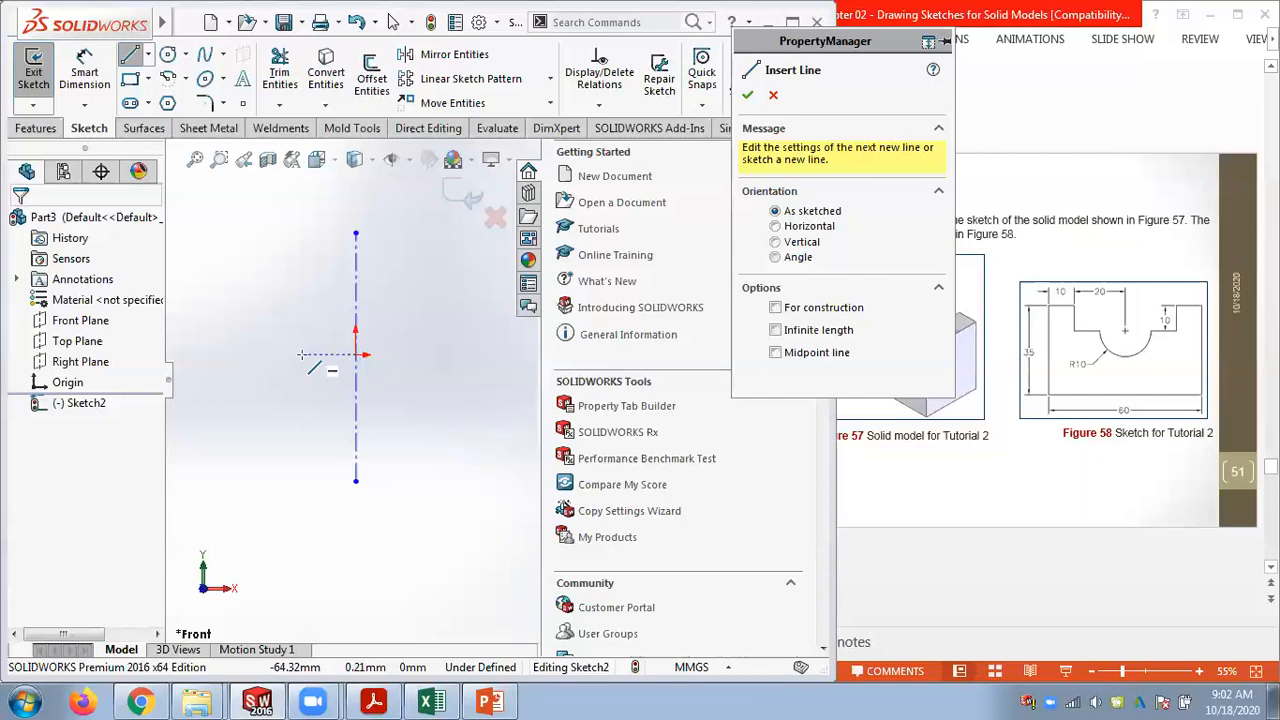
click(356, 354)
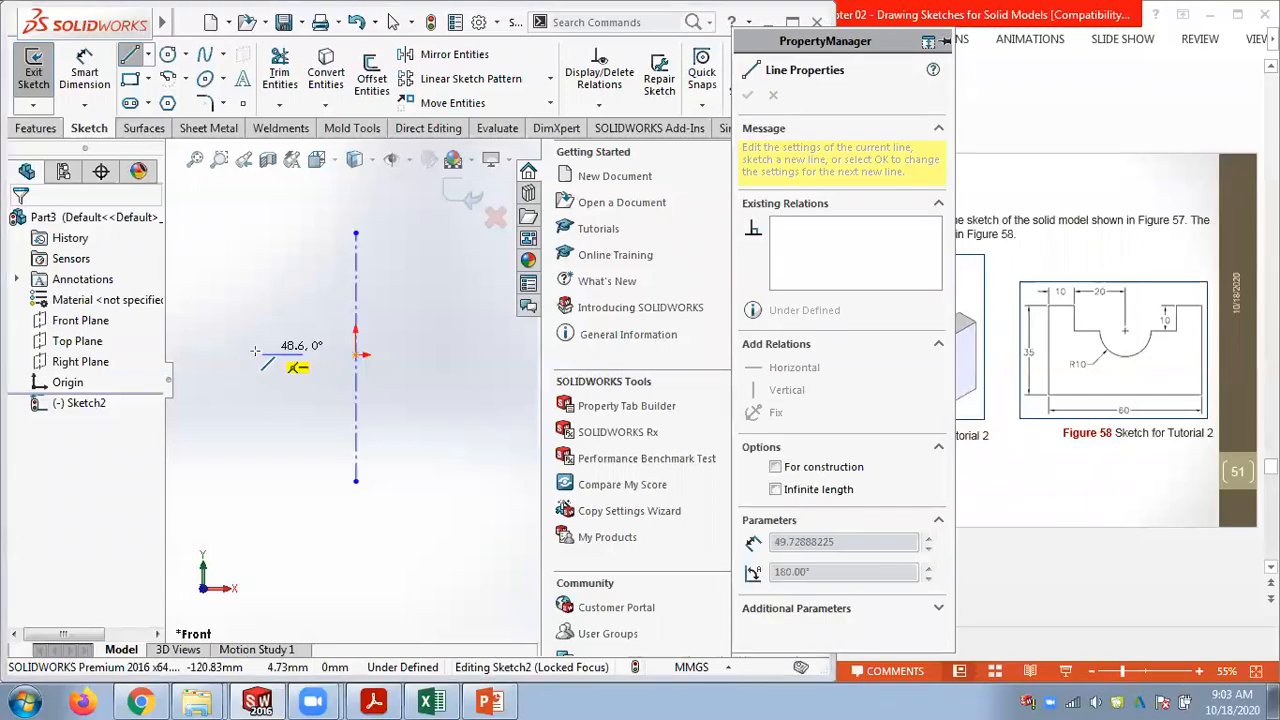
click(256, 354)
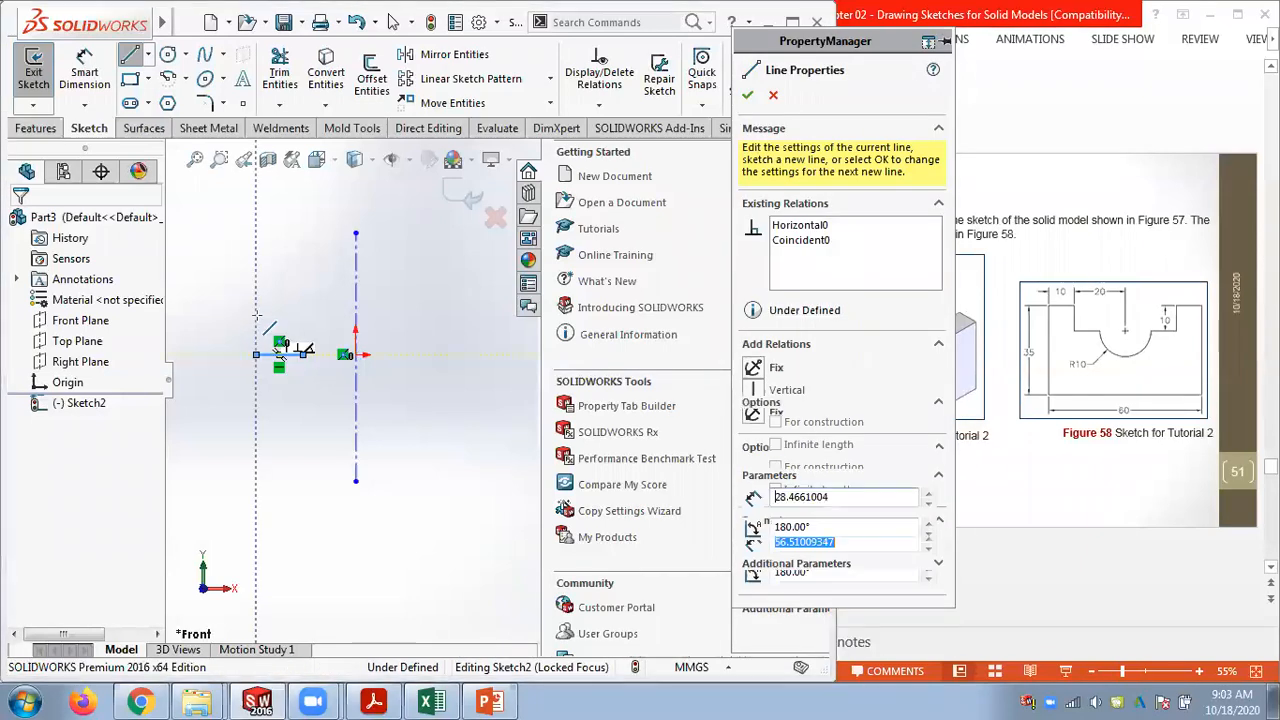
click(197, 311)
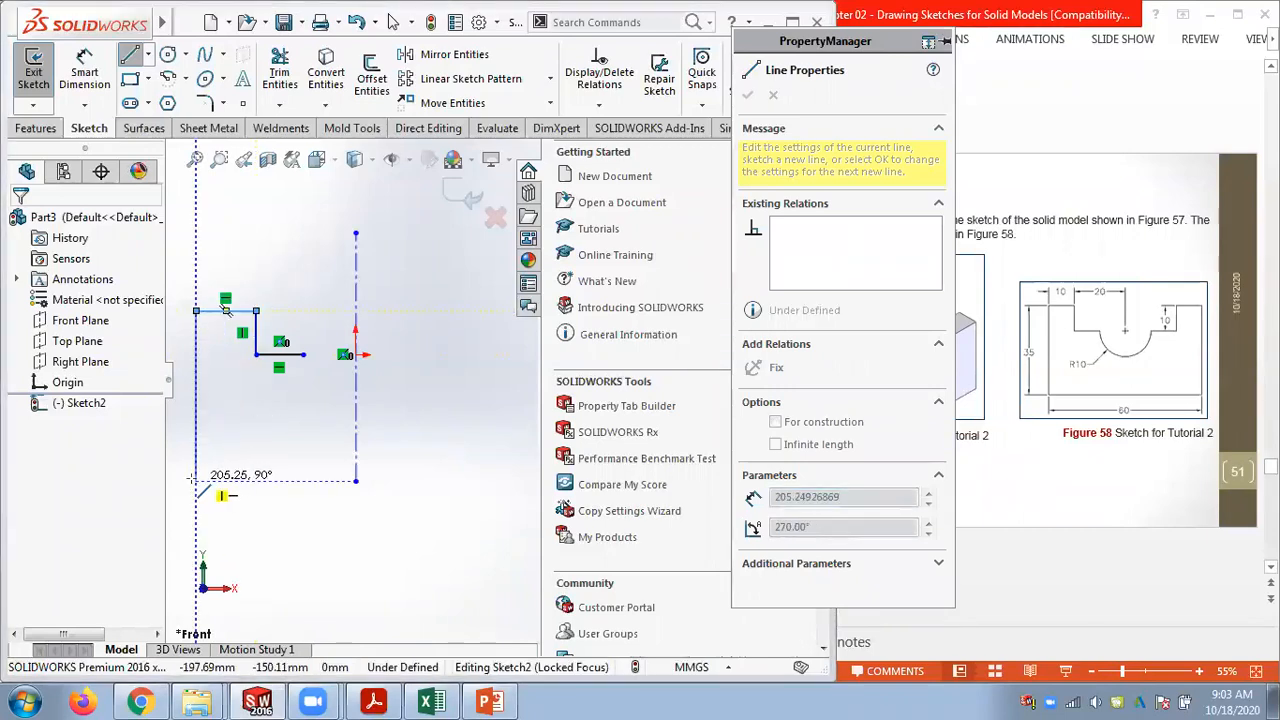
click(197, 466)
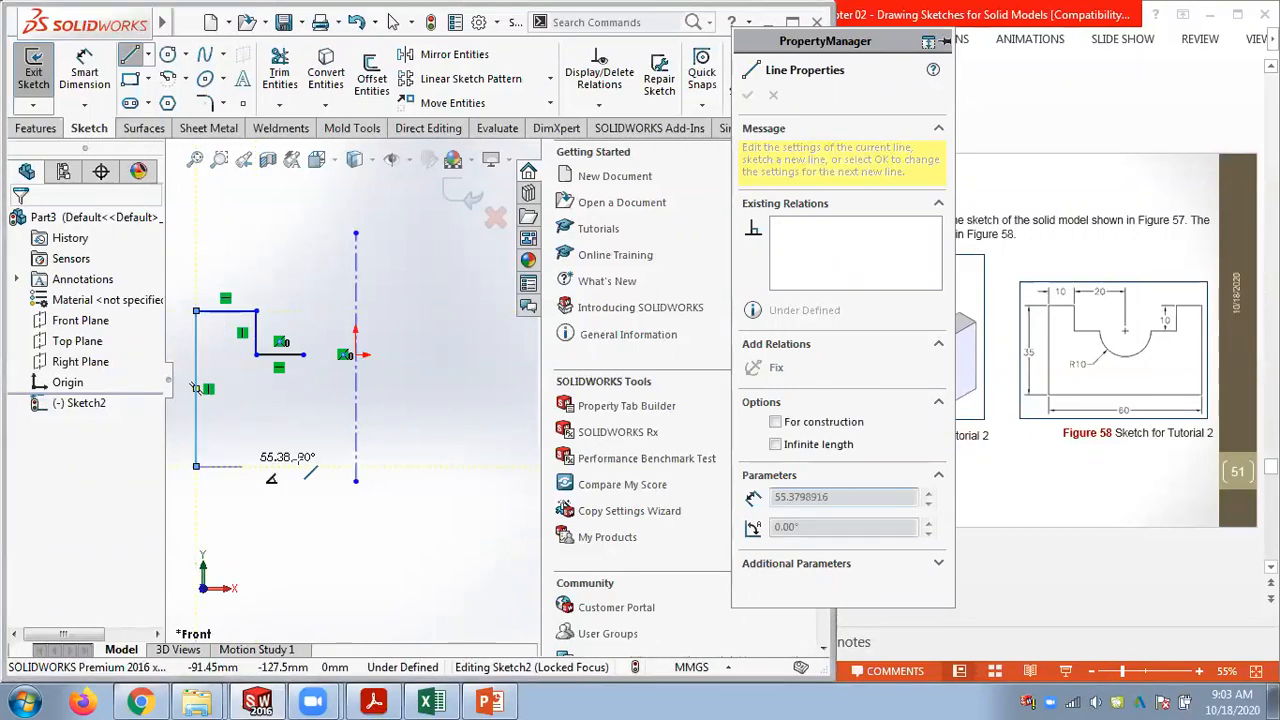
Continue the profile with a bottom edge about 355 mm long and the stepped right side, ending at an inner ledge with the middle gap open.
click(490, 466)
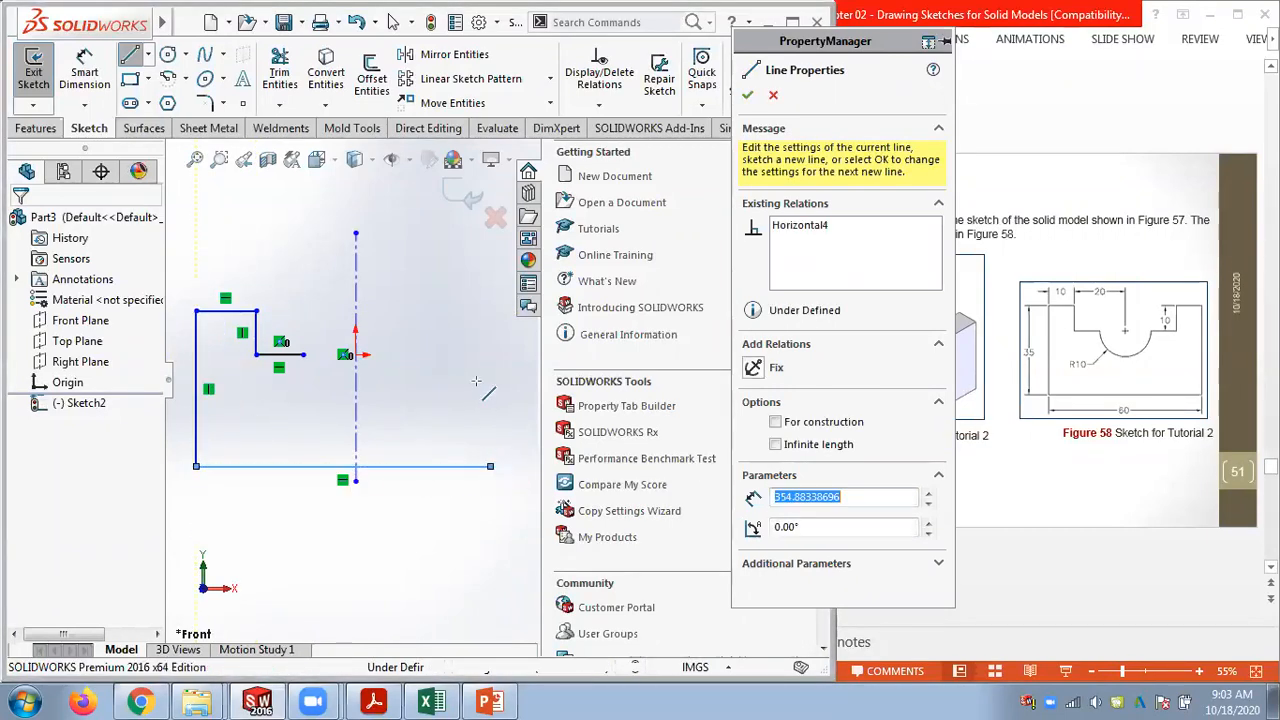
click(490, 311)
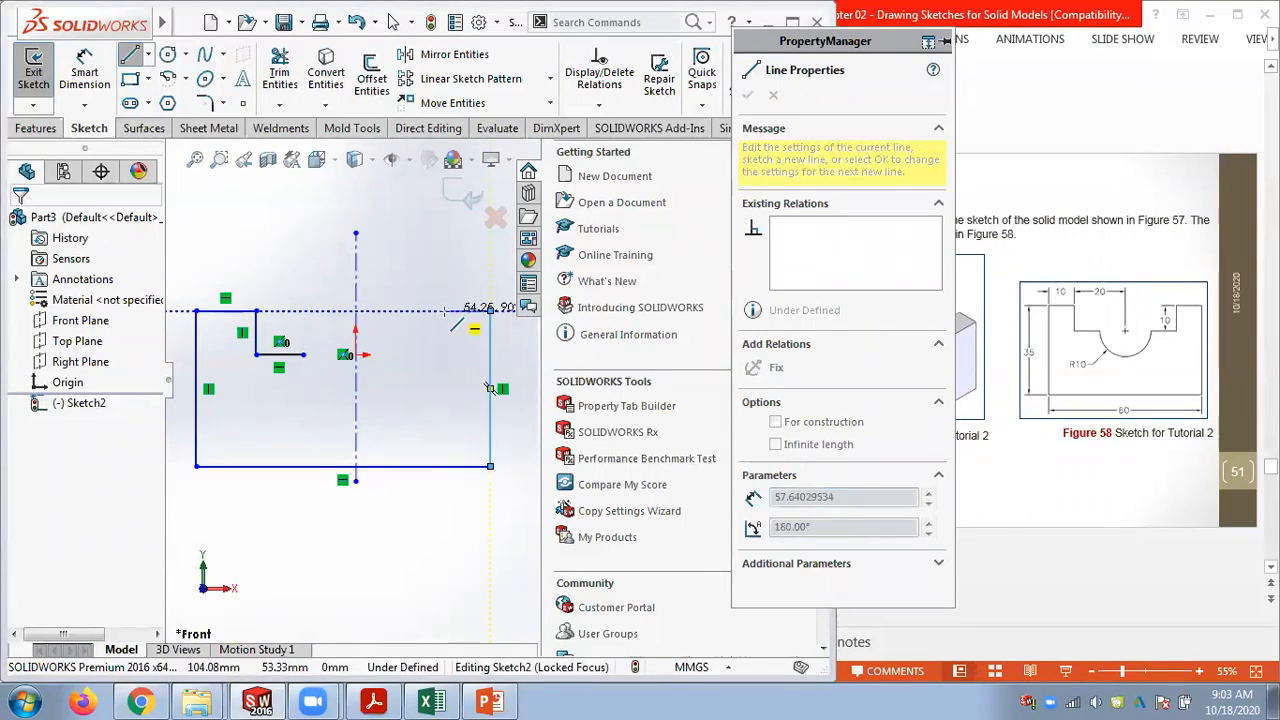
click(445, 311)
click(445, 354)
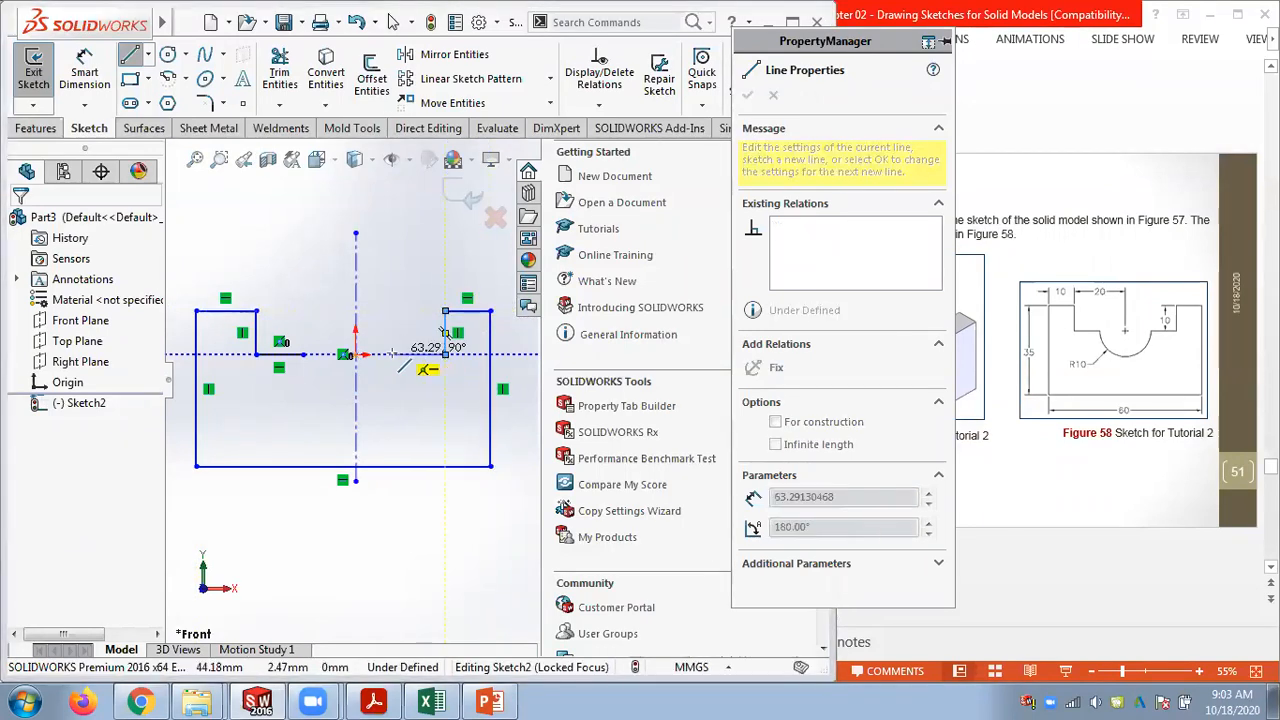
click(392, 354)
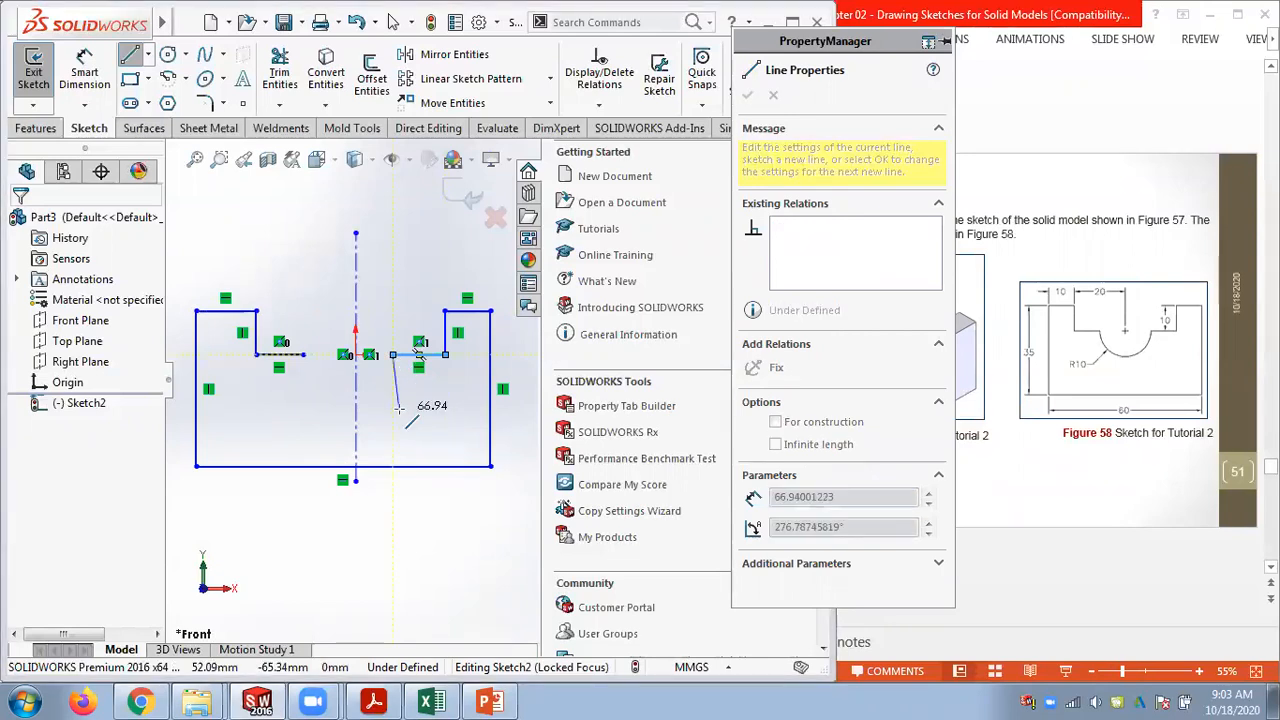
key(Escape)
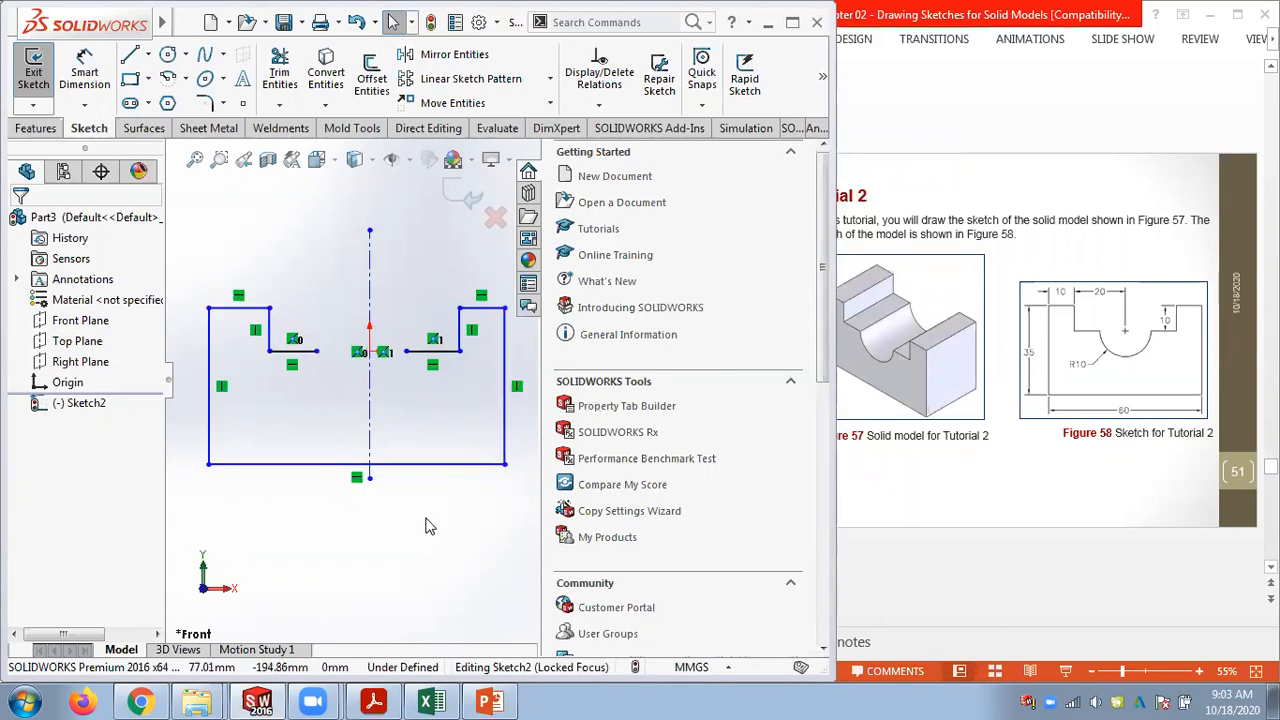
Dimension the profile's bottom edge with Smart Dimension and set its length to 60 mm.
scroll(350, 520, up, 1)
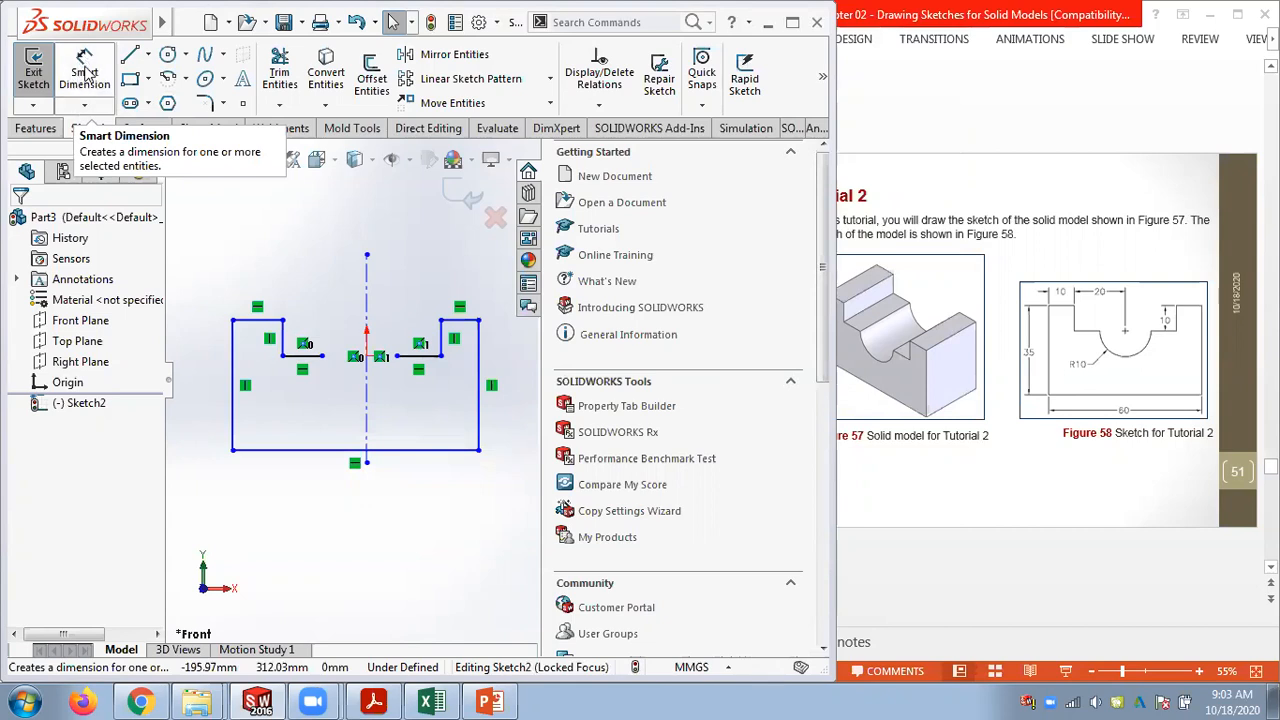
click(85, 95)
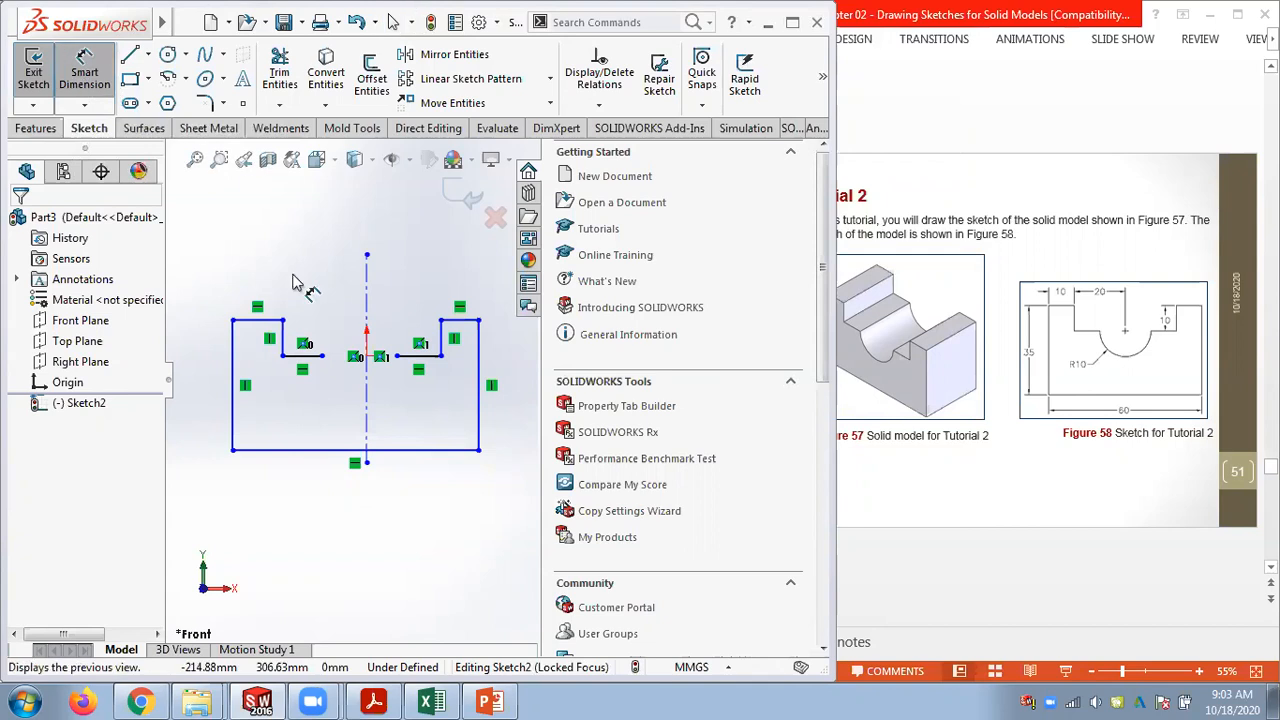
click(409, 452)
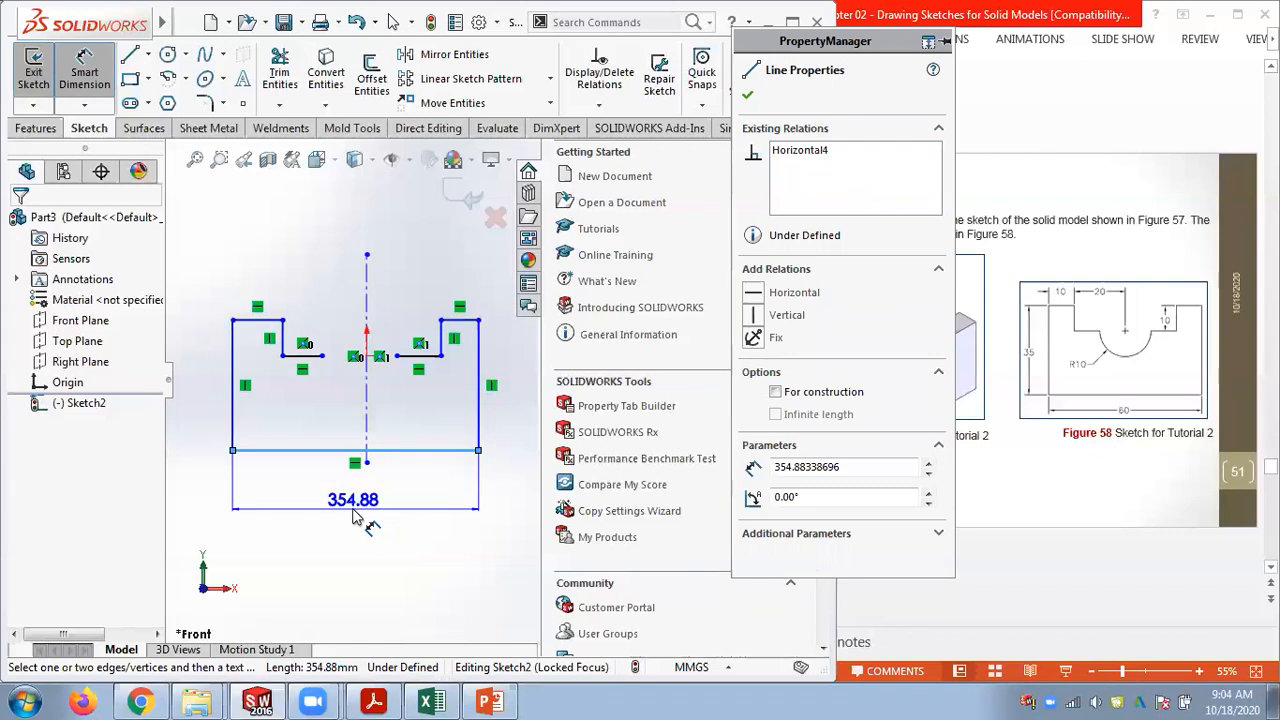
click(354, 516)
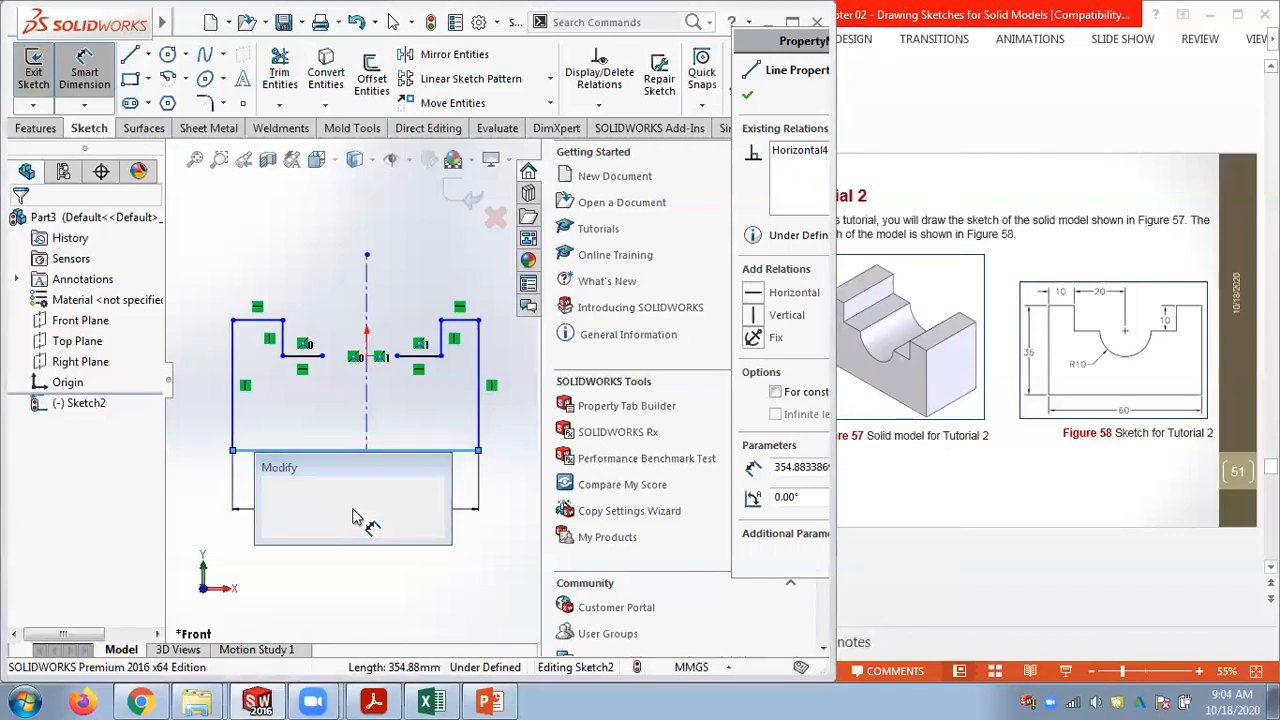
text(60)
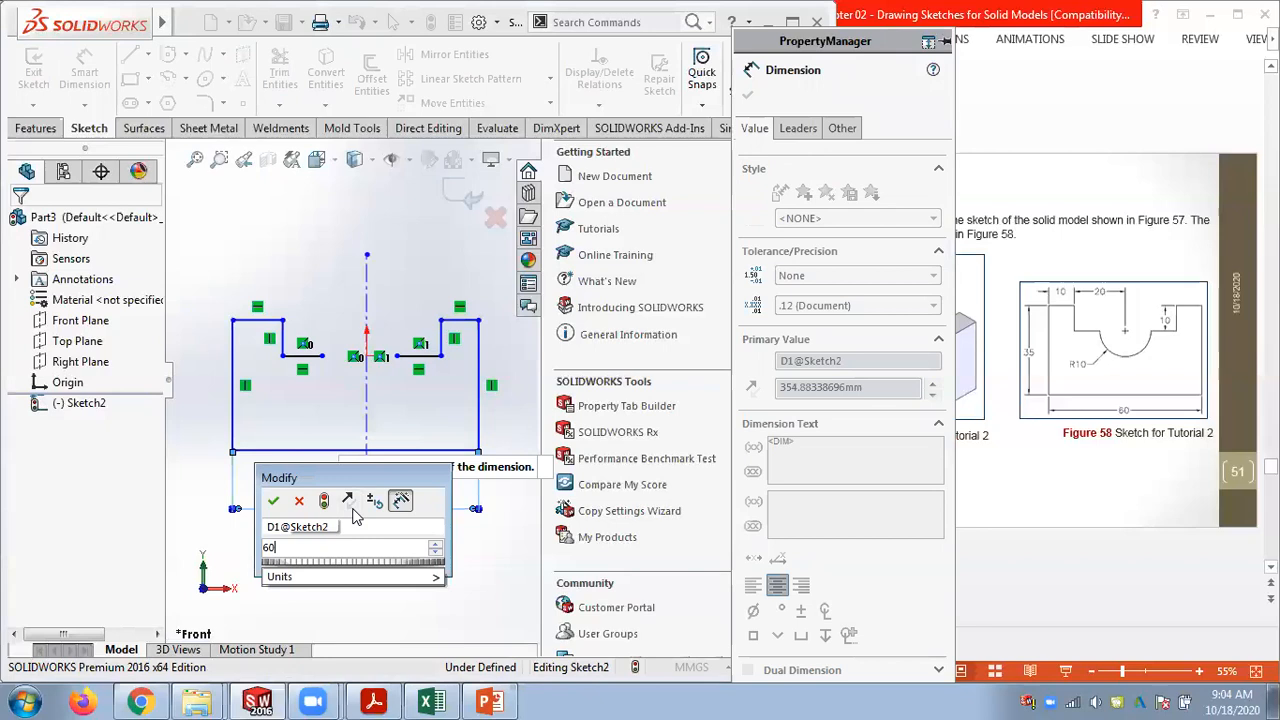
key(Return)
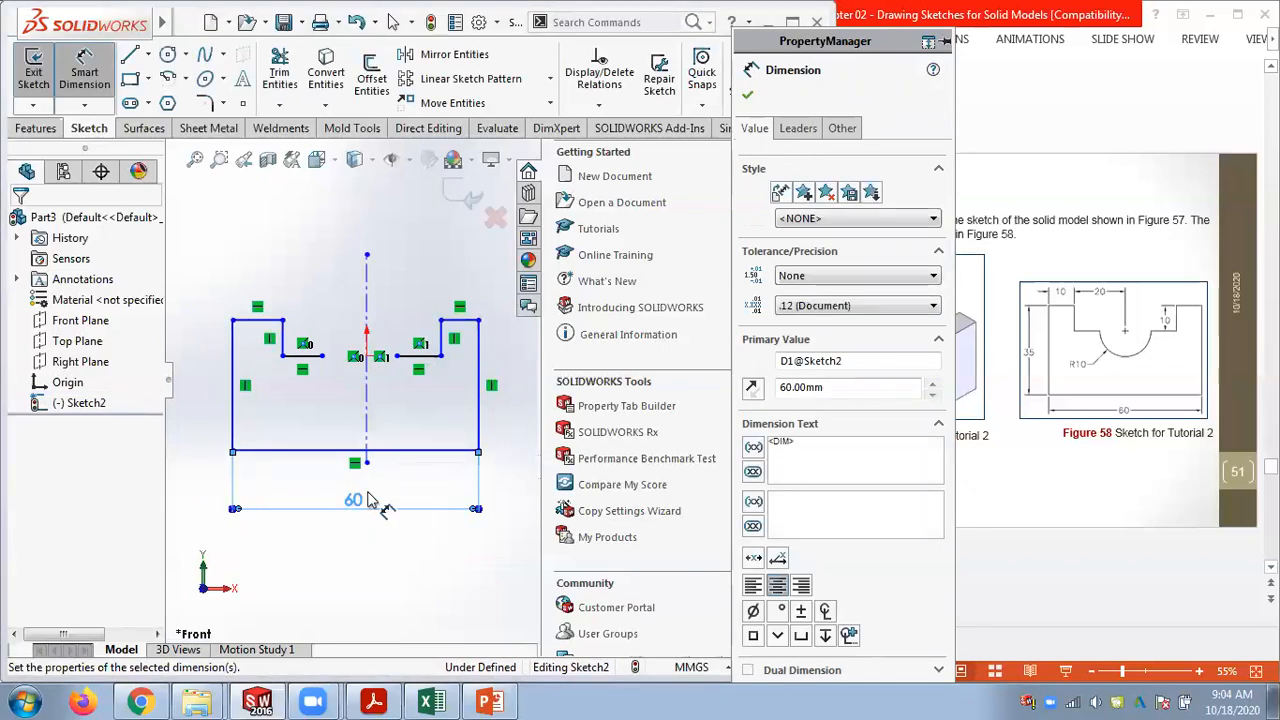
Dimension the profile's left outer vertical edge and set its length to 35 mm.
click(232, 395)
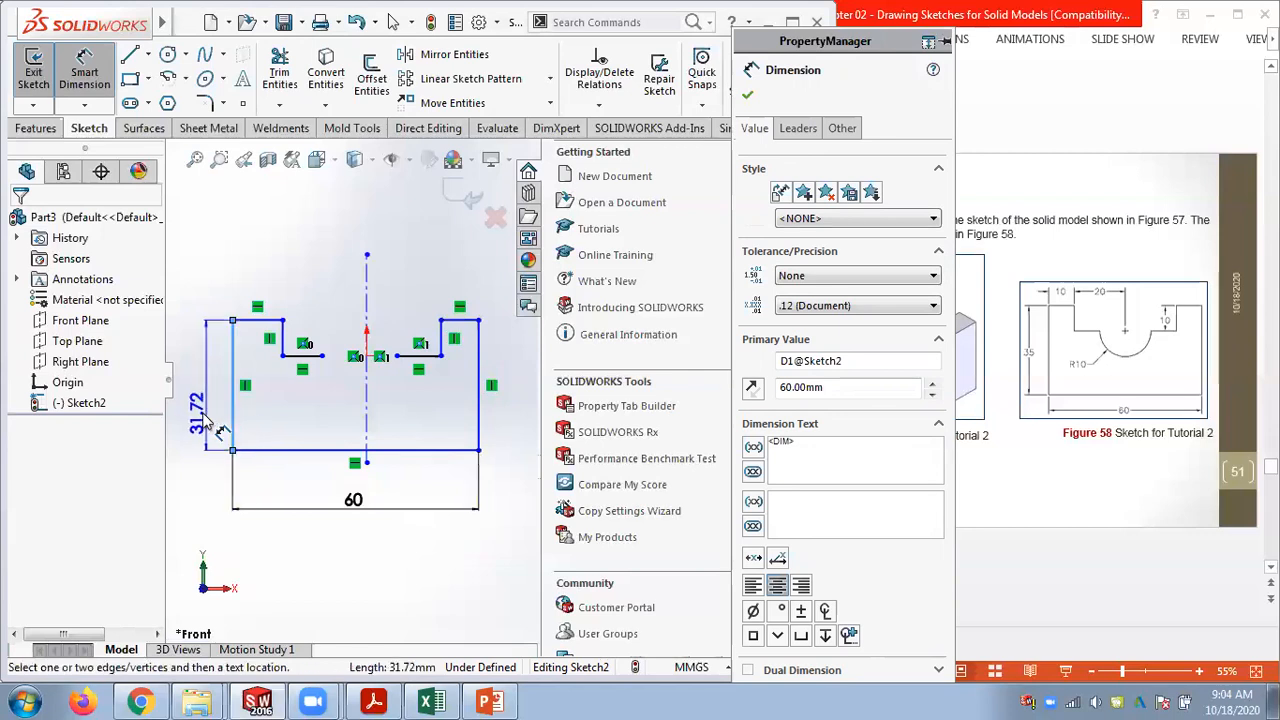
click(209, 400)
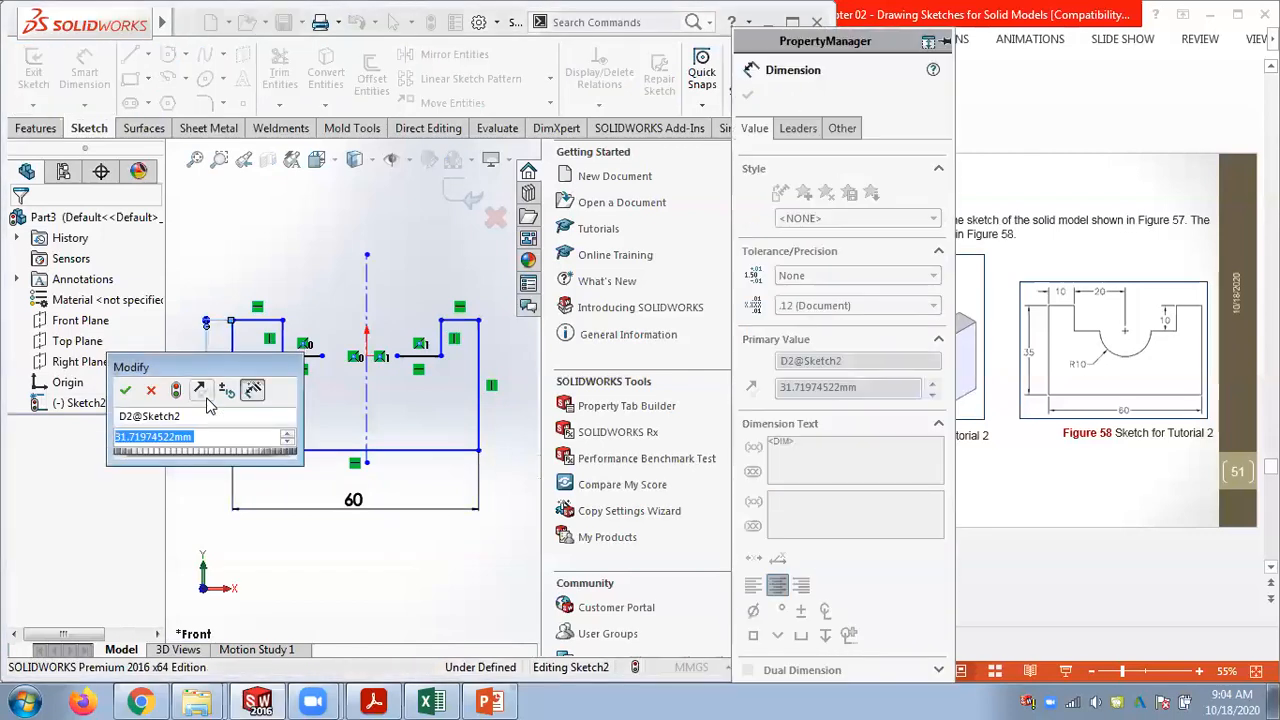
text(35)
key(Return)
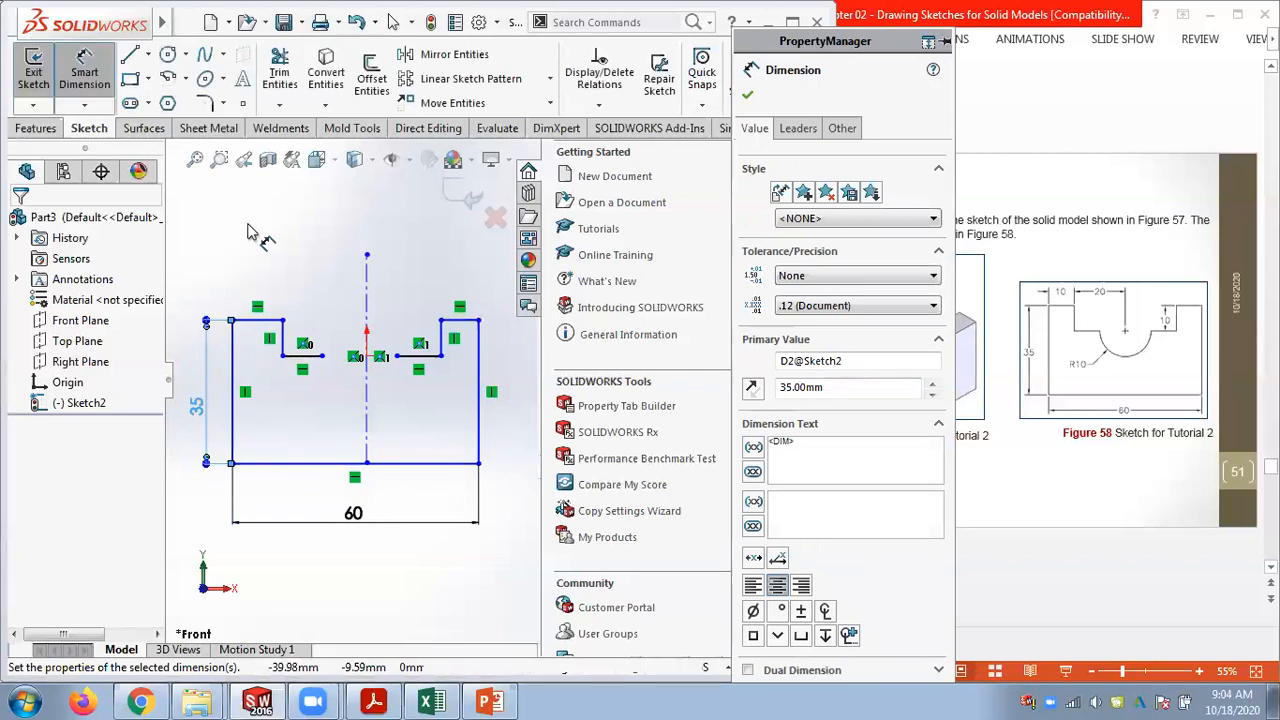
key(Escape)
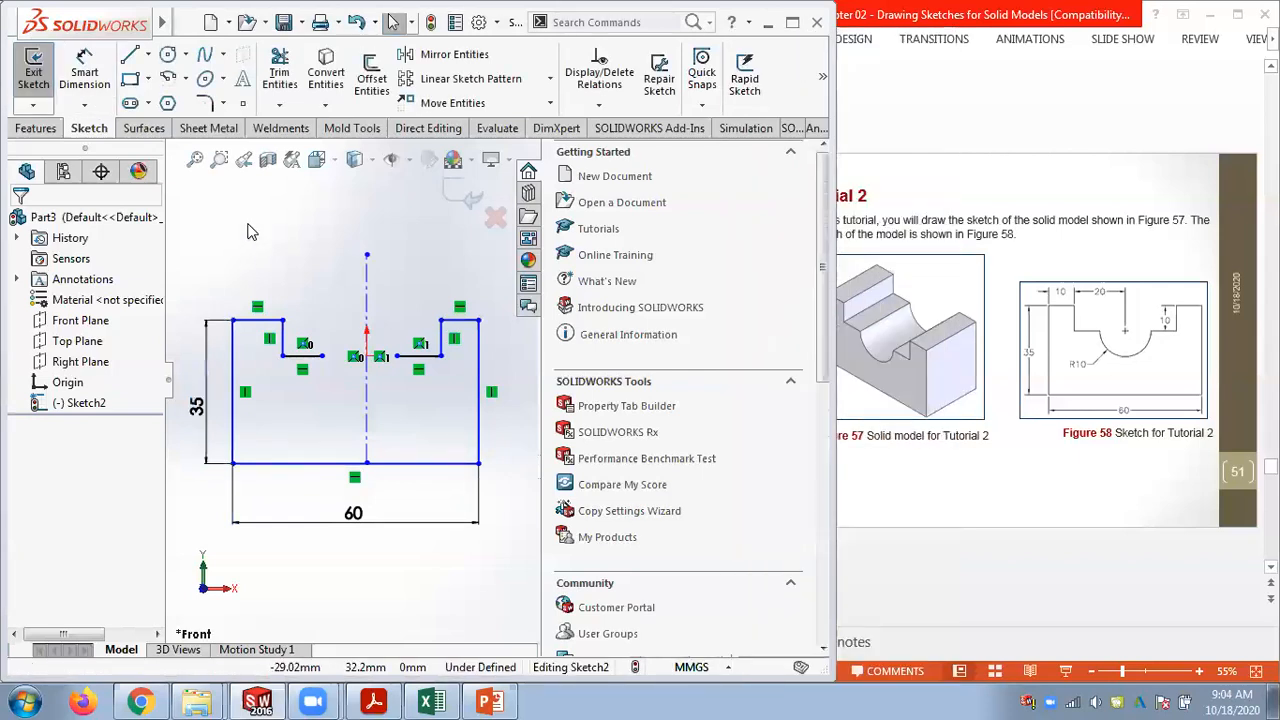
Apply an Equal relation between the profile's left and right outer vertical edges.
click(232, 367)
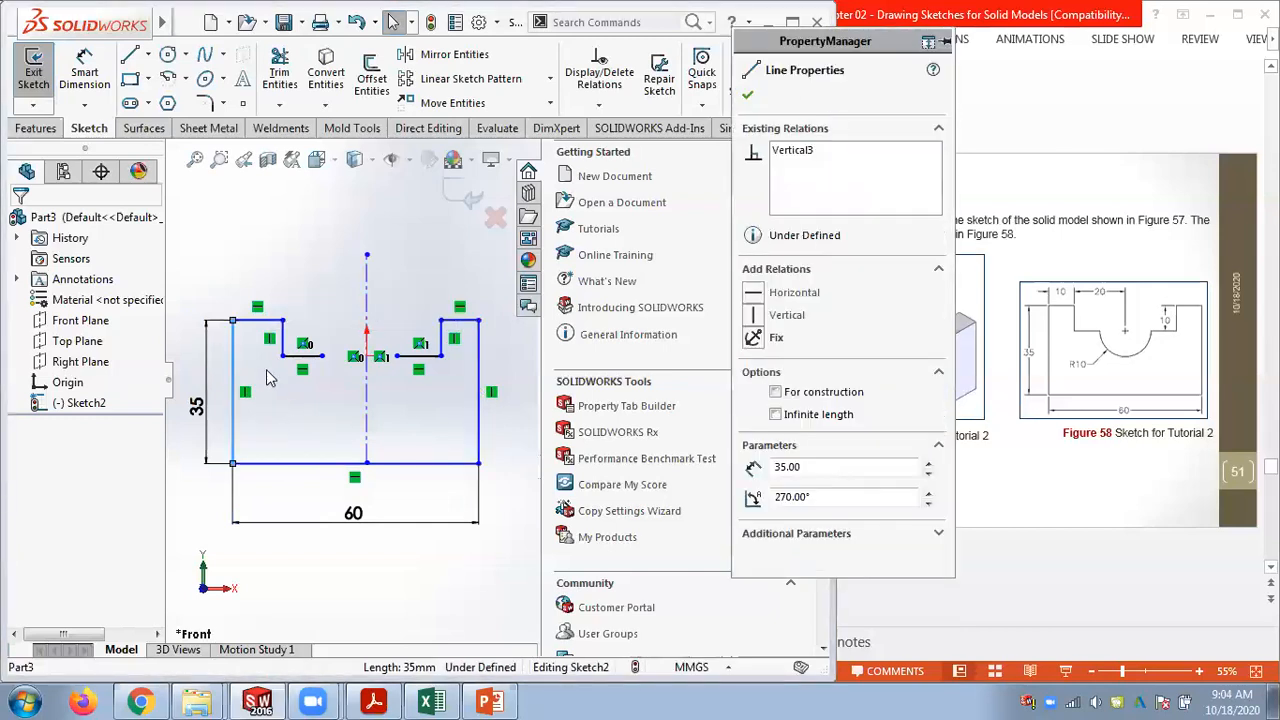
click(227, 267)
click(234, 366)
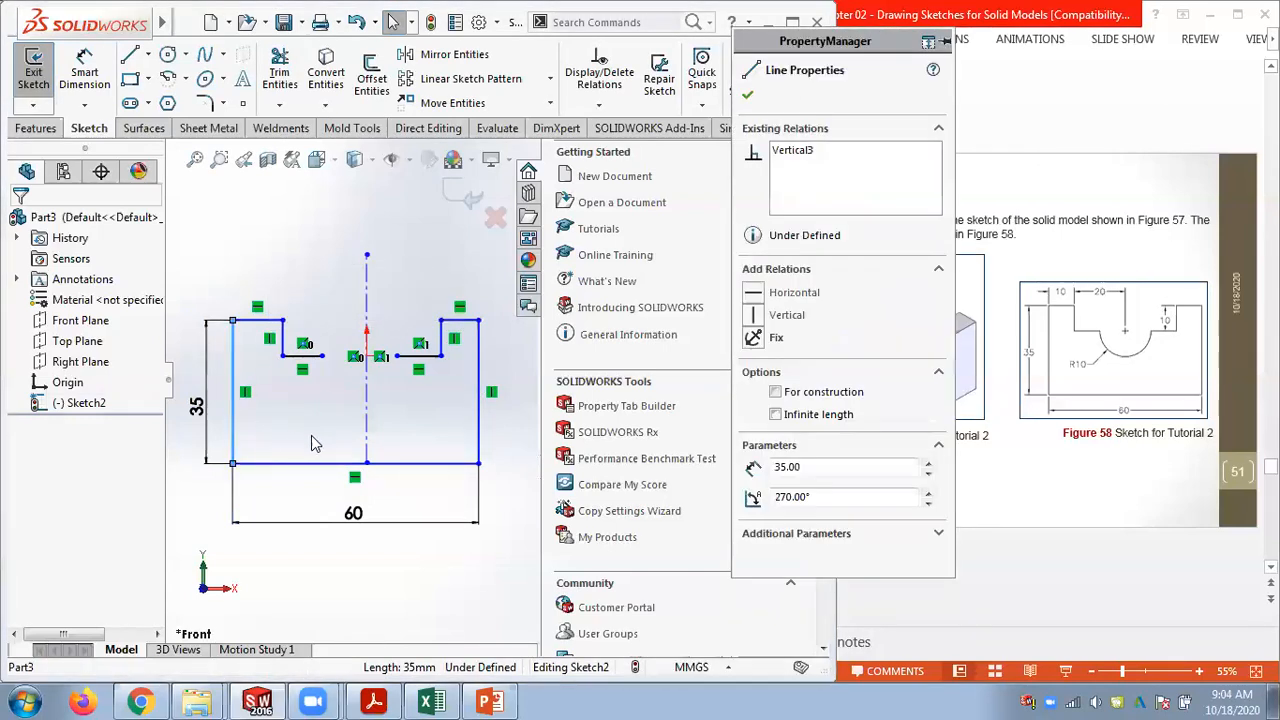
ctrl+click(478, 444)
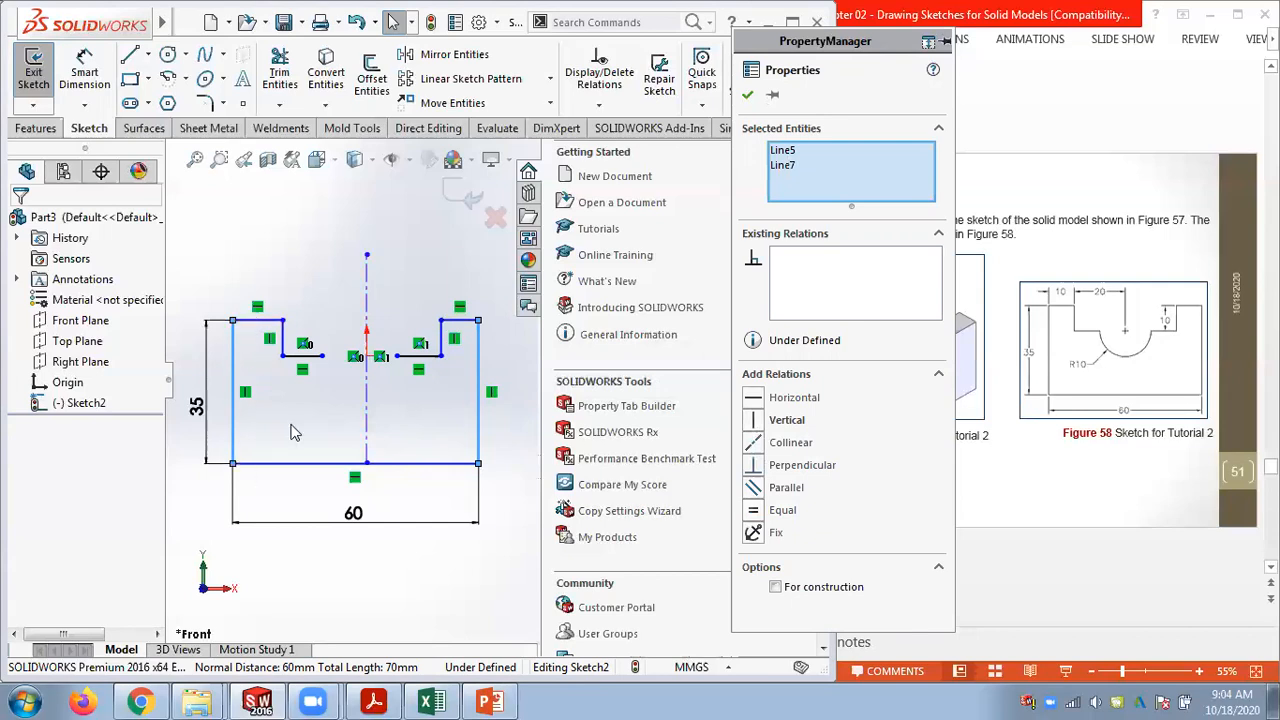
click(754, 510)
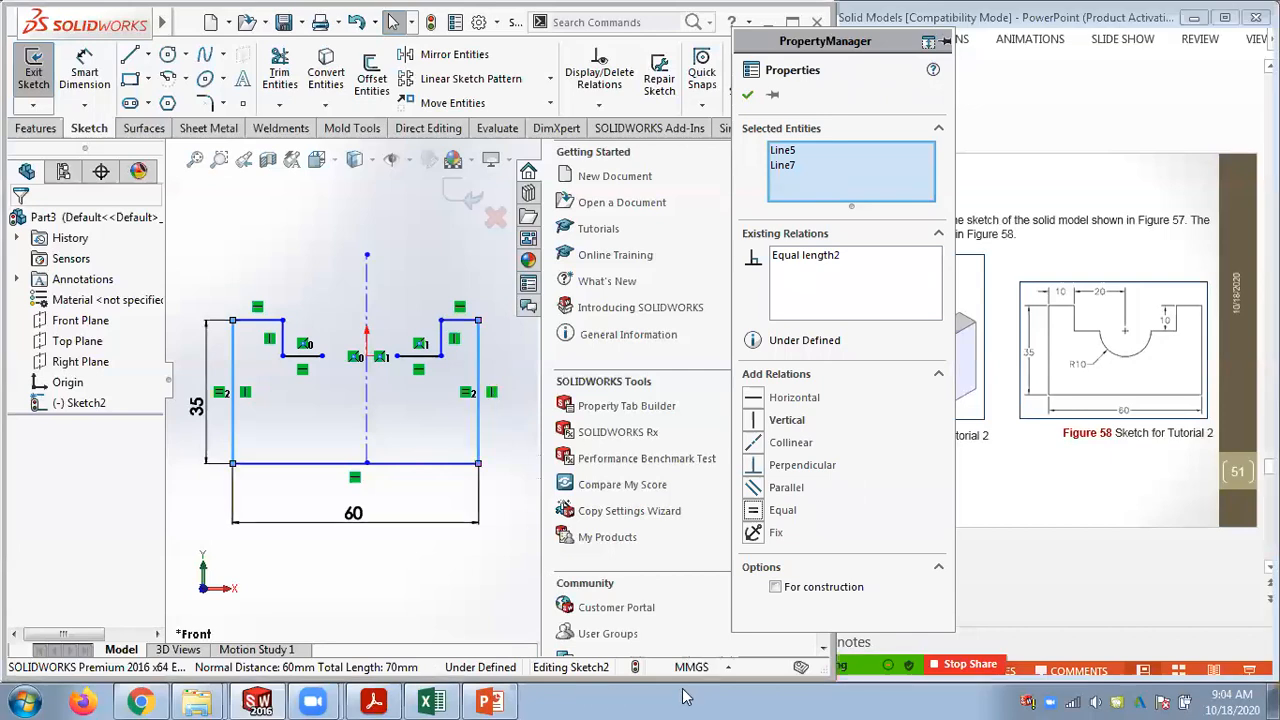
click(1095, 703)
drag(1097, 592, 1095, 538)
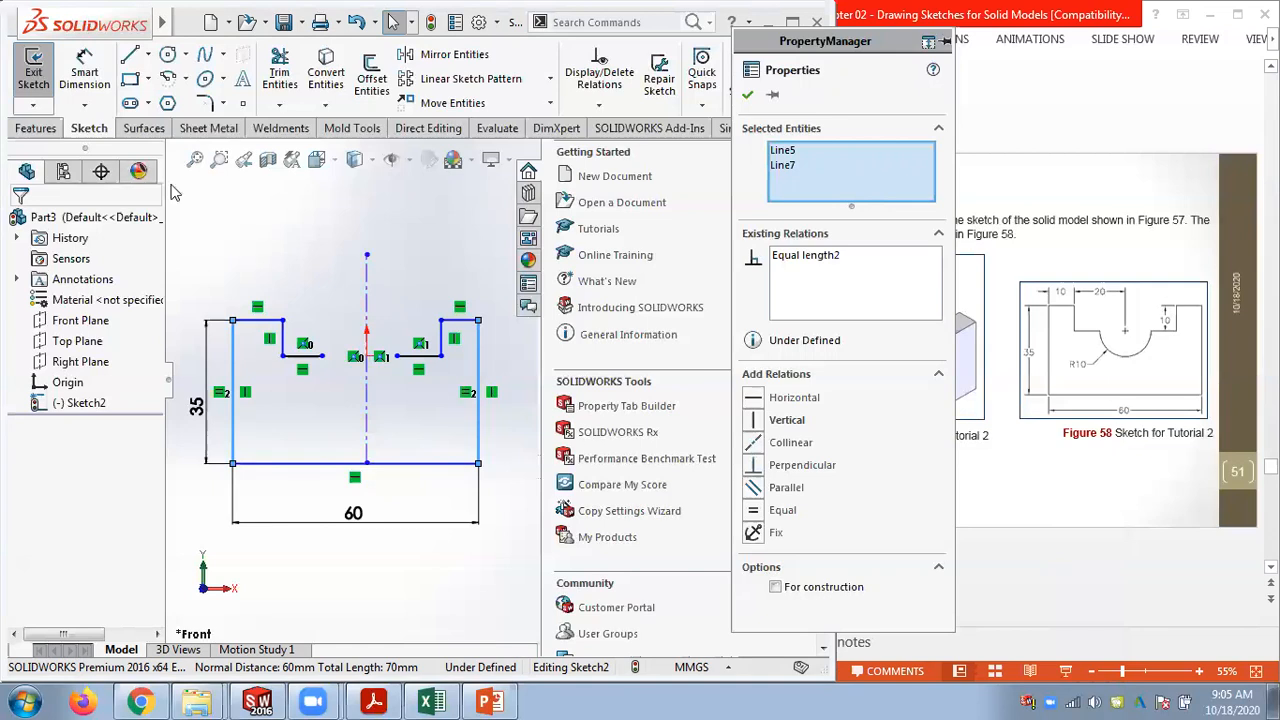
Delete all the sketch geometry and dimensions, and exit the sketch discarding its changes.
mouse_move(184, 222)
mouse_down()
mouse_move(297, 460)
mouse_move(448, 558)
mouse_move(506, 572)
mouse_up()
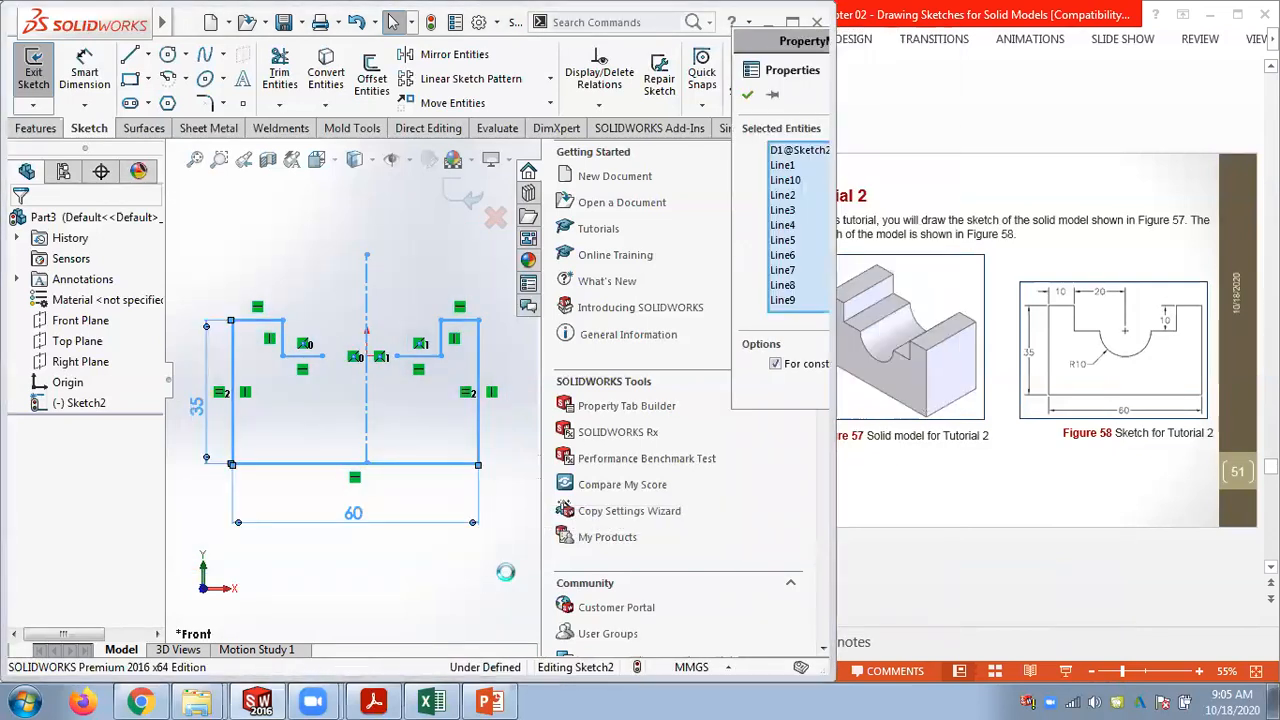
key(Delete)
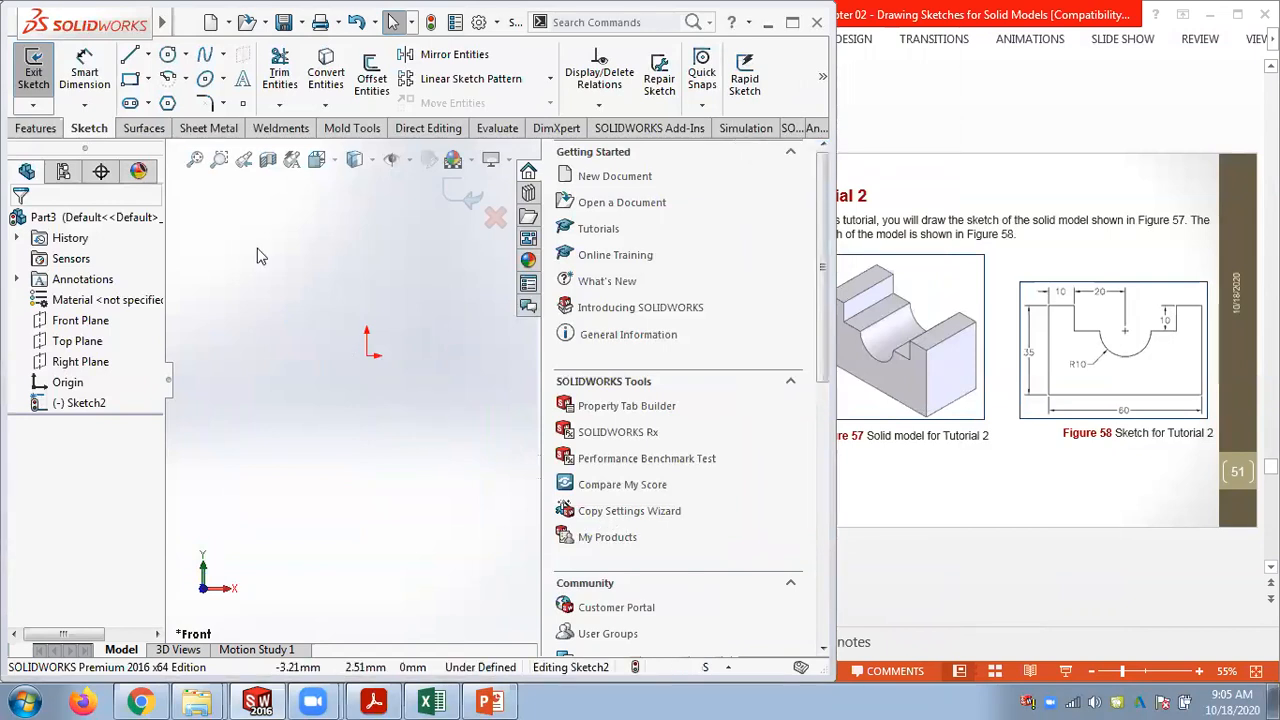
click(495, 217)
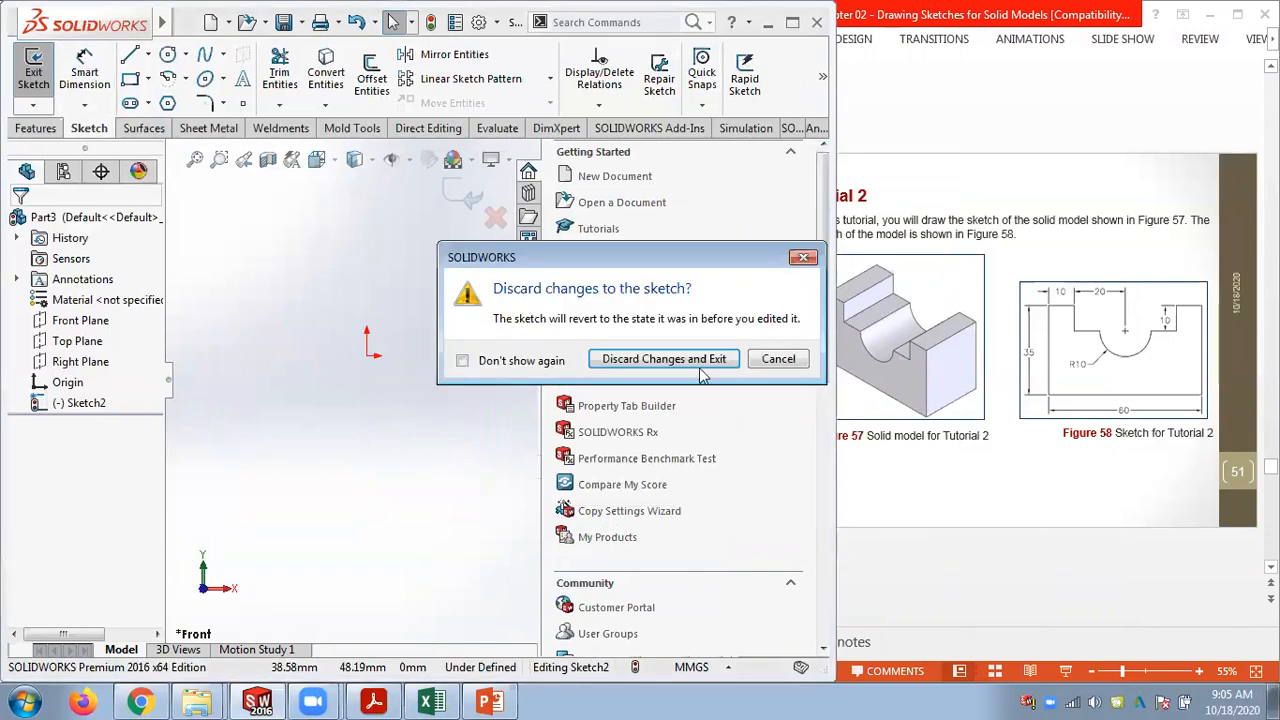
click(664, 359)
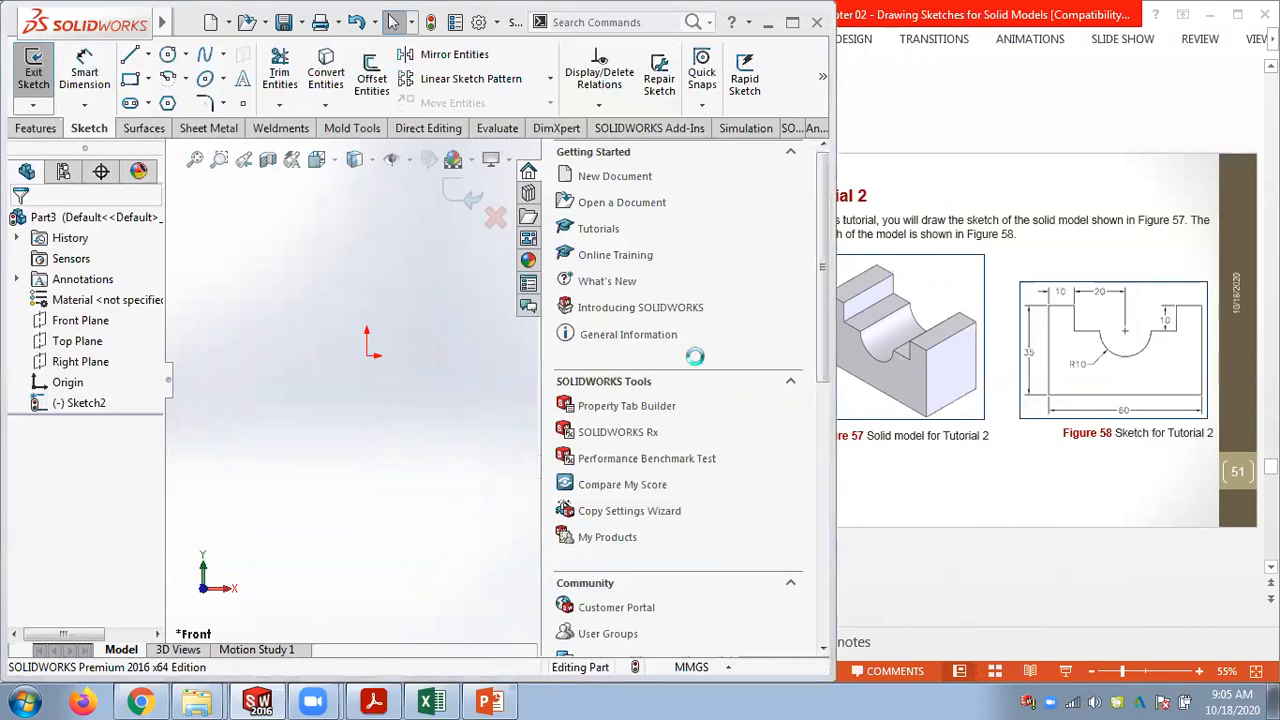
Maximize the SOLIDWORKS window and narrow the resources pane to enlarge the graphics area.
click(792, 22)
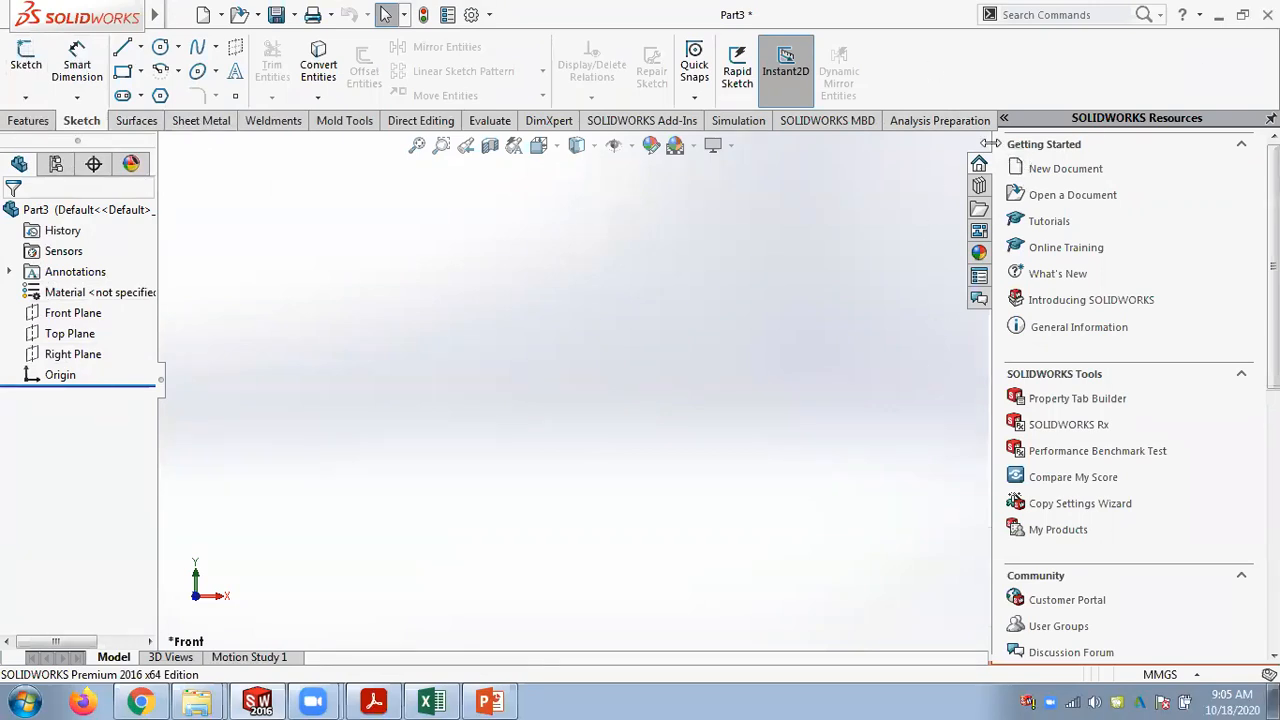
drag(1064, 143, 1092, 143)
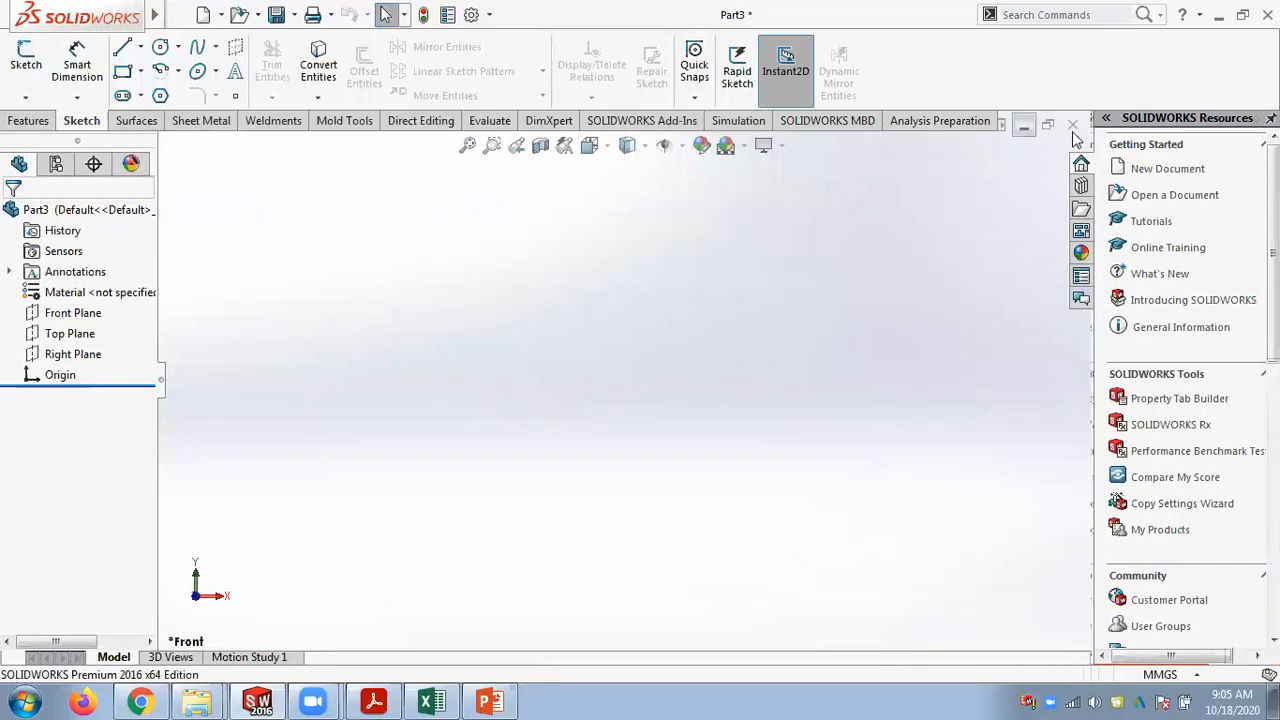
Close the Part3 document and start a sketch on the Front Plane of a new part.
click(1074, 124)
click(600, 372)
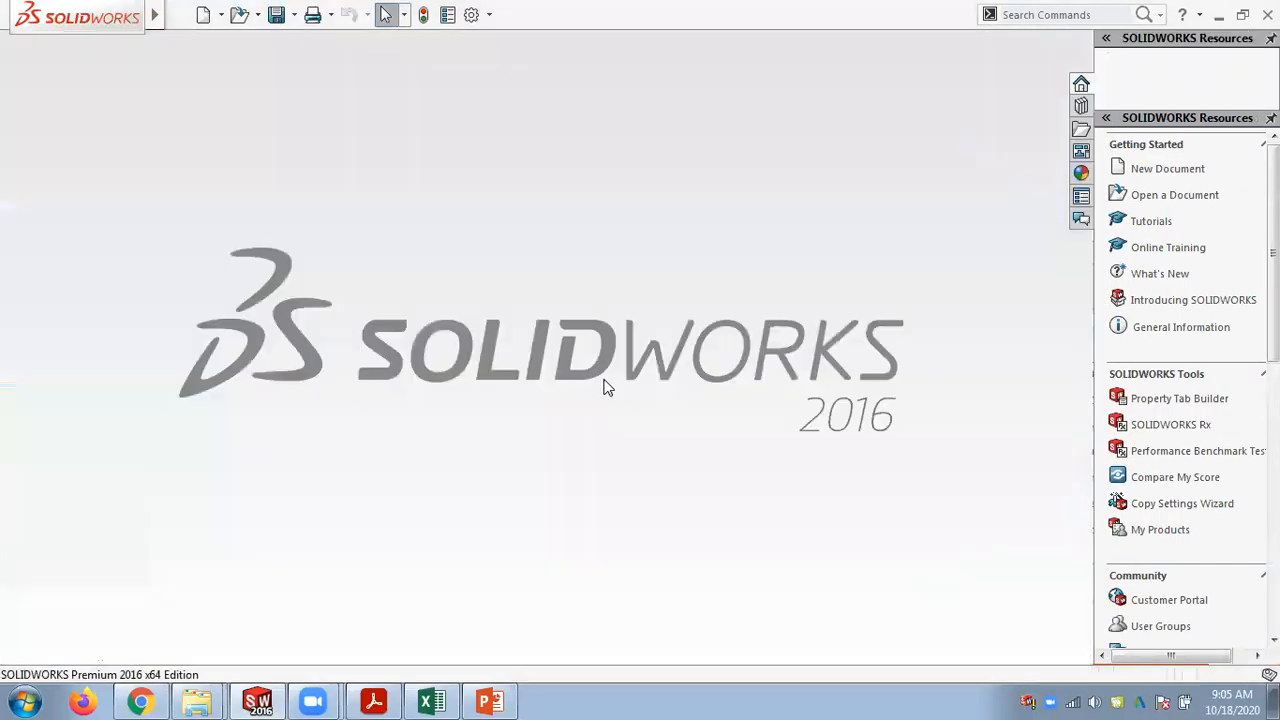
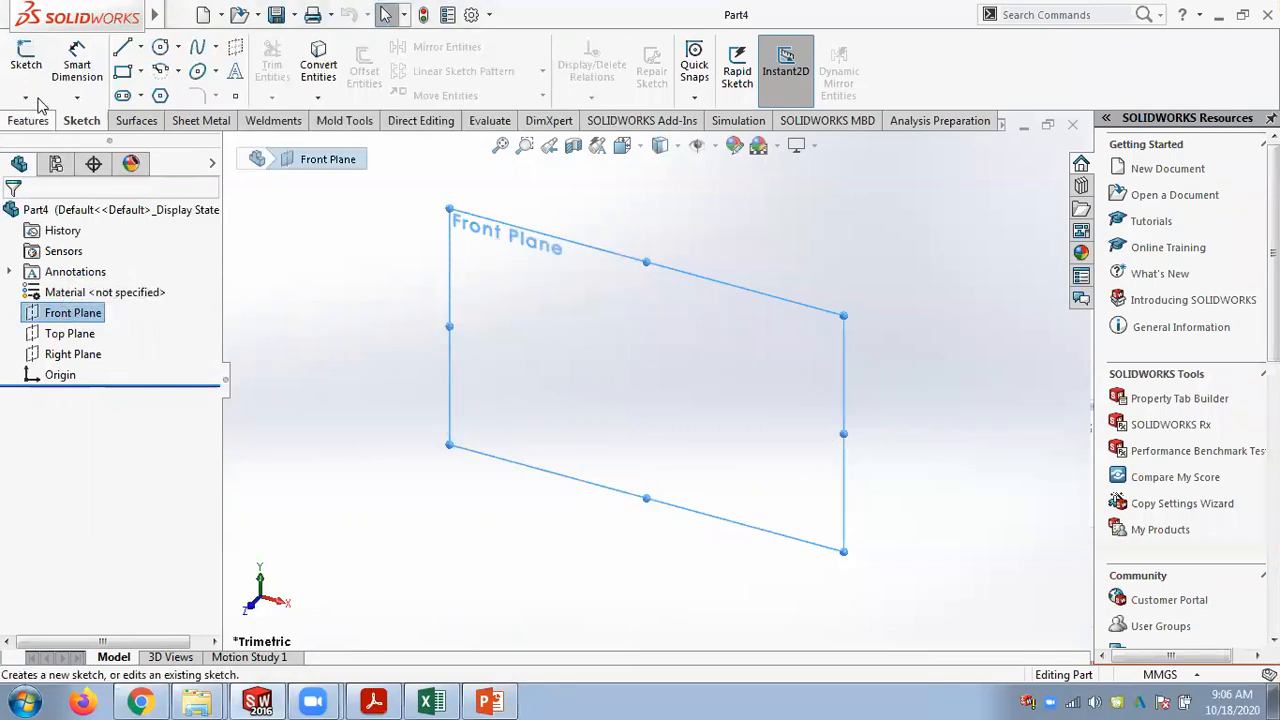
click(27, 58)
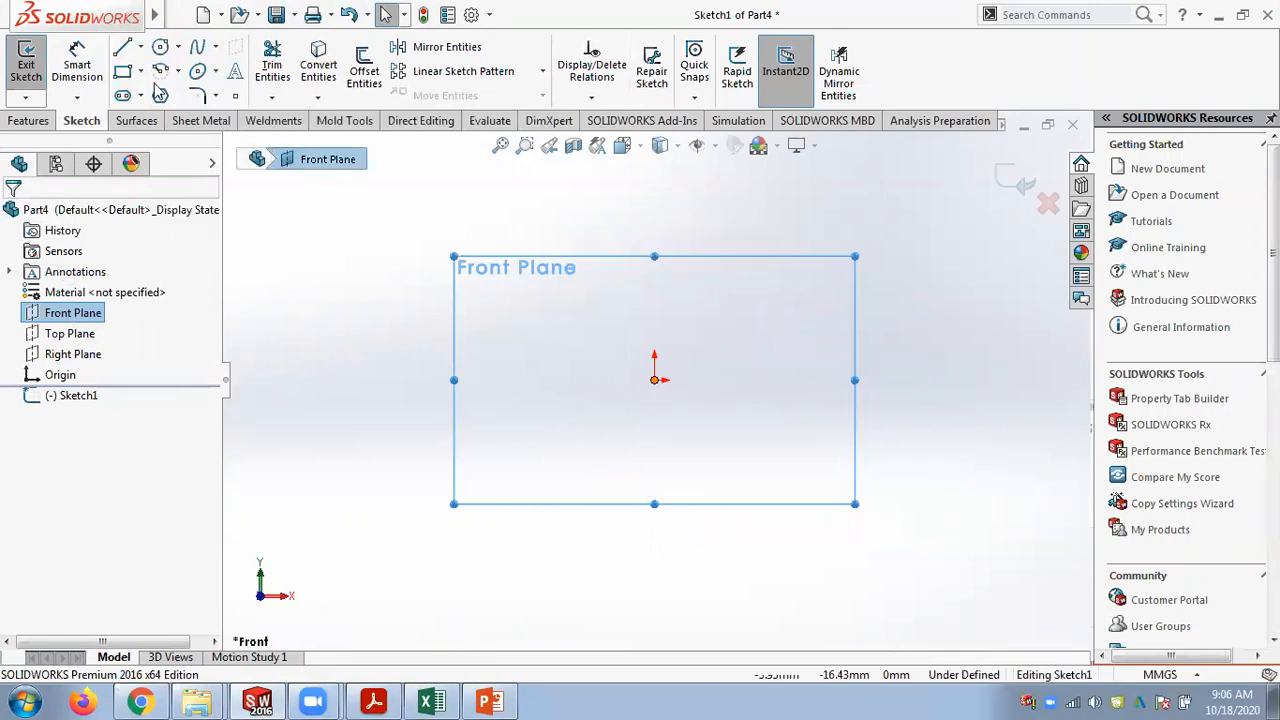
Switch to the PowerPoint lecture, examine the Tutorial 2 sketch dimensions on slide 51, and return to SOLIDWORKS.
click(140, 47)
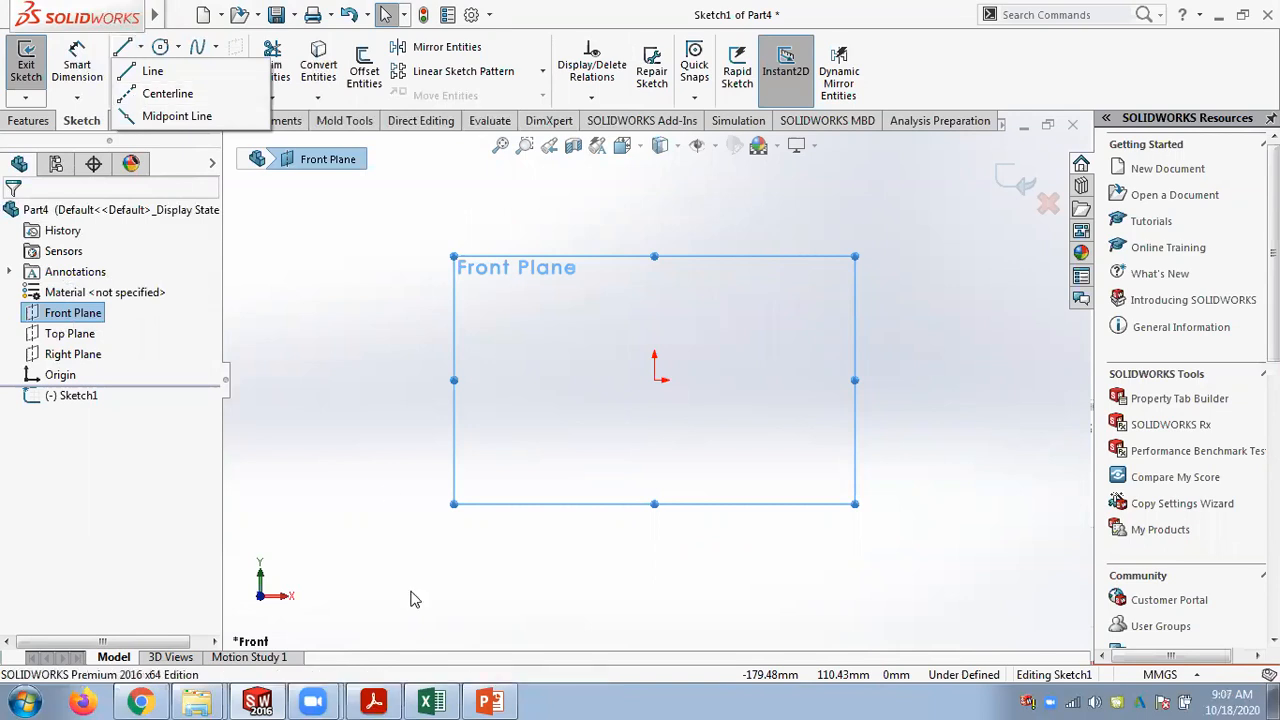
click(490, 702)
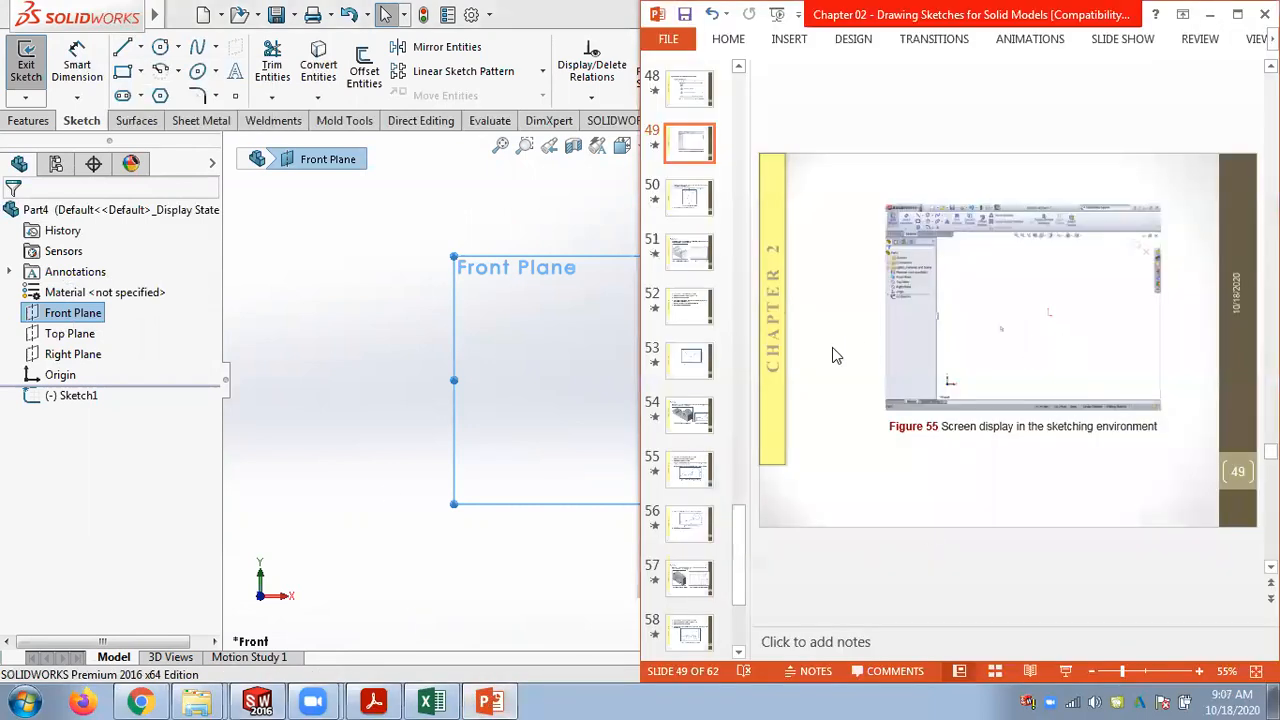
scroll(832, 350, up, 2)
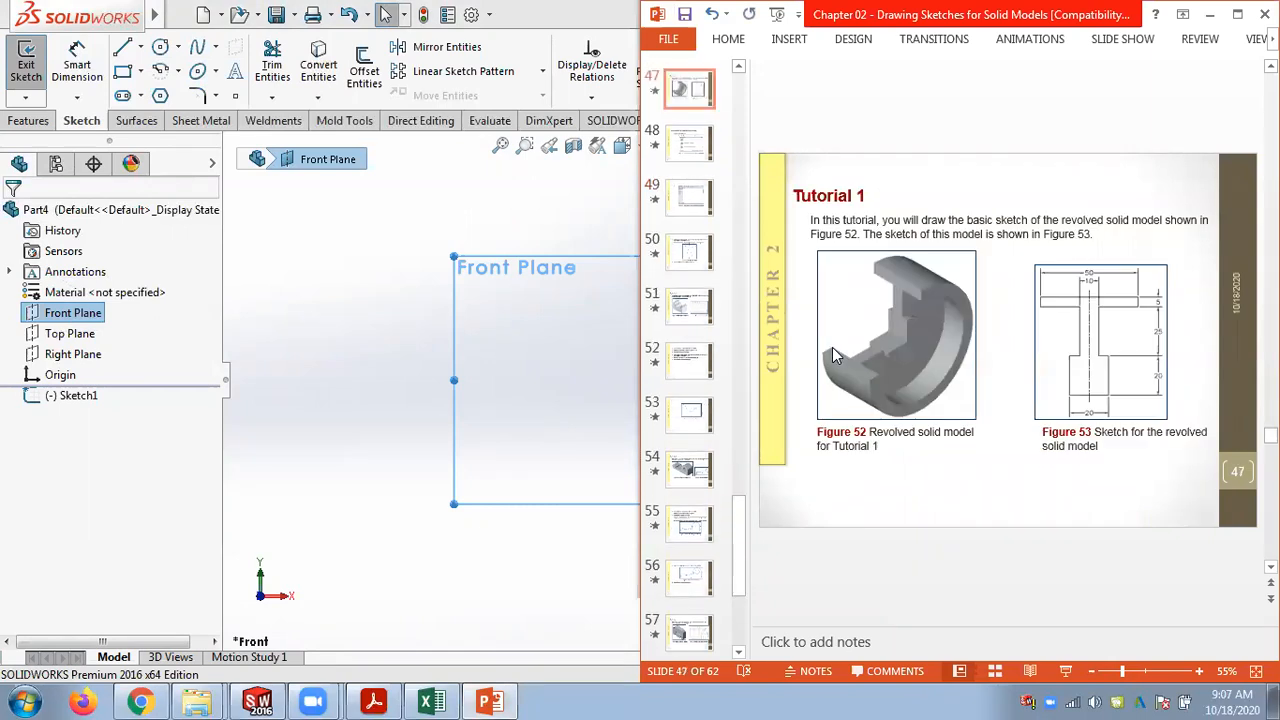
scroll(832, 355, down, 4)
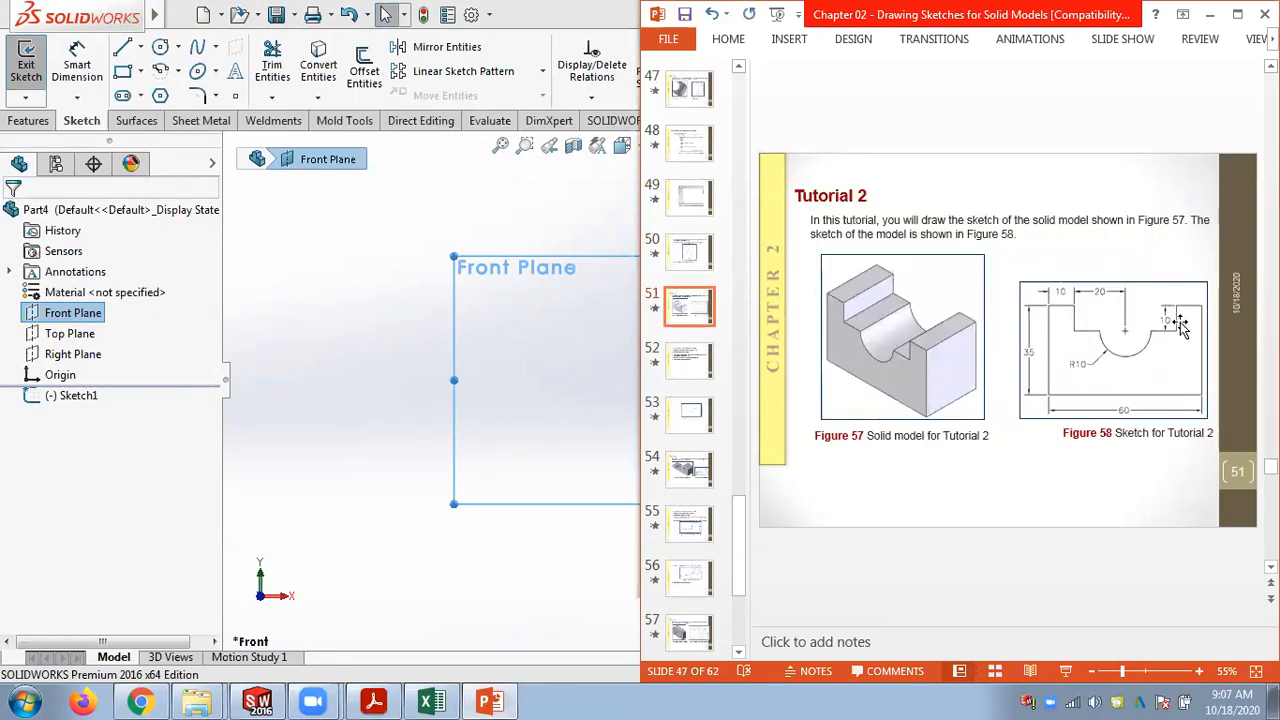
click(530, 20)
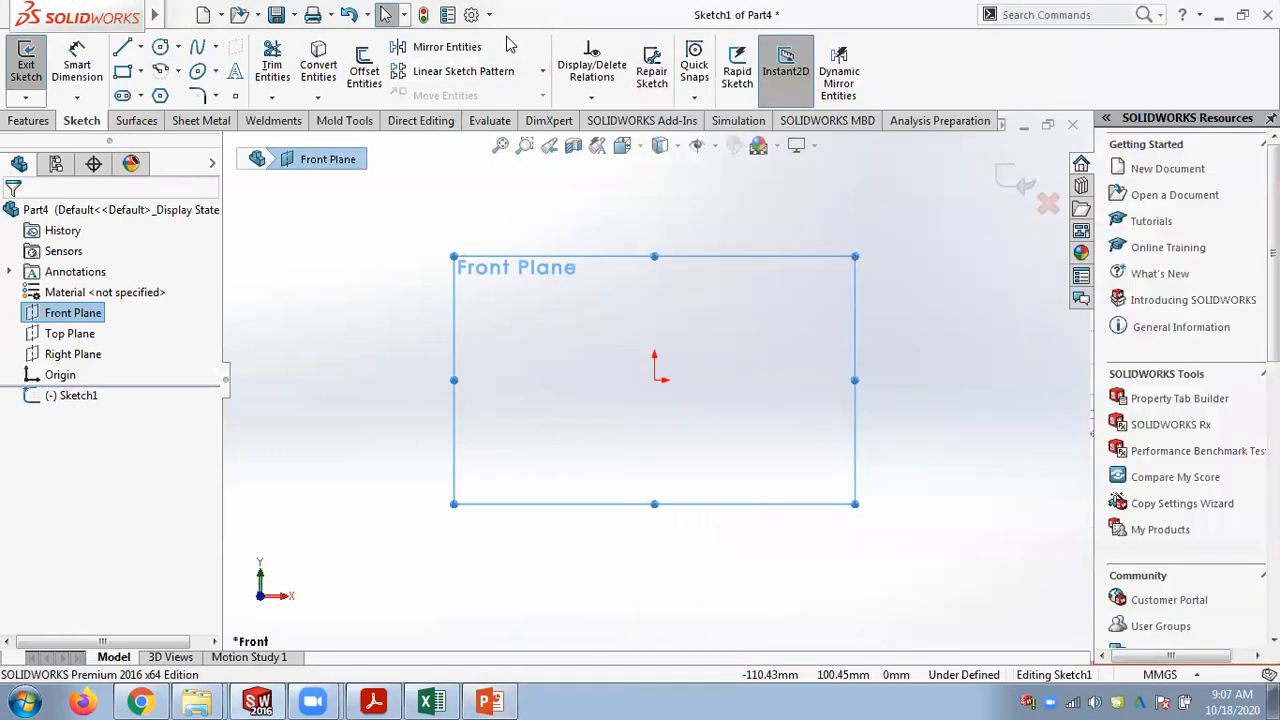
Draw a vertical centerline about 125 mm long through the origin, extending both above and below it.
click(142, 48)
click(165, 93)
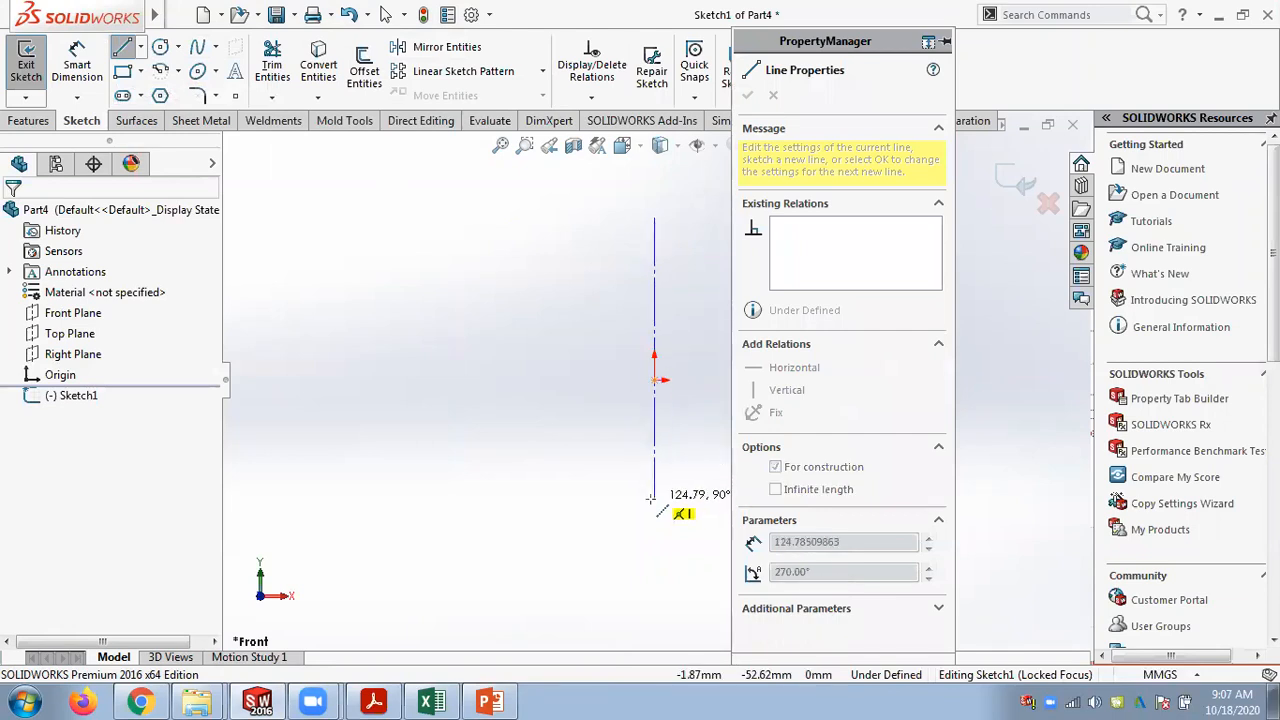
click(650, 497)
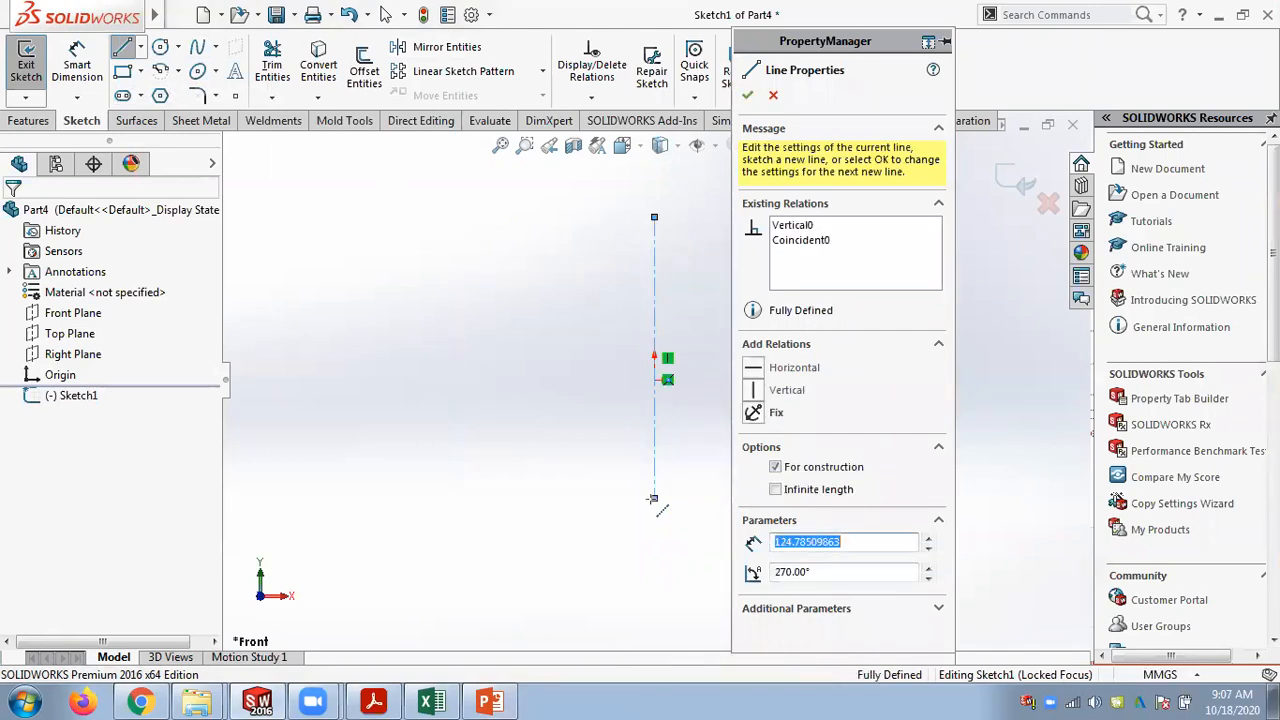
key(Escape)
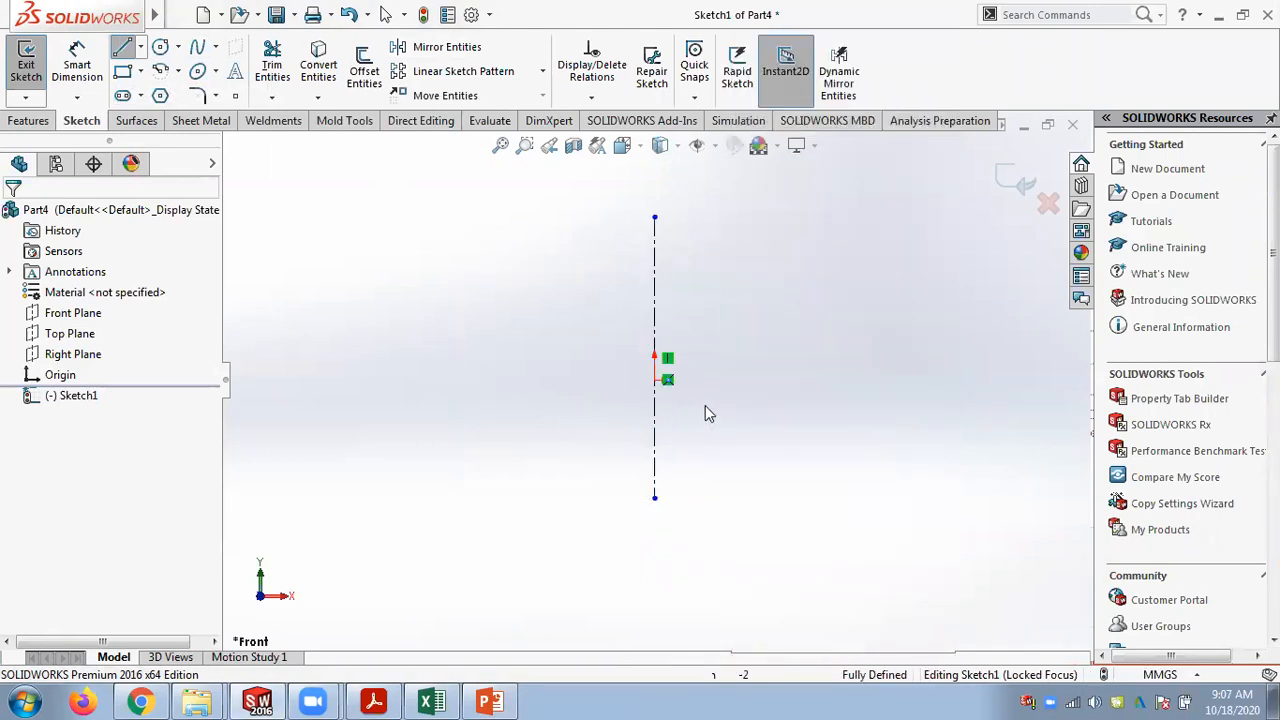
scroll(686, 401, down, 2)
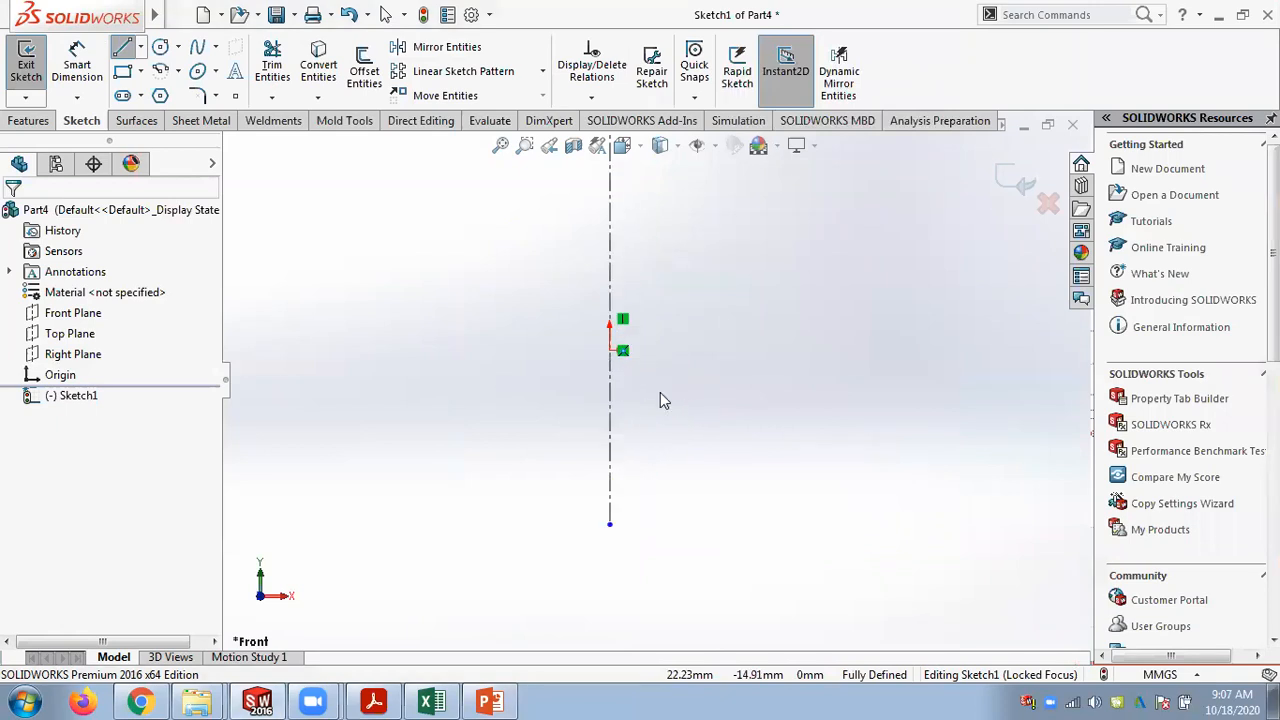
click(619, 350)
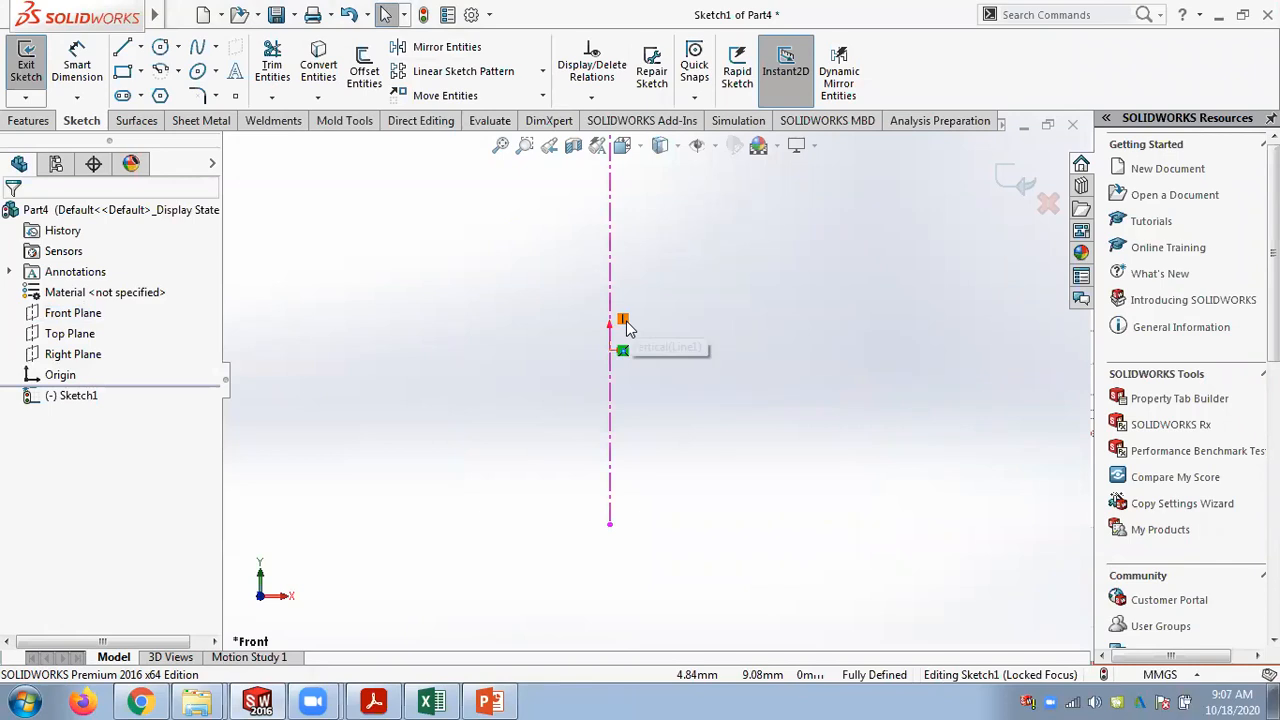
scroll(551, 379, up, 3)
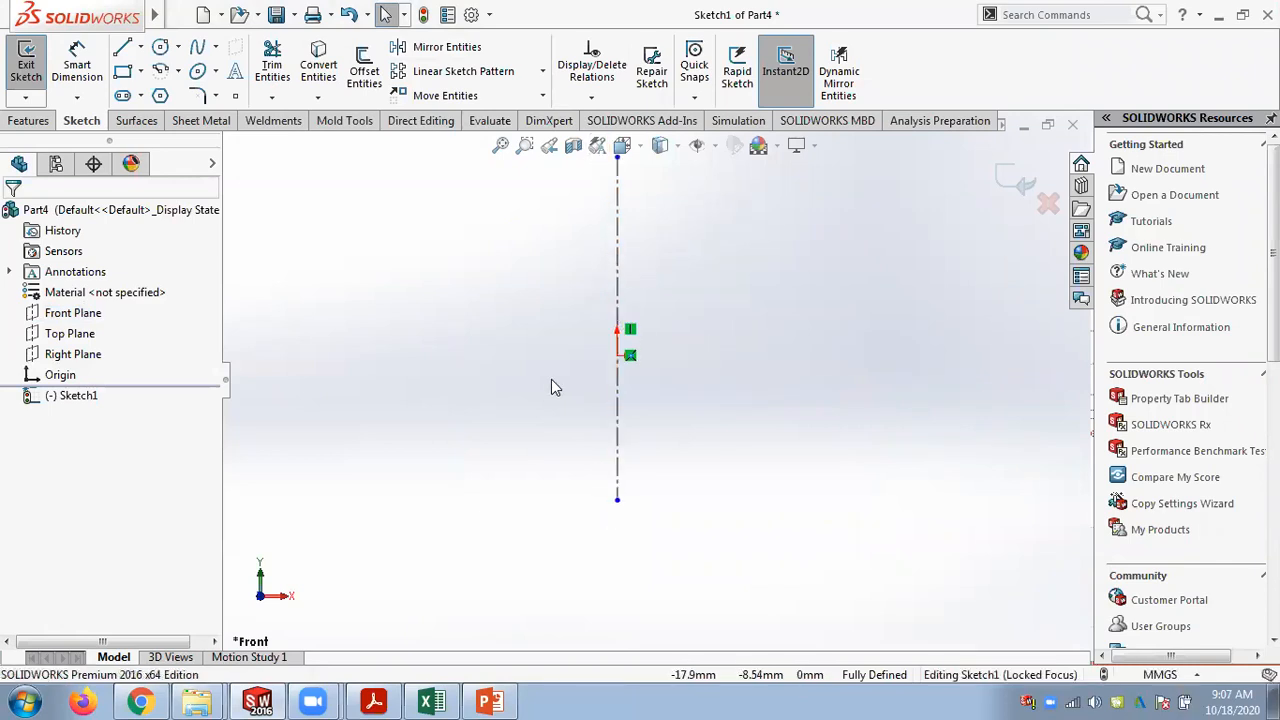
Switch to PowerPoint, narrow its window to leave the sketch visible, and show the Tutorial 2 slide.
click(489, 702)
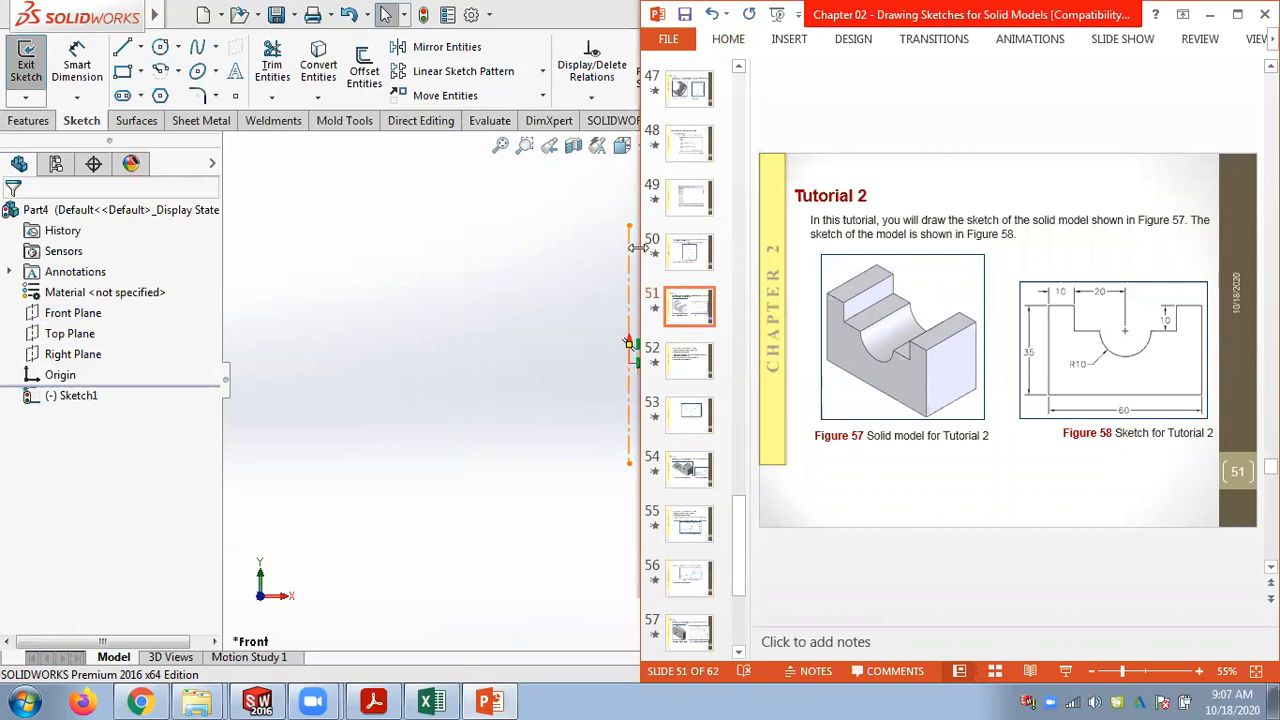
drag(637, 247, 852, 260)
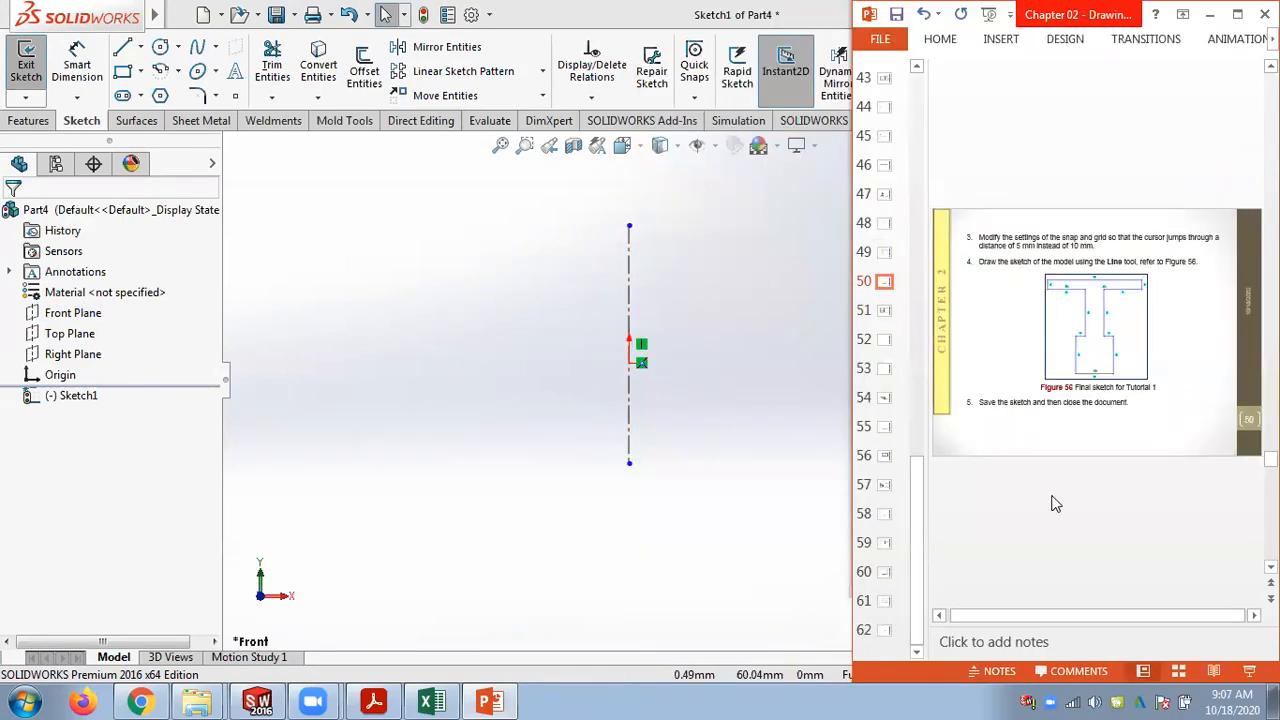
scroll(1055, 503, down, 1)
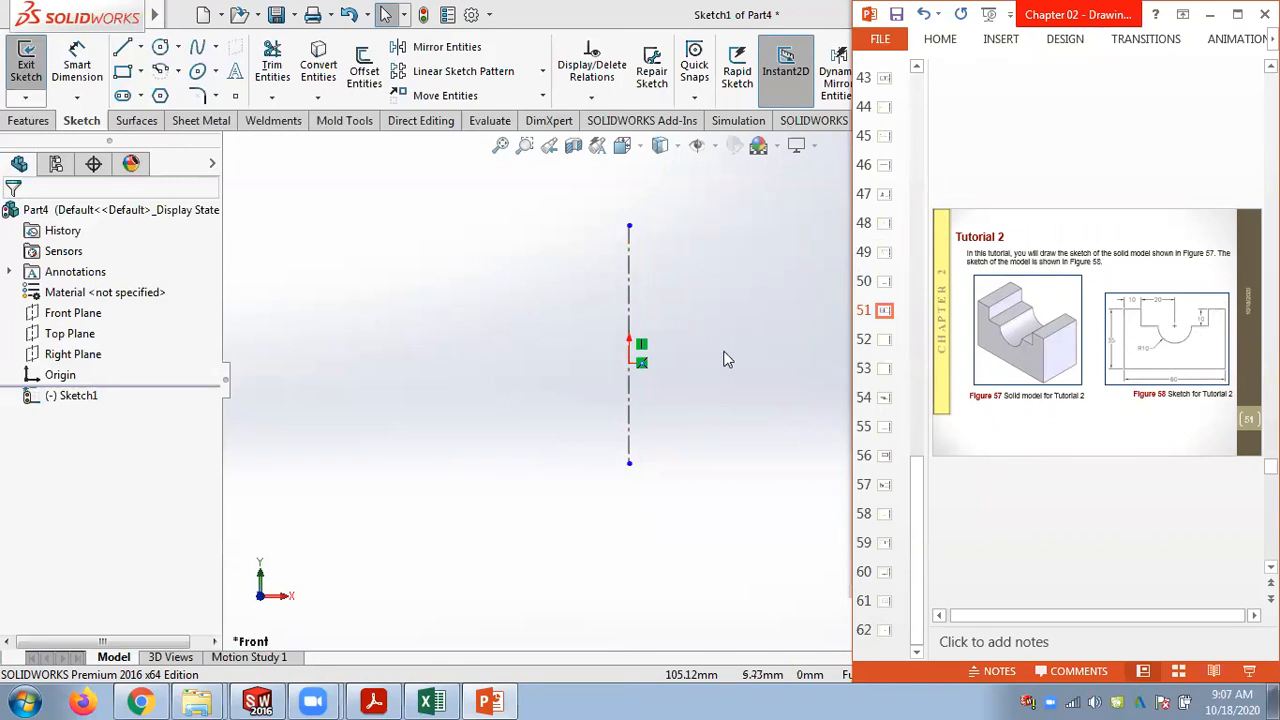
Sketch the profile's left half with lines: an inner ledge level with the origin, a 24 mm step, a 41 mm top edge and the outer side, all about.
click(140, 47)
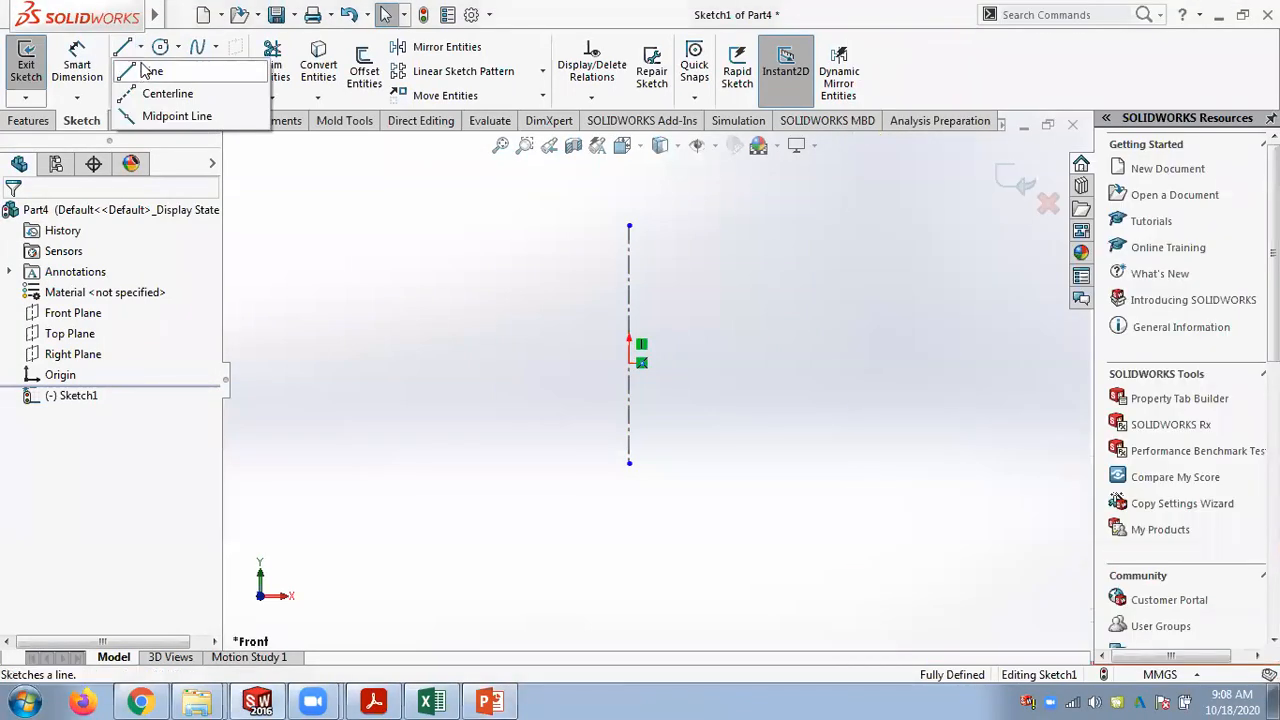
click(148, 72)
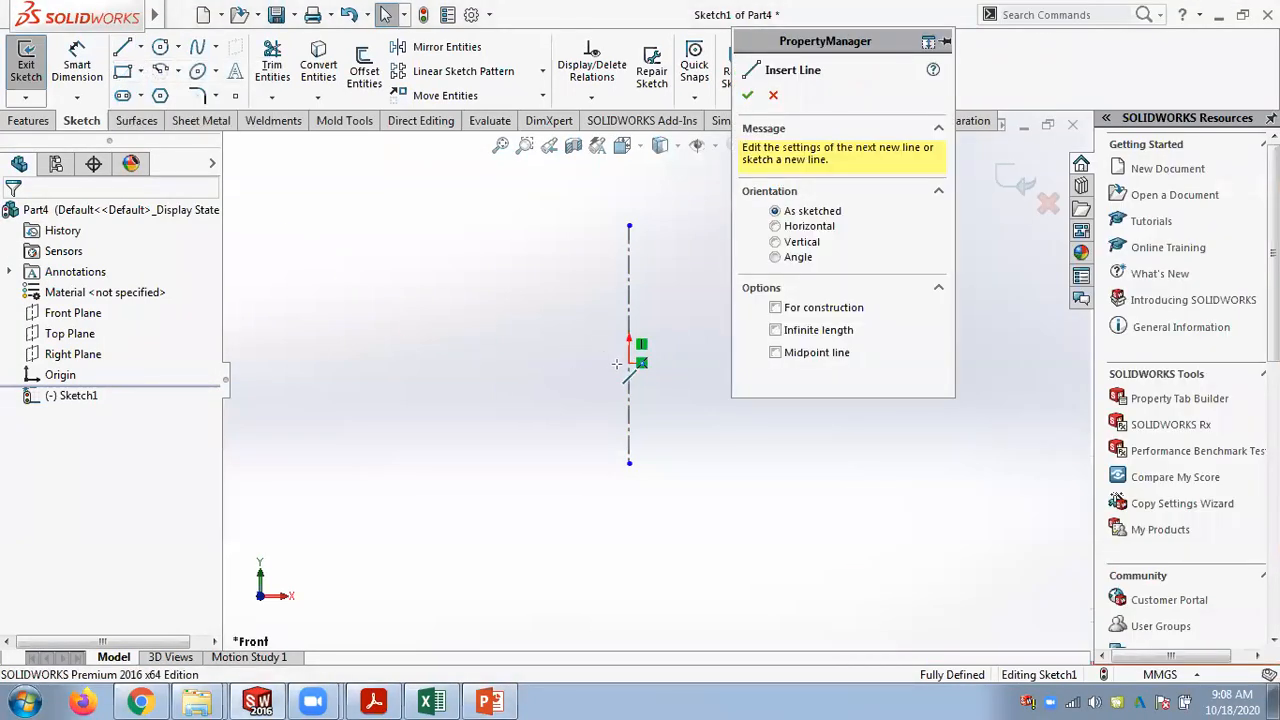
click(489, 702)
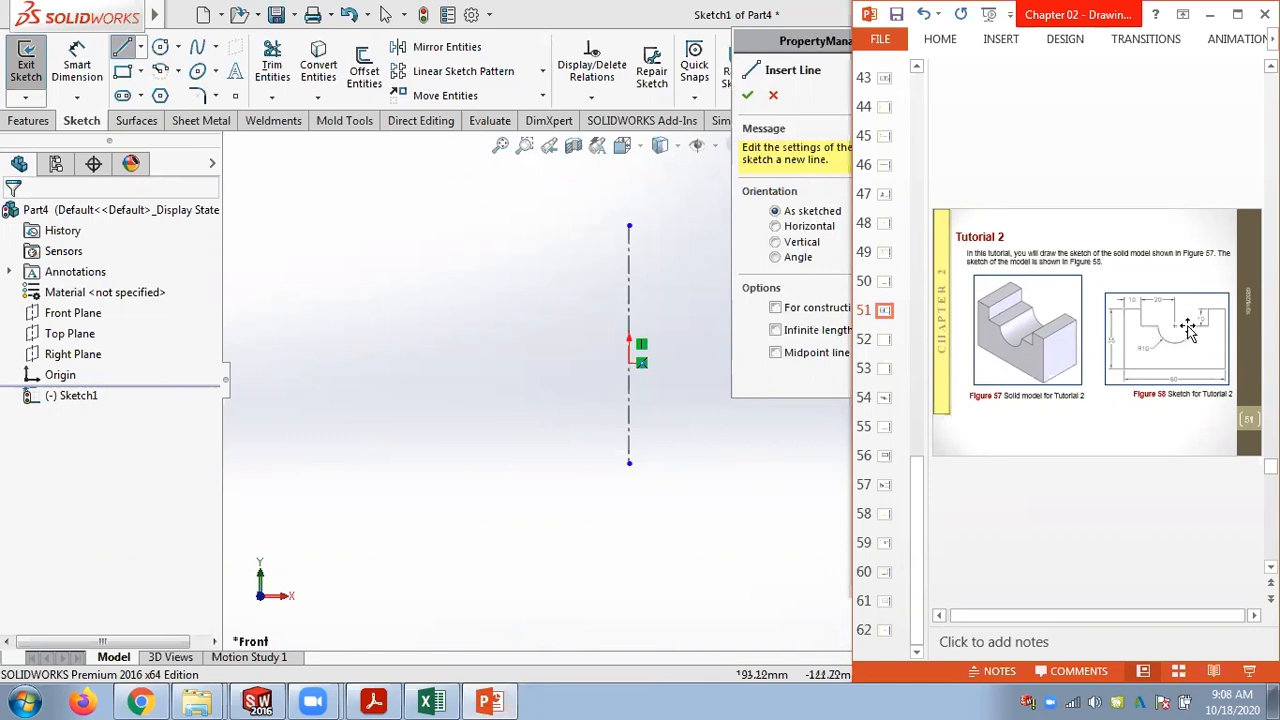
click(547, 362)
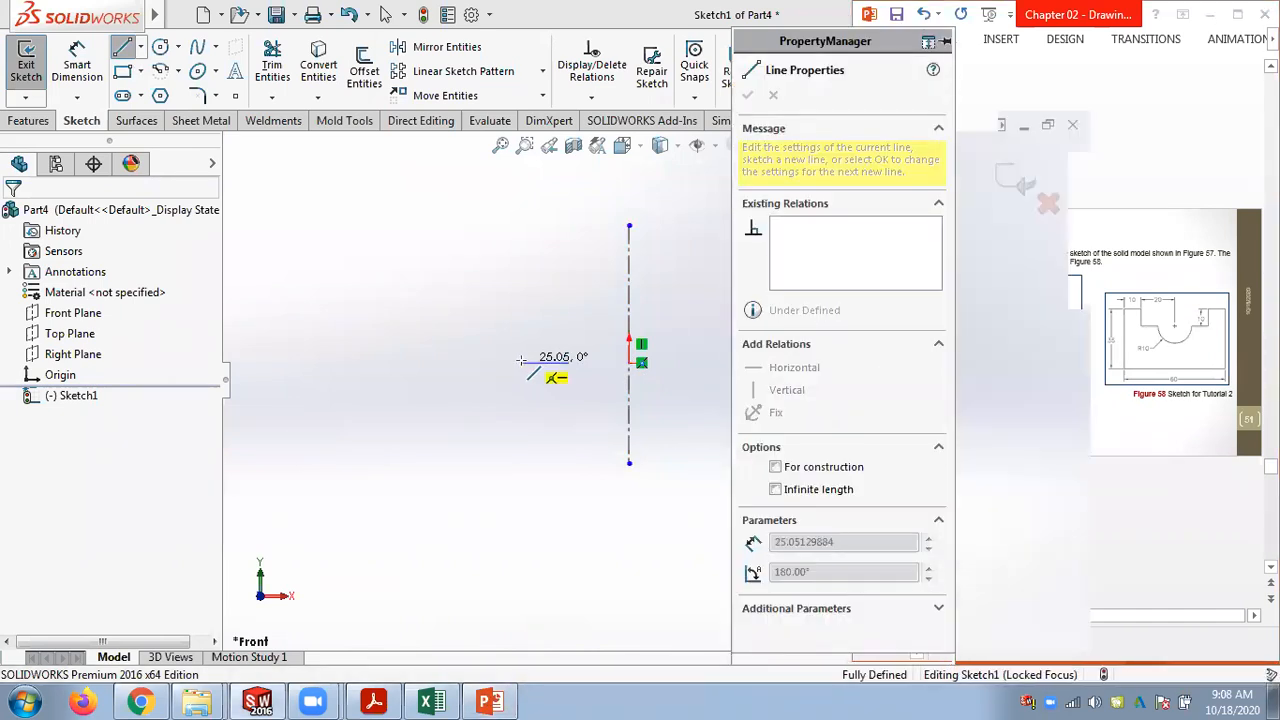
click(518, 362)
click(518, 316)
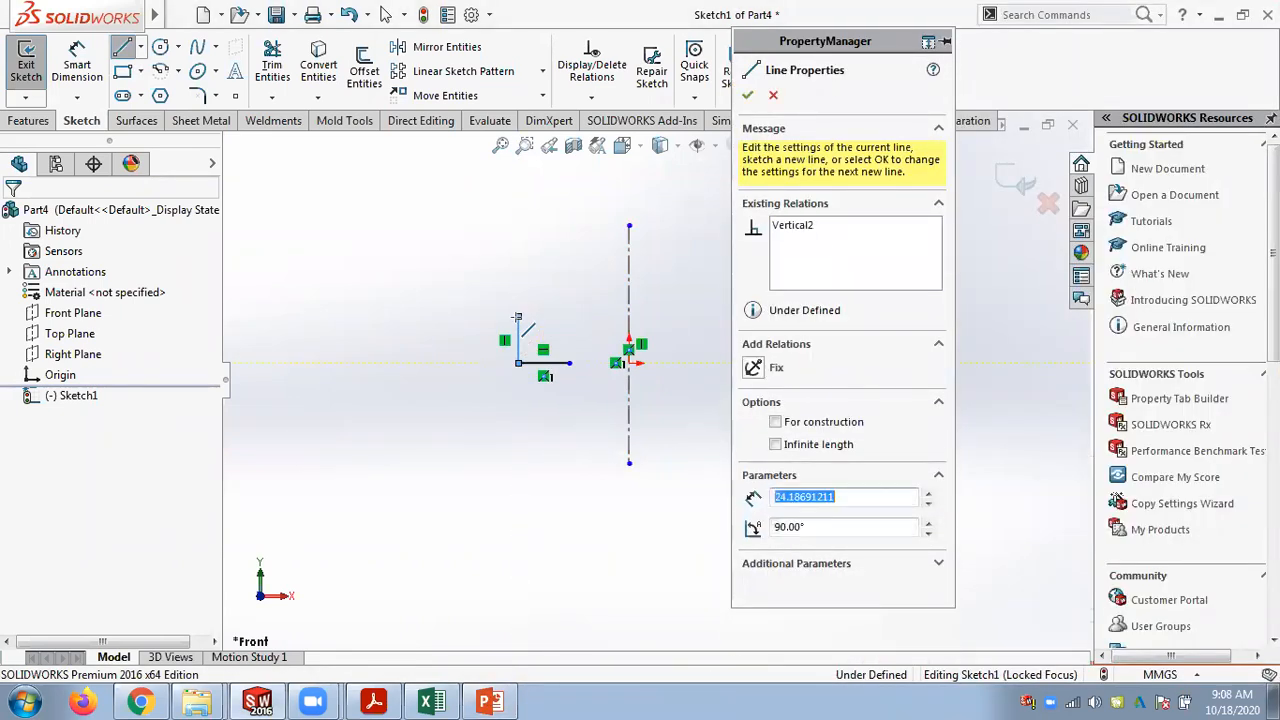
click(440, 316)
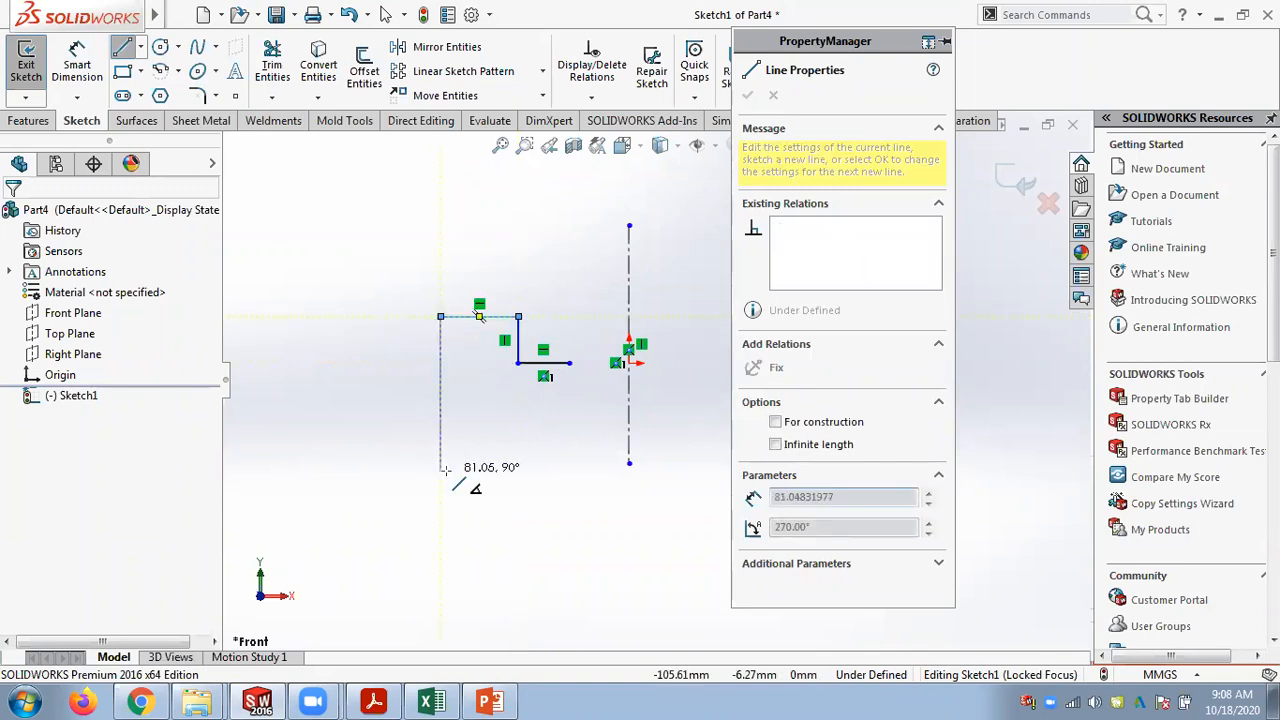
click(440, 462)
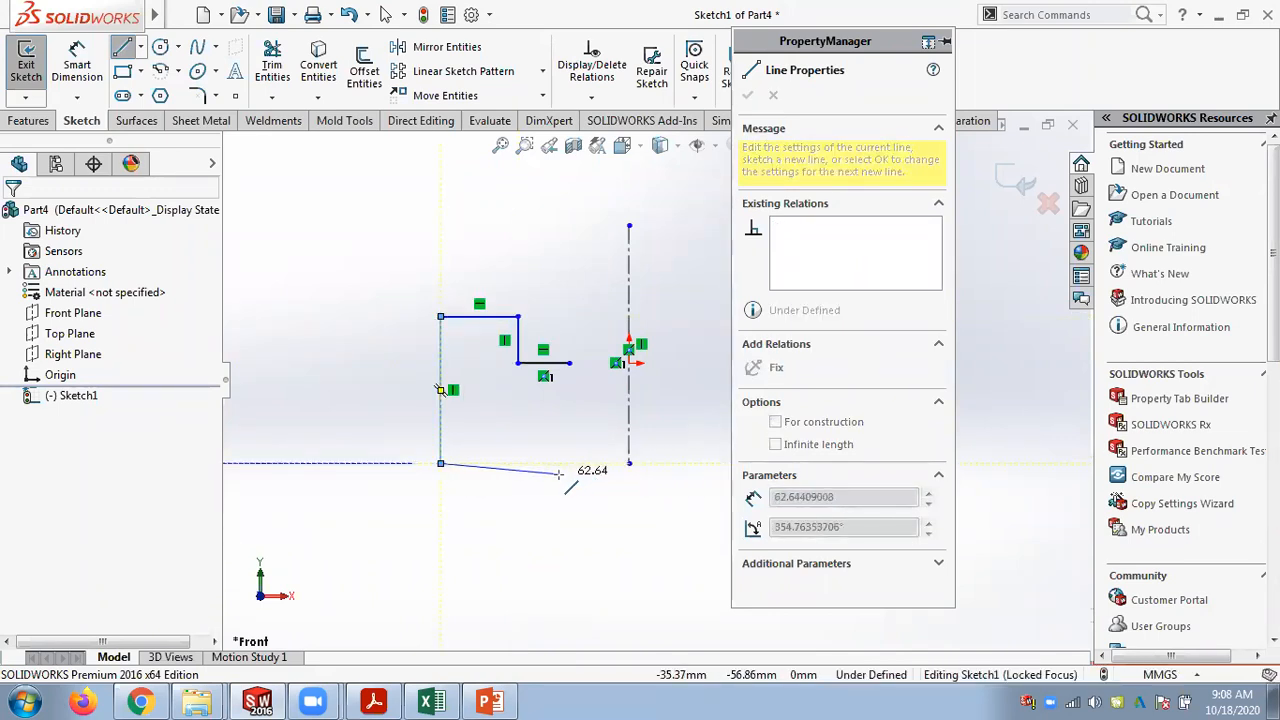
Continue the profile with the bottom edge, a right outer edge about 77 mm high, the right top edge, the step and the inner ledge.
scroll(692, 455, up, 3)
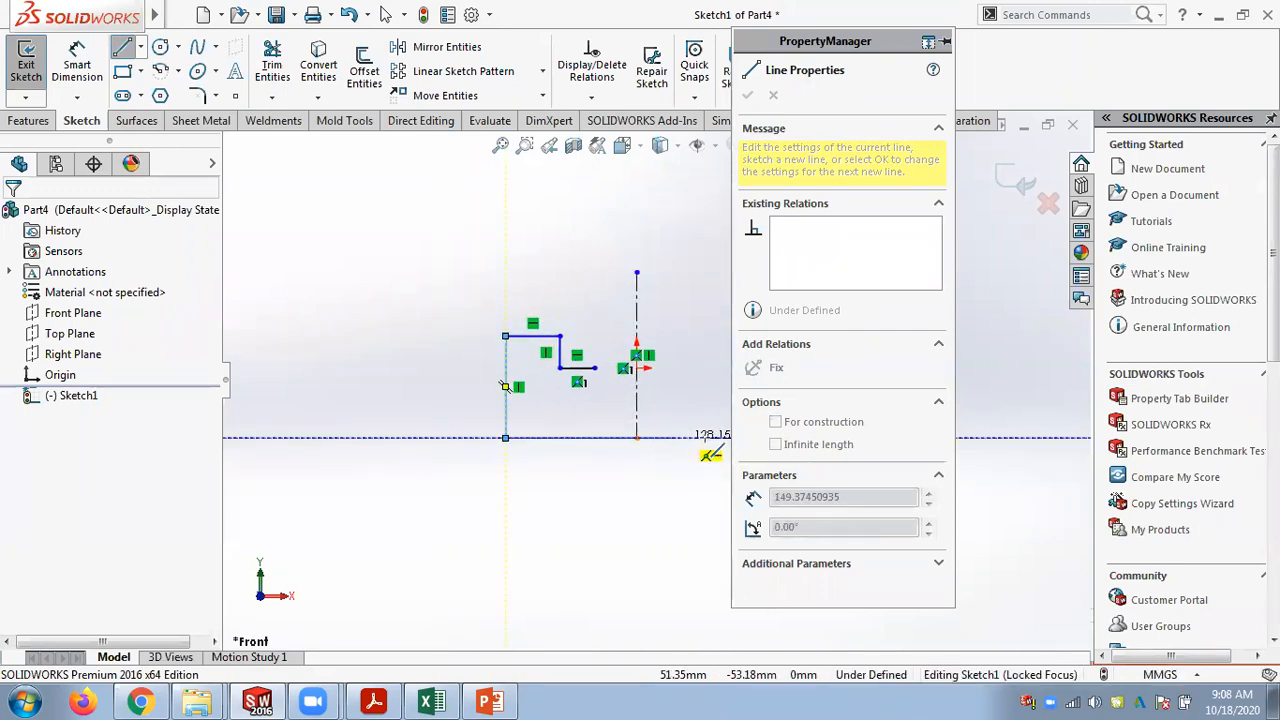
click(709, 438)
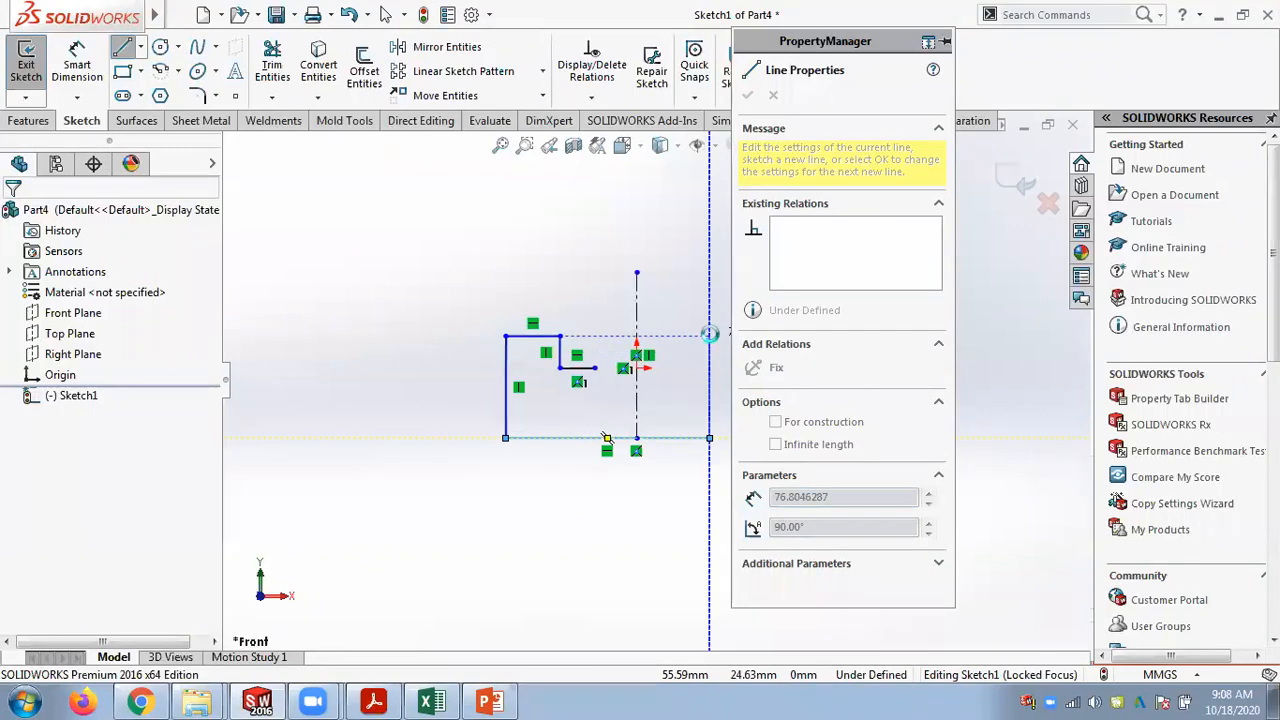
click(709, 336)
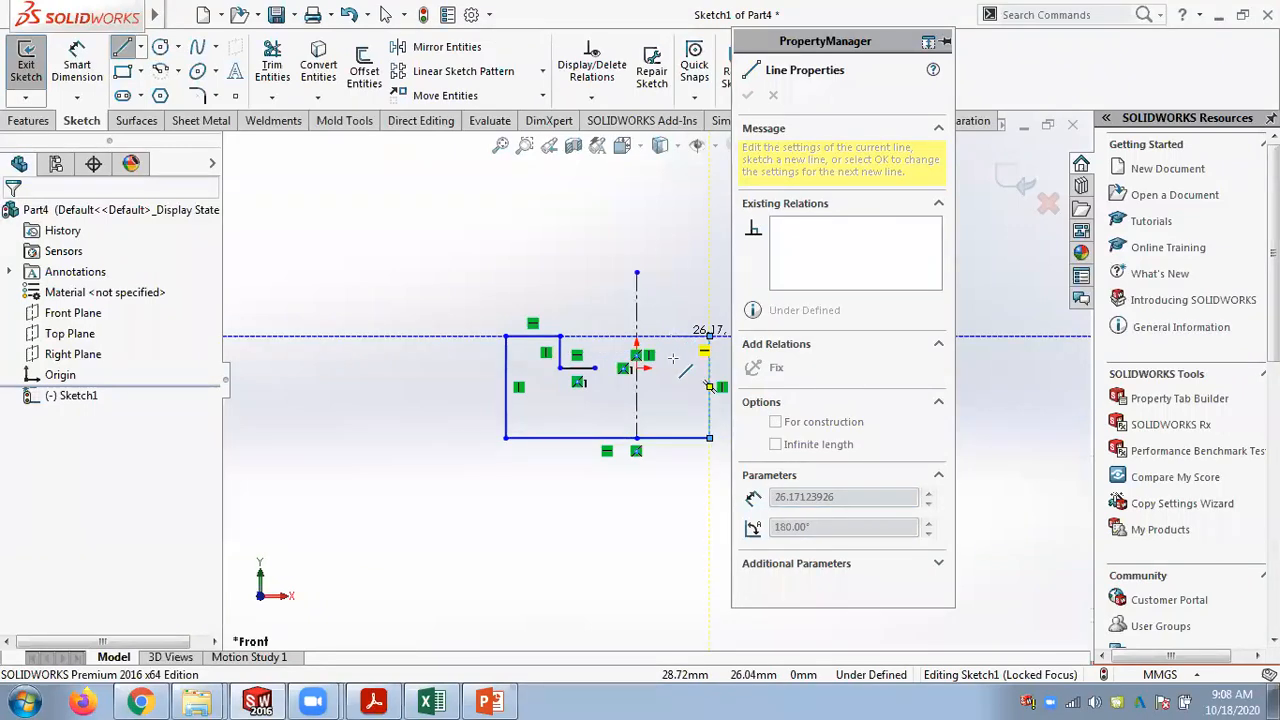
click(675, 336)
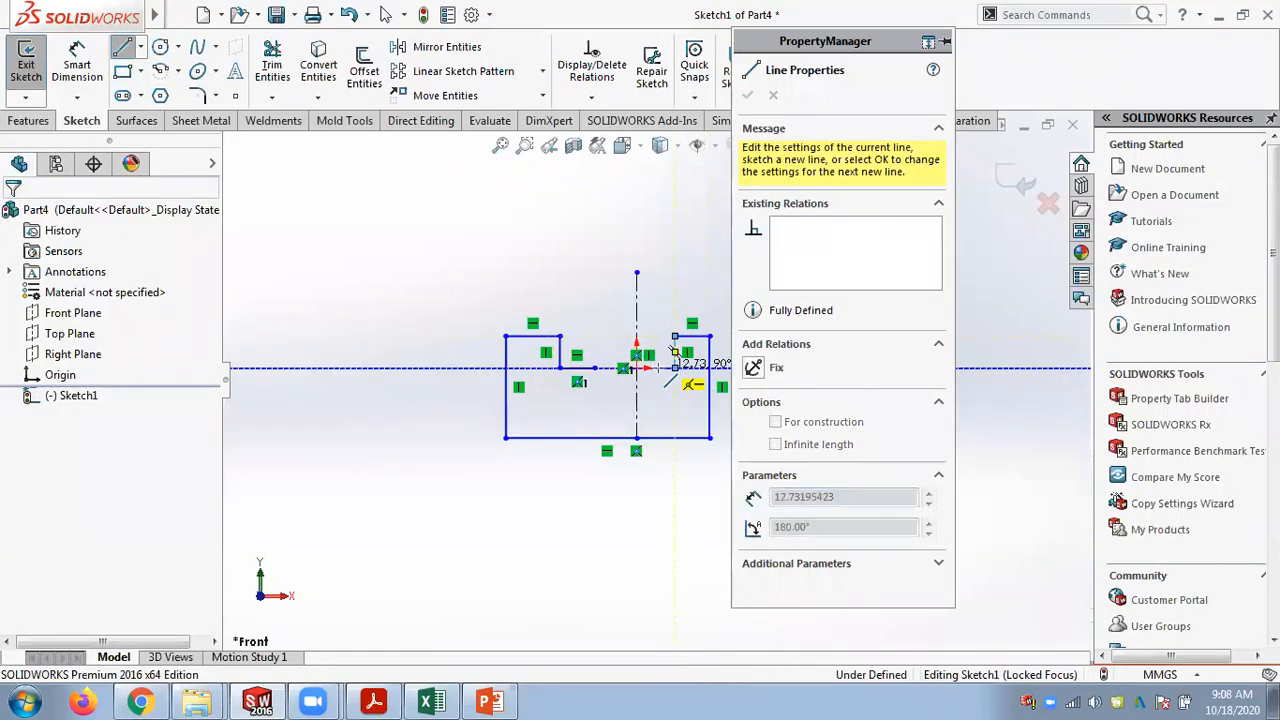
click(652, 368)
key(Escape)
scroll(673, 394, down, 5)
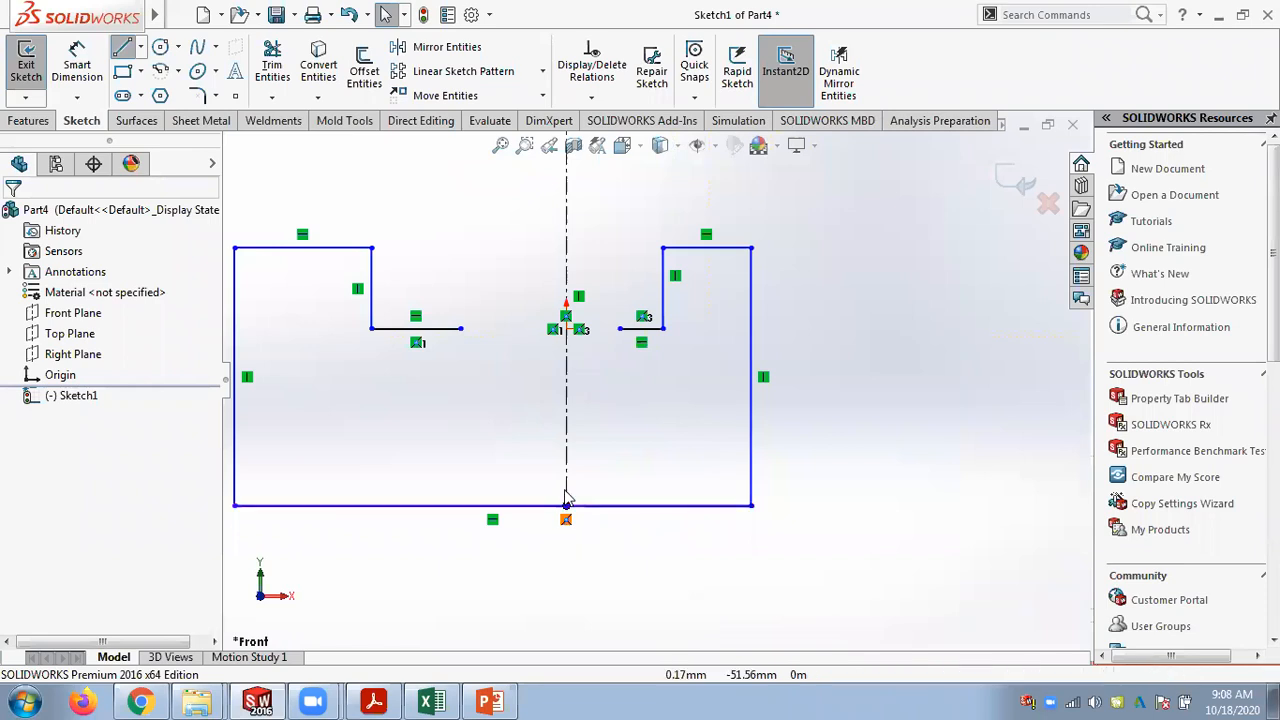
Delete the coincident relation tying the centerline's lower end to the bottom edge, and extend the centerline below that edge.
click(566, 520)
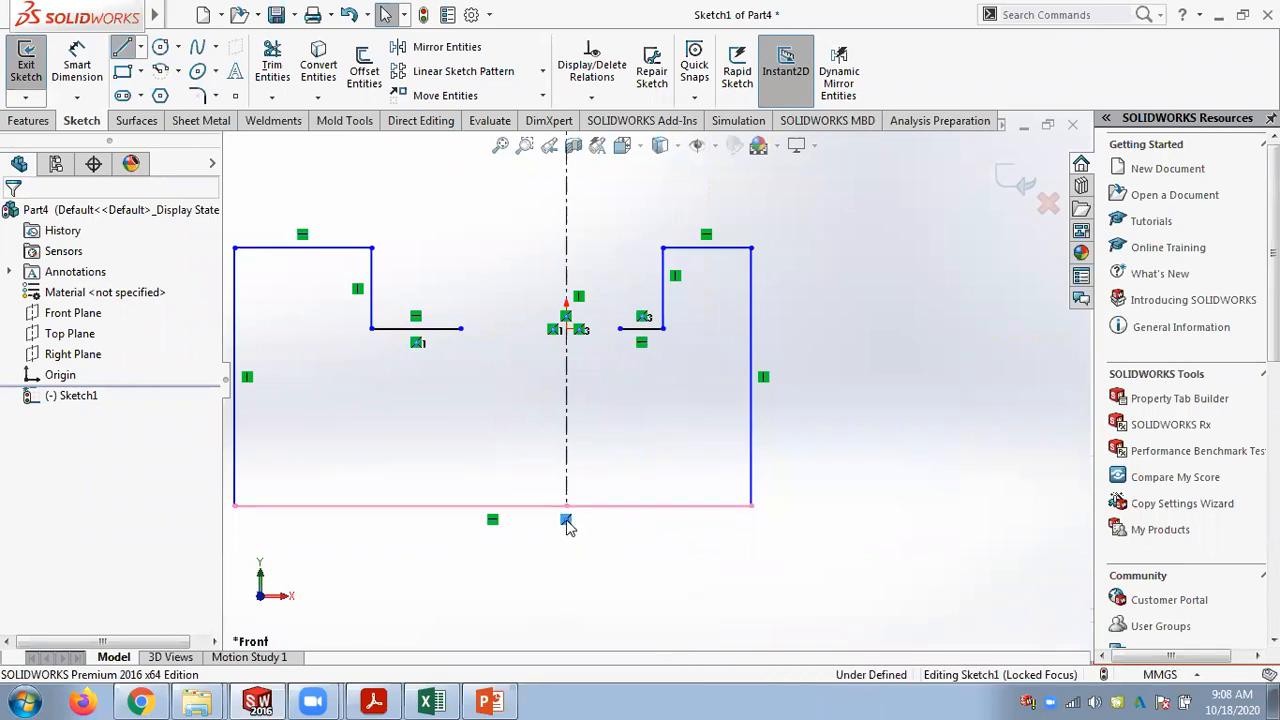
key(Delete)
drag(566, 507, 566, 547)
click(643, 531)
scroll(643, 531, up, 4)
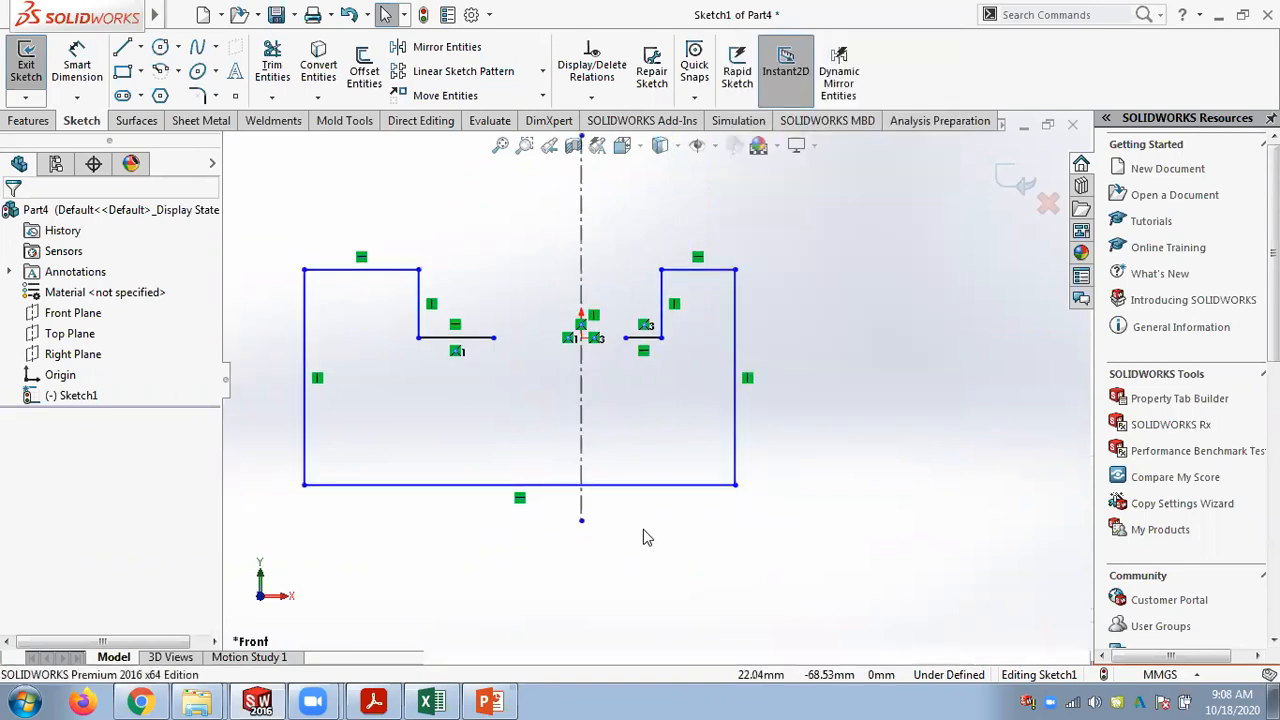
Raise the profile's left top edge slightly above the right one, and move the floating PropertyManager clear of the sketch over the resources pane.
scroll(629, 465, down, 3)
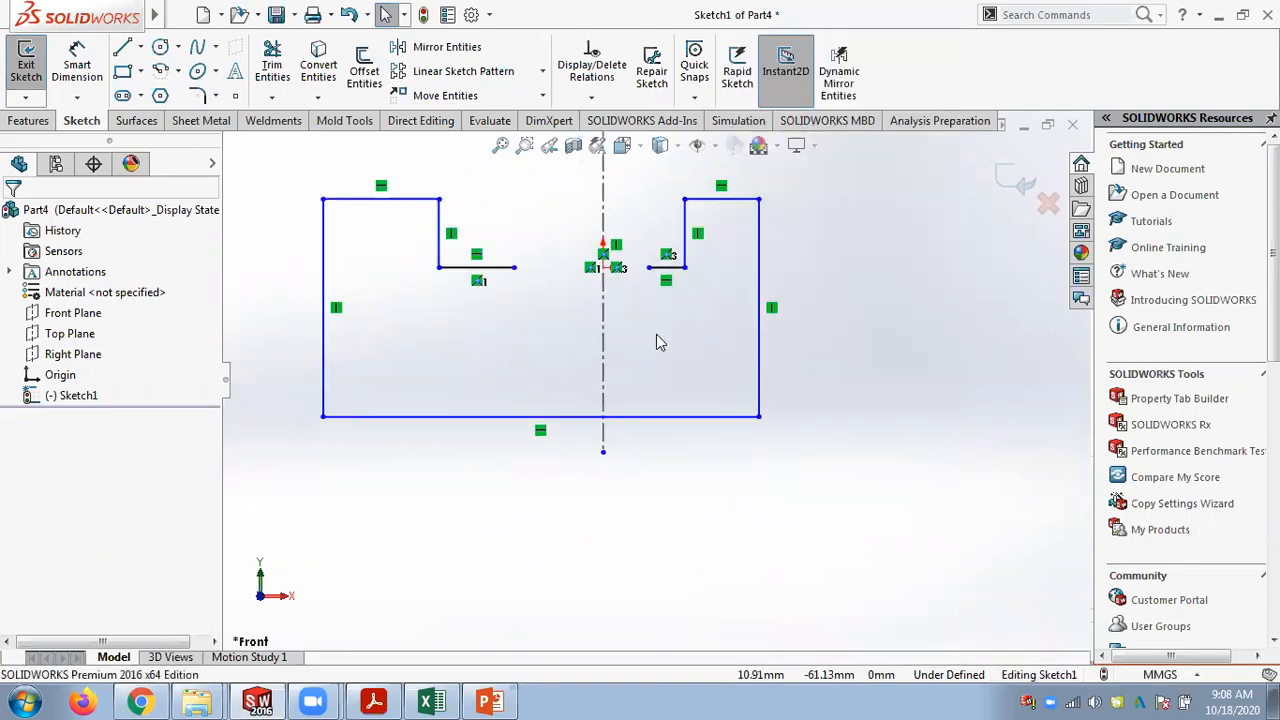
scroll(581, 371, up, 2)
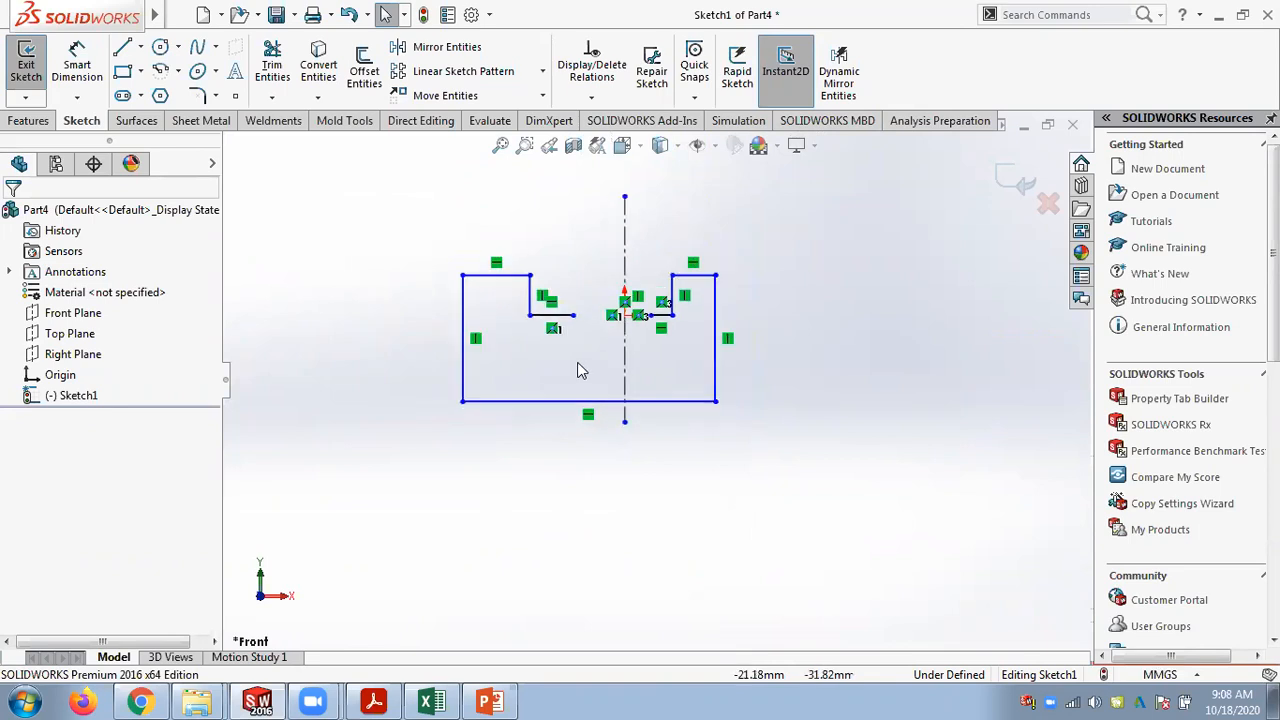
scroll(619, 347, down, 2)
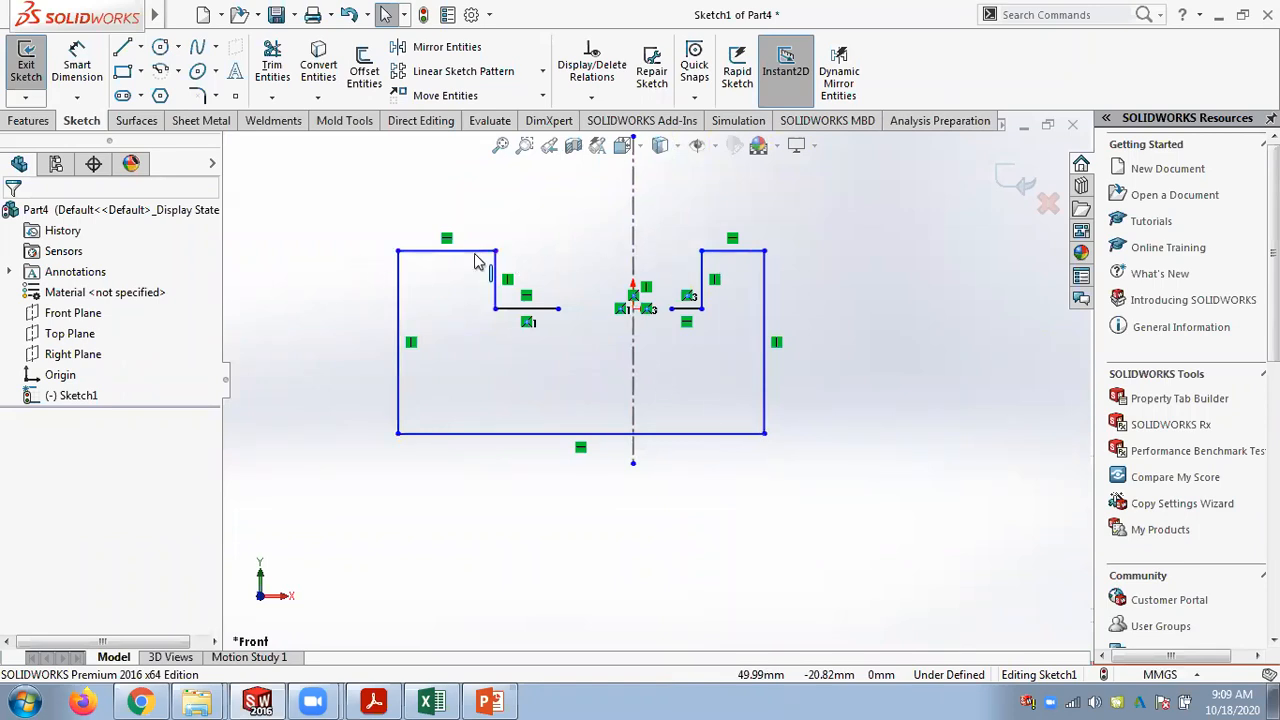
mouse_move(470, 251)
mouse_down()
mouse_move(467, 212)
mouse_move(467, 285)
mouse_move(467, 235)
mouse_up()
mouse_move(768, 55)
mouse_down()
mouse_move(949, 89)
mouse_move(1106, 152)
mouse_move(1146, 143)
mouse_up()
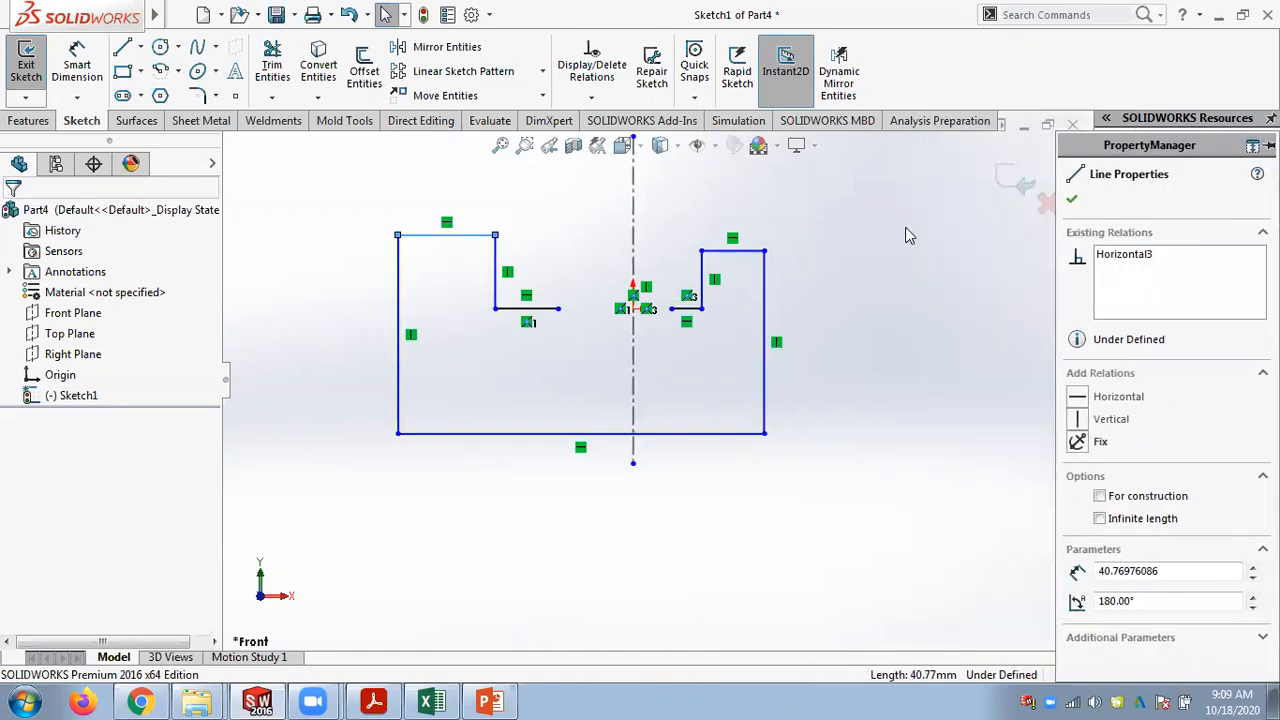
Make the profile's left and right outer sides equal in length, and lower the left top edge slightly.
click(545, 214)
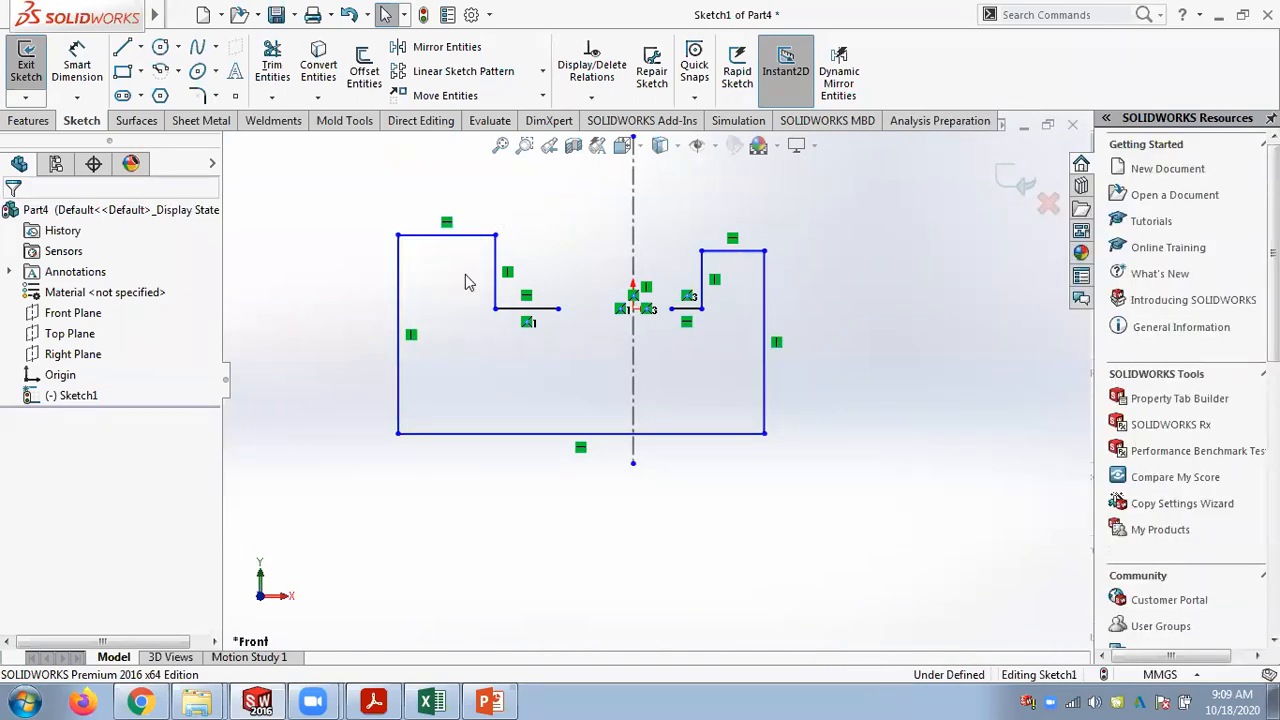
click(404, 301)
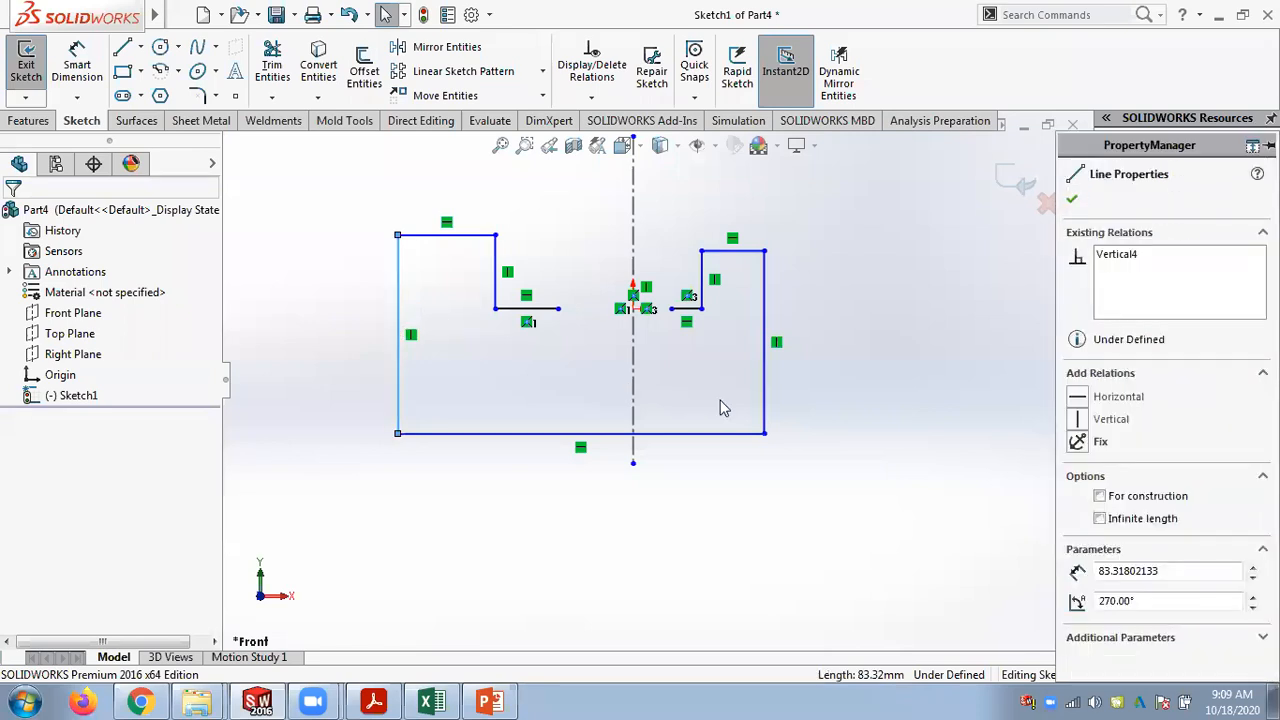
ctrl+click(765, 381)
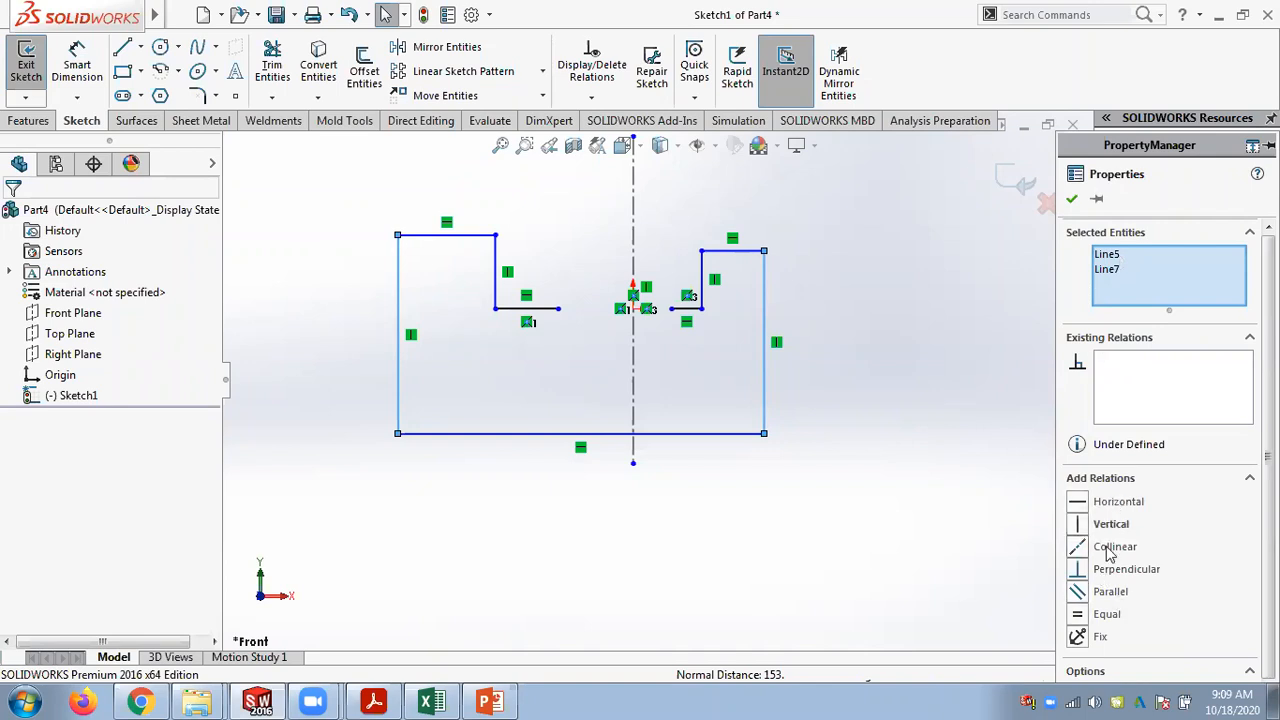
click(1106, 614)
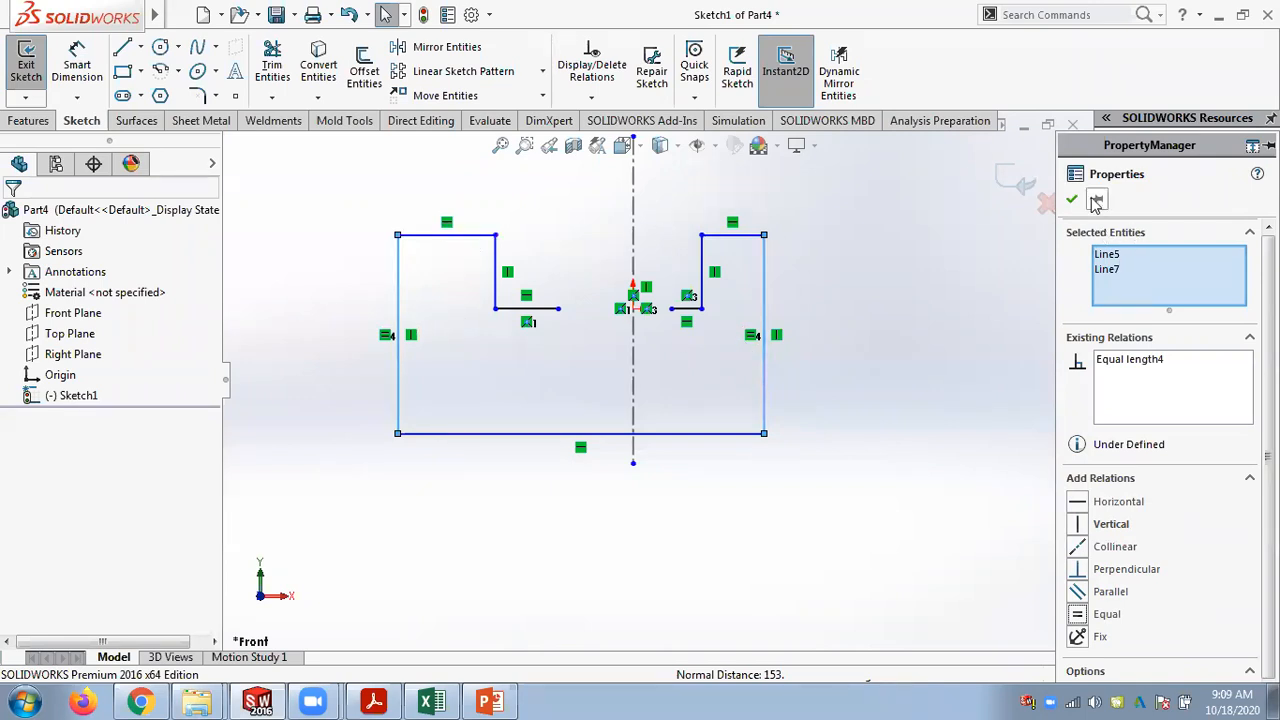
mouse_move(1078, 208)
mouse_move(467, 236)
mouse_down()
mouse_move(466, 288)
mouse_move(465, 244)
mouse_move(466, 273)
mouse_move(486, 247)
mouse_up()
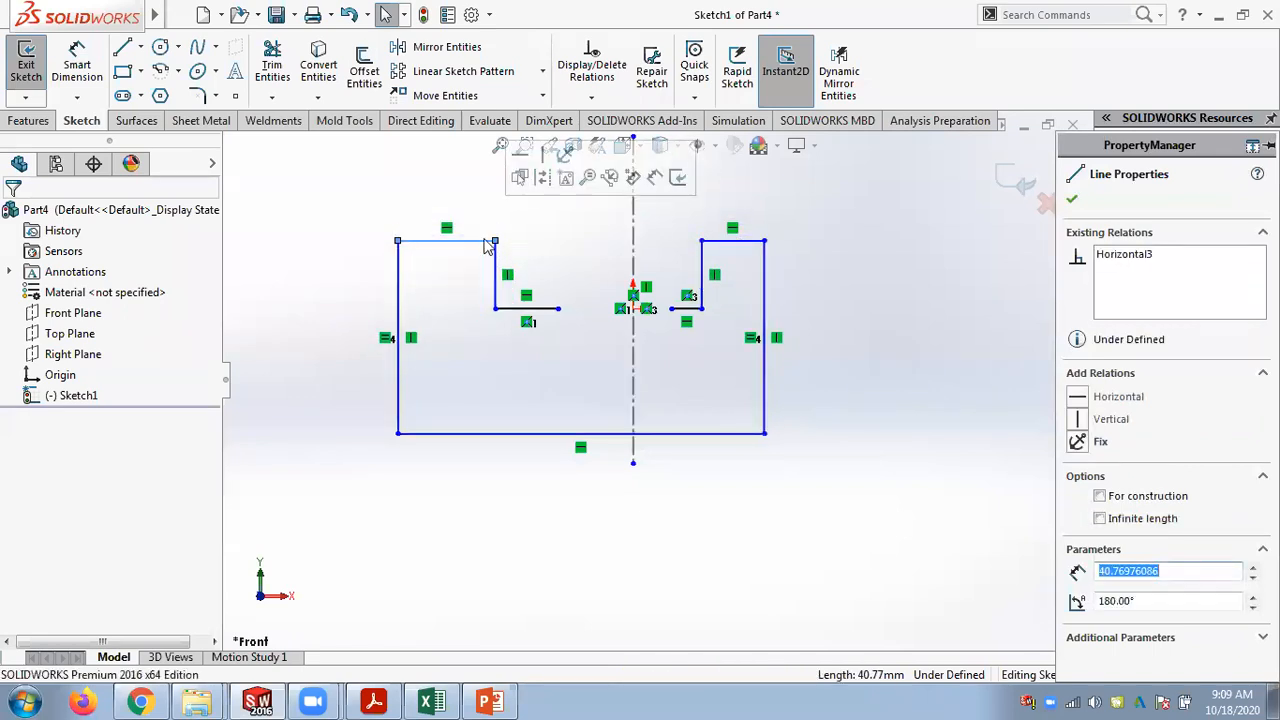
click(878, 270)
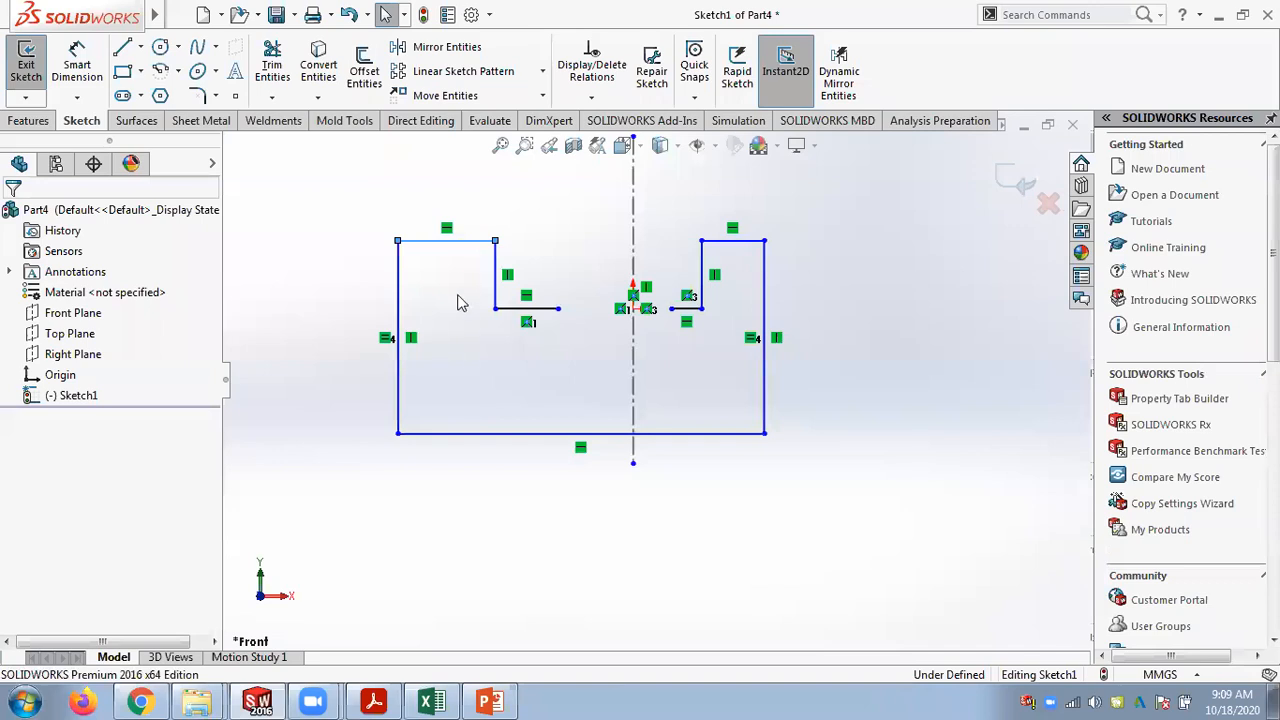
Make the left and right top edges equal in length, and shift the right outer side slightly outward.
click(472, 244)
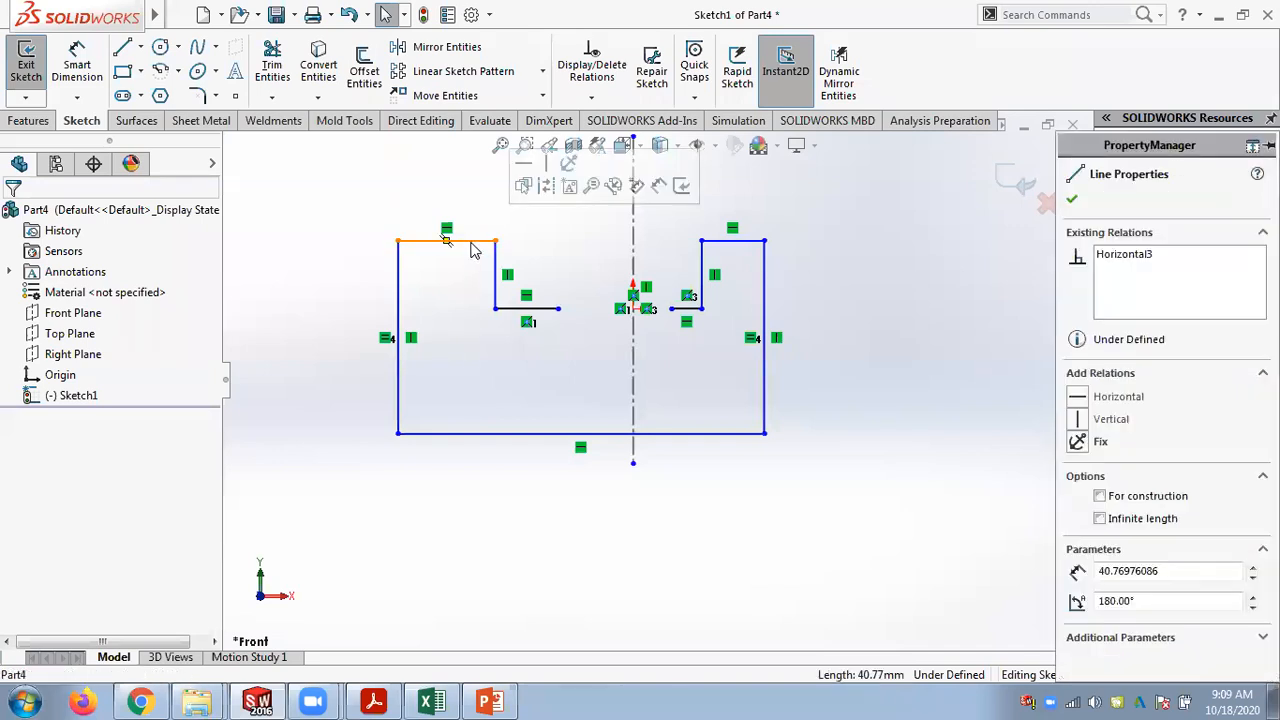
ctrl+click(722, 242)
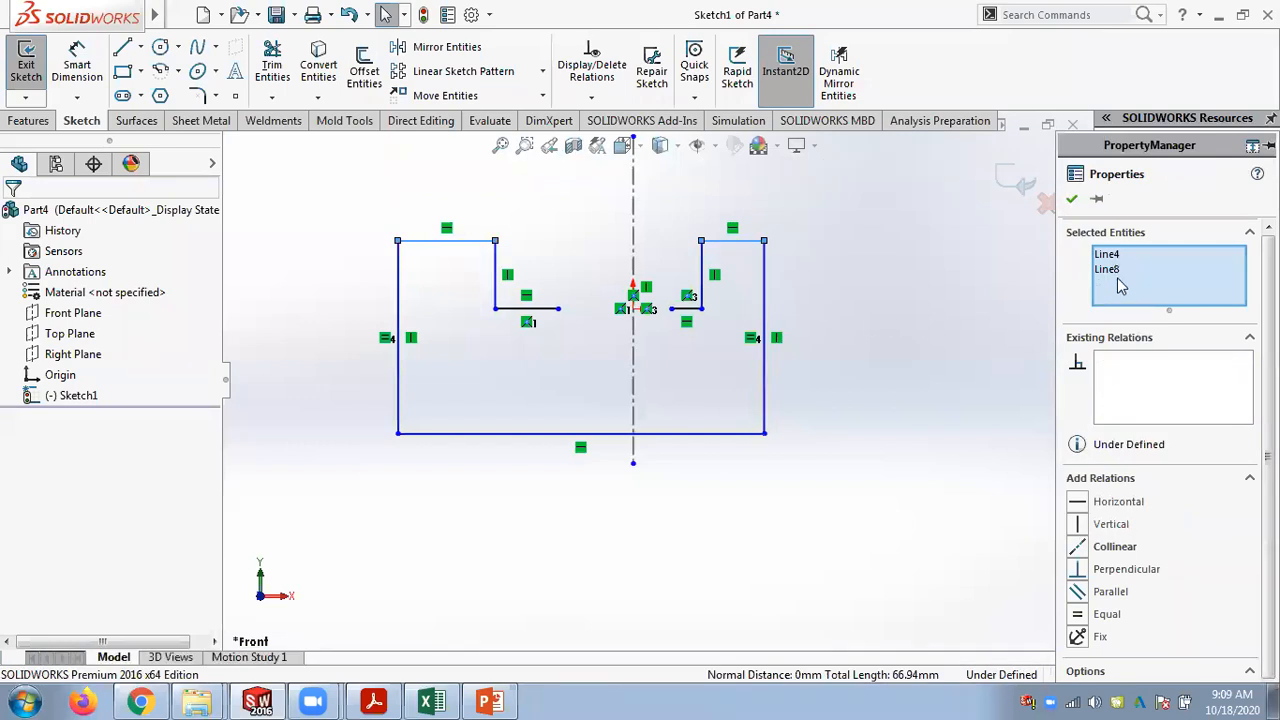
click(1100, 612)
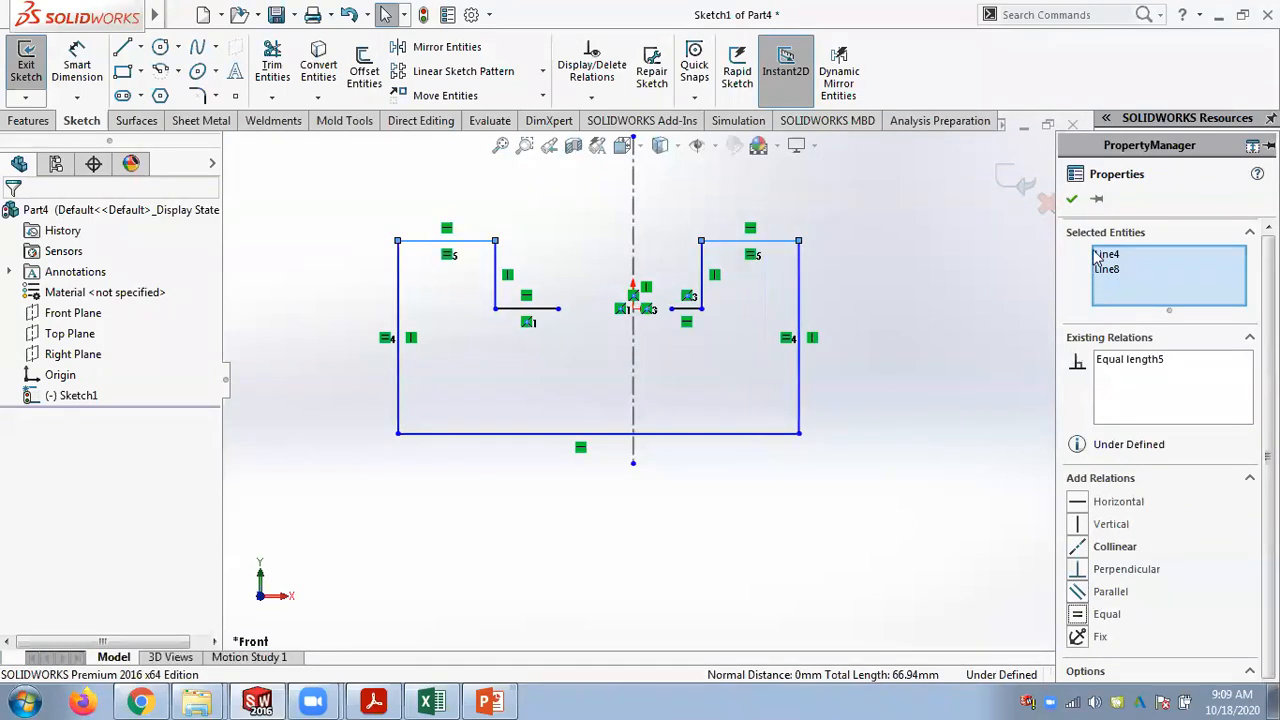
click(862, 249)
mouse_move(815, 302)
mouse_down()
mouse_move(880, 314)
mouse_move(818, 306)
mouse_up()
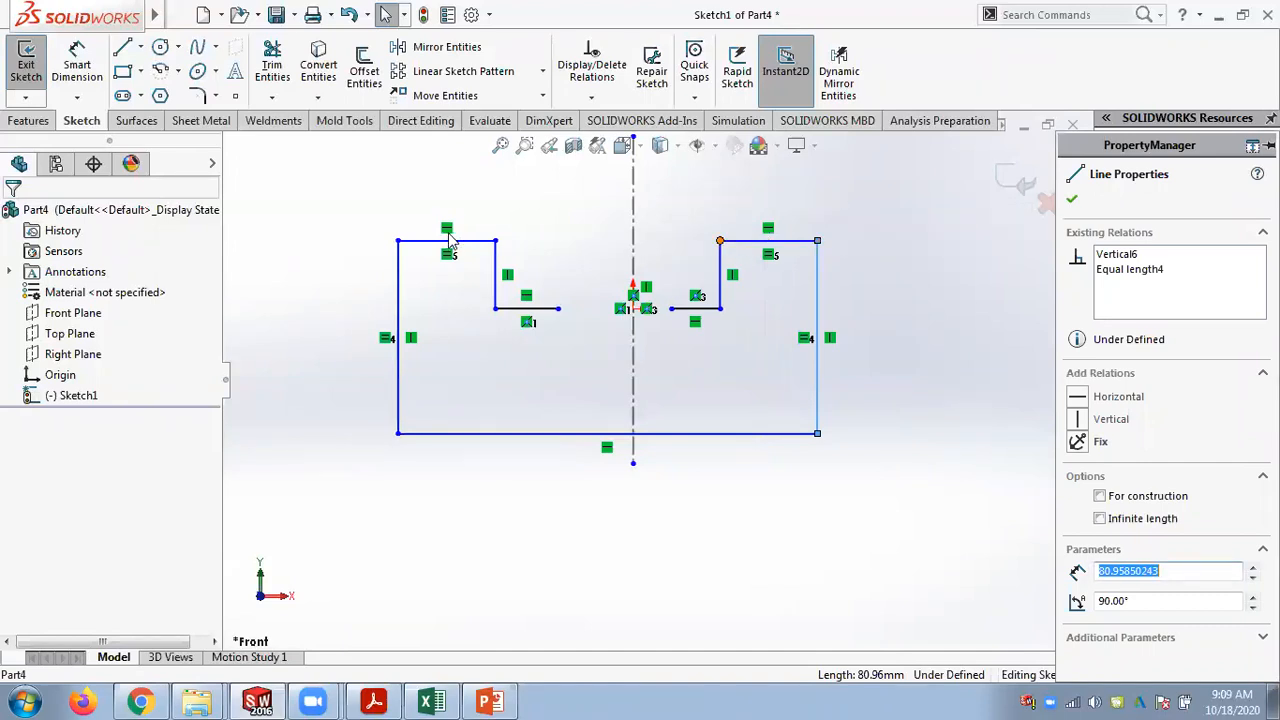
click(555, 210)
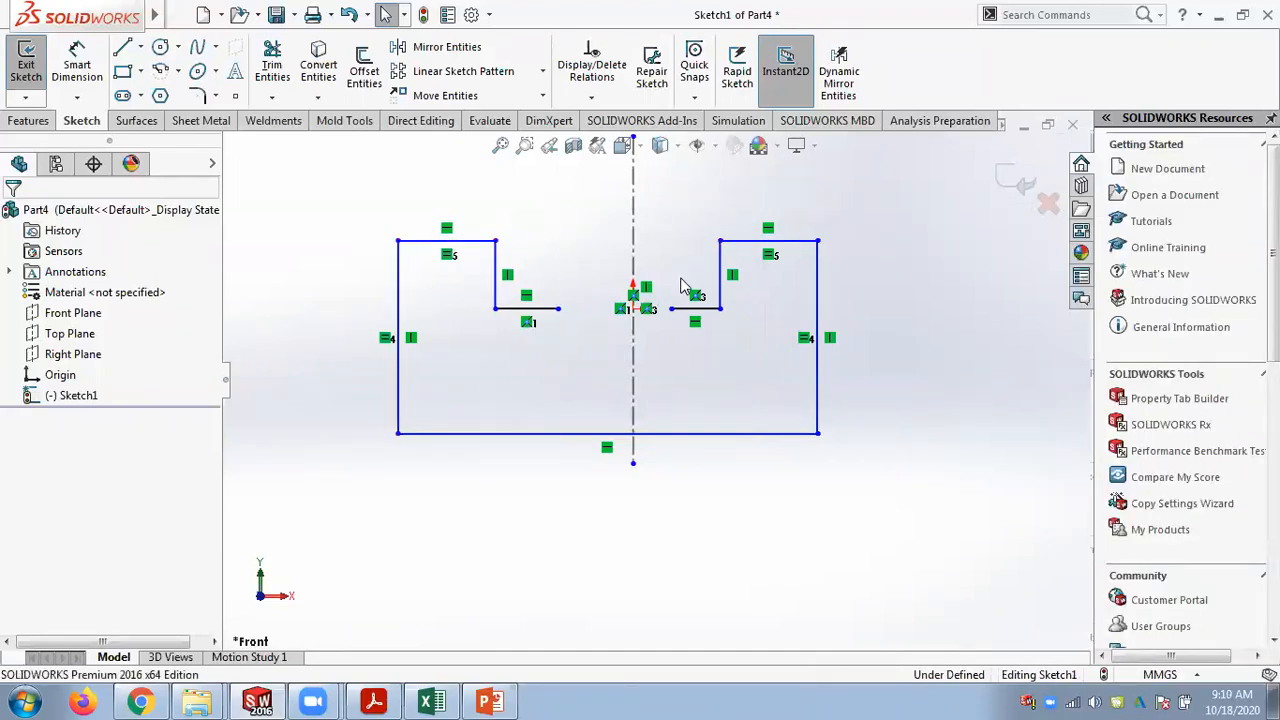
Make the two outer sides symmetric about the vertical centerline, and move the right outer side slightly inward.
click(399, 298)
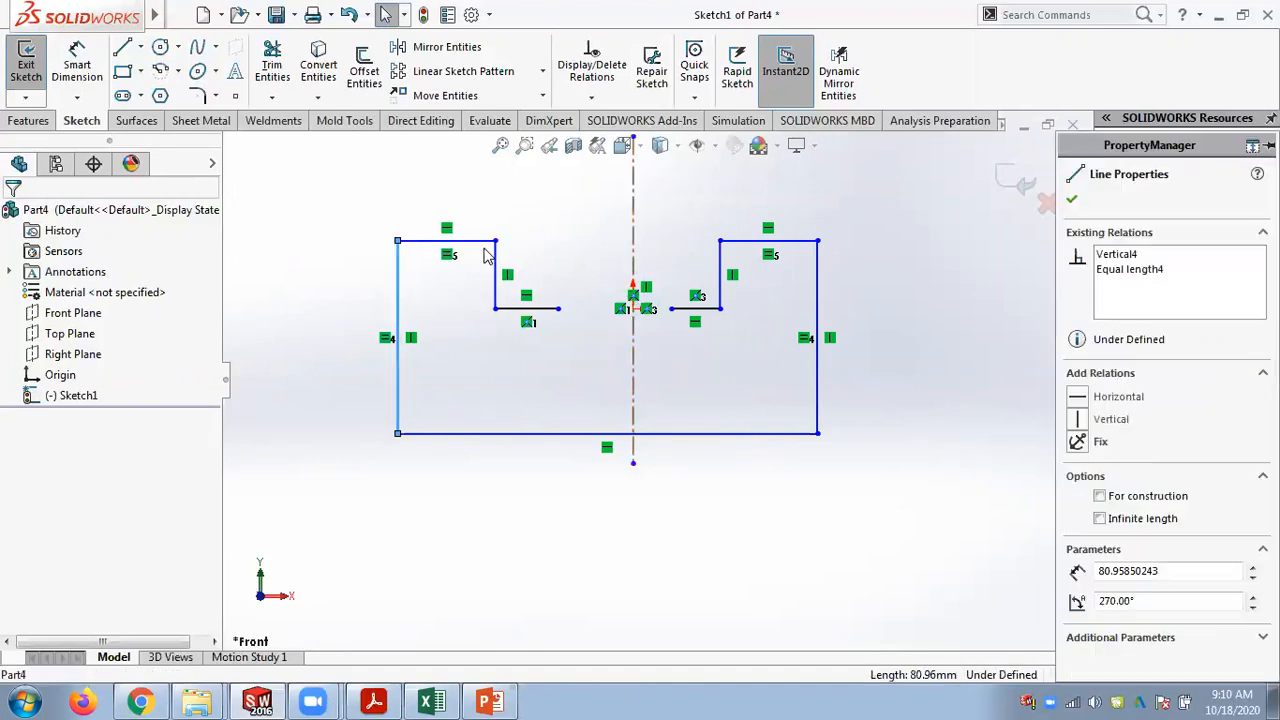
ctrl+click(632, 195)
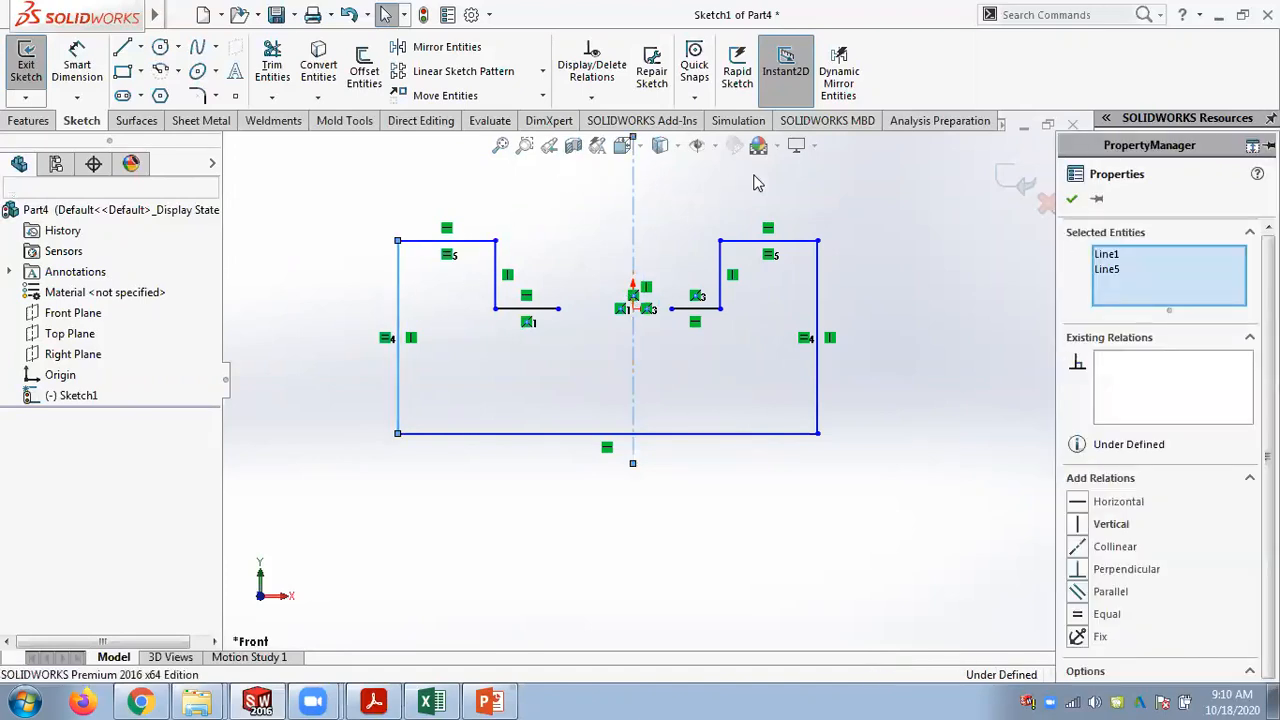
ctrl+click(817, 291)
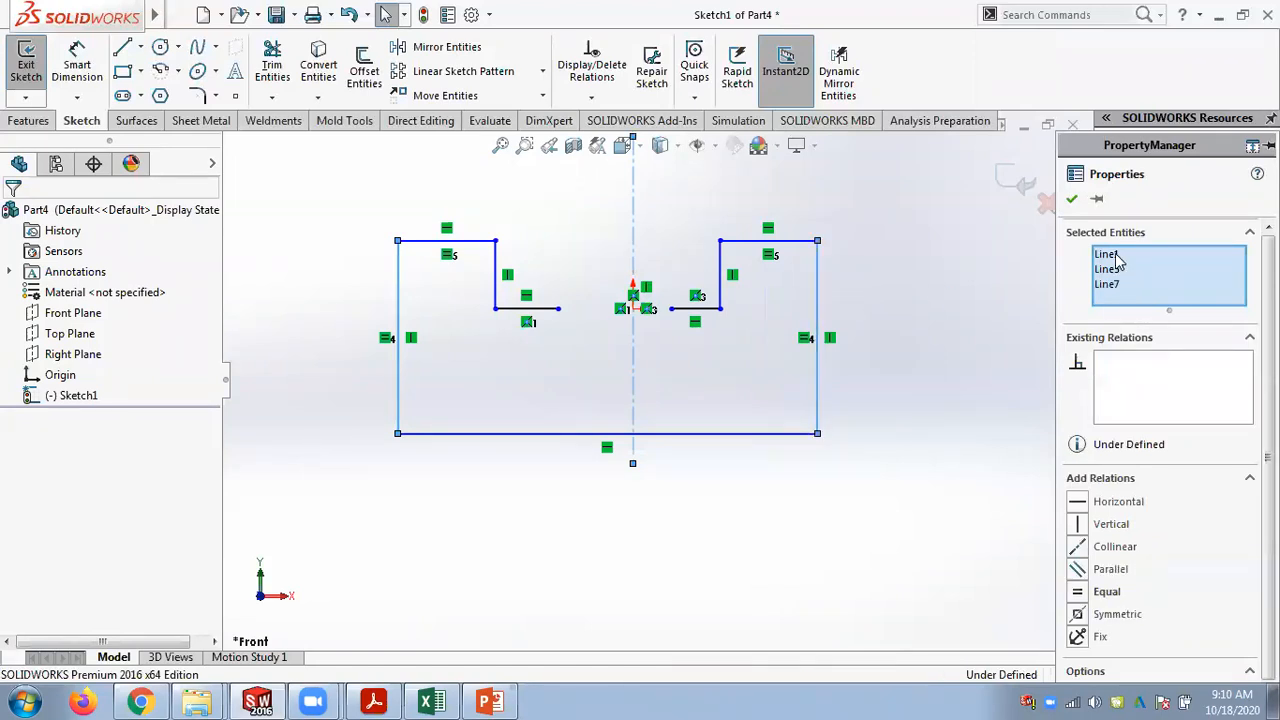
click(1112, 613)
click(945, 284)
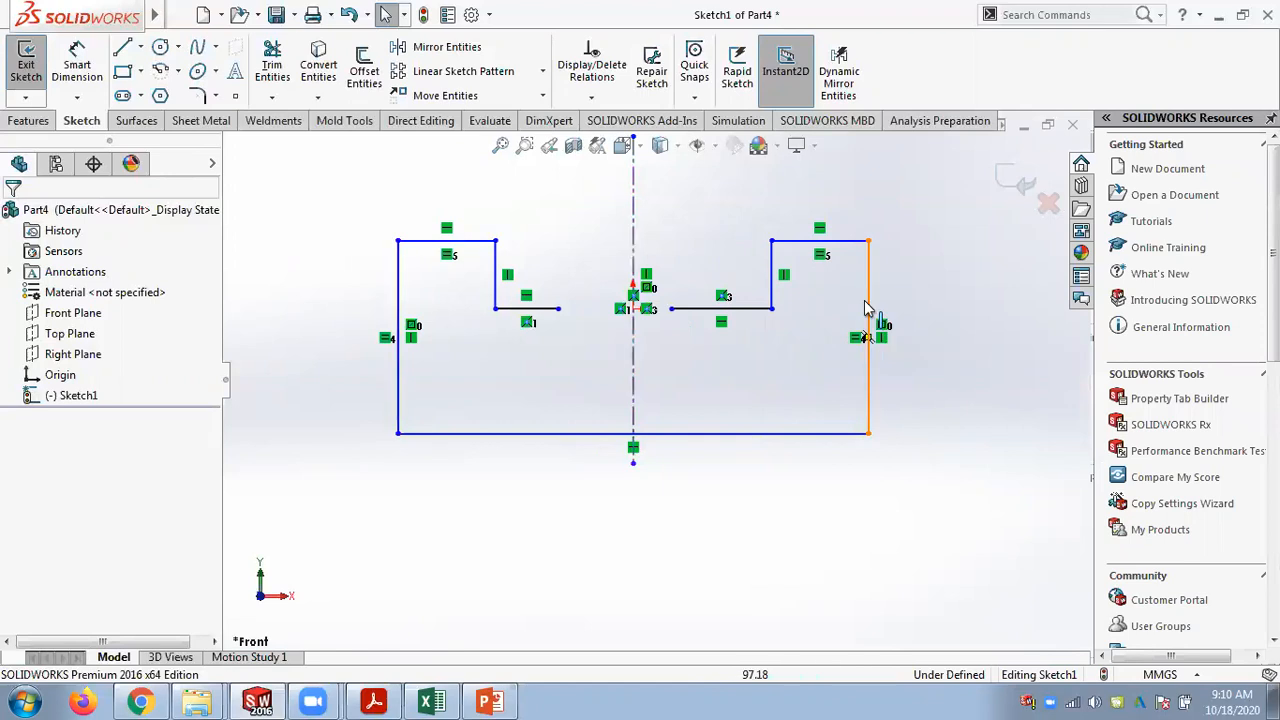
mouse_move(870, 307)
mouse_down()
mouse_move(937, 314)
mouse_move(791, 310)
mouse_move(911, 318)
mouse_move(831, 315)
mouse_move(862, 318)
mouse_move(842, 316)
mouse_up()
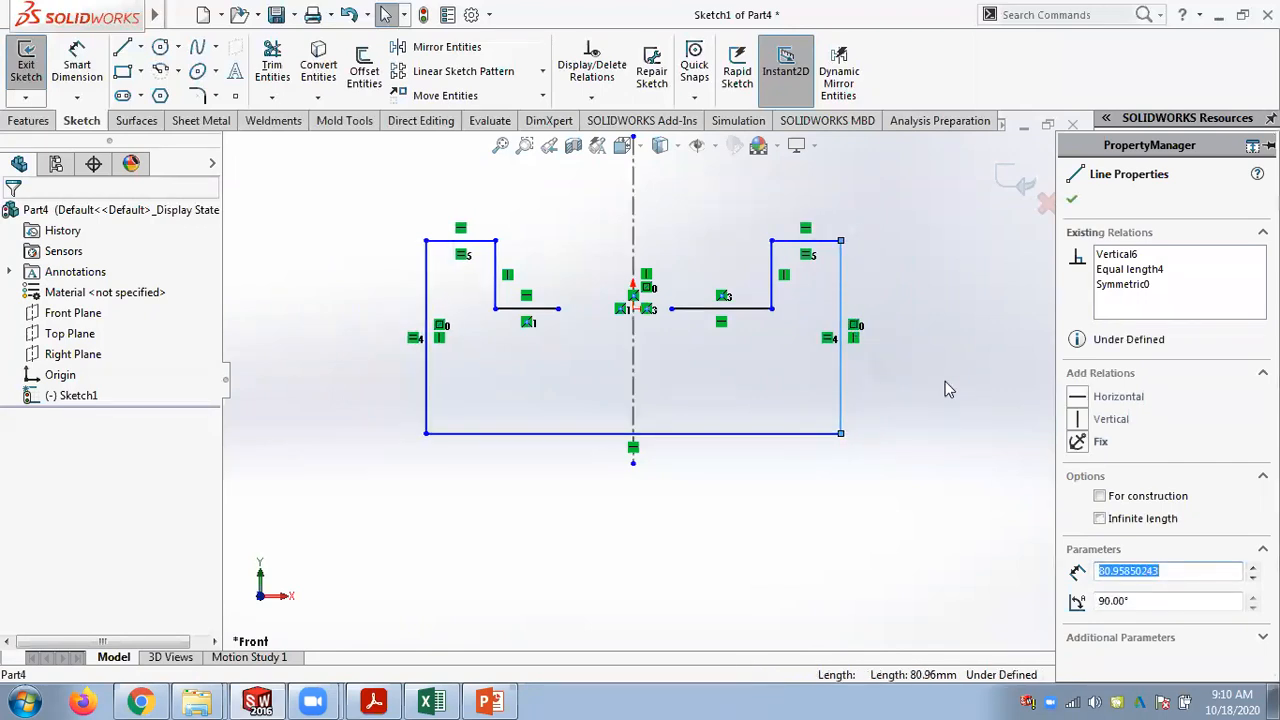
click(945, 381)
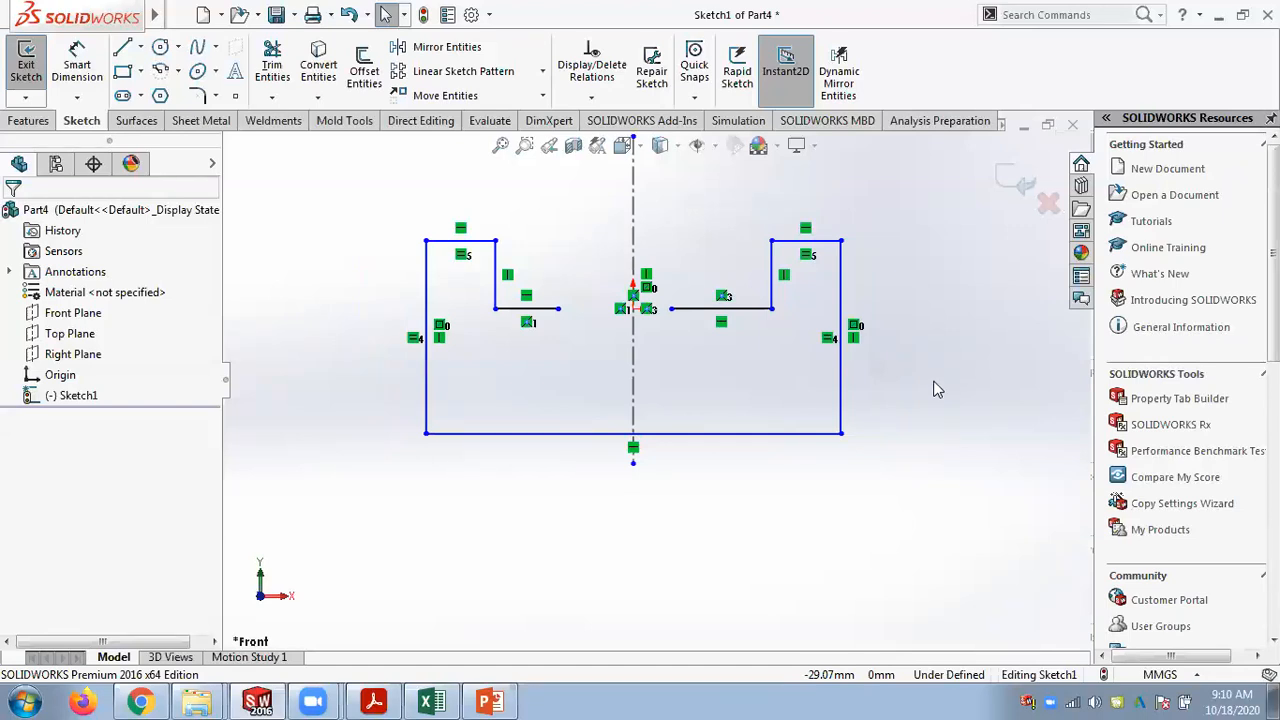
Consult Figure 58 in a widened PowerPoint window, and give both top edges and both vertical step lines equal length in SOLIDWORKS.
click(490, 701)
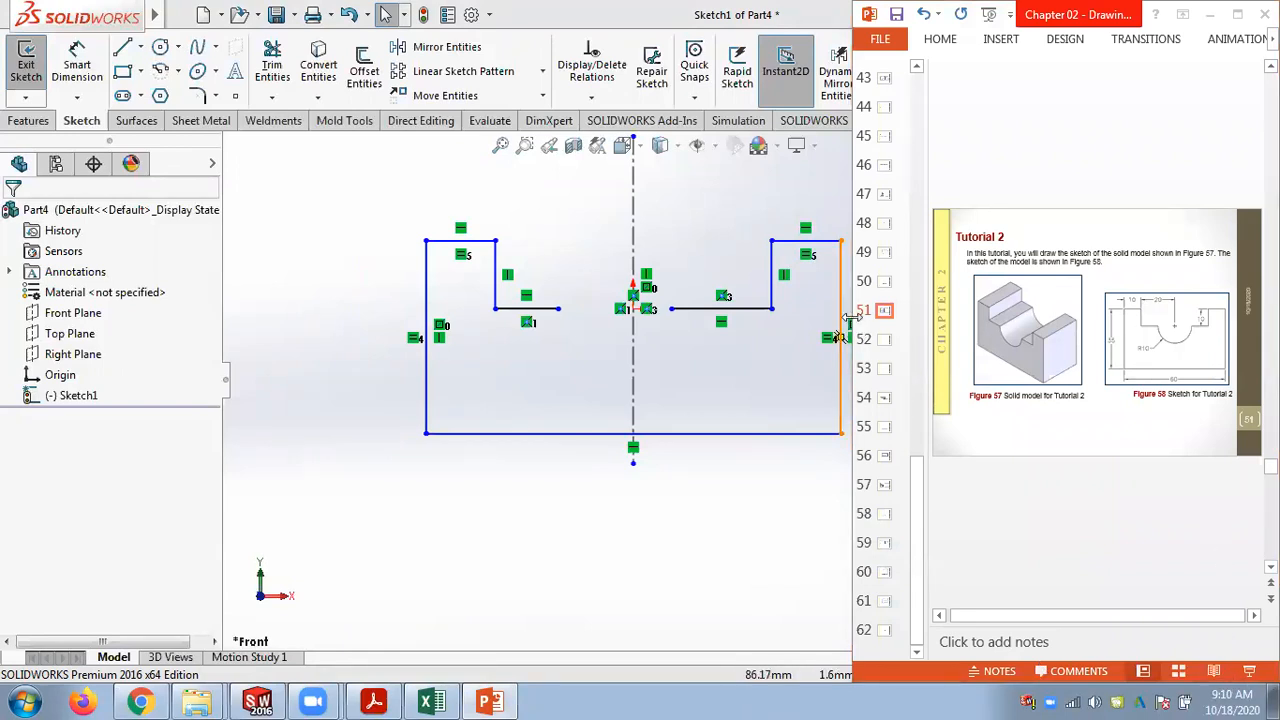
drag(848, 318, 677, 330)
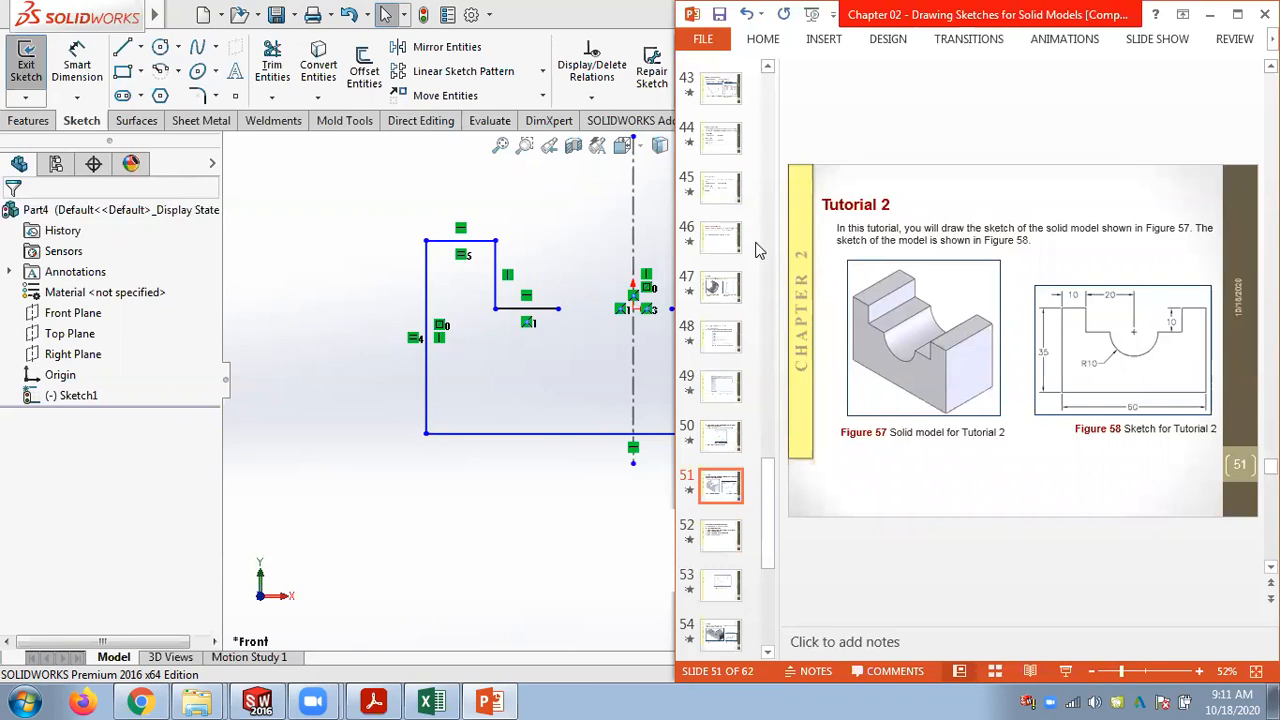
click(392, 186)
click(458, 242)
ctrl+click(495, 283)
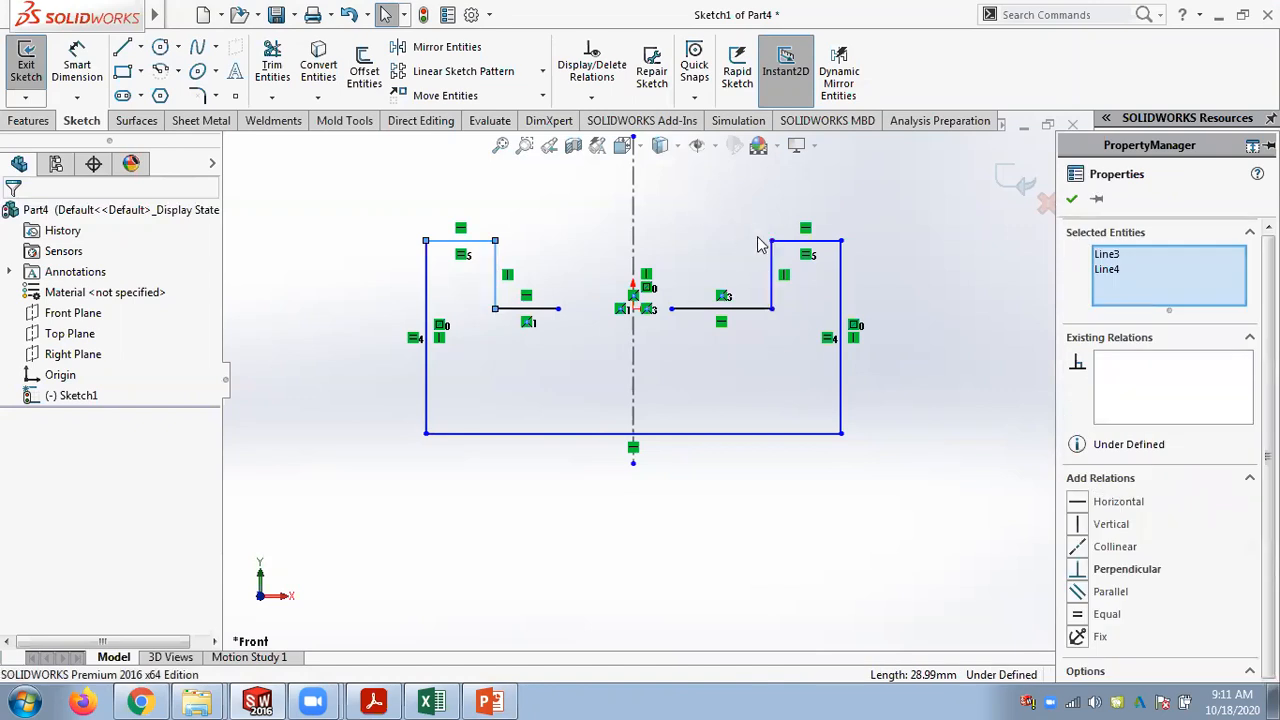
ctrl+click(771, 270)
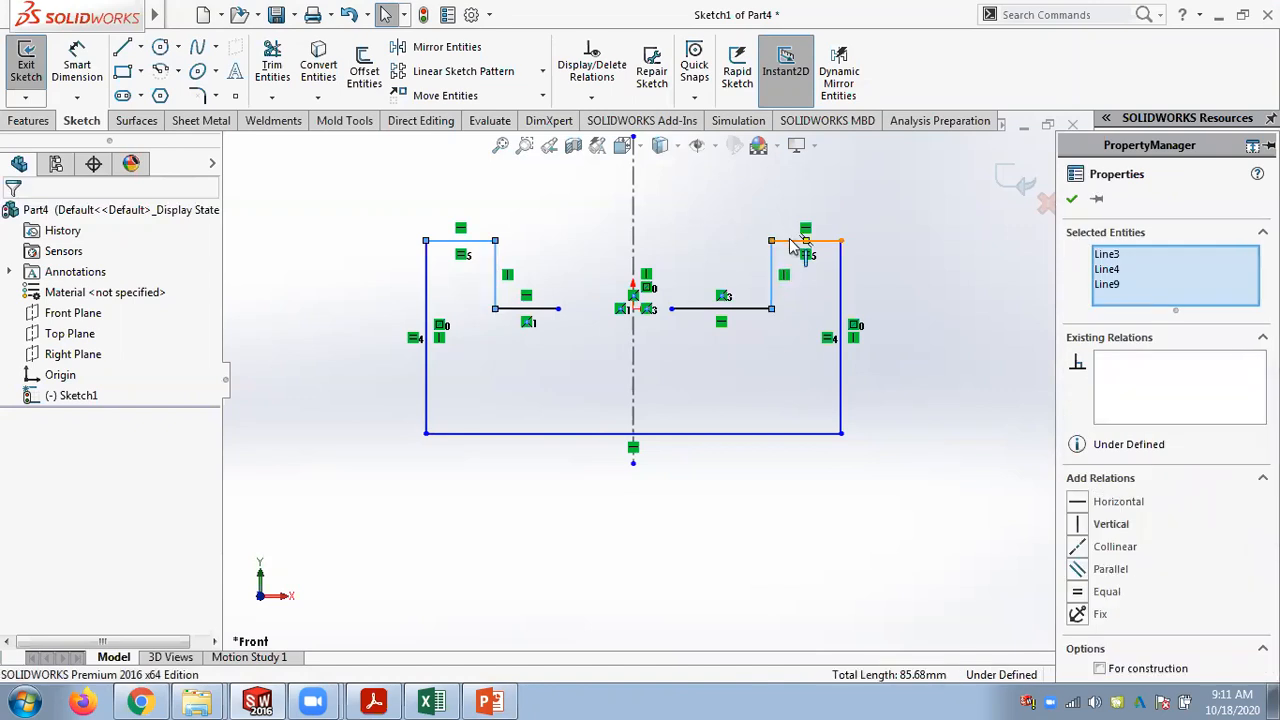
ctrl+click(791, 240)
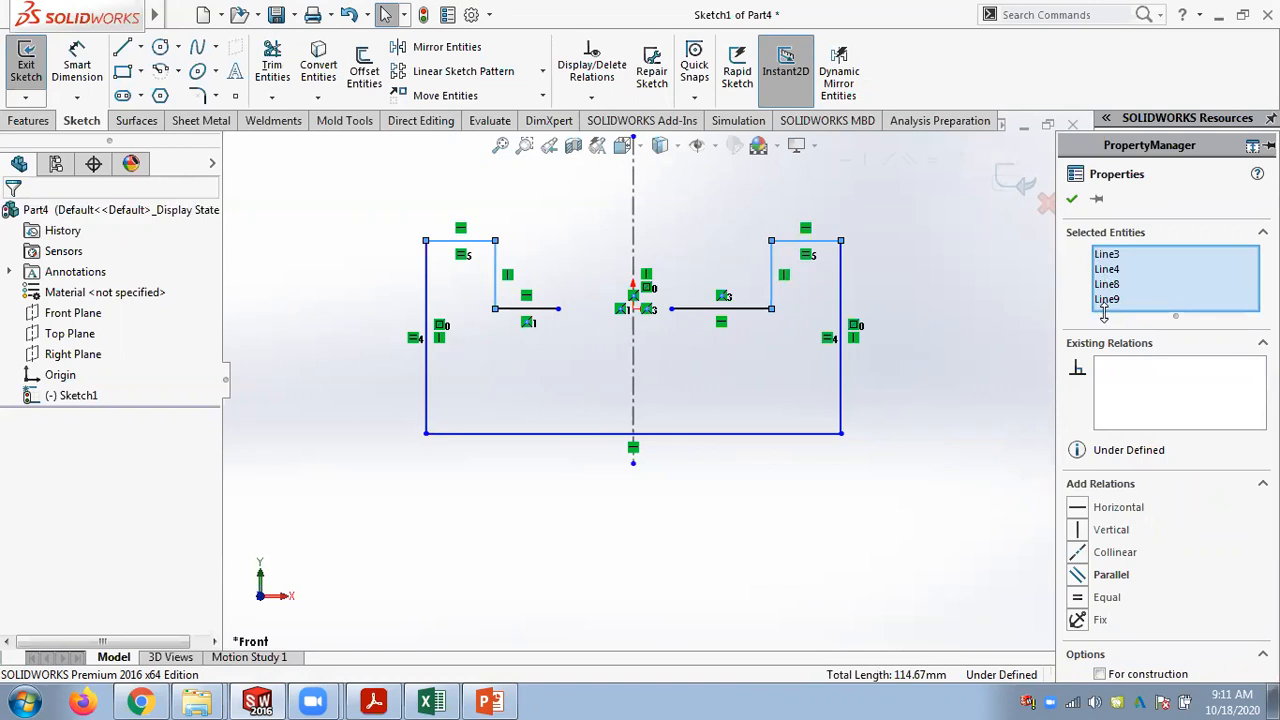
click(1080, 598)
click(1071, 198)
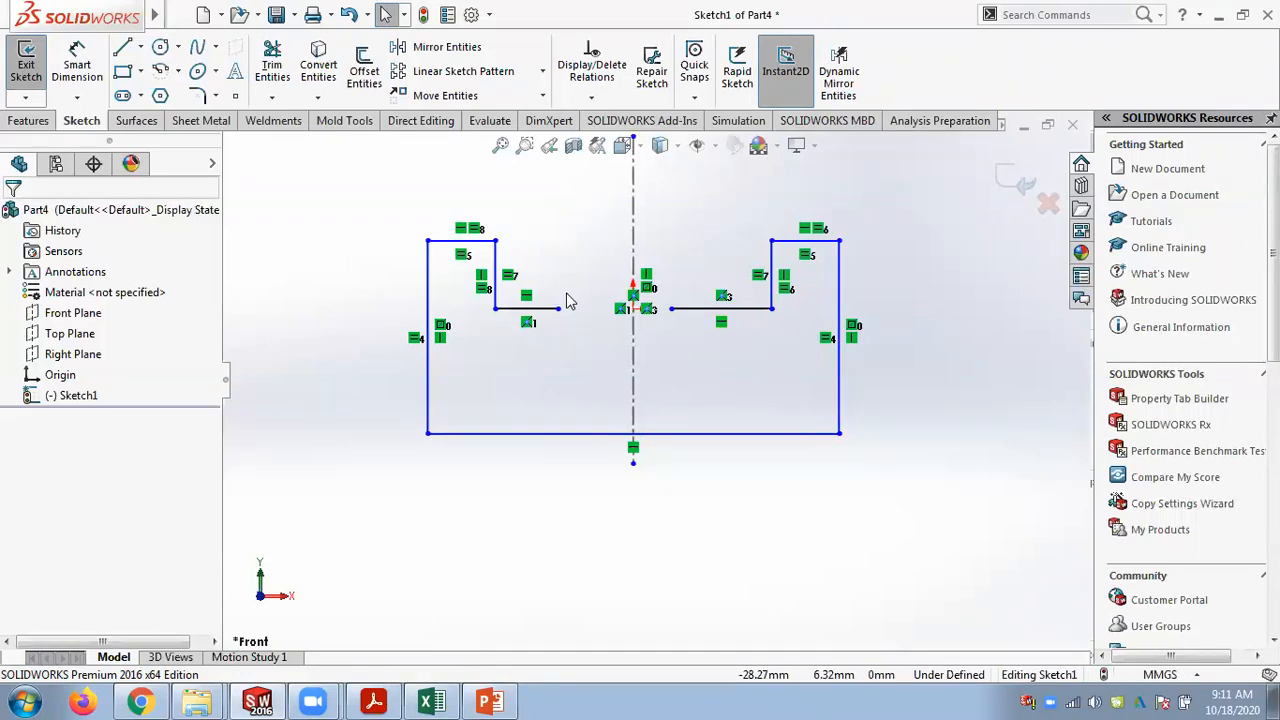
Switch to PowerPoint and enlarge the Tutorial 2 slide to 90% to examine the dimensions in Figure 58.
click(489, 701)
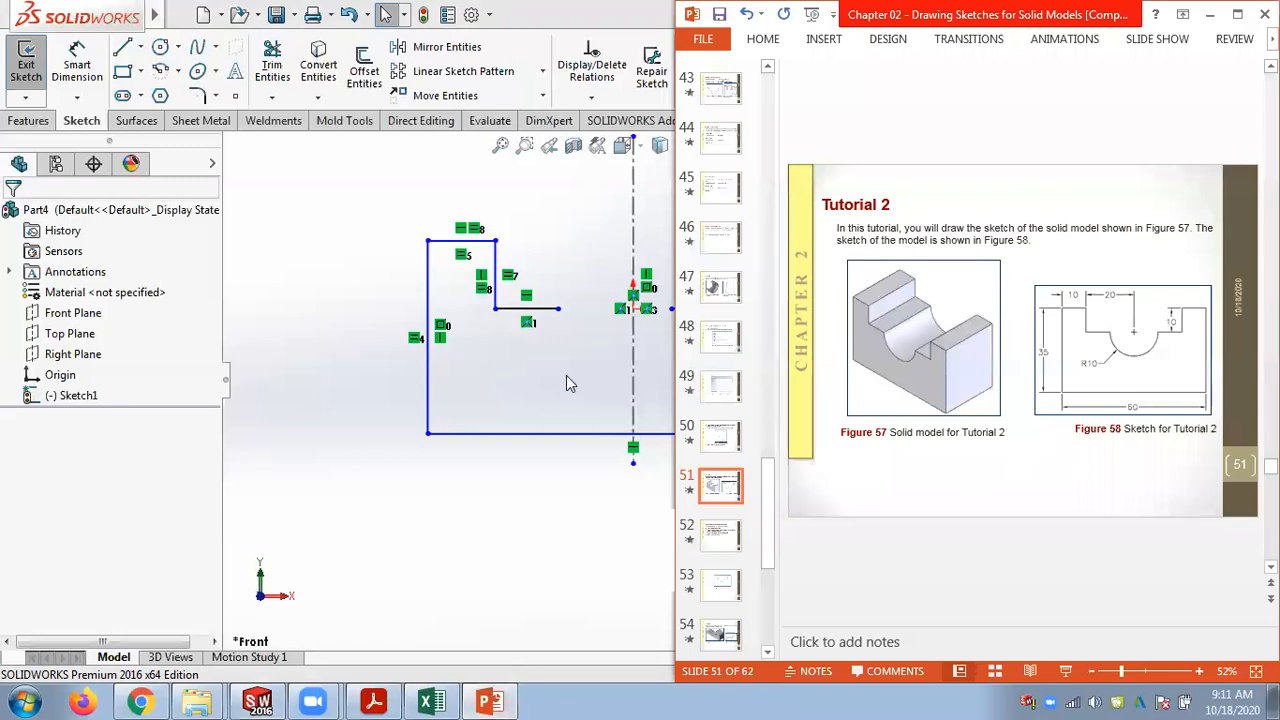
scroll(565, 375, up, 3)
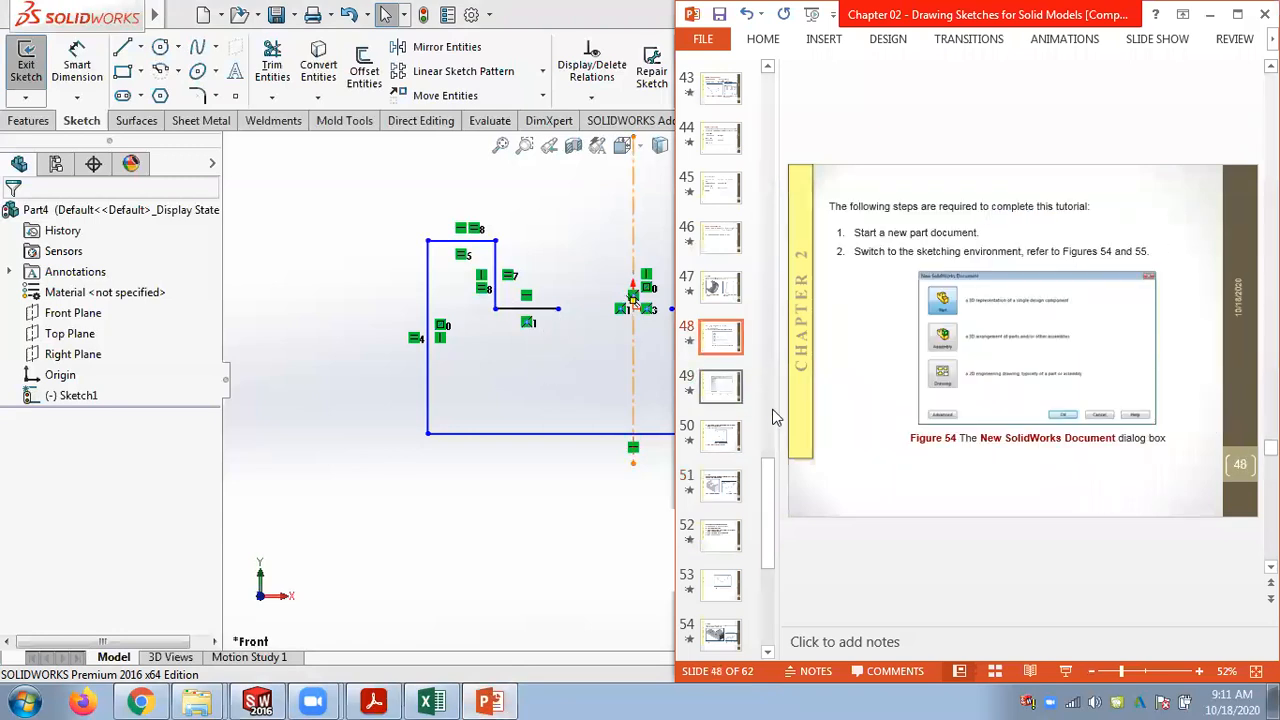
scroll(849, 436, down, 1)
scroll(849, 436, down, 1)
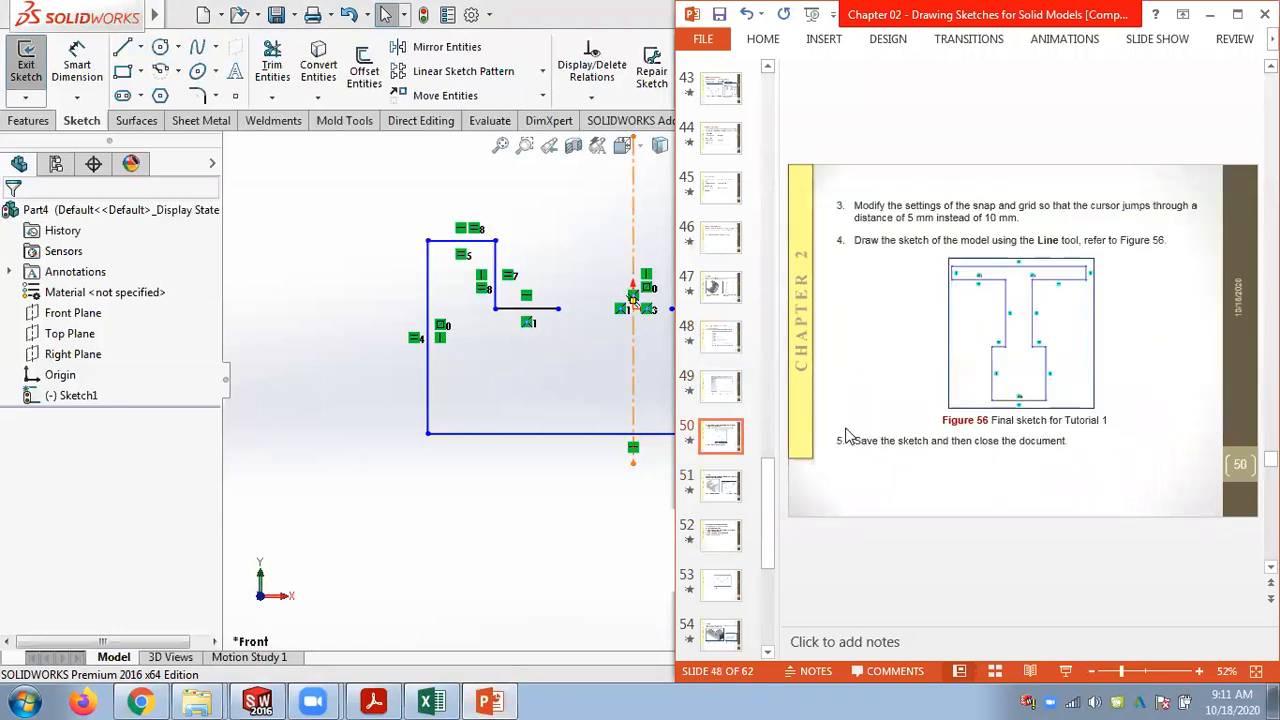
scroll(849, 436, down, 2)
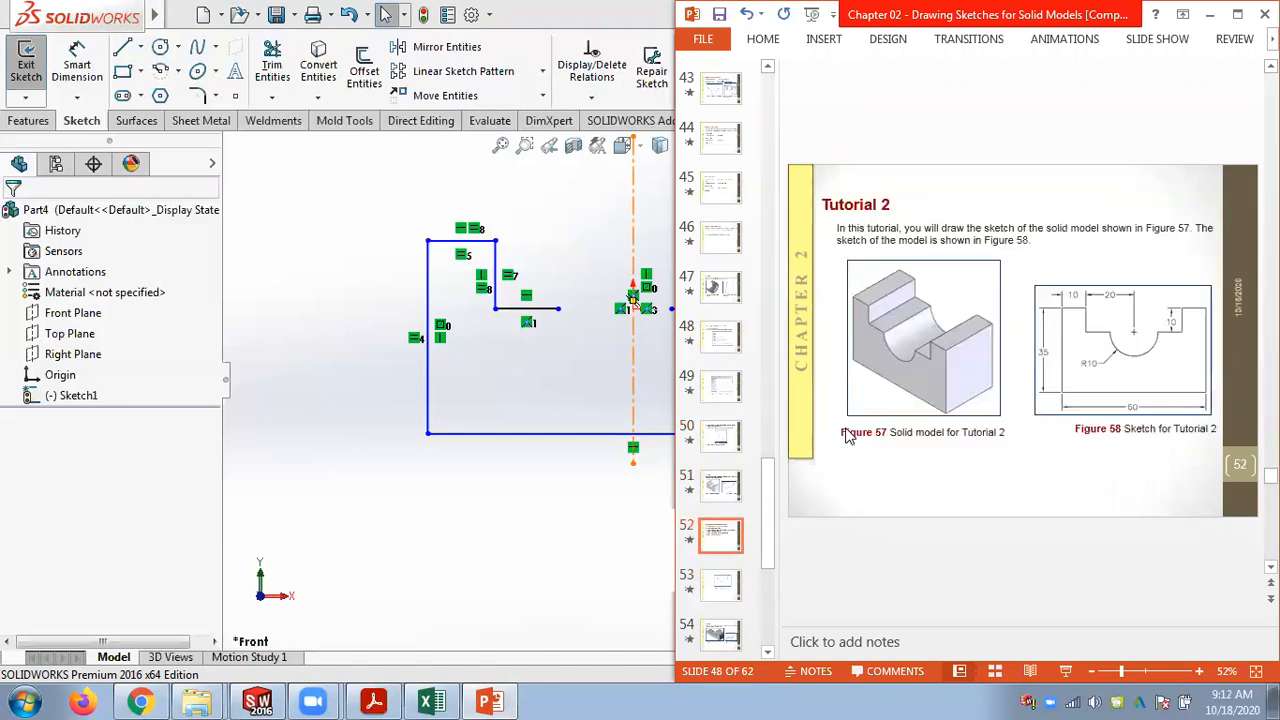
scroll(1025, 460, up, 1)
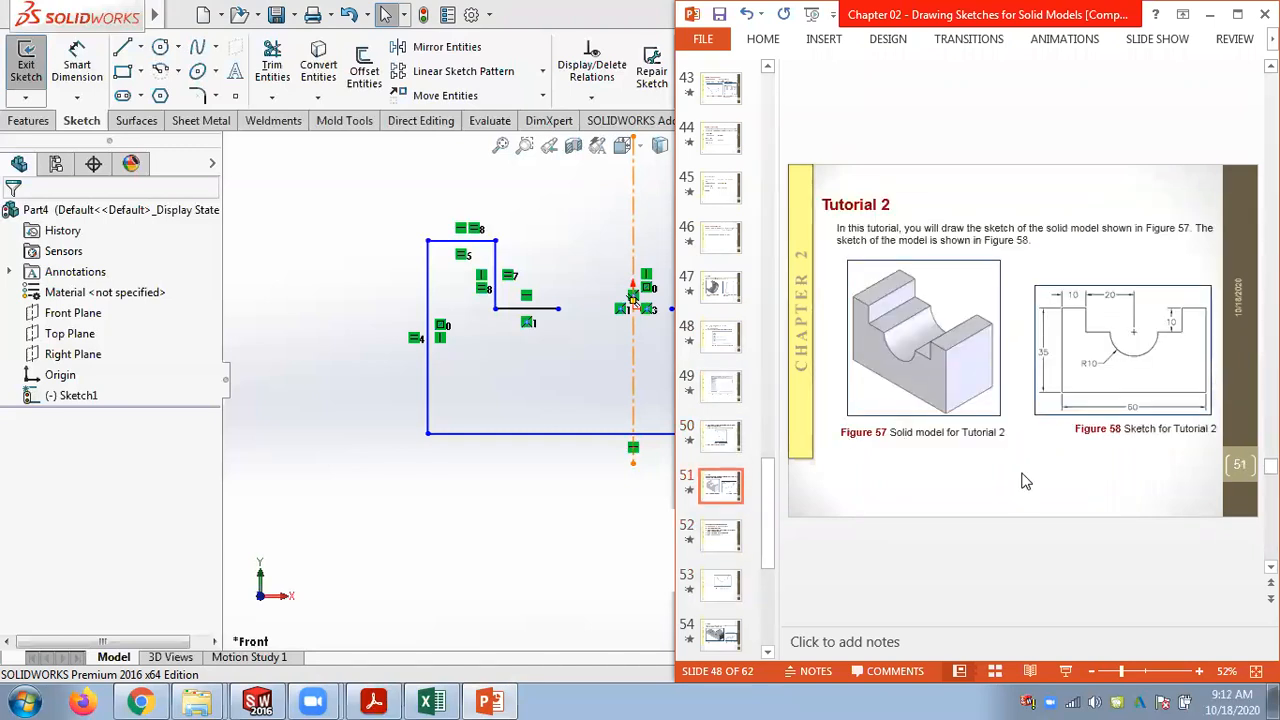
click(1199, 671)
click(1199, 671)
click(1199, 671)
click(1199, 671)
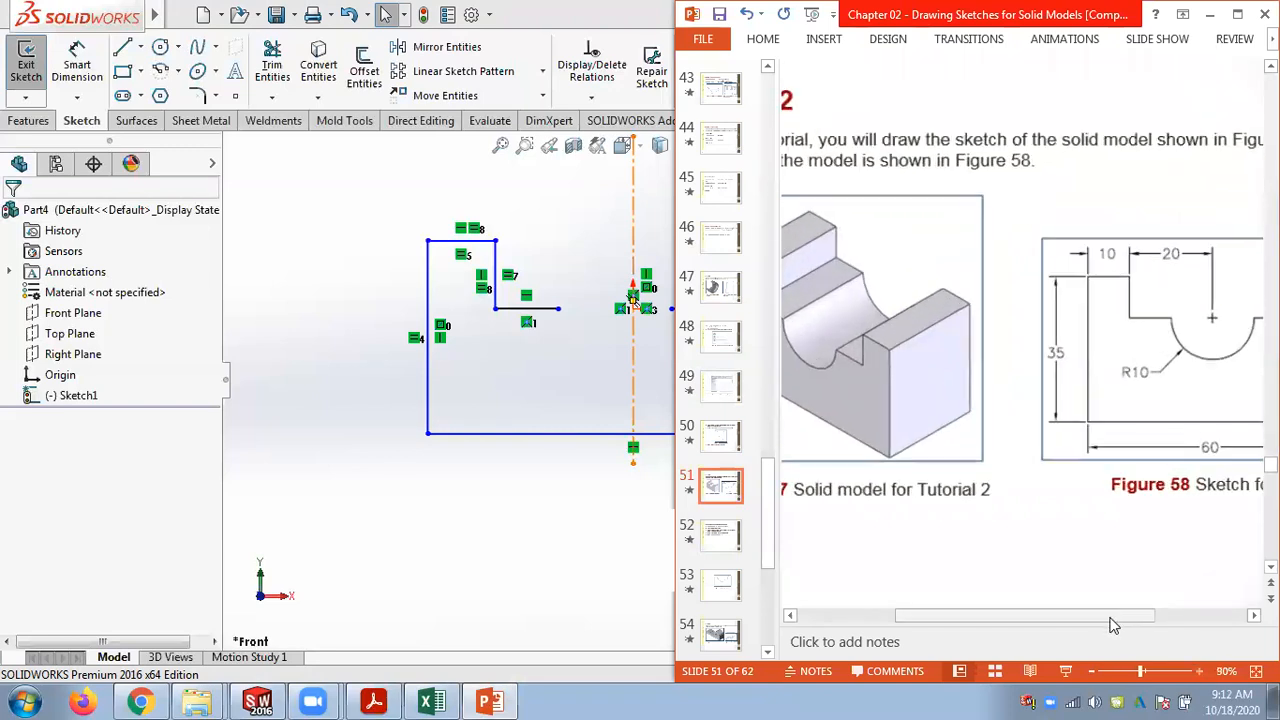
drag(1102, 615, 1211, 615)
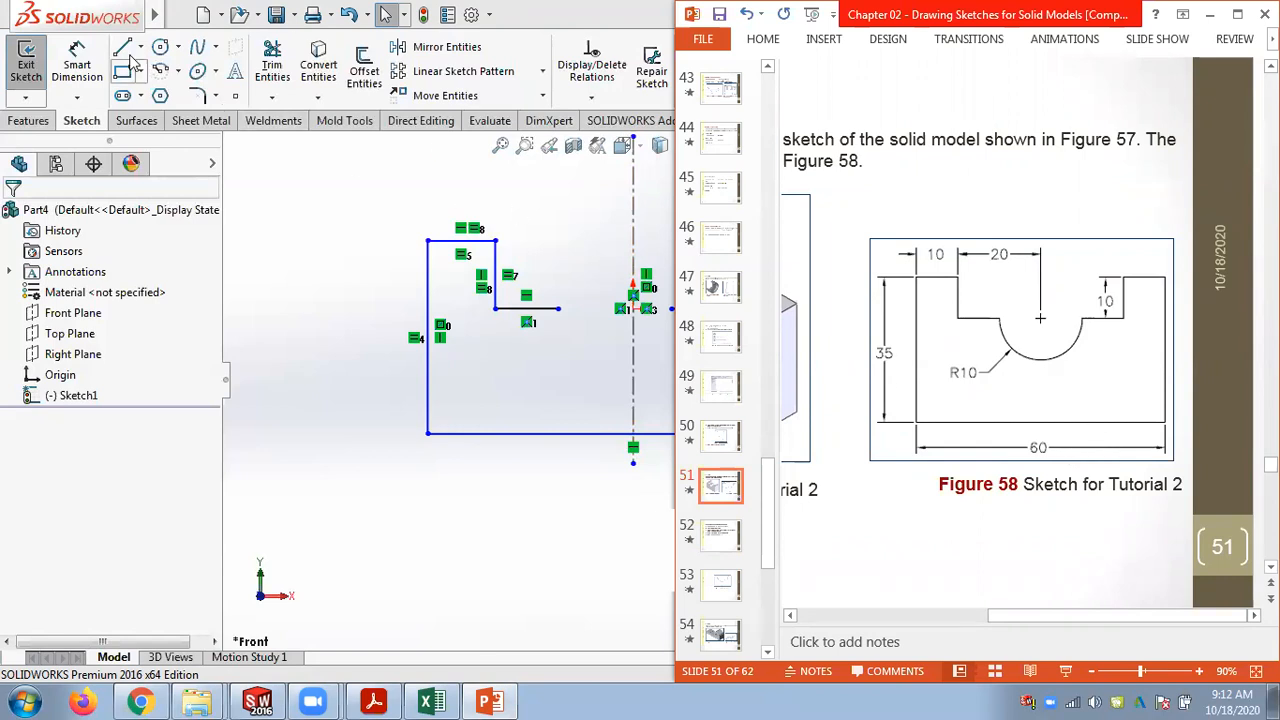
Dimension the profile's bottom edge at 60 mm in SOLIDWORKS, and bring the PowerPoint drawing back into view.
click(82, 66)
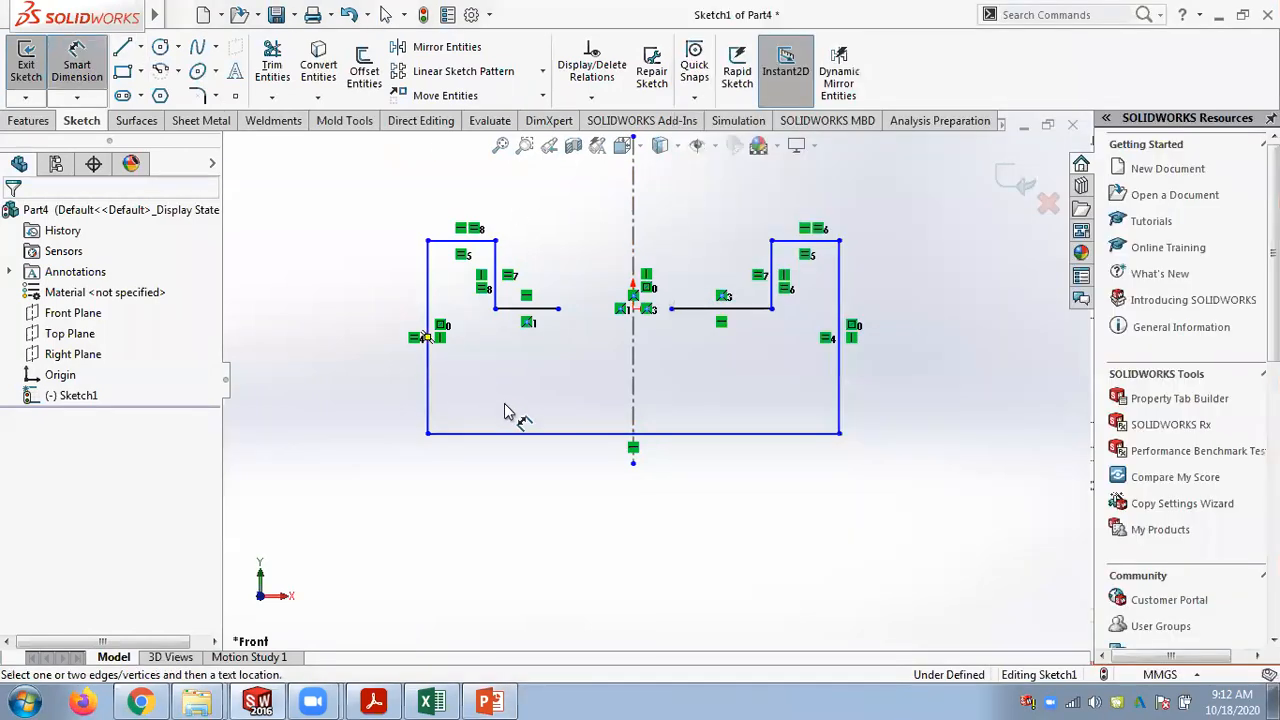
click(558, 436)
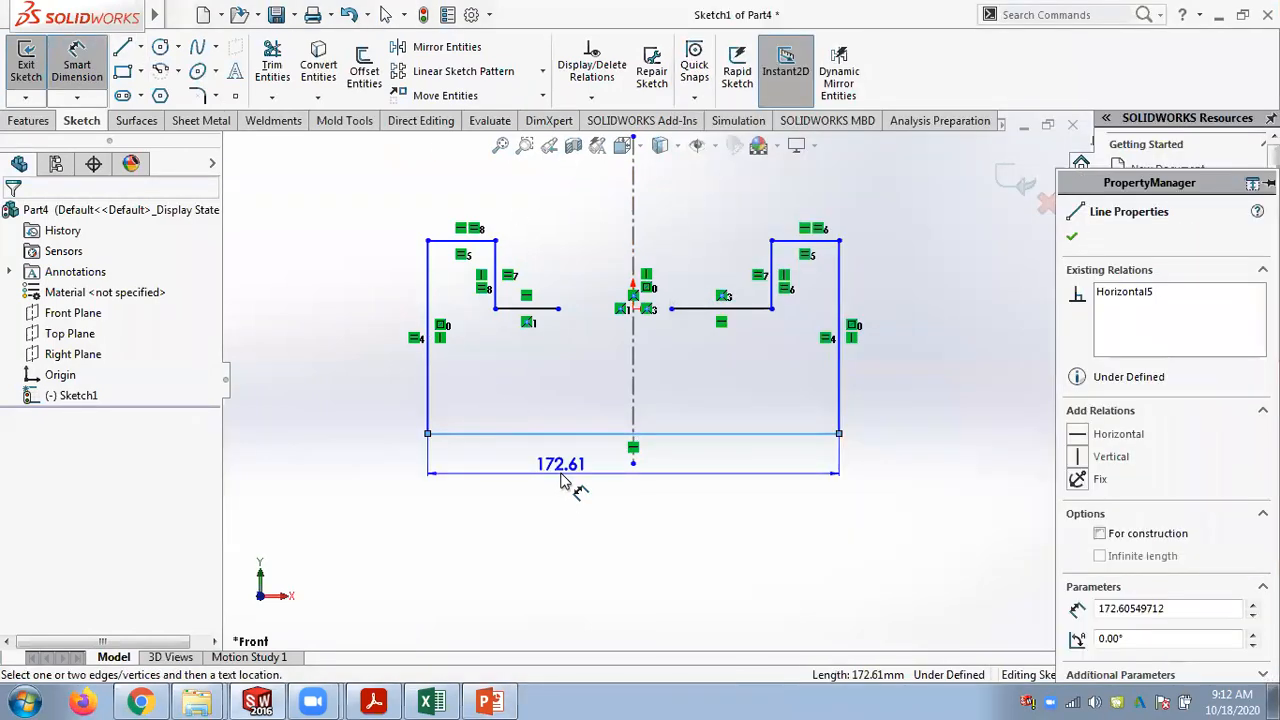
click(562, 482)
text(60)
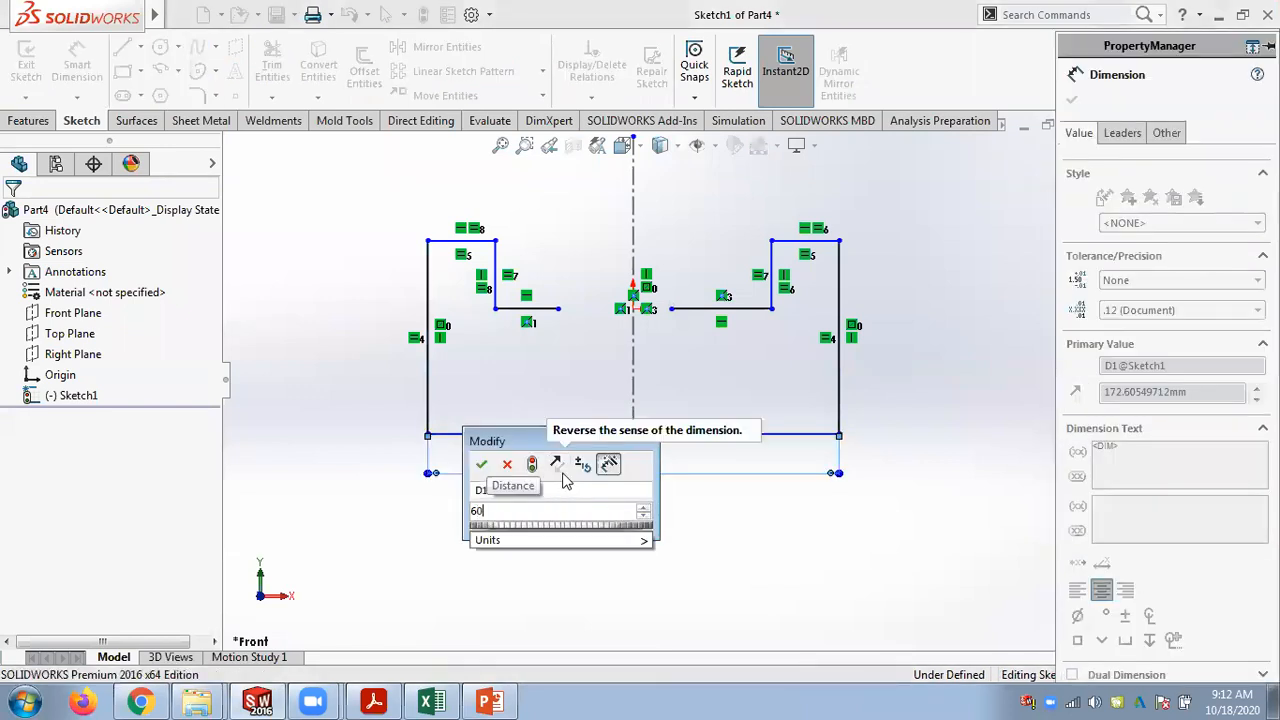
key(Return)
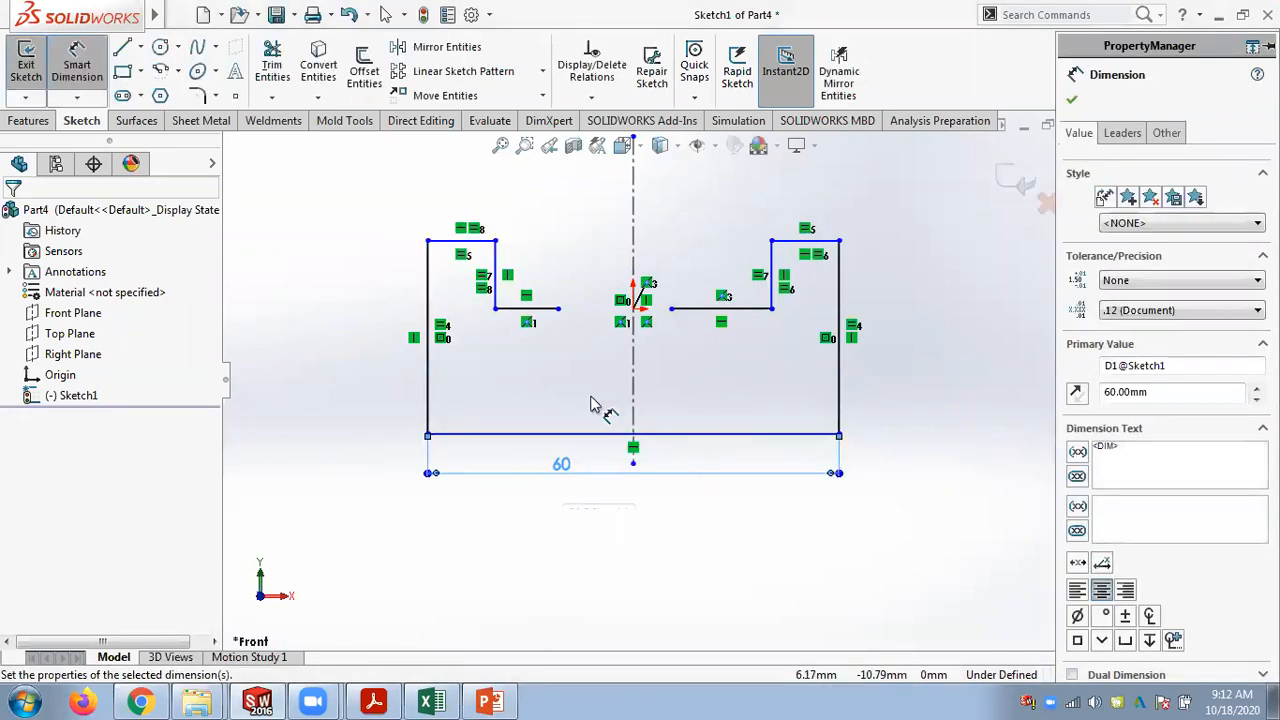
click(504, 700)
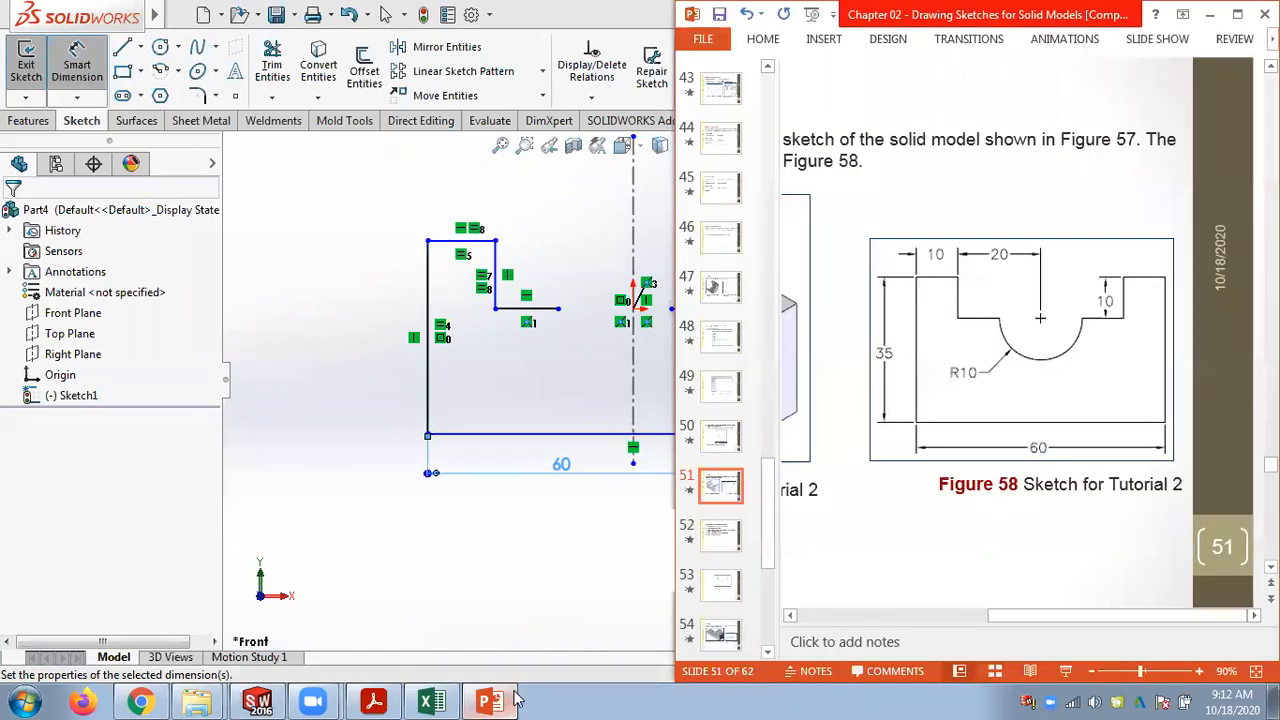
Dimension the profile's left outer side at 35 mm.
click(426, 373)
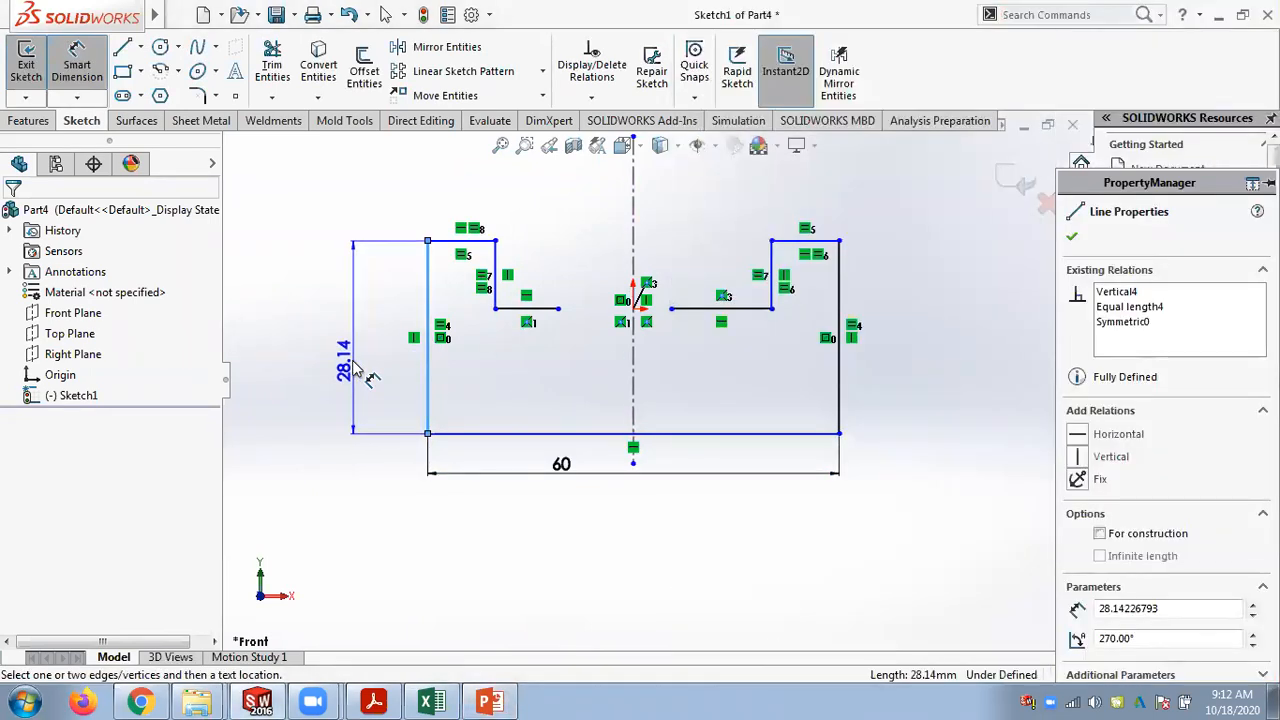
click(354, 362)
text(35)
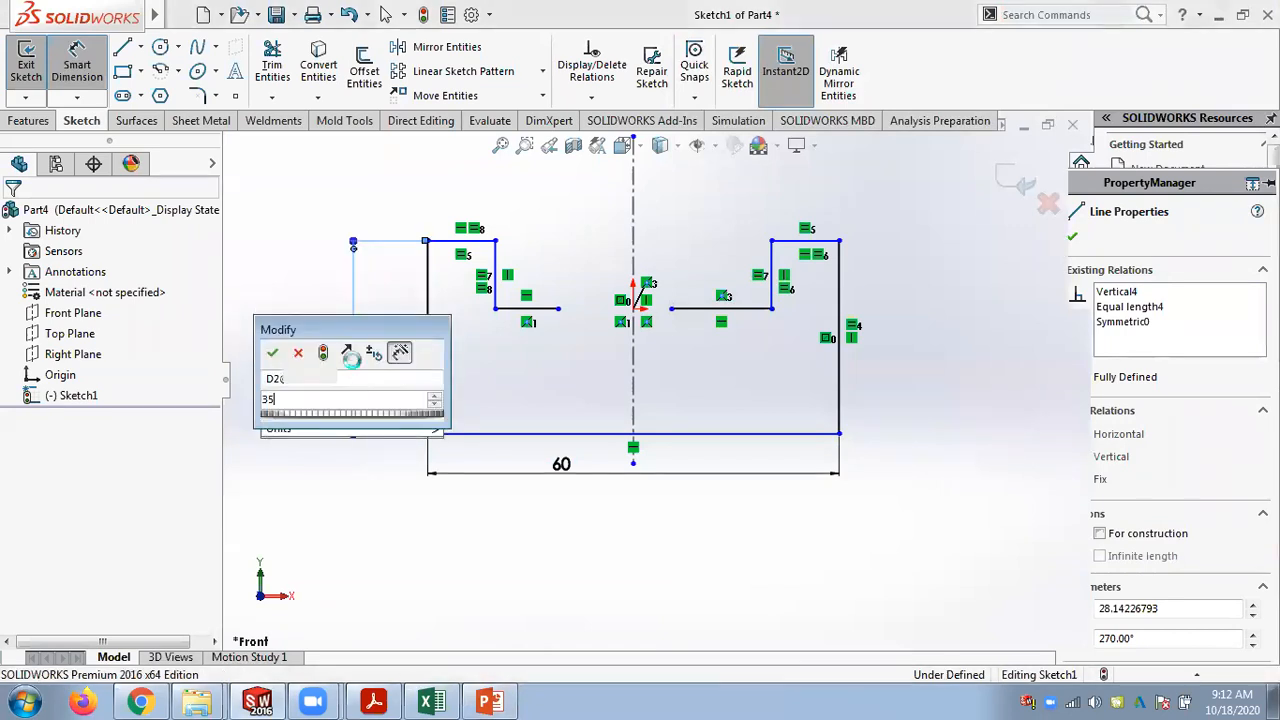
key(Return)
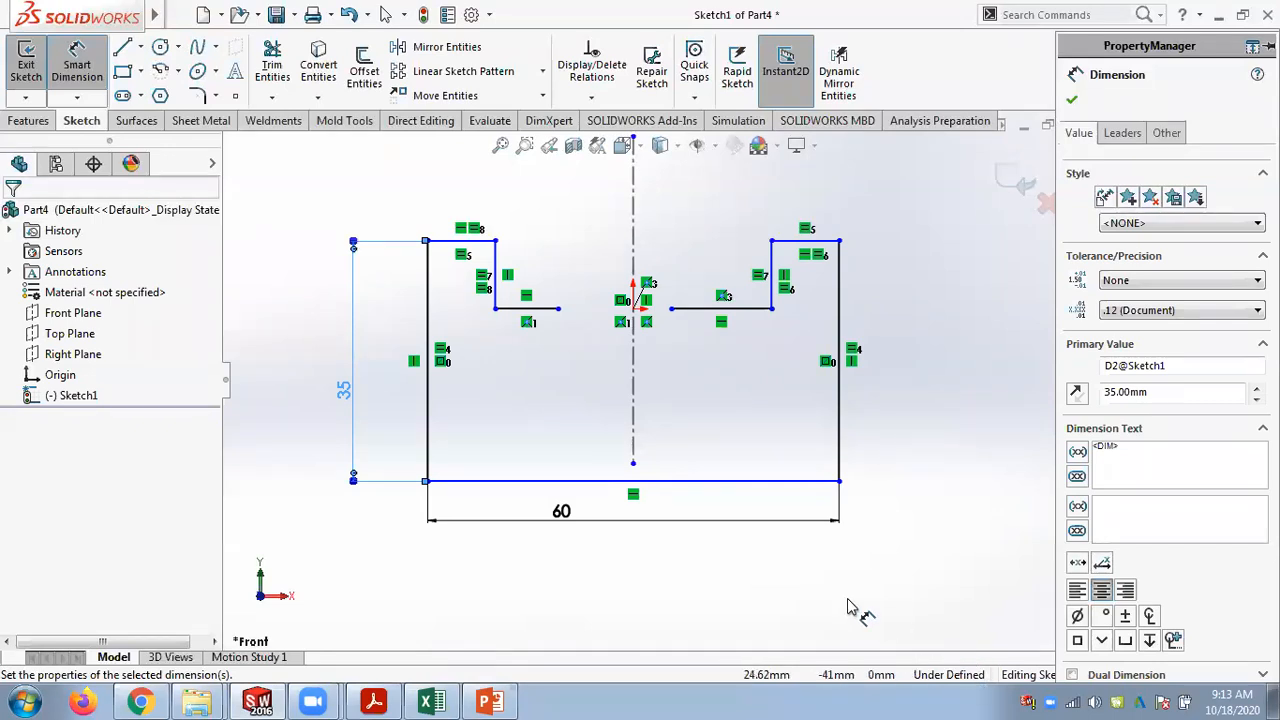
Consult Figure 58 in PowerPoint, and dimension the left top edge at 10 mm in SOLIDWORKS.
click(489, 700)
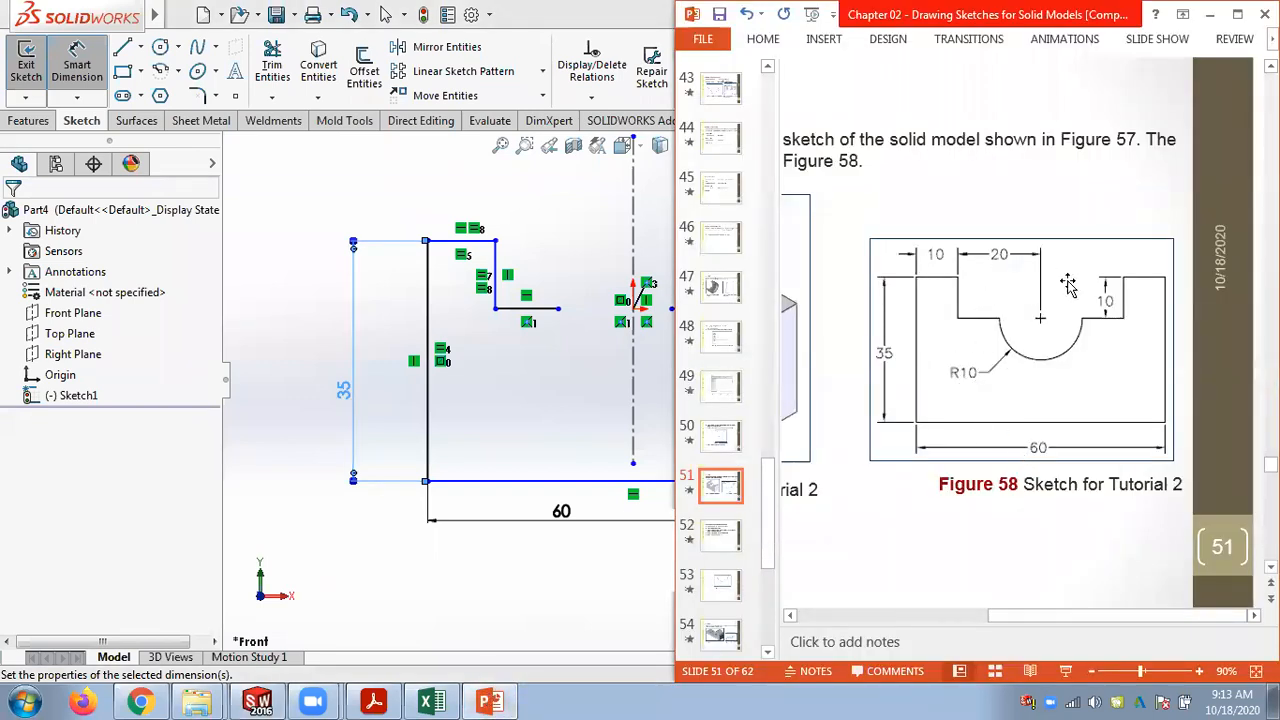
click(460, 241)
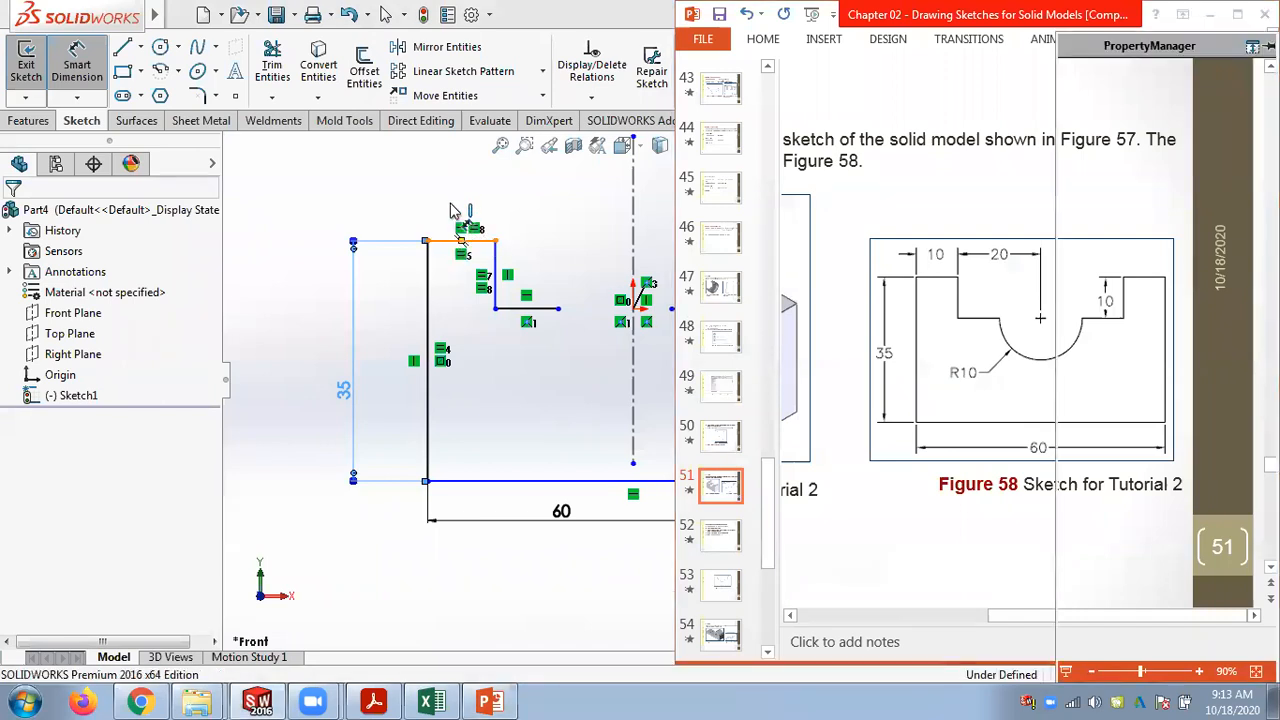
click(456, 201)
text(10)
key(Return)
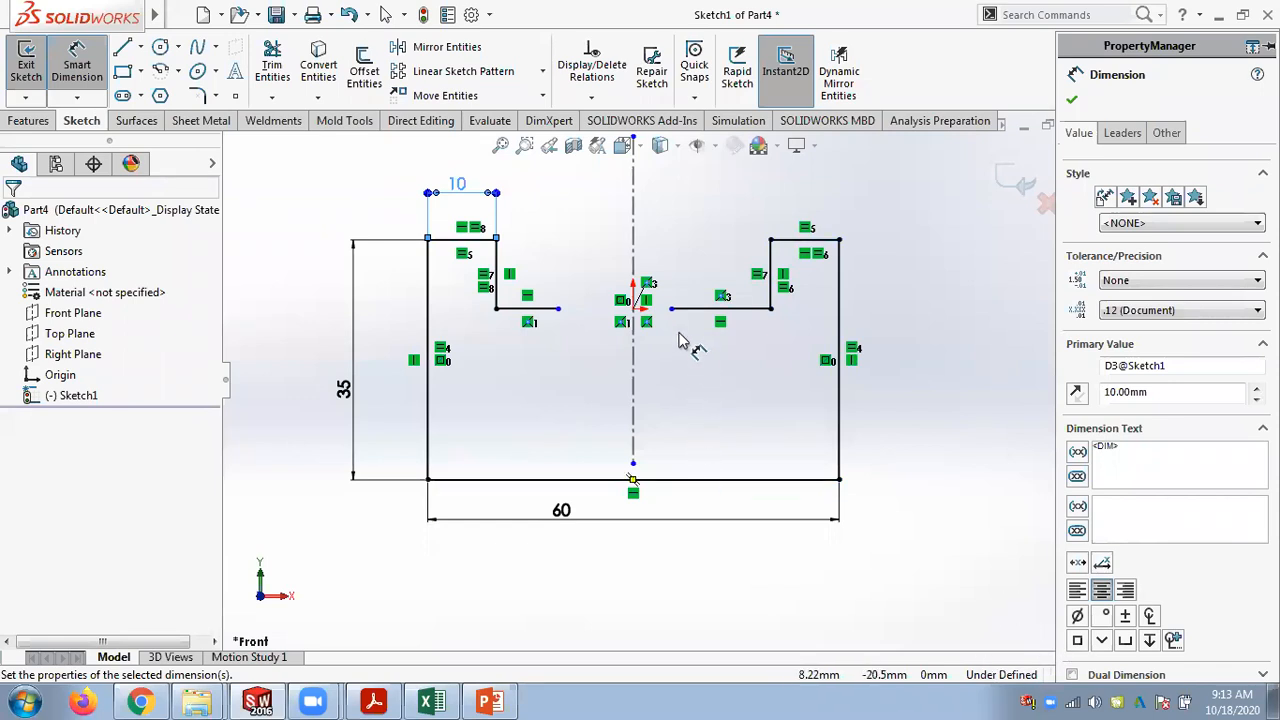
key(Escape)
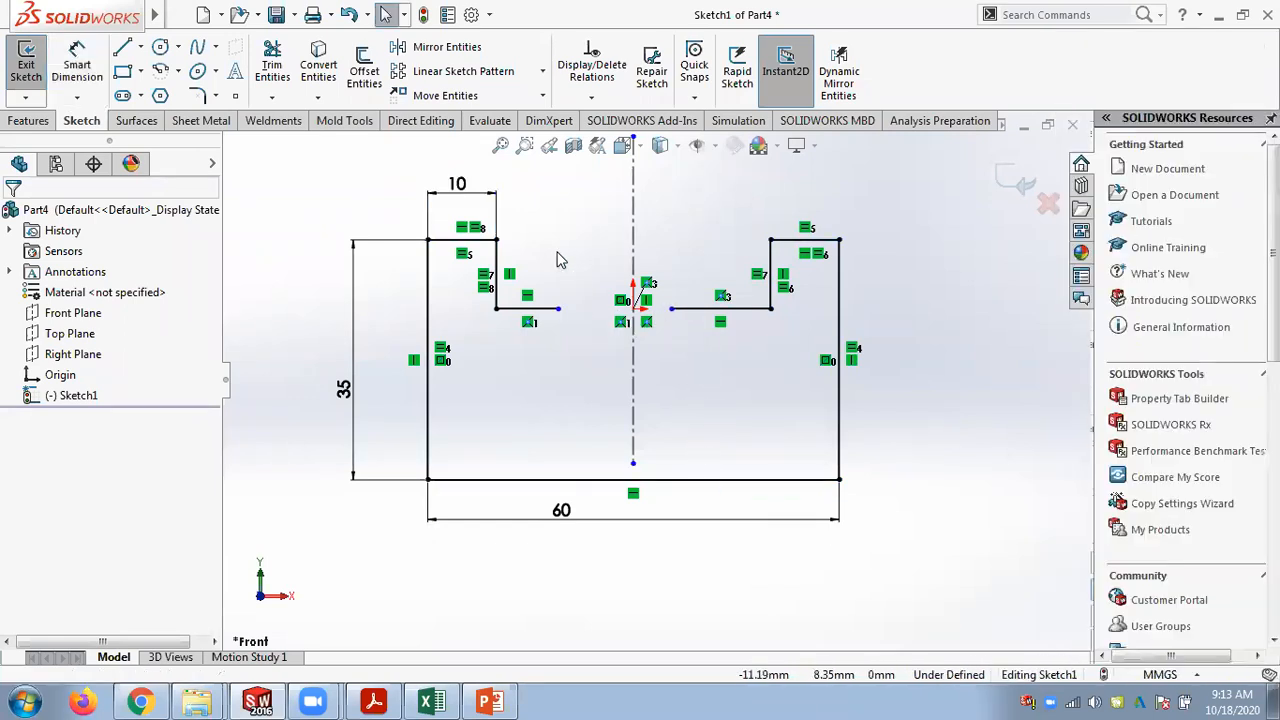
Extend the vertical centerline's lower end past the profile's bottom edge, to about 35 mm below the origin.
scroll(615, 343, up, 3)
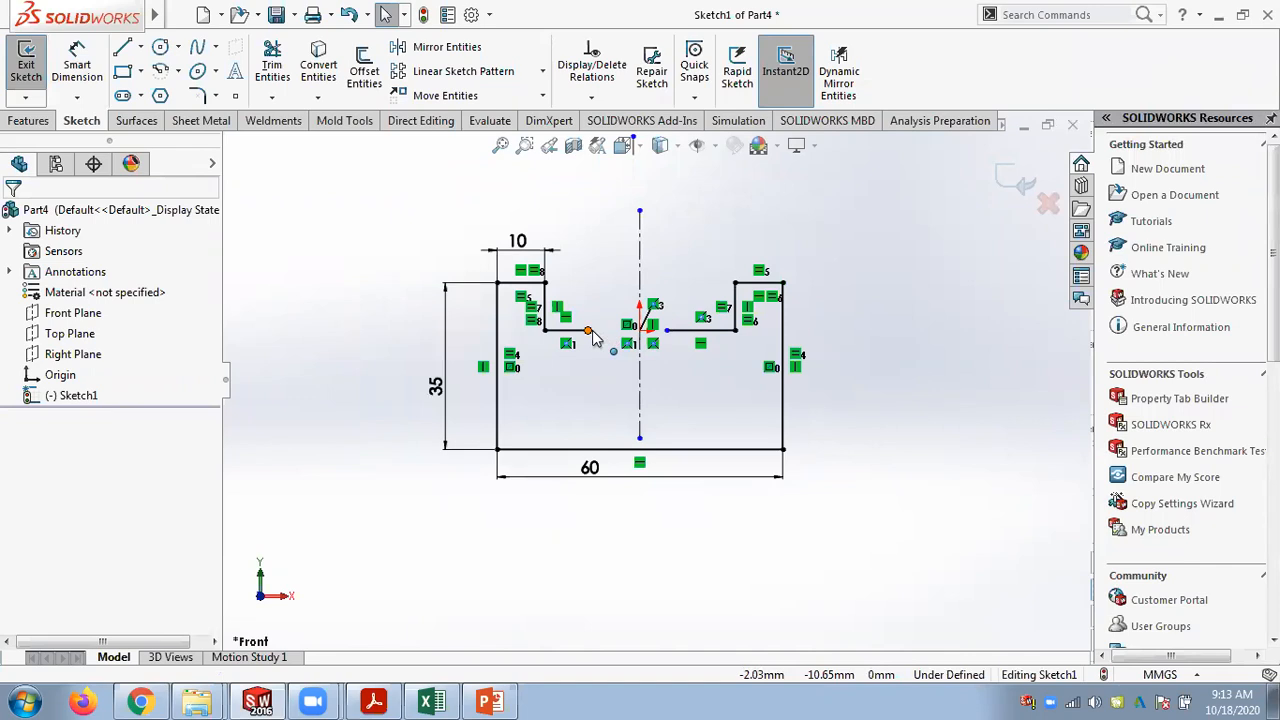
scroll(629, 353, down, 1)
drag(643, 460, 642, 527)
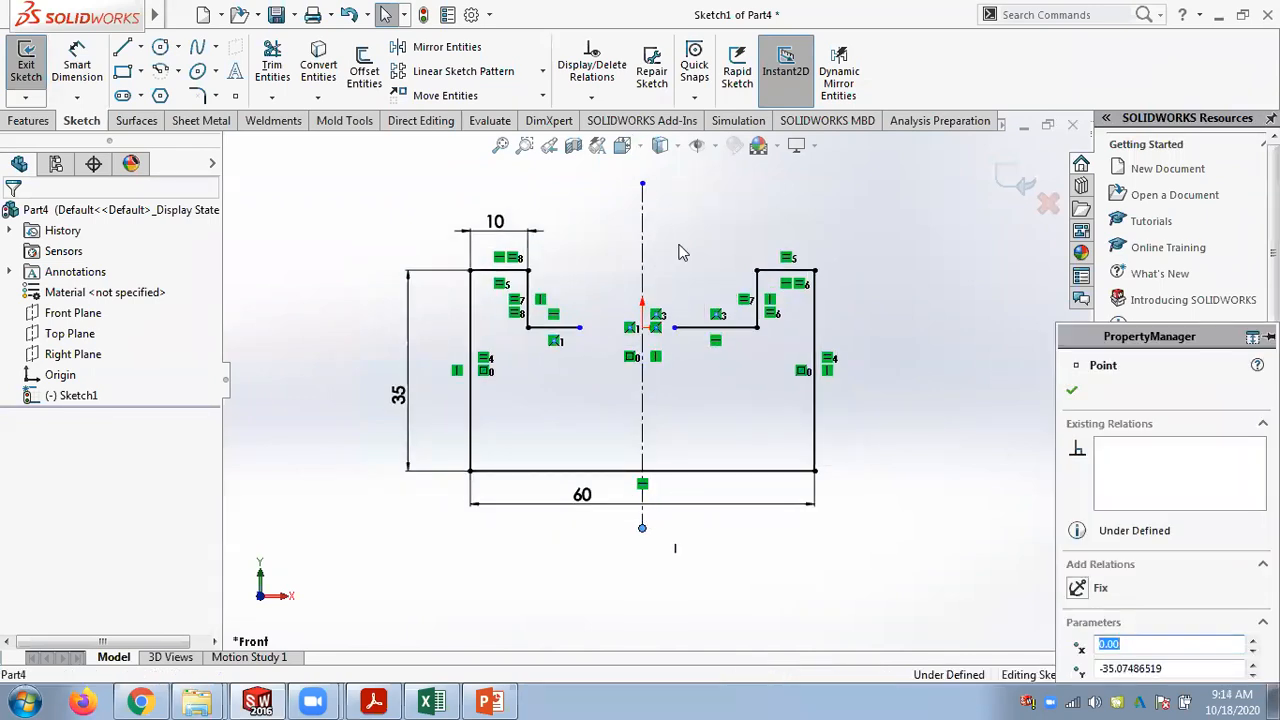
scroll(607, 330, down, 2)
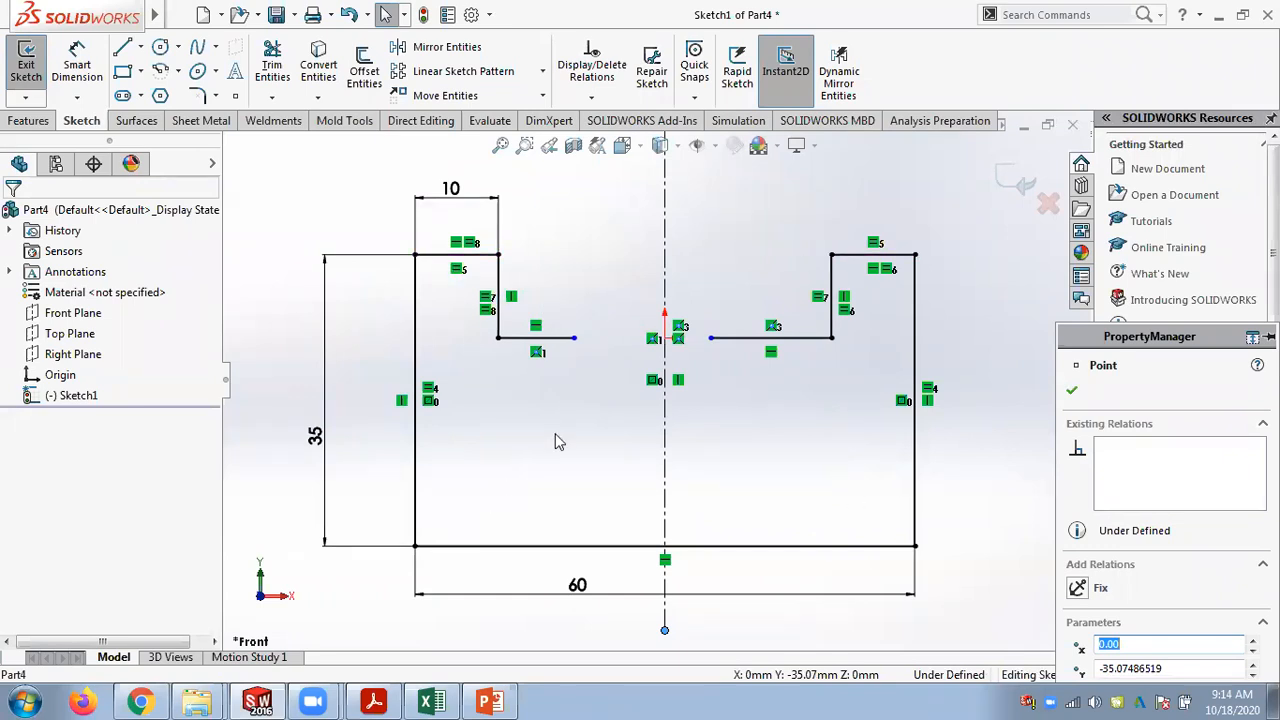
scroll(564, 430, up, 1)
scroll(598, 440, up, 1)
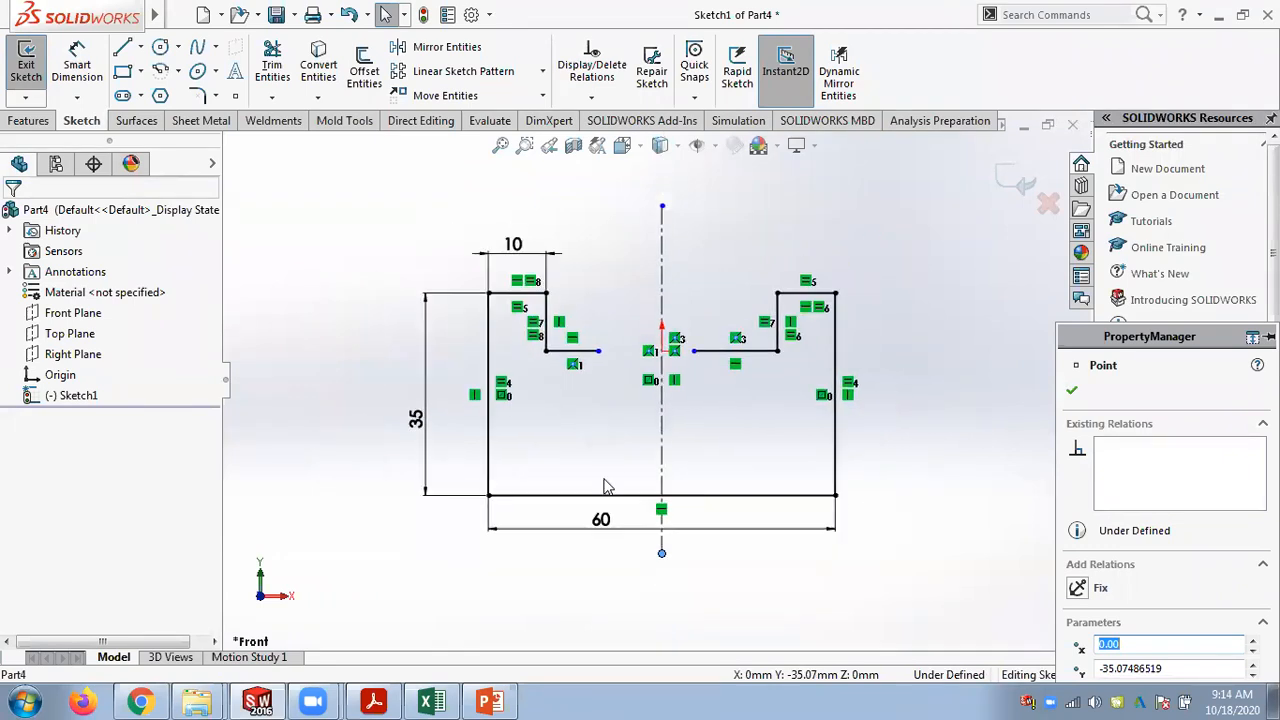
scroll(579, 283, down, 2)
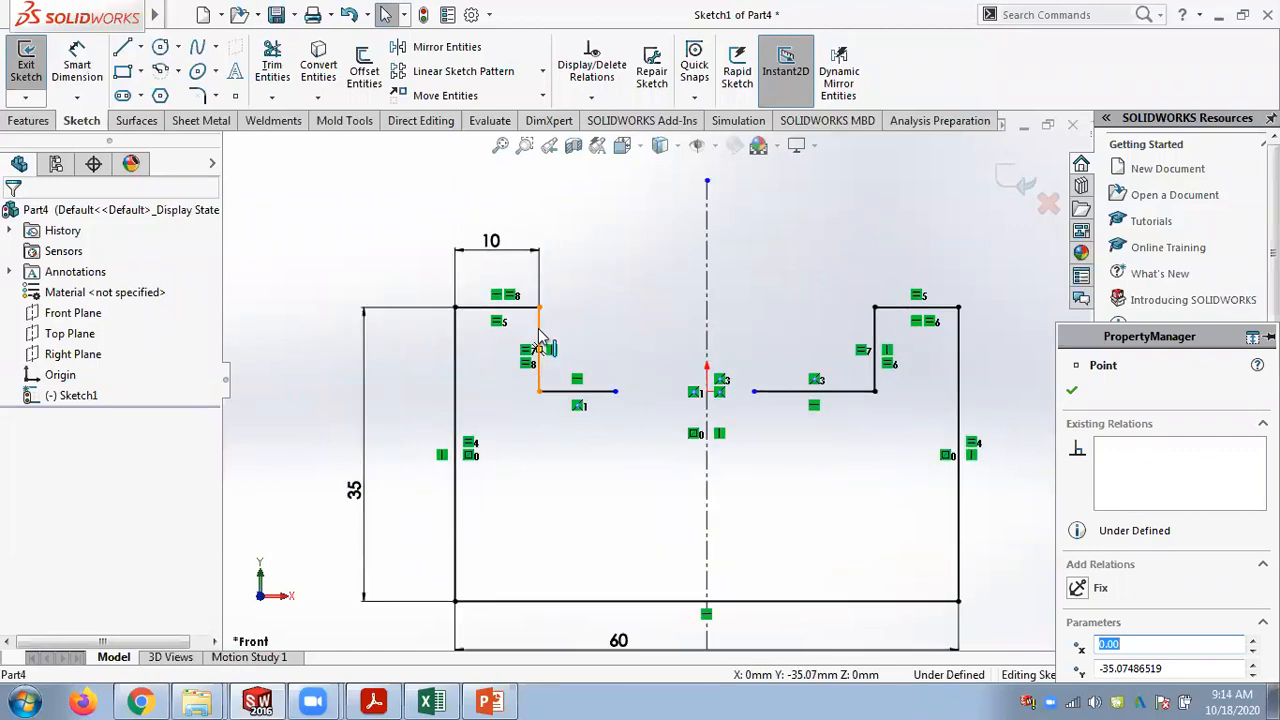
click(77, 50)
click(910, 307)
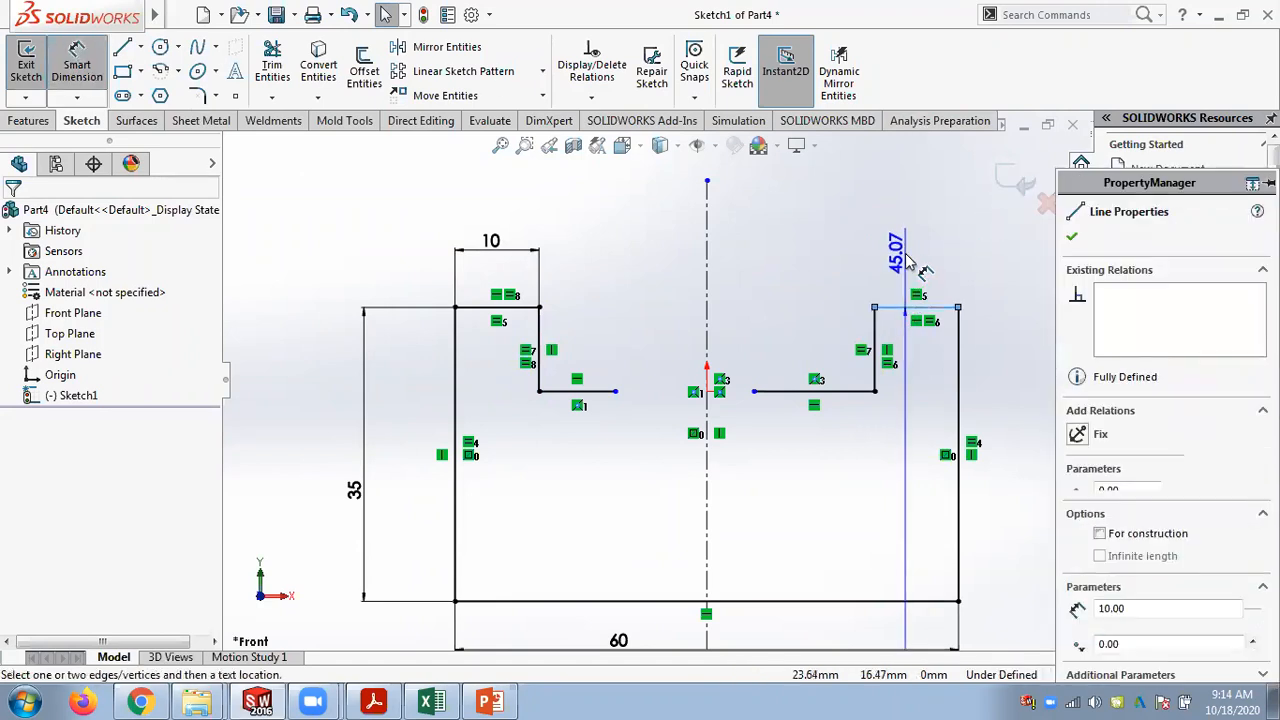
key(Escape)
click(940, 309)
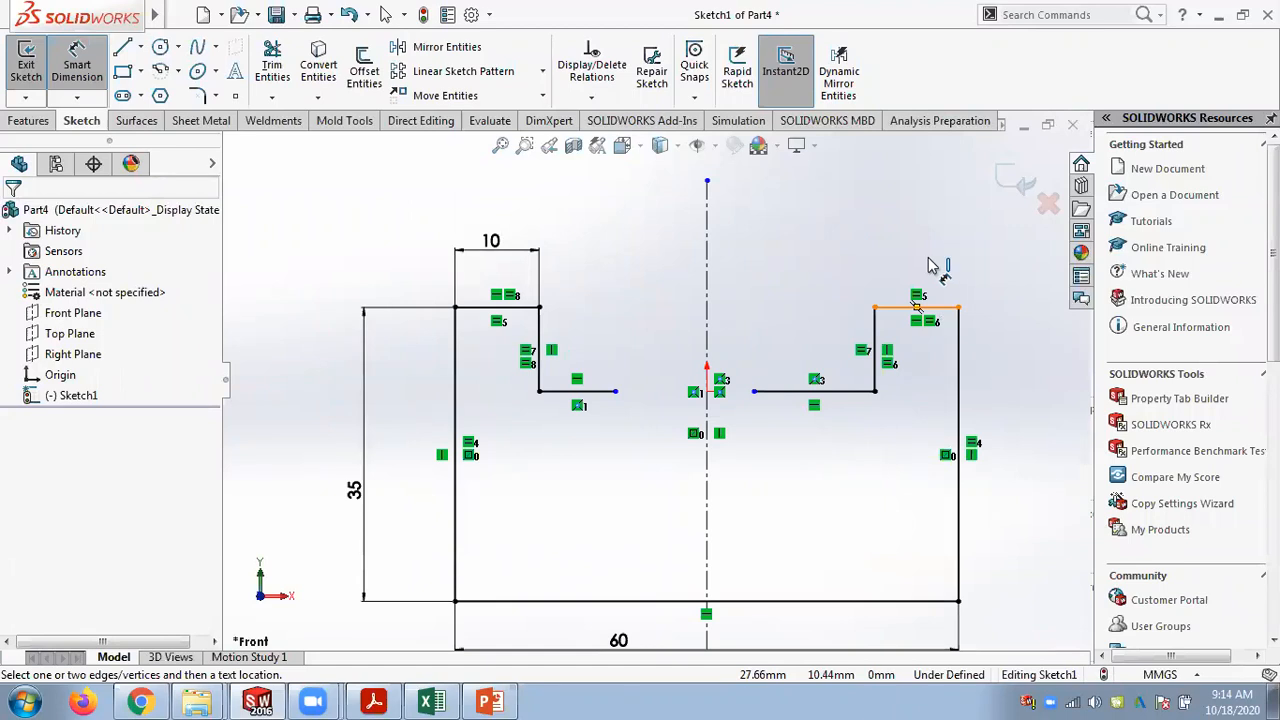
click(890, 307)
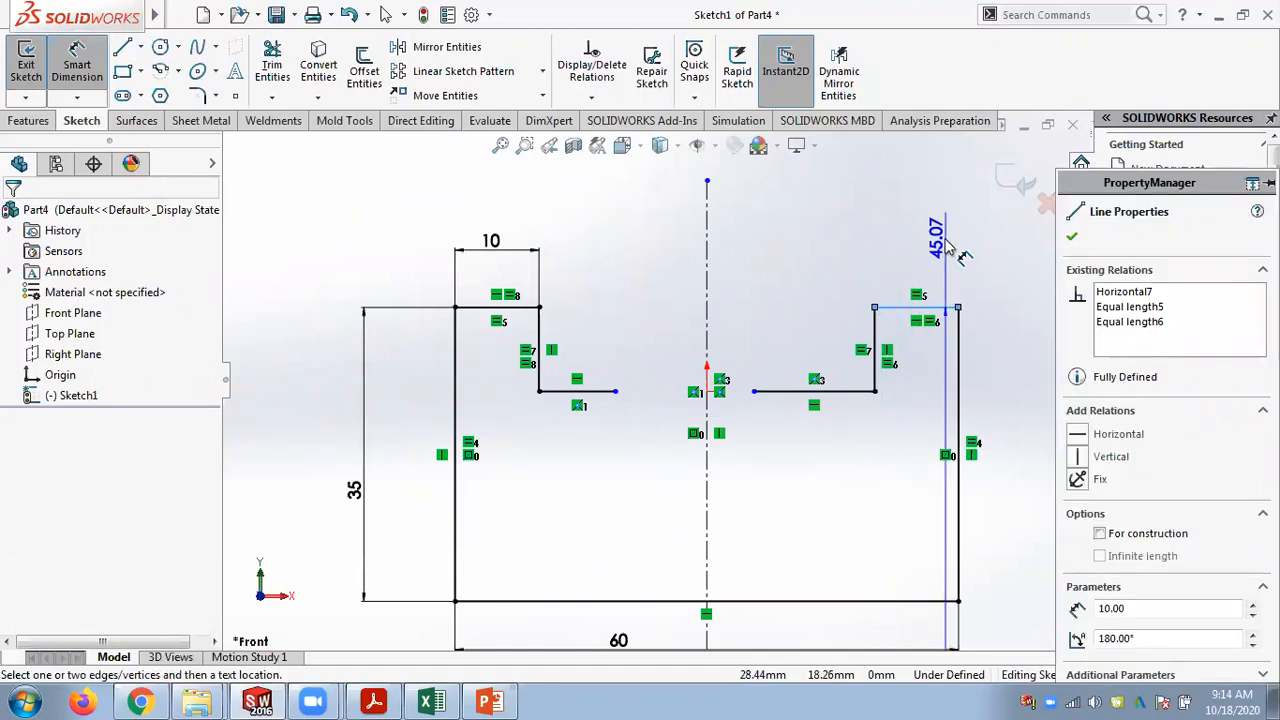
key(Escape)
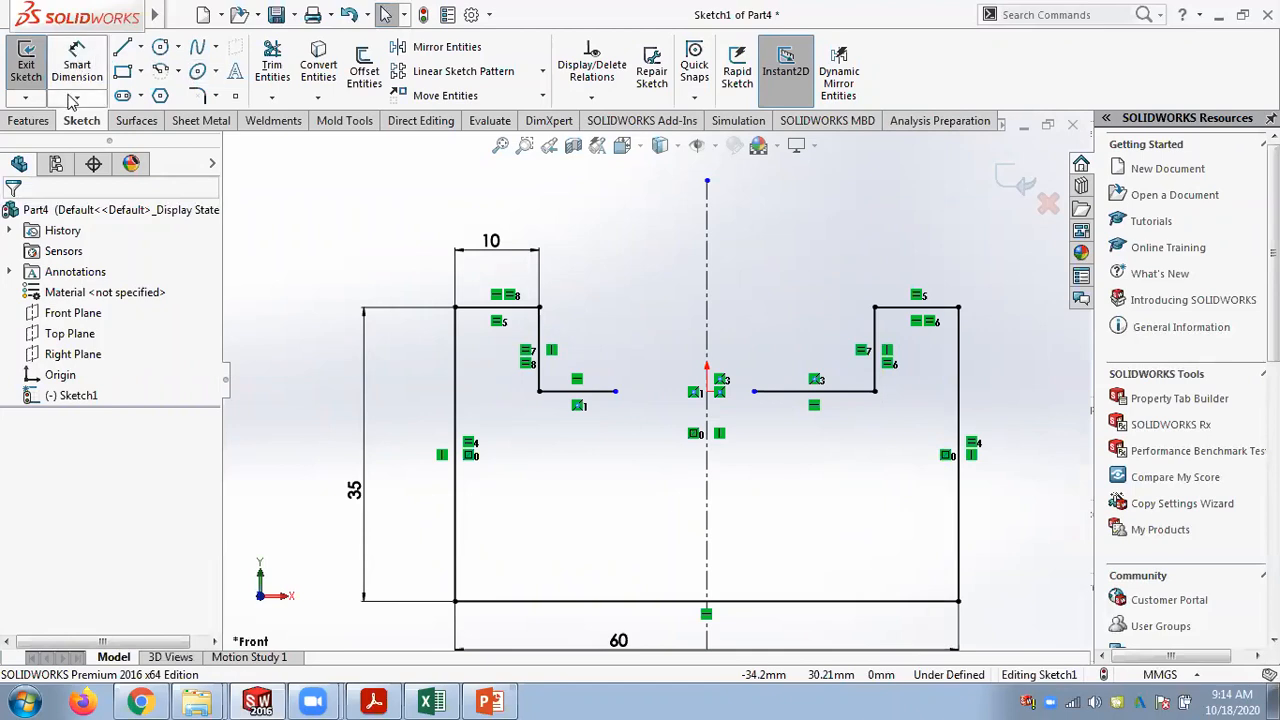
Dimension the length of the right top edge and add it as a driven dimension.
click(77, 64)
click(900, 307)
click(905, 282)
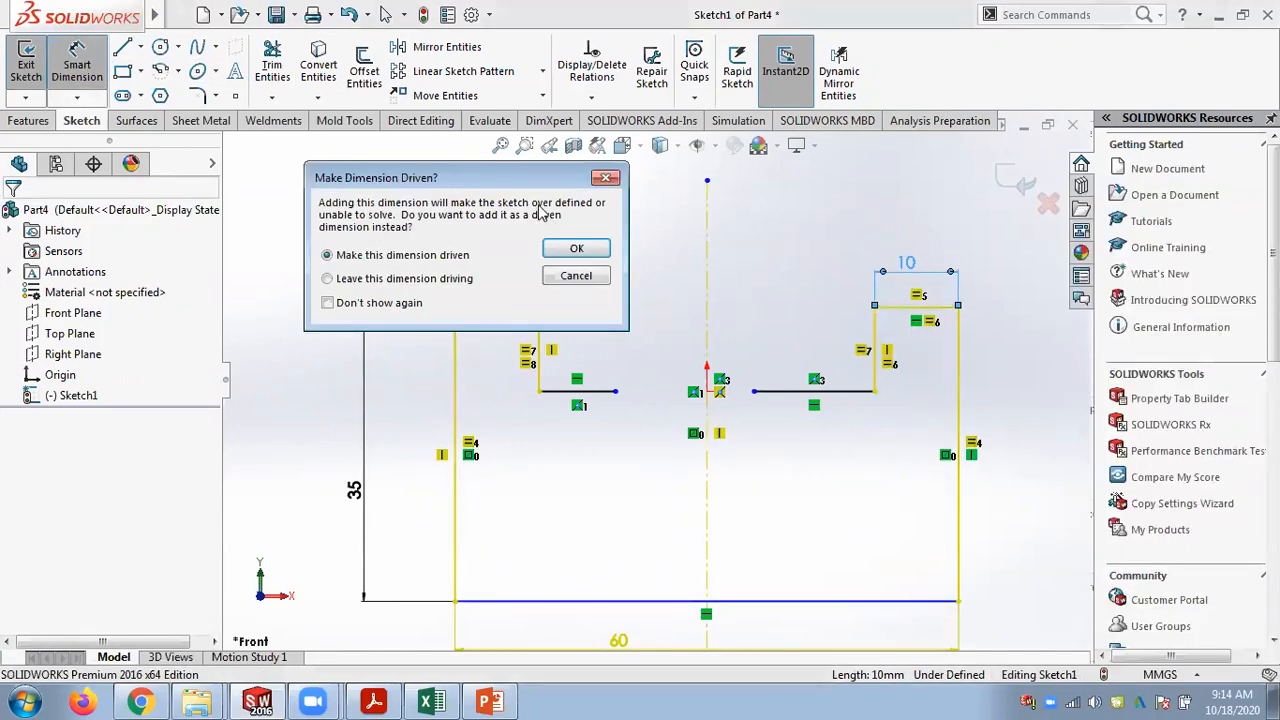
drag(424, 178, 437, 103)
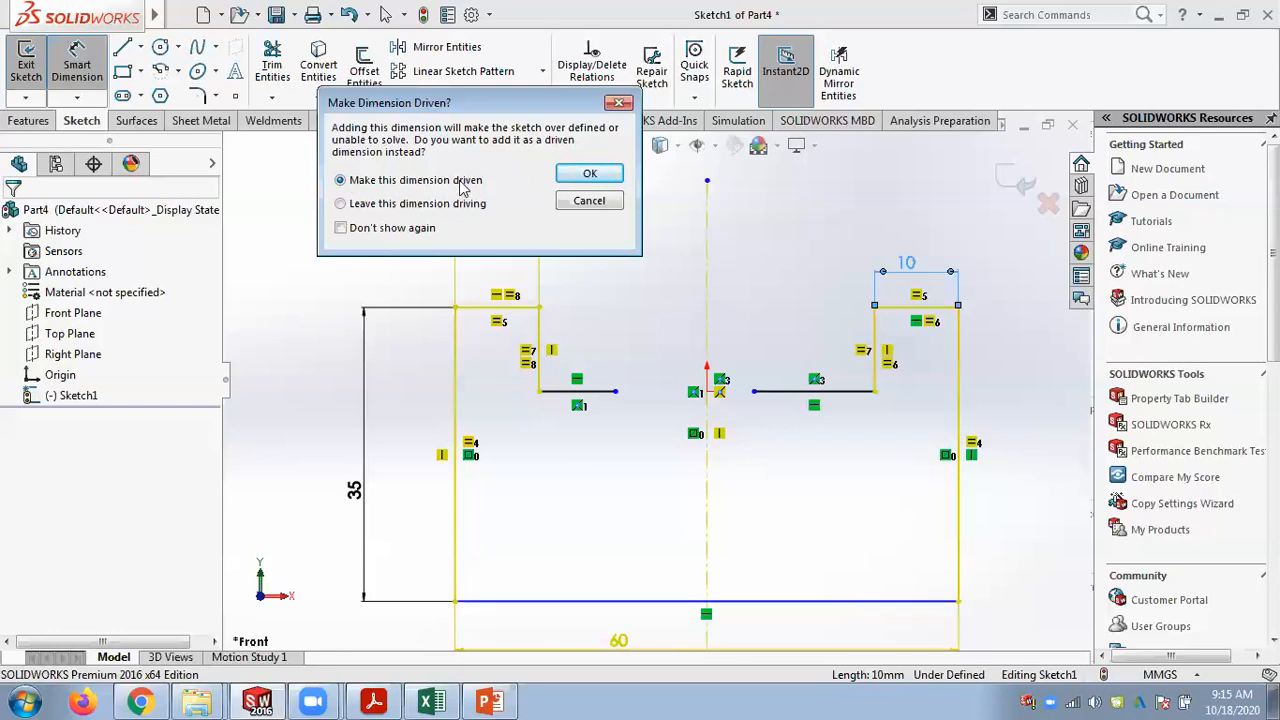
click(589, 174)
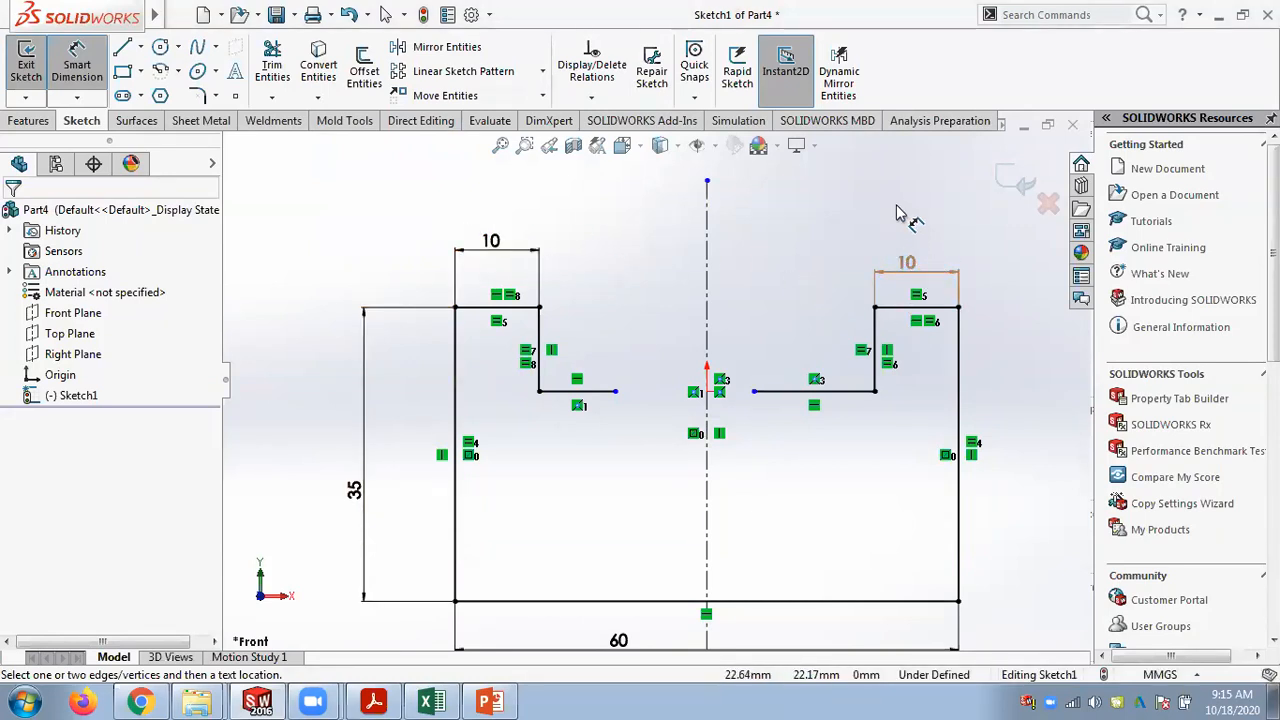
key(Escape)
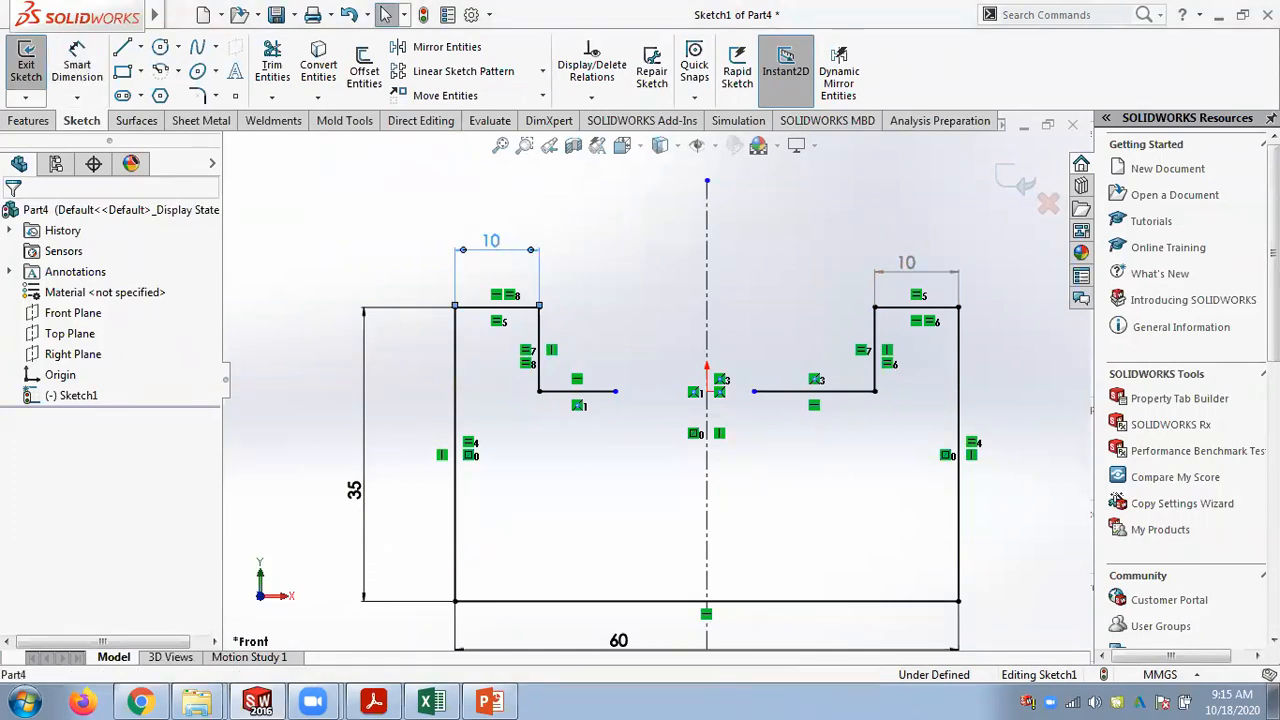
Set the left top edge's dimension to 12 mm.
double_click(491, 242)
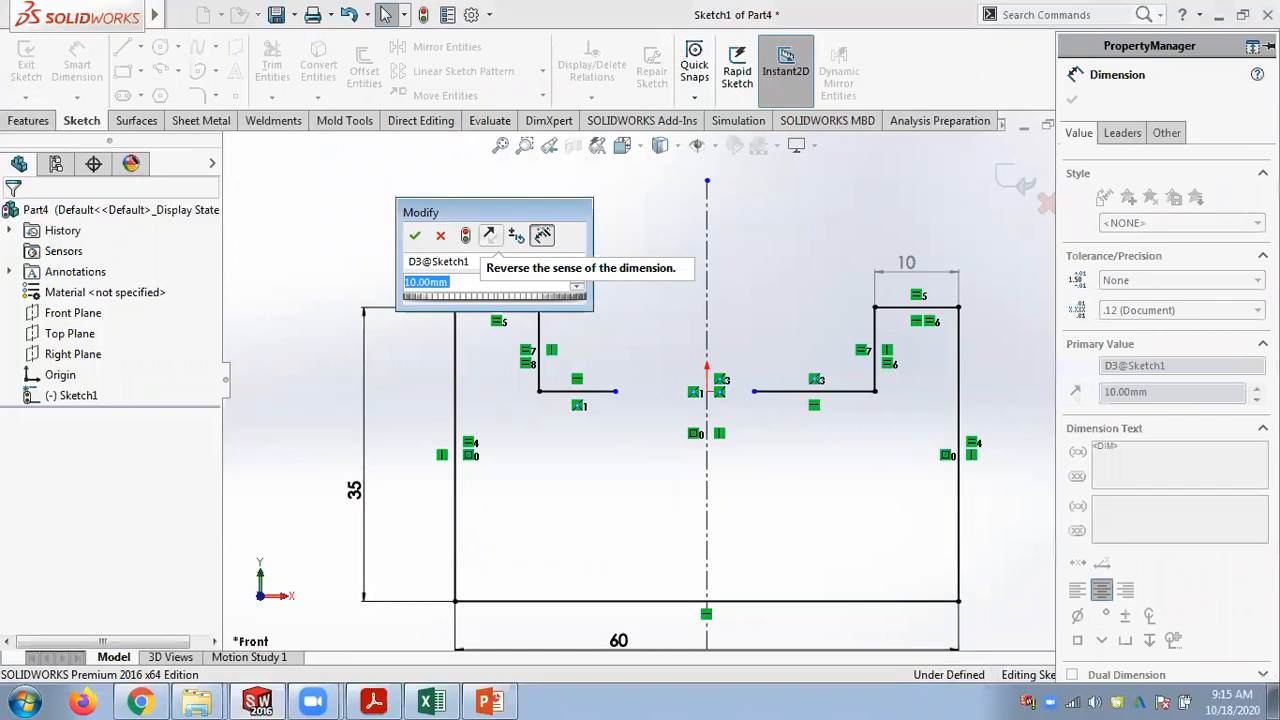
text(12)
key(Return)
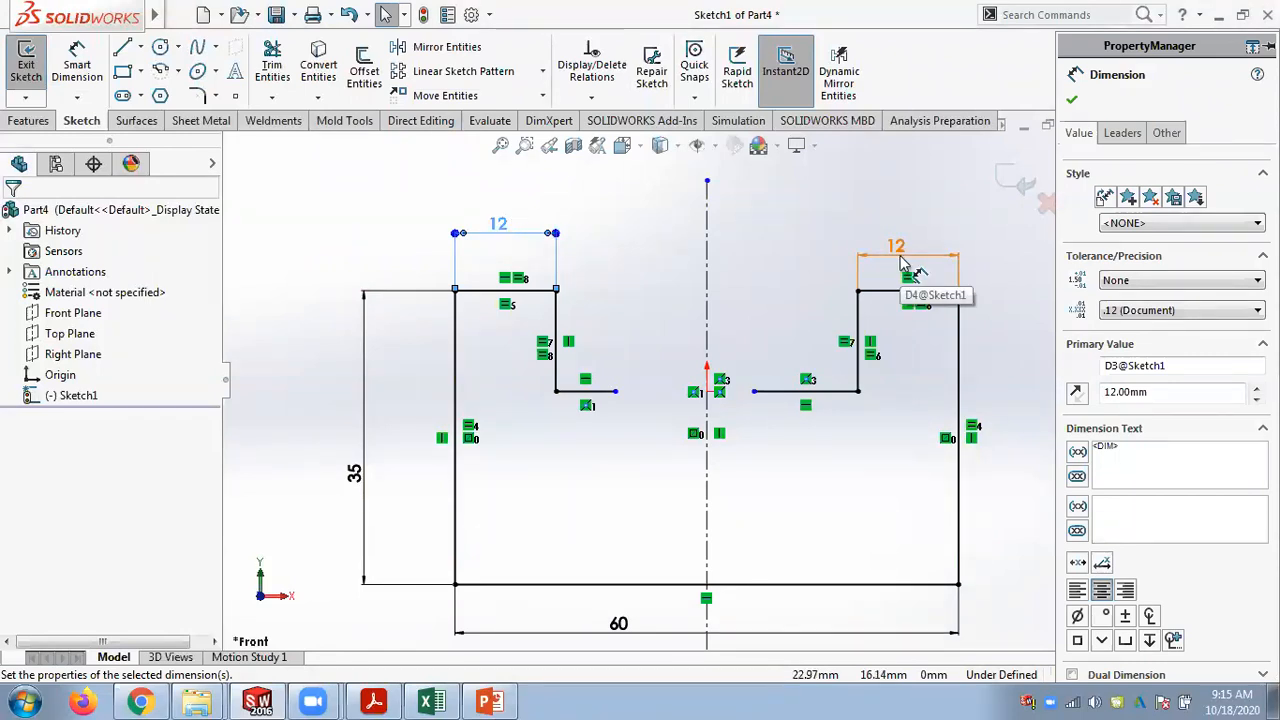
key(Escape)
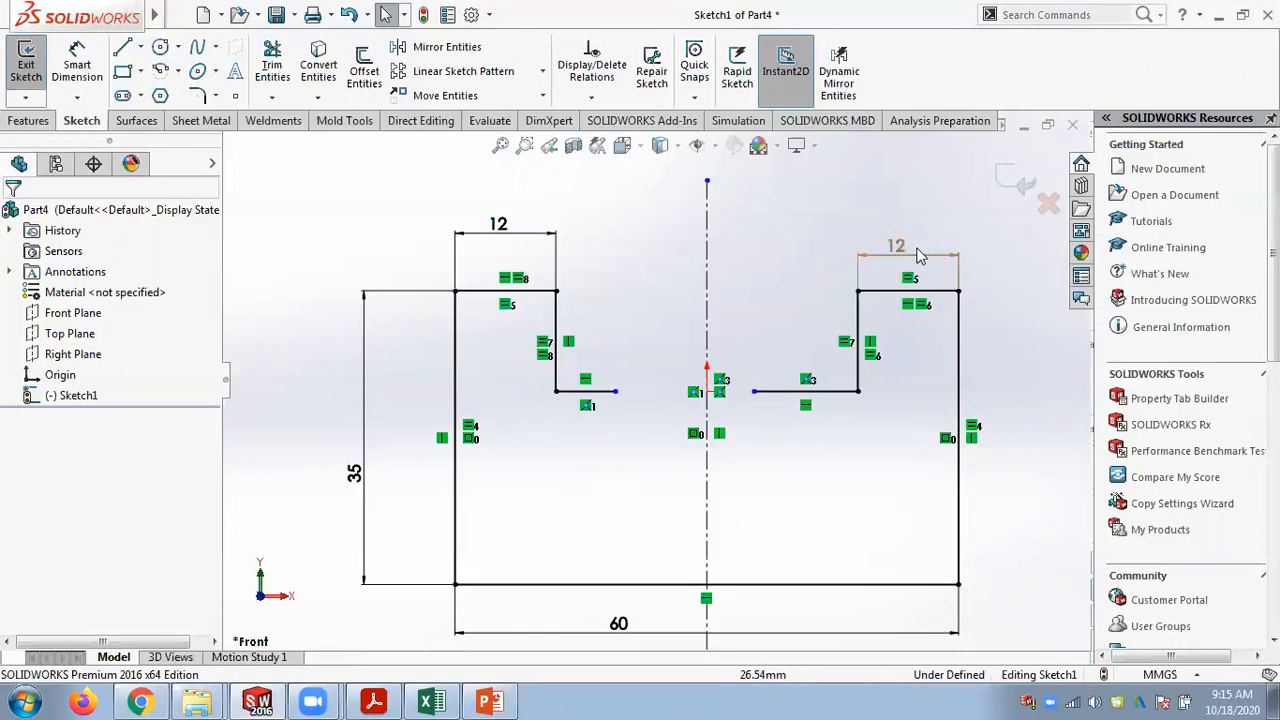
Try to edit the value of the driven dimension above the right top edge.
double_click(903, 251)
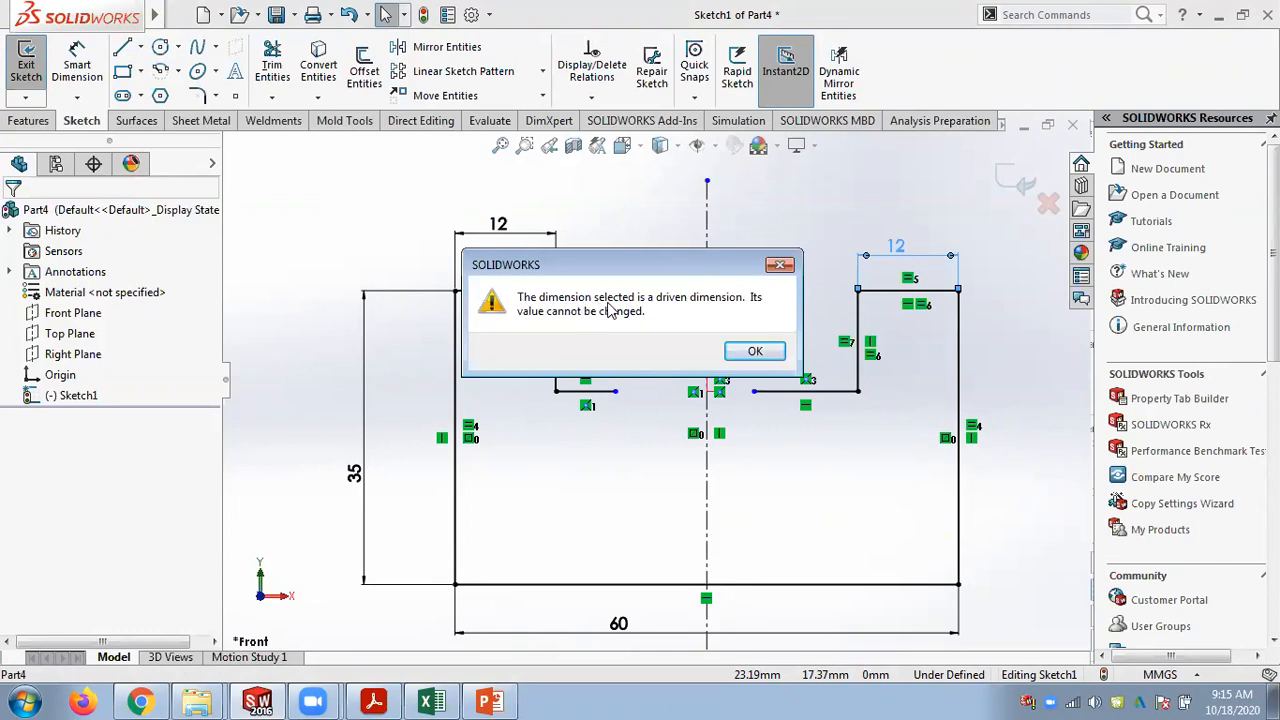
click(755, 351)
click(789, 248)
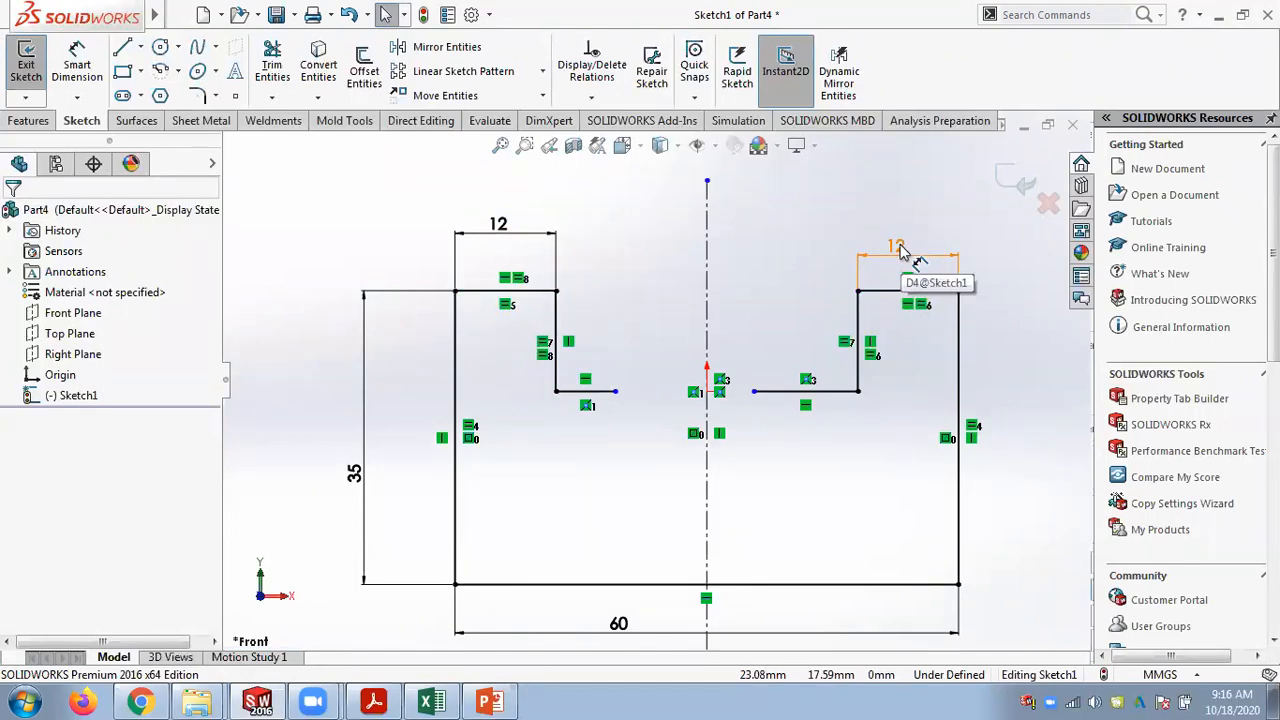
Set the left top edge's dimension to 10 mm.
click(496, 223)
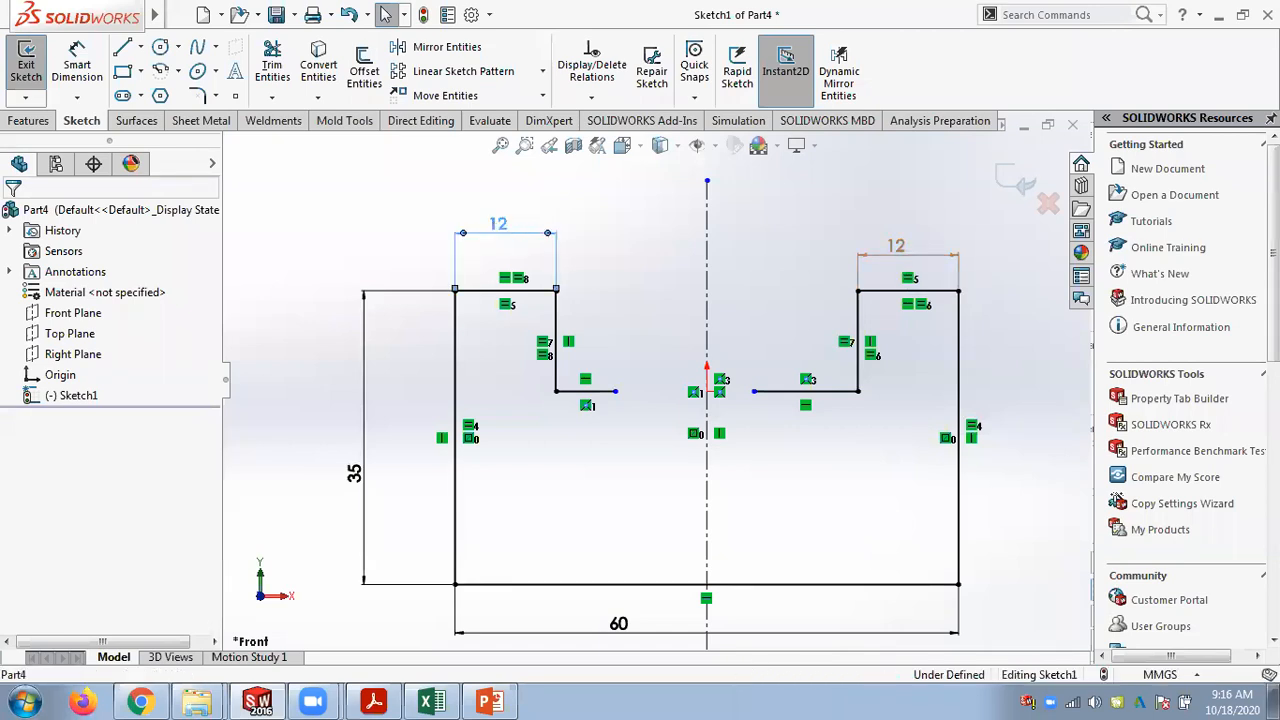
double_click(495, 222)
text(10)
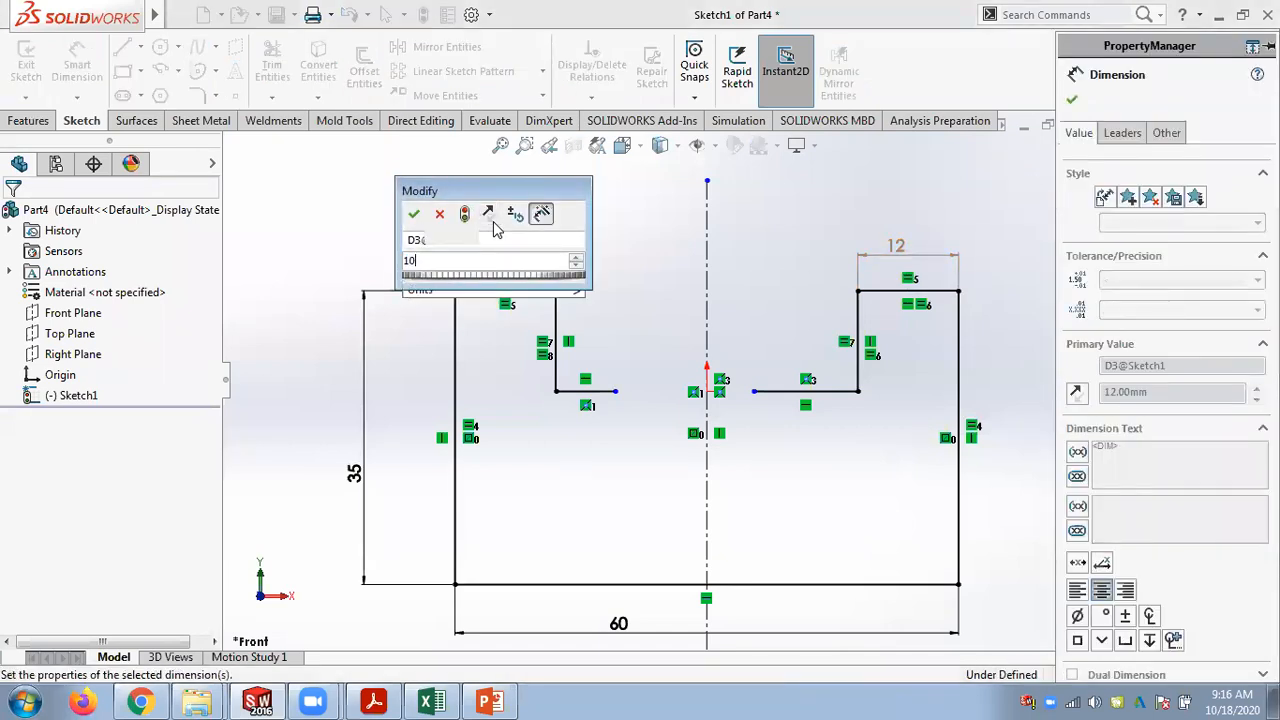
key(Return)
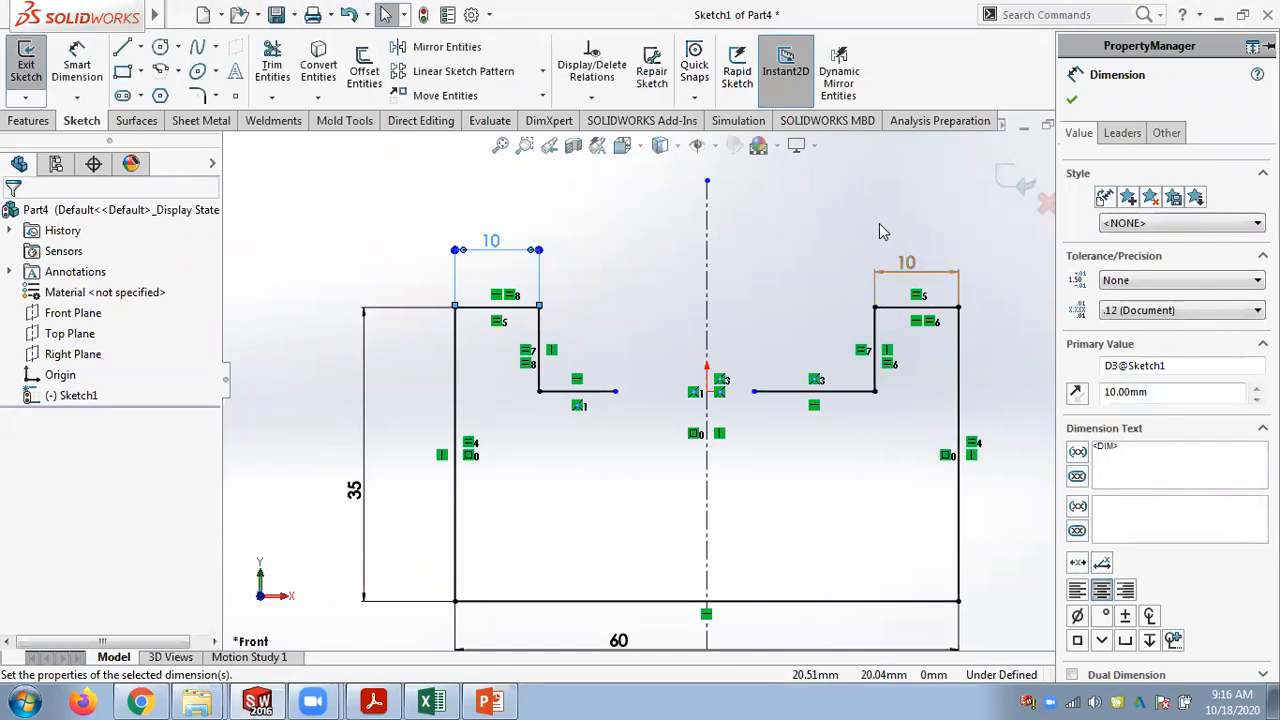
Try once more to edit the right top edge's driven dimension, and delete that dimension.
double_click(902, 265)
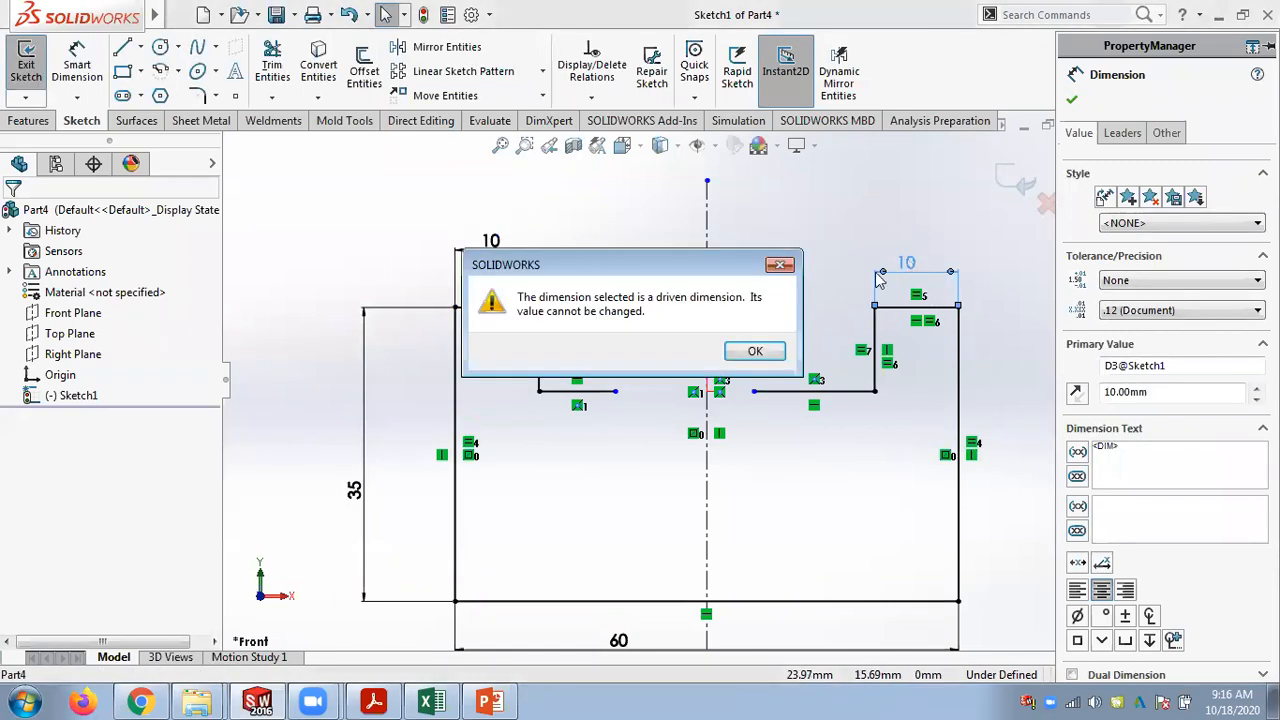
click(742, 352)
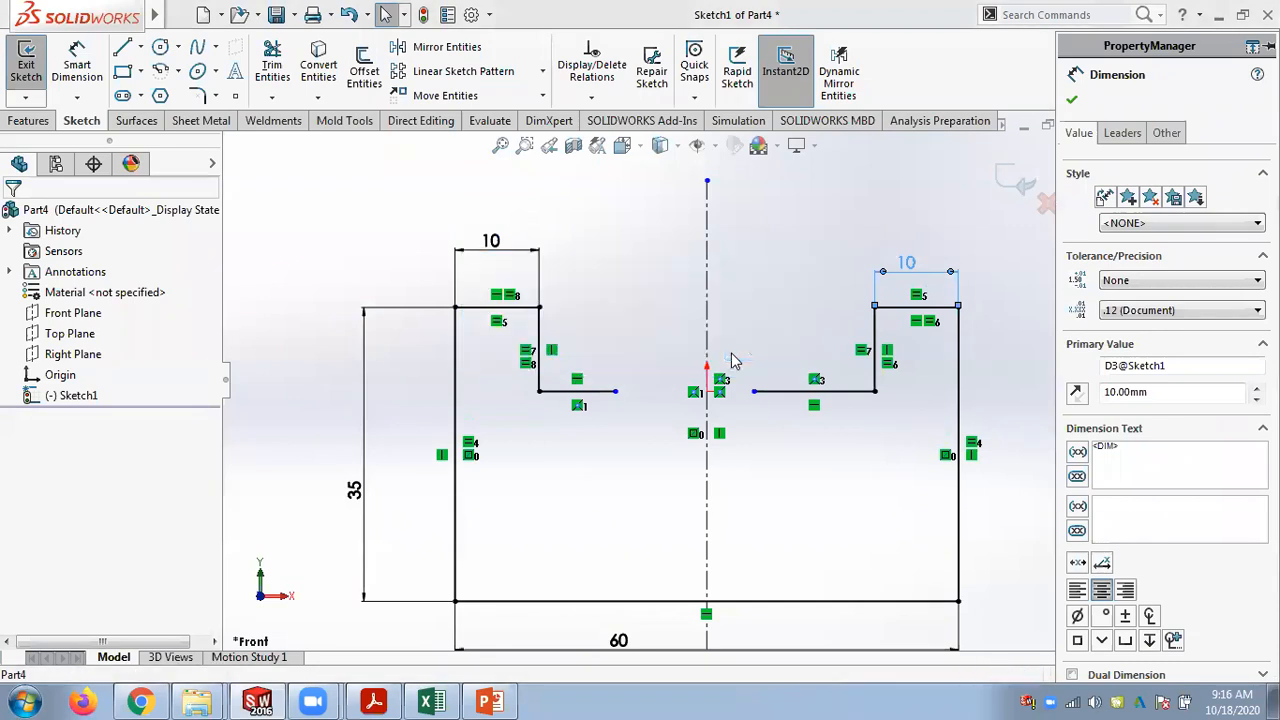
click(817, 231)
click(934, 272)
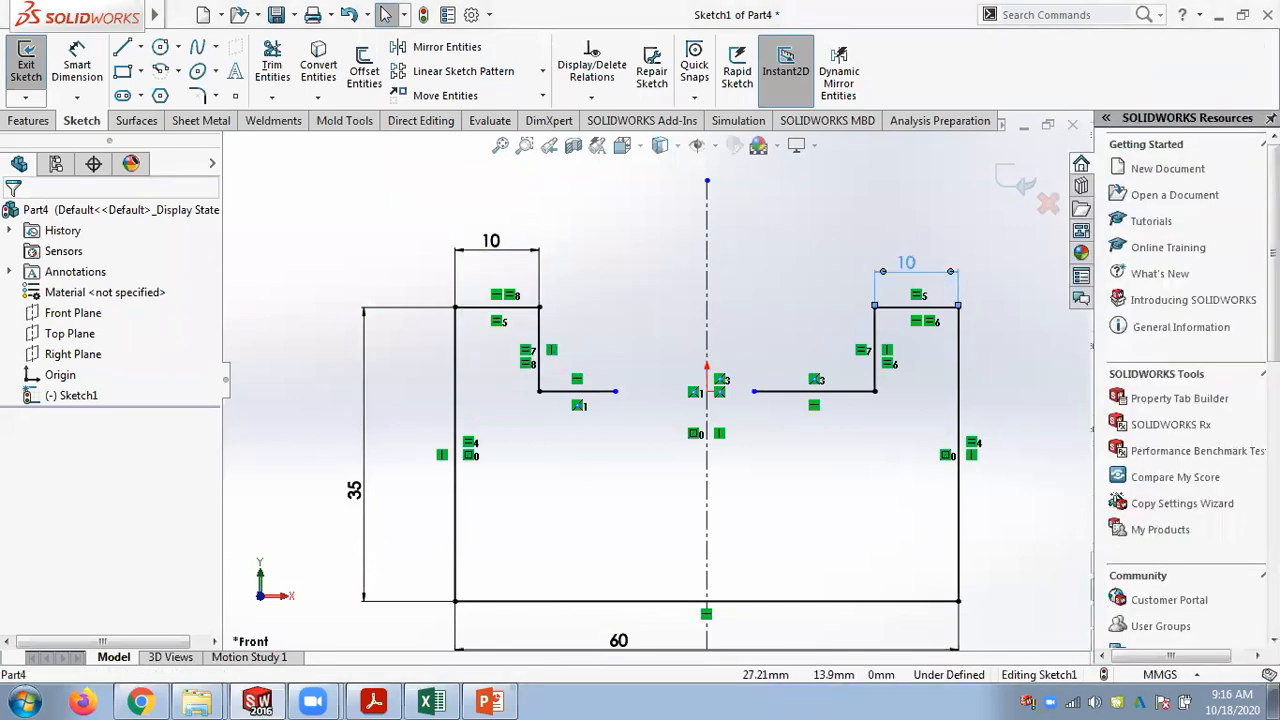
key(Delete)
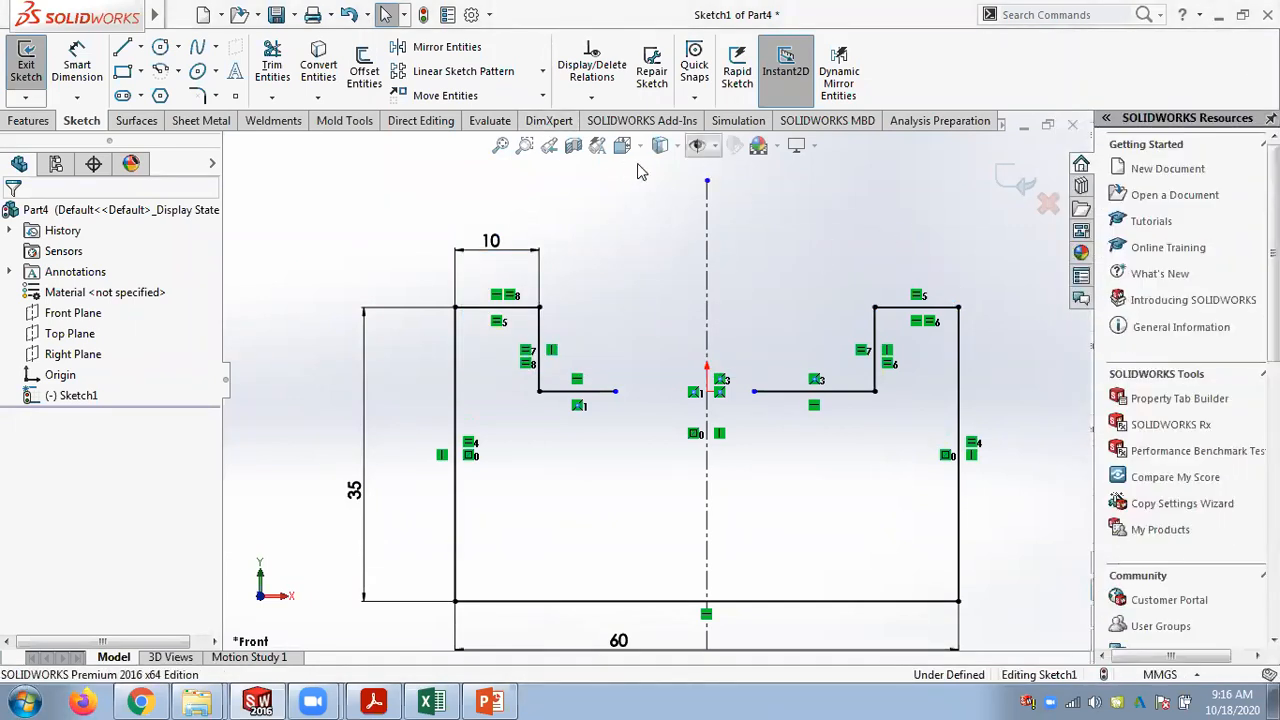
Dimension the right top edge again, choosing to leave this dimension driving.
click(77, 65)
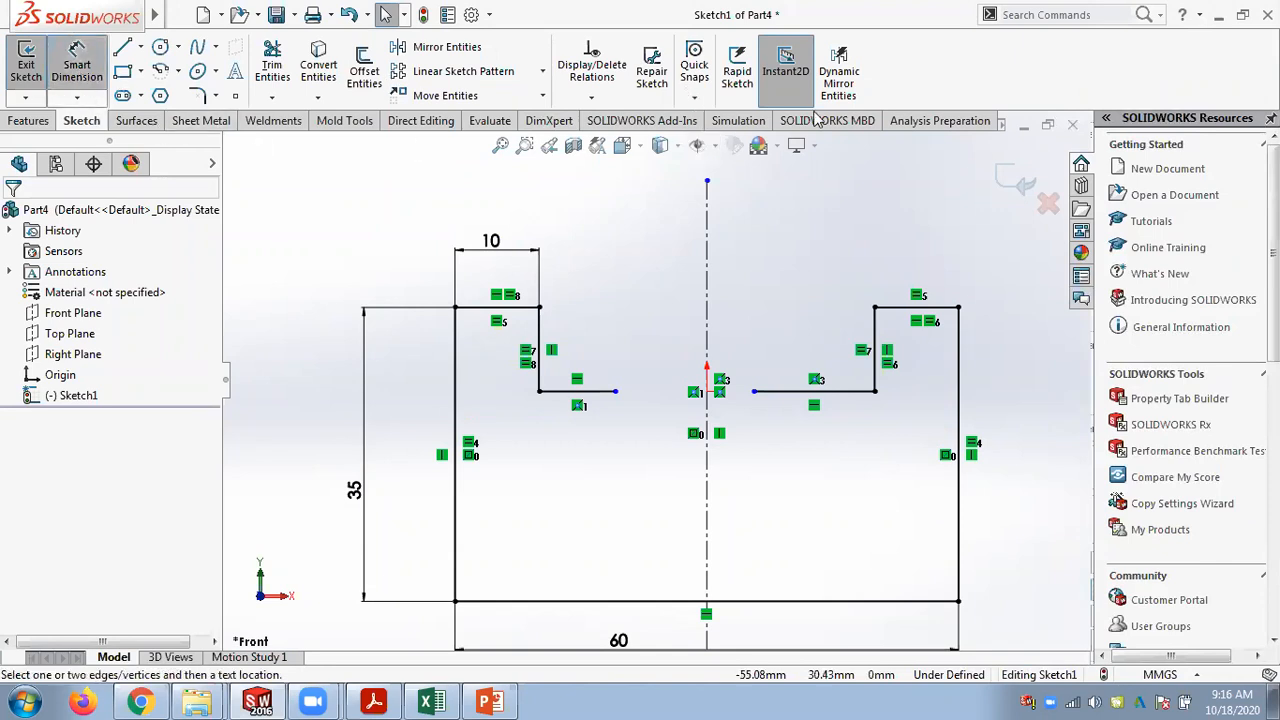
click(897, 311)
click(899, 268)
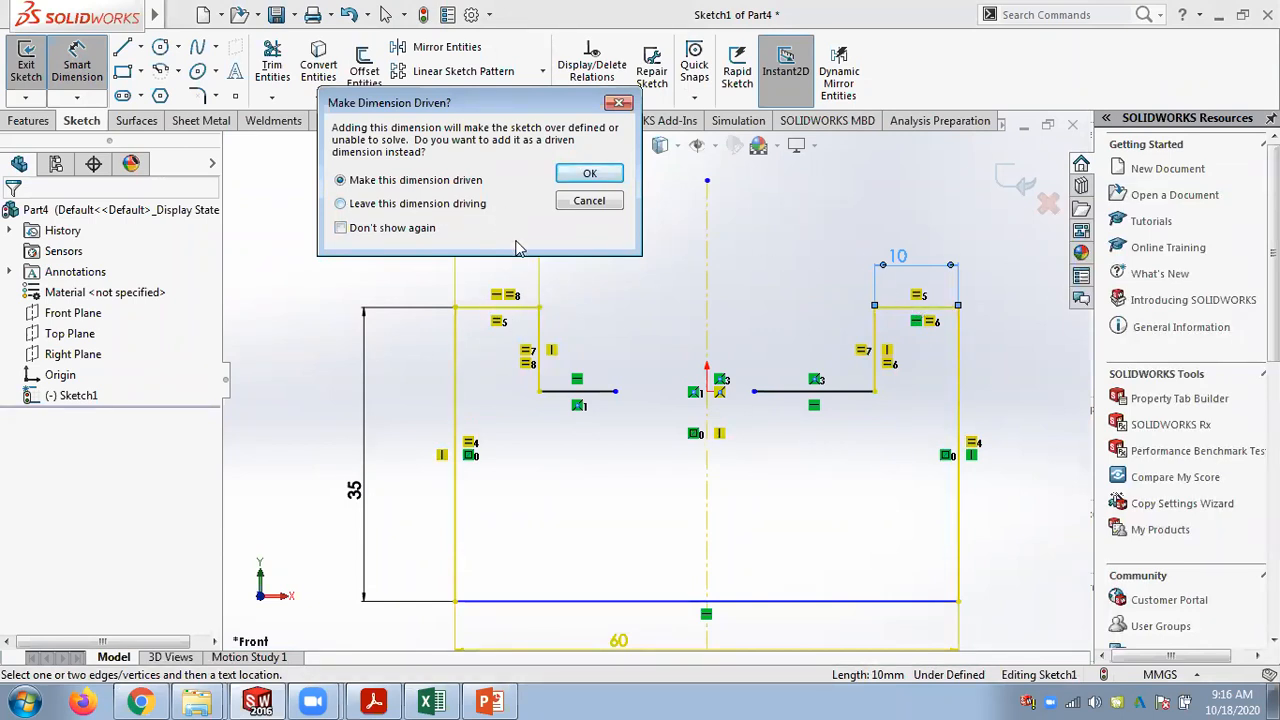
click(590, 175)
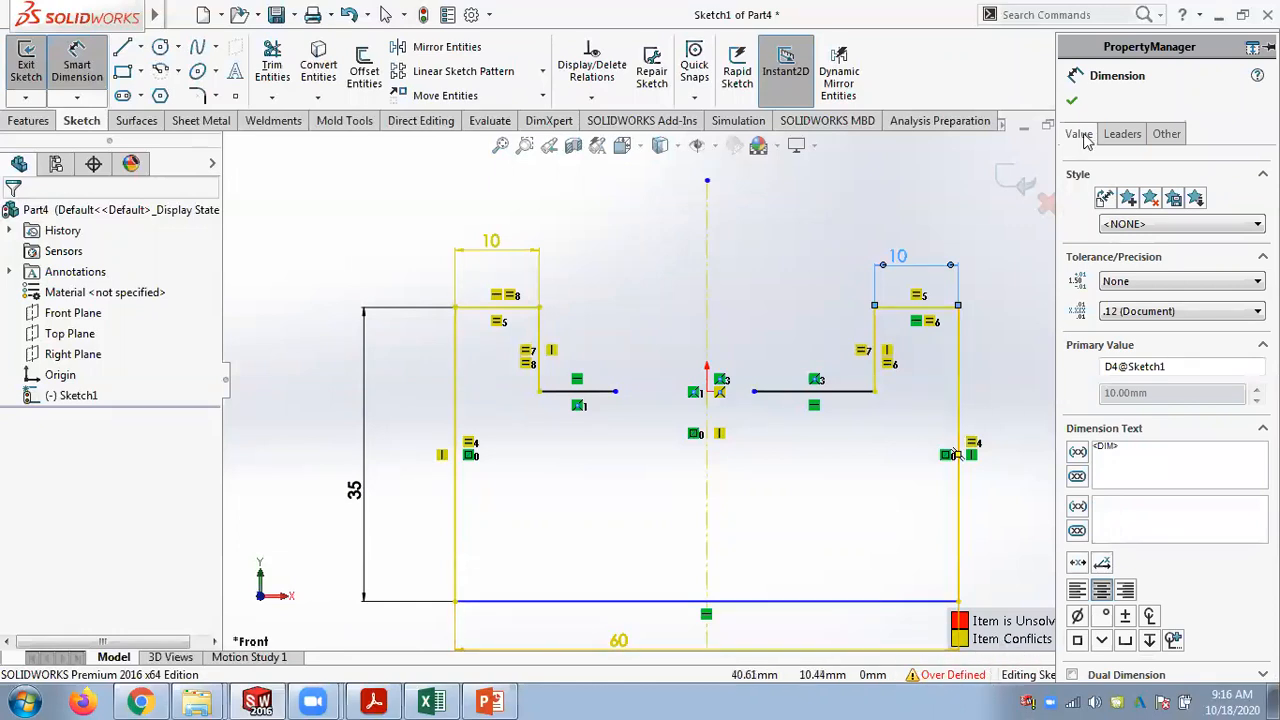
Delete the equal relation between the two top edges and the one linking the right top edge to the right step's vertical edge.
click(968, 680)
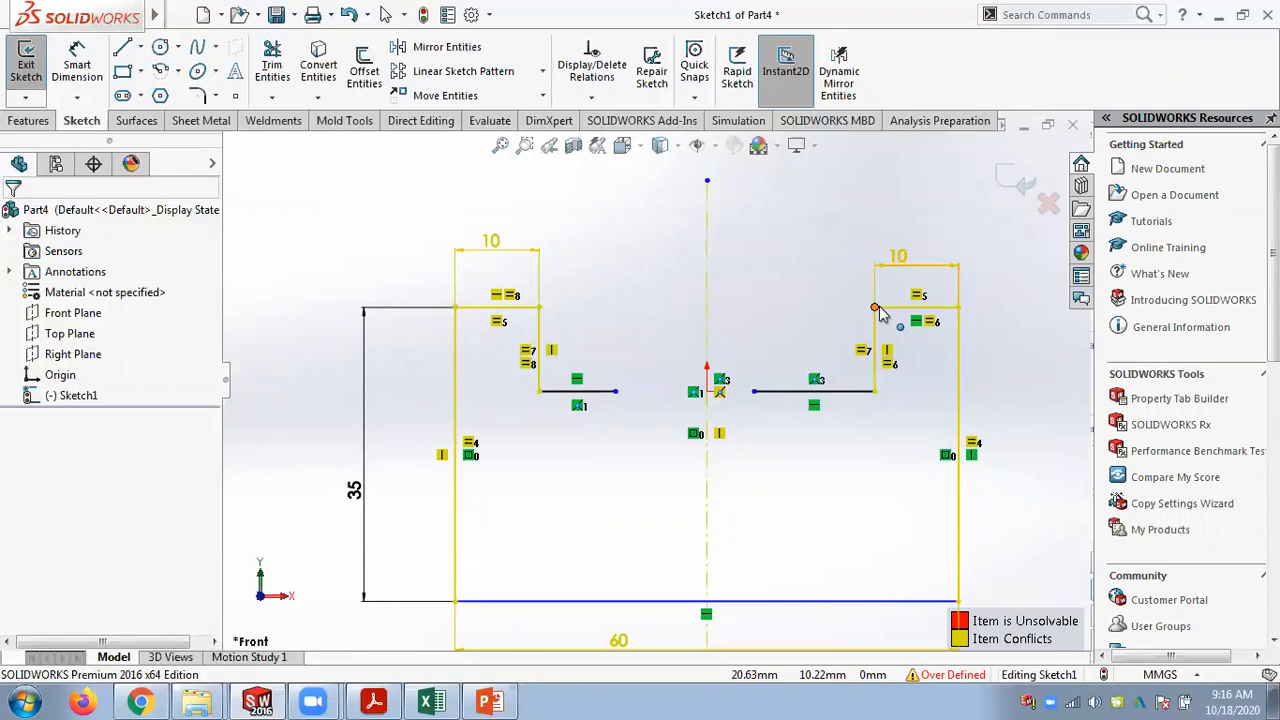
key(Escape)
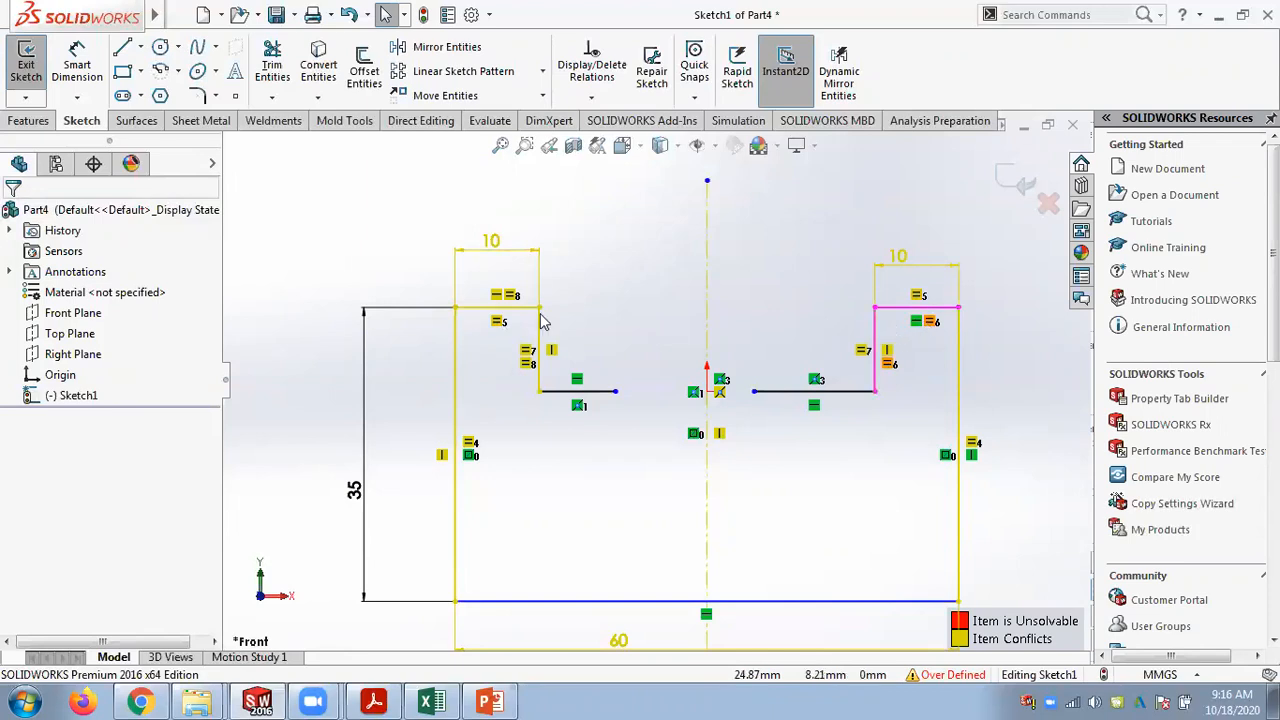
click(920, 300)
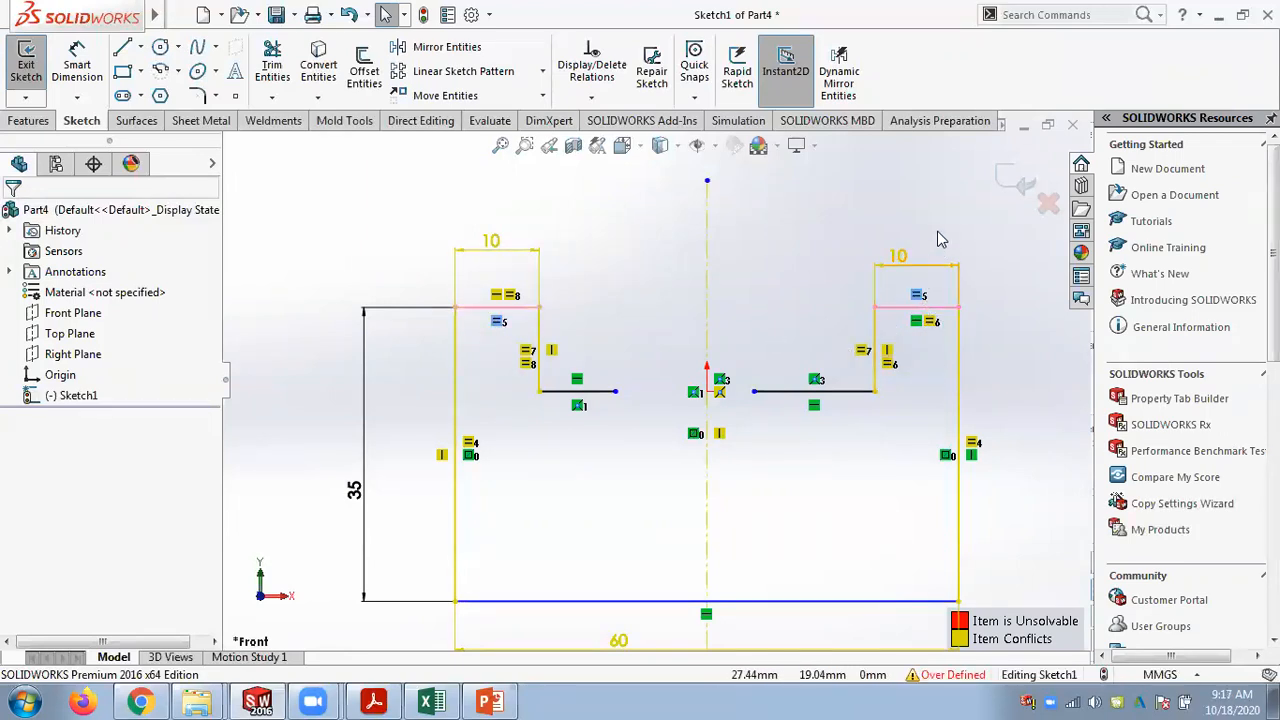
key(Delete)
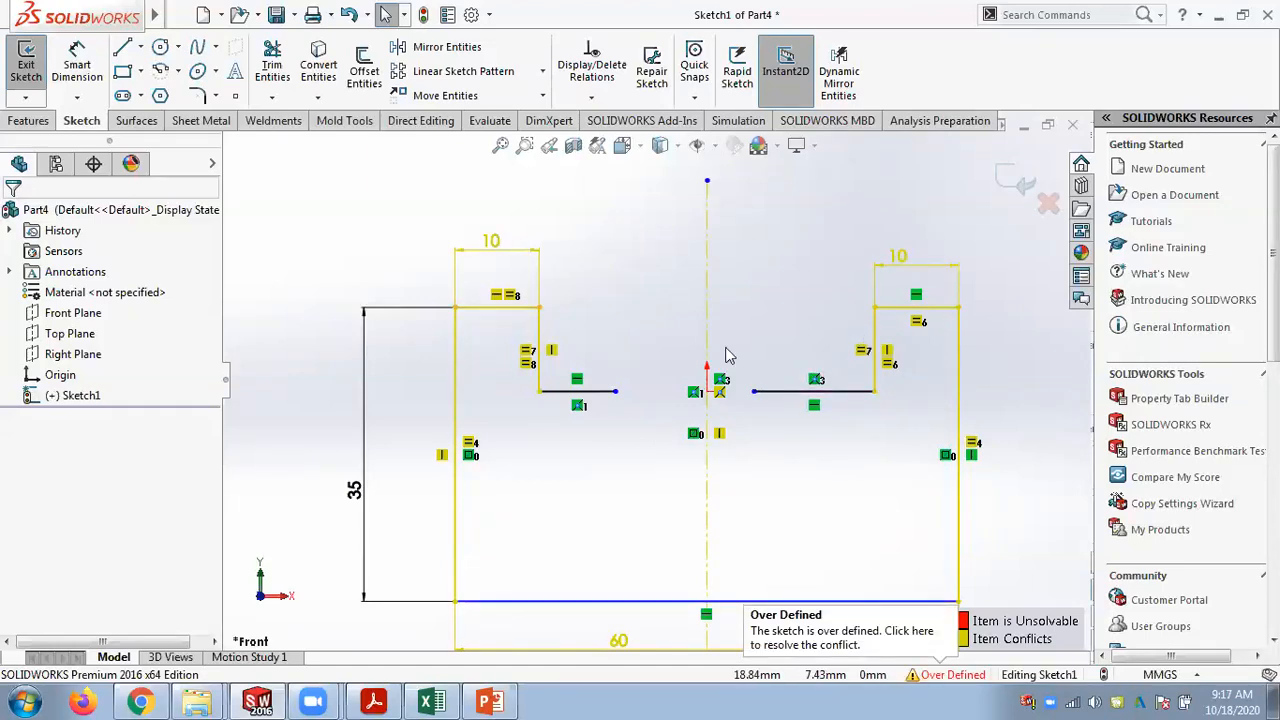
click(916, 321)
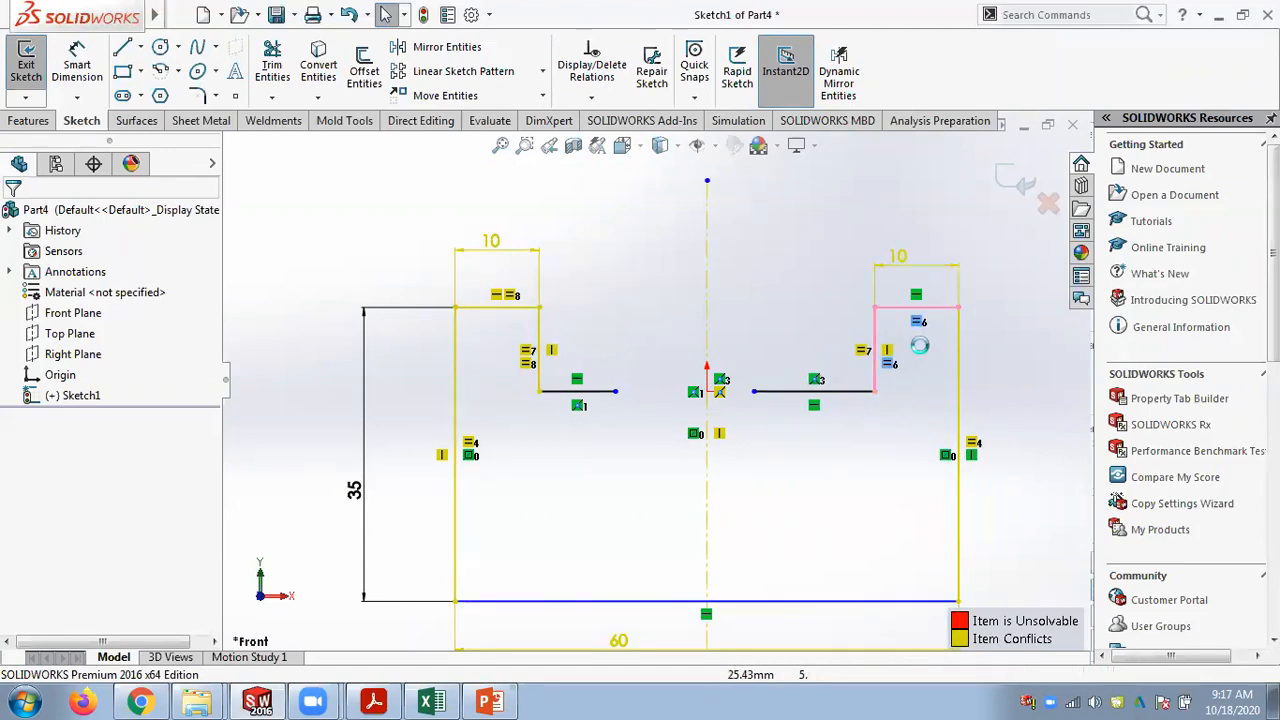
key(Delete)
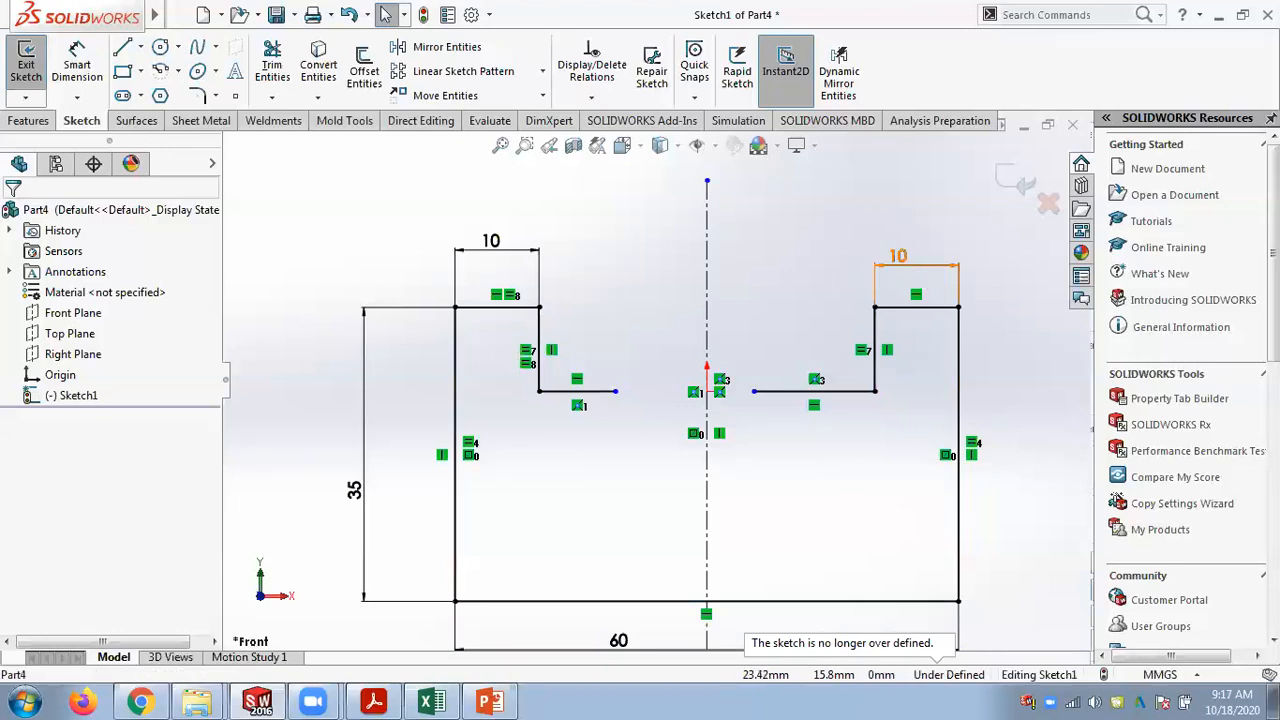
Set the right top edge's dimension to 12 mm.
double_click(898, 257)
text(12)
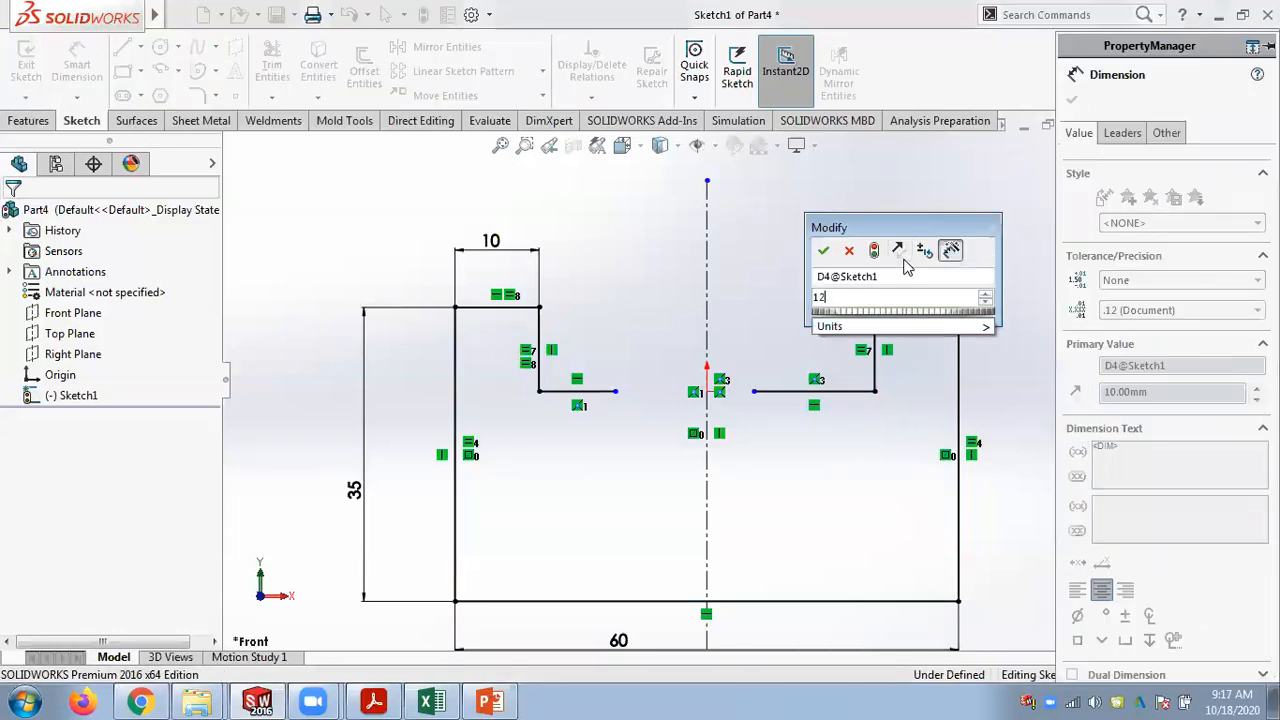
key(Return)
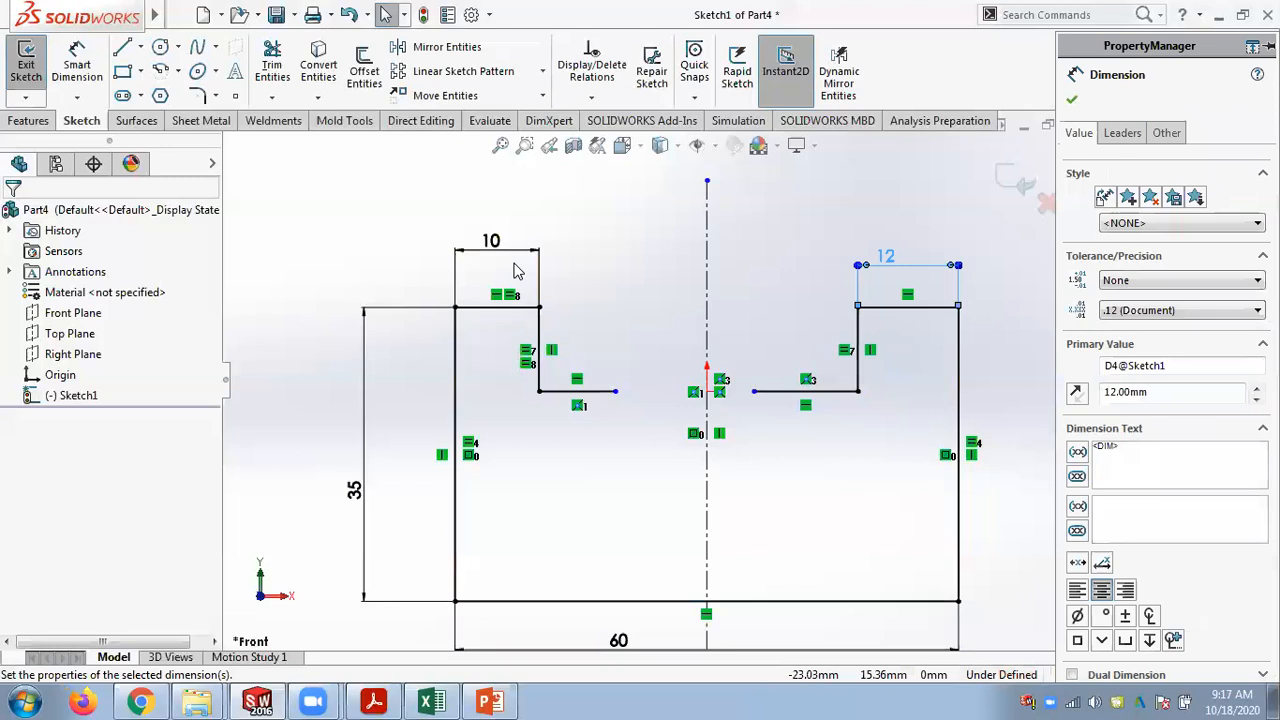
Undo the relation deletions and the top-edge dimension edits, back to only the 10 mm dimension on the left top edge.
key(ctrl+z)
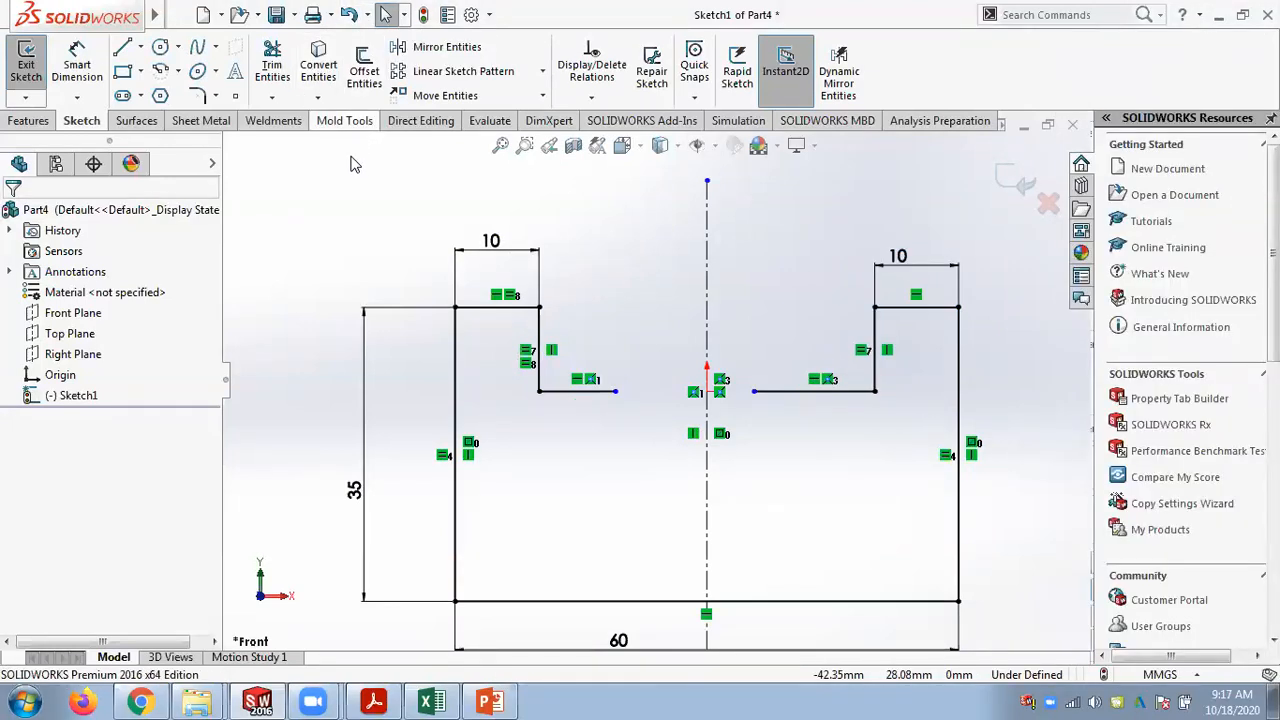
key(ctrl+z)
key(ctrl+z)
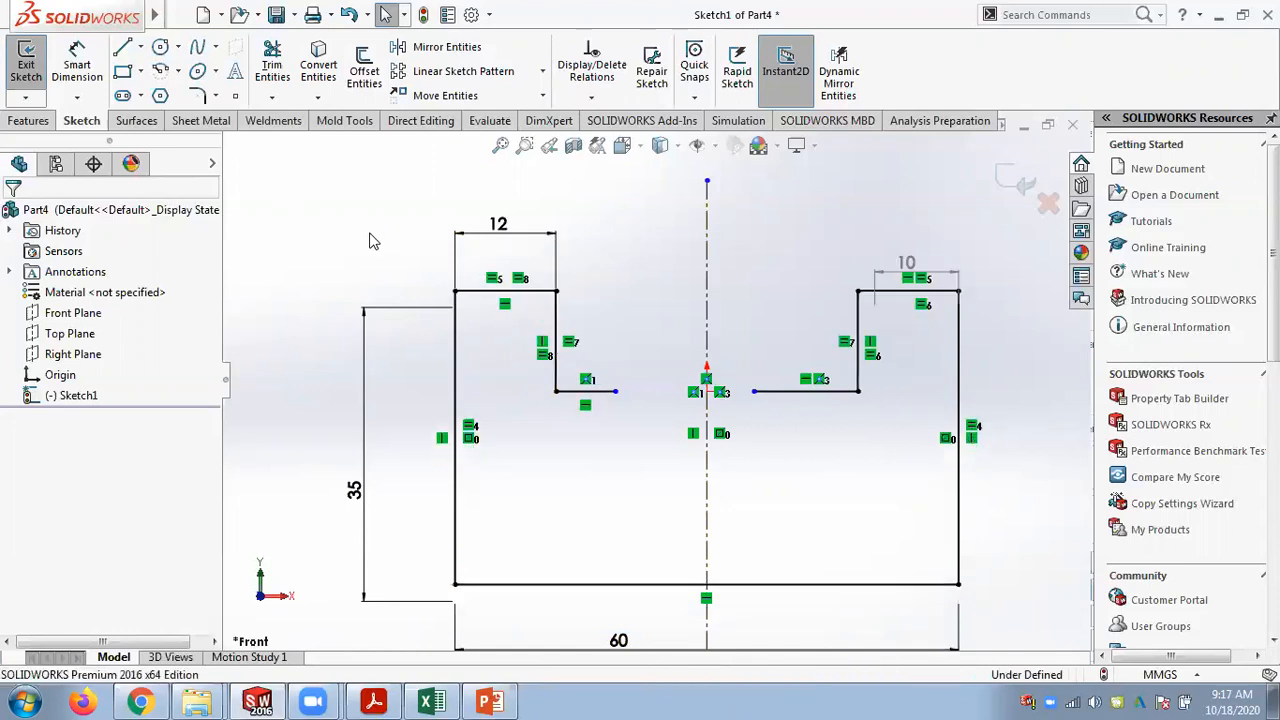
key(ctrl+z)
key(ctrl+z)
key(ctrl+z)
key(ctrl+z)
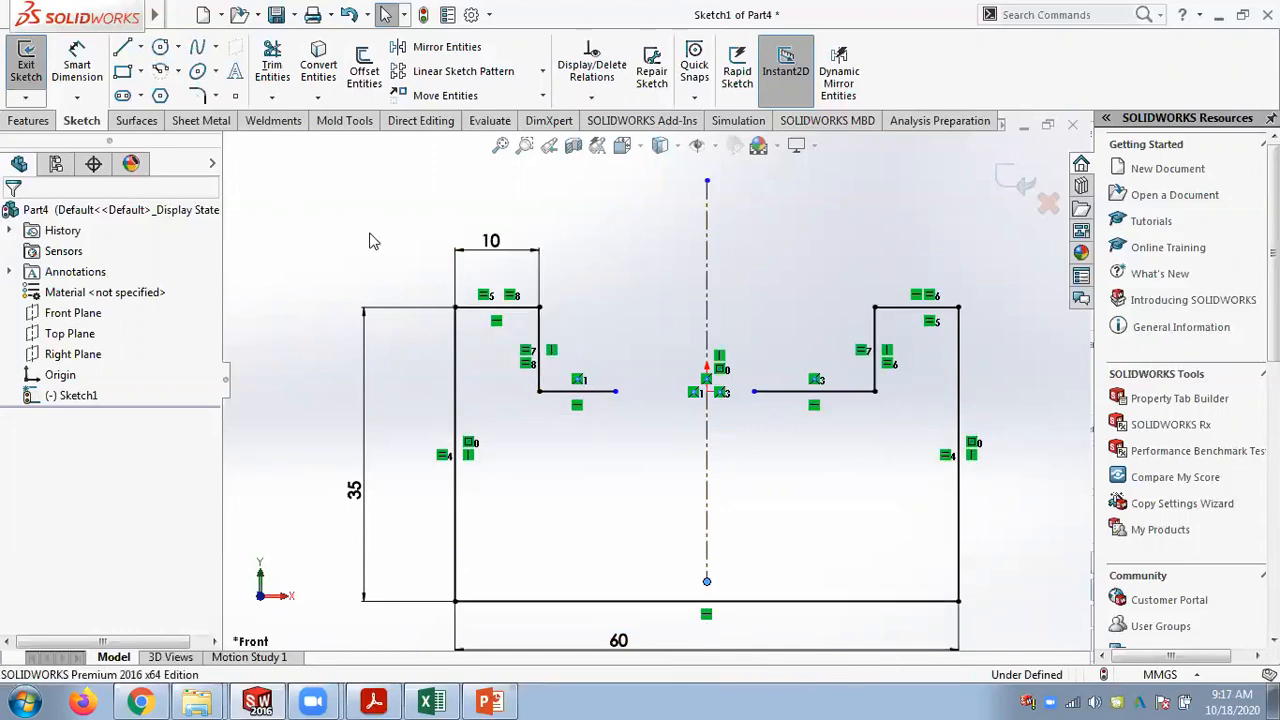
Undo the remaining dimensions, the equal relations on the step edges and the outer edges' symmetric relation, and clear the selection.
key(ctrl+z)
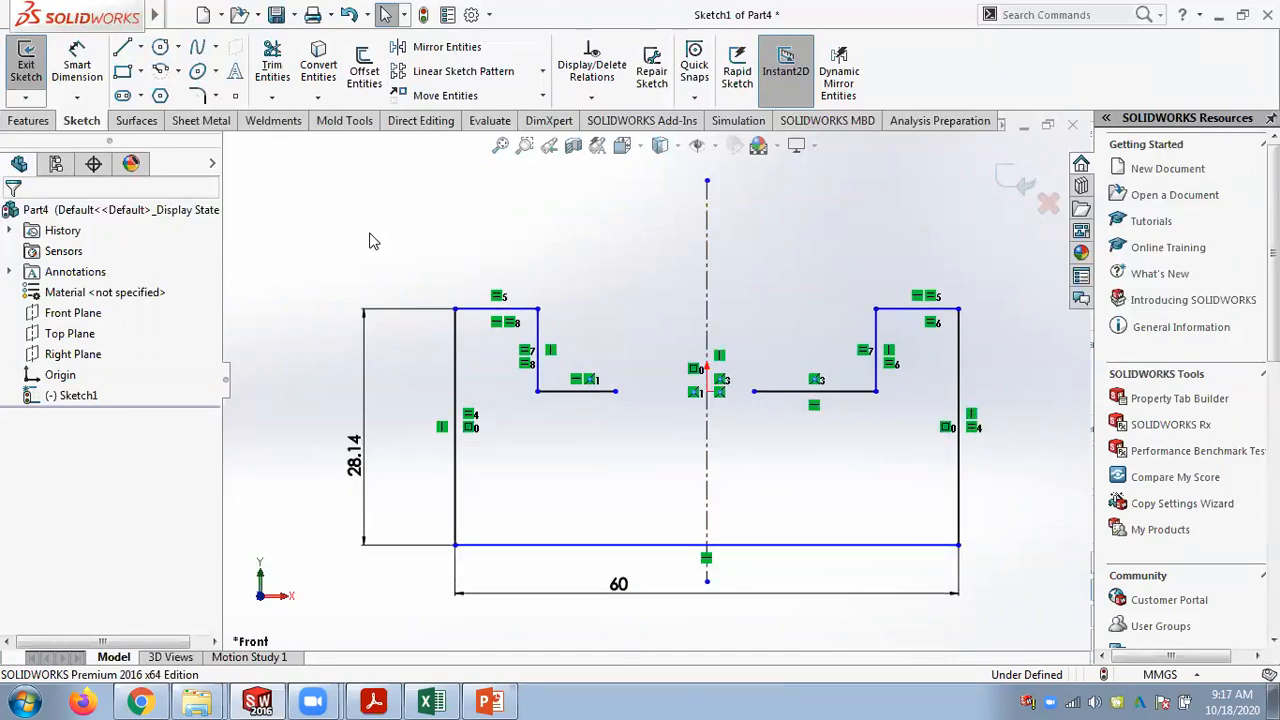
key(ctrl+z)
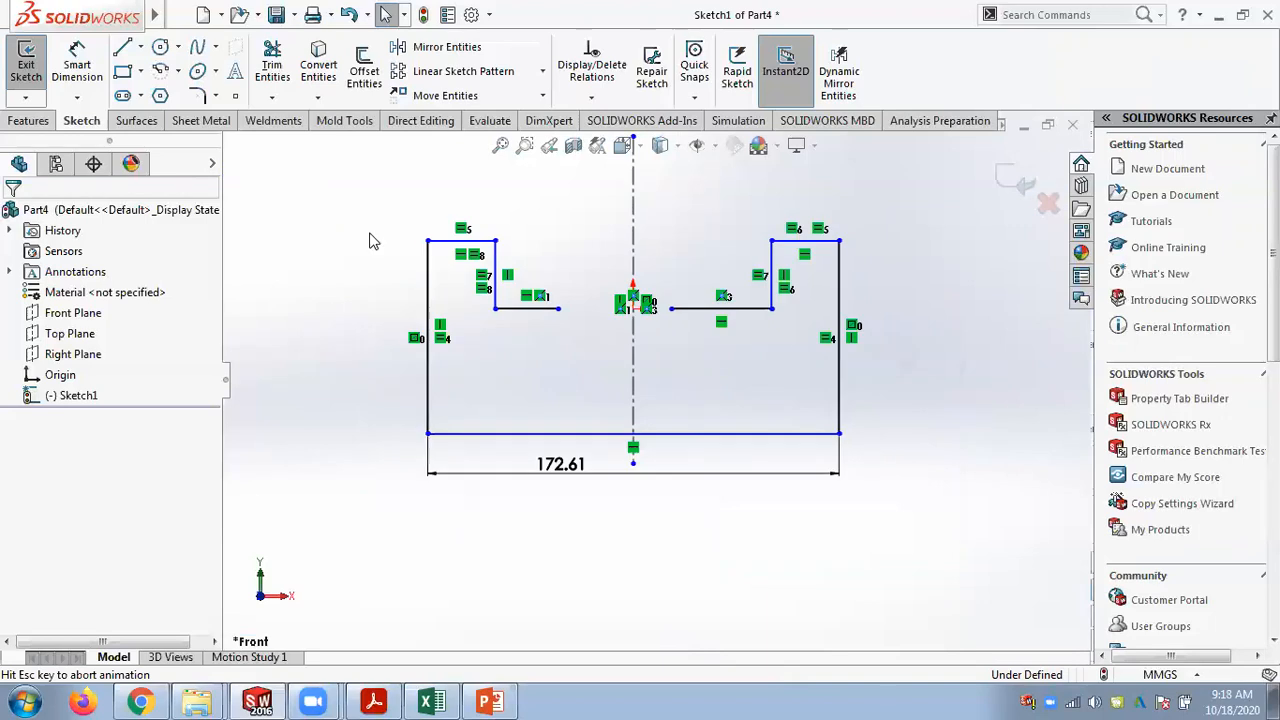
key(ctrl+z)
key(ctrl+z)
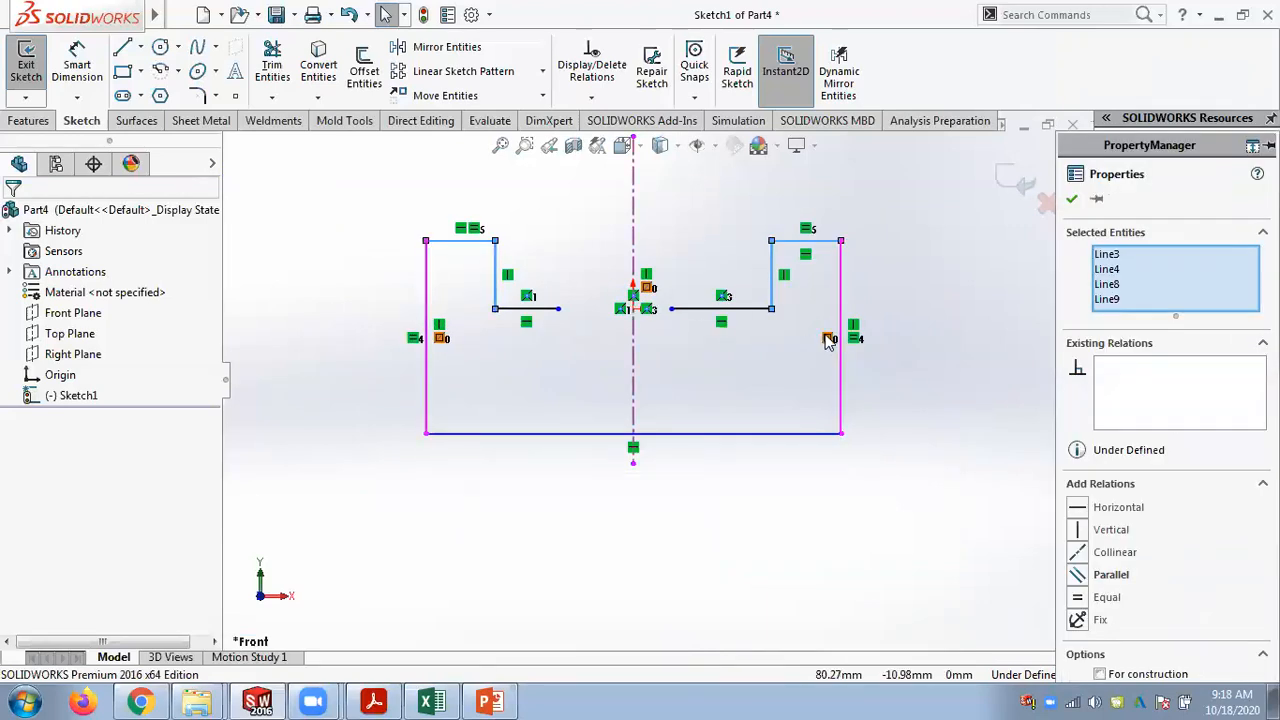
key(ctrl+z)
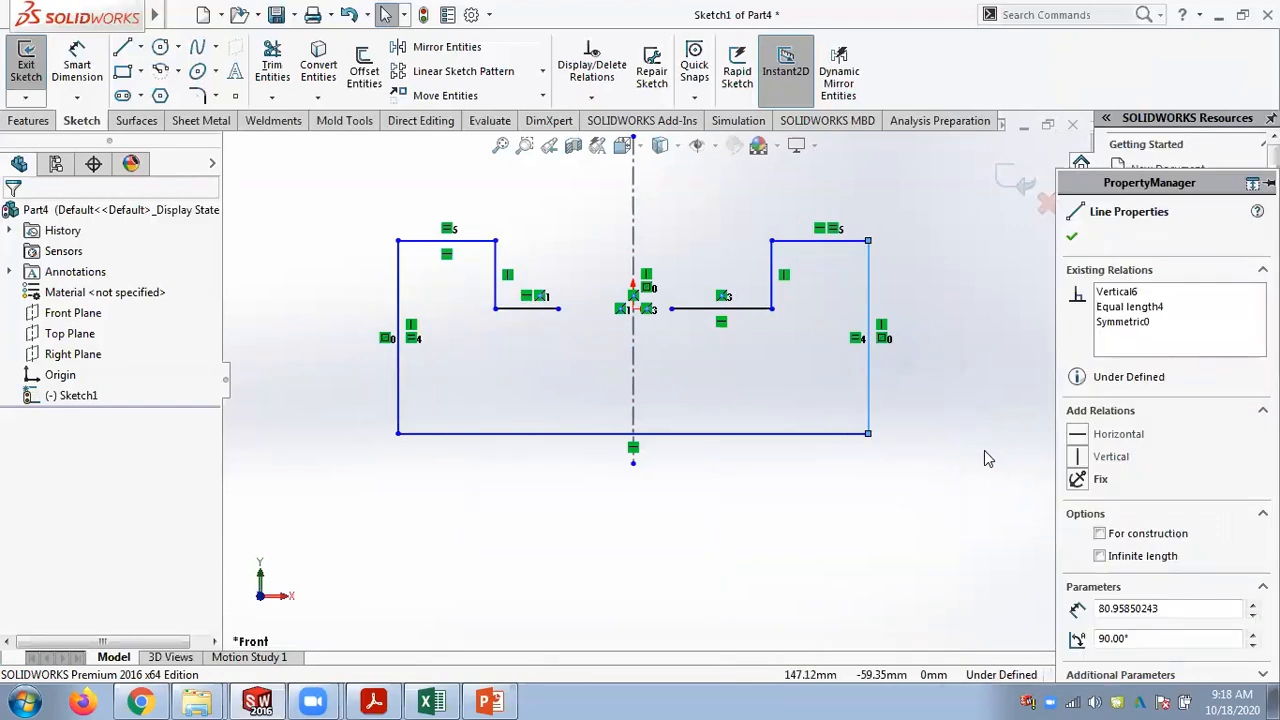
key(ctrl+z)
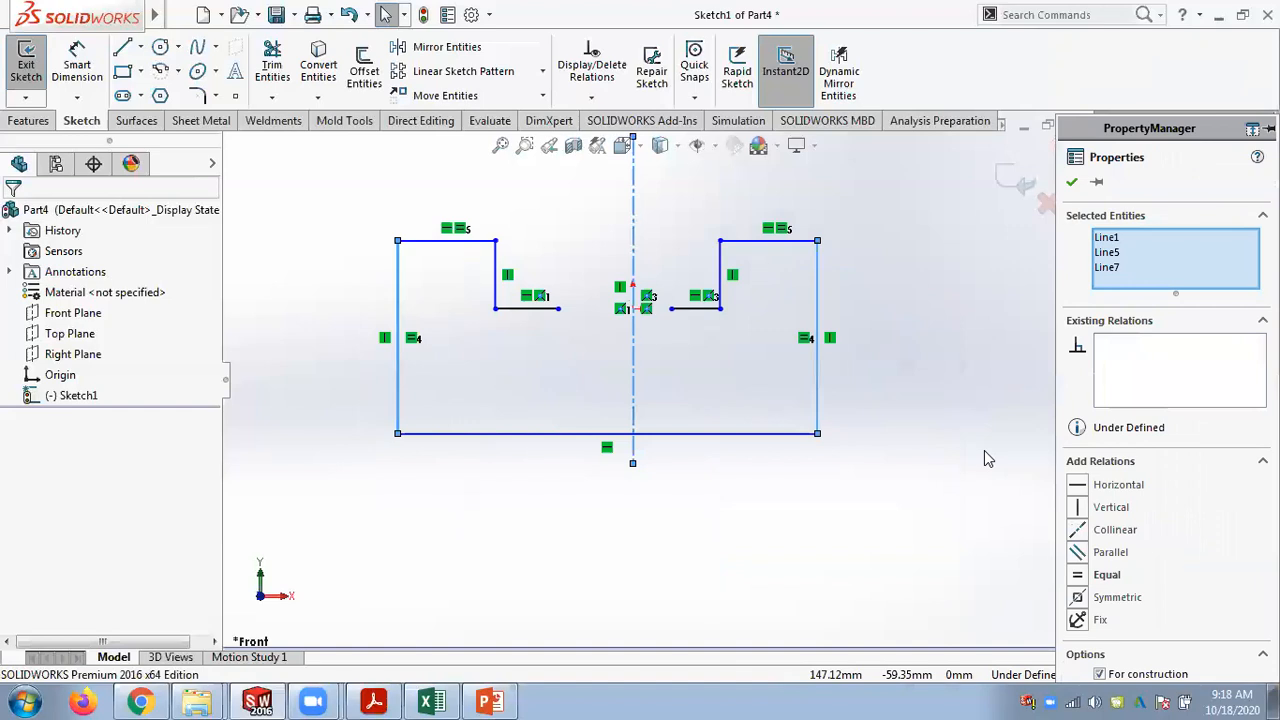
mouse_move(818, 375)
mouse_down()
mouse_move(889, 374)
mouse_move(800, 373)
mouse_move(891, 372)
mouse_move(820, 371)
mouse_move(855, 378)
mouse_move(842, 371)
mouse_up()
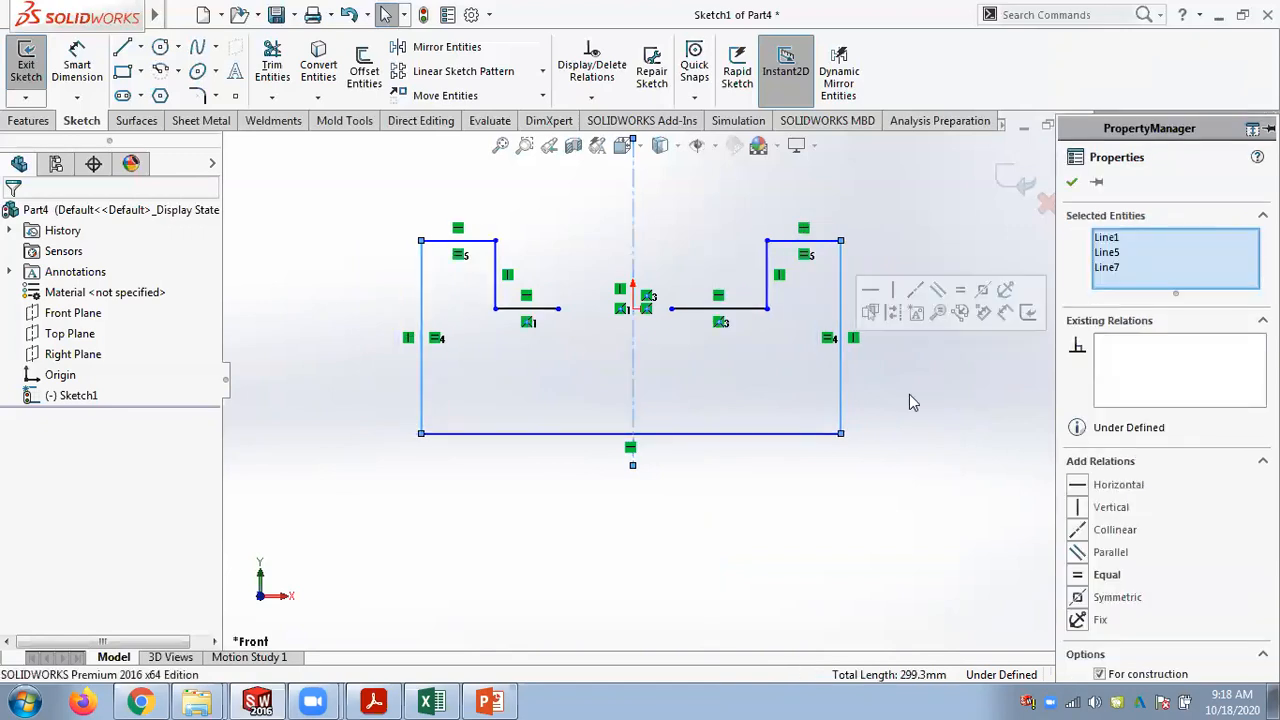
click(909, 394)
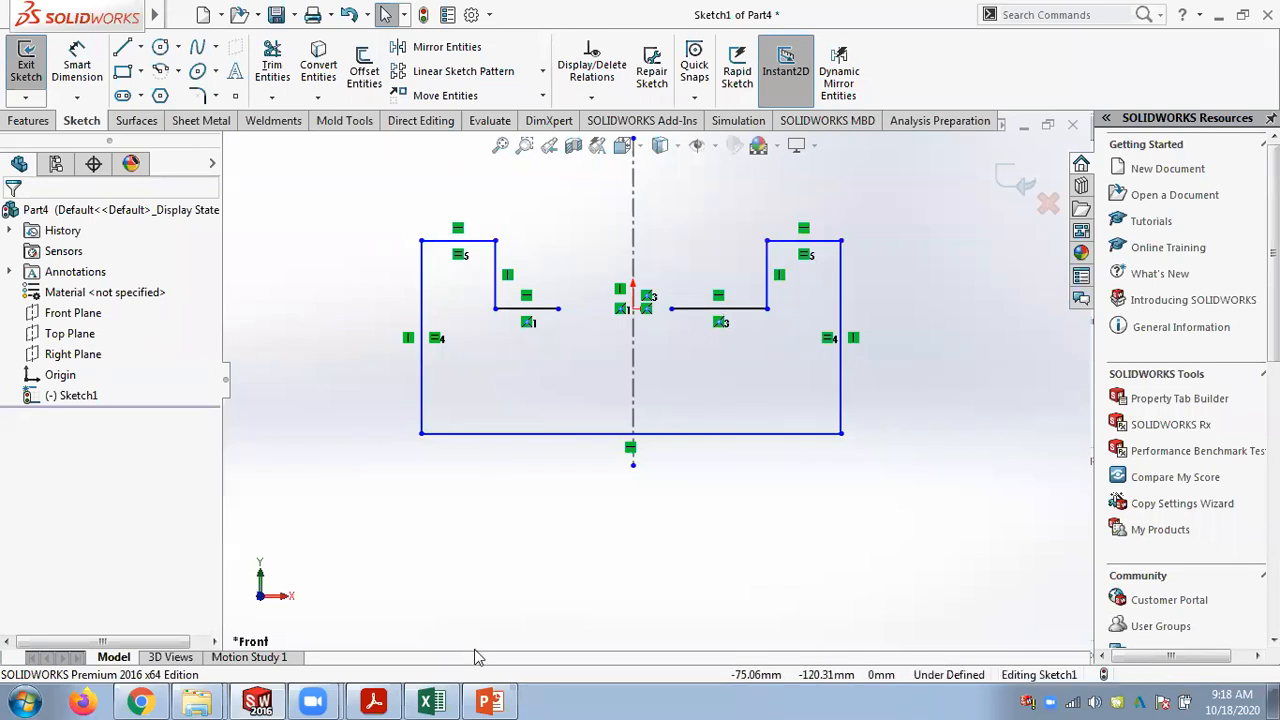
Check the Figure 58 sketch in PowerPoint, and make the two outer vertical edges symmetric about the vertical centerline in SOLIDWORKS.
mouse_move(484, 694)
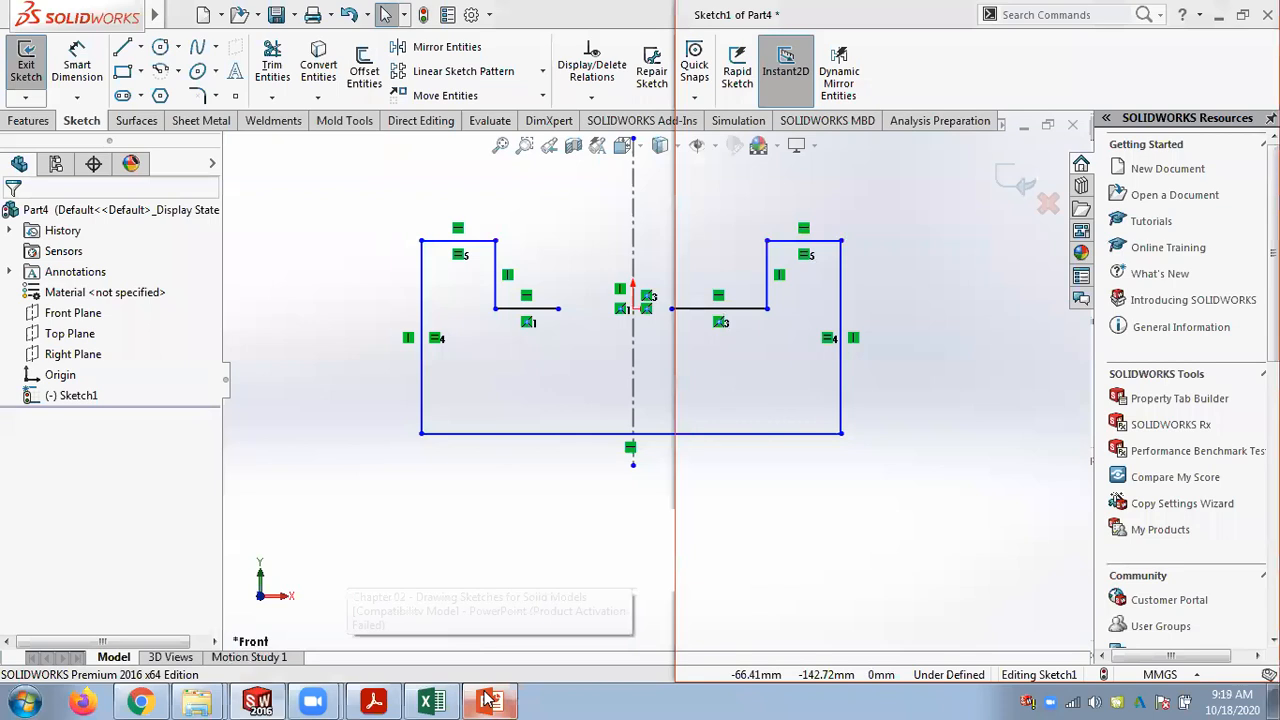
click(489, 700)
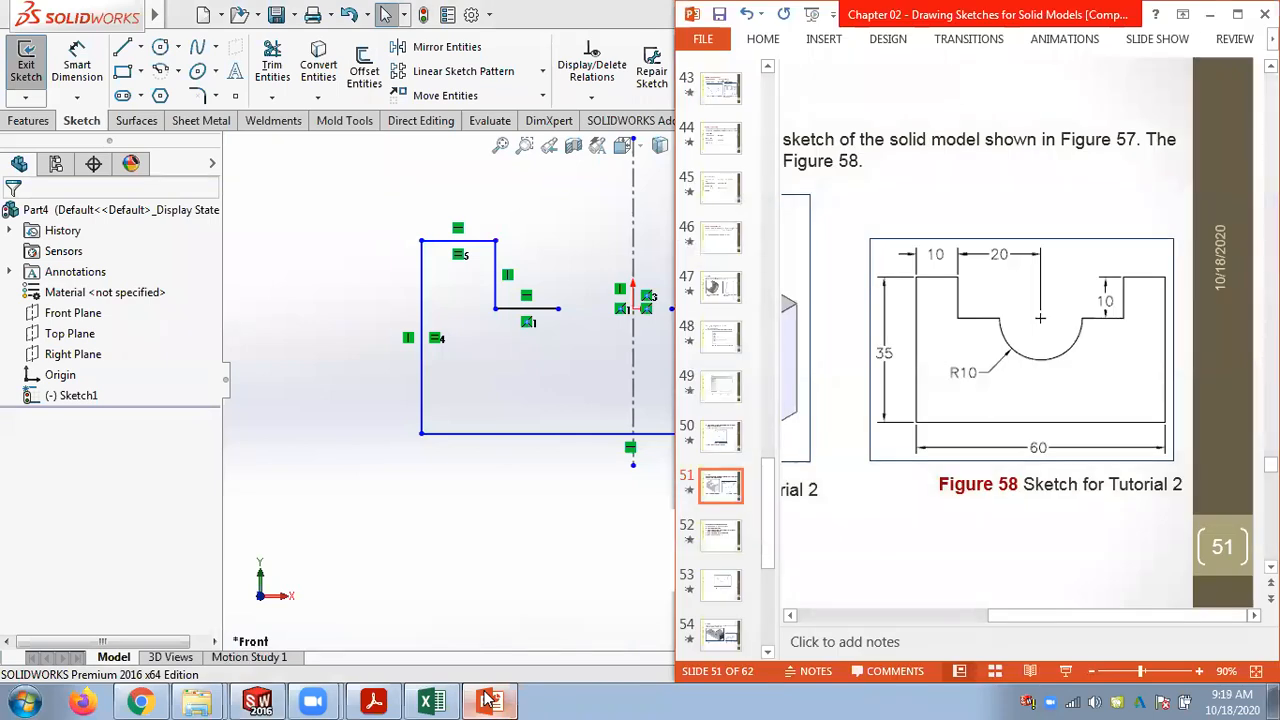
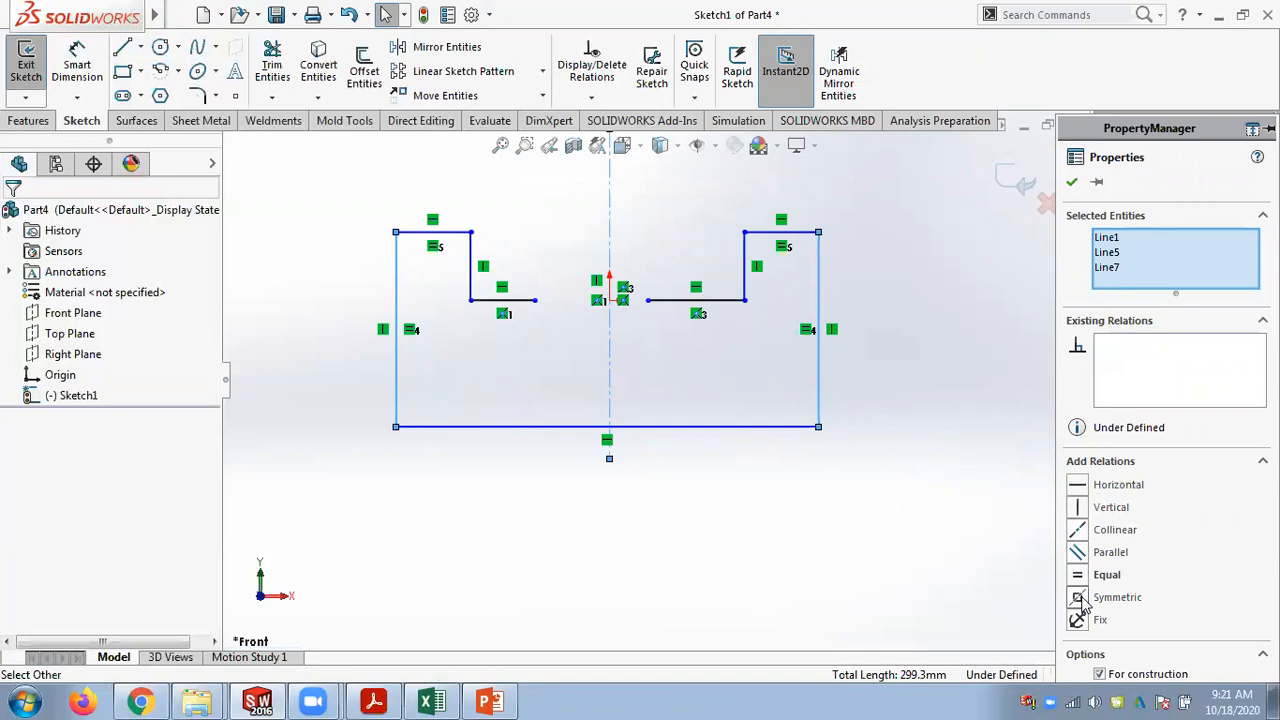
click(1078, 598)
click(937, 424)
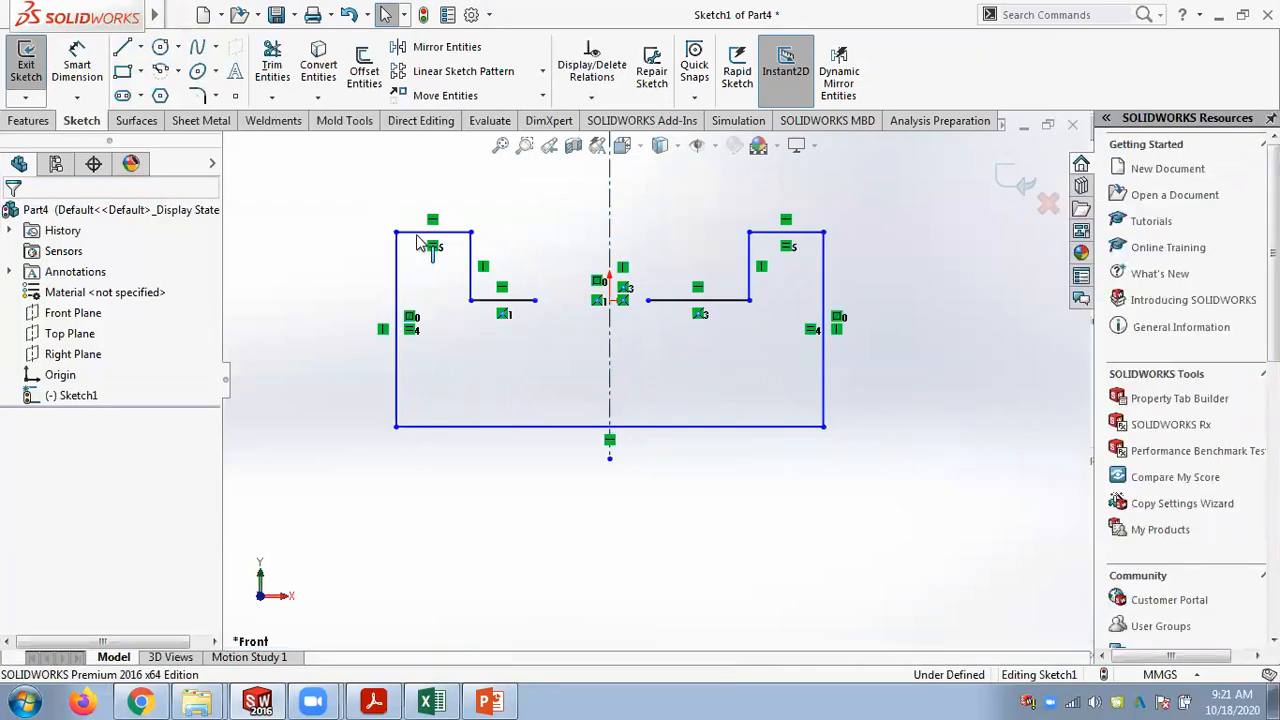
Make all six step edges on both sides equal in length, and test the relations by moving the right outer edge slightly.
ctrl+click(470, 279)
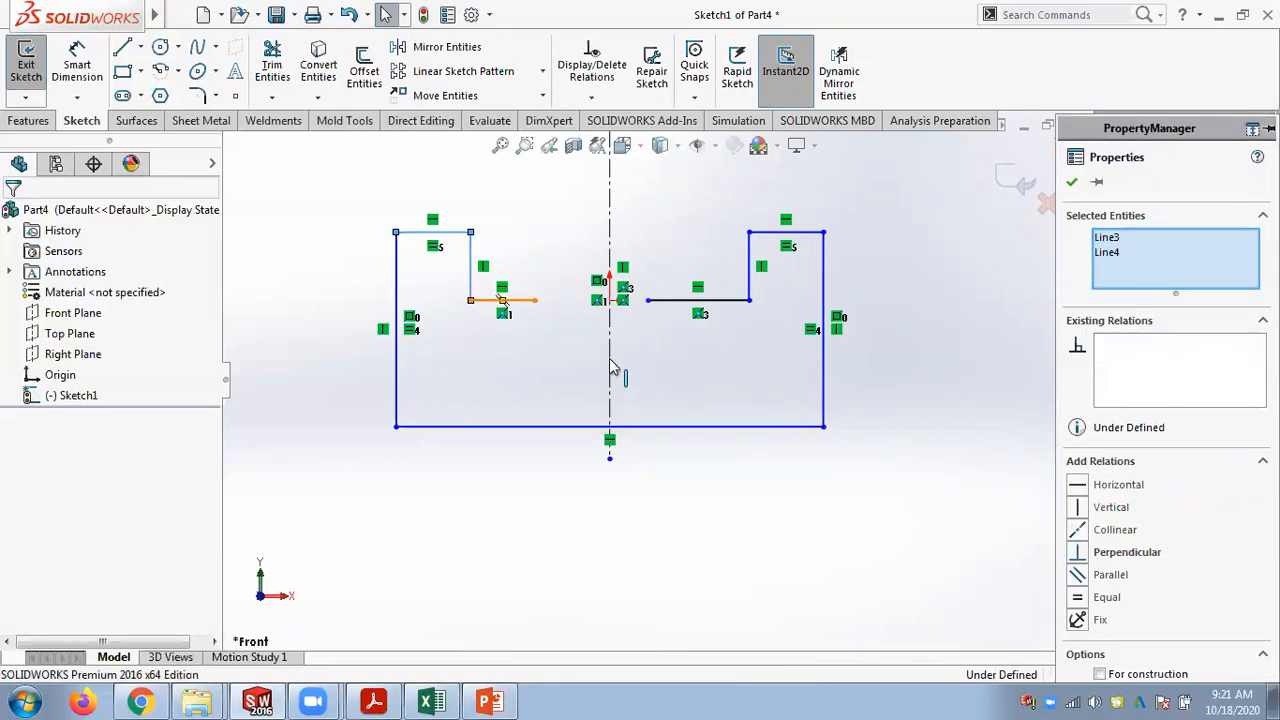
ctrl+click(728, 302)
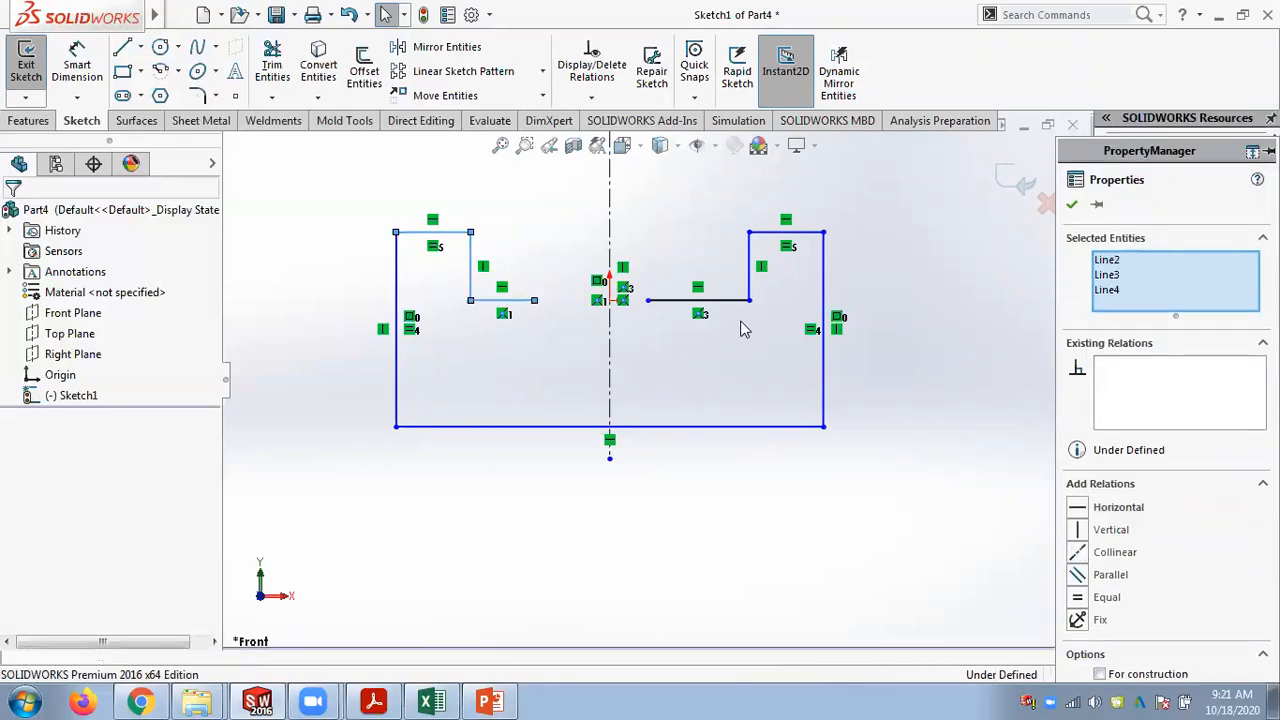
ctrl+click(750, 262)
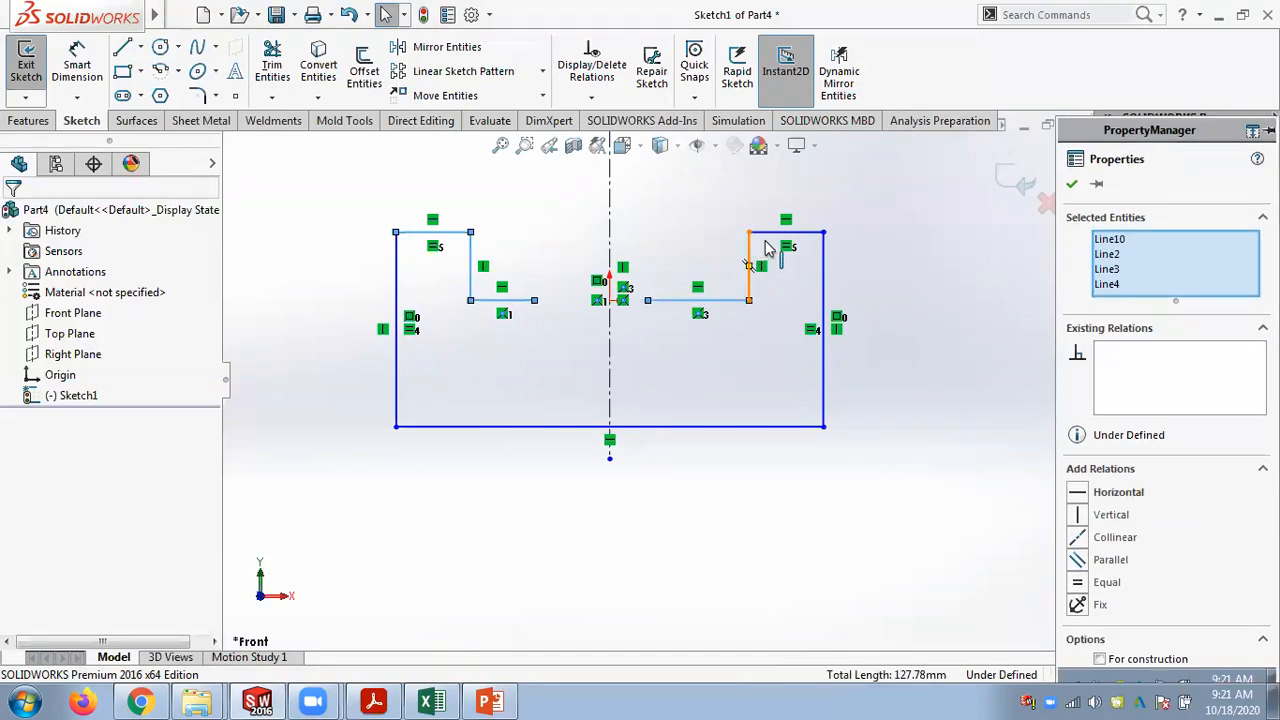
ctrl+click(768, 233)
ctrl+click(767, 233)
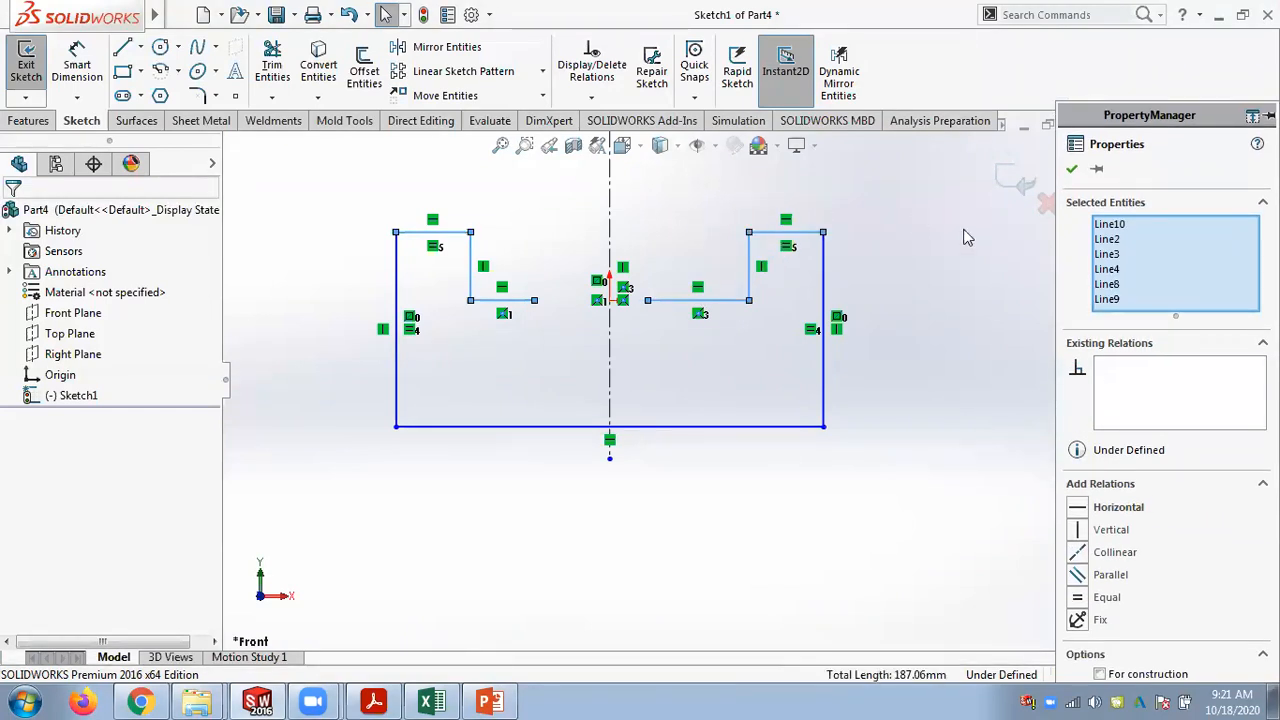
click(1078, 600)
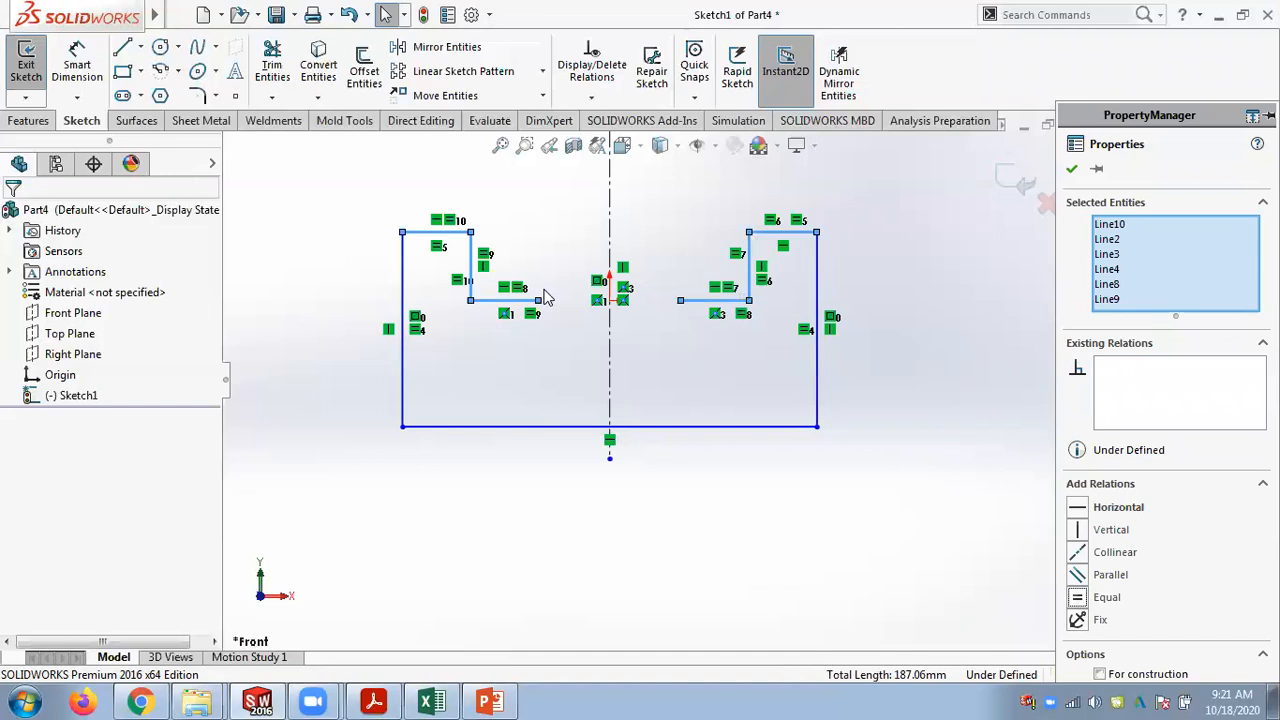
click(1069, 171)
mouse_move(815, 393)
mouse_down()
mouse_move(874, 397)
mouse_move(818, 405)
mouse_up()
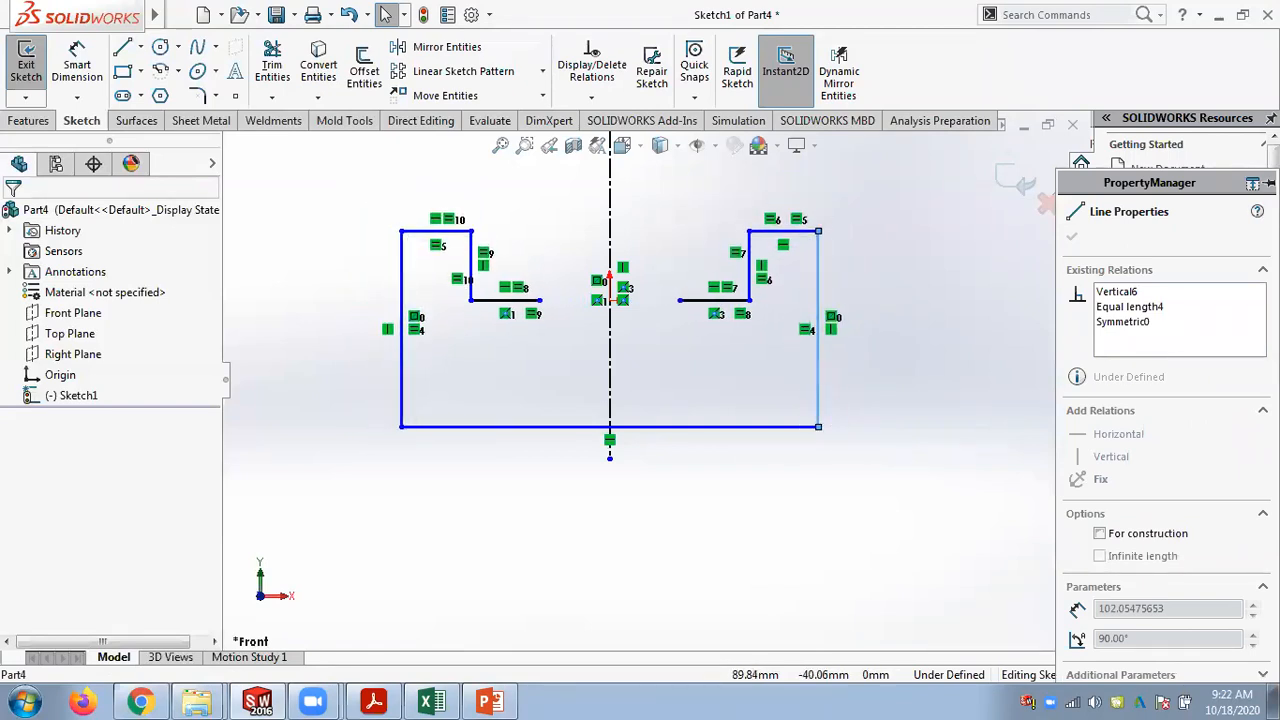
click(733, 485)
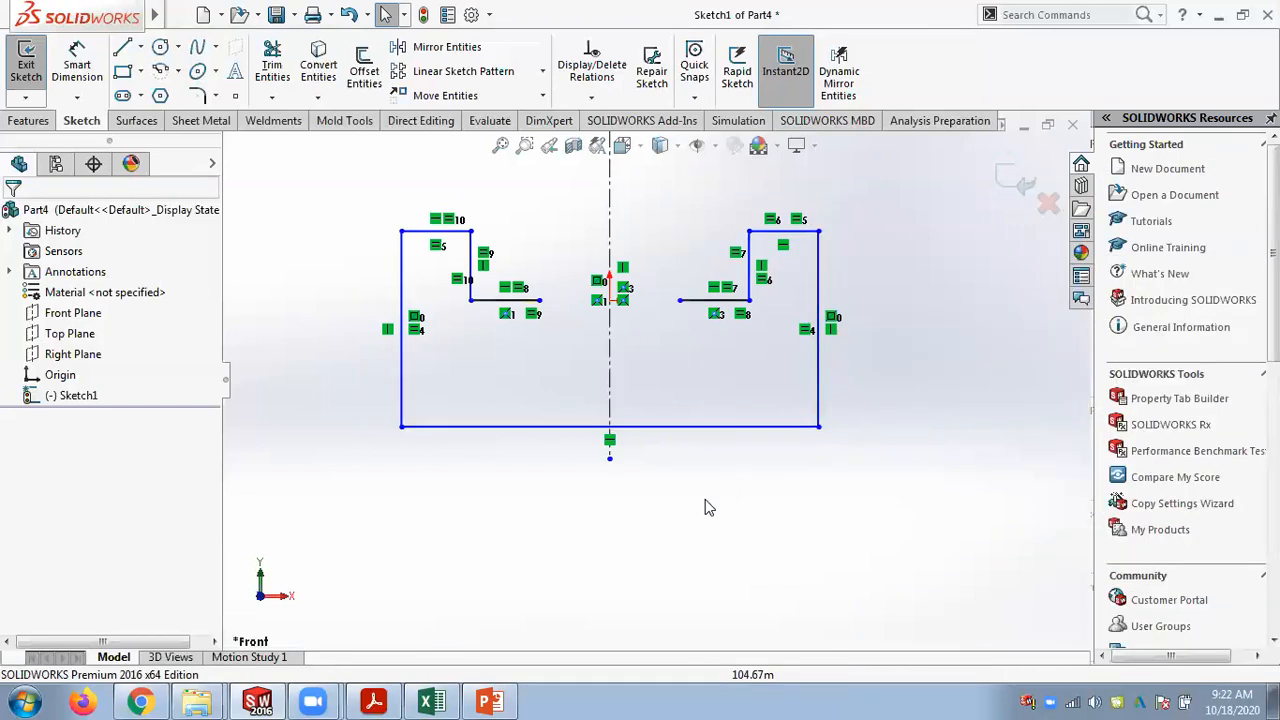
Check the Figure 58 dimensions in PowerPoint, and dimension the sketch's bottom edge as 60 mm in SOLIDWORKS.
click(489, 702)
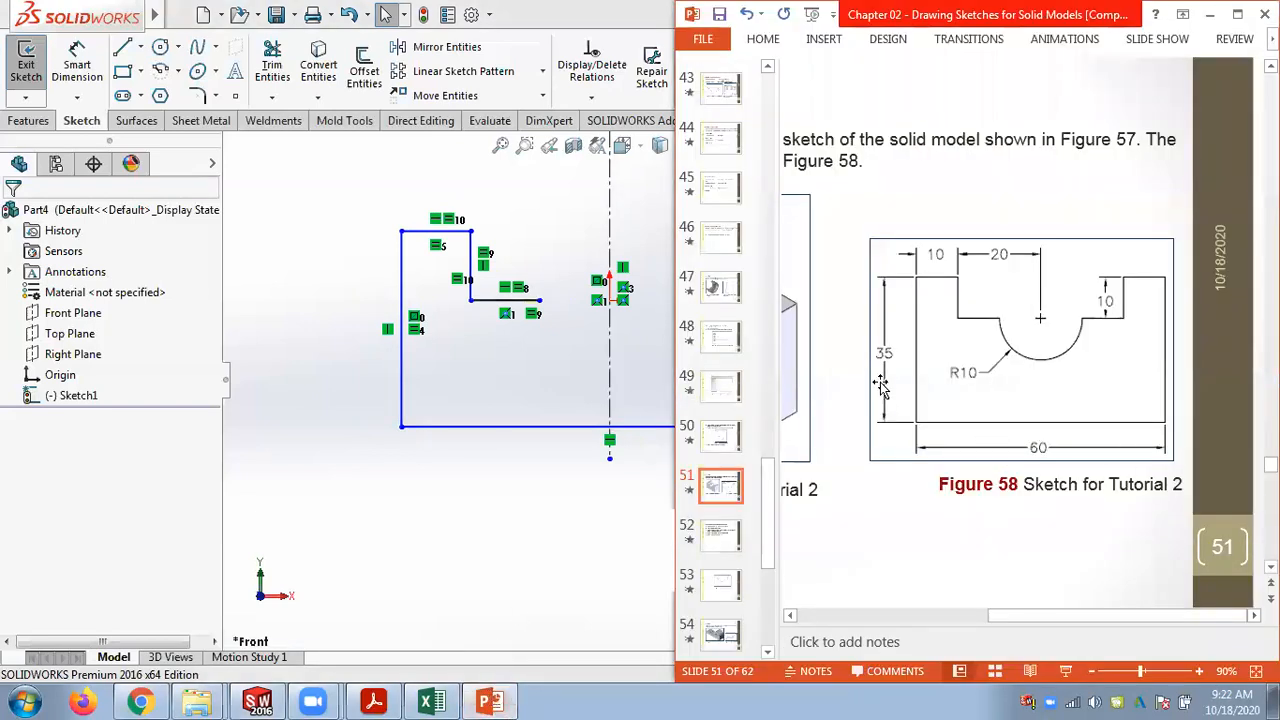
click(470, 468)
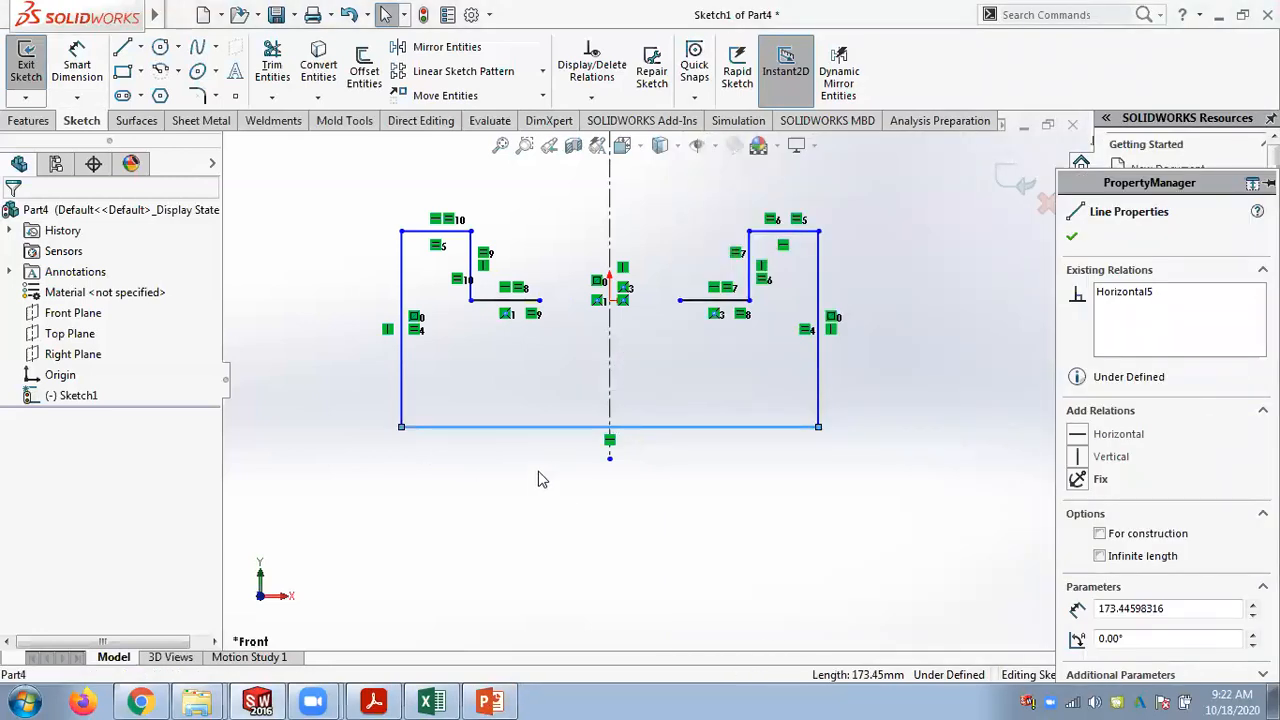
click(83, 70)
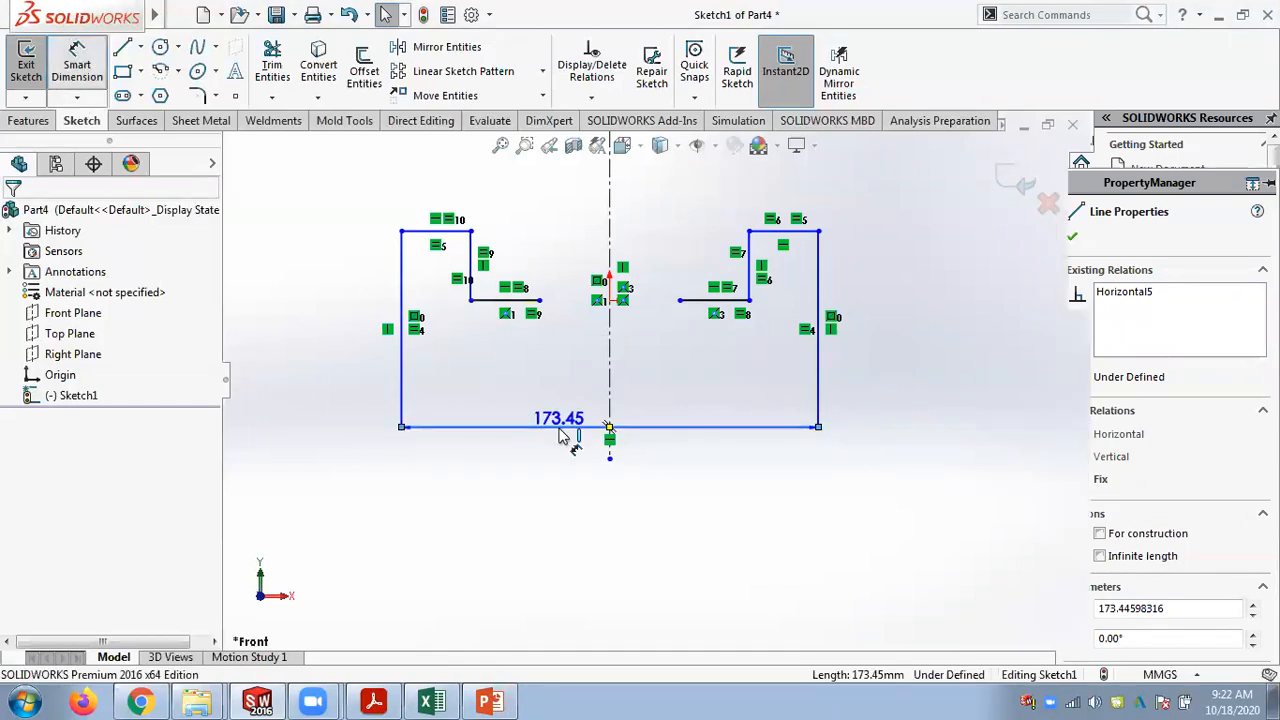
click(563, 476)
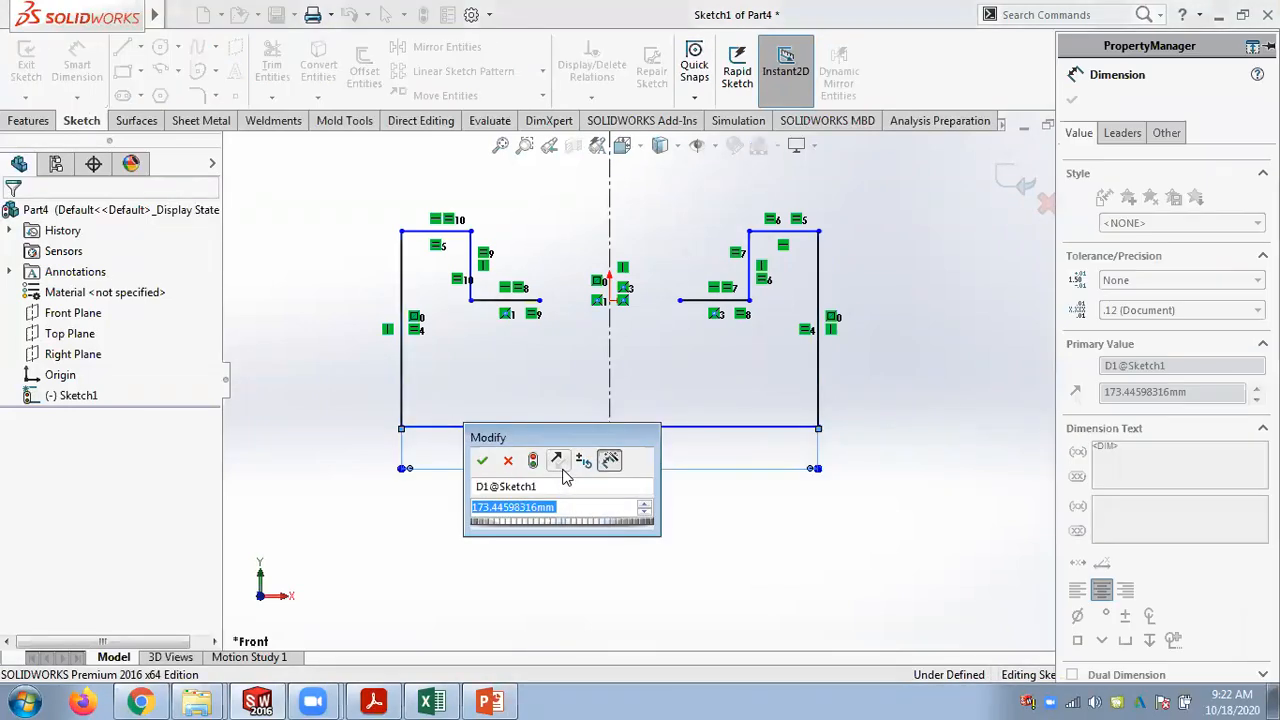
text(60)
key(Return)
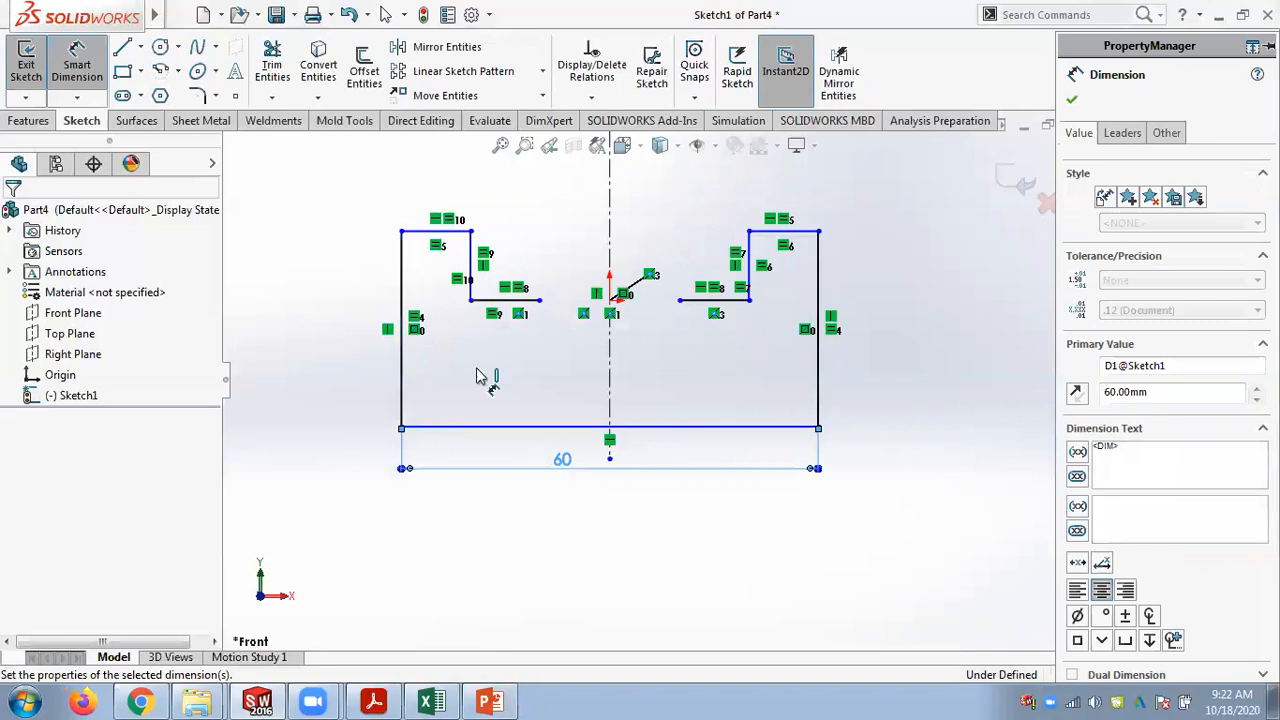
Dimension the sketch's left outer vertical edge as 35 mm.
click(401, 366)
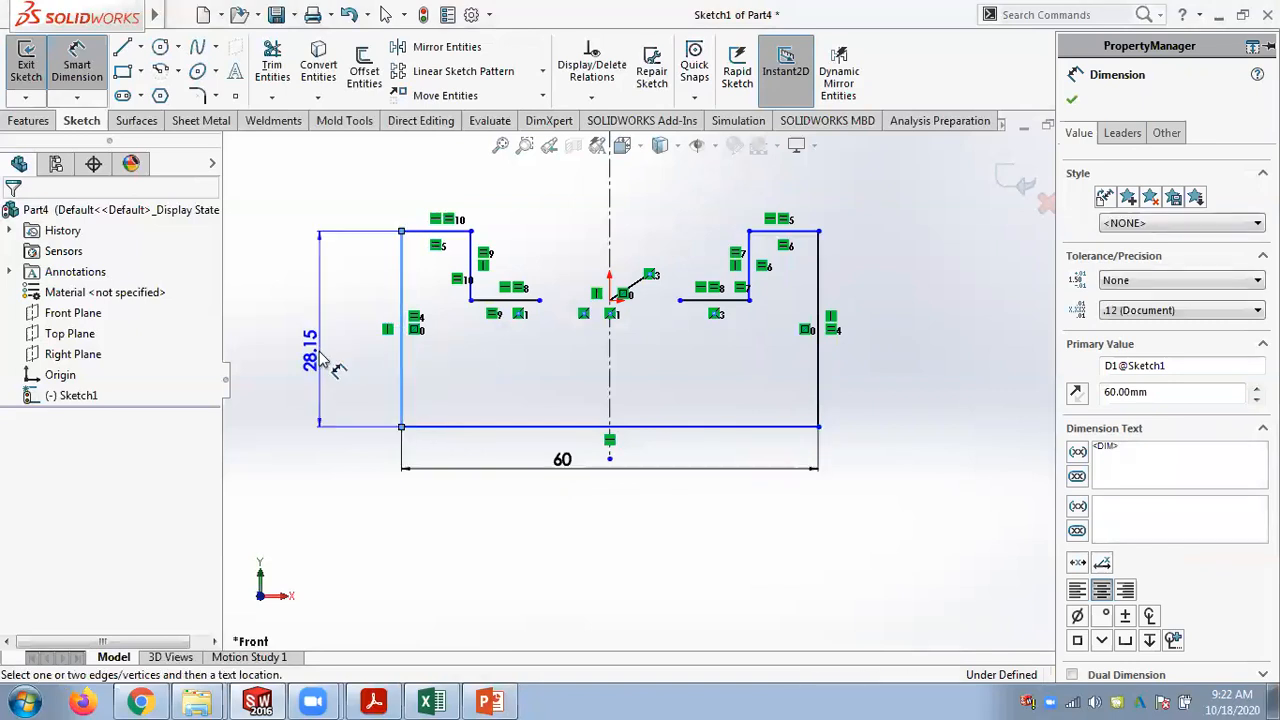
click(322, 360)
text(35)
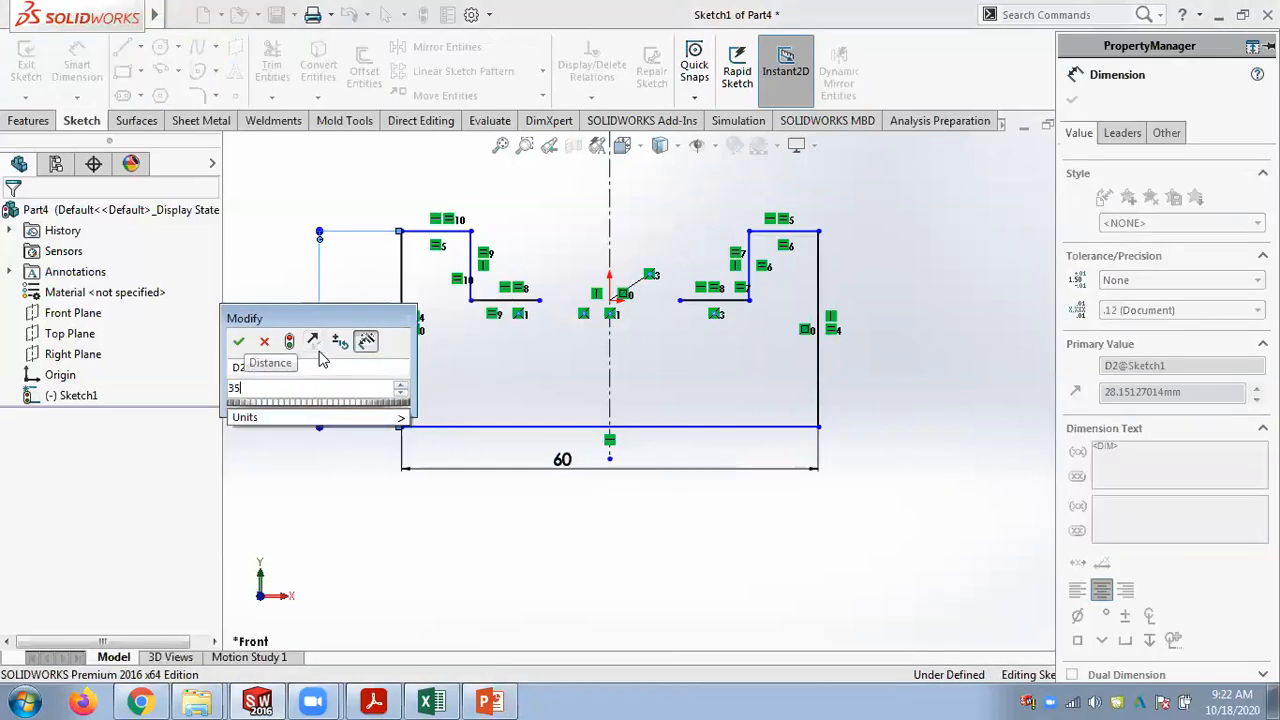
key(Return)
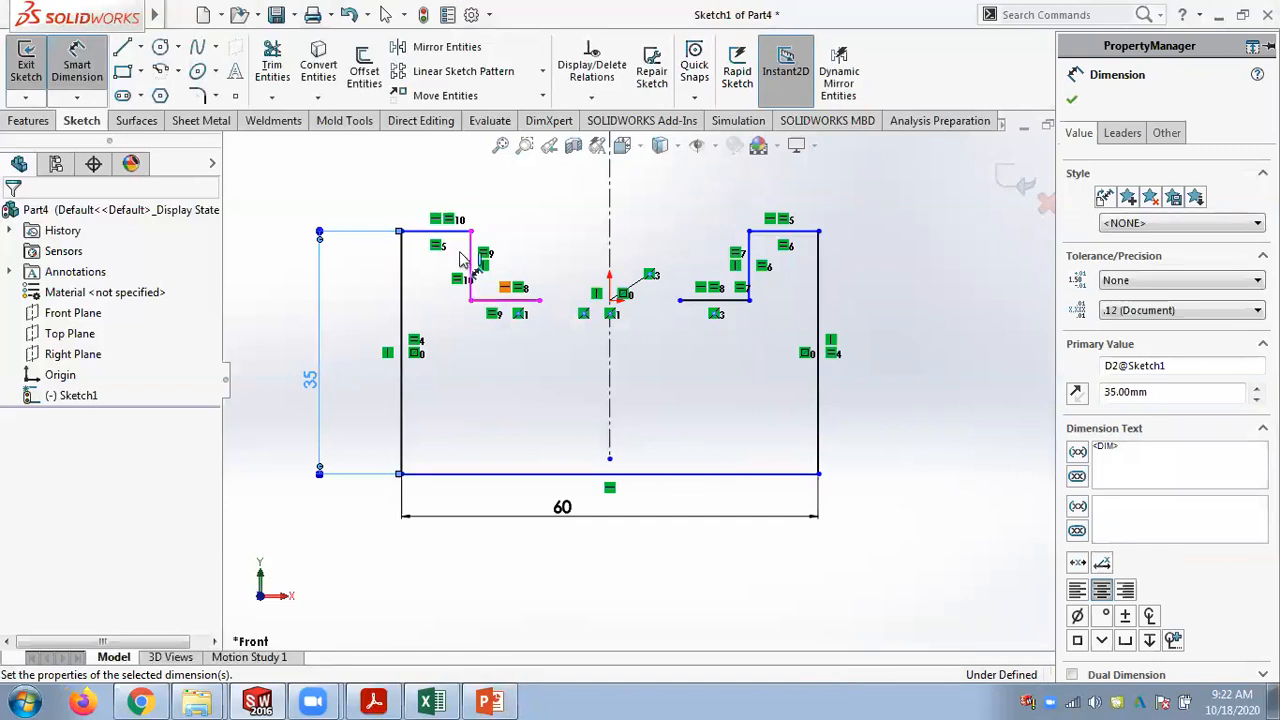
Dimension the upper-left horizontal step edge as 10 mm and end dimensioning.
click(430, 231)
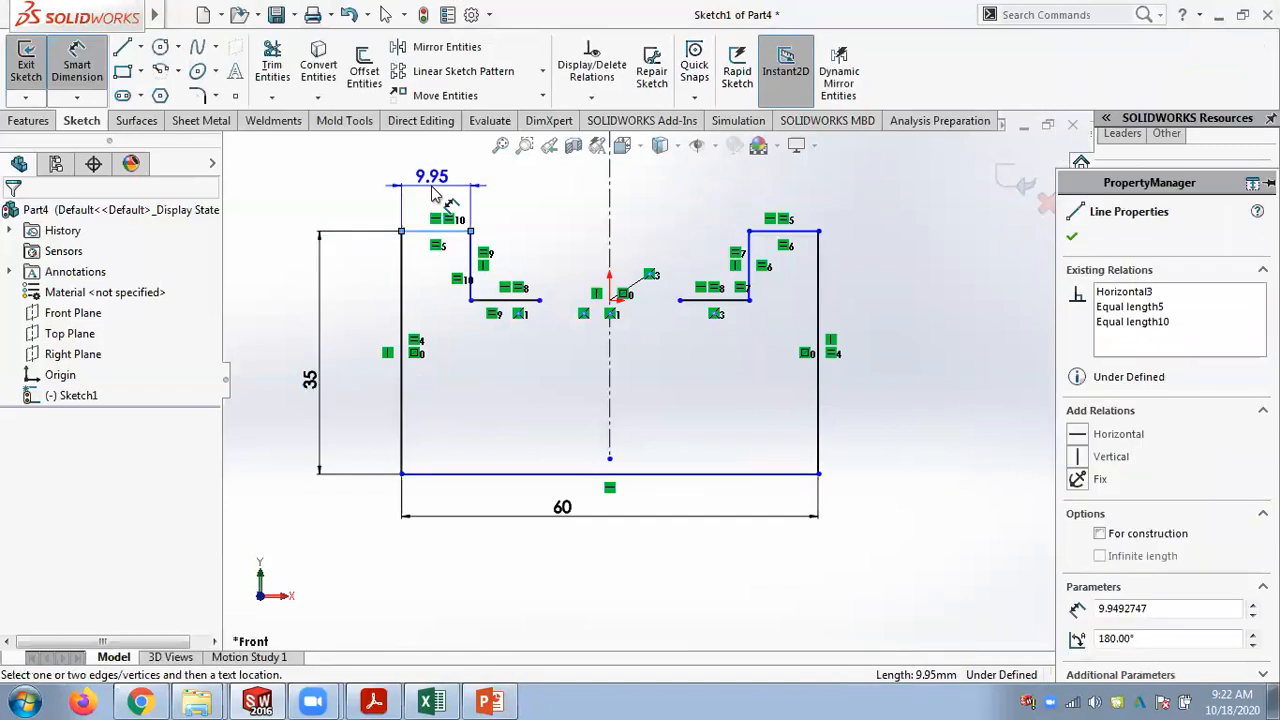
click(435, 195)
text(10)
key(Return)
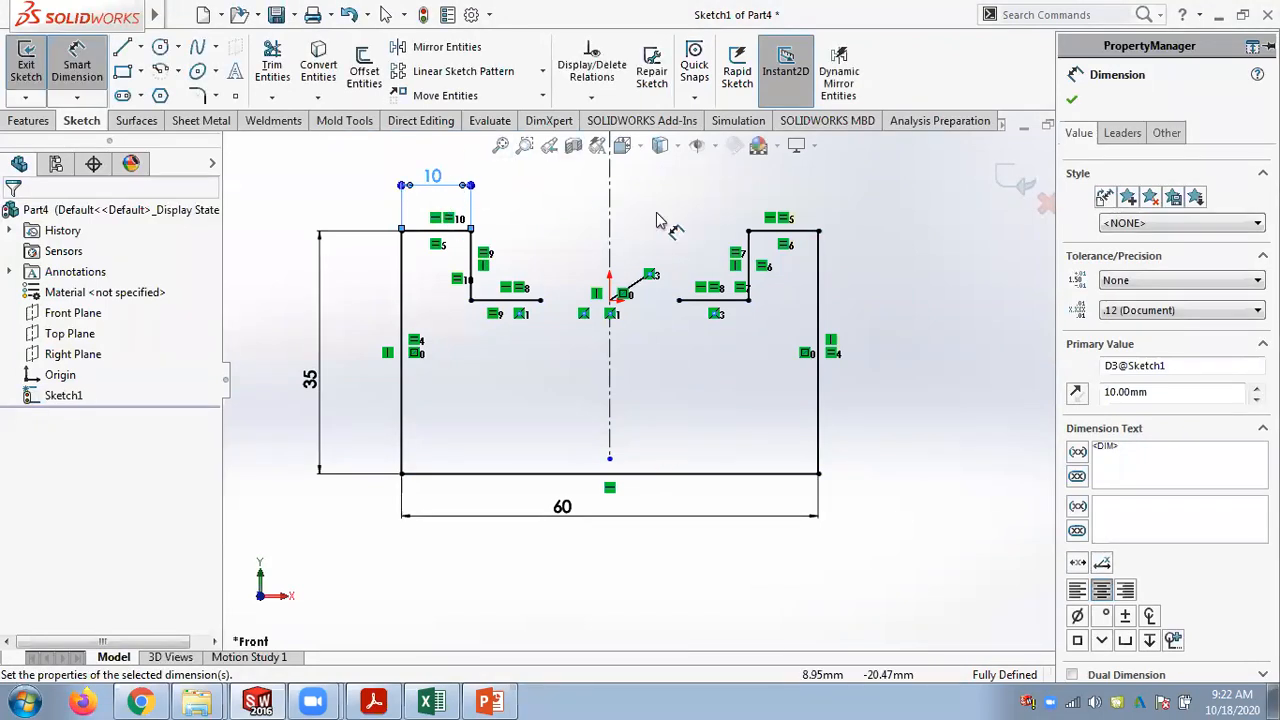
key(Escape)
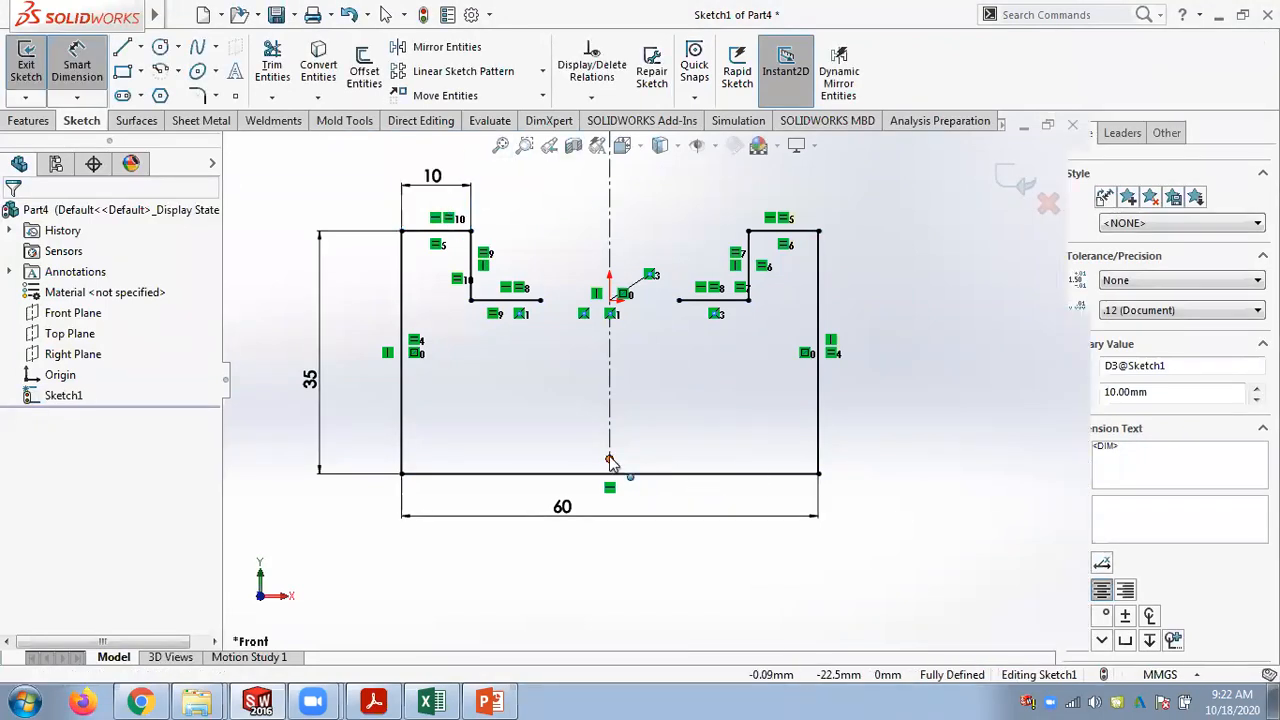
Extend the vertical centerline's lower endpoint below the sketch's bottom edge, and fix the centerline's upper endpoint in place.
drag(610, 459, 610, 537)
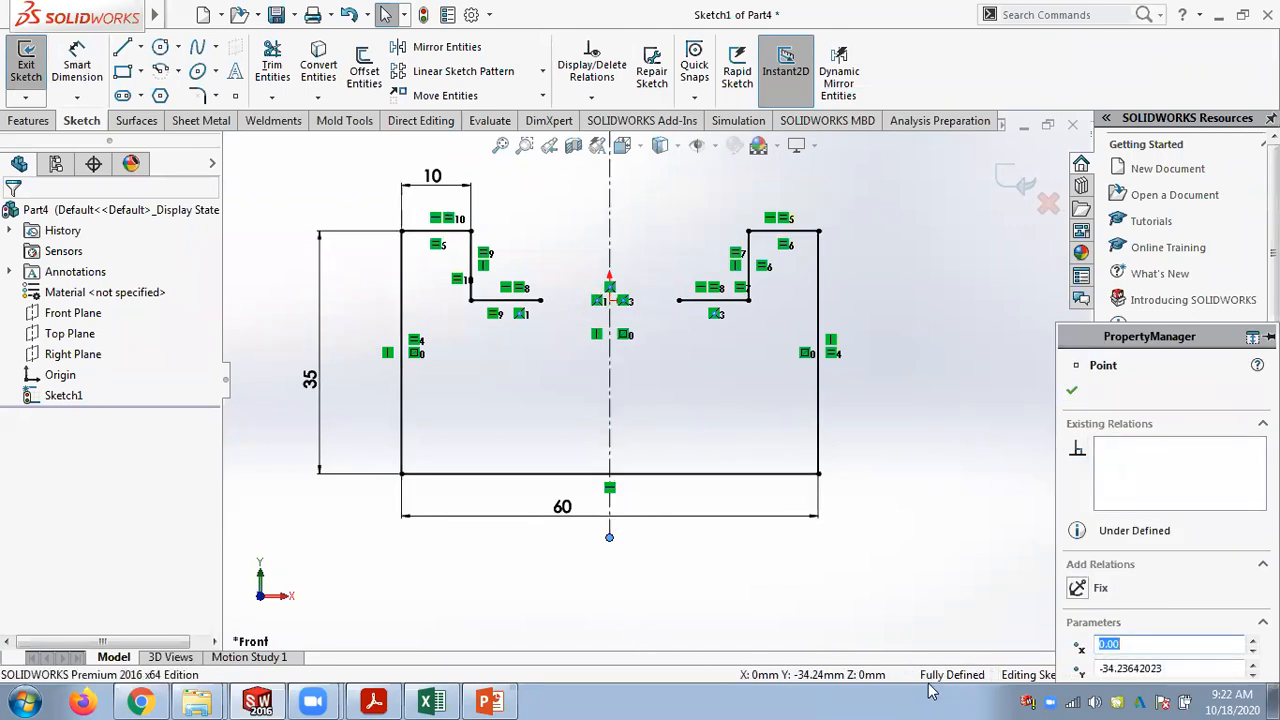
key(Escape)
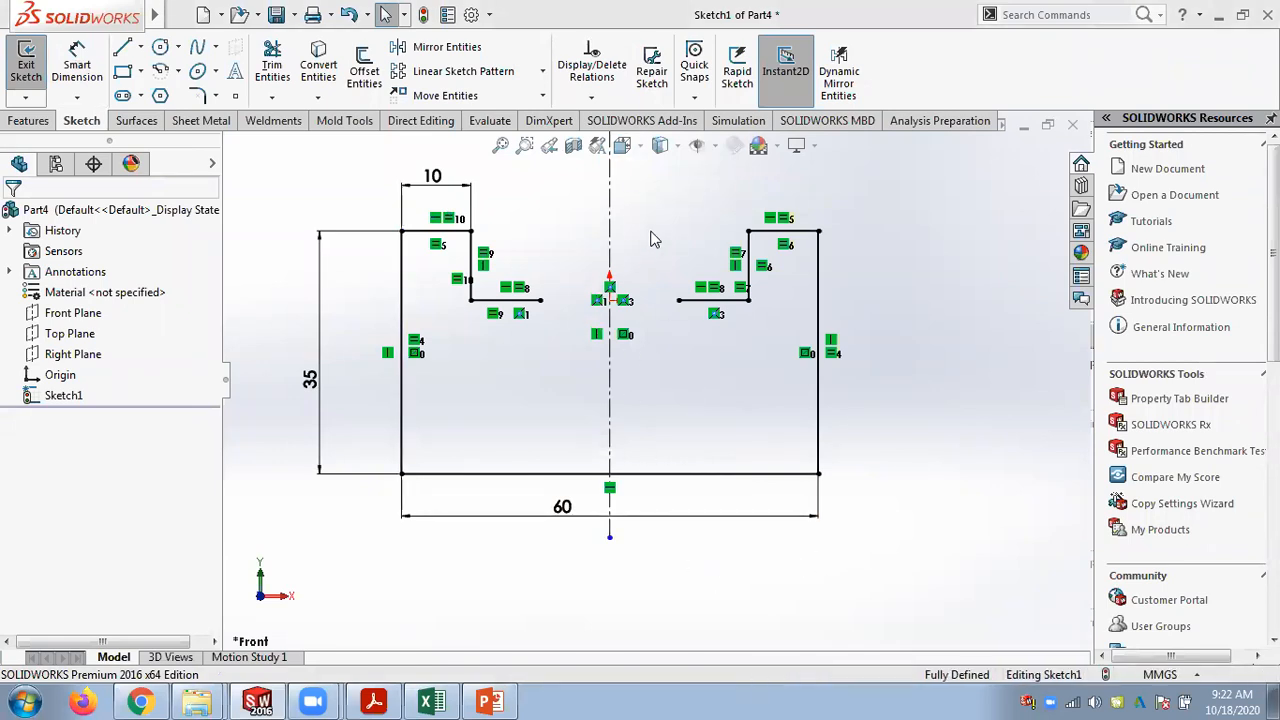
scroll(652, 236, up, 3)
scroll(643, 238, down, 3)
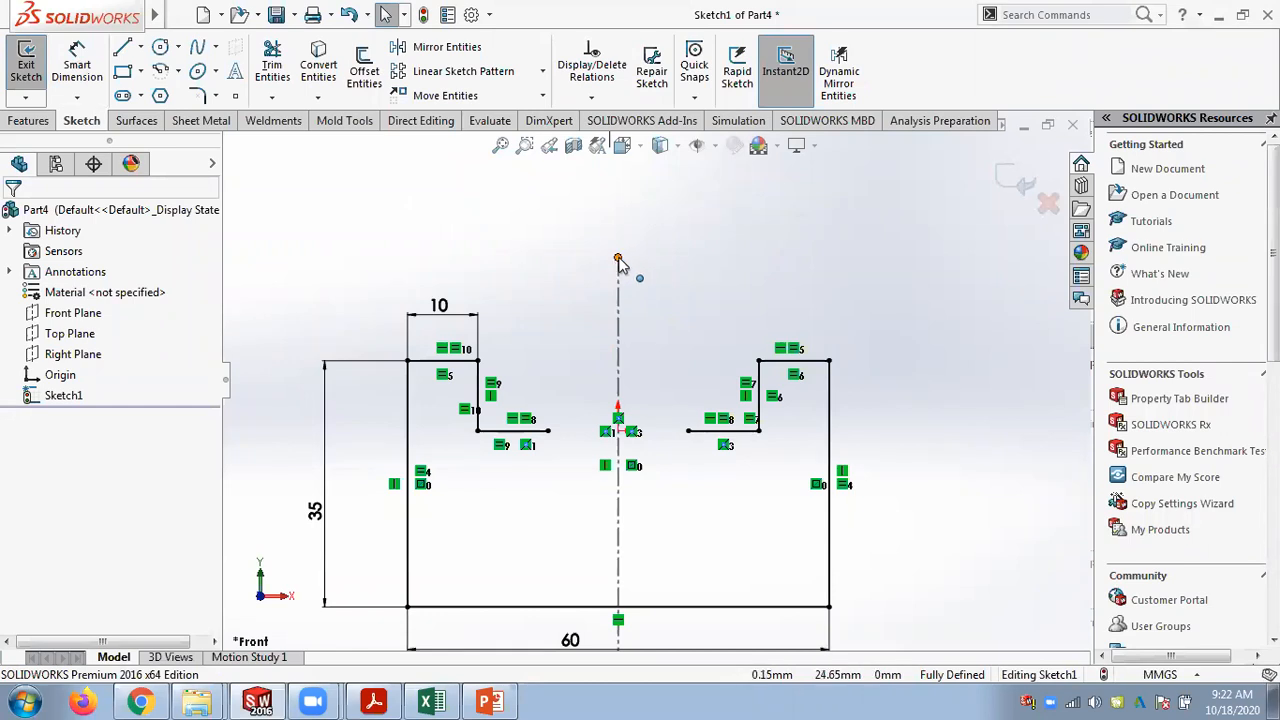
click(618, 260)
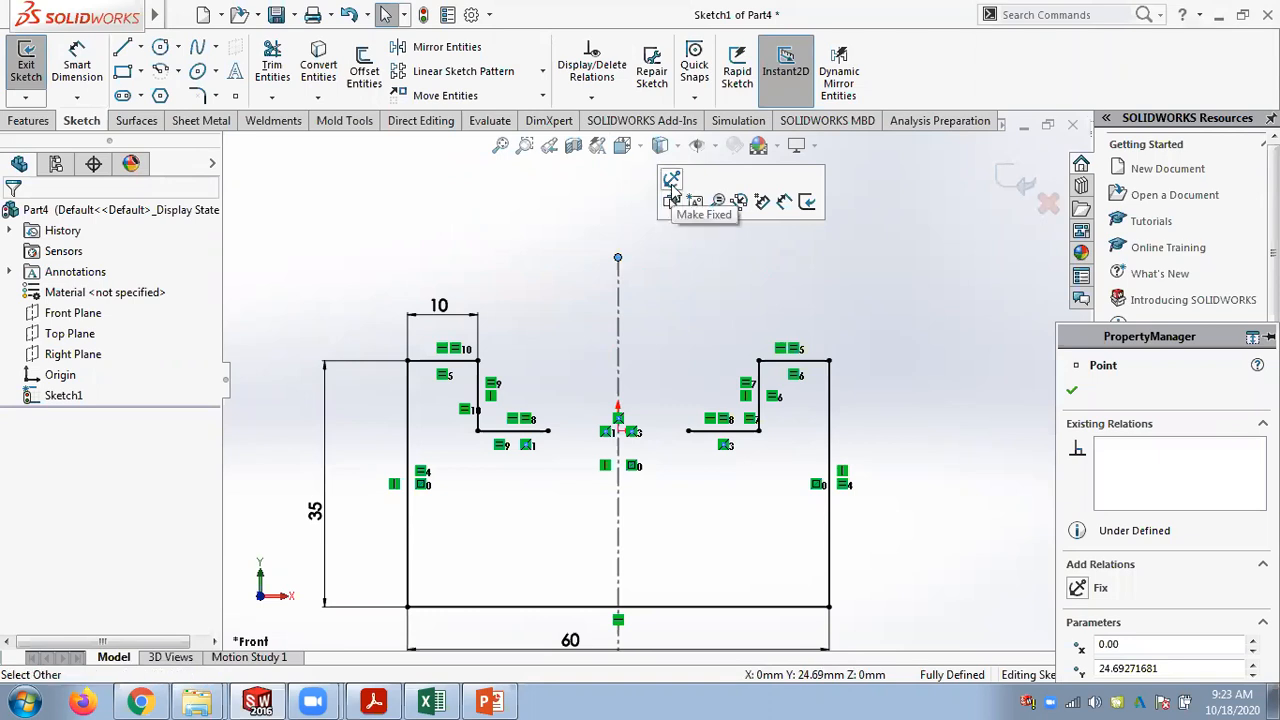
click(645, 269)
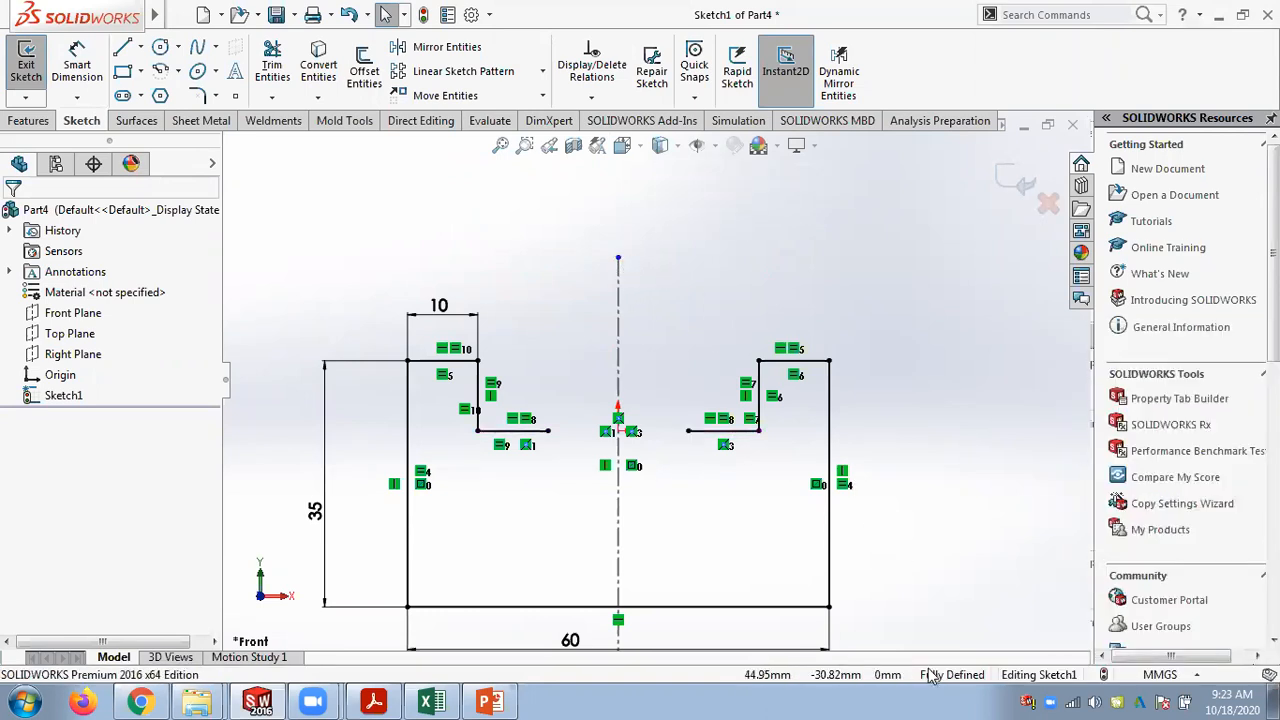
click(618, 259)
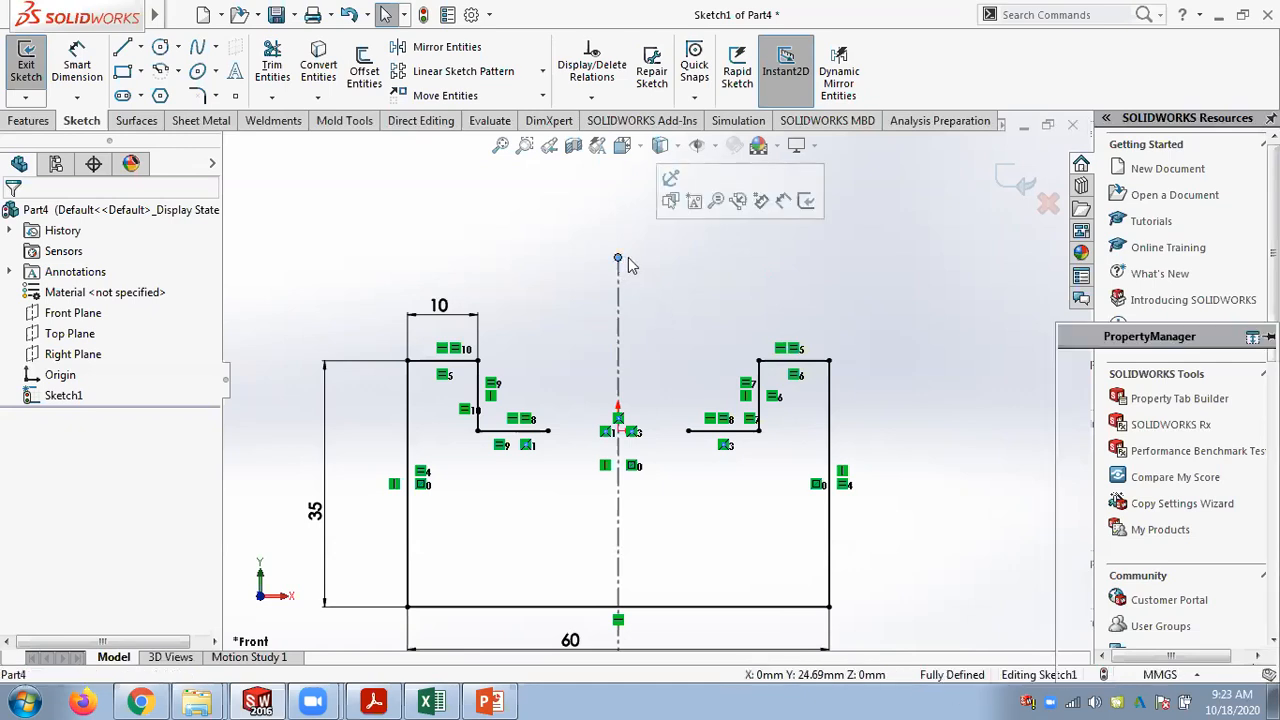
click(670, 180)
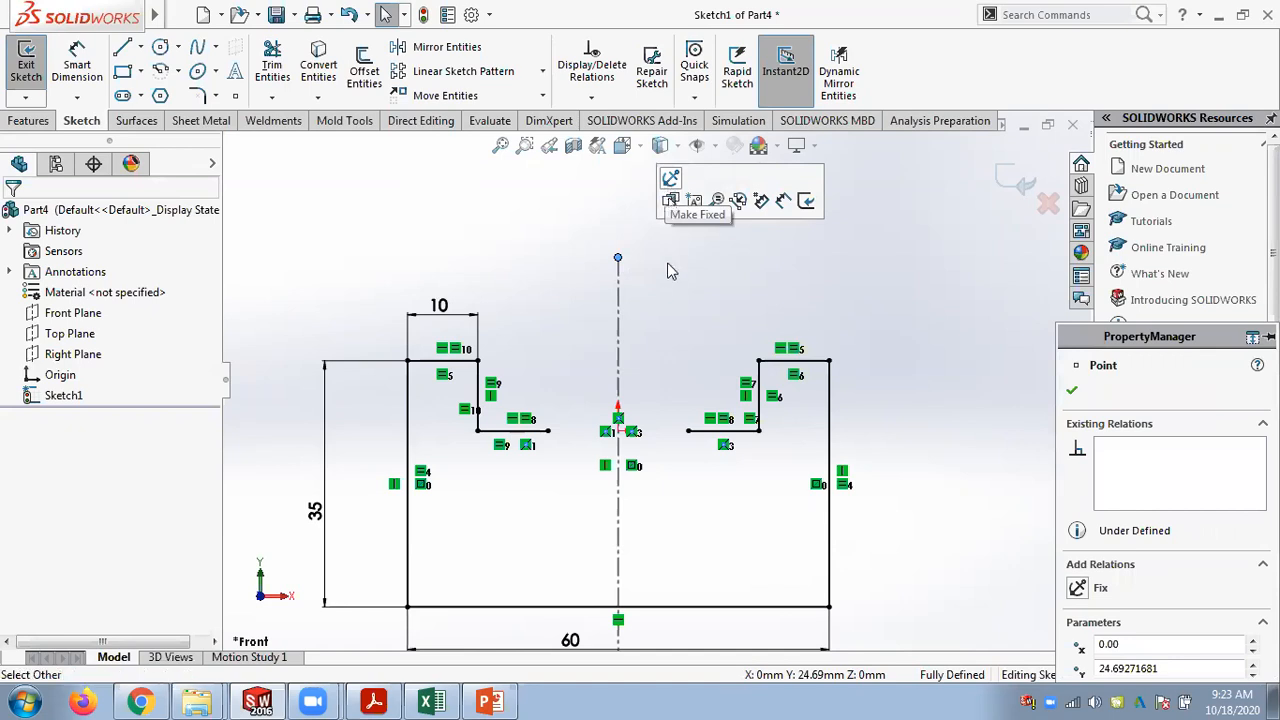
click(667, 272)
Fix the vertical centerline's lower endpoint in place.
scroll(658, 300, up, 3)
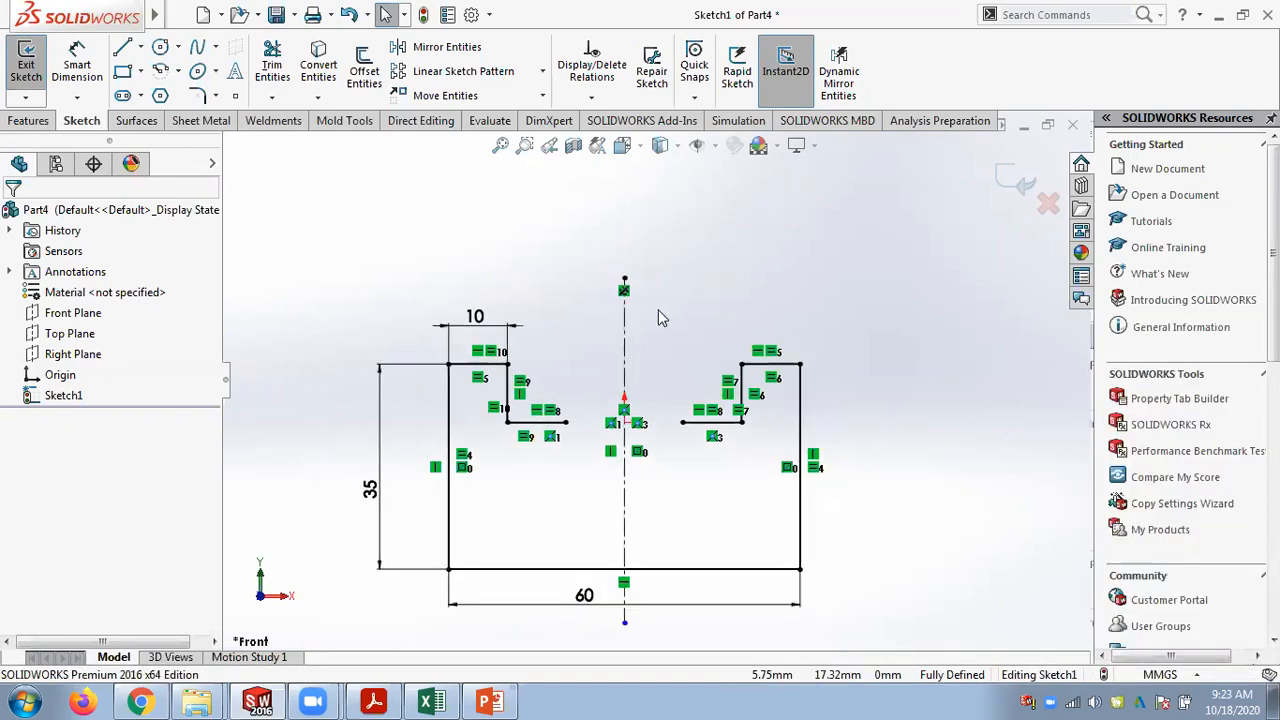
scroll(640, 545, down, 3)
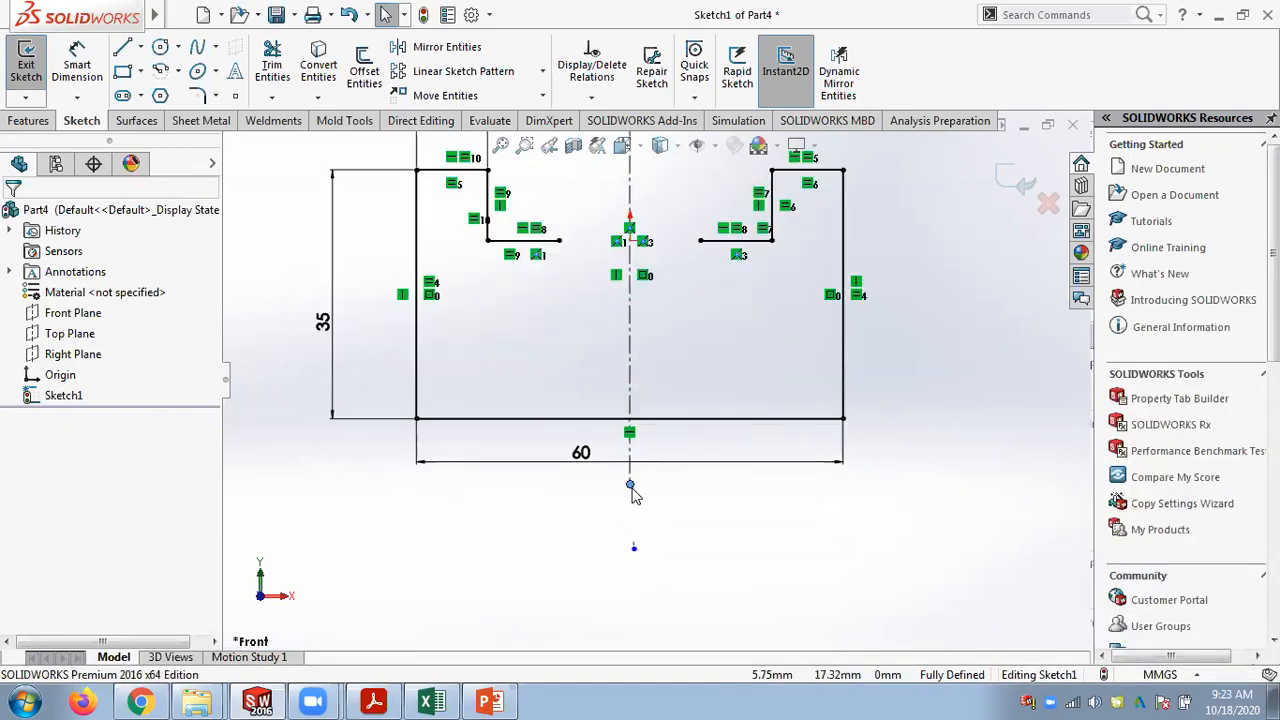
click(630, 486)
click(682, 420)
click(675, 499)
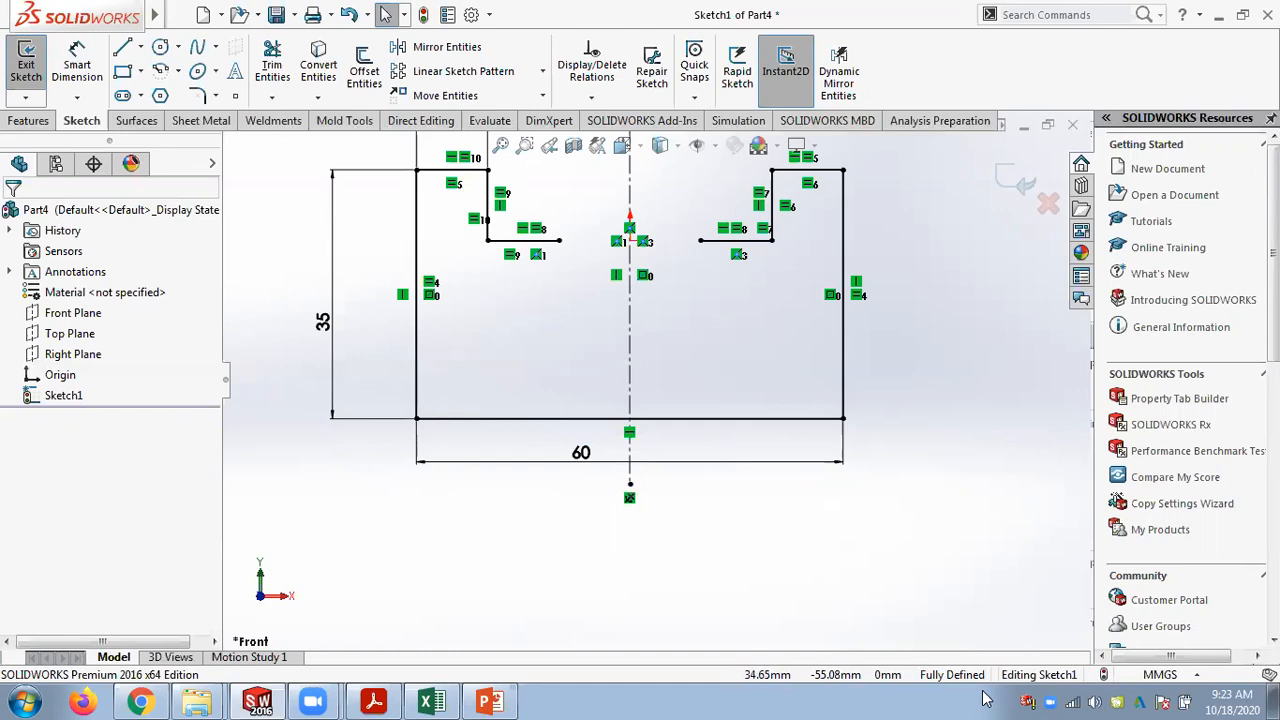
scroll(943, 353, up, 3)
scroll(699, 204, down, 3)
scroll(699, 222, down, 1)
scroll(657, 374, up, 1)
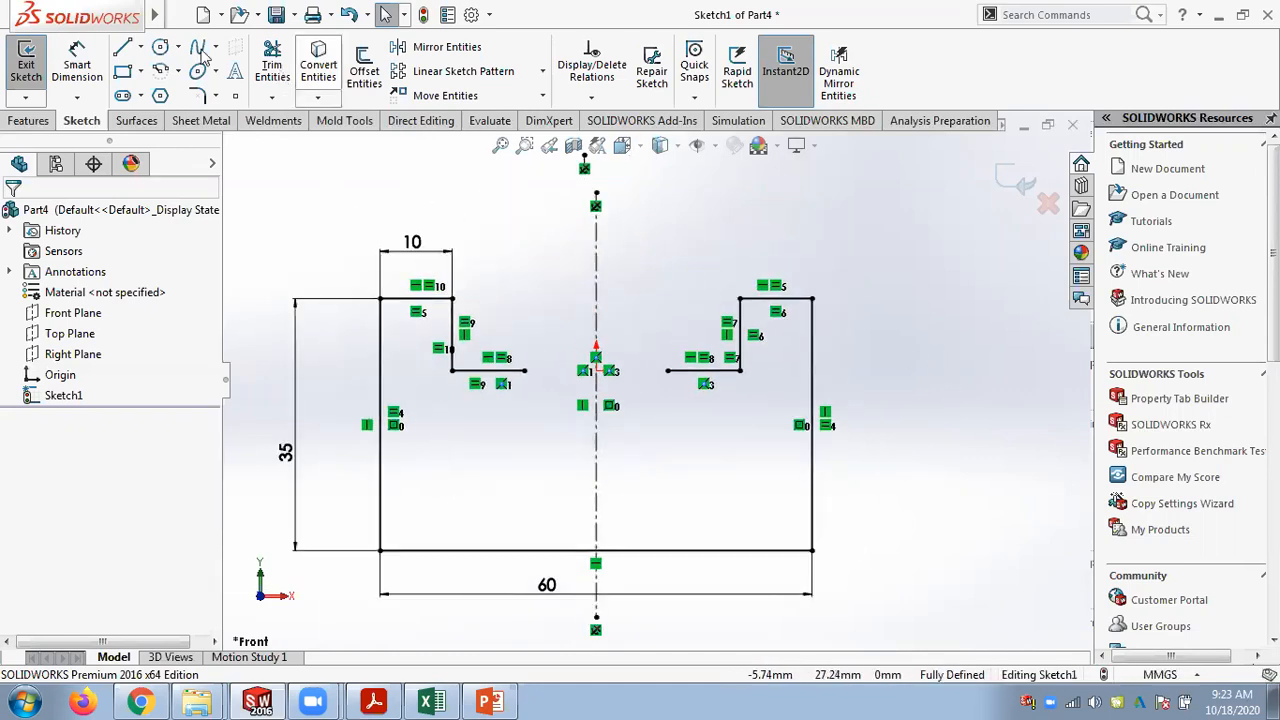
Try a redundant driving dimension on the left vertical step edge, and undo it.
click(77, 62)
click(463, 325)
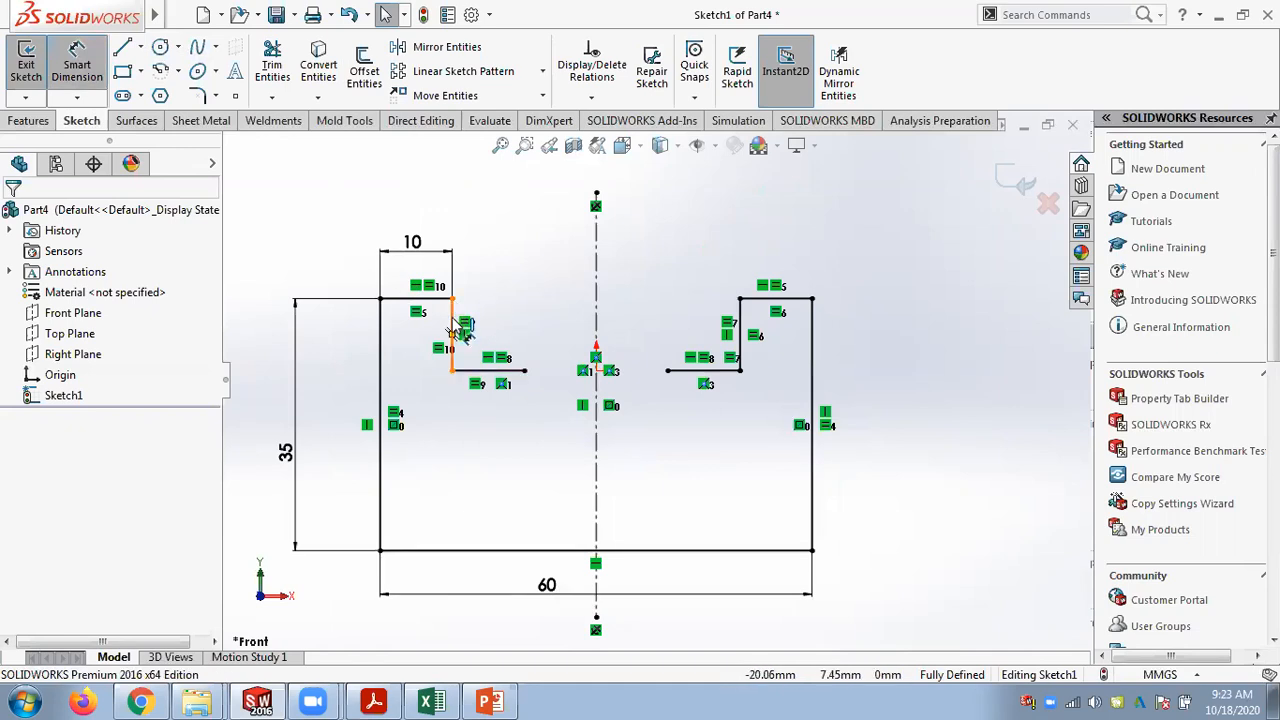
click(515, 332)
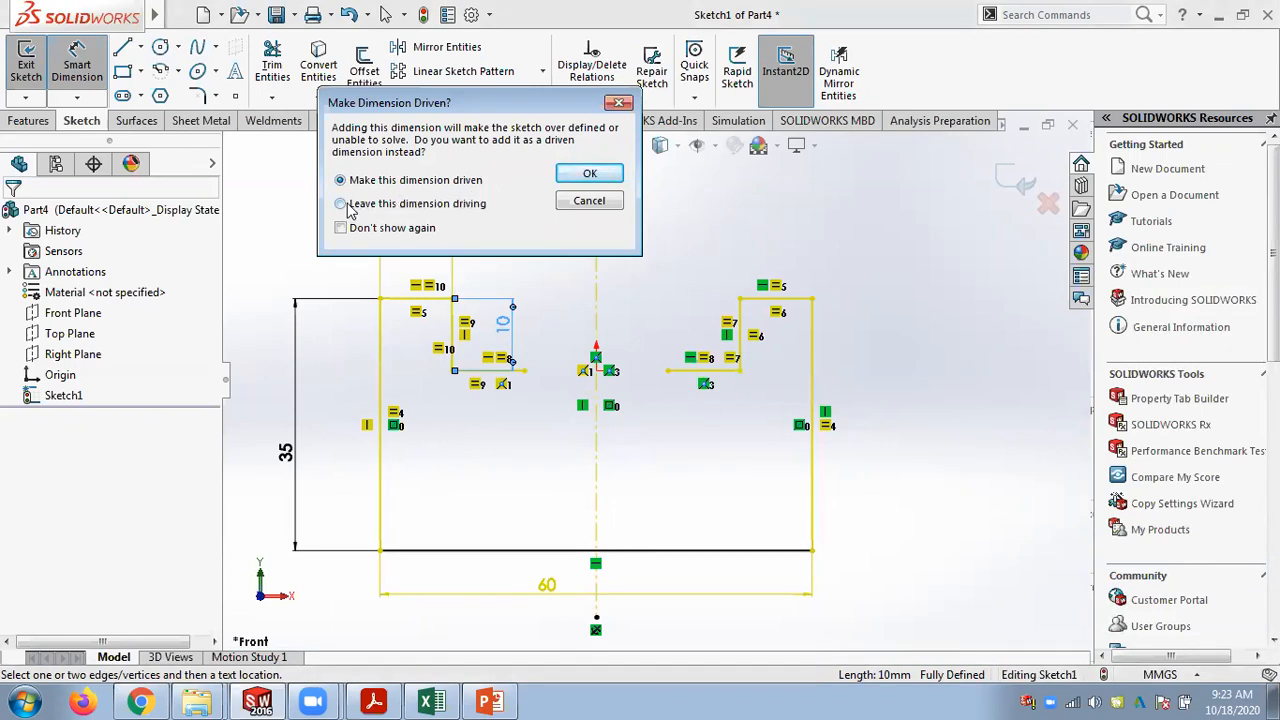
click(590, 173)
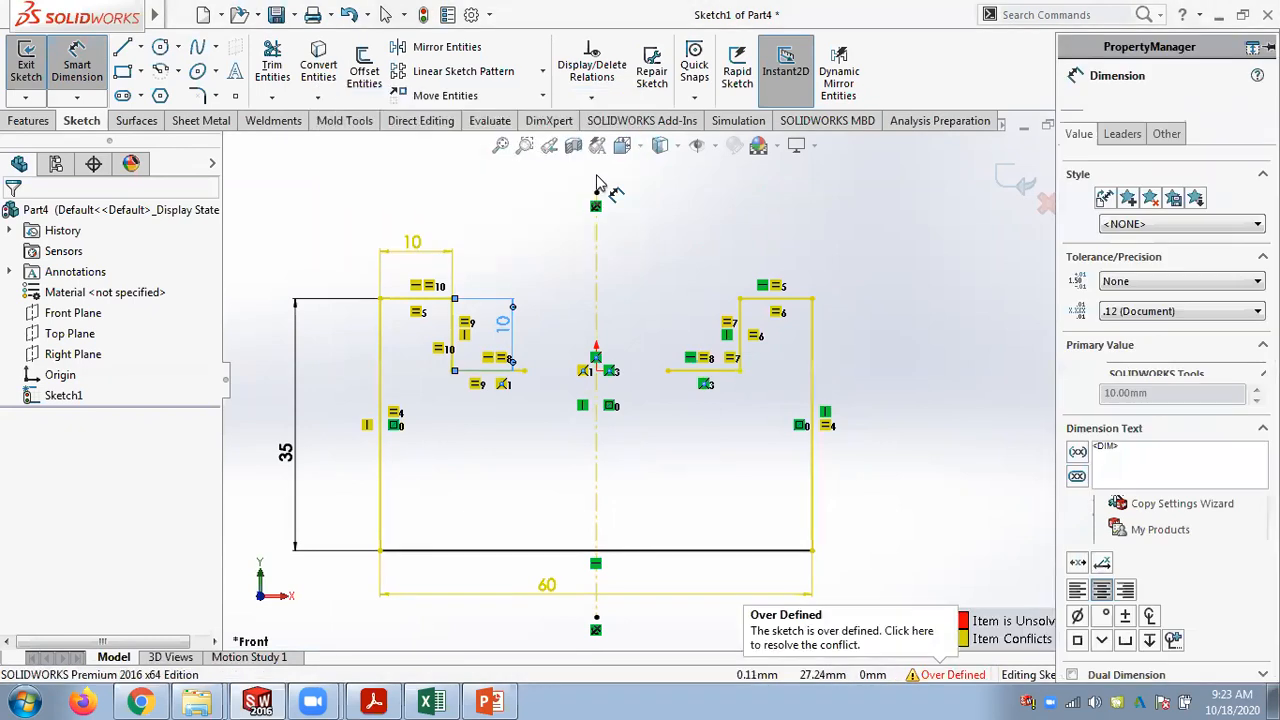
click(700, 230)
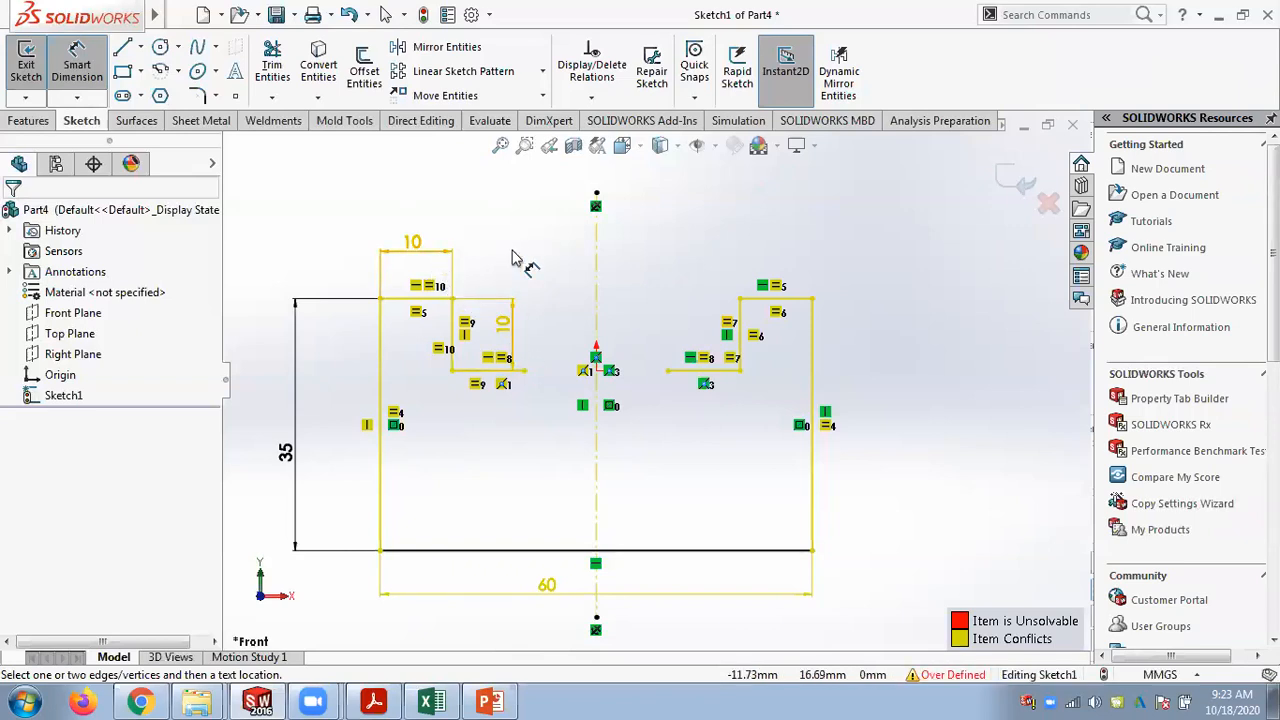
key(ctrl+z)
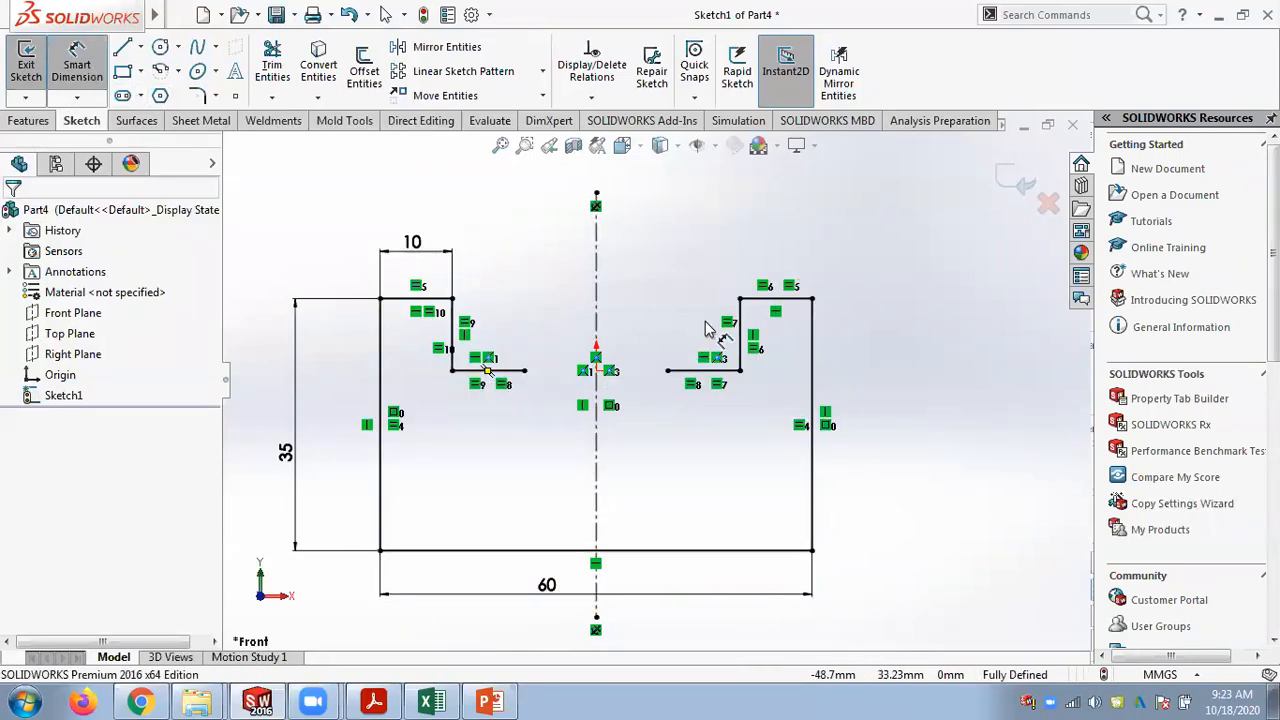
Add a driven dimension below the right inner horizontal step edge and end dimensioning.
click(700, 371)
click(679, 374)
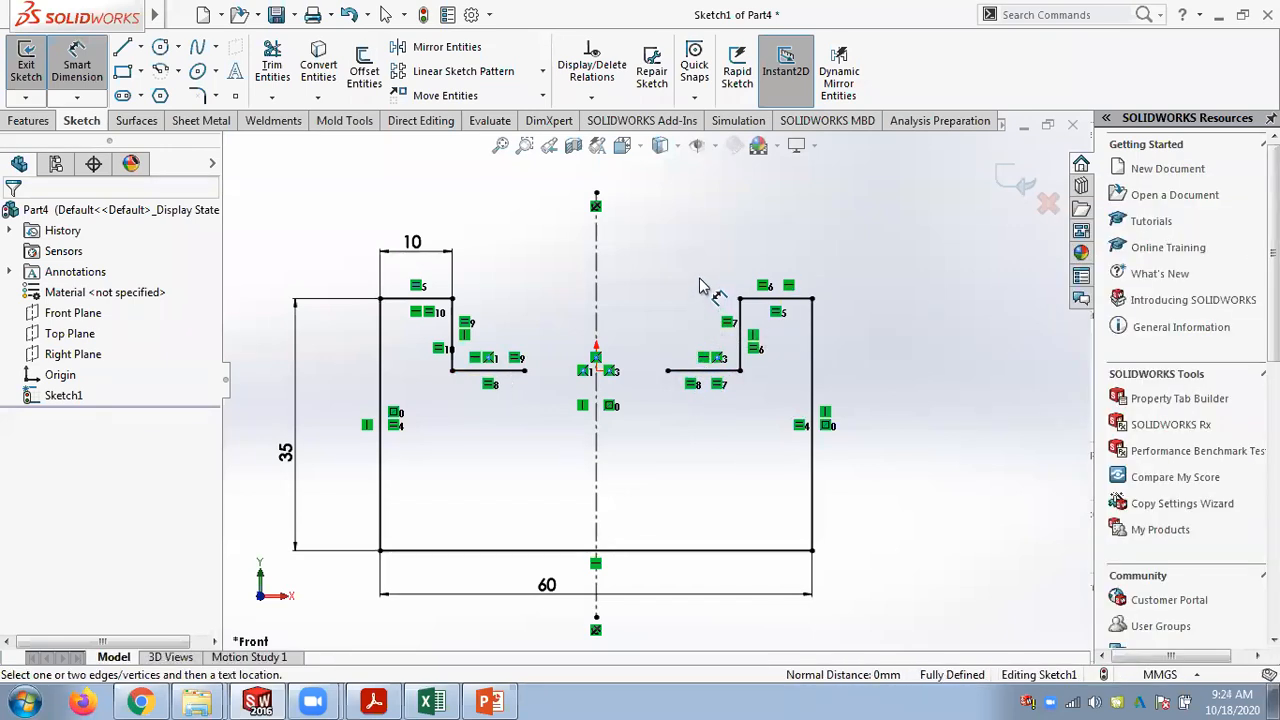
click(699, 372)
click(710, 430)
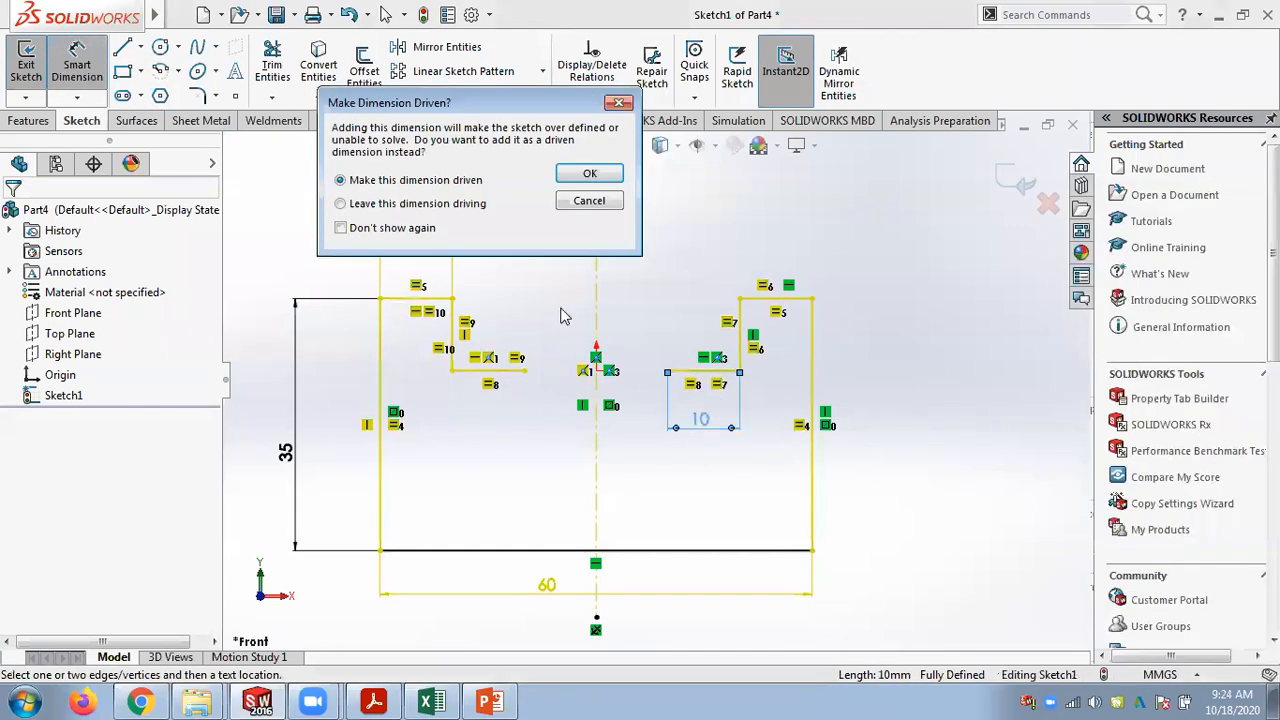
click(588, 176)
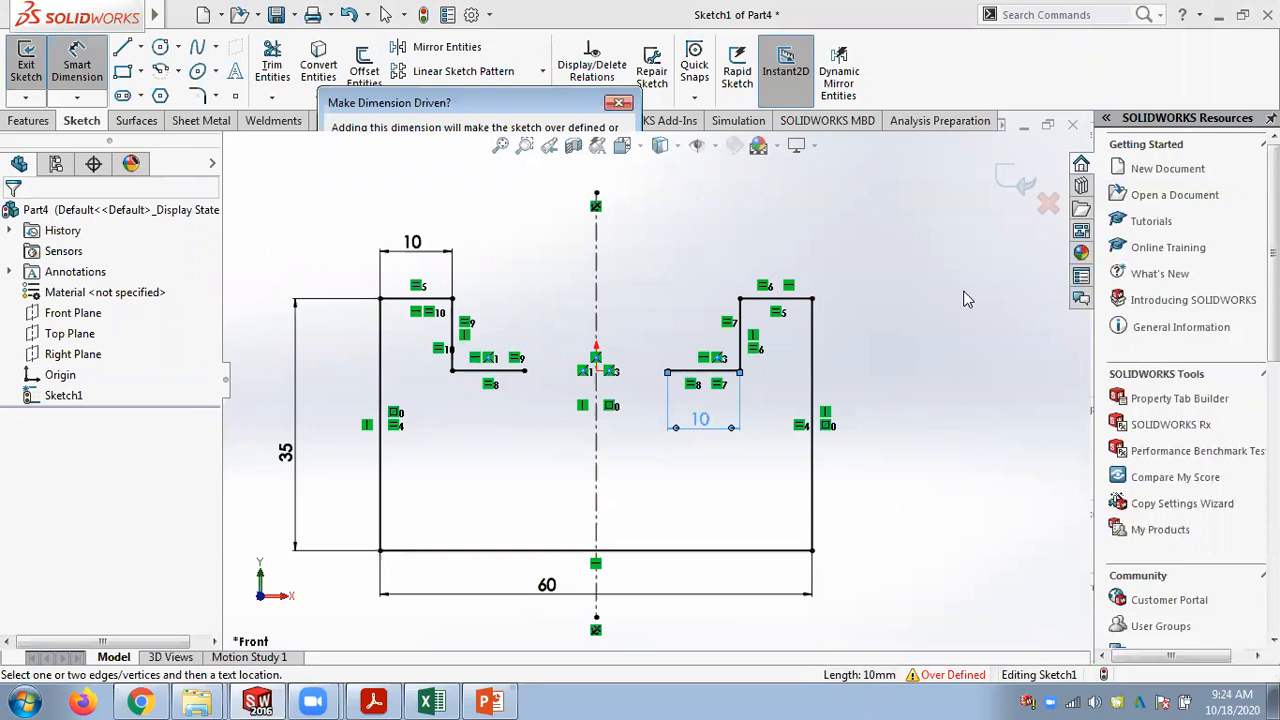
key(Escape)
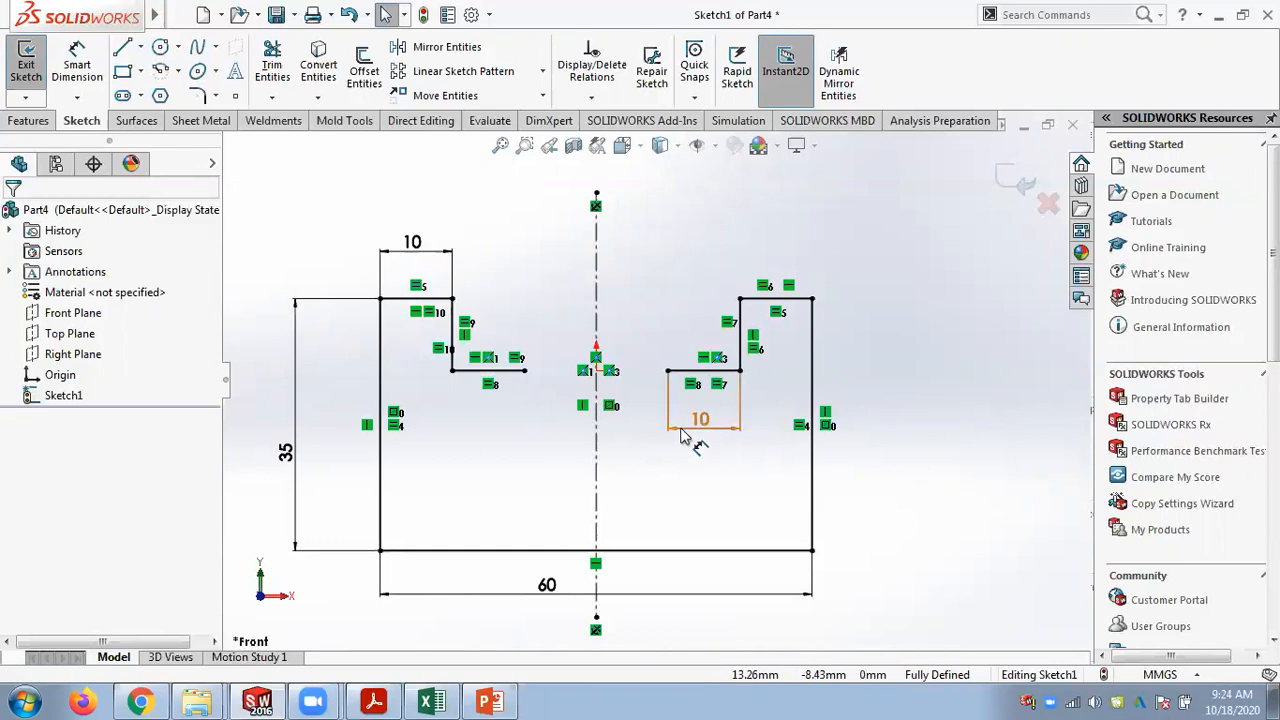
Compare the sketch with Figure 58 by placing SOLIDWORKS beside PowerPoint, and return SOLIDWORKS to full screen.
scroll(556, 360, down, 1)
scroll(560, 369, up, 1)
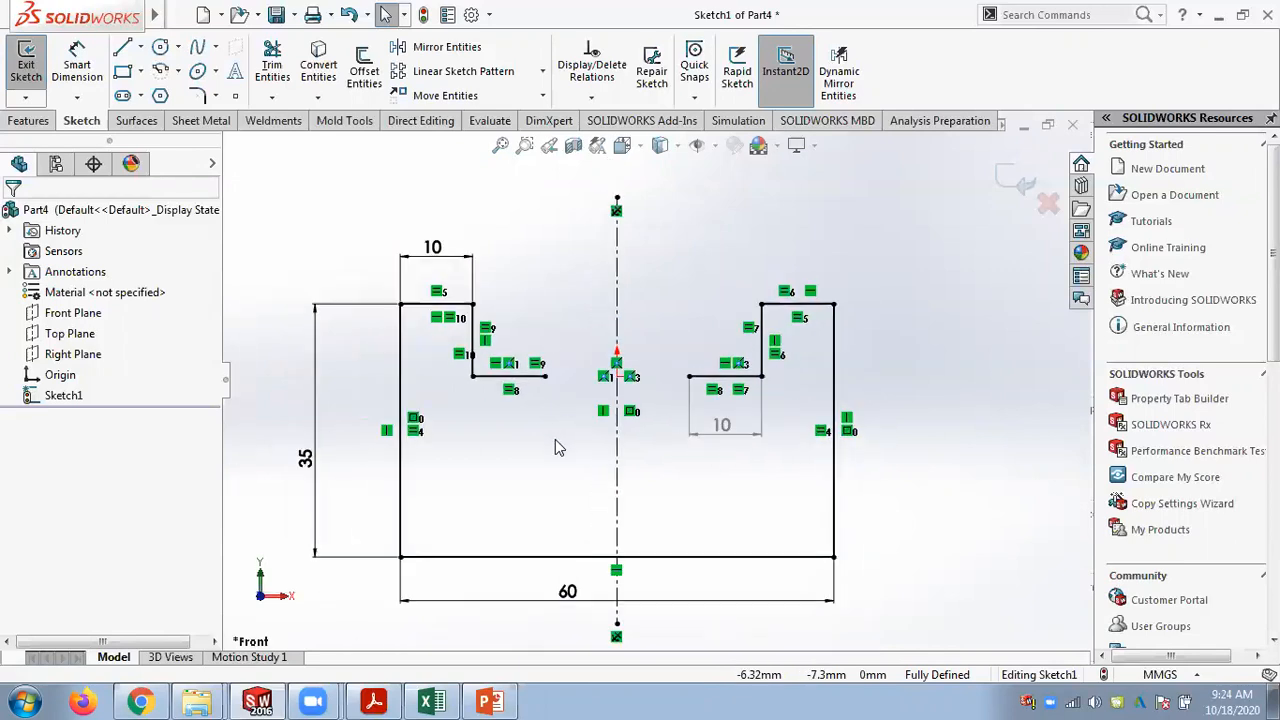
click(487, 700)
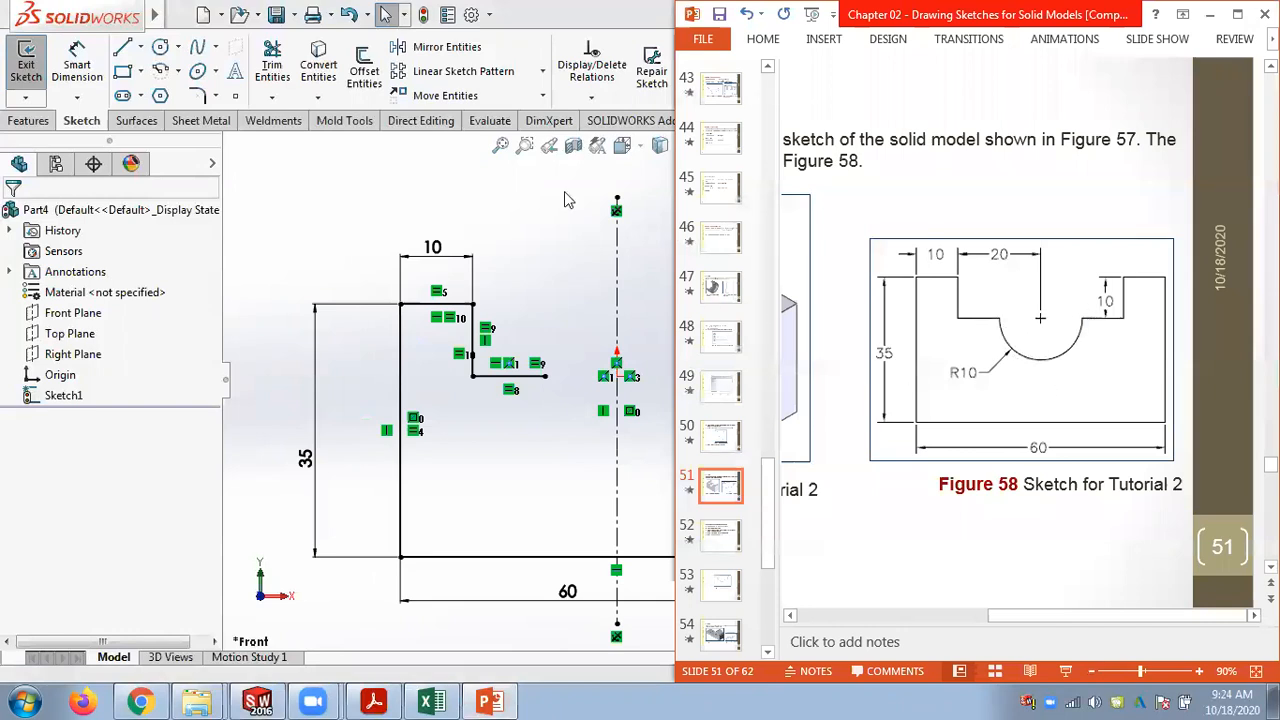
click(538, 20)
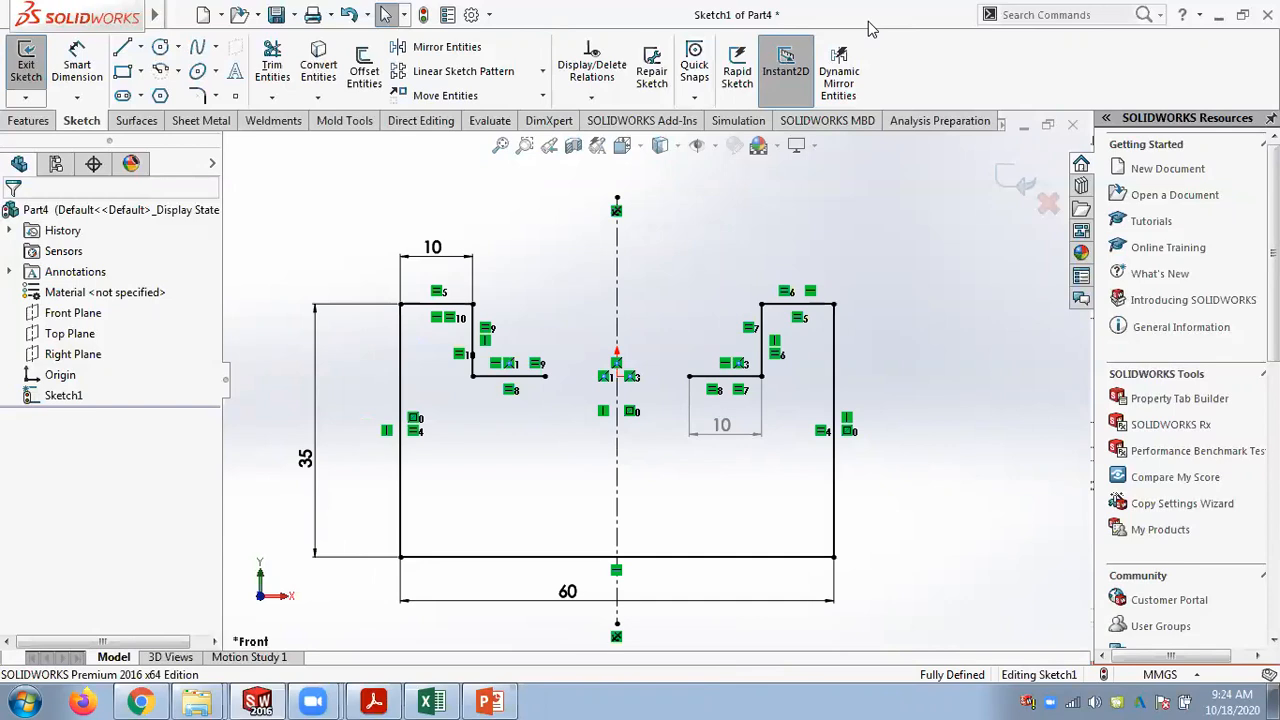
drag(869, 22, 3, 32)
click(74, 33)
click(31, 33)
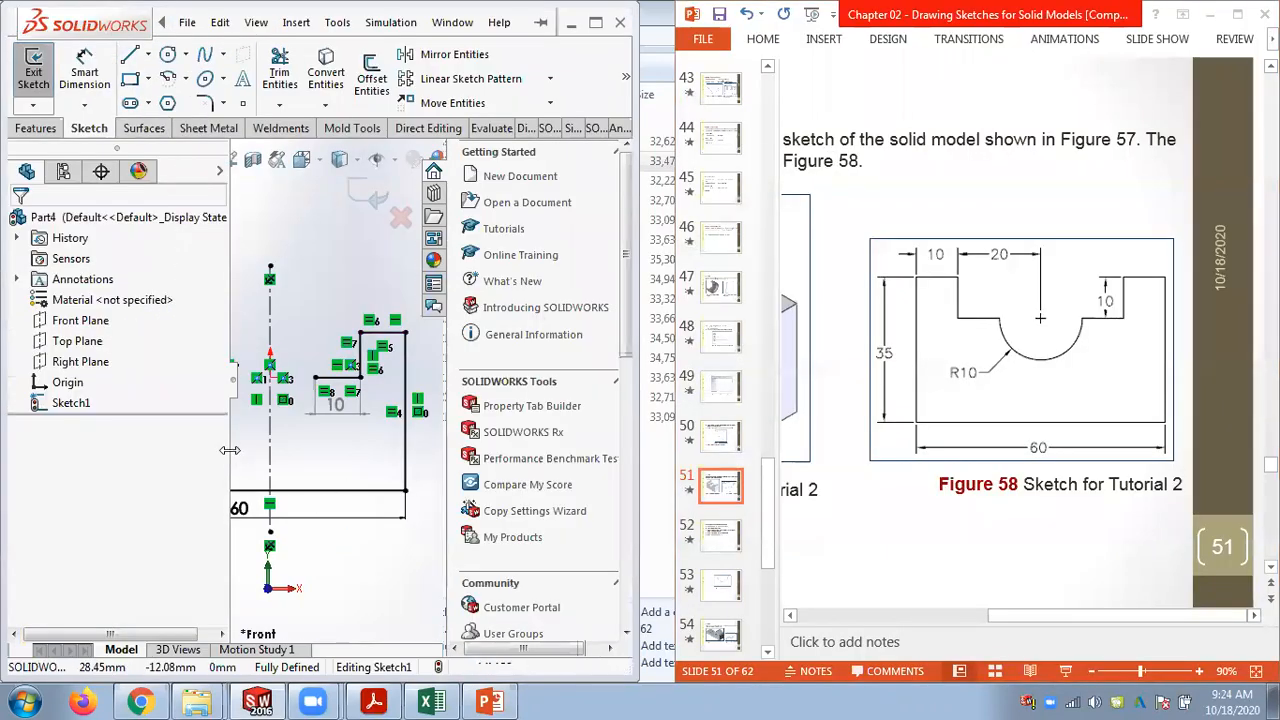
scroll(194, 447, up, 3)
scroll(223, 433, down, 4)
scroll(302, 364, up, 1)
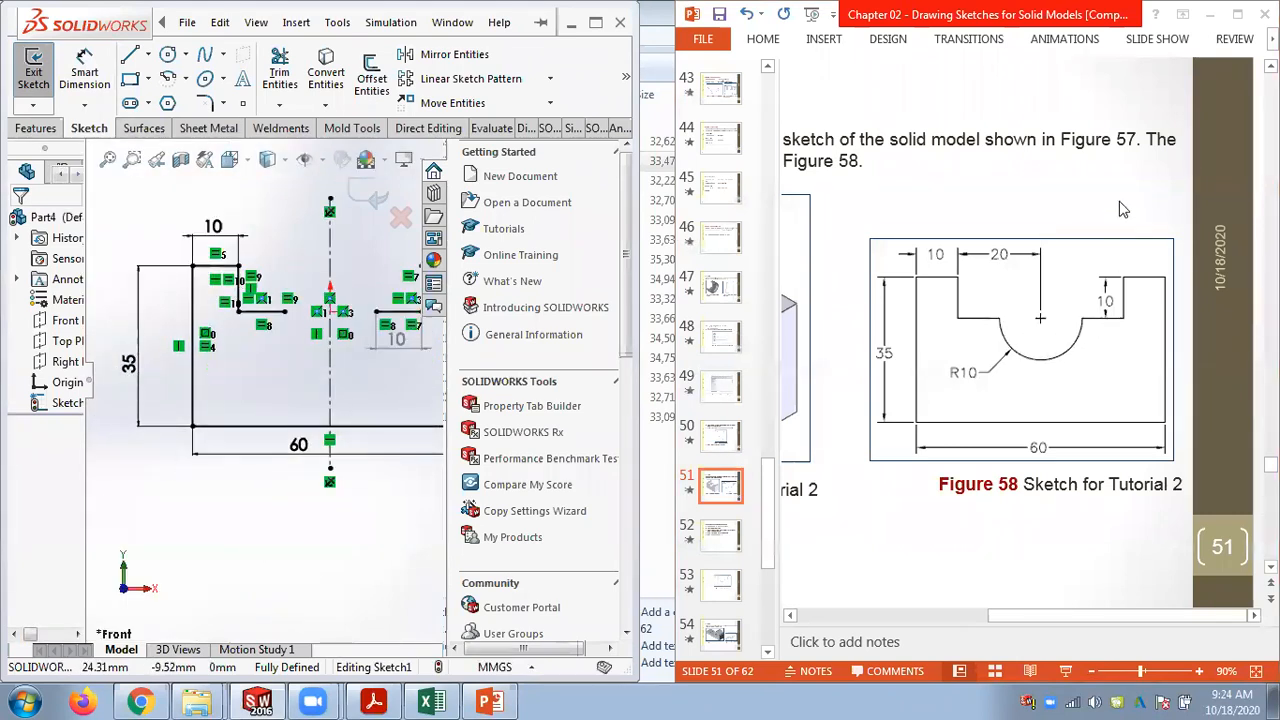
click(594, 22)
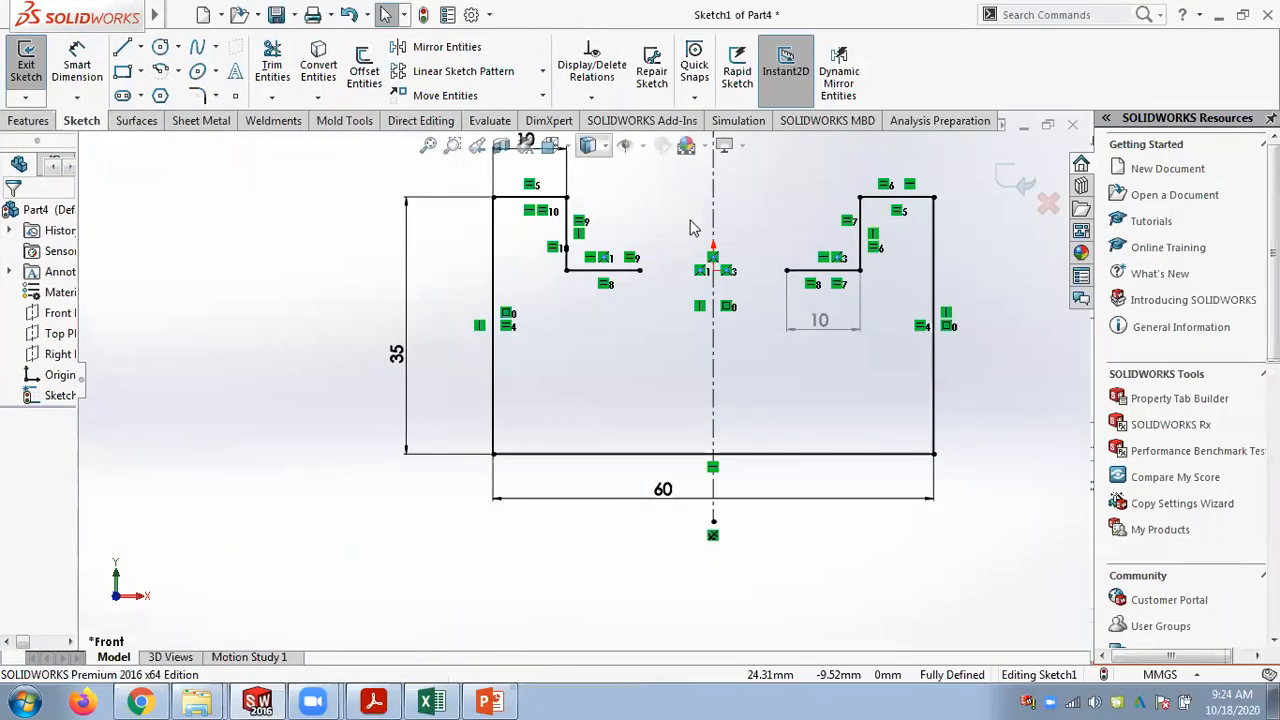
scroll(694, 229, up, 2)
scroll(697, 235, down, 3)
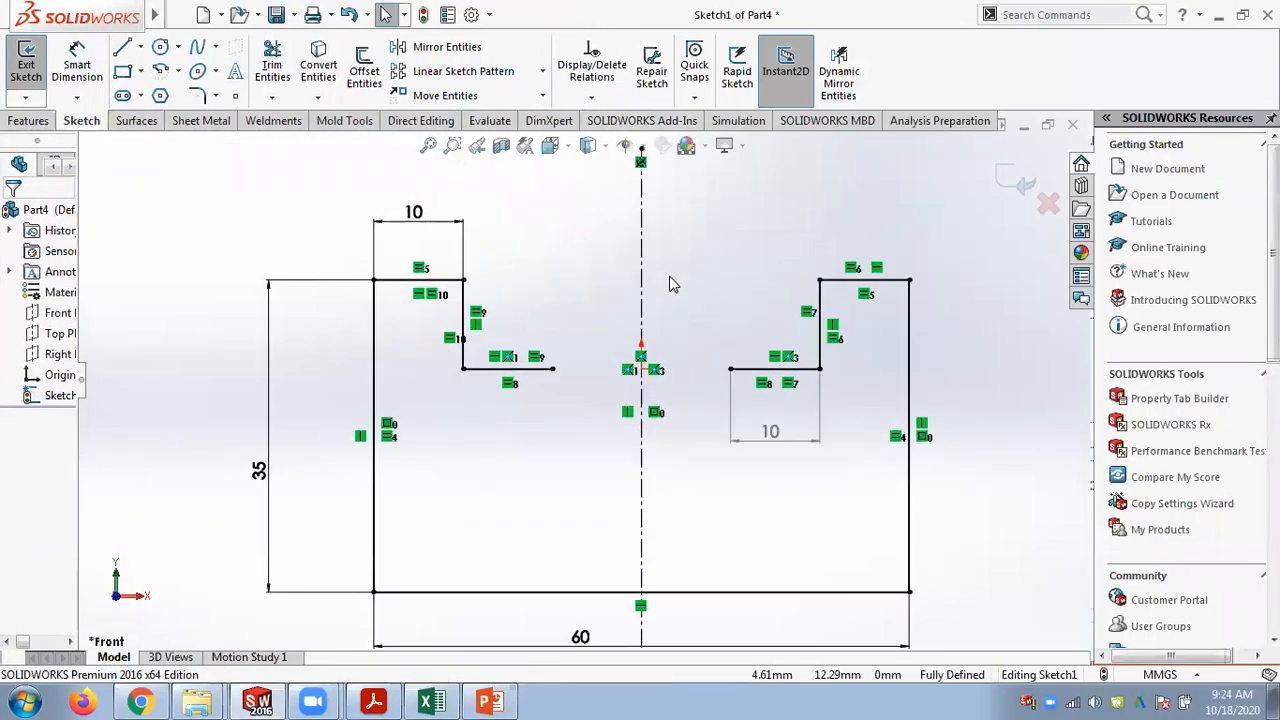
click(177, 47)
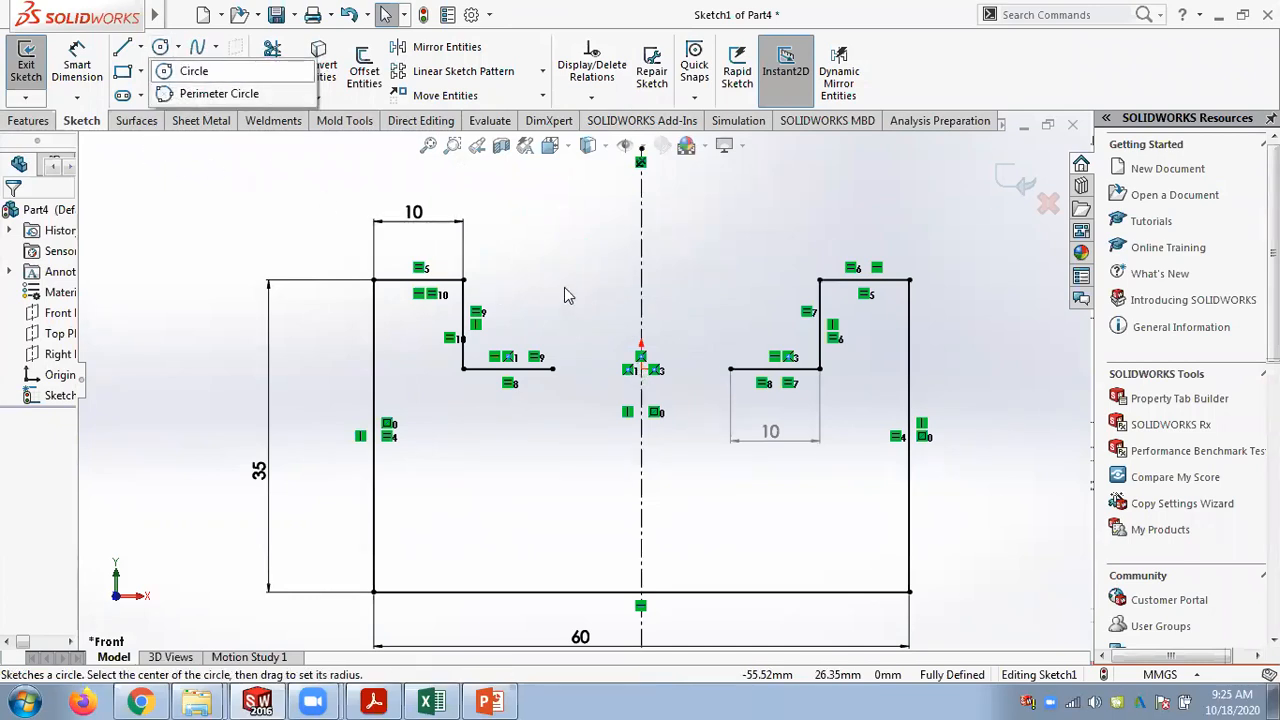
click(258, 216)
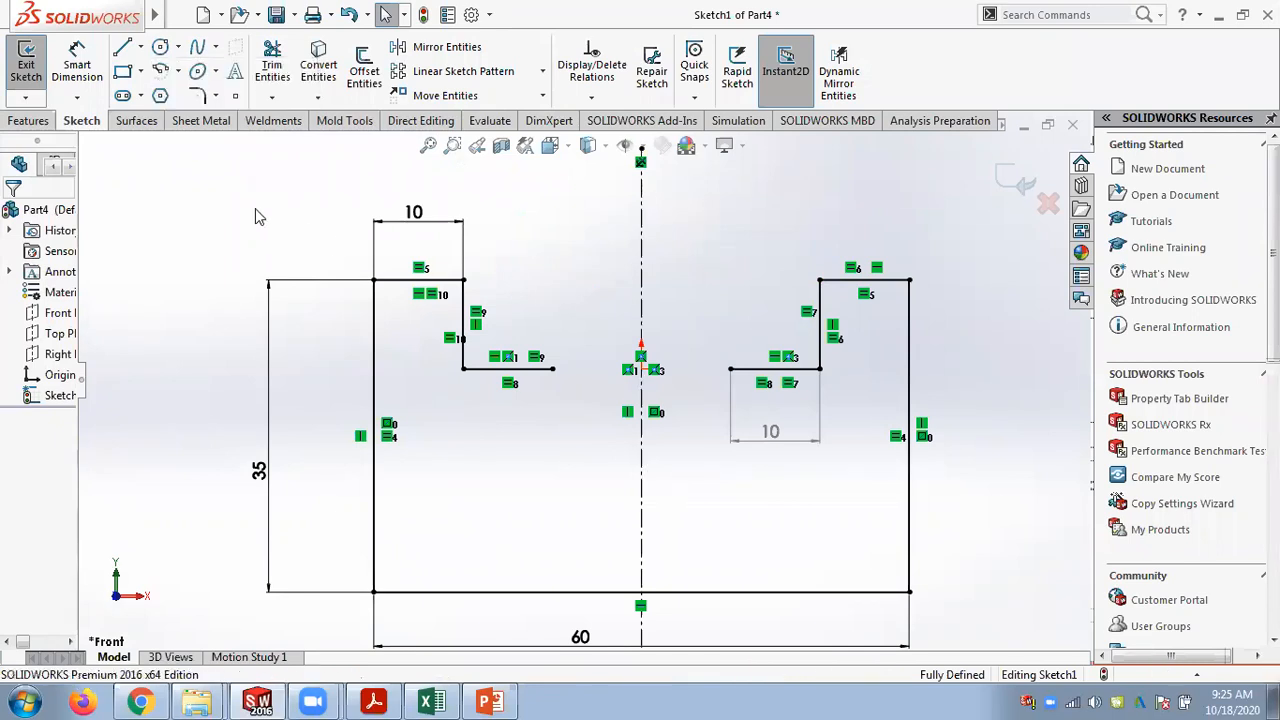
Sketch a downward-bulging centerpoint arc with a radius of about 8.5 mm in the empty area to the right of the block.
click(179, 72)
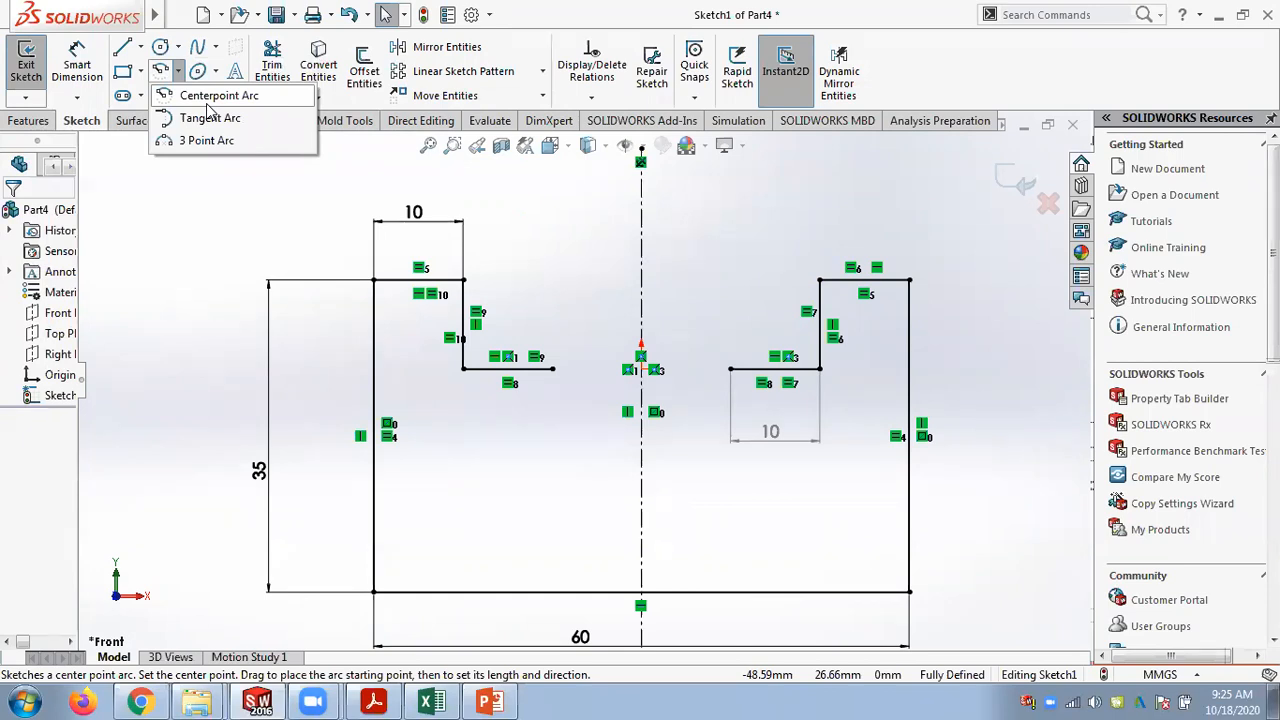
click(178, 73)
click(181, 75)
click(699, 297)
scroll(699, 297, up, 4)
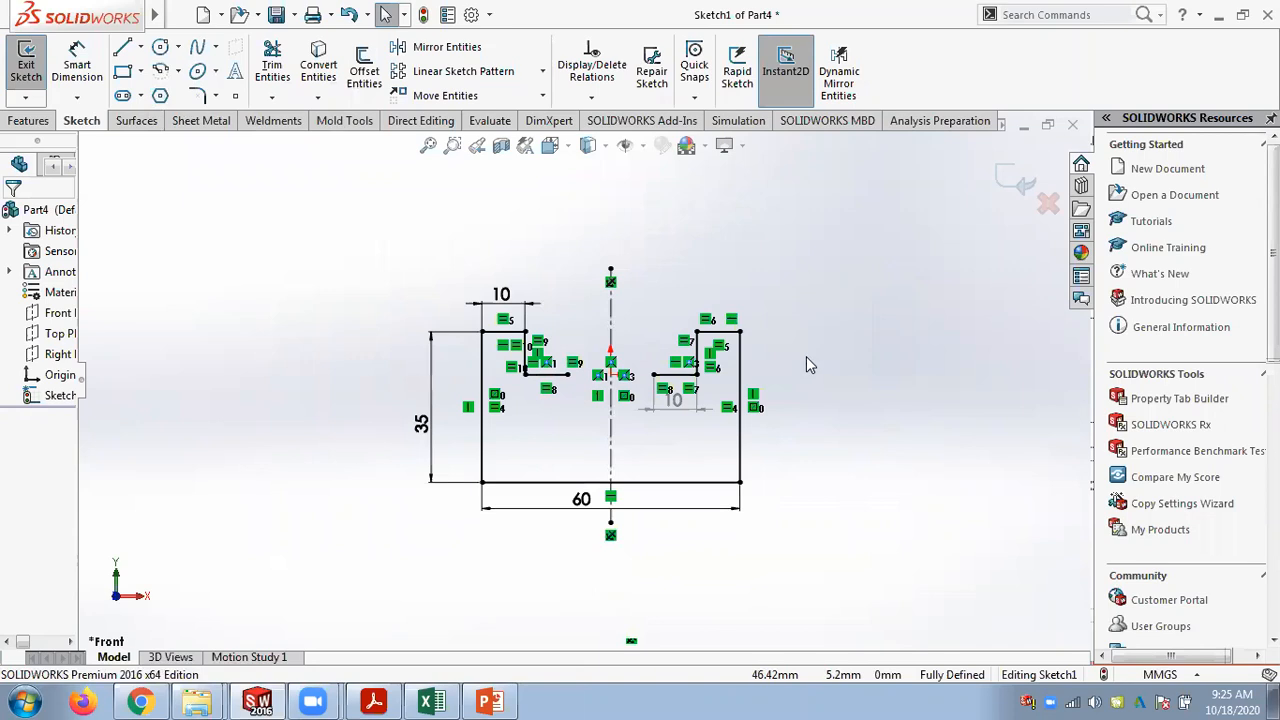
scroll(843, 360, down, 5)
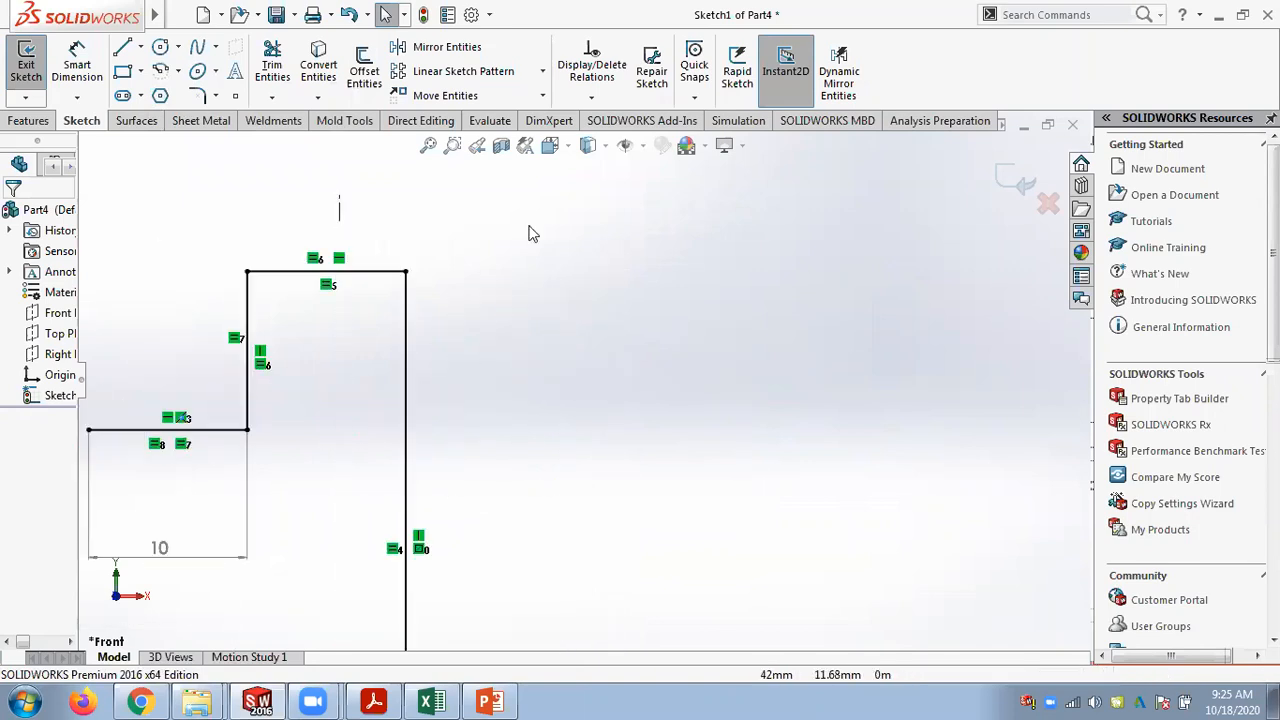
click(181, 73)
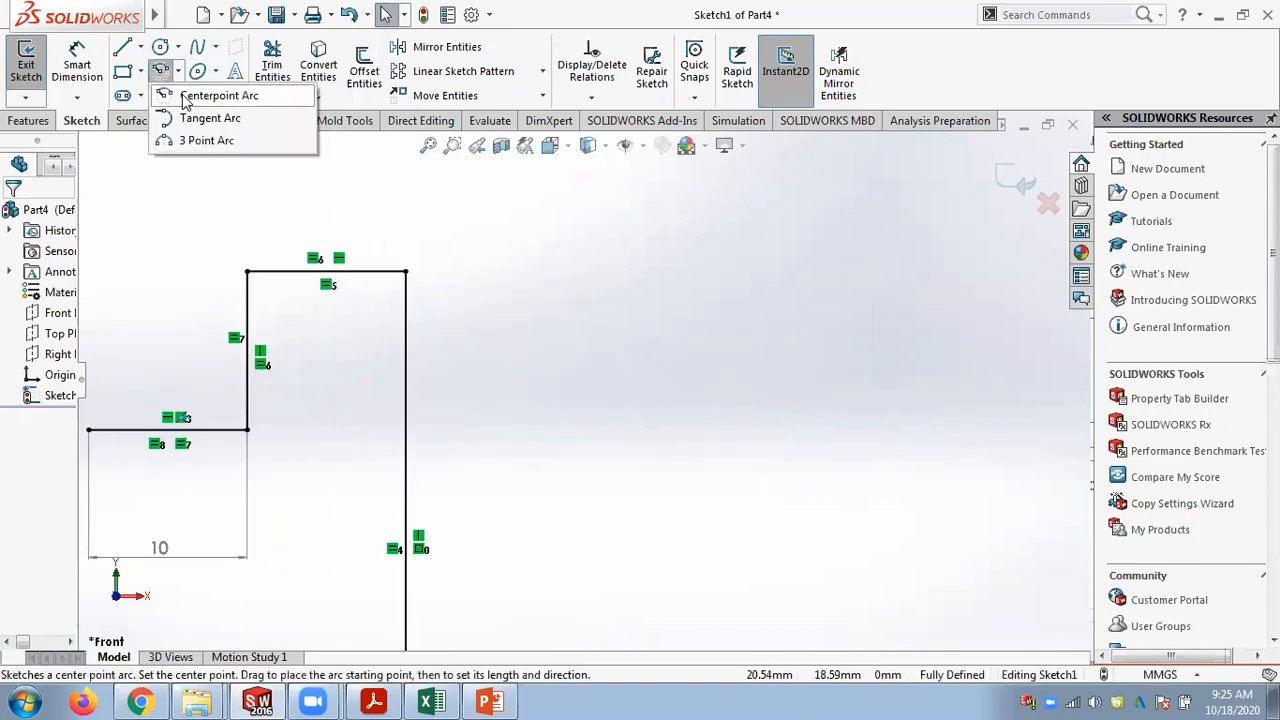
click(752, 305)
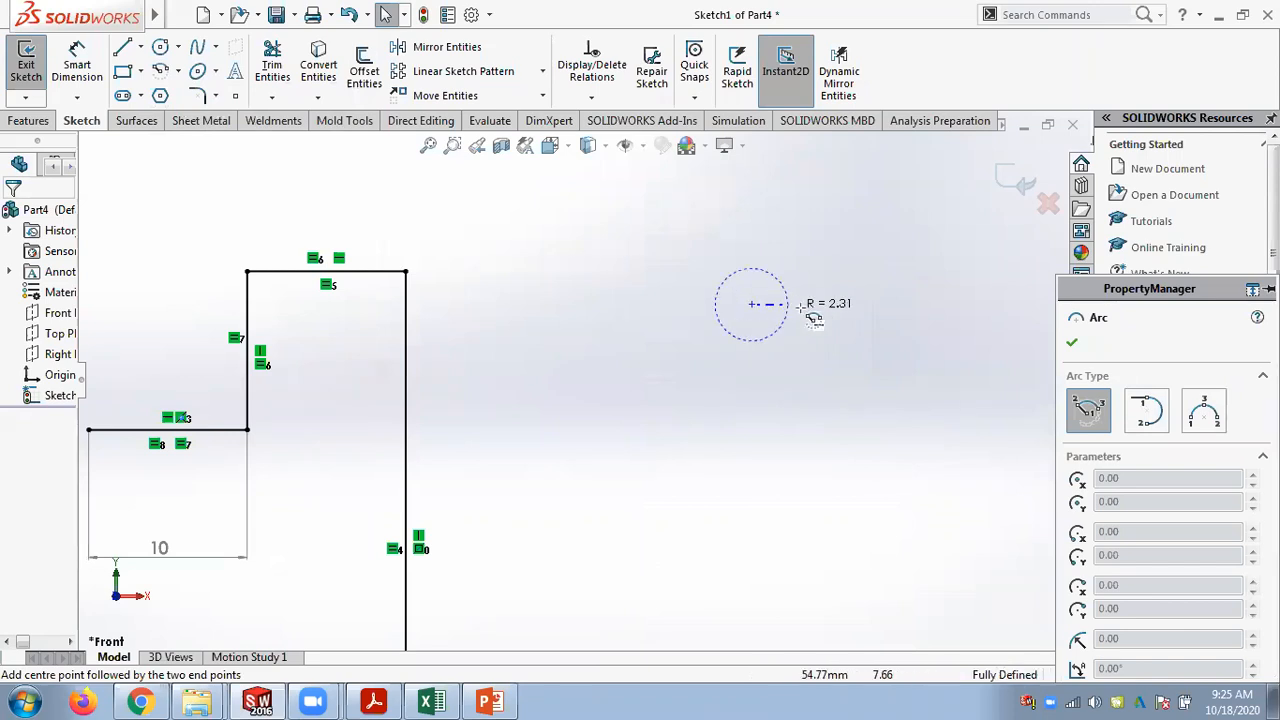
click(886, 320)
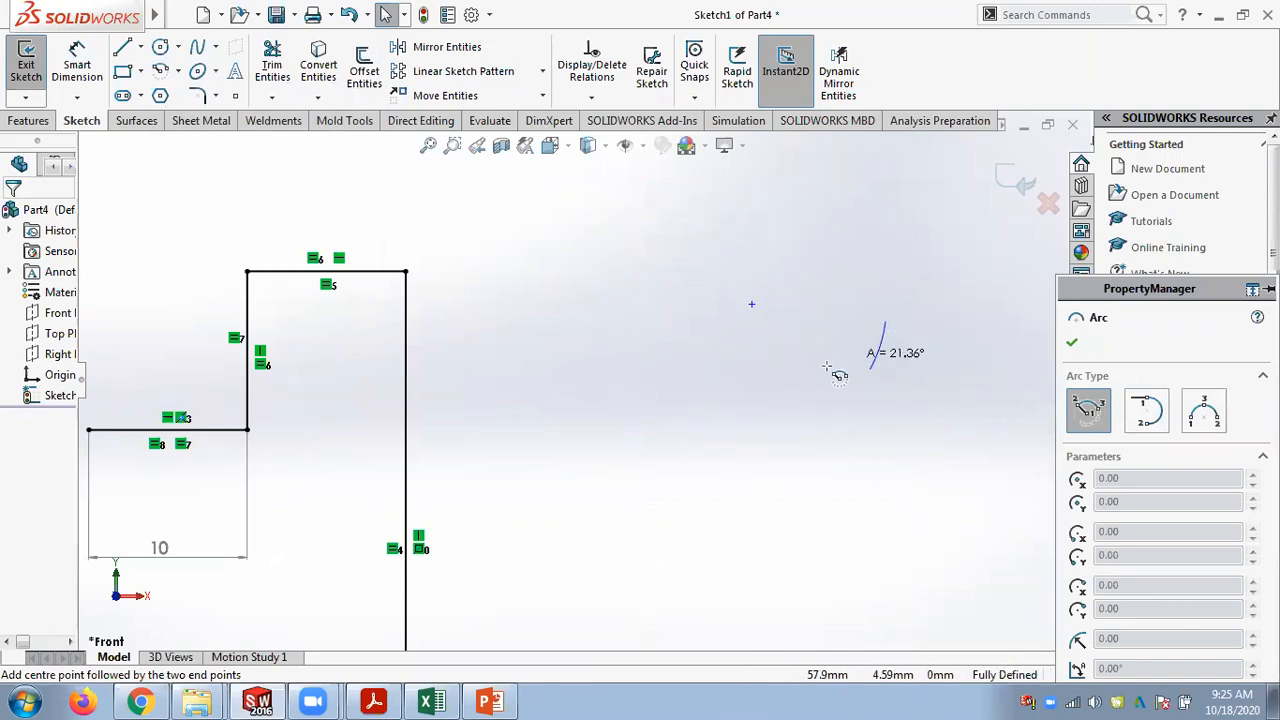
click(664, 334)
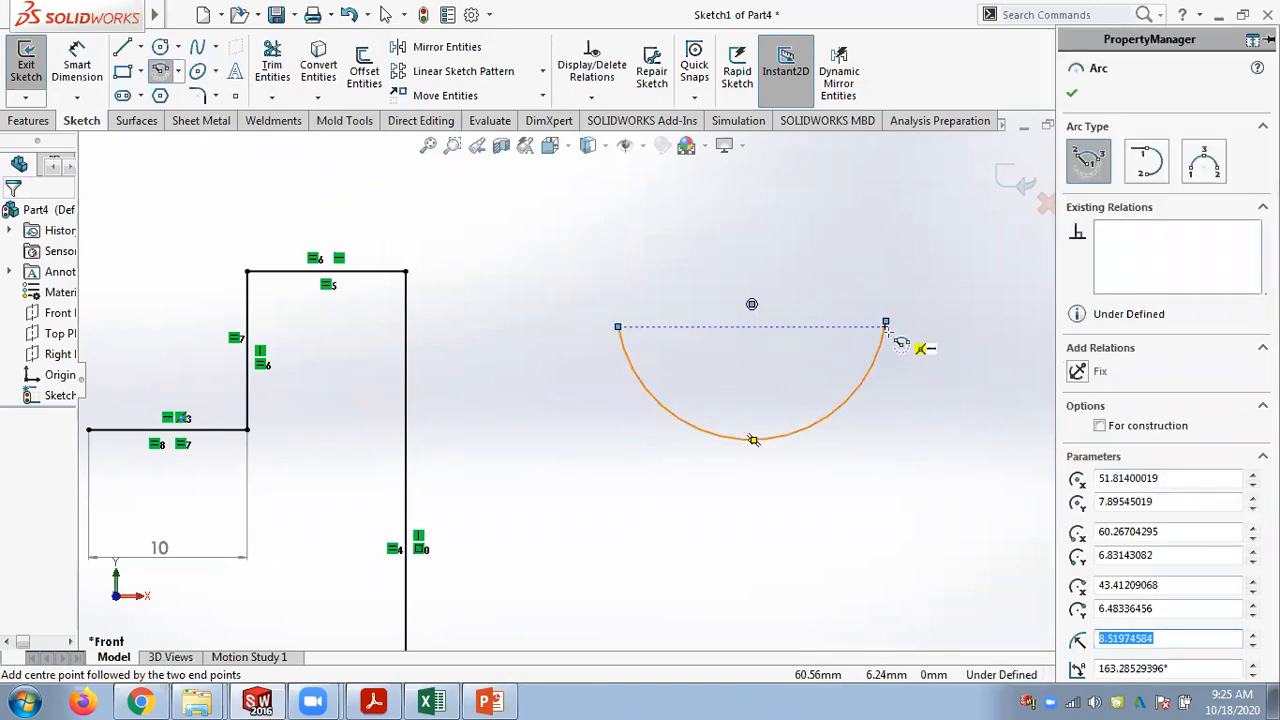
Sketch a 180° three-point arc with a radius of about 2.6 mm above and to the left of the large arc.
click(178, 71)
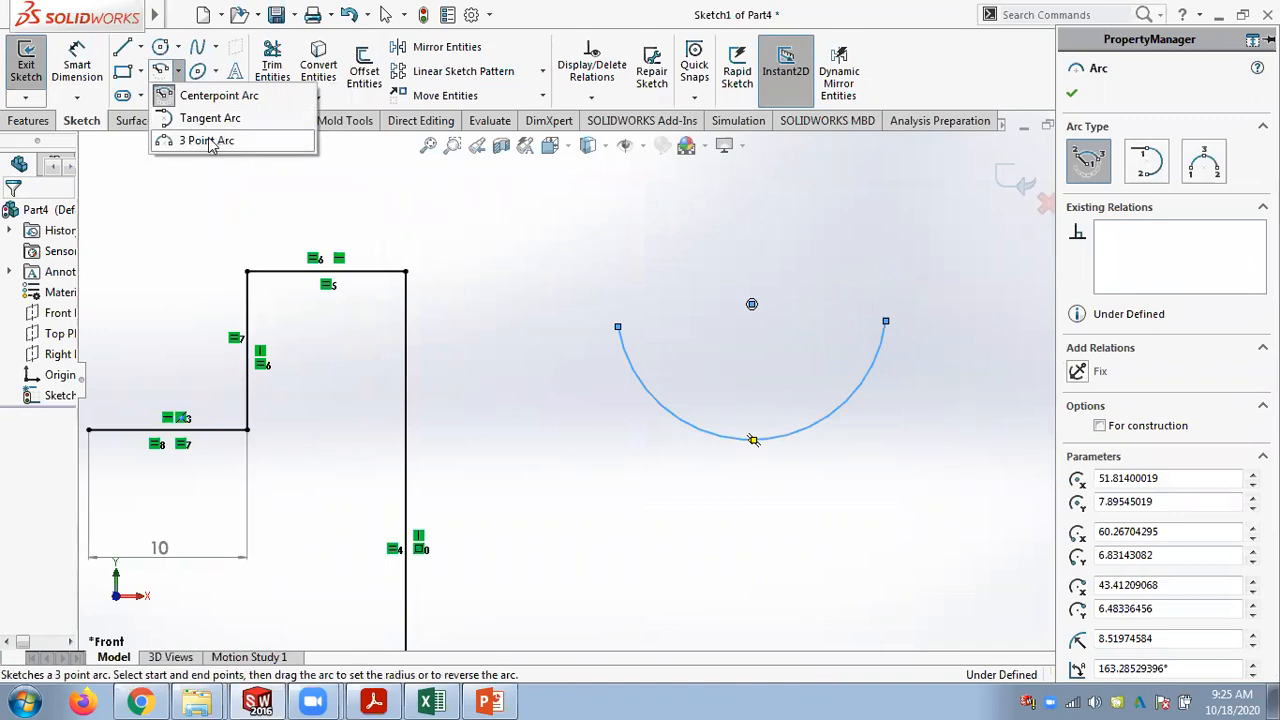
click(207, 140)
click(510, 220)
click(585, 184)
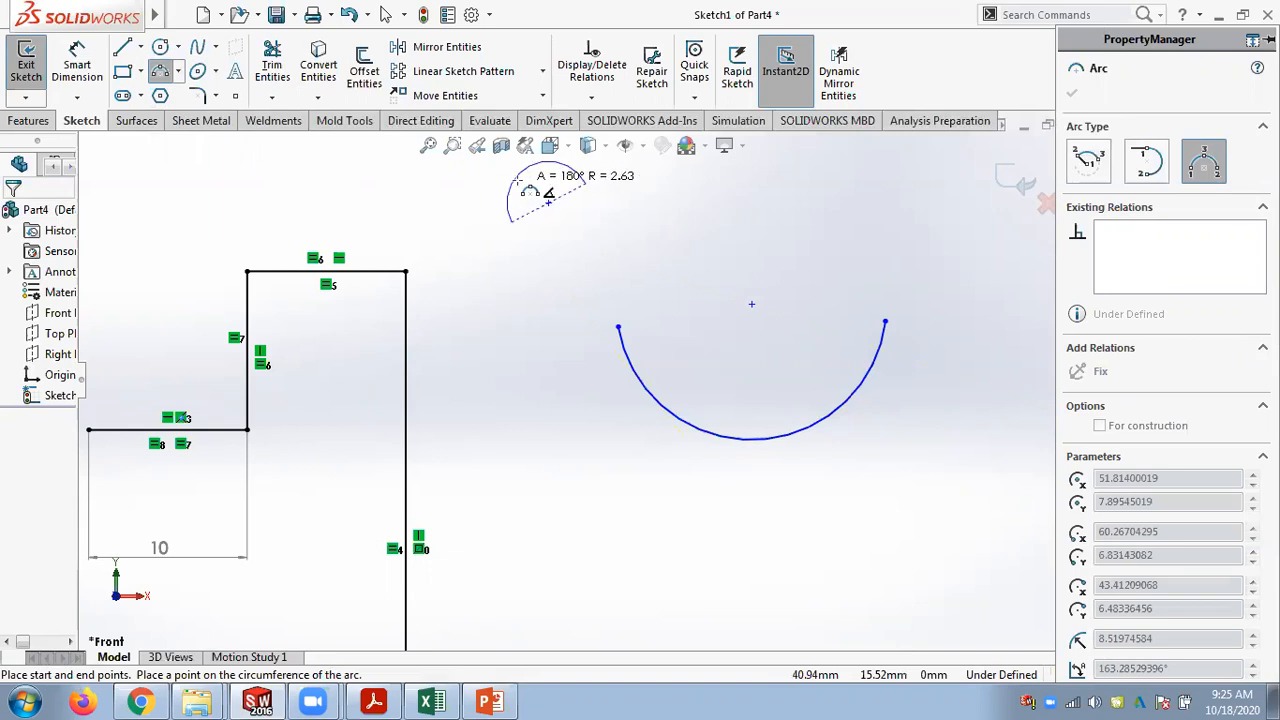
click(519, 178)
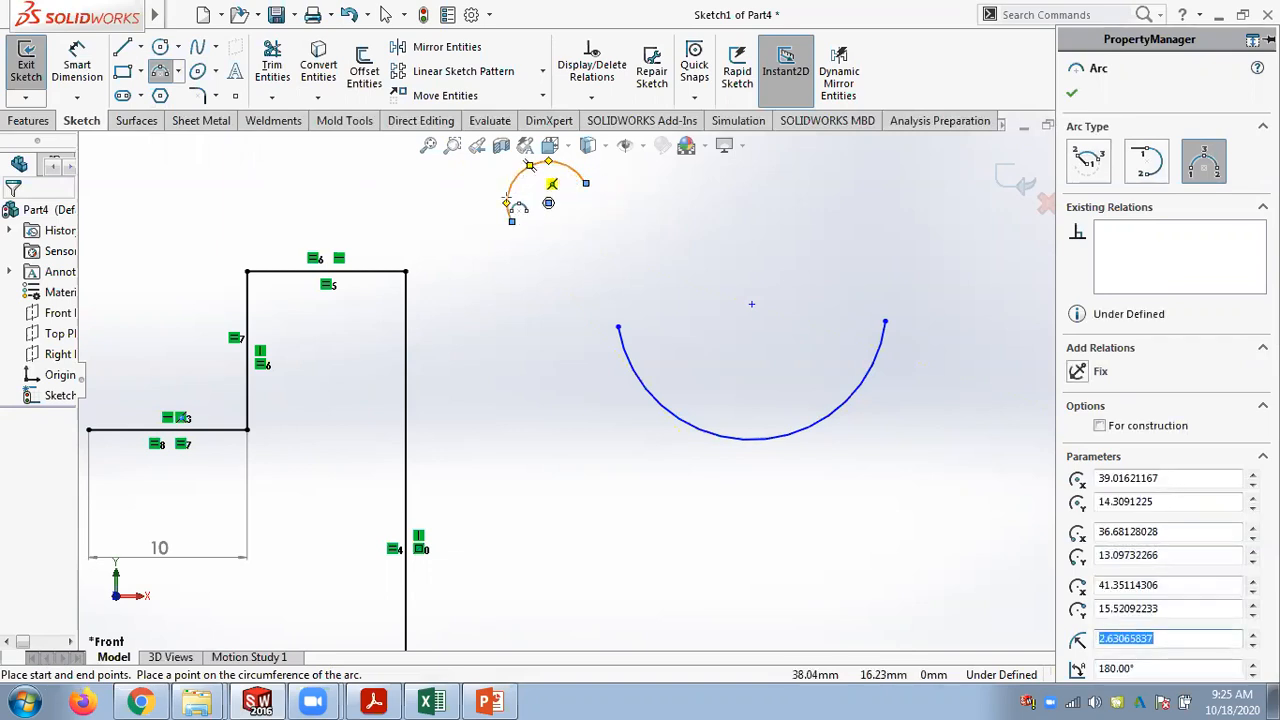
Sketch another three-point arc above the large arc's right half, about 4.1 mm in radius, and end the arc command.
click(763, 216)
click(886, 230)
click(845, 180)
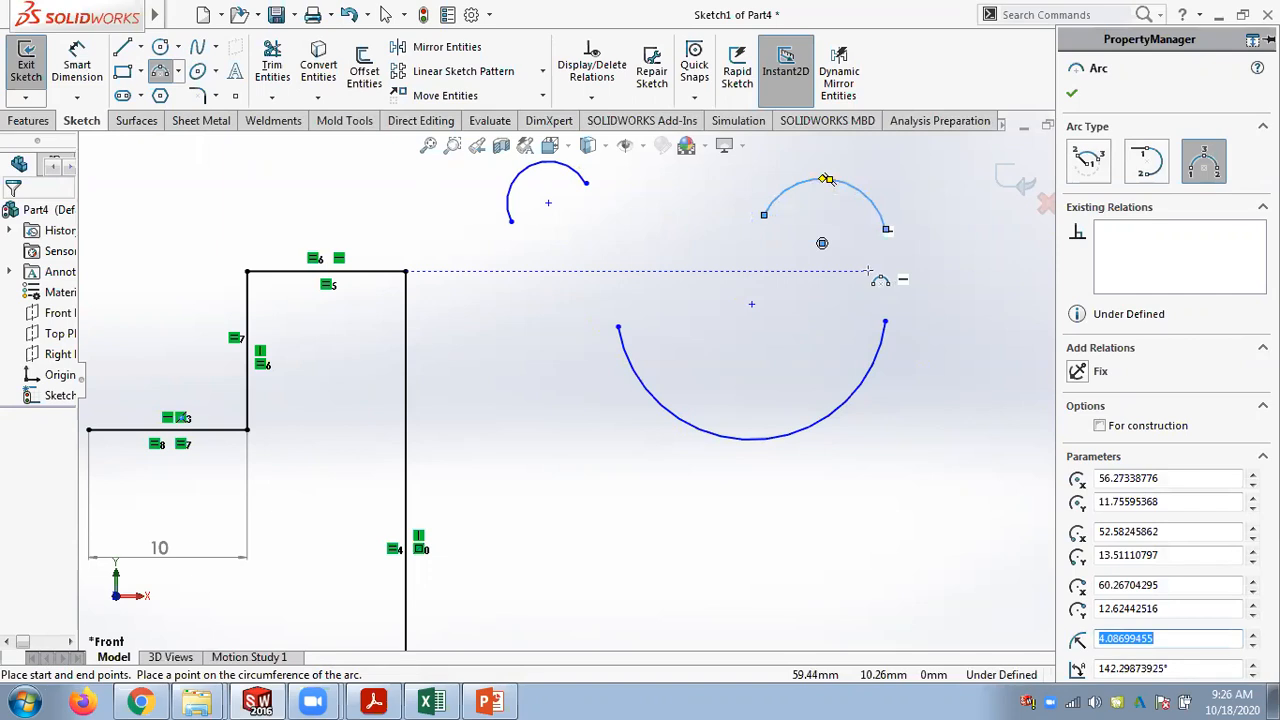
click(178, 72)
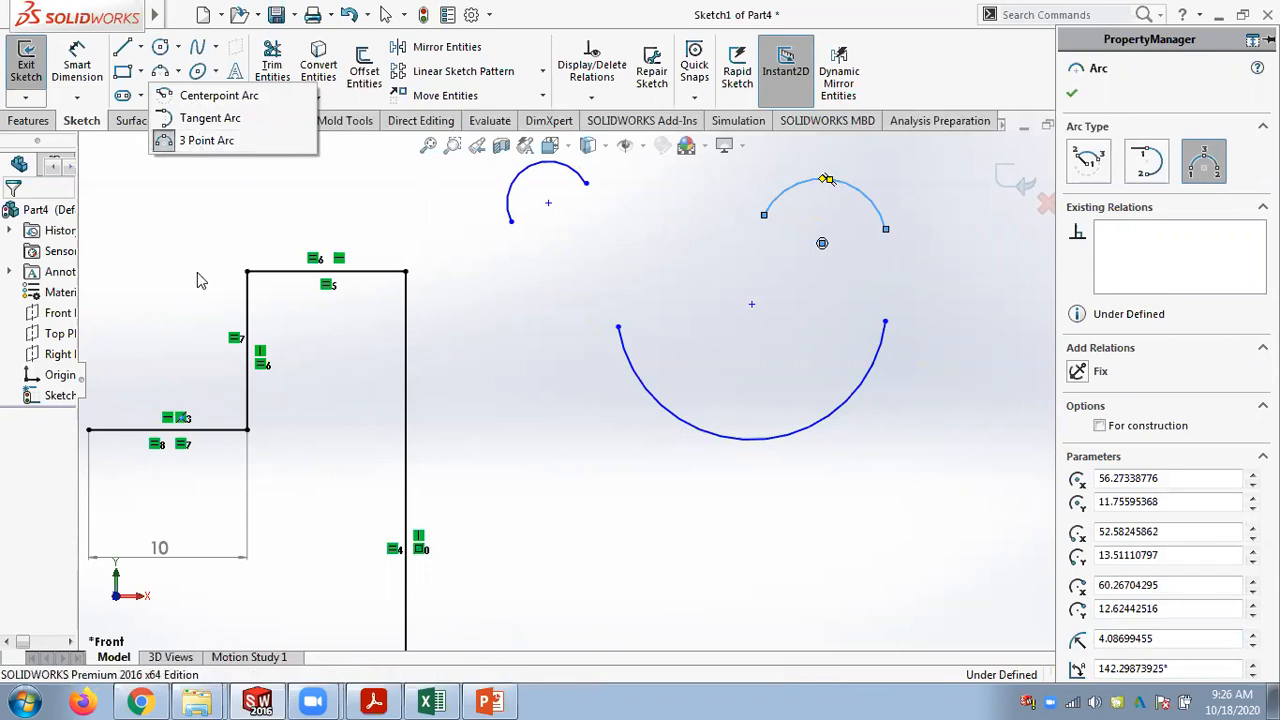
key(z)
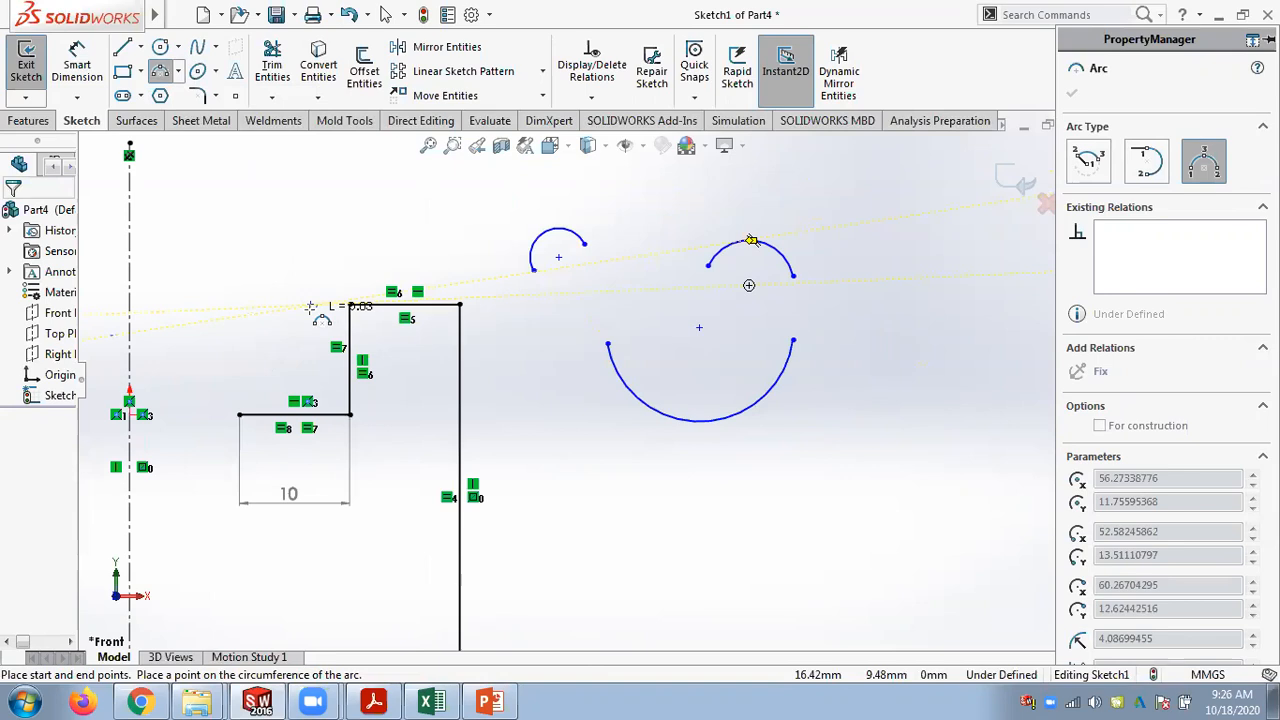
key(Escape)
Sketch a 5 mm radius centerpoint semicircle above the block's upper-right horizontal edge, centered on its midpoint and spanning its endpoints.
click(176, 72)
click(205, 96)
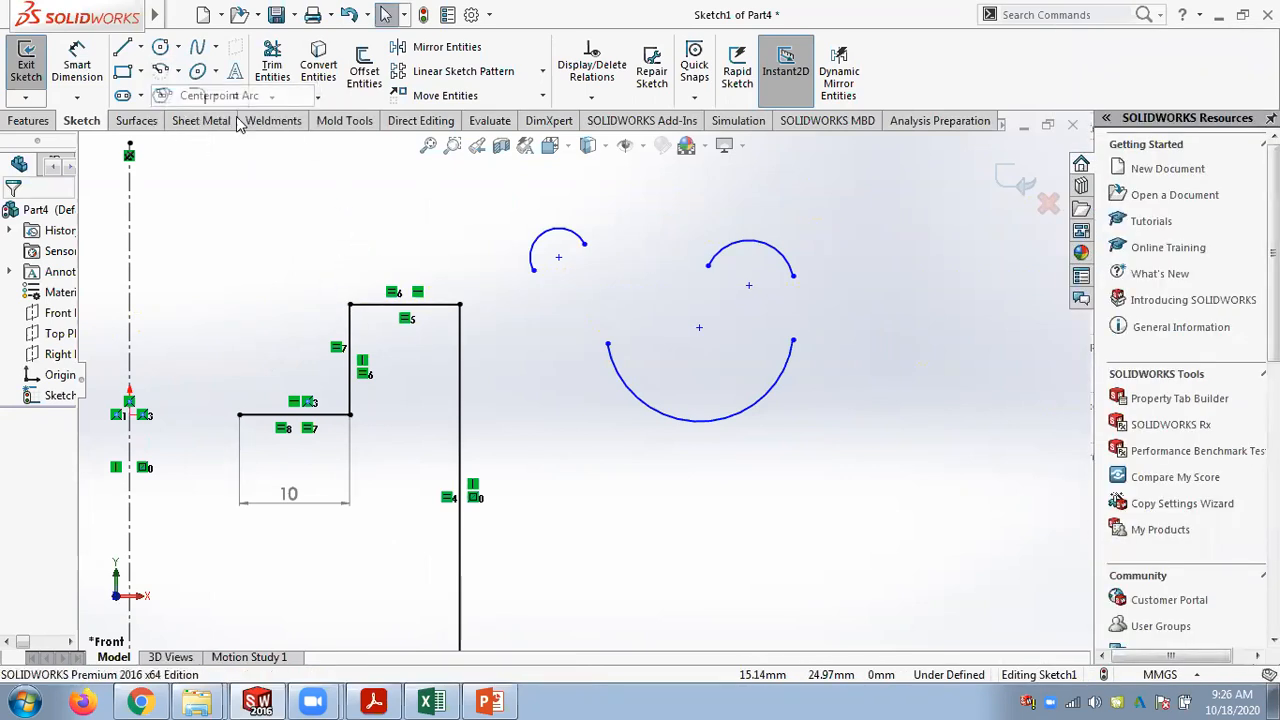
click(405, 304)
click(460, 304)
click(350, 304)
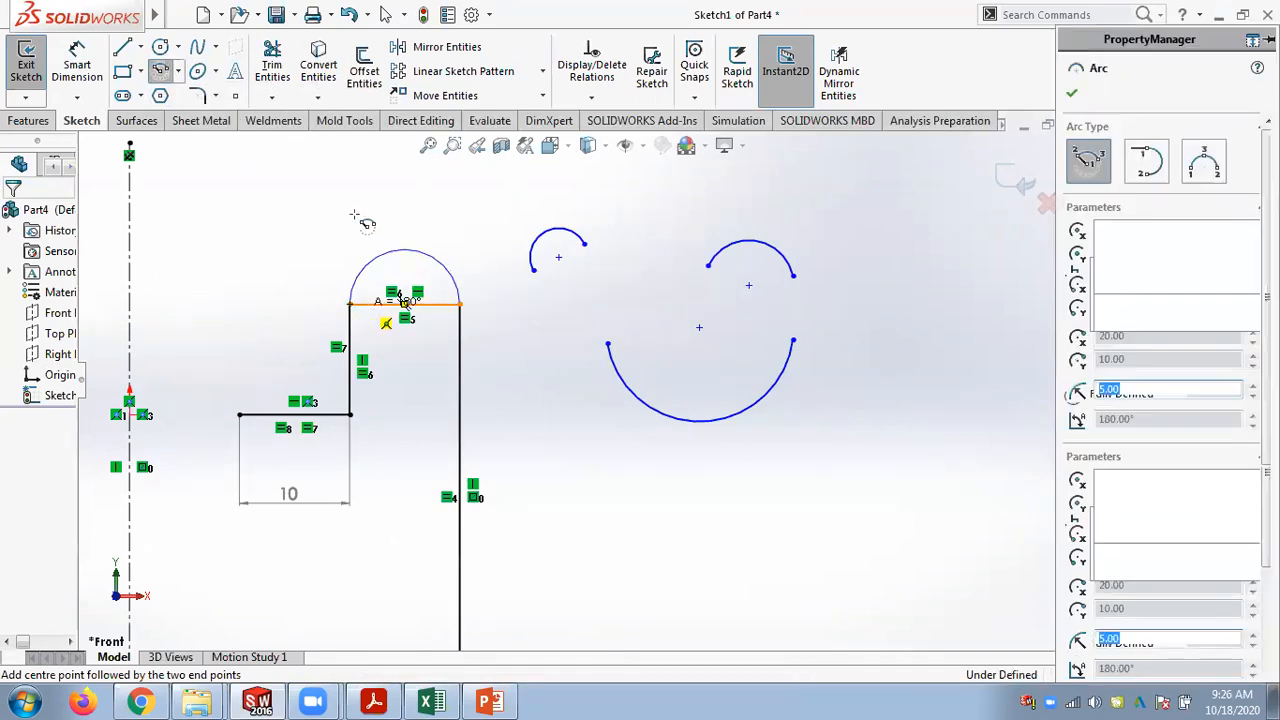
key(Escape)
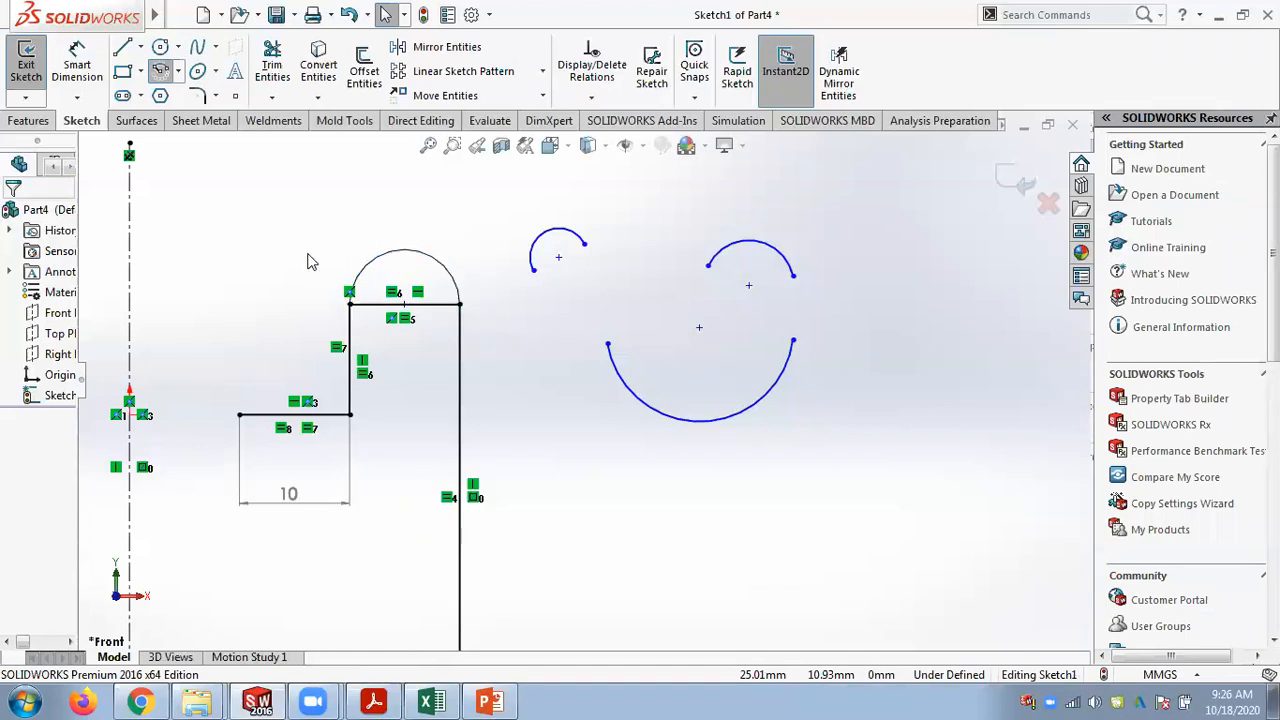
Sketch a 90° three-point arc, about 15.5 mm in radius, from the right inner step edge's inner endpoint to near the block's upper-right corner.
click(178, 71)
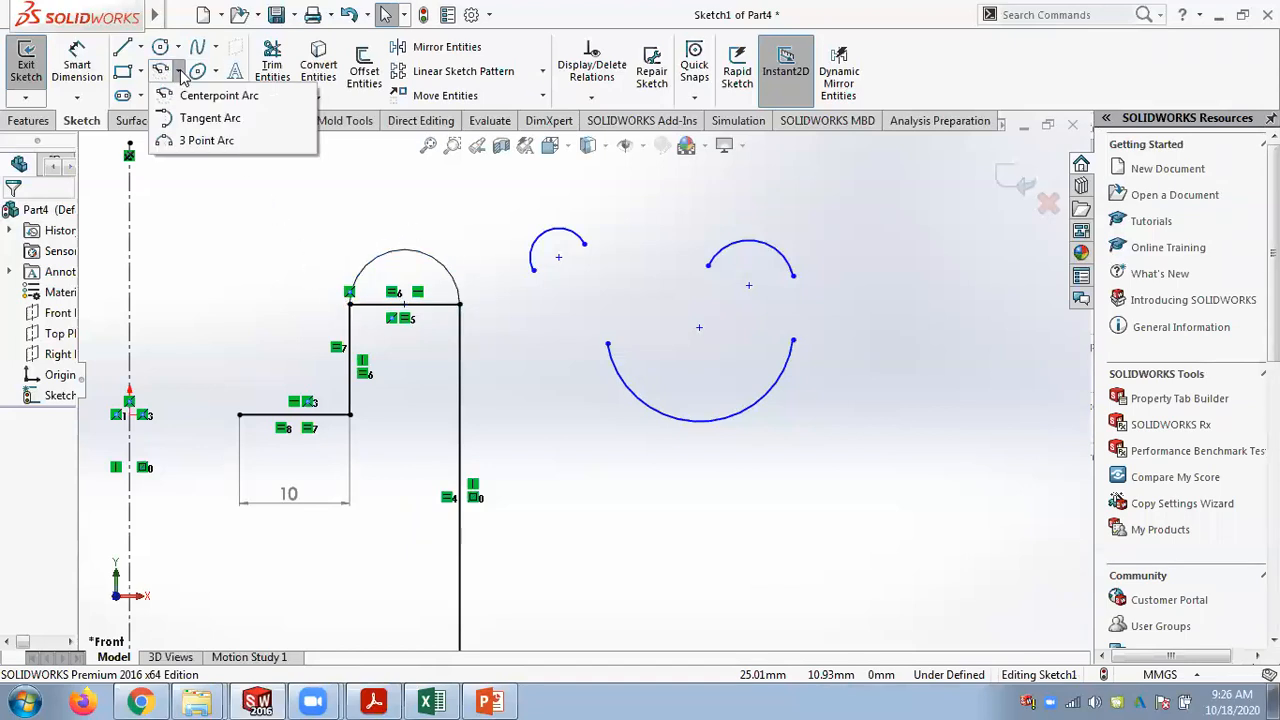
click(198, 142)
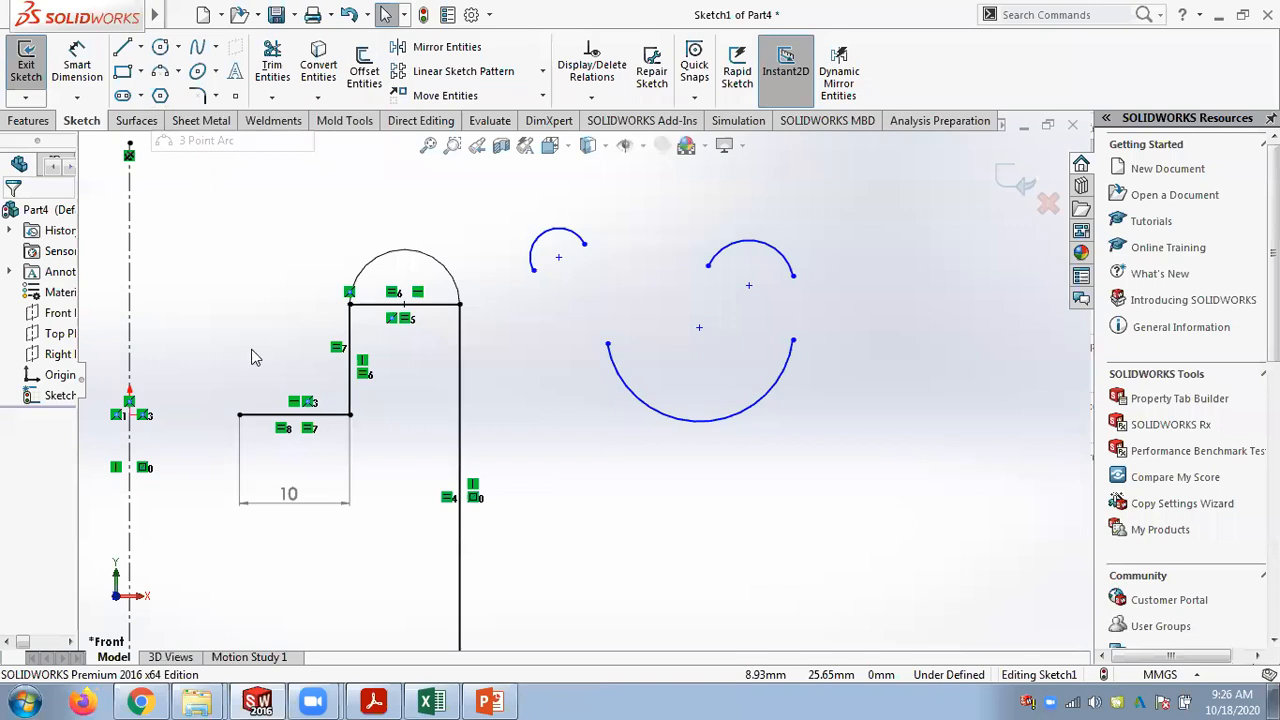
click(240, 415)
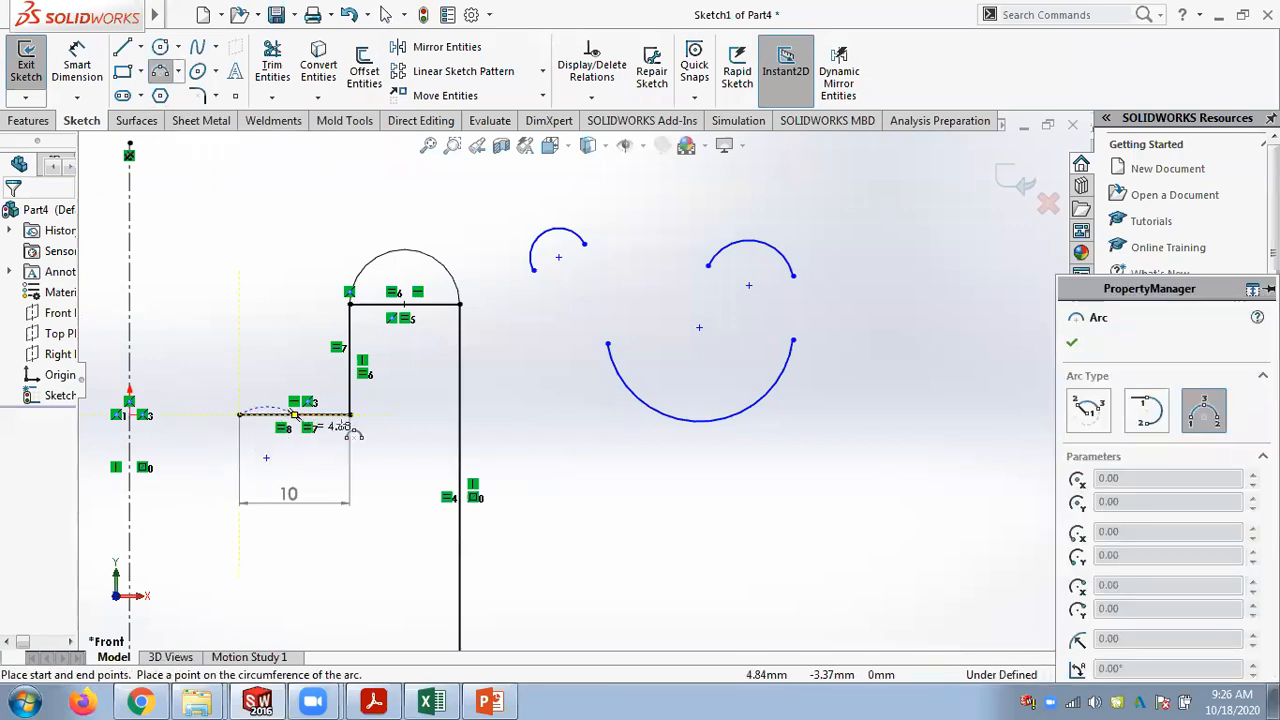
click(460, 302)
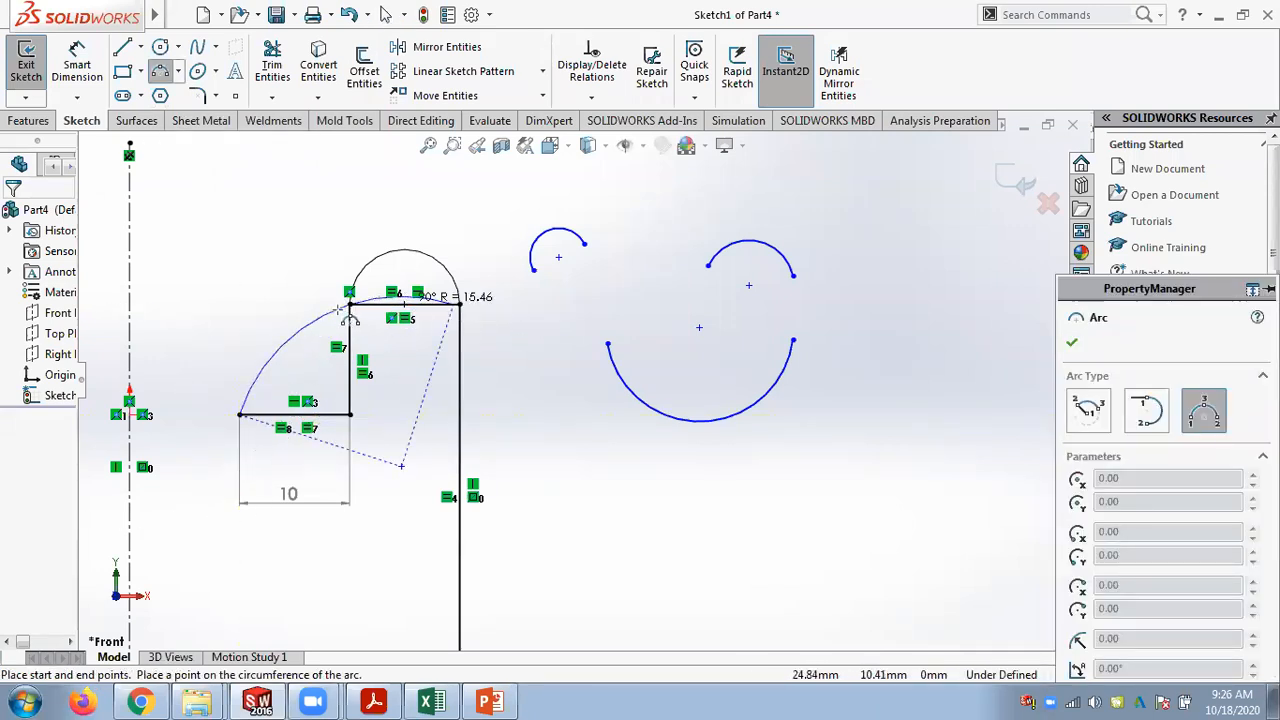
click(362, 312)
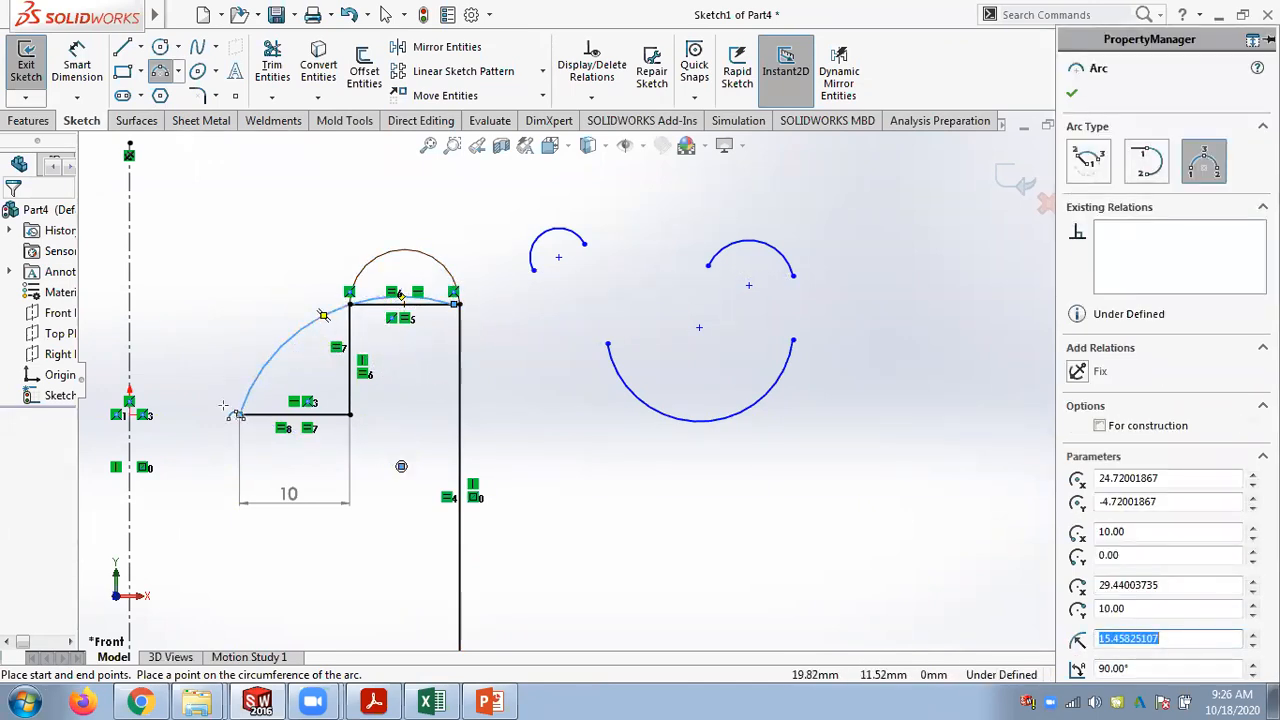
Add an upward-opening tangent arc continuing from the right endpoint of the small 180° three-point arc, and end the command.
click(179, 73)
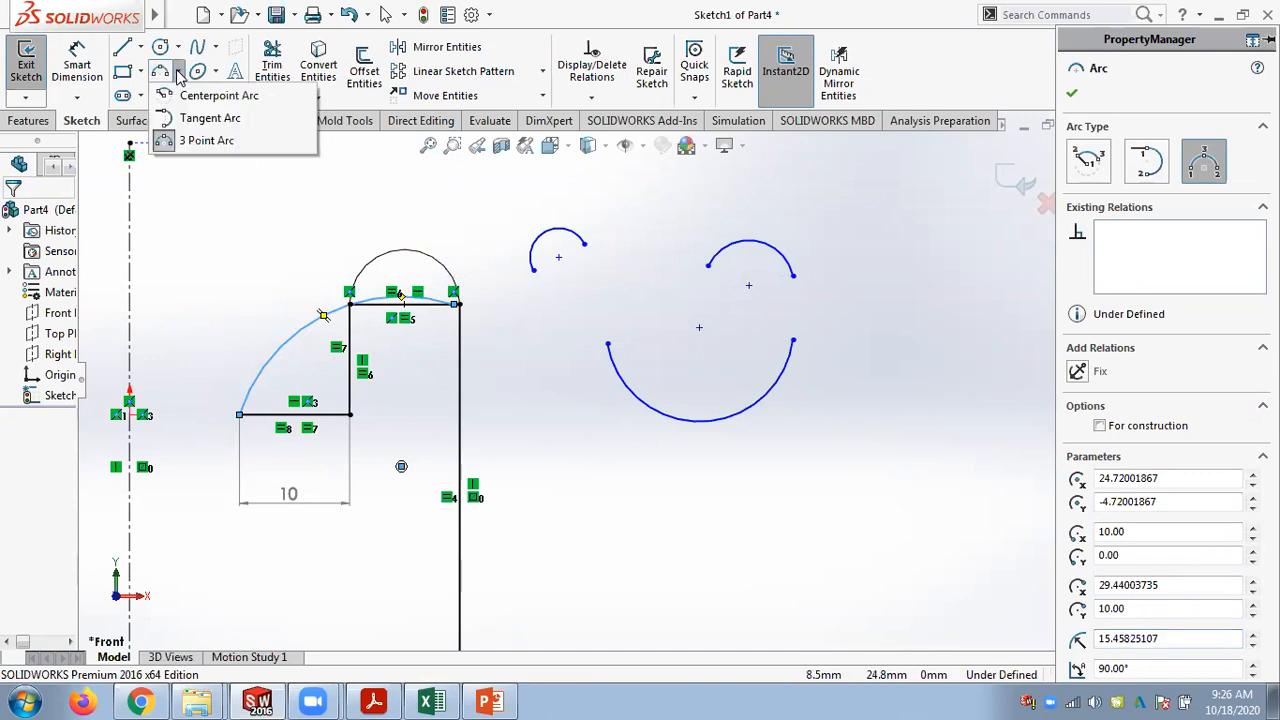
click(200, 114)
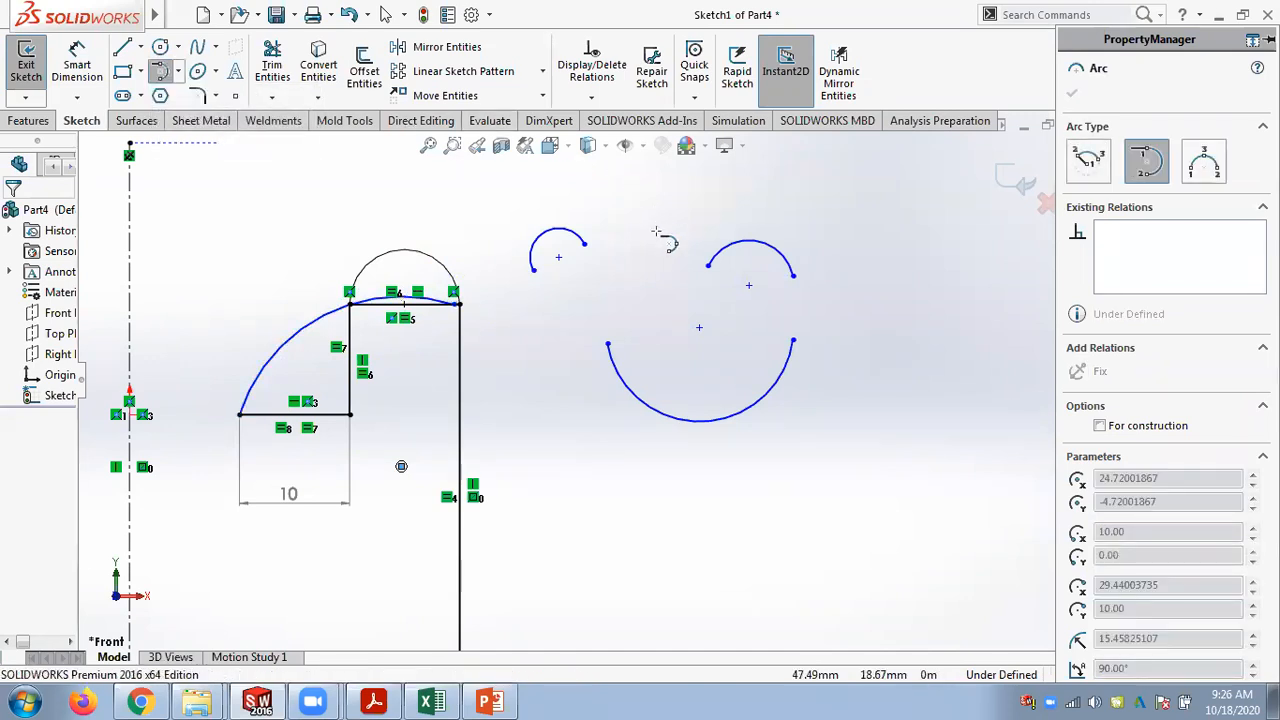
click(585, 244)
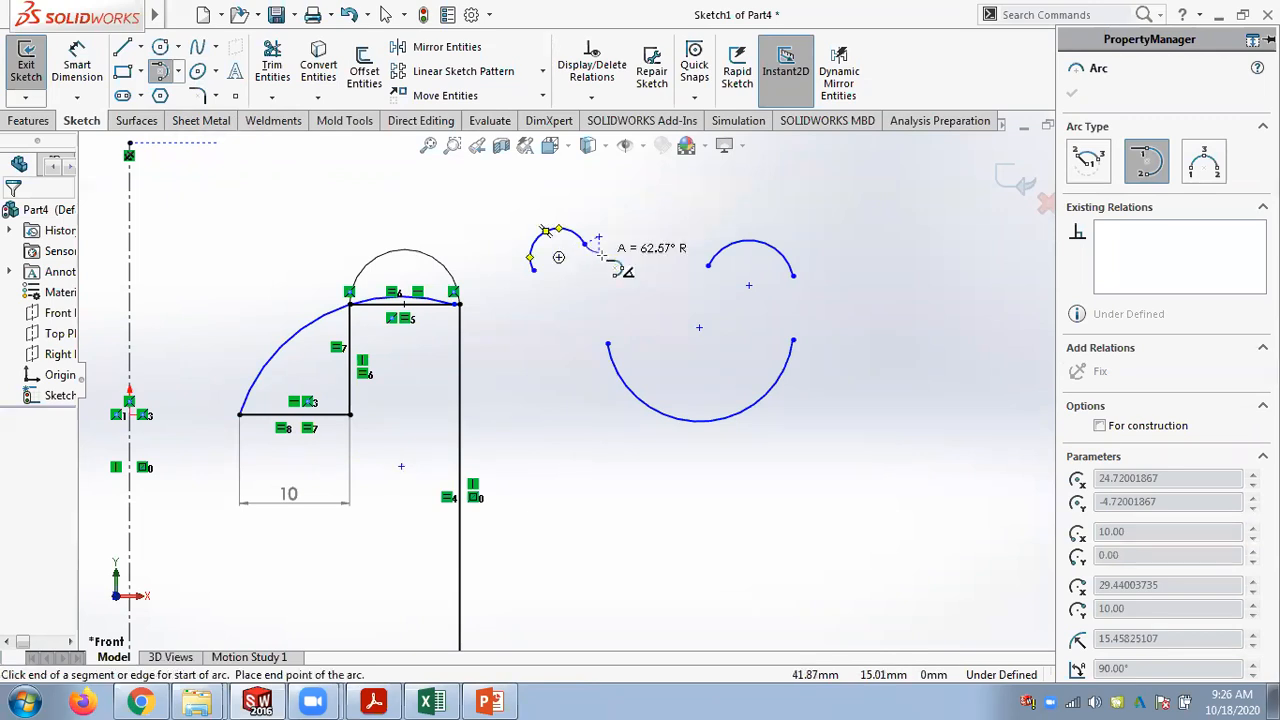
click(646, 212)
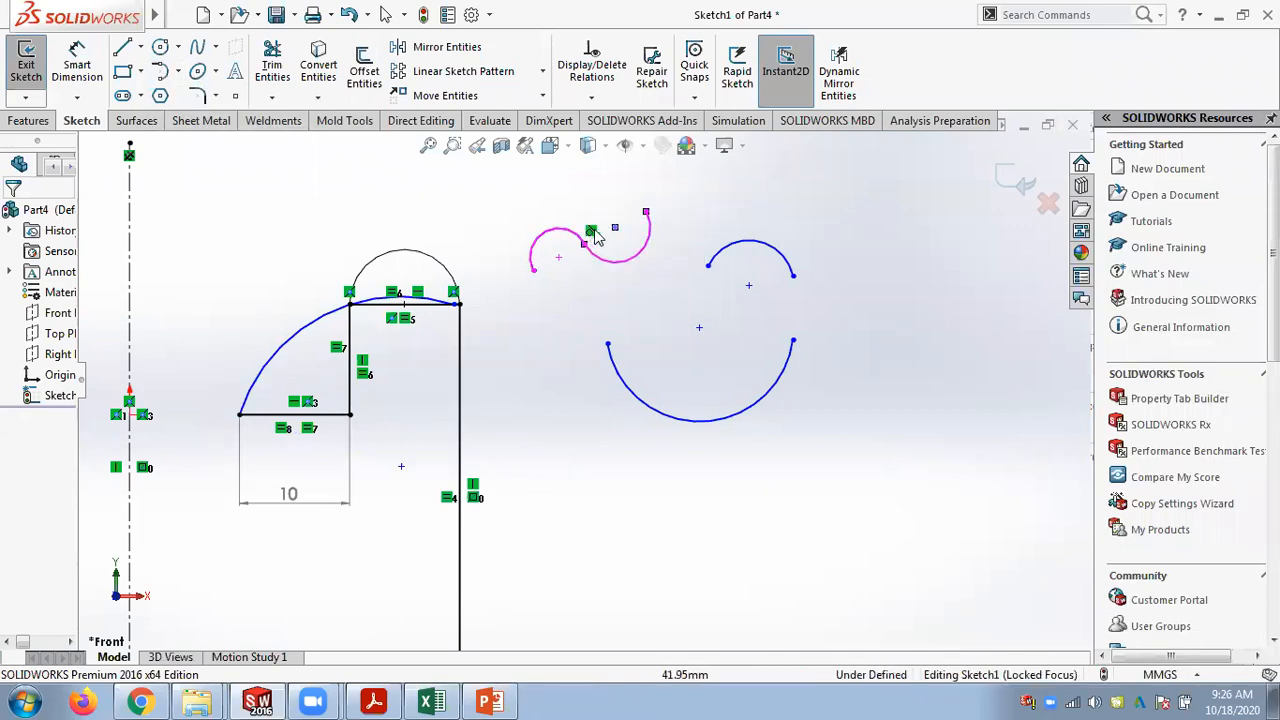
key(Escape)
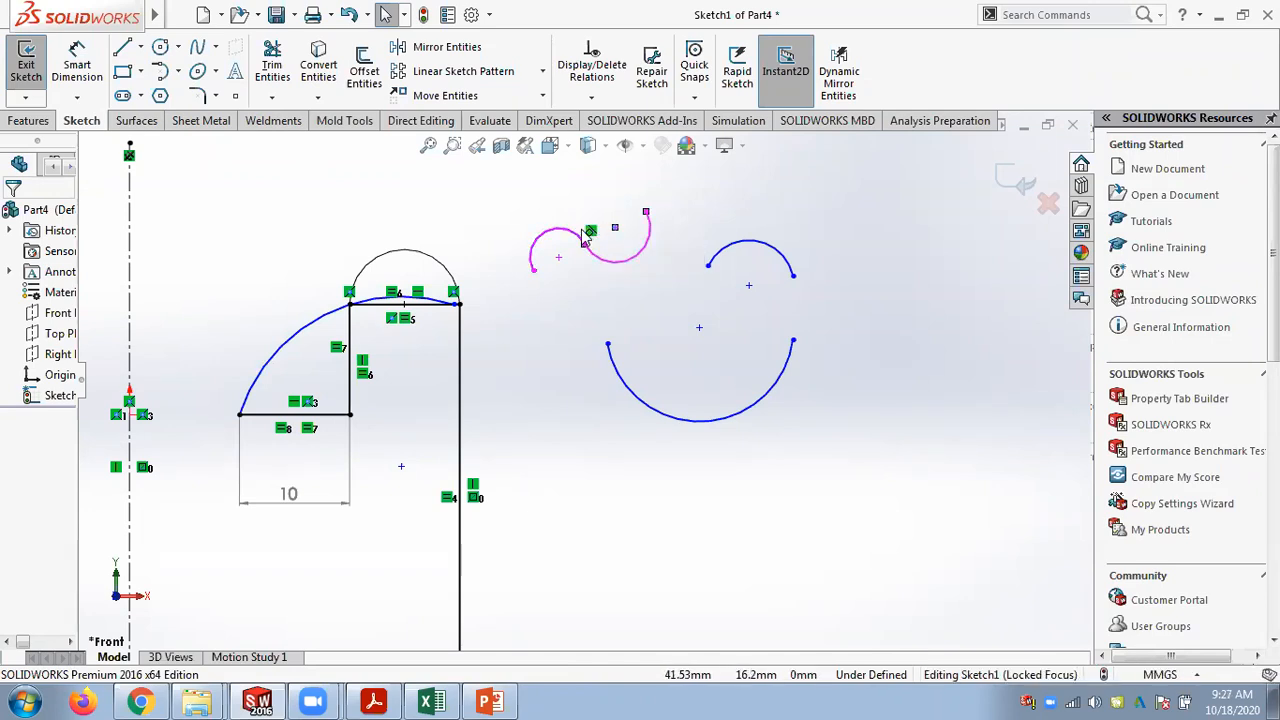
Try a 180° tangent arc, about 3.2 mm in radius, curving down from the right inner step edge's inner endpoint.
click(178, 72)
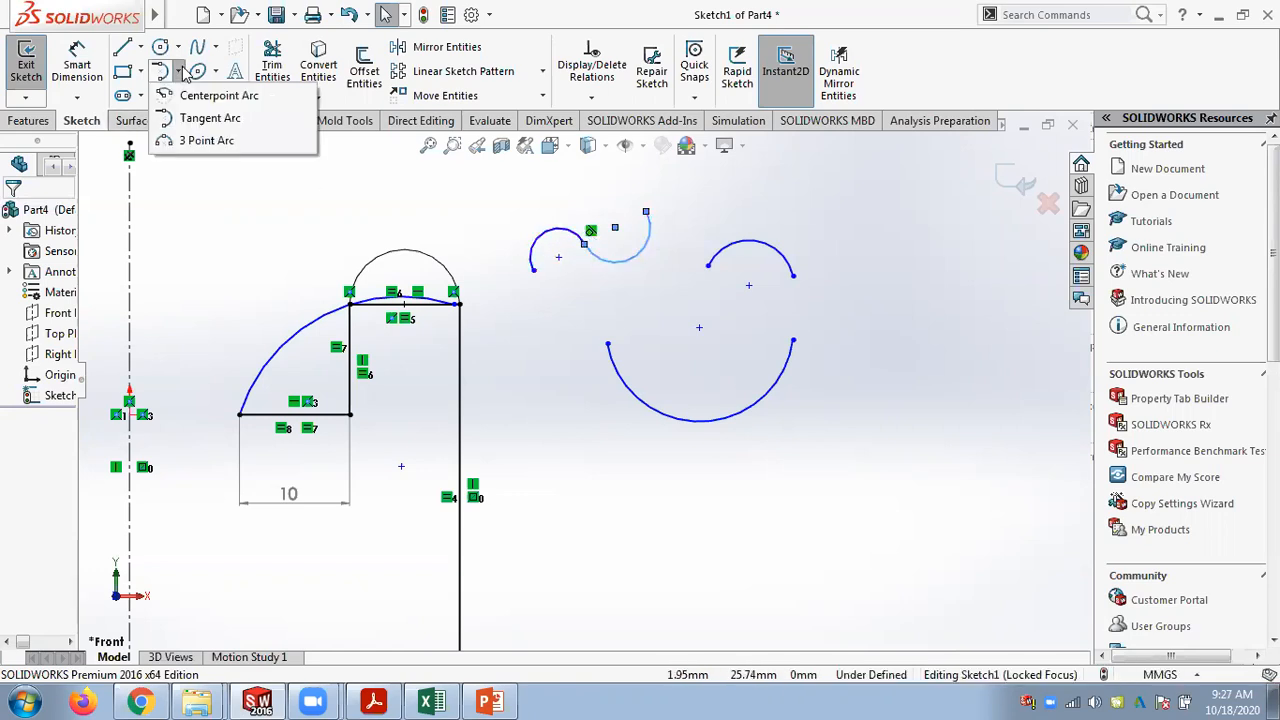
click(205, 118)
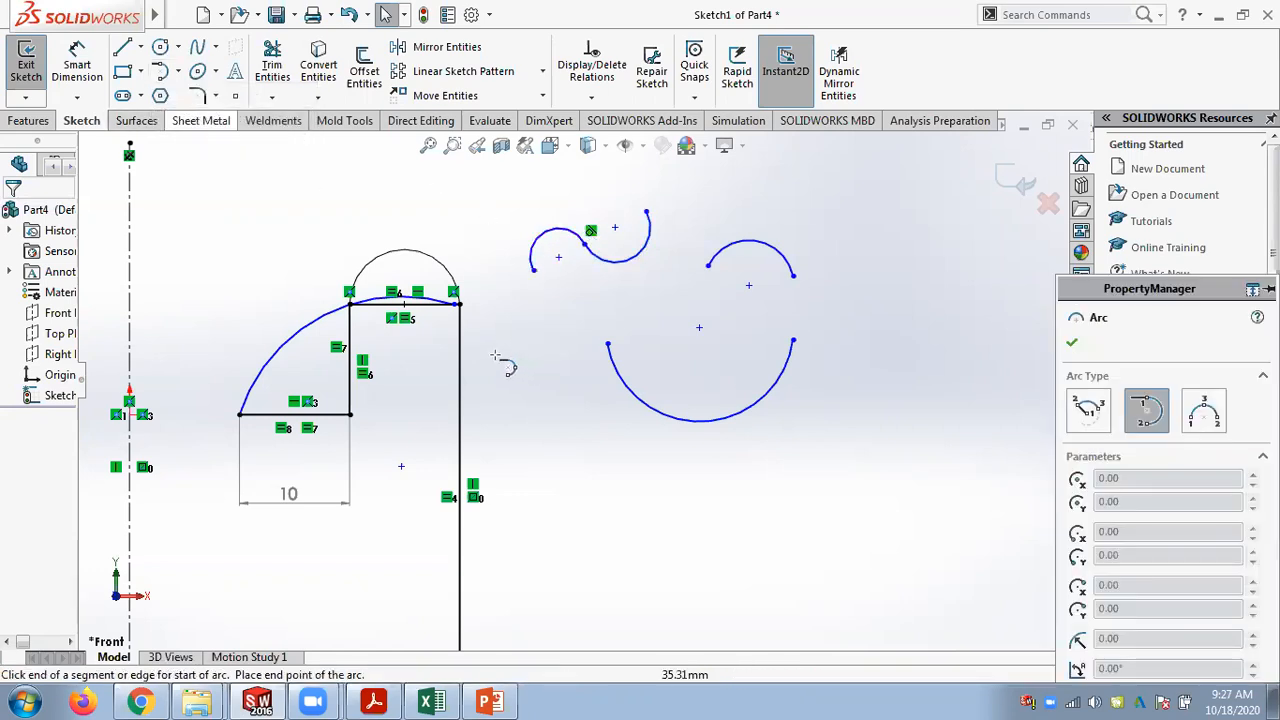
click(240, 414)
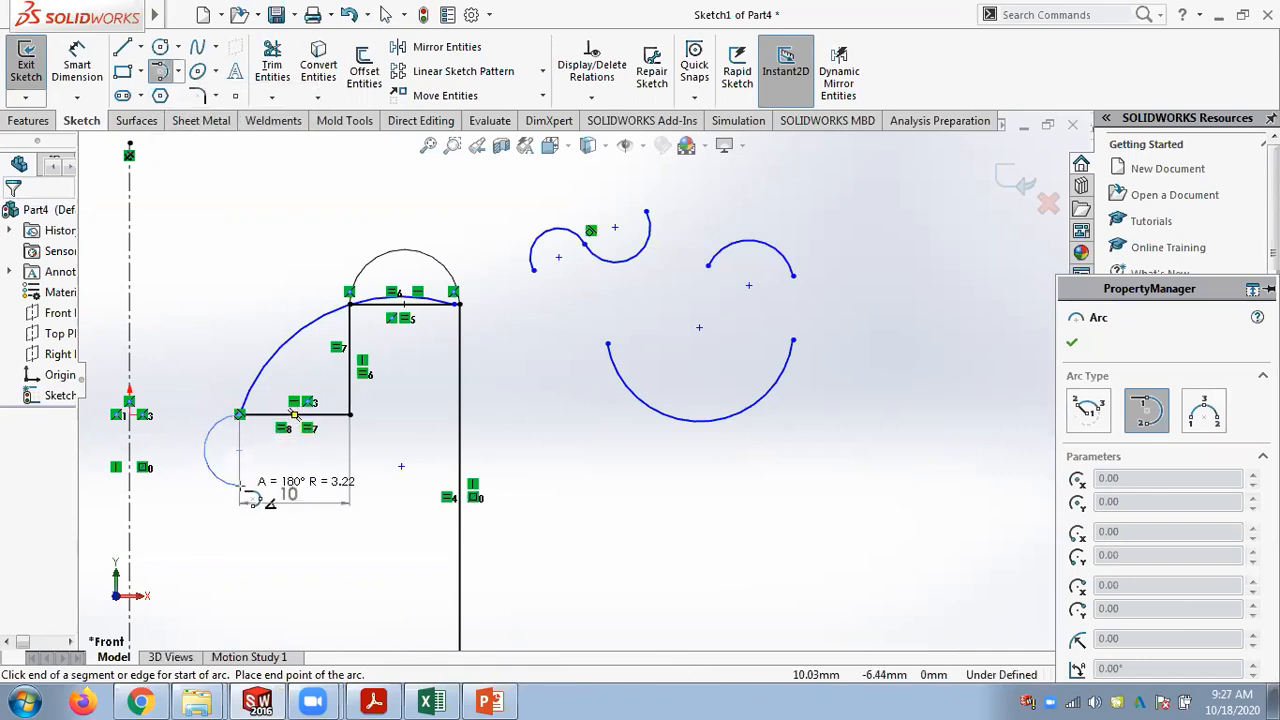
key(Escape)
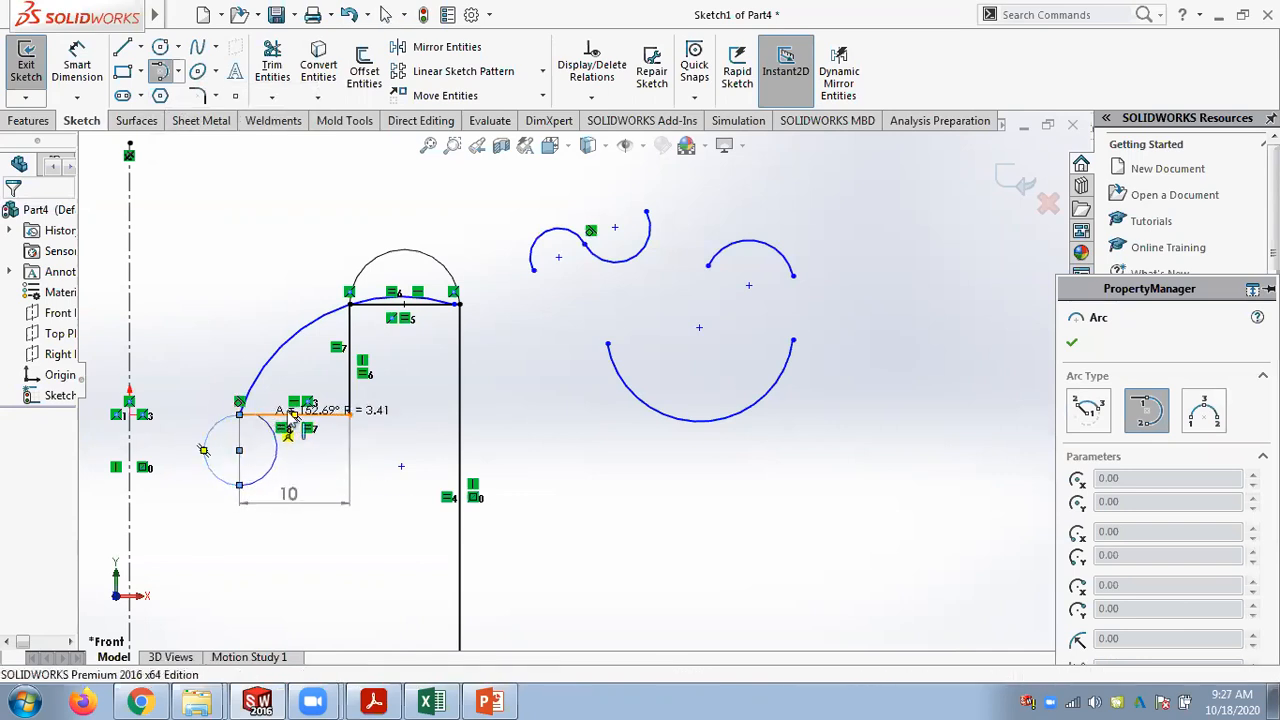
Sketch a three-point arc of about 283° and 5.6 mm radius overlapping the lower right of the large arc, and clear the selection.
click(177, 71)
click(194, 141)
click(847, 432)
click(805, 493)
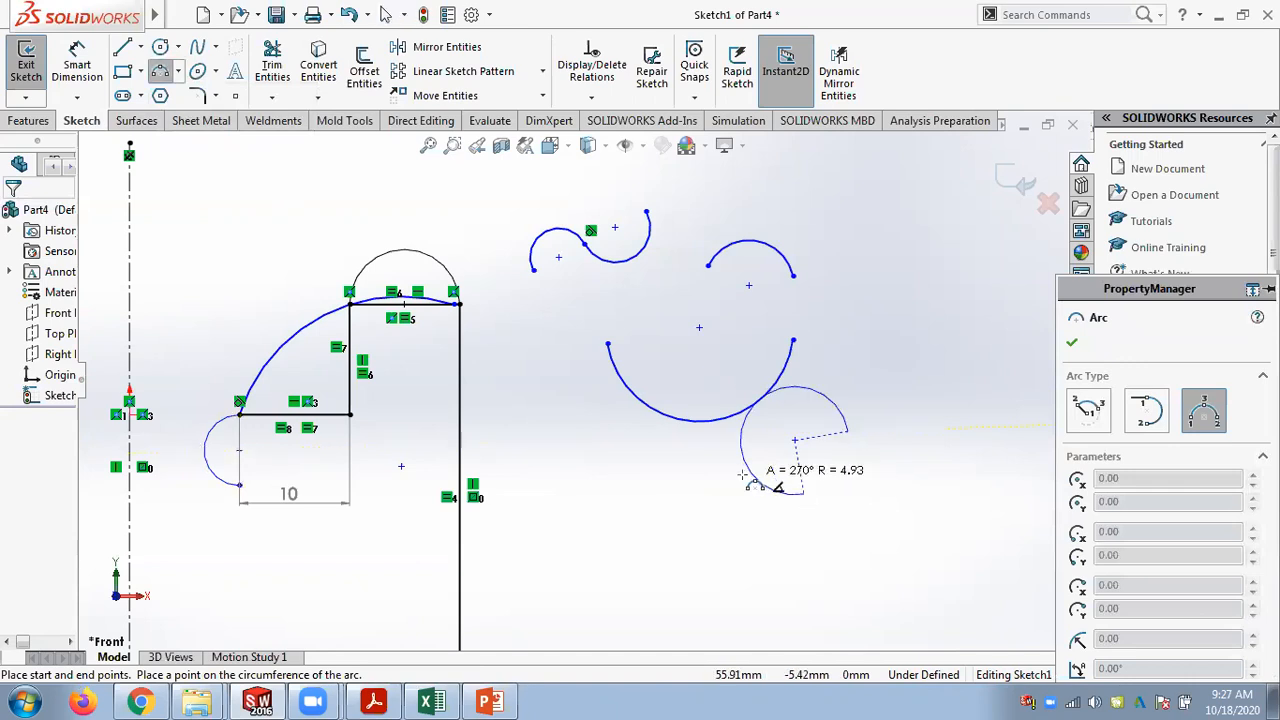
click(866, 428)
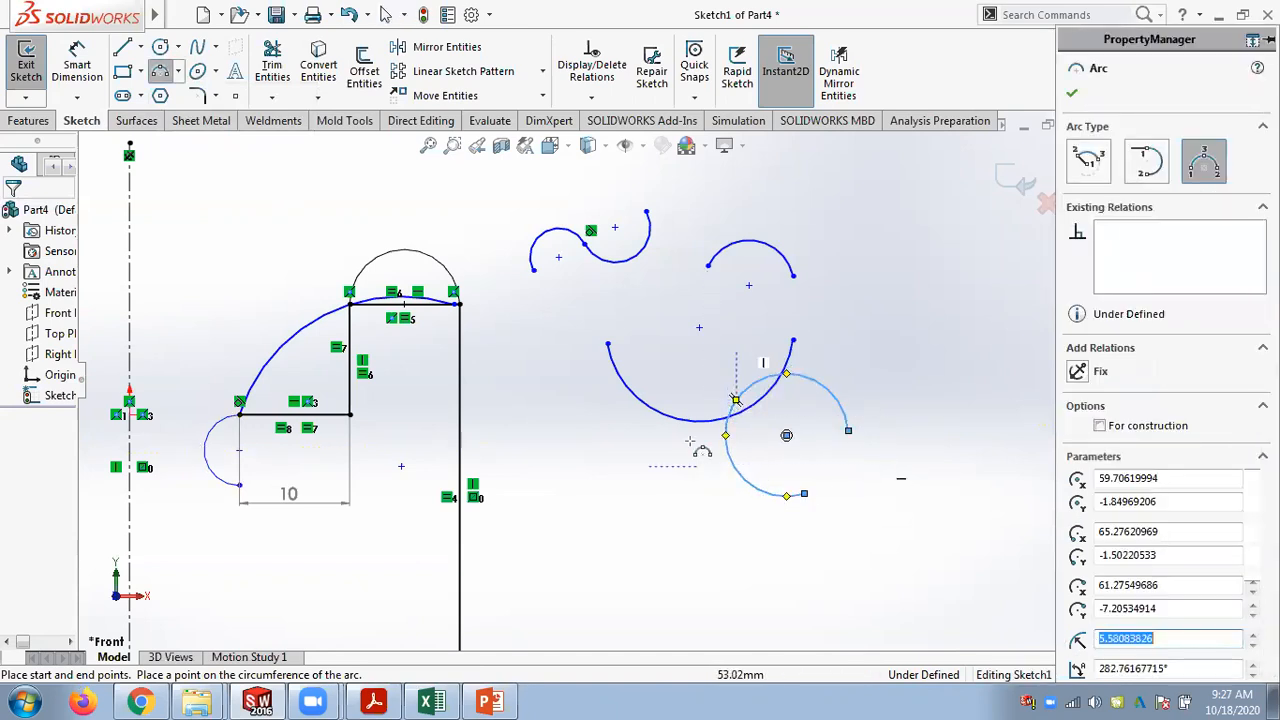
key(Escape)
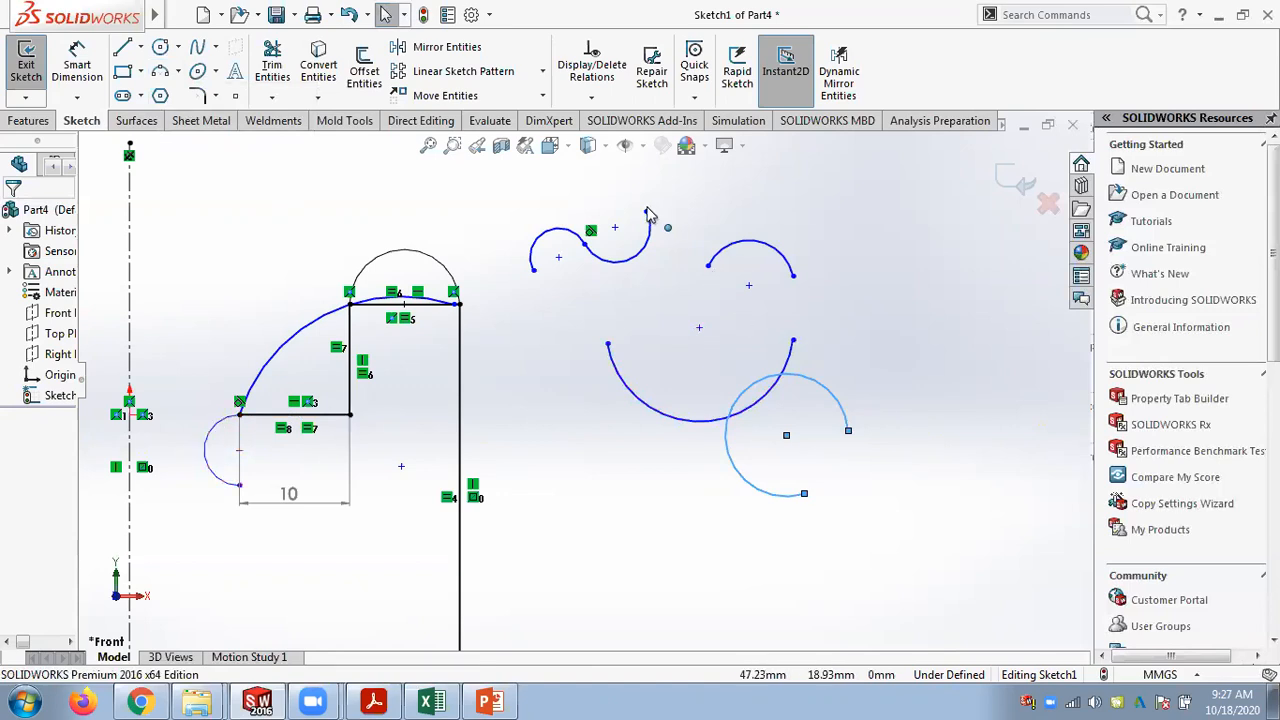
key(Escape)
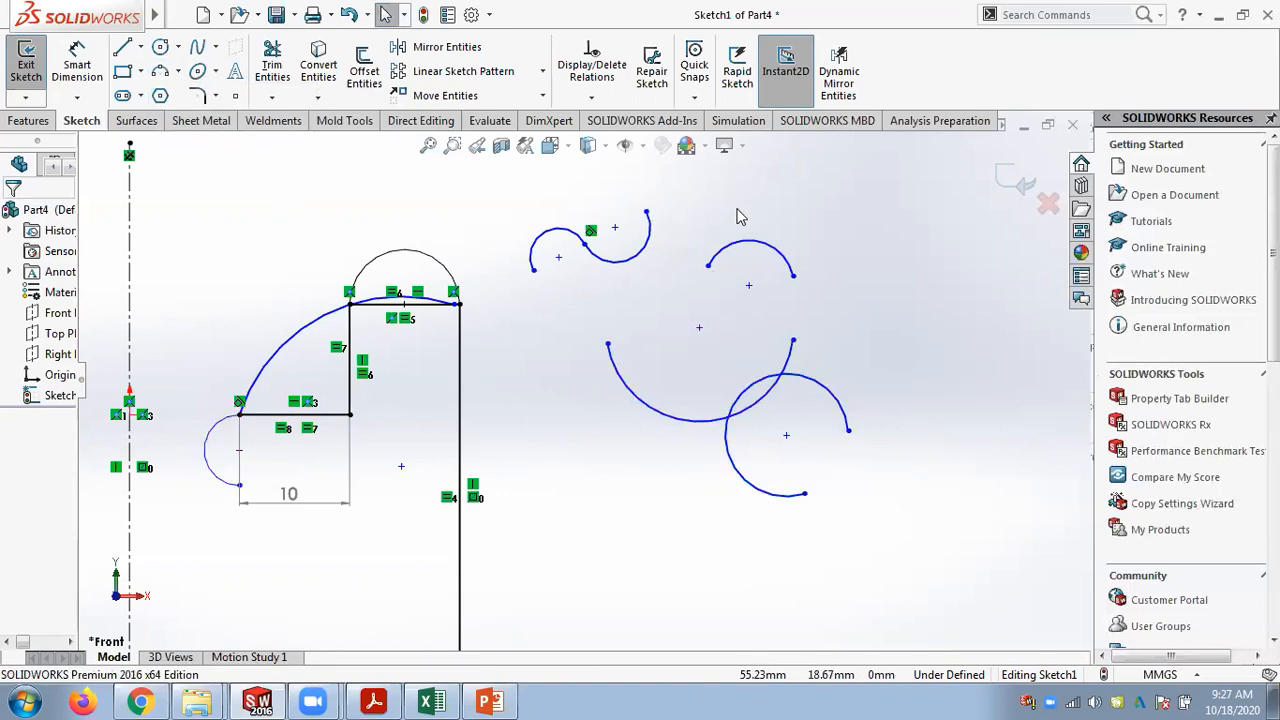
Undo the overlapping three-point arc and the tangent arc at the right inner step edge.
key(ctrl+z)
key(ctrl+z)
key(ctrl+z)
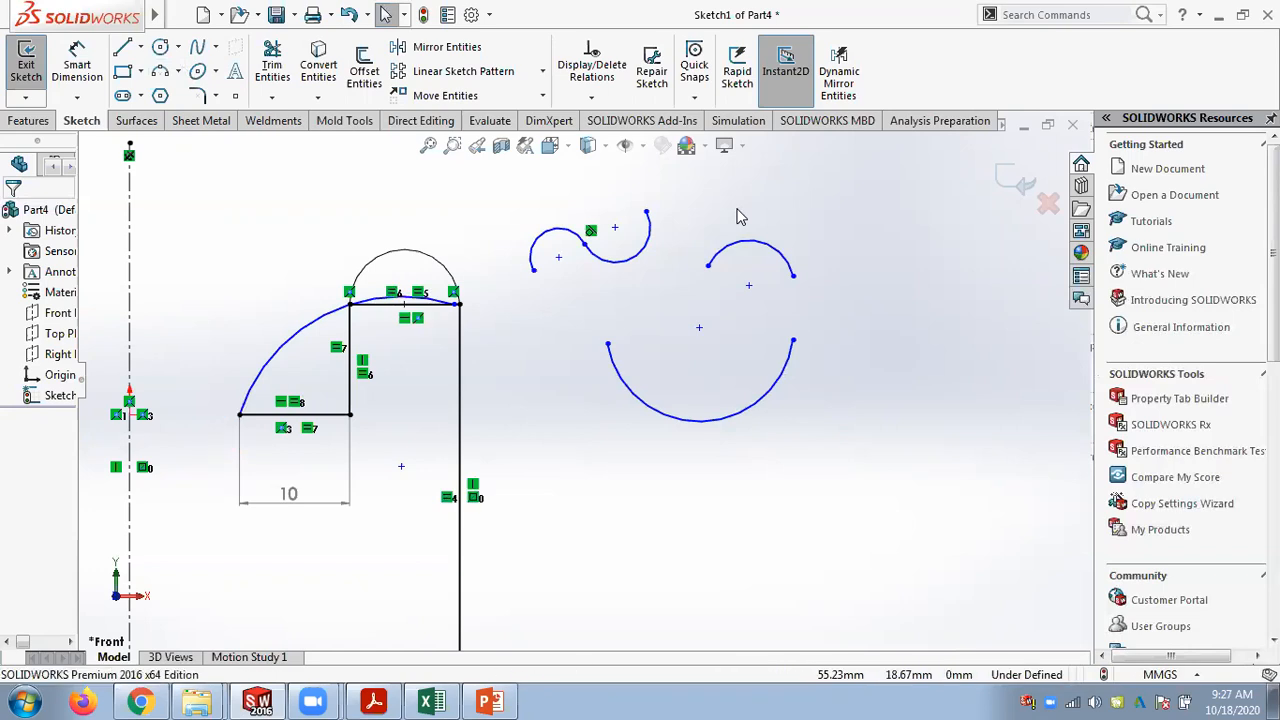
Undo all the remaining practice arcs around the right-hand step of the block sketch.
key(ctrl+z)
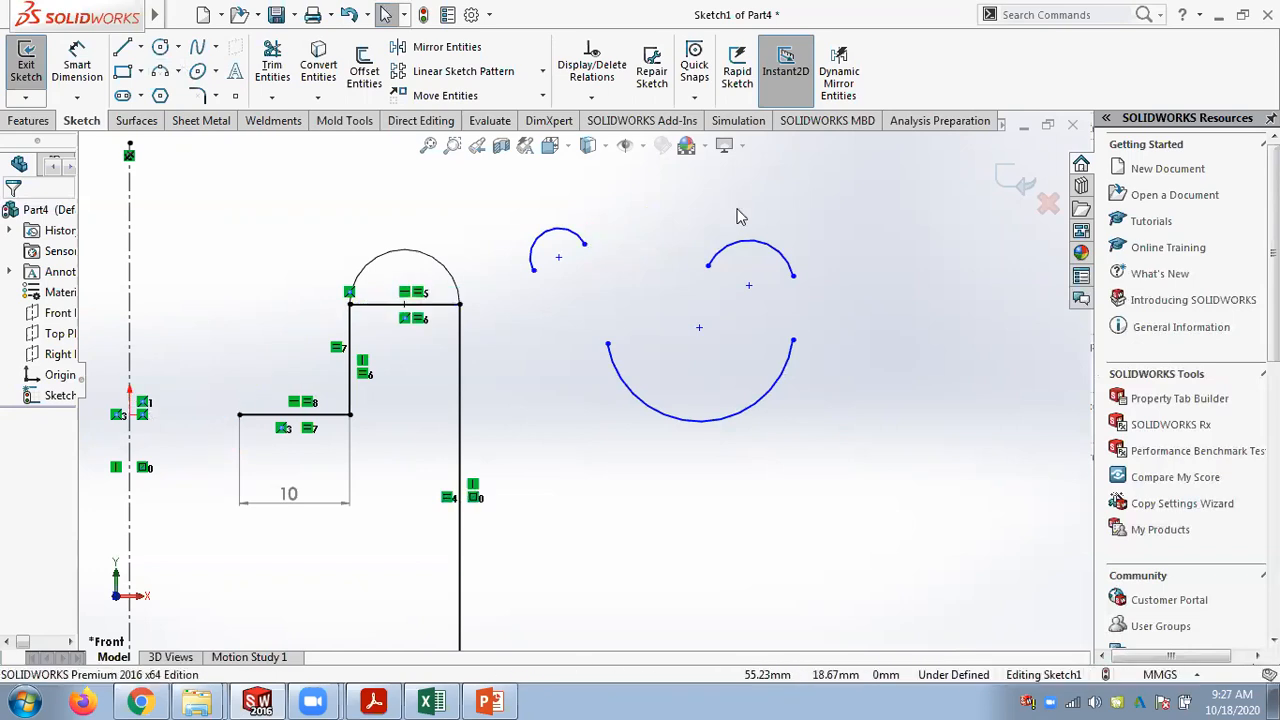
key(ctrl+z)
key(ctrl+z)
key(ctrl+z)
key(ctrl+z)
key(ctrl+z)
scroll(315, 505, up, 1)
scroll(278, 417, down, 4)
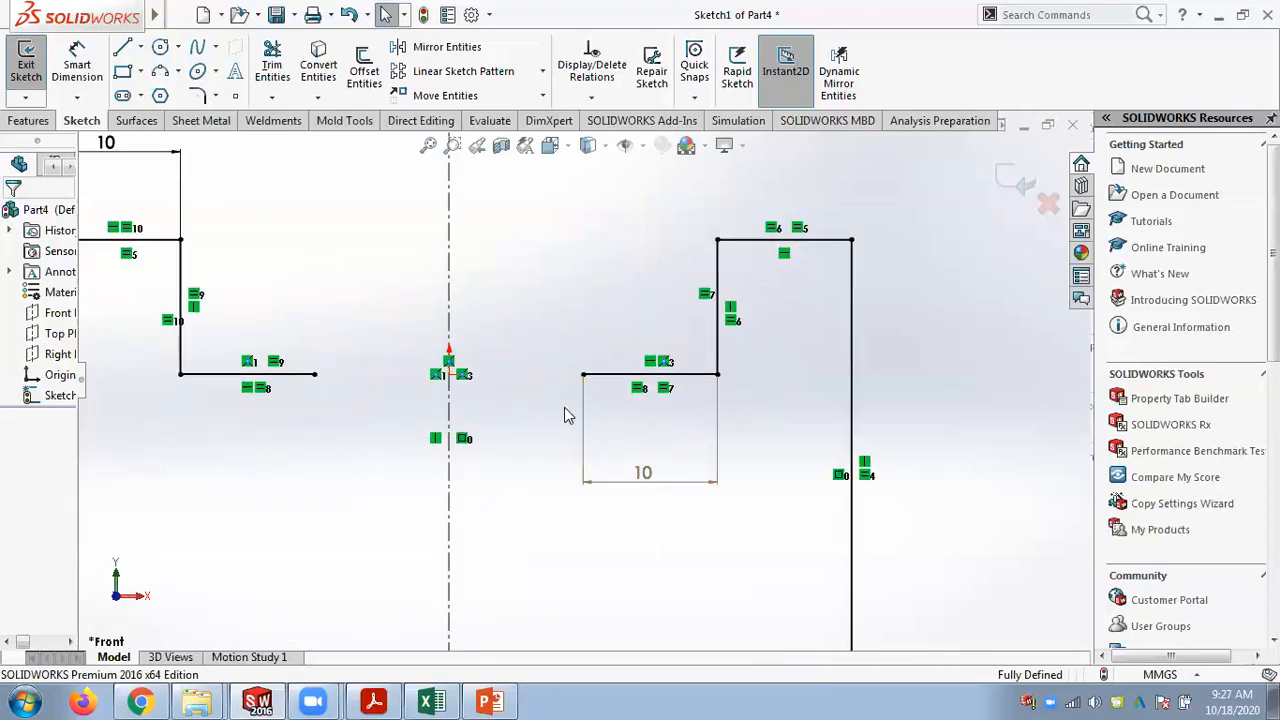
Check Figure 58 in PowerPoint and draw a 180° centerpoint arc of 10 mm radius about the origin, curving downward between the two inner step endpoints.
click(178, 72)
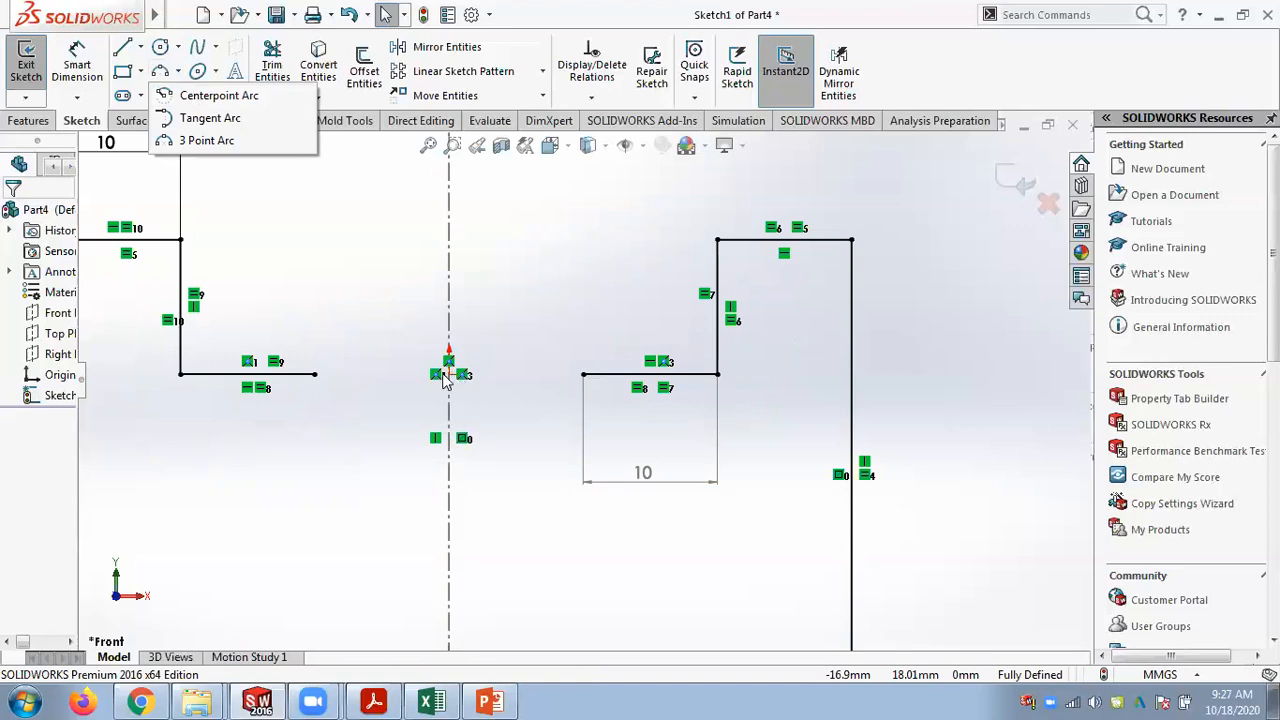
click(488, 702)
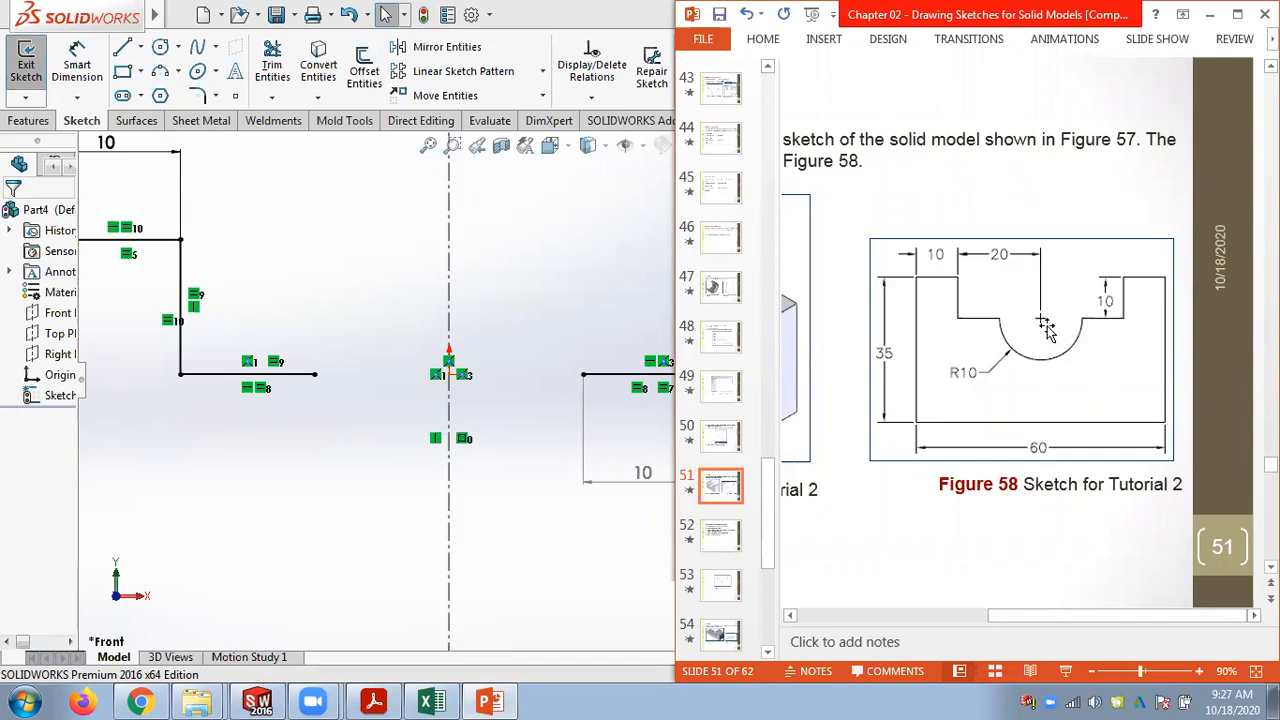
click(178, 72)
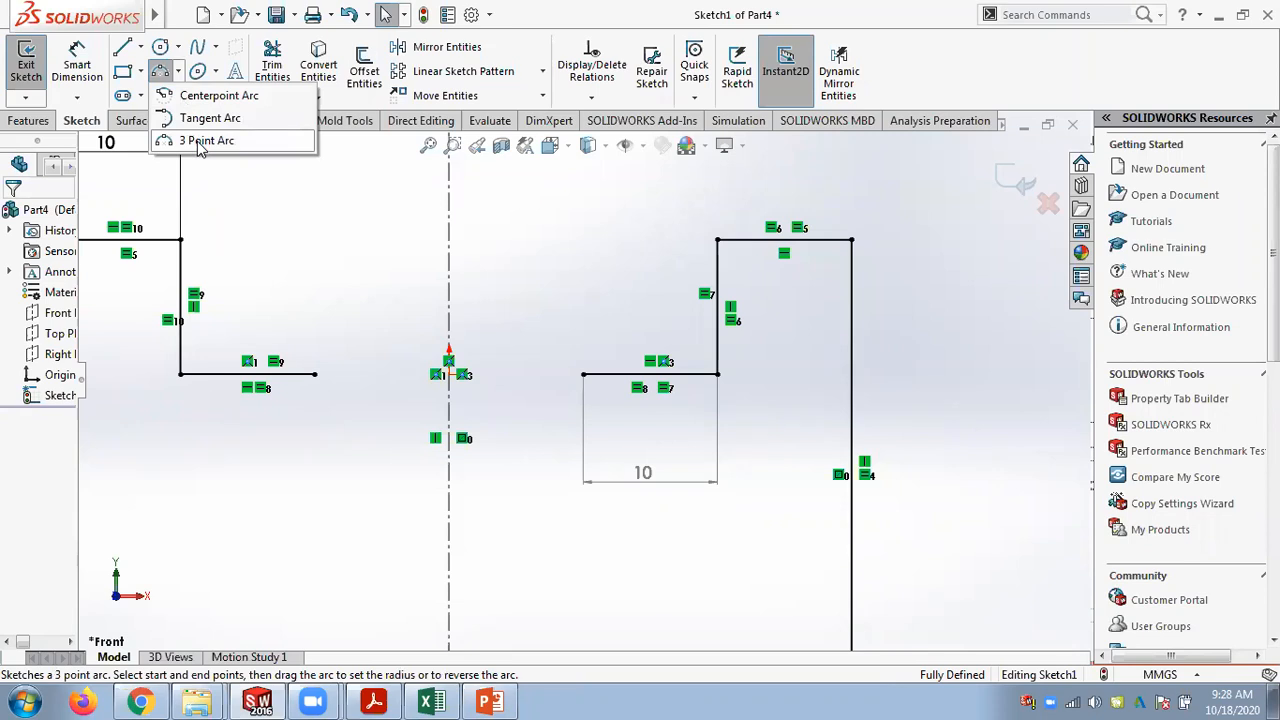
click(196, 98)
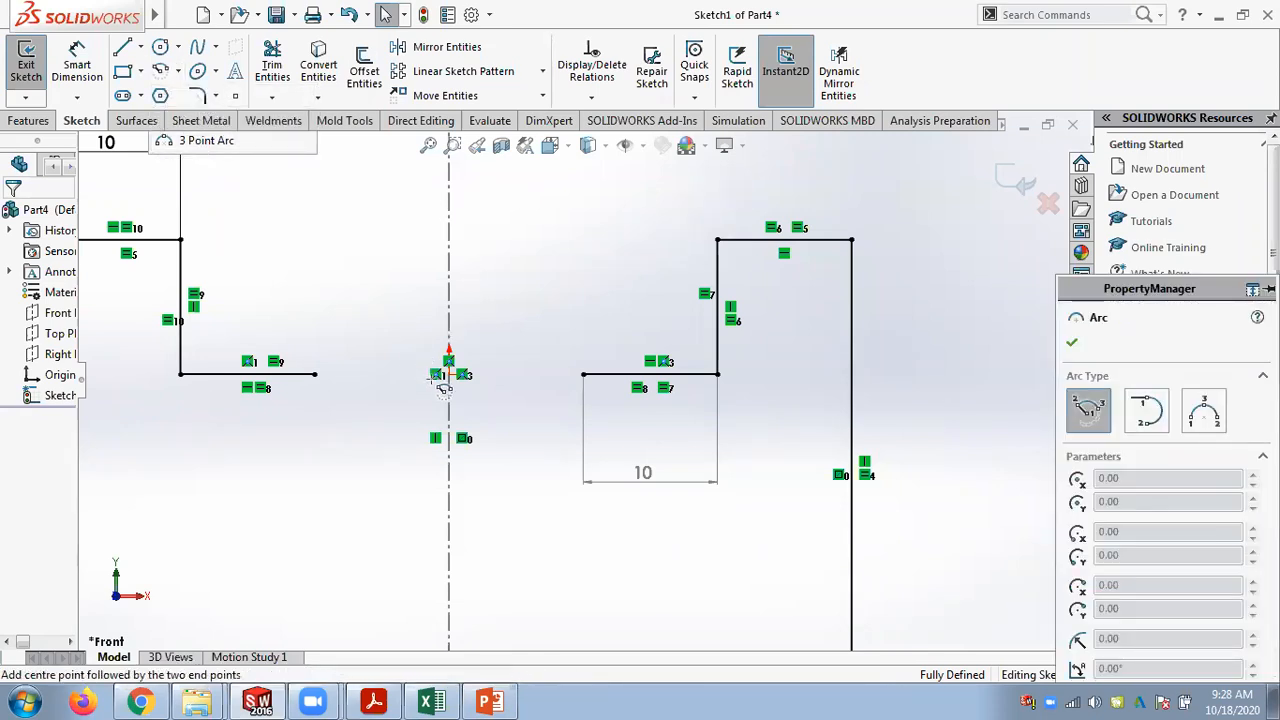
click(448, 374)
click(316, 374)
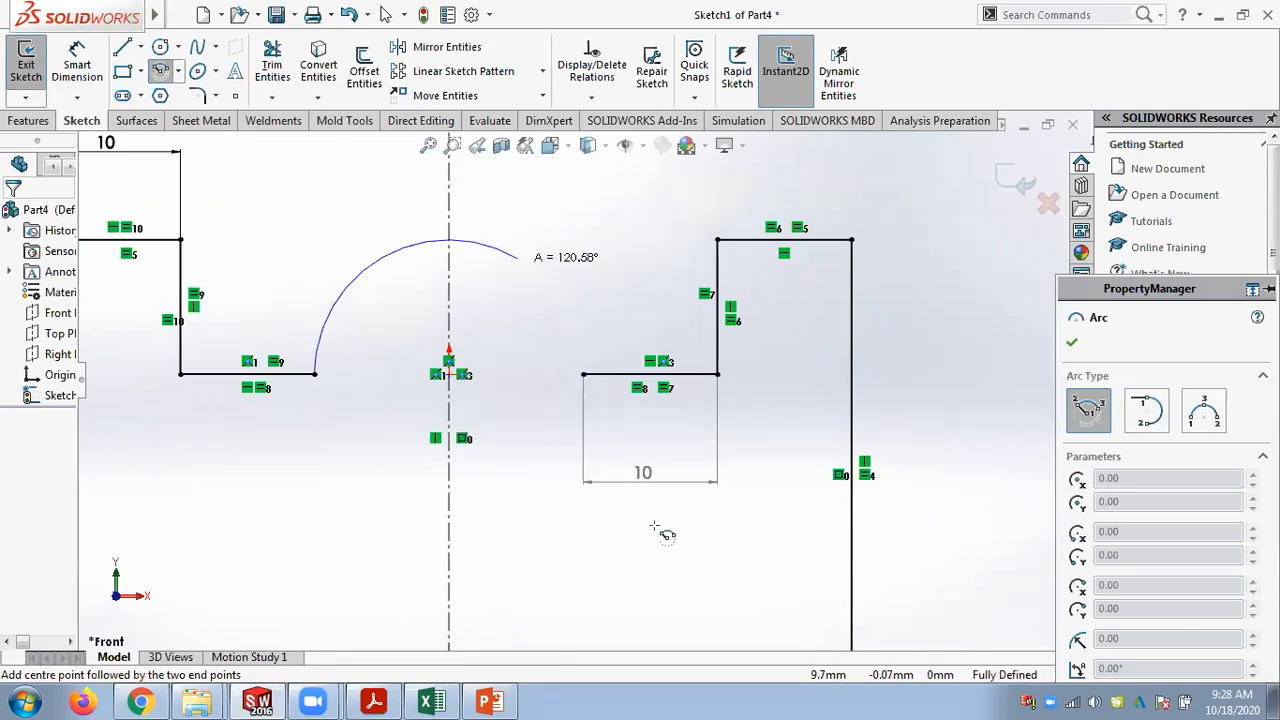
click(584, 374)
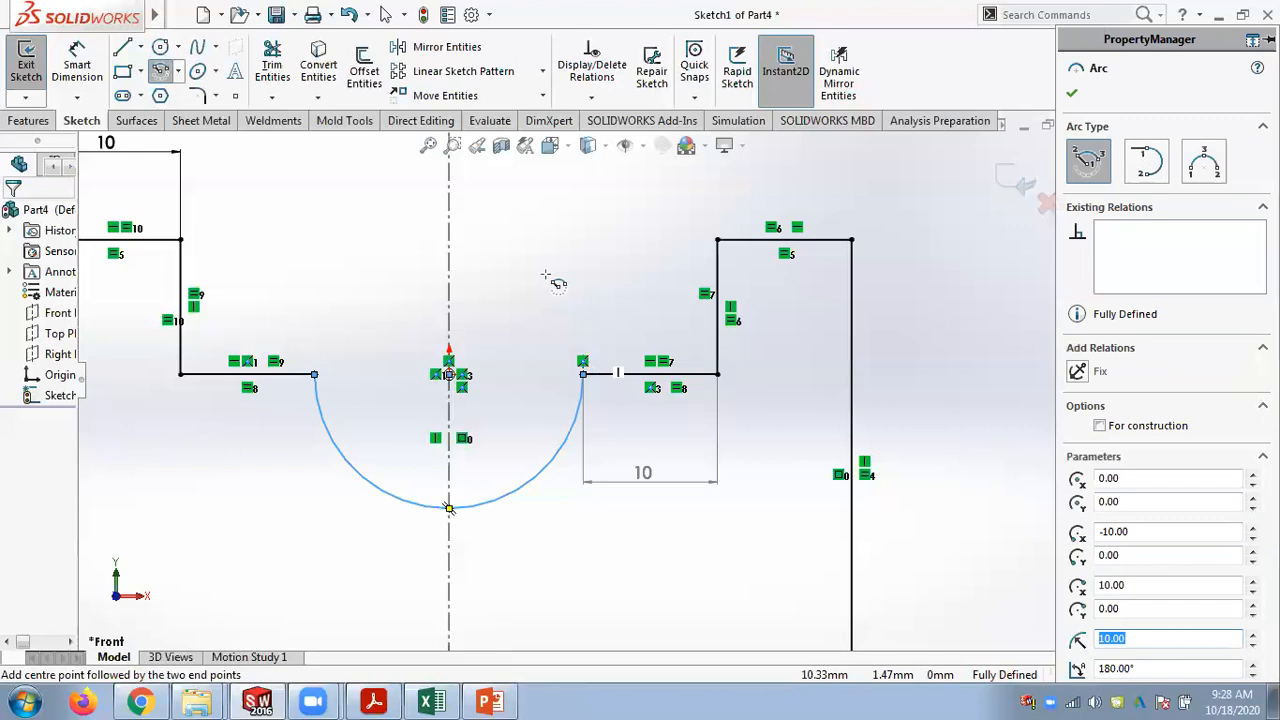
key(Escape)
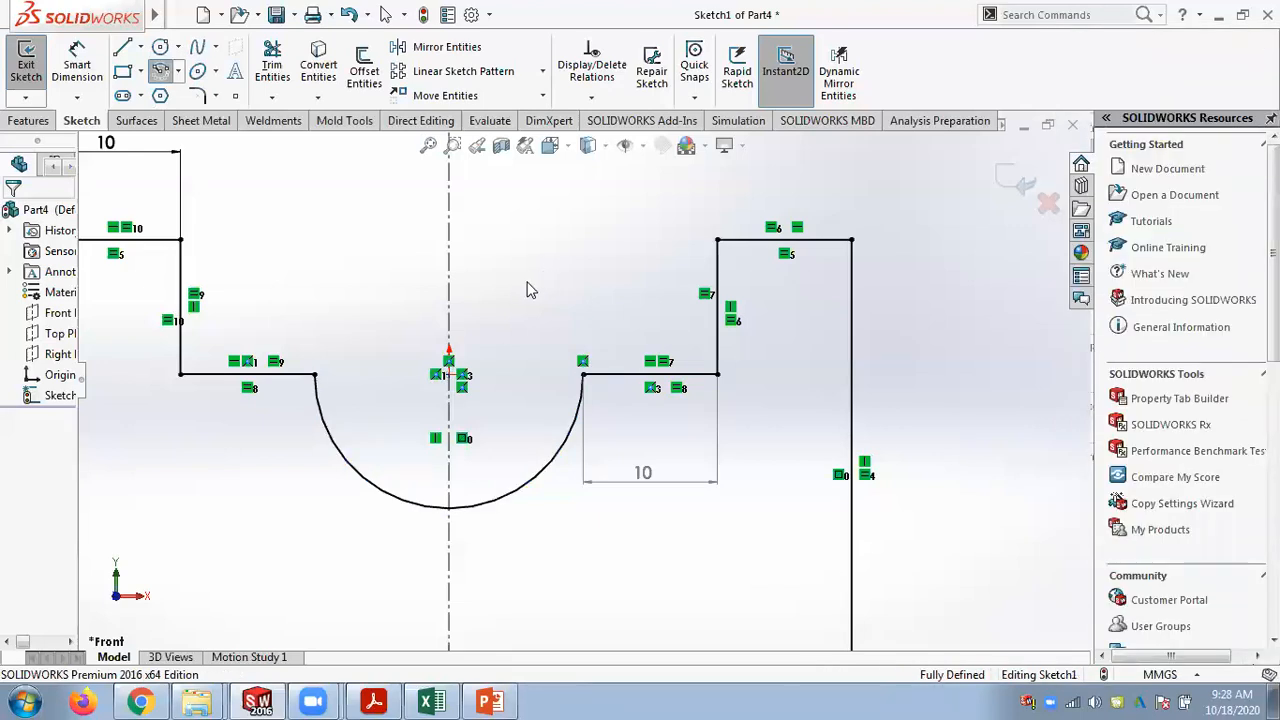
Add a driven radius dimension to the central arc with Smart Dimension, and try to edit its value.
key(f)
scroll(576, 545, up, 2)
scroll(471, 461, down, 3)
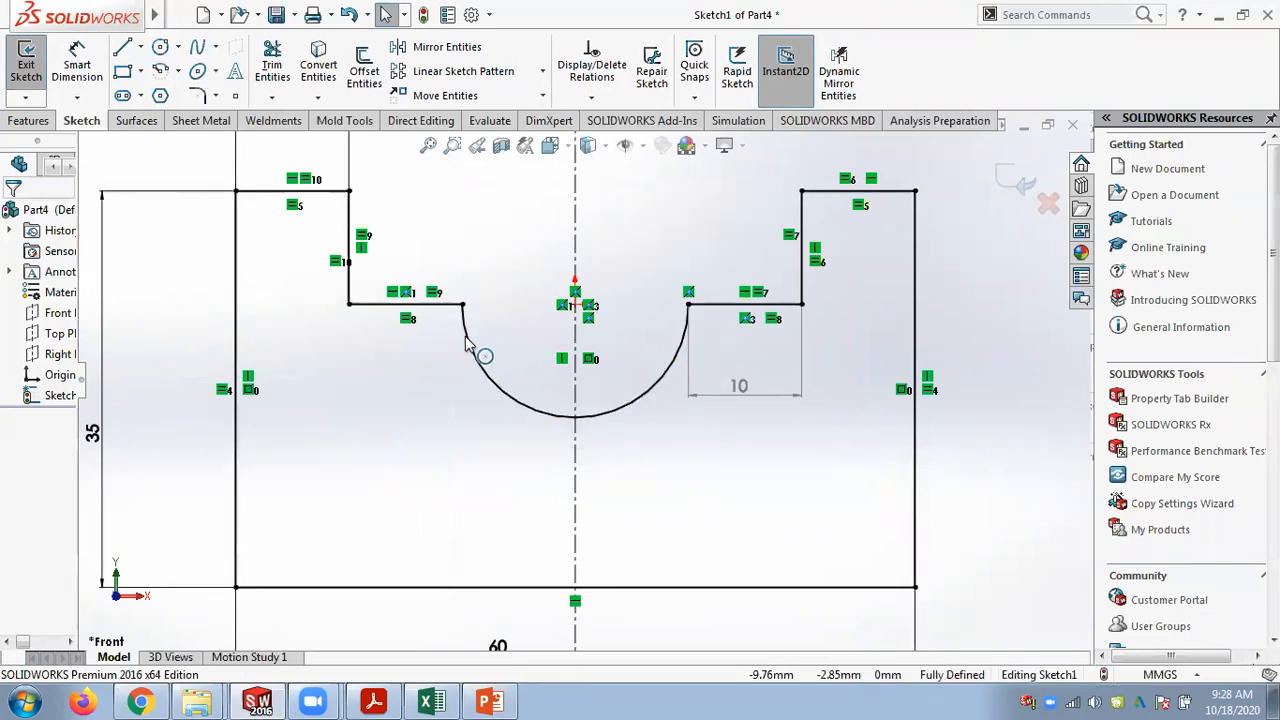
click(98, 78)
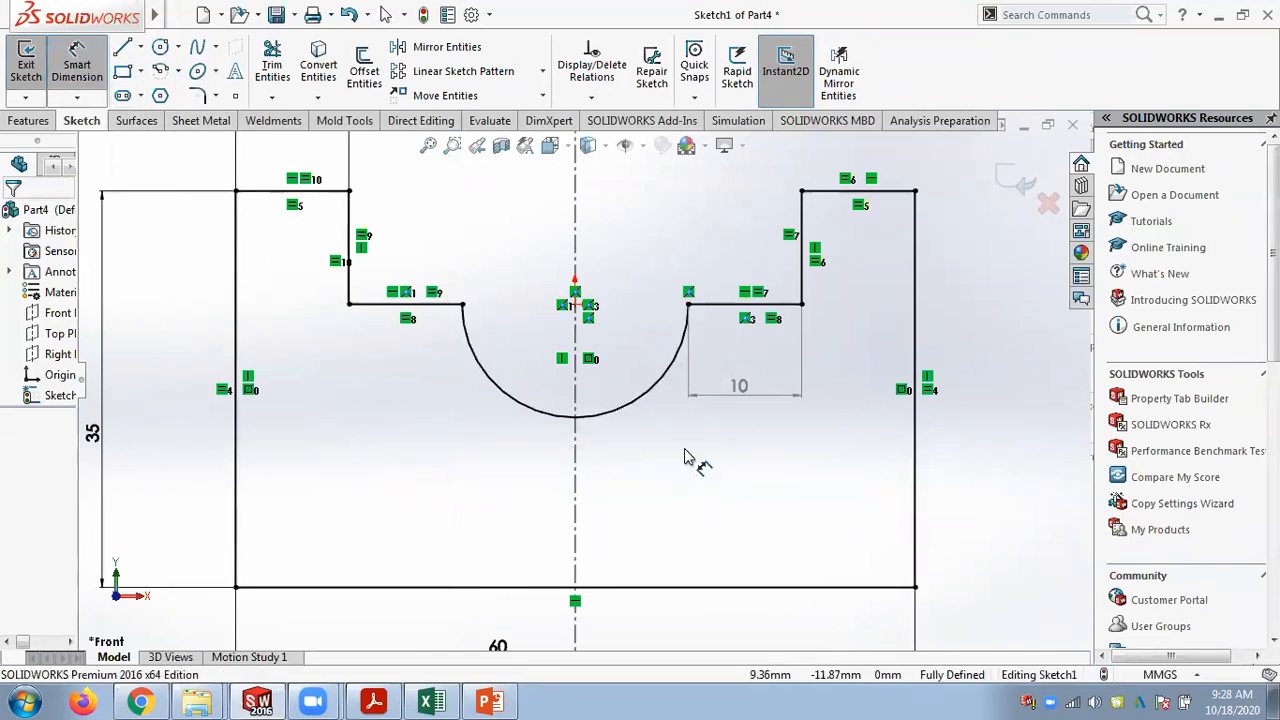
click(484, 390)
click(420, 437)
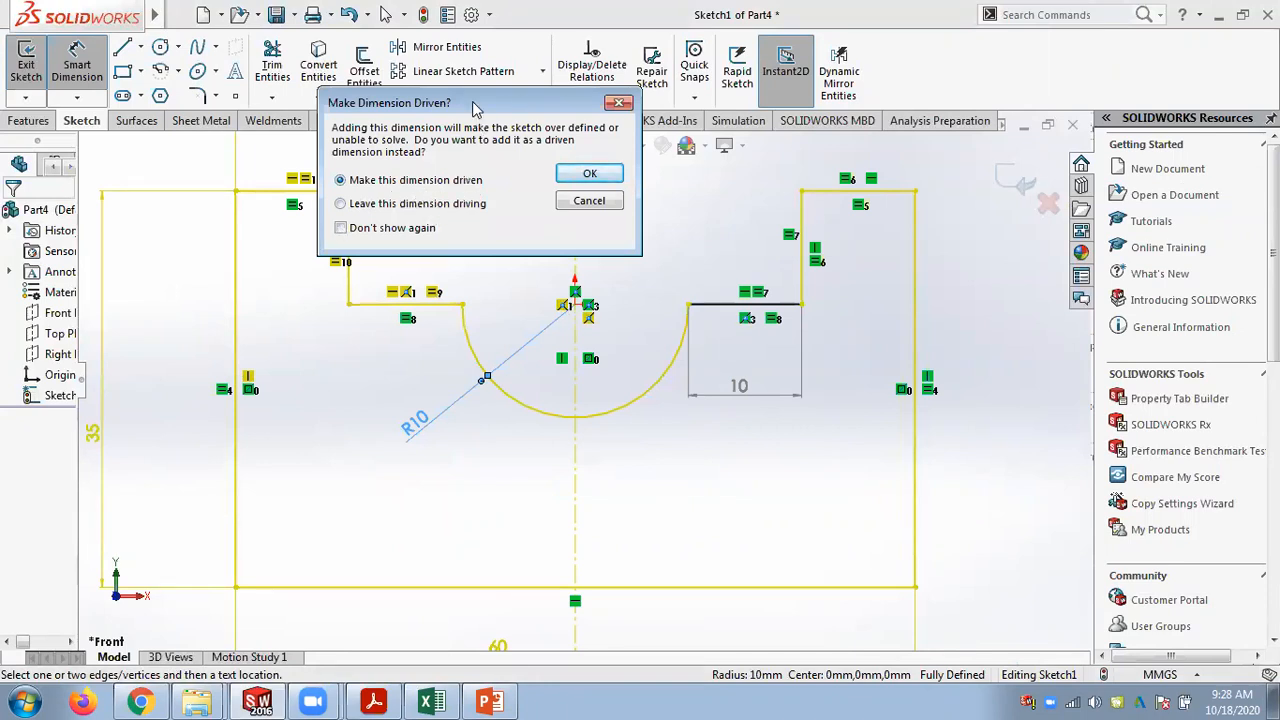
drag(476, 107, 582, 44)
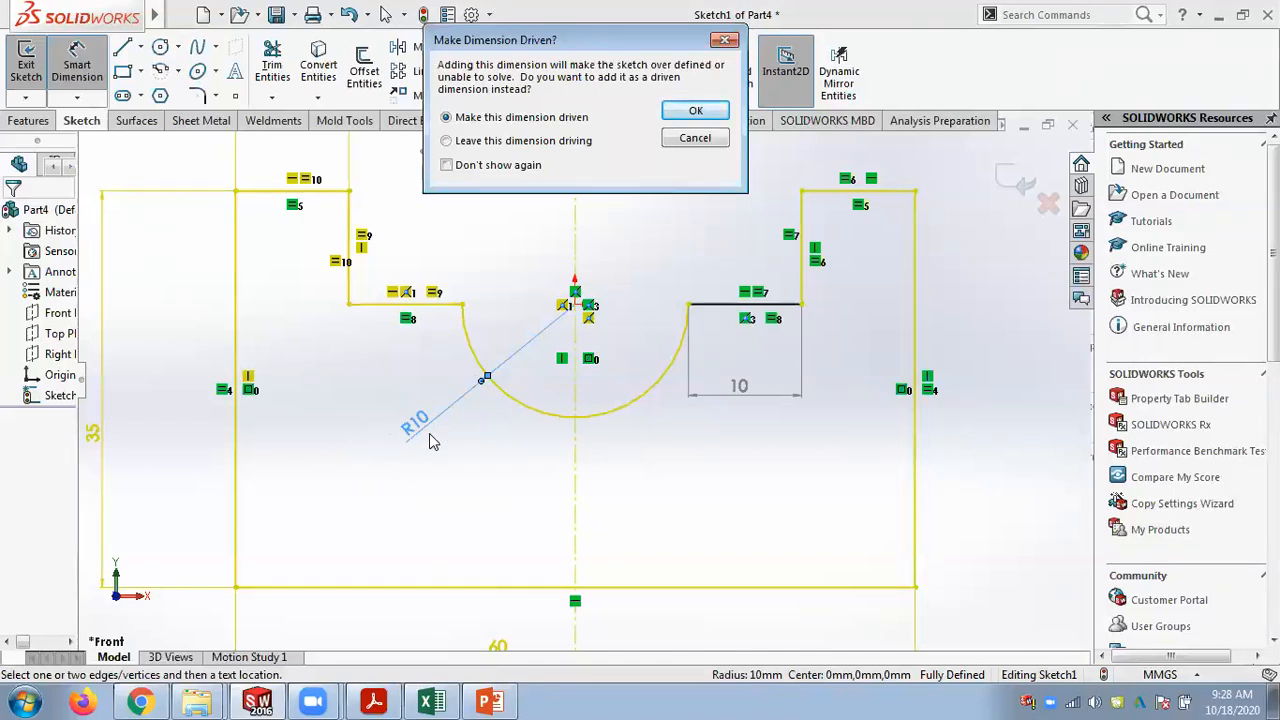
click(457, 143)
click(447, 119)
click(695, 111)
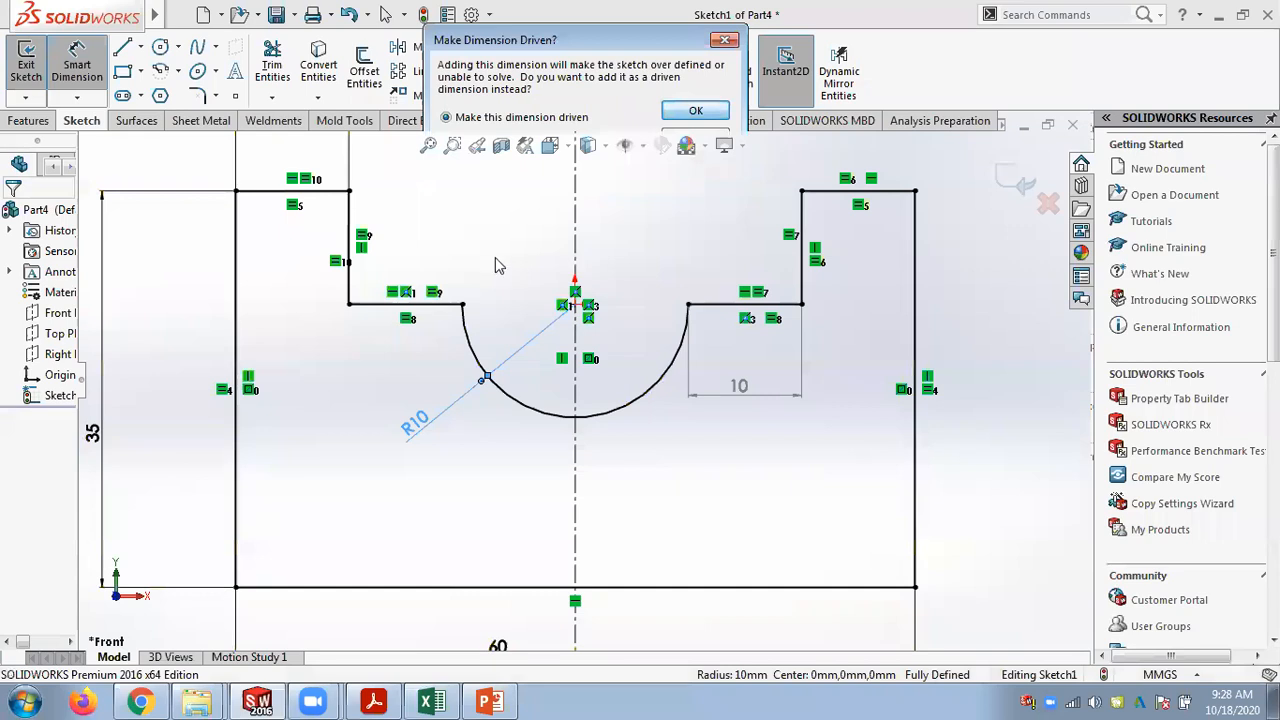
double_click(428, 427)
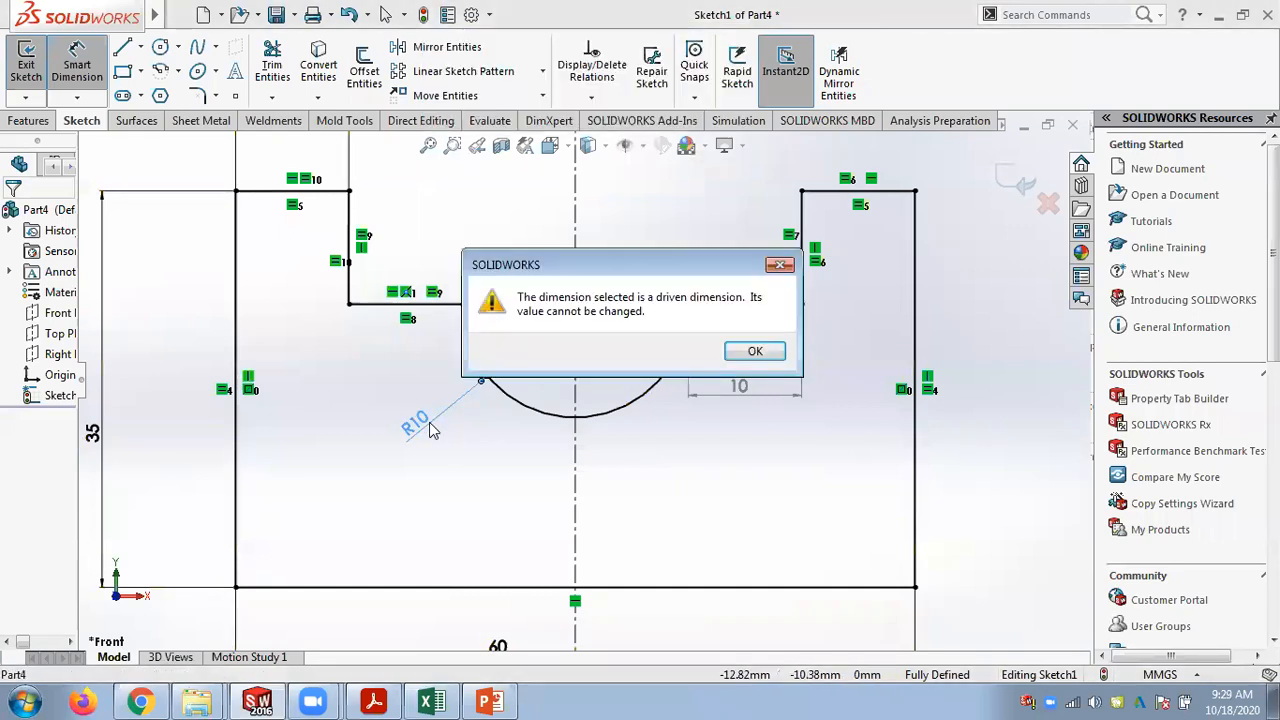
click(755, 351)
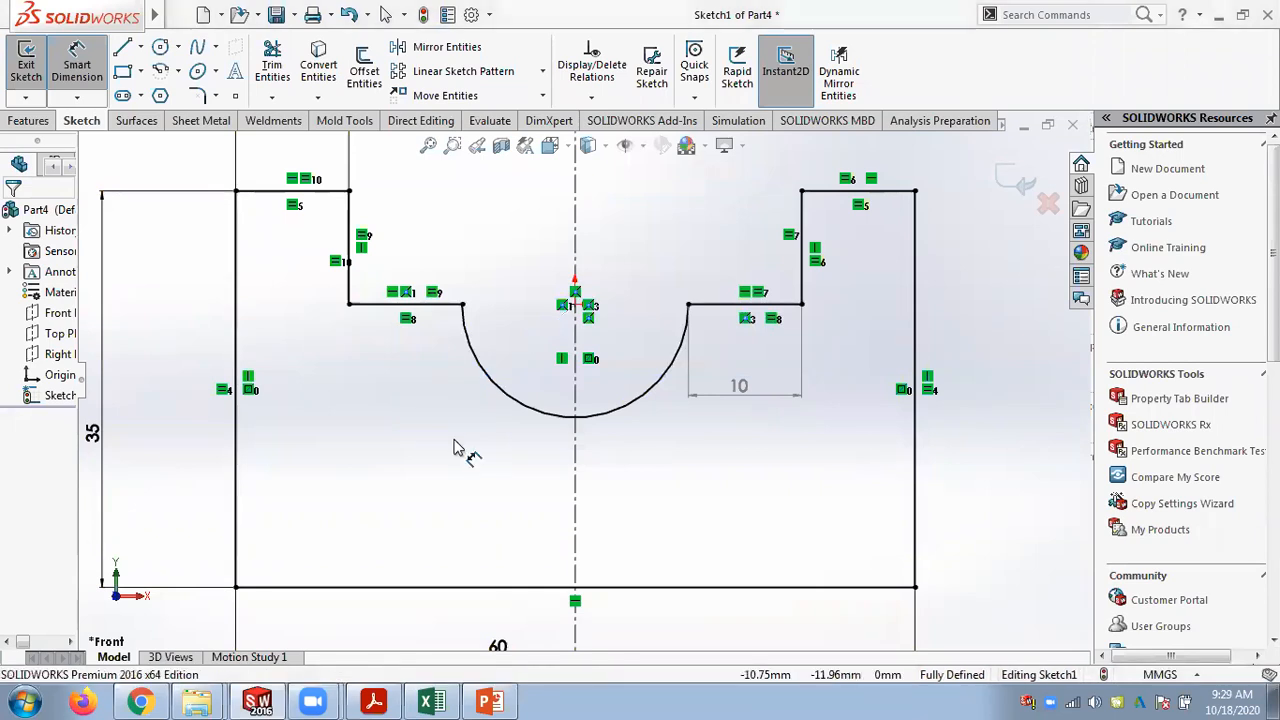
Delete the central arc between the inner step edges and list the available arc types.
key(f)
scroll(480, 435, down, 4)
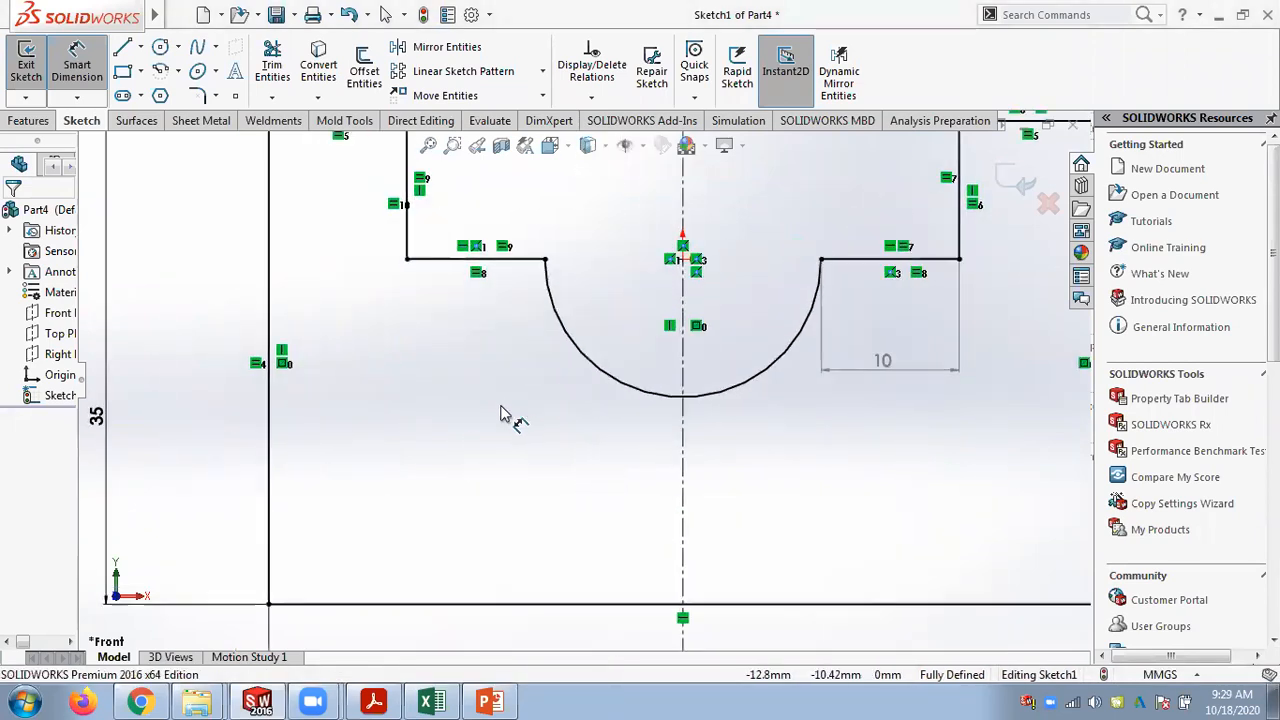
click(620, 389)
key(Delete)
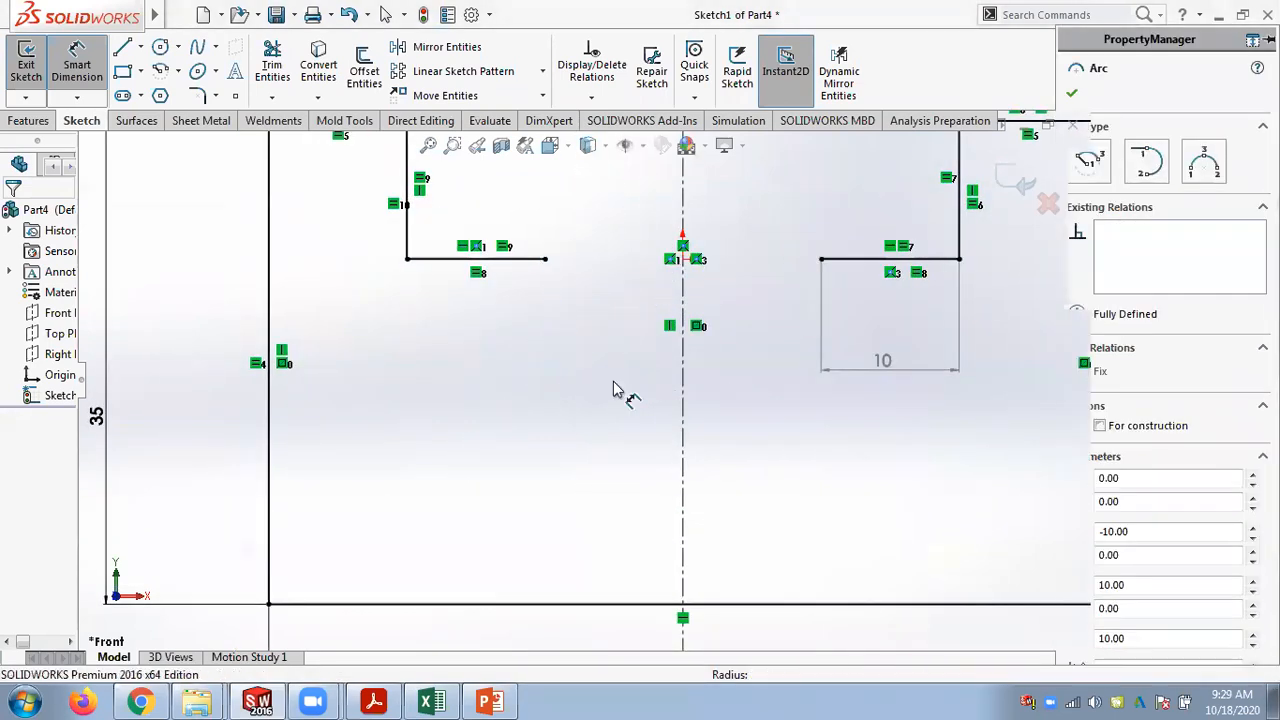
key(f)
scroll(632, 352, down, 2)
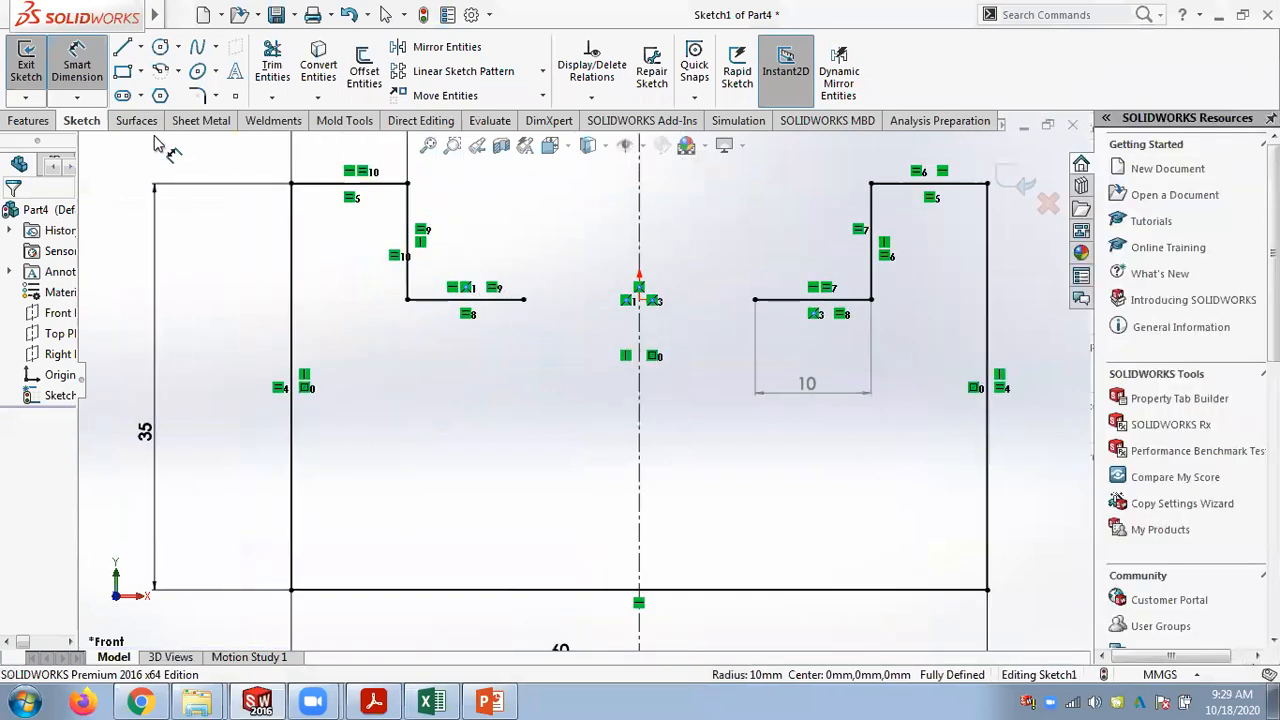
click(179, 72)
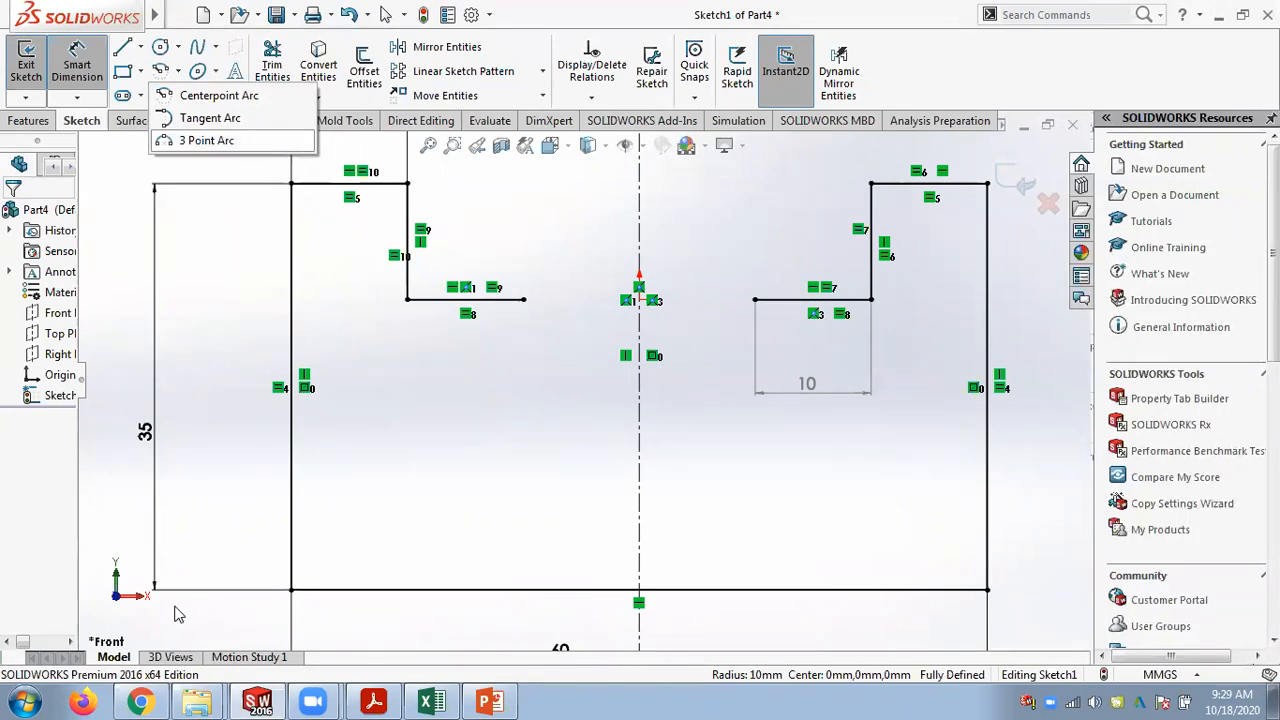
Switch to Chrome and open youtube.com in a new tab.
click(140, 702)
click(252, 16)
text(you)
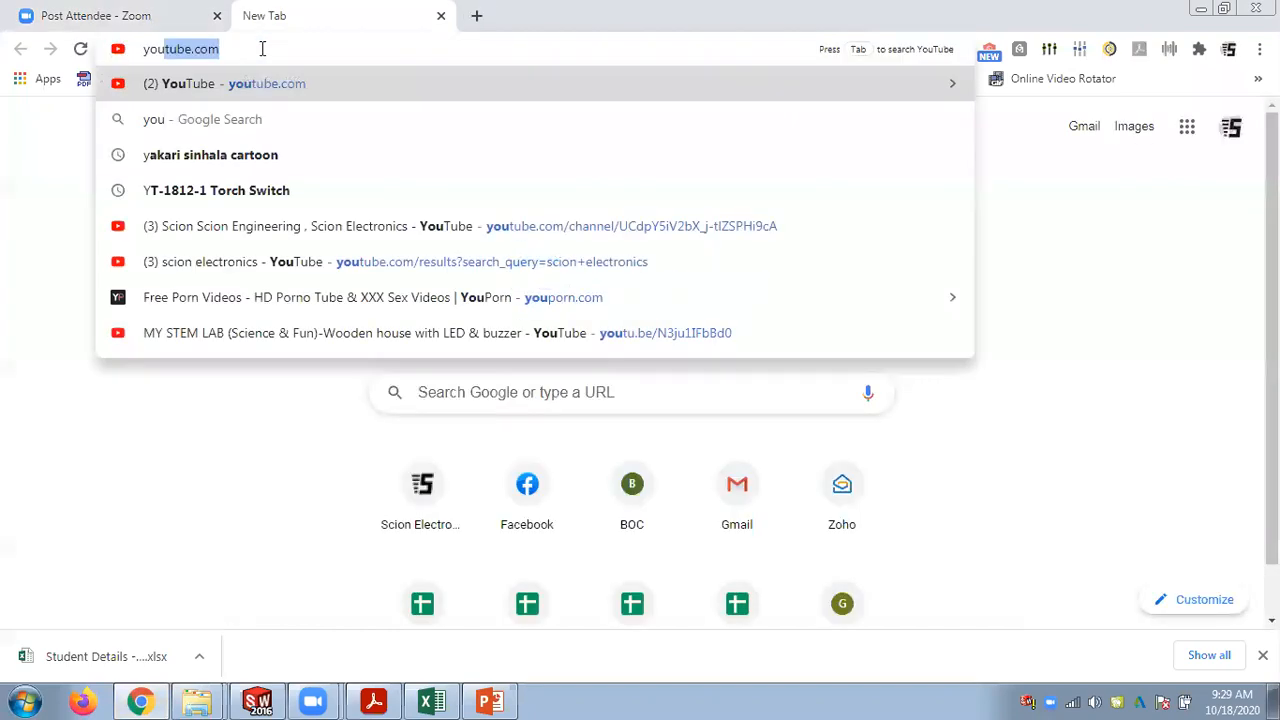
text(tube.com)
key(Return)
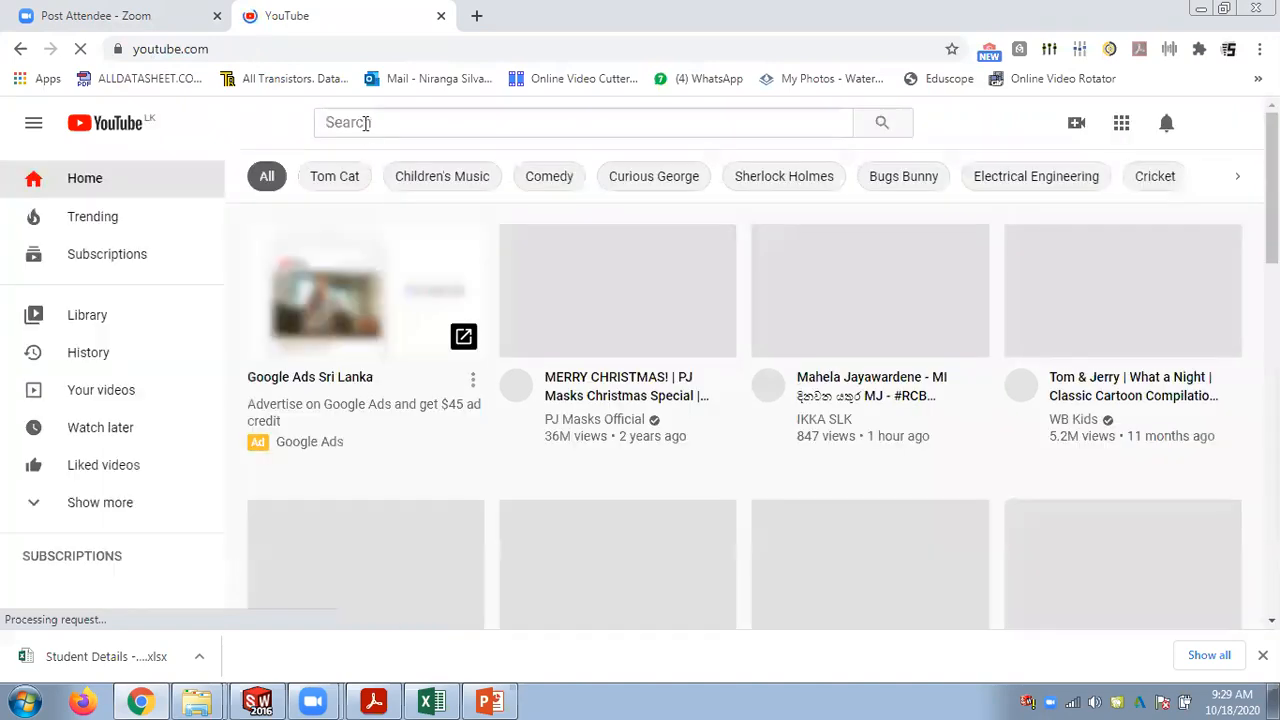
Search YouTube for "scion electronics" and open the Scion Engineering, Scion Electronics channel.
click(365, 122)
text(scion electronics)
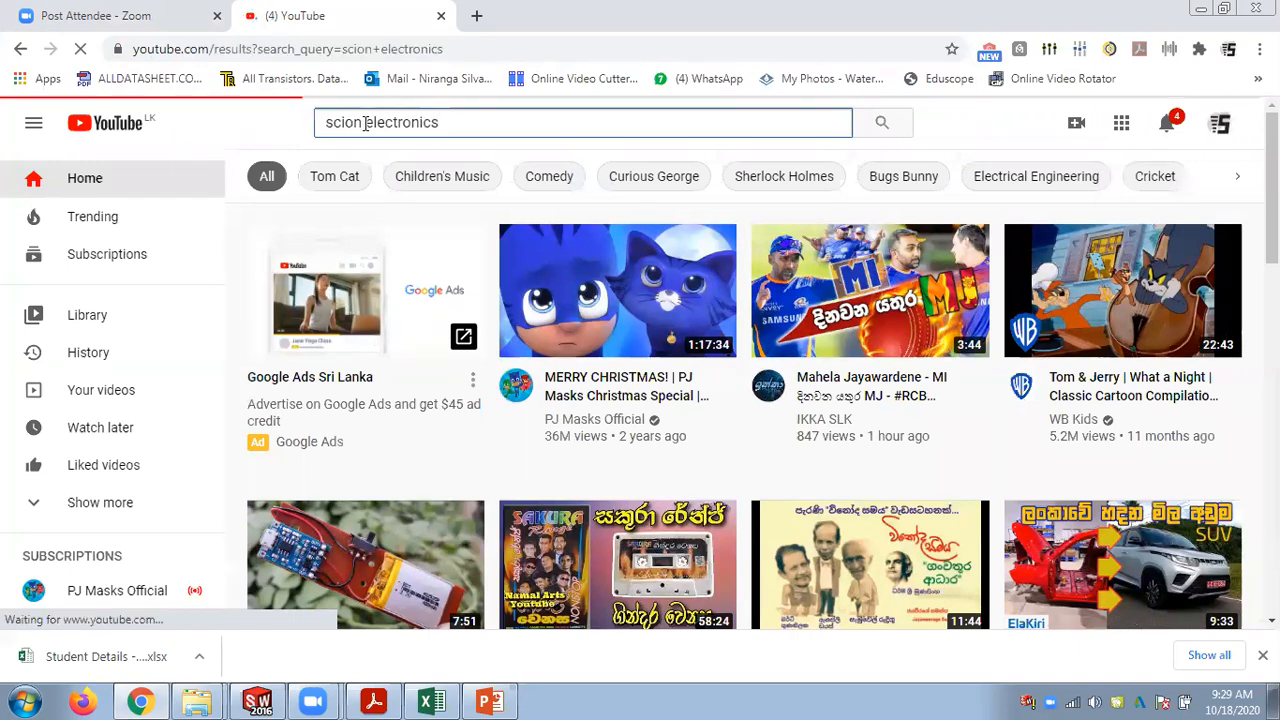
scroll(571, 297, down, 2)
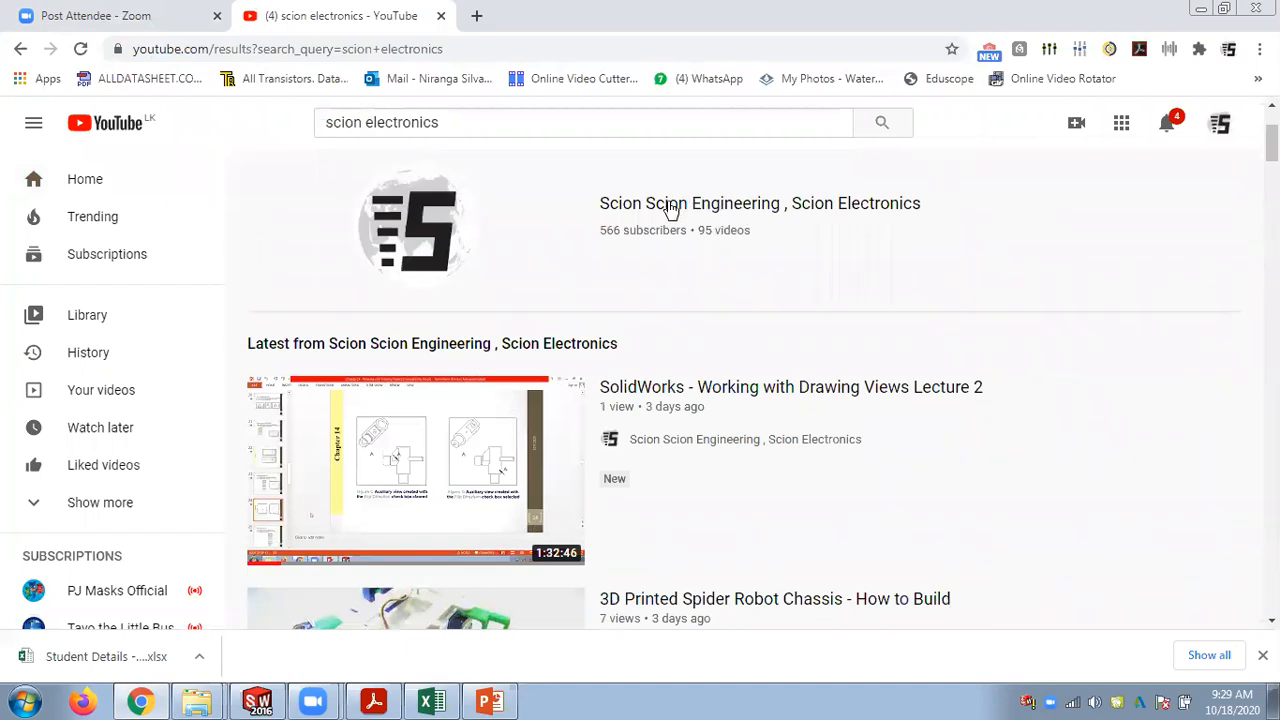
click(670, 208)
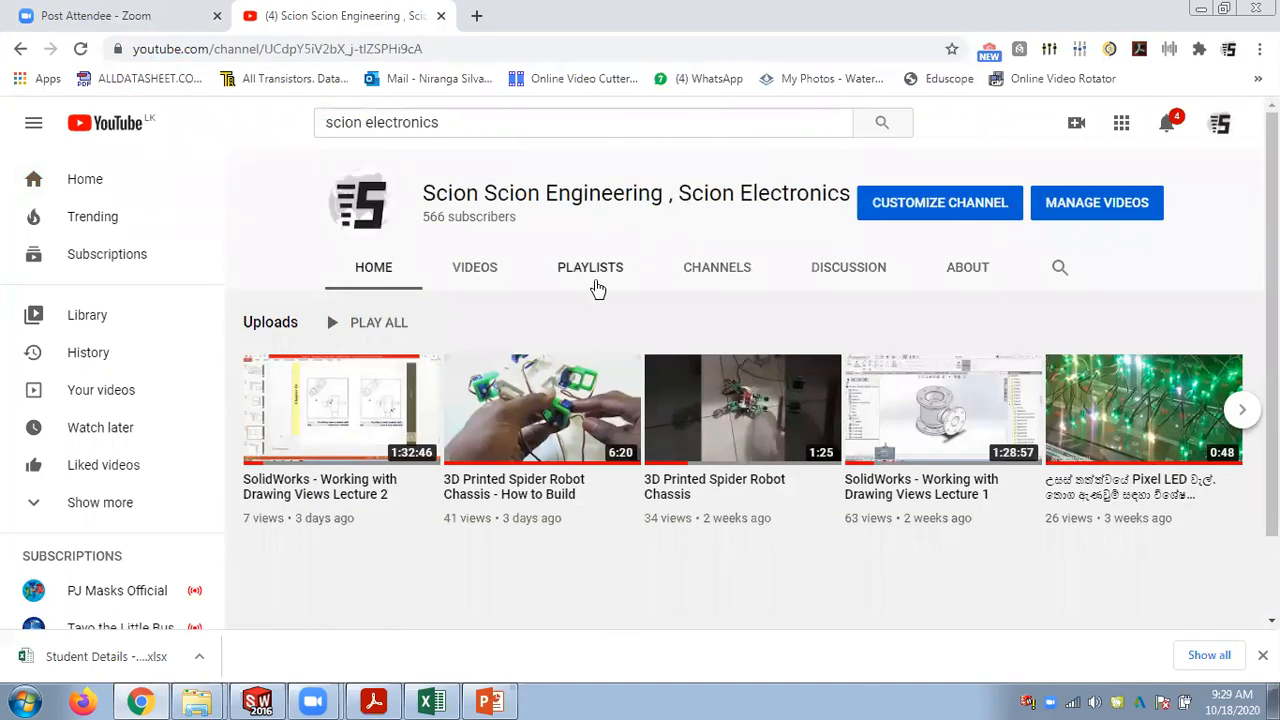
Open the SolidWorks playlist from the channel's created playlists.
click(586, 268)
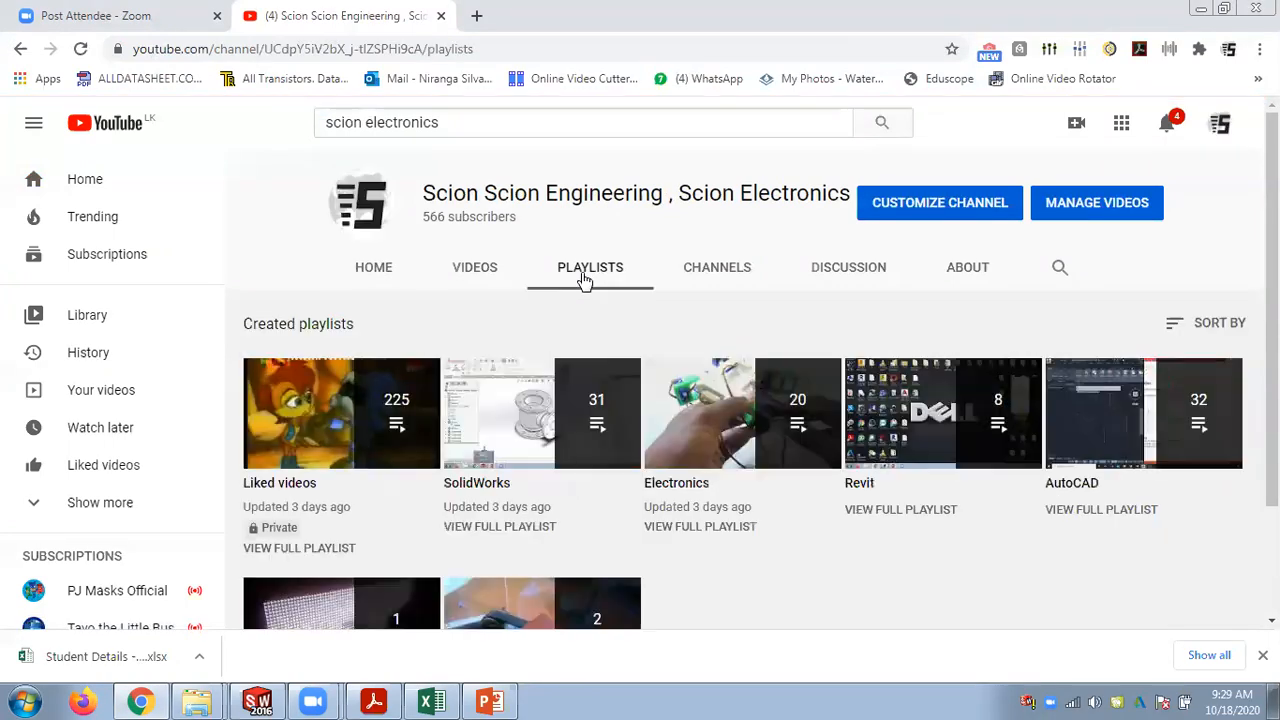
scroll(540, 350, down, 1)
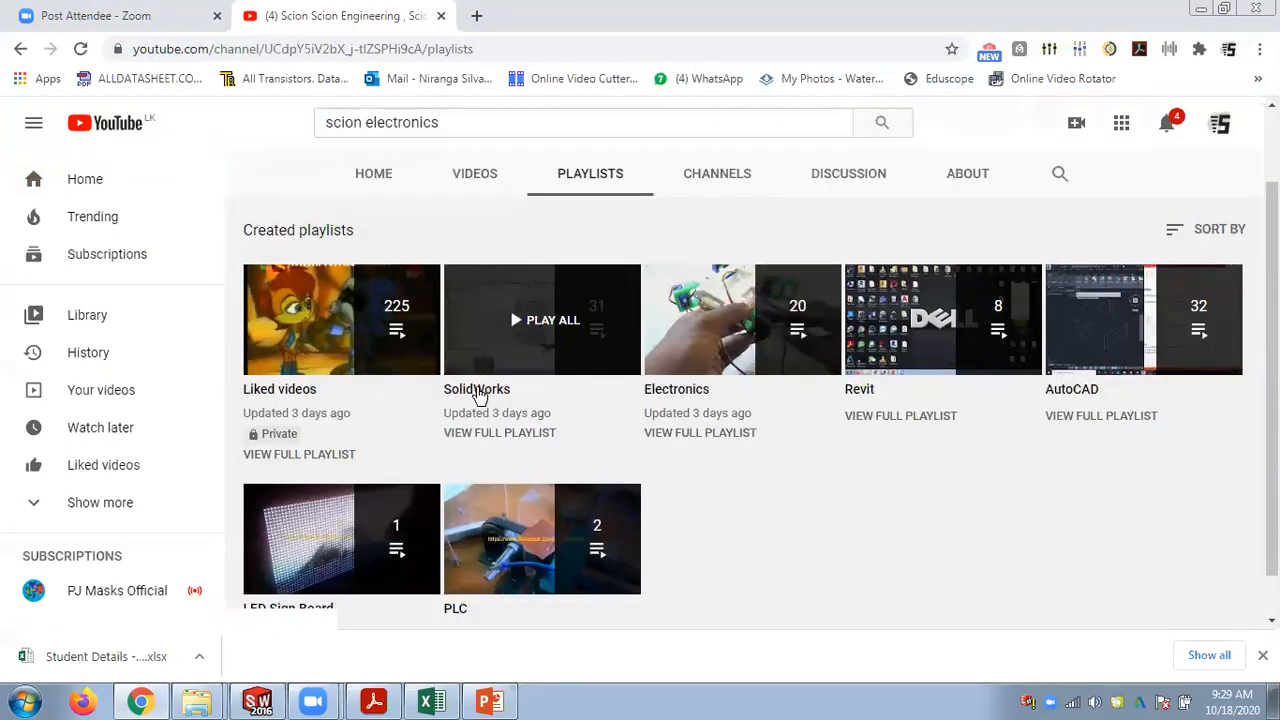
click(640, 442)
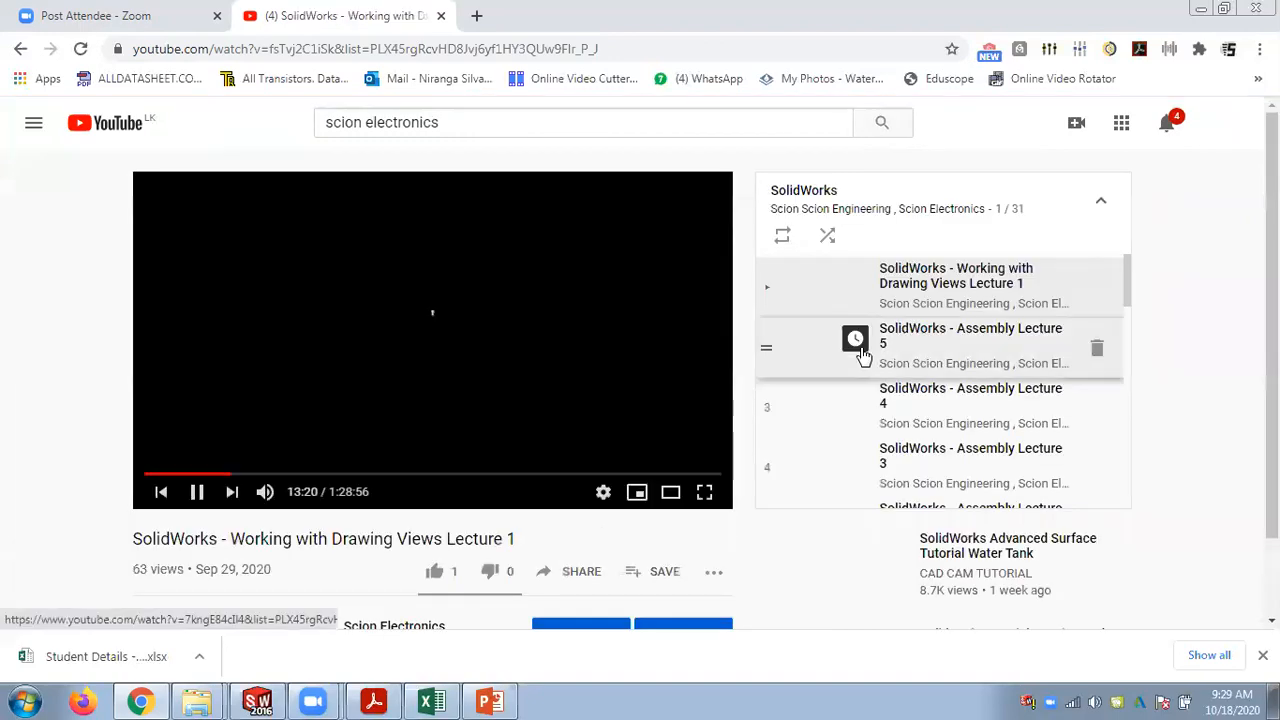
Look through the playlist to its end and open the video "Chapter 6 - SolidWorks Plane Theory Recap and Tutorial".
scroll(980, 352, down, 2)
scroll(980, 360, down, 6)
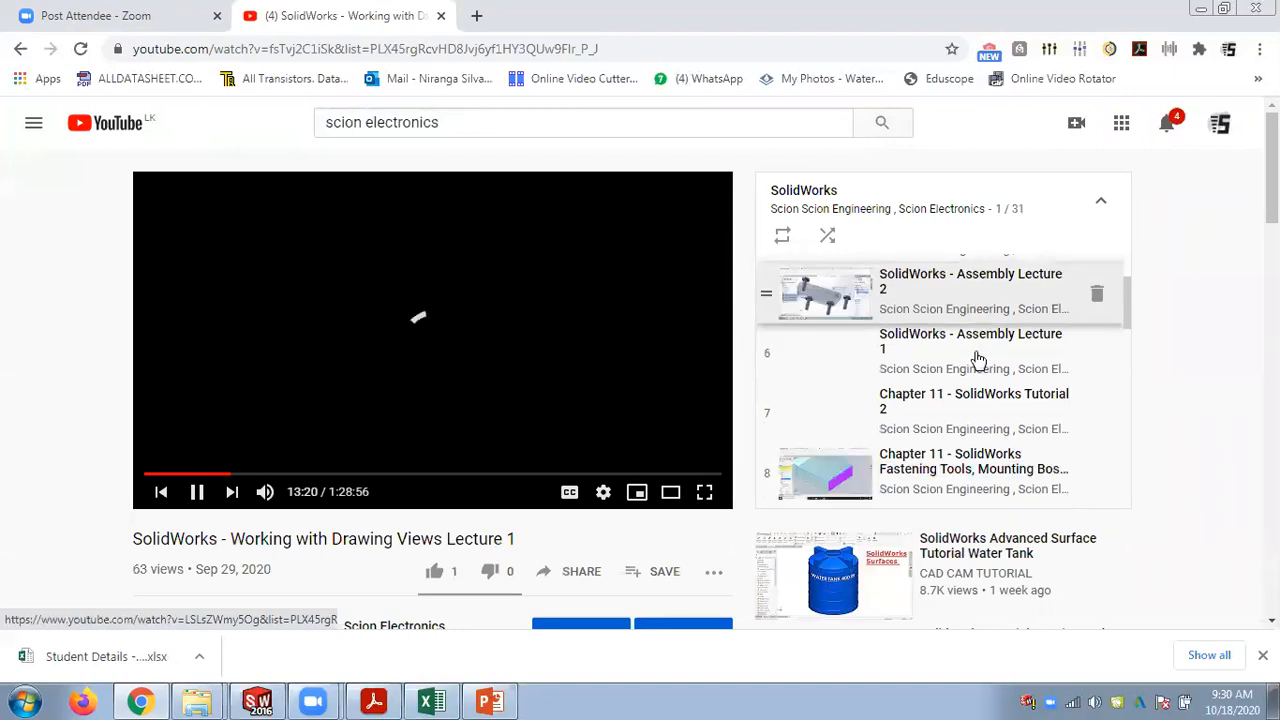
scroll(978, 358, down, 10)
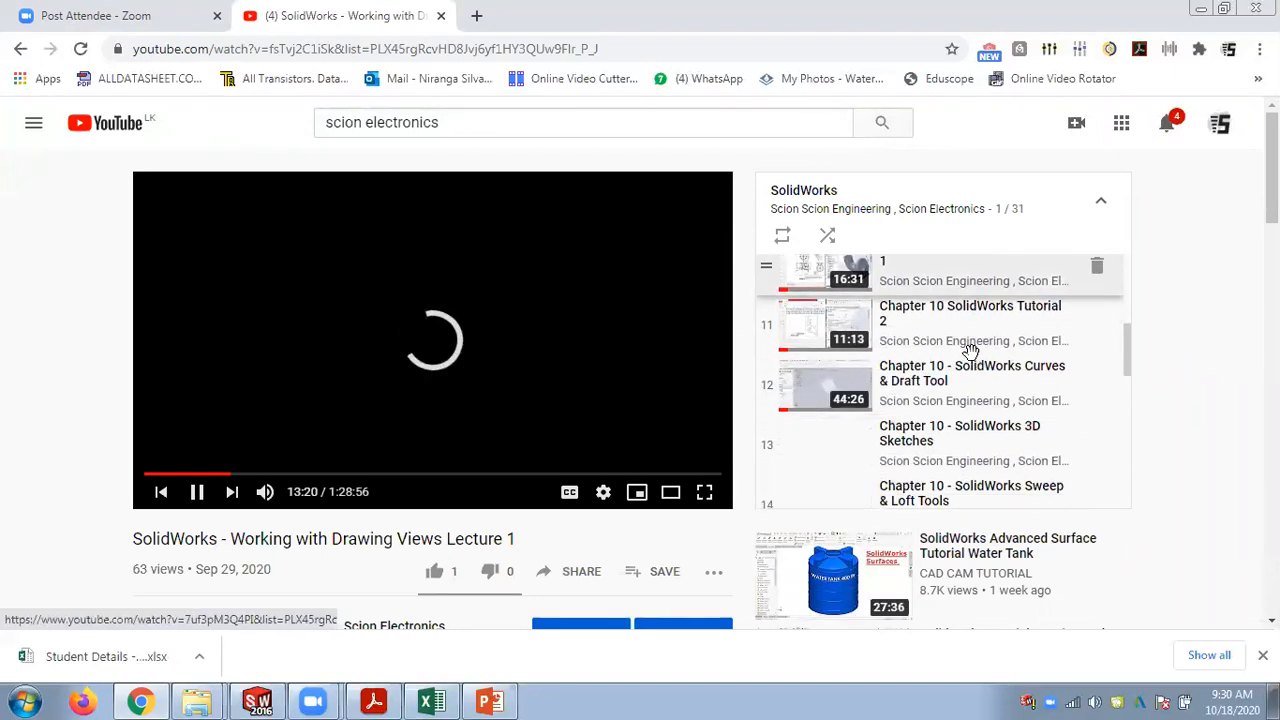
scroll(970, 352, down, 12)
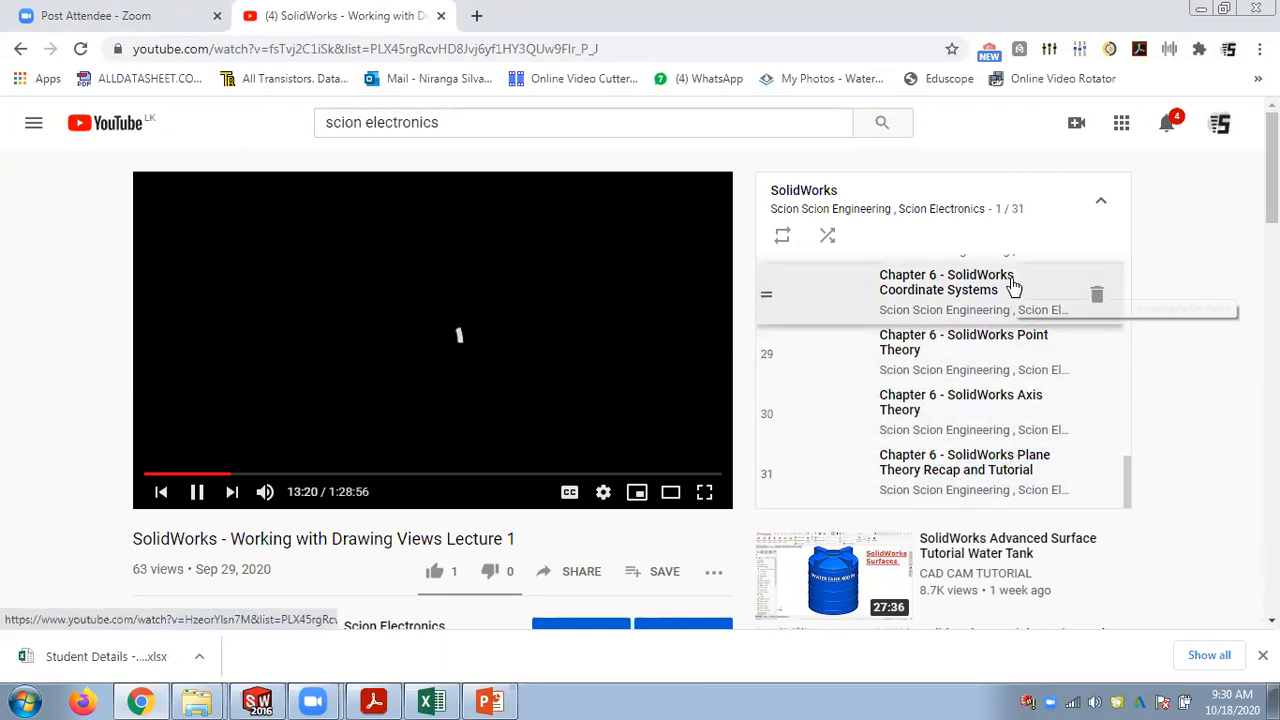
click(920, 466)
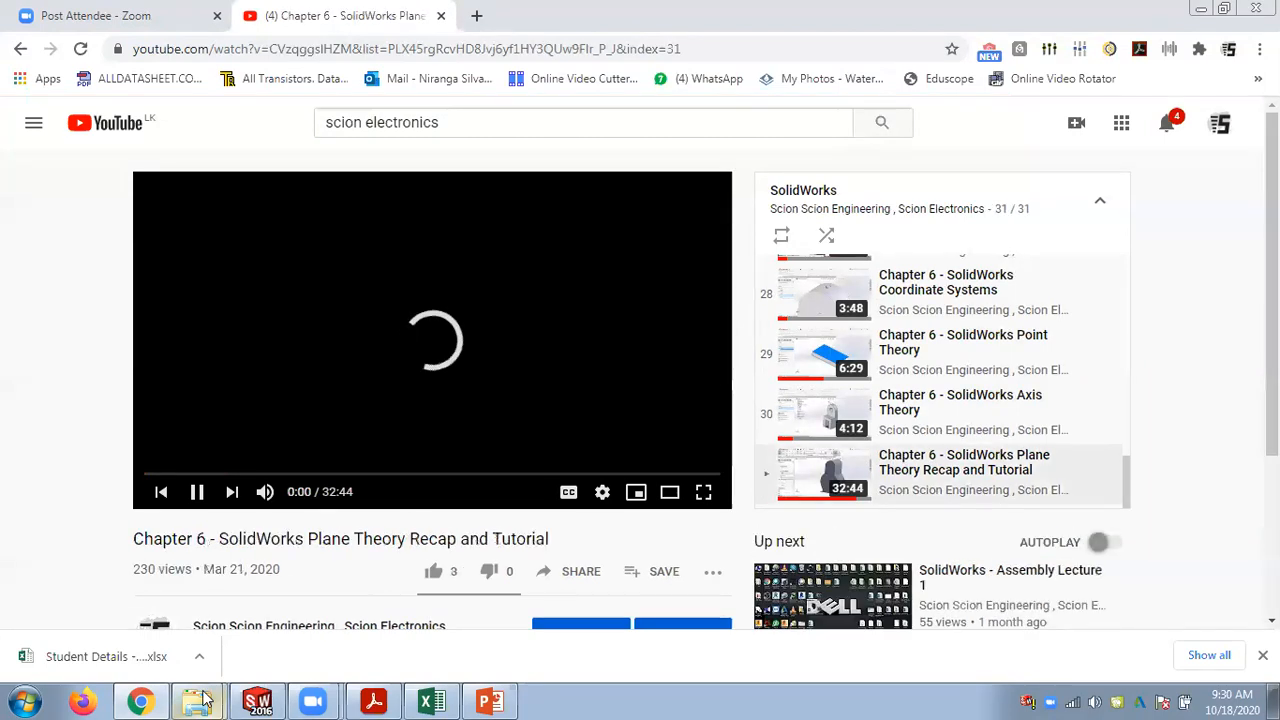
Select the Chapter 01 to Chapter 05 presentations in File Explorer's Slides folder, and return to SolidWorks.
mouse_move(195, 700)
click(182, 630)
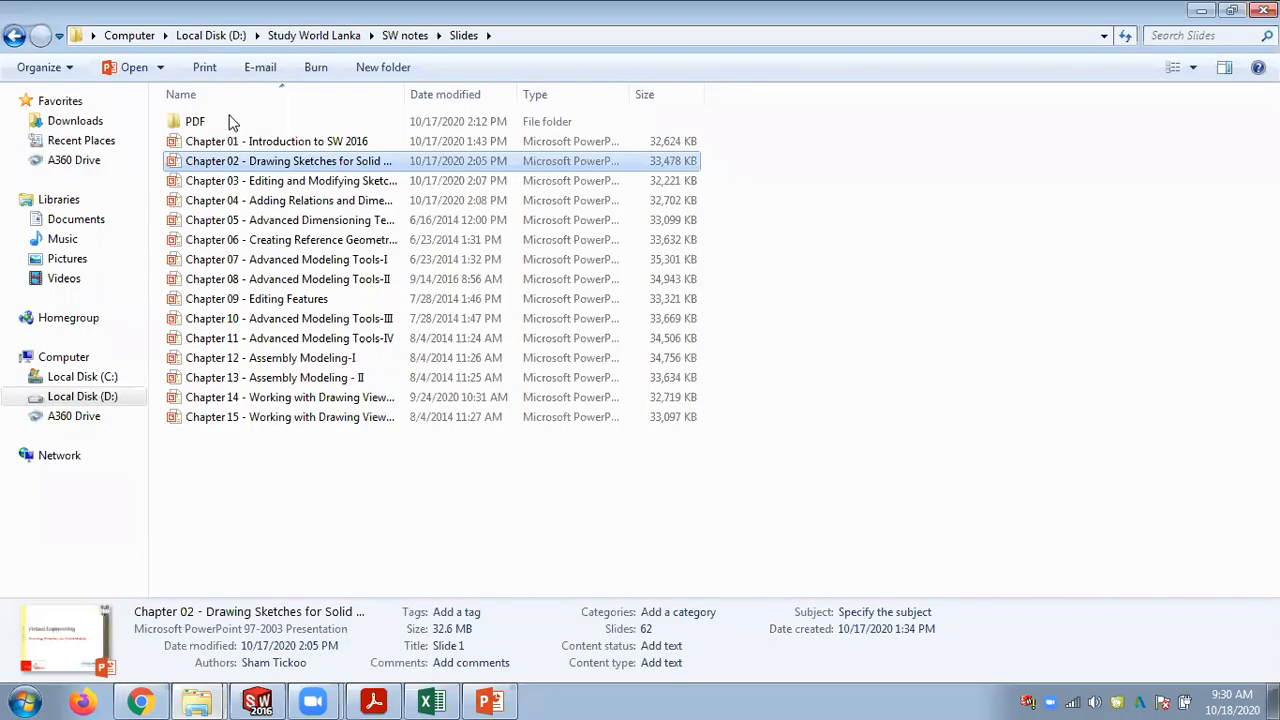
click(230, 142)
shift+click(219, 221)
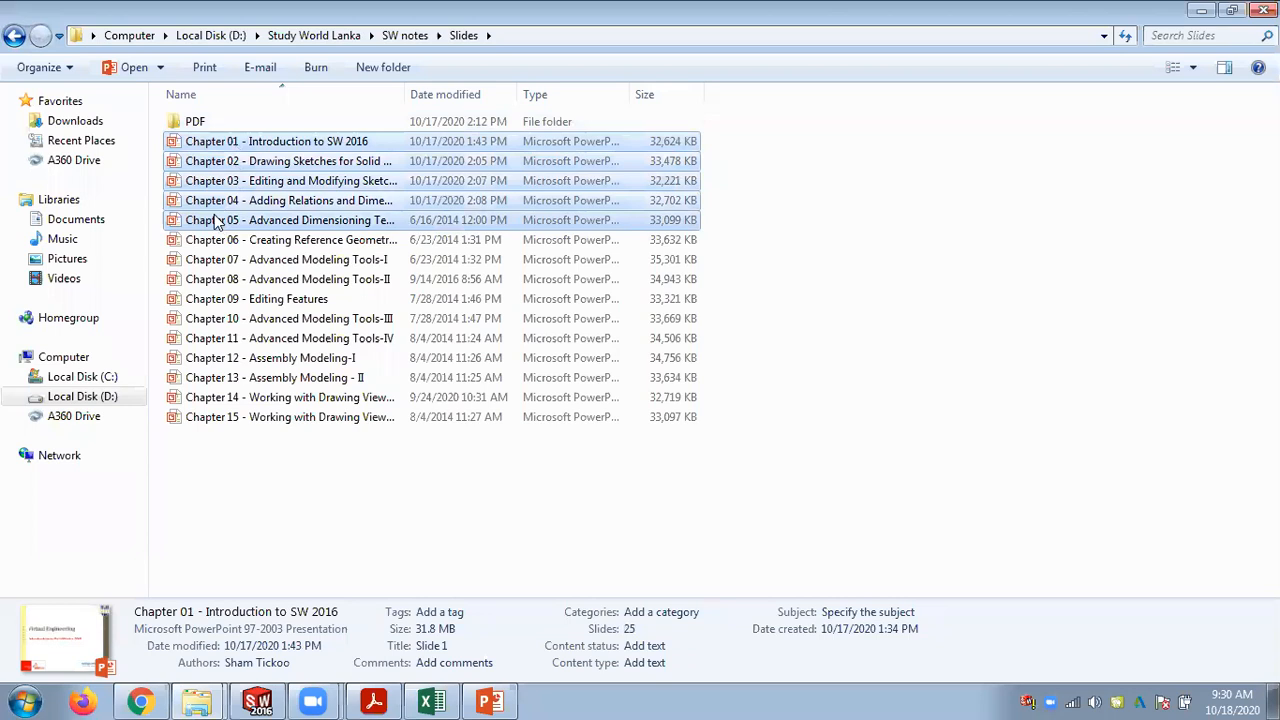
click(257, 700)
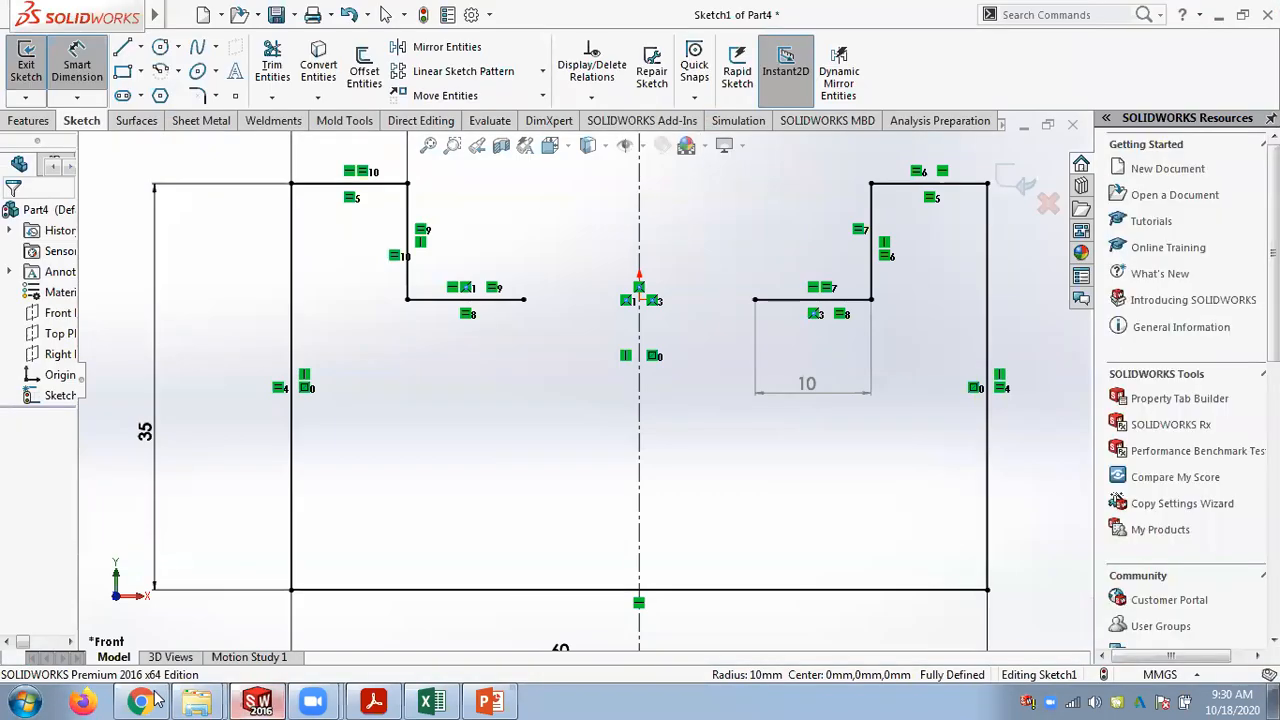
Select the Chapter 06 to Chapter 15 presentations in File Explorer's Slides folder.
click(145, 700)
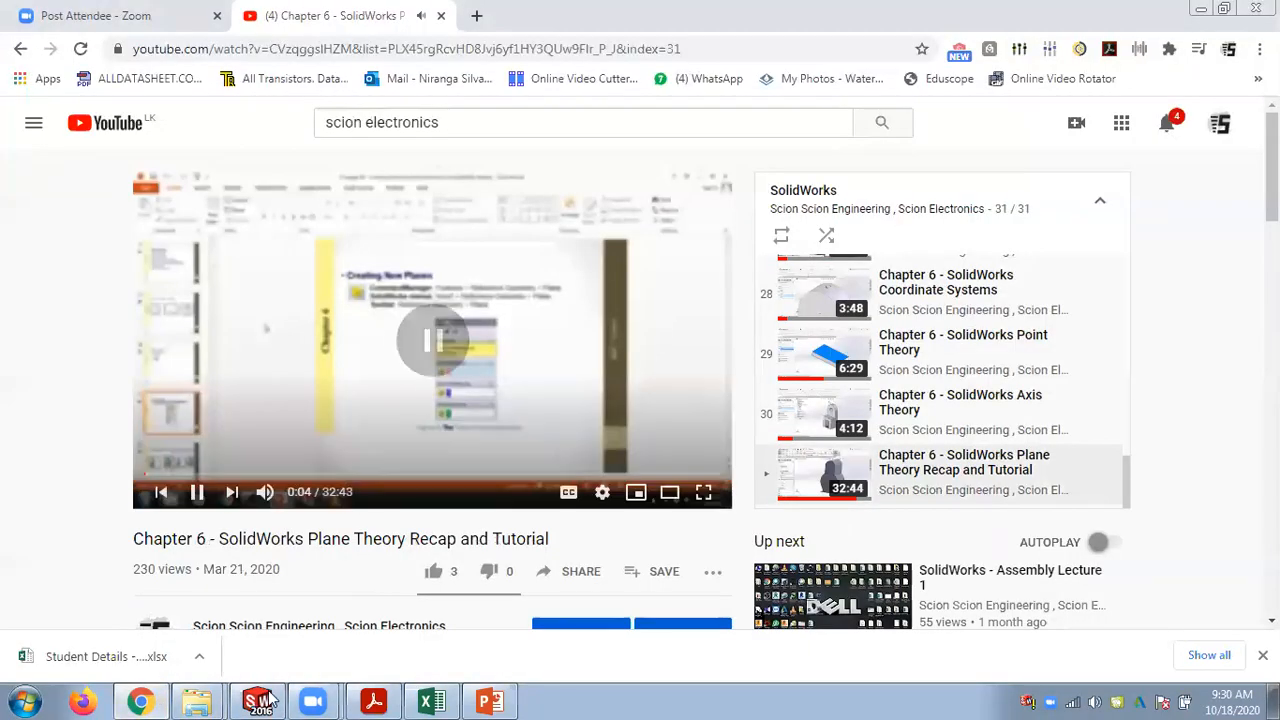
click(262, 700)
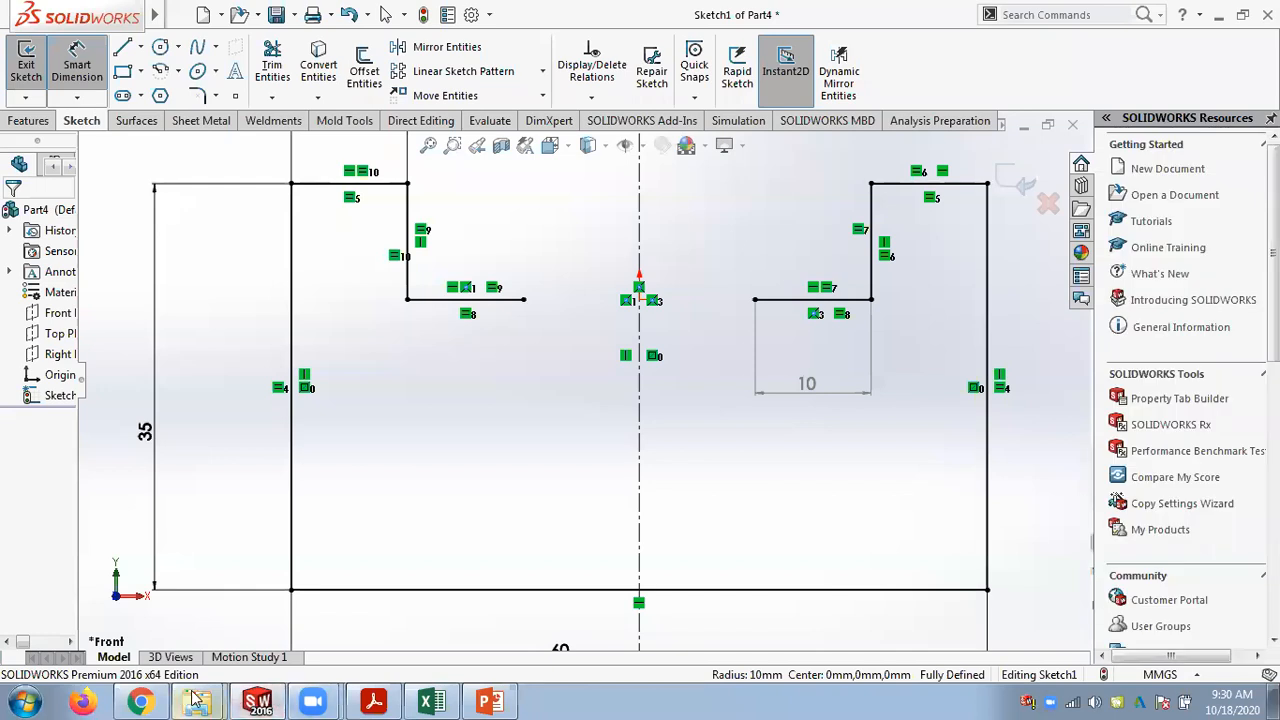
mouse_move(197, 700)
click(199, 632)
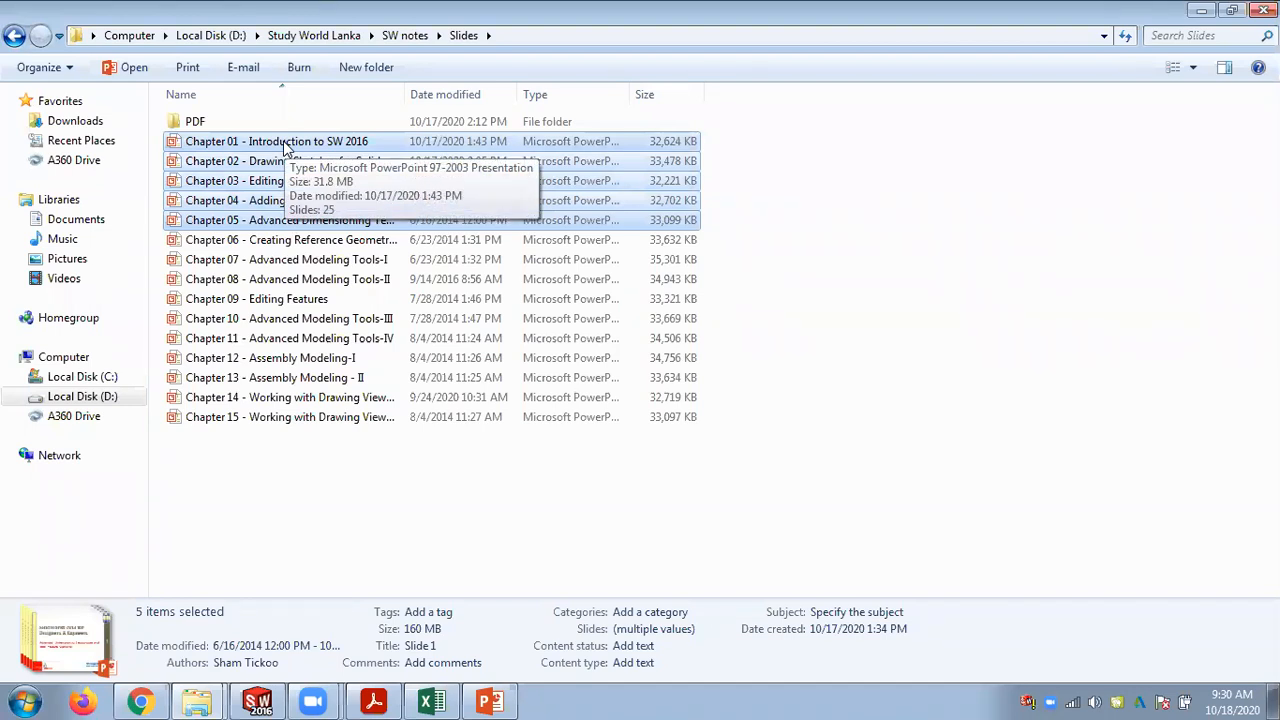
click(236, 242)
shift+click(218, 418)
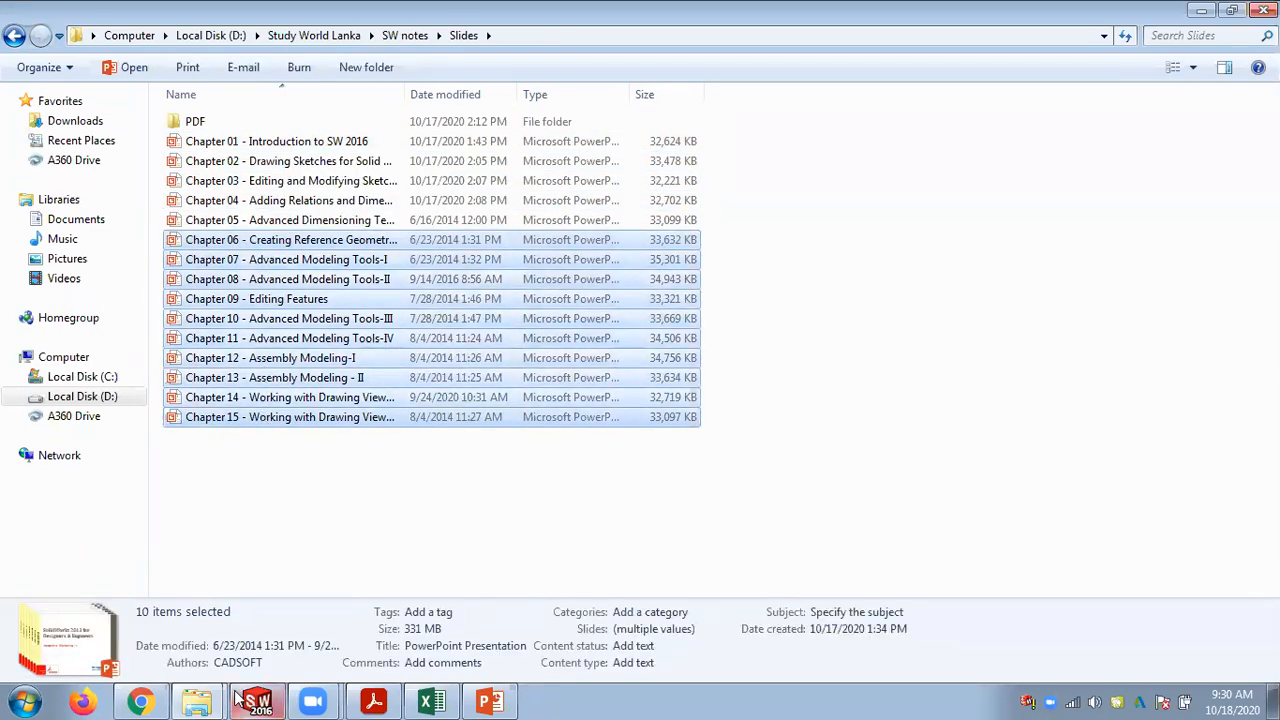
Return to the SolidWorks playlist in Chrome and open the video "Chapter 10 - SolidWorks Tutorial 1".
click(140, 702)
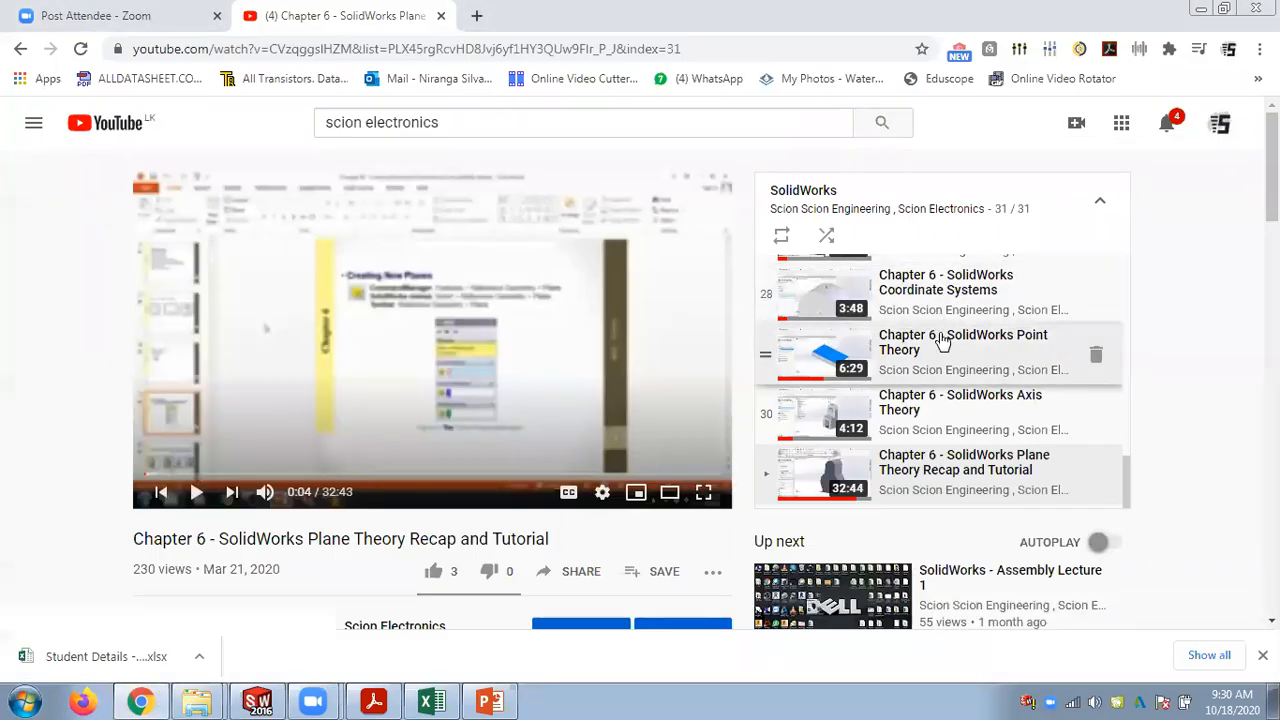
drag(1123, 482, 1140, 349)
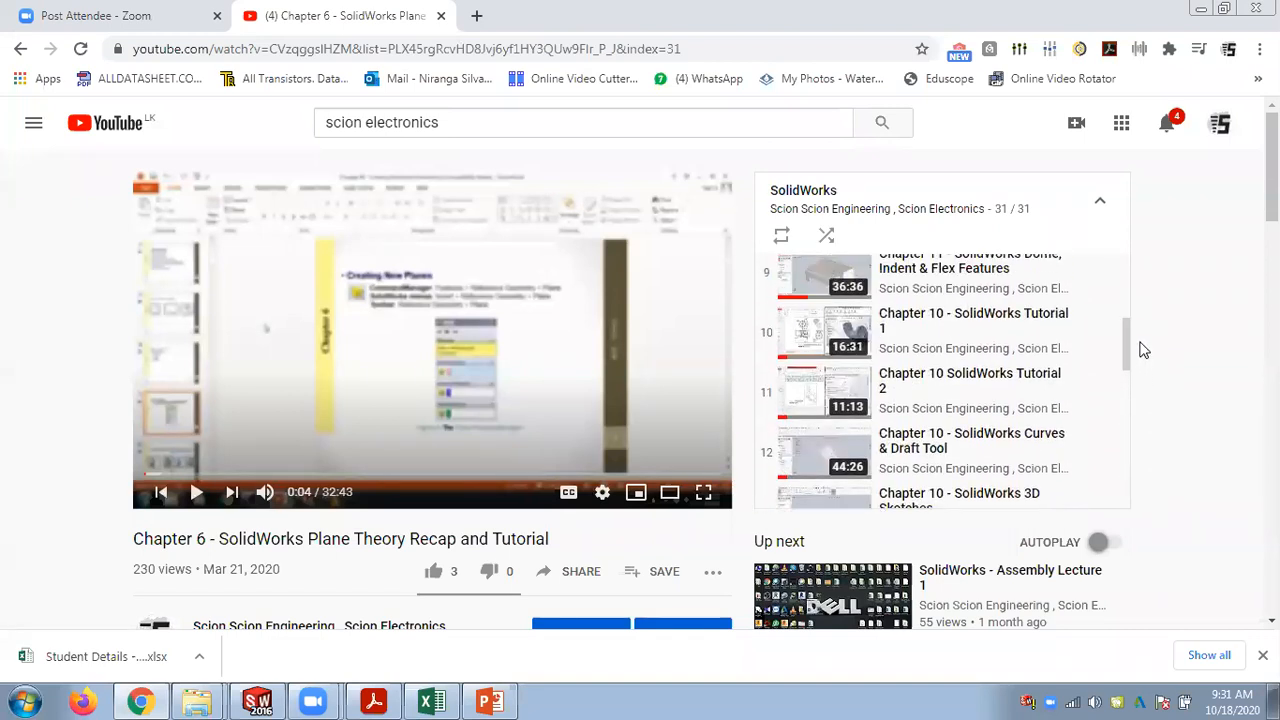
click(942, 323)
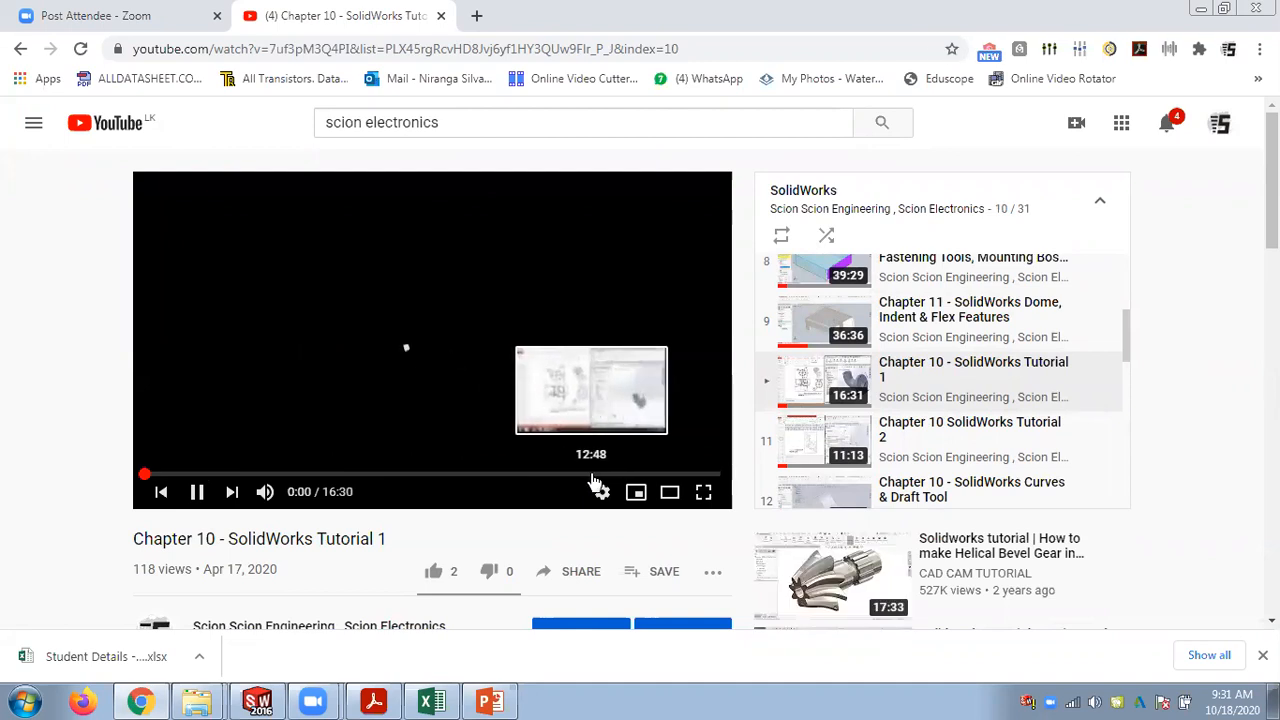
Skim the flanged pipe modelling video by skipping to 12:48, 14:21, 15:00, 15:40 and near its end.
click(588, 474)
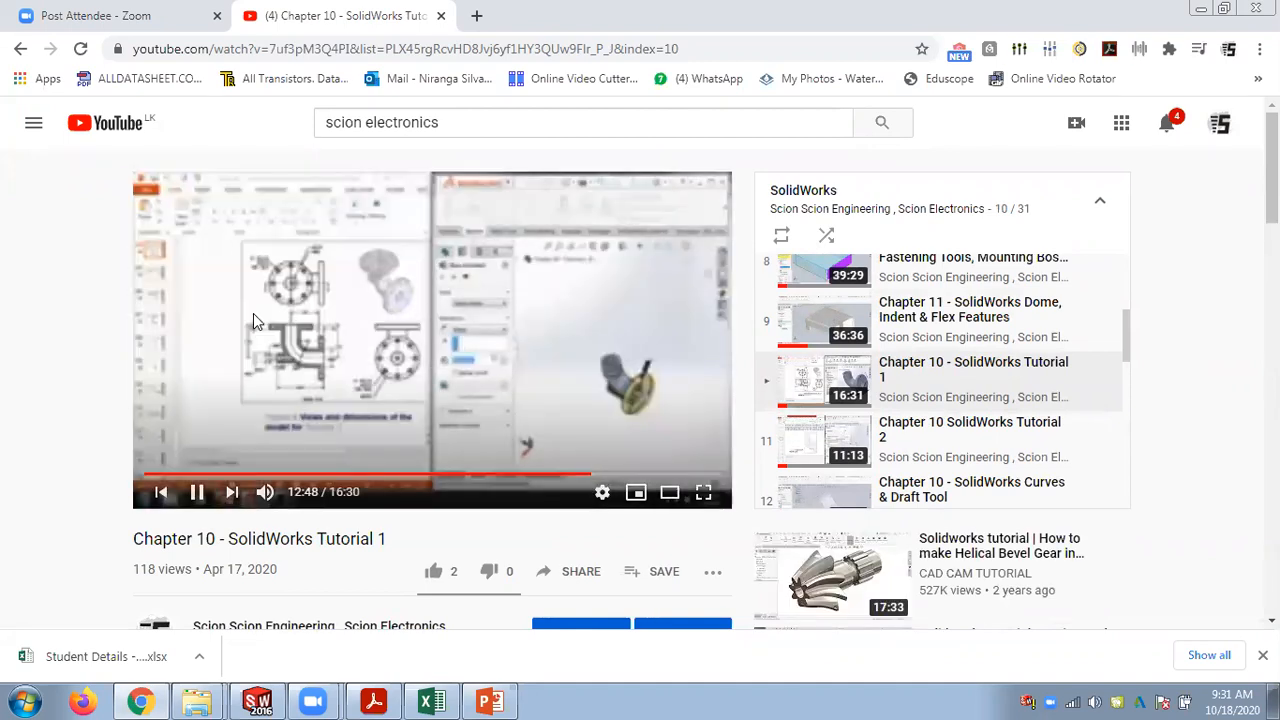
click(645, 474)
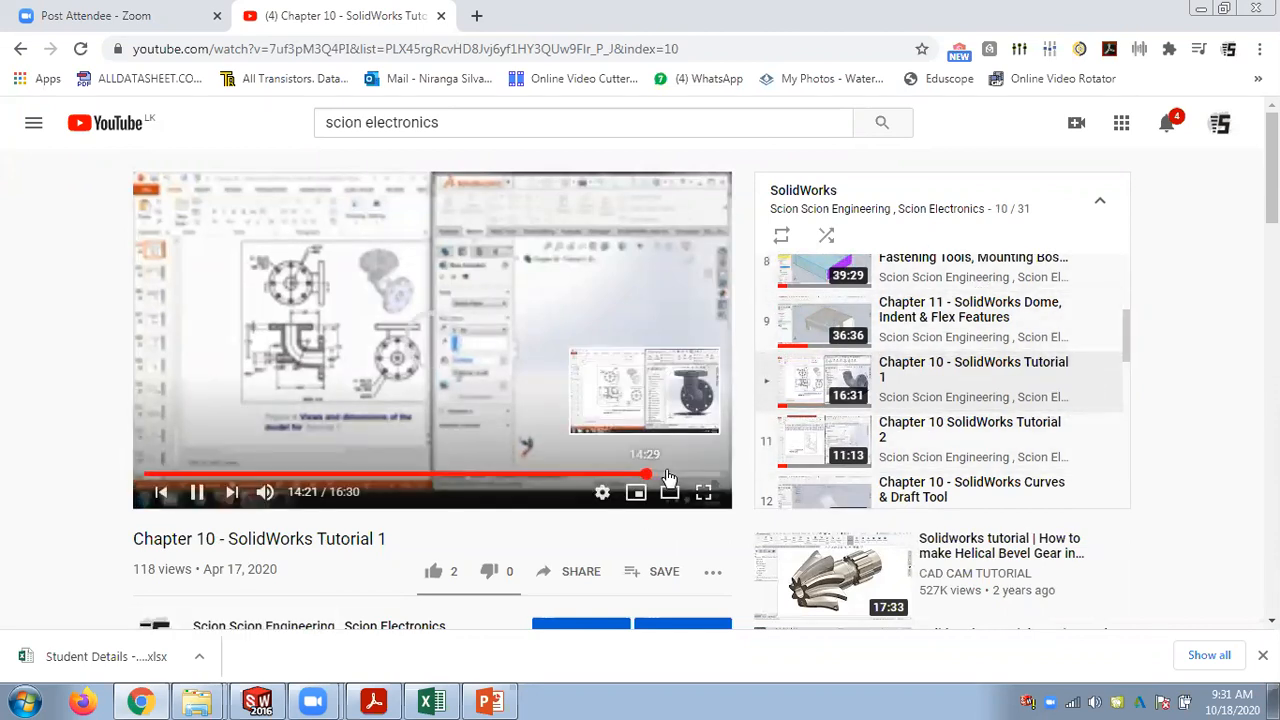
click(668, 476)
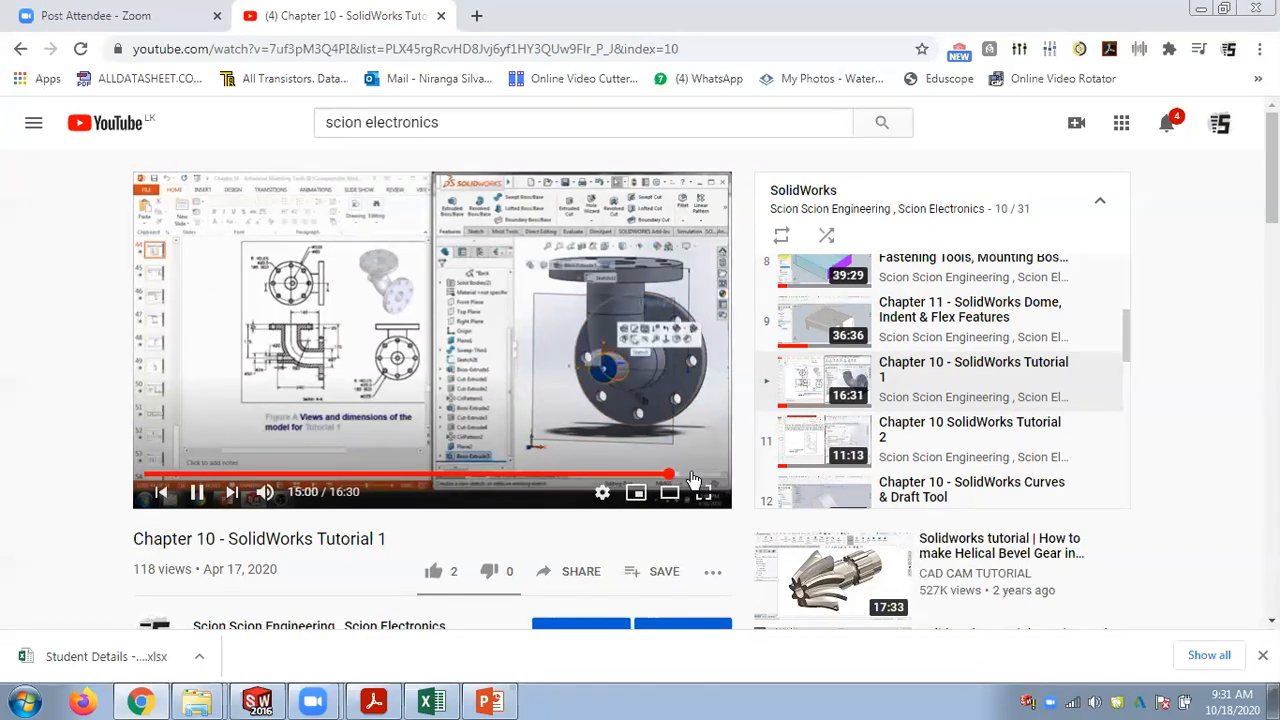
click(691, 476)
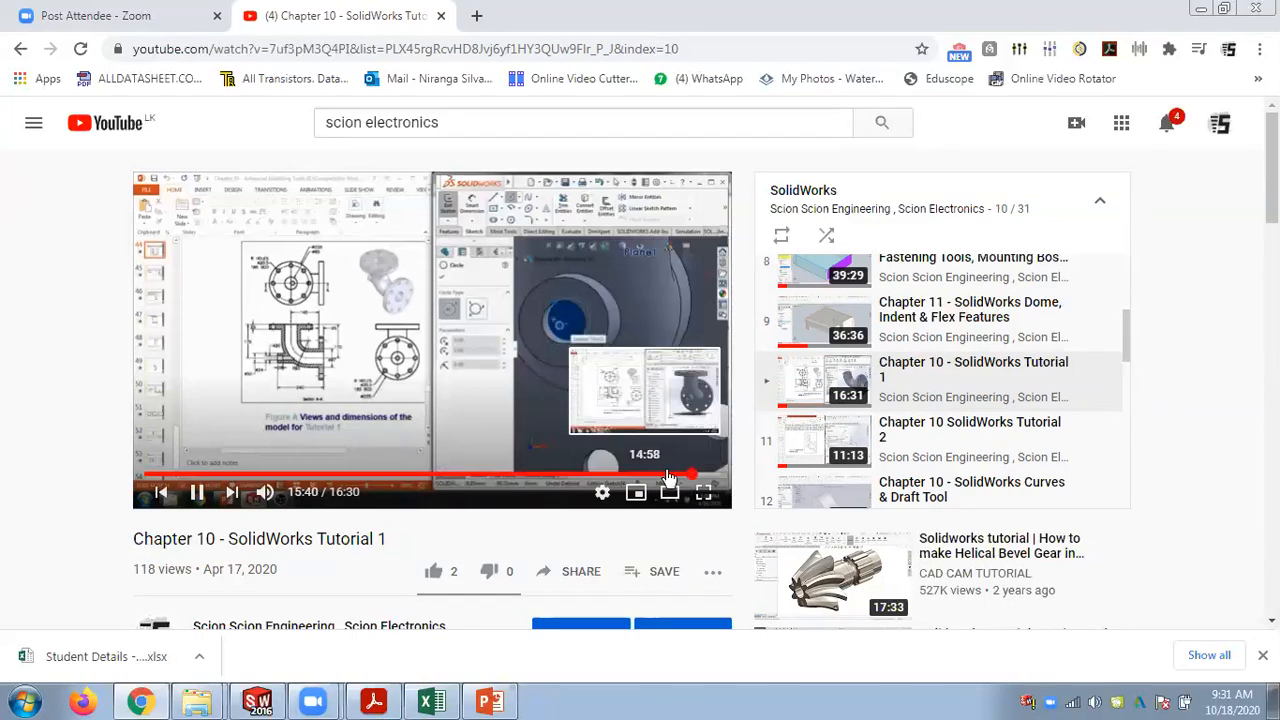
click(711, 477)
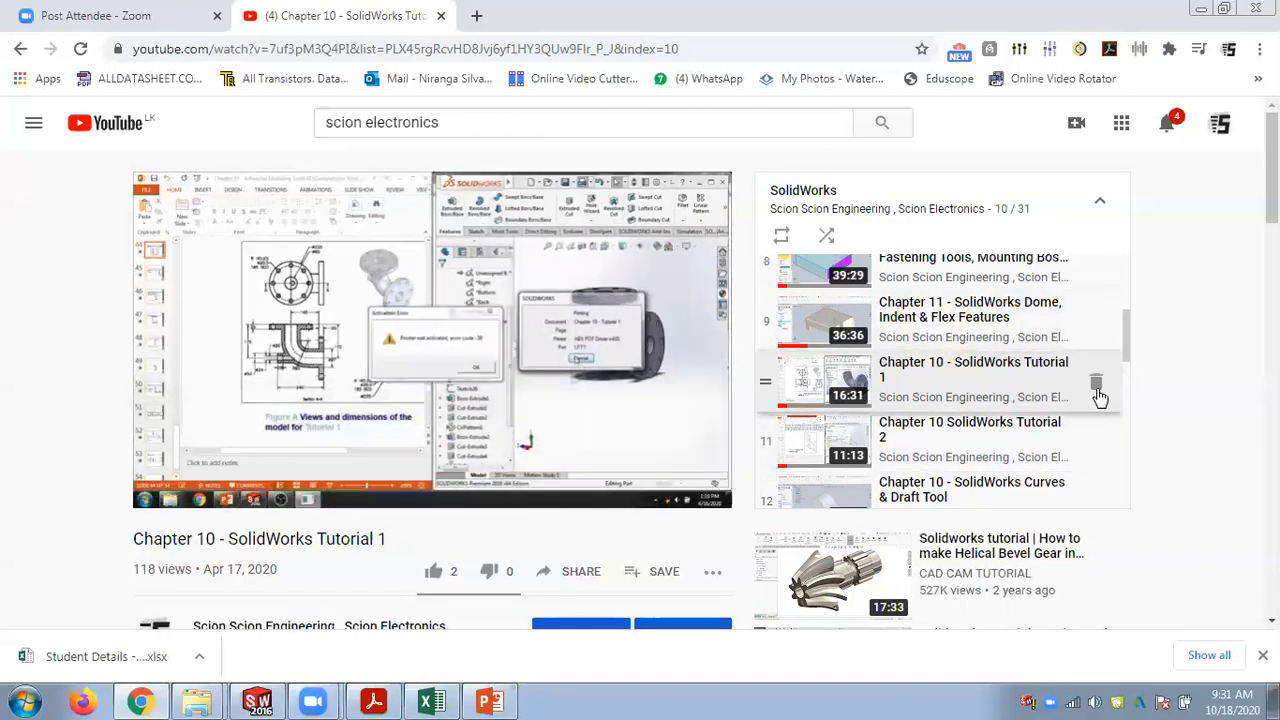
Open "SolidWorks - Assembly Lecture 3" from the playlist and skip to 1:26:39.
drag(1126, 357, 1127, 322)
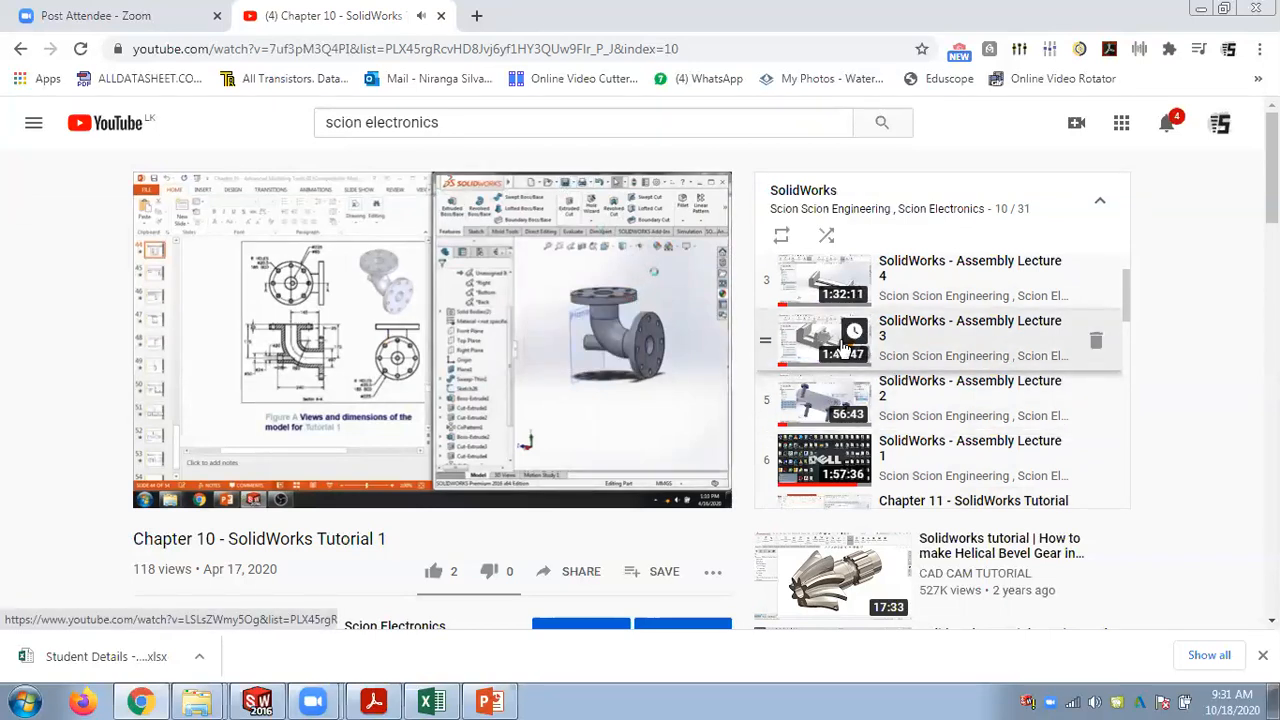
click(935, 332)
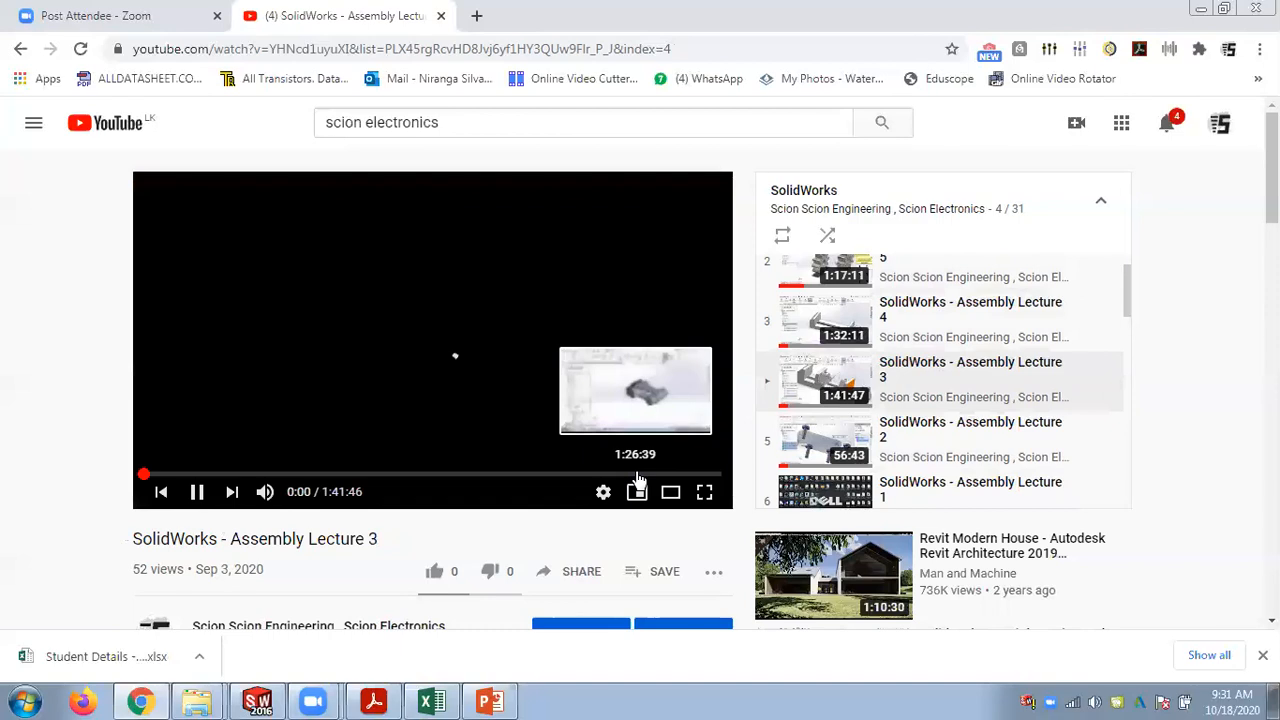
click(634, 475)
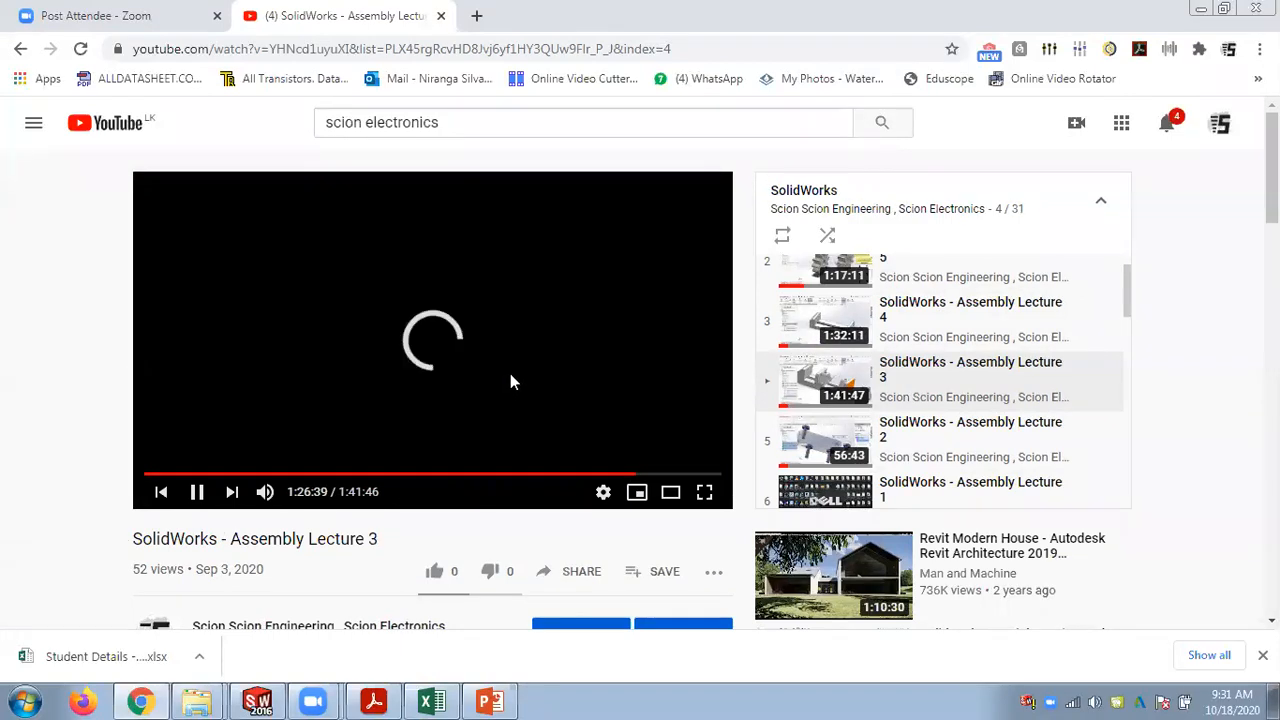
Open "SolidWorks - Assembly Lecture 5" from the playlist, skim its spur gear demonstration from 18:06 onward, and look over the video's description.
drag(1130, 300, 1128, 285)
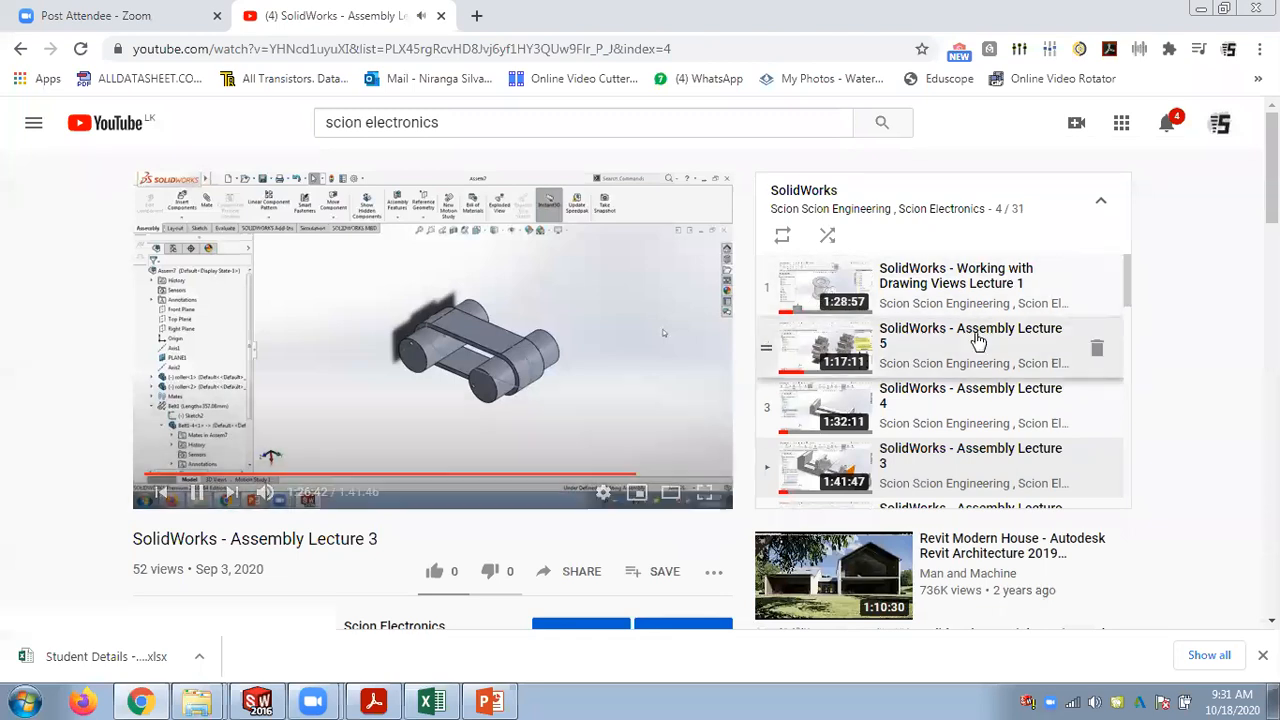
click(980, 340)
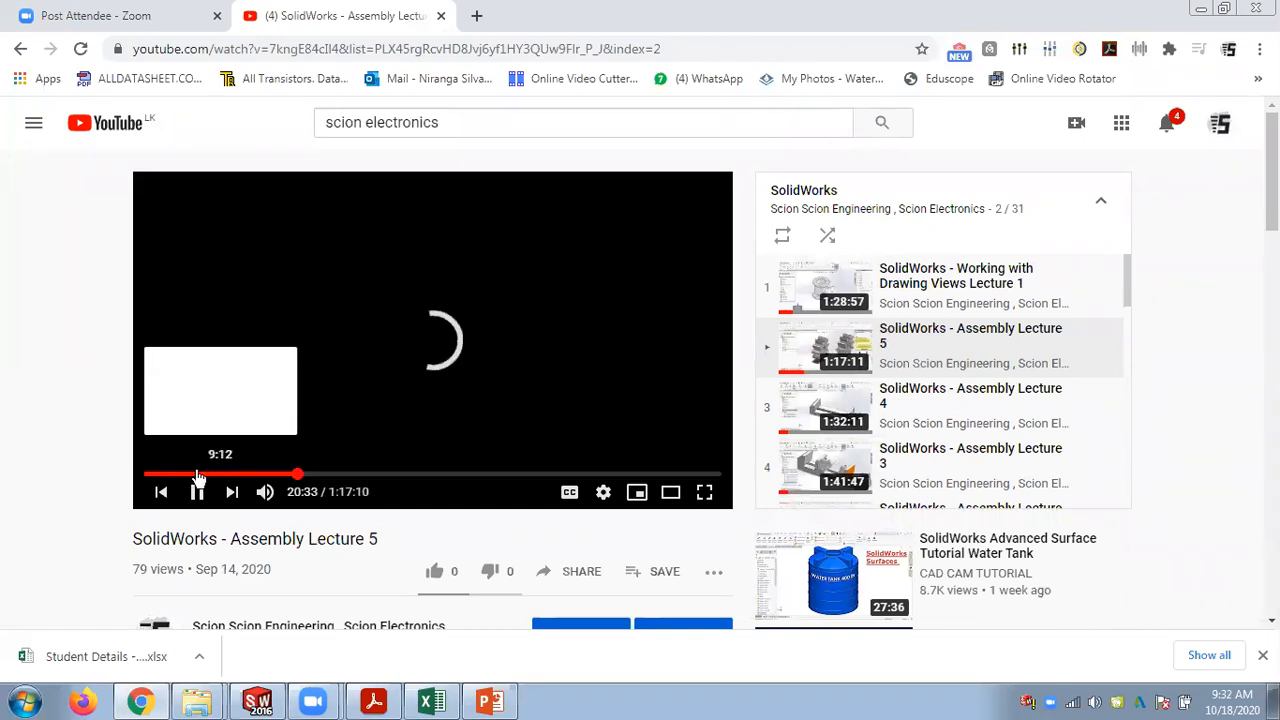
click(281, 475)
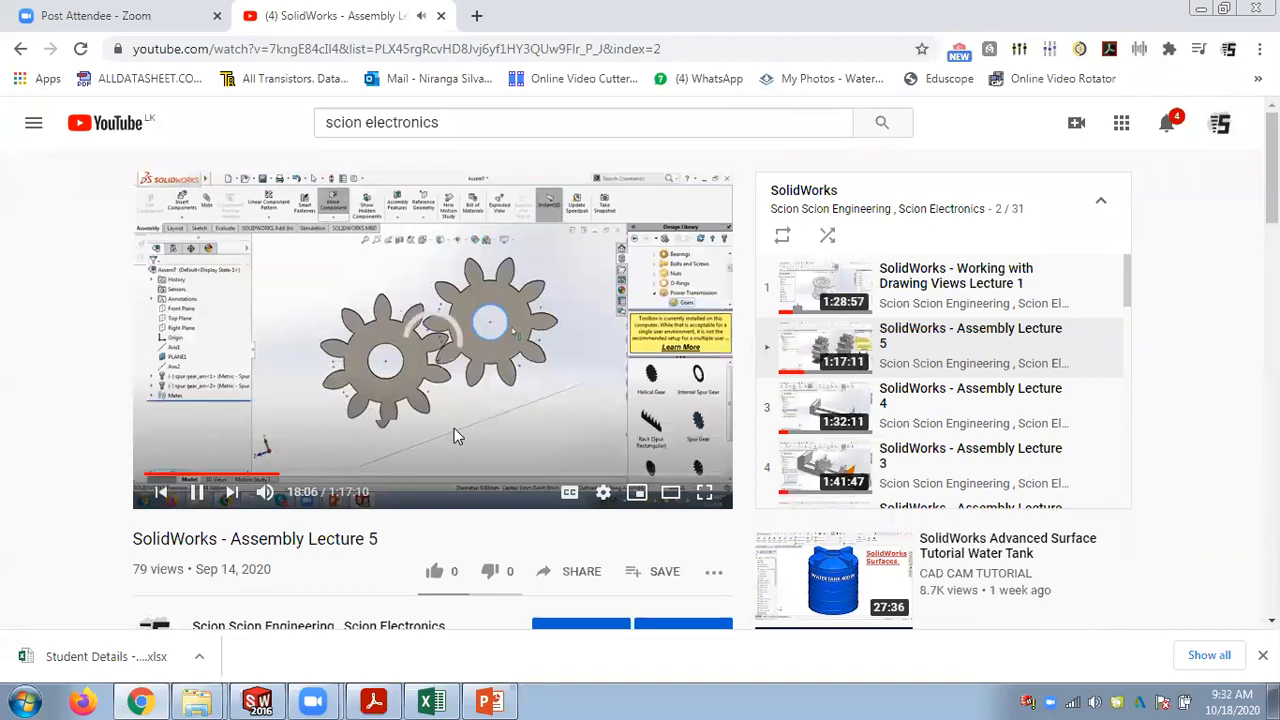
click(297, 477)
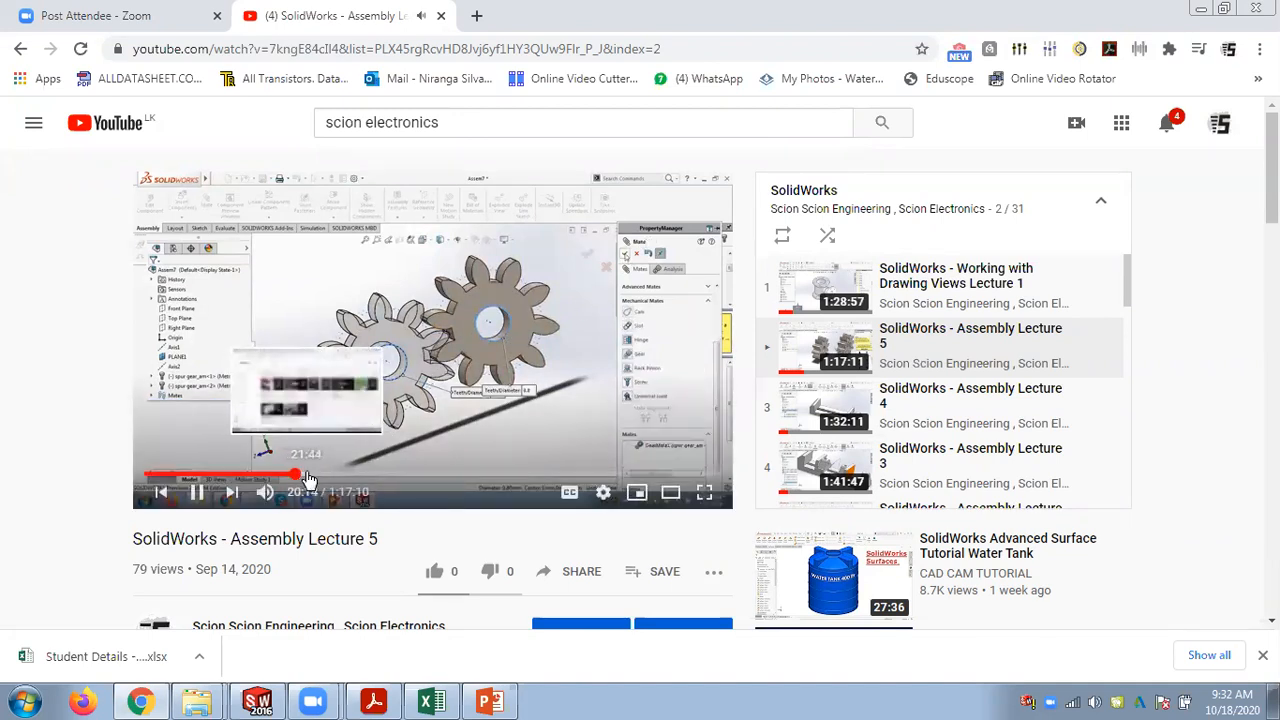
click(302, 479)
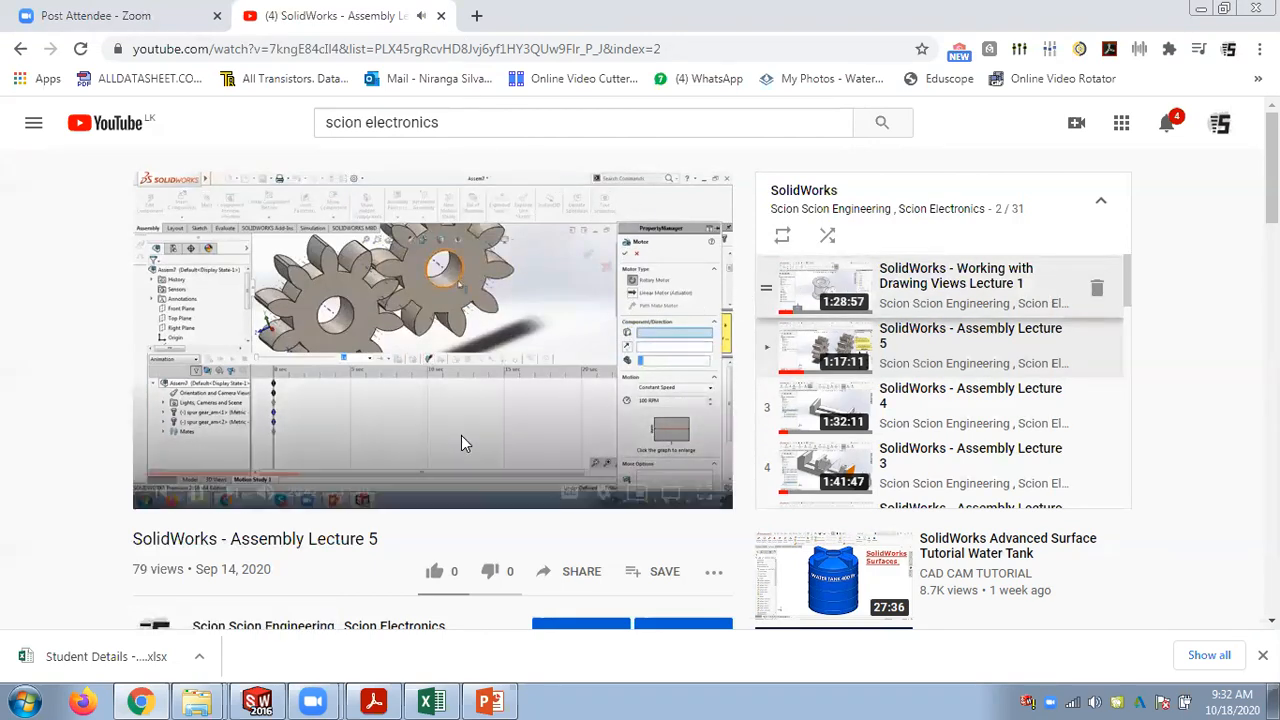
scroll(300, 407, down, 2)
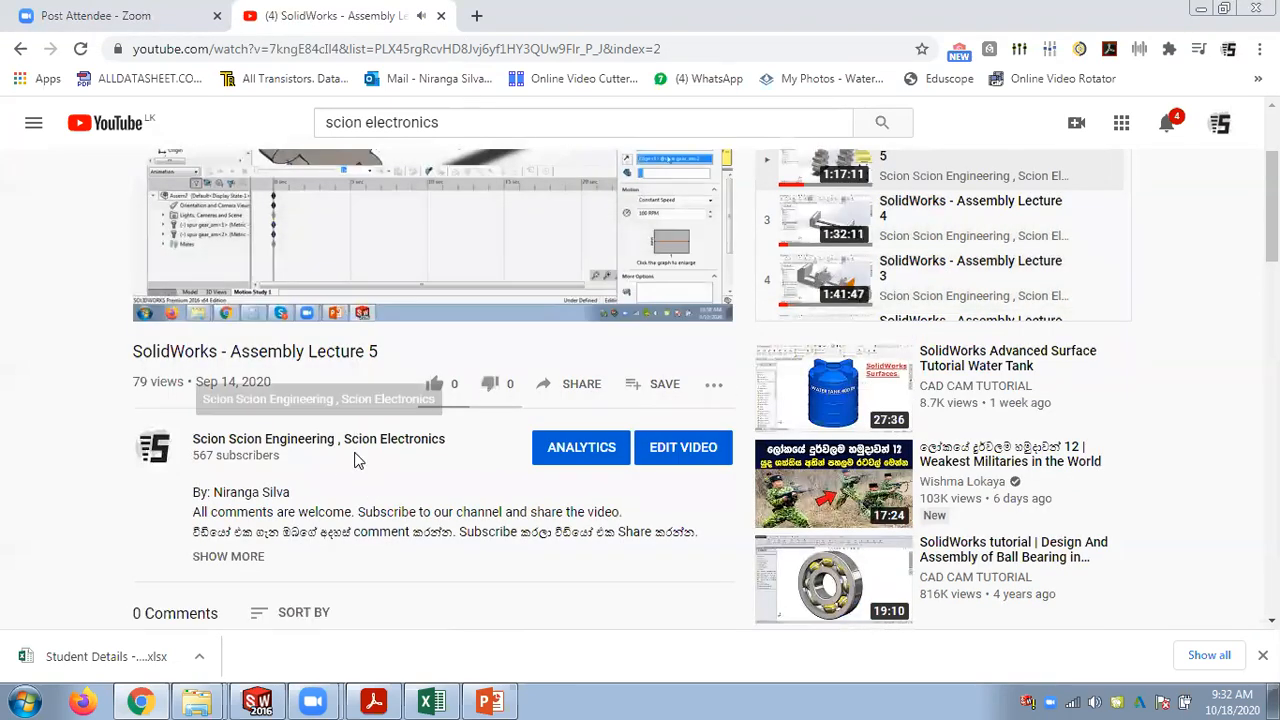
scroll(362, 457, down, 2)
scroll(362, 430, up, 4)
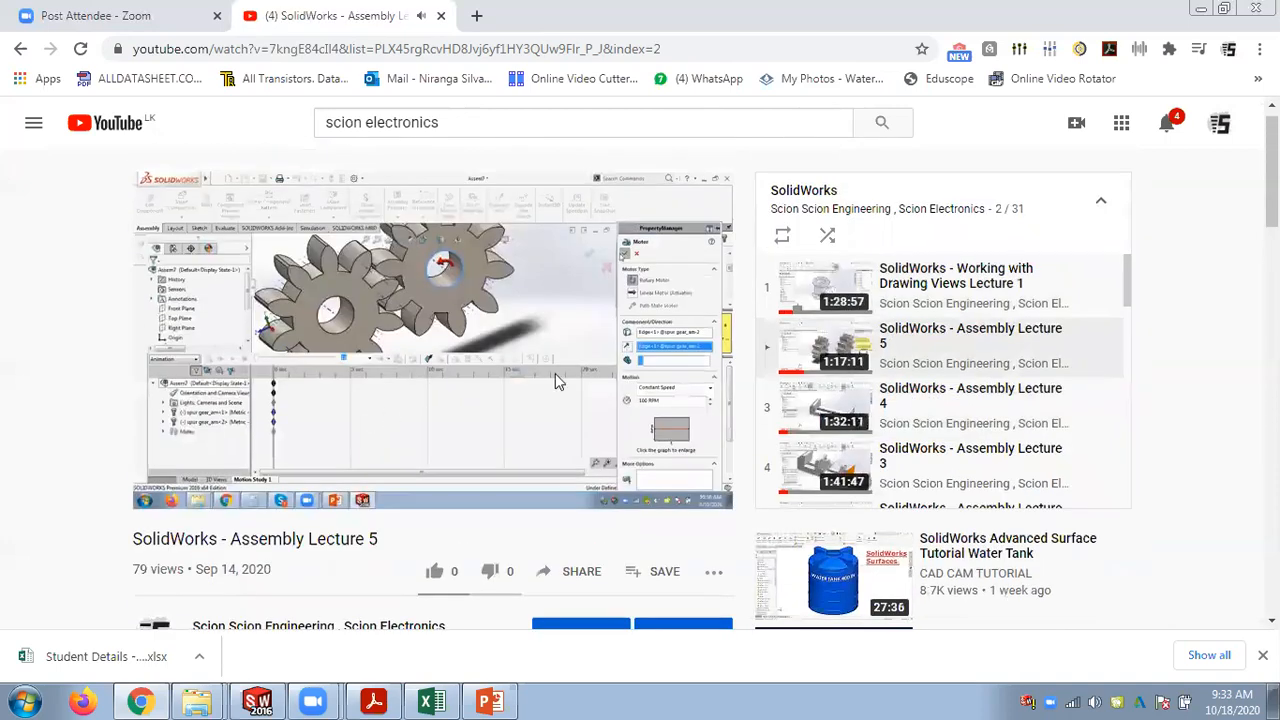
Search YouTube for "scion electronics" again, open the Scion Engineering, Scion Electronics channel, and dismiss the mini player.
click(487, 122)
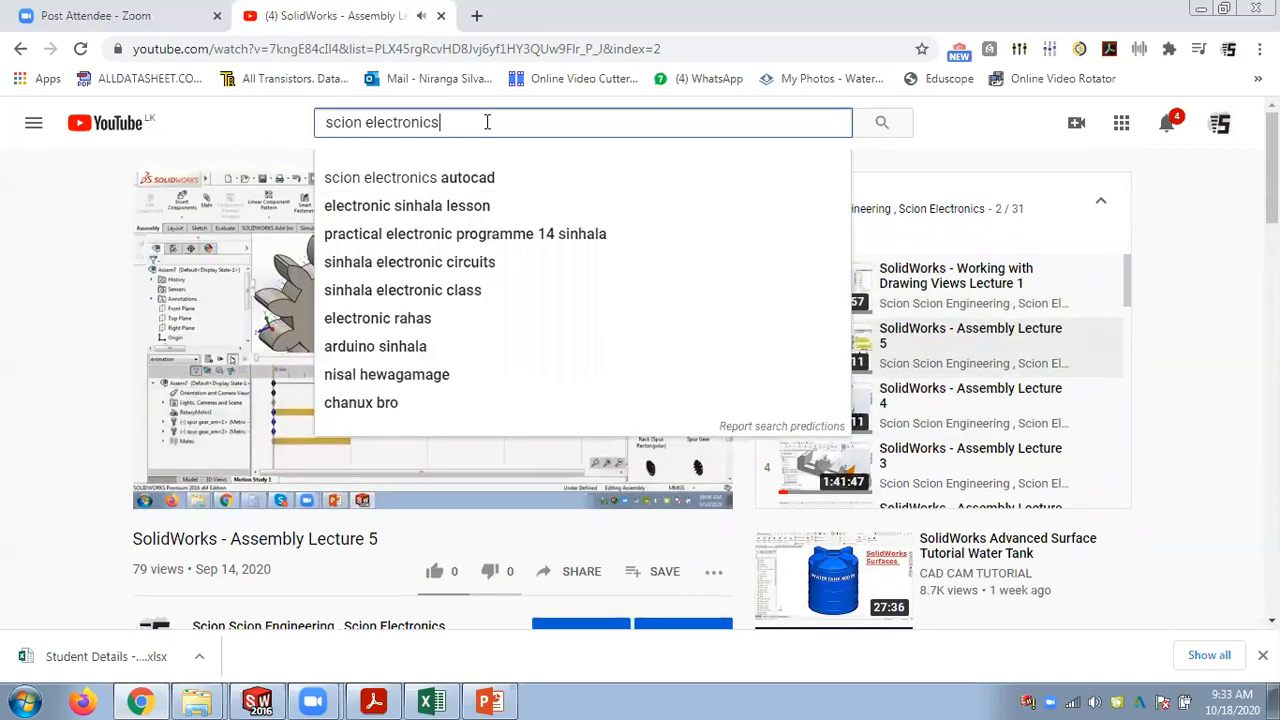
key(Return)
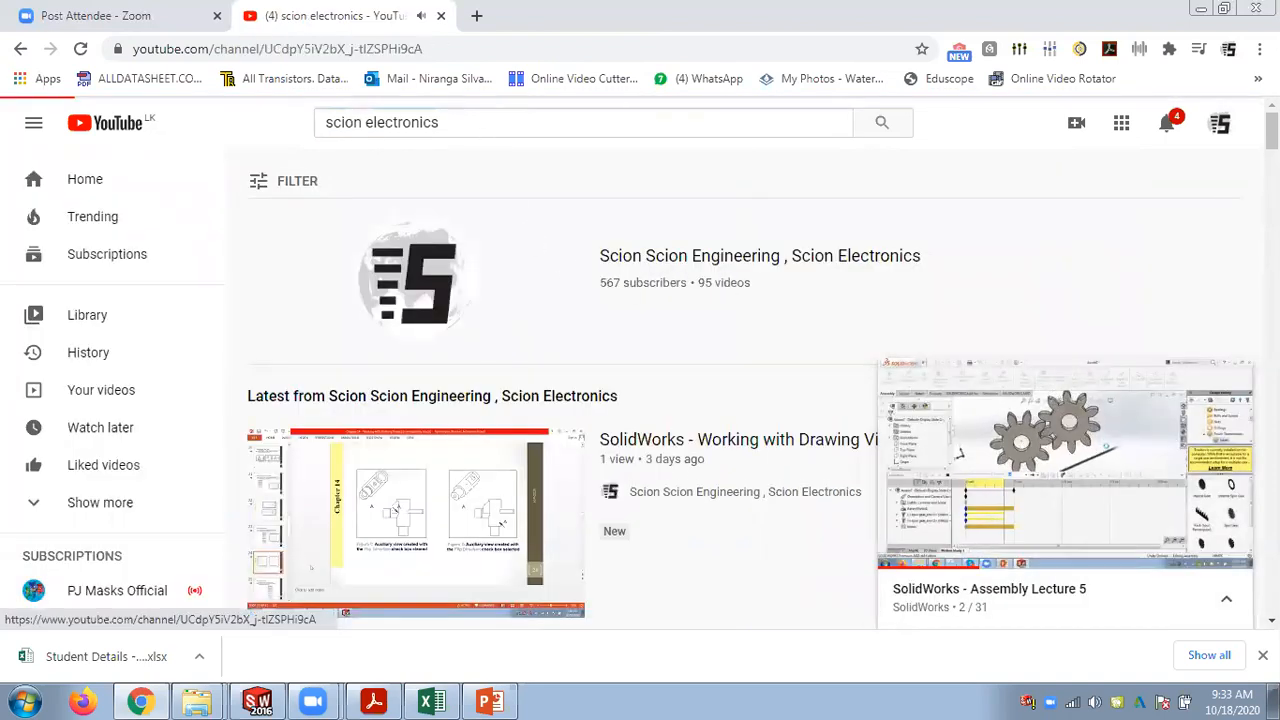
click(724, 281)
click(1231, 374)
Open the AutoCAD playlist from the channel's created playlists and look through its later videos.
scroll(718, 332, down, 2)
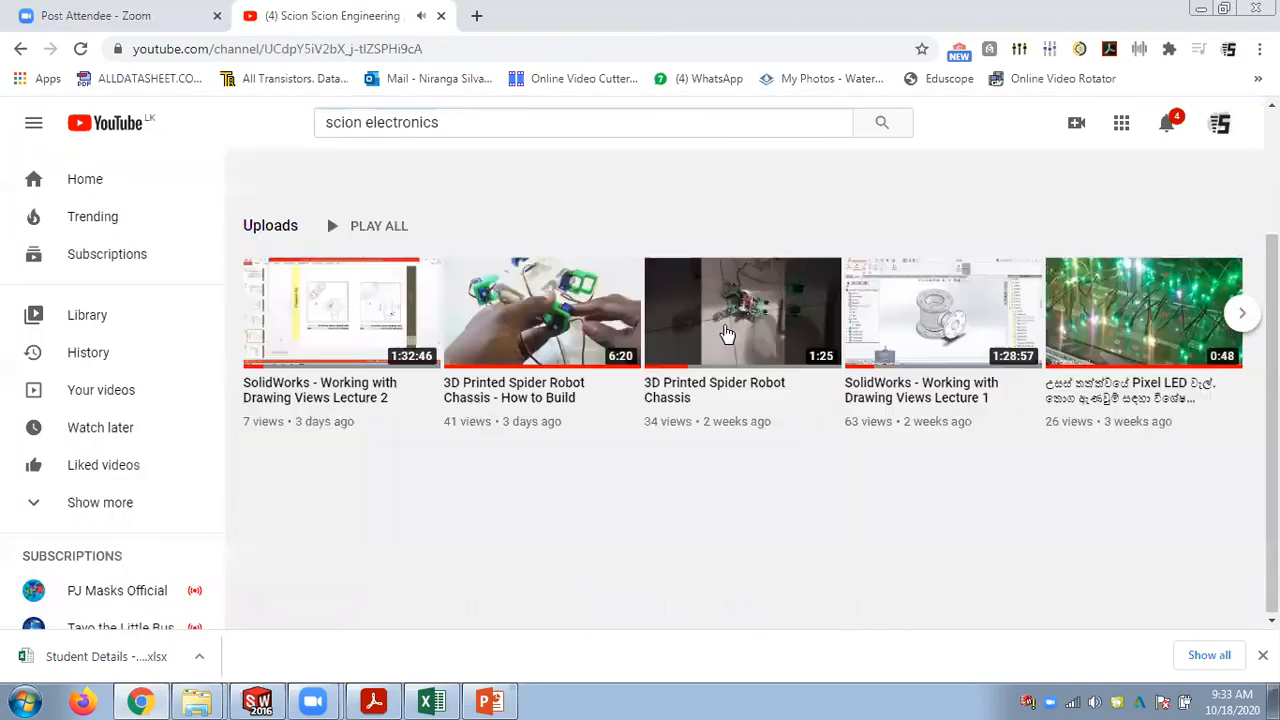
scroll(600, 300, up, 2)
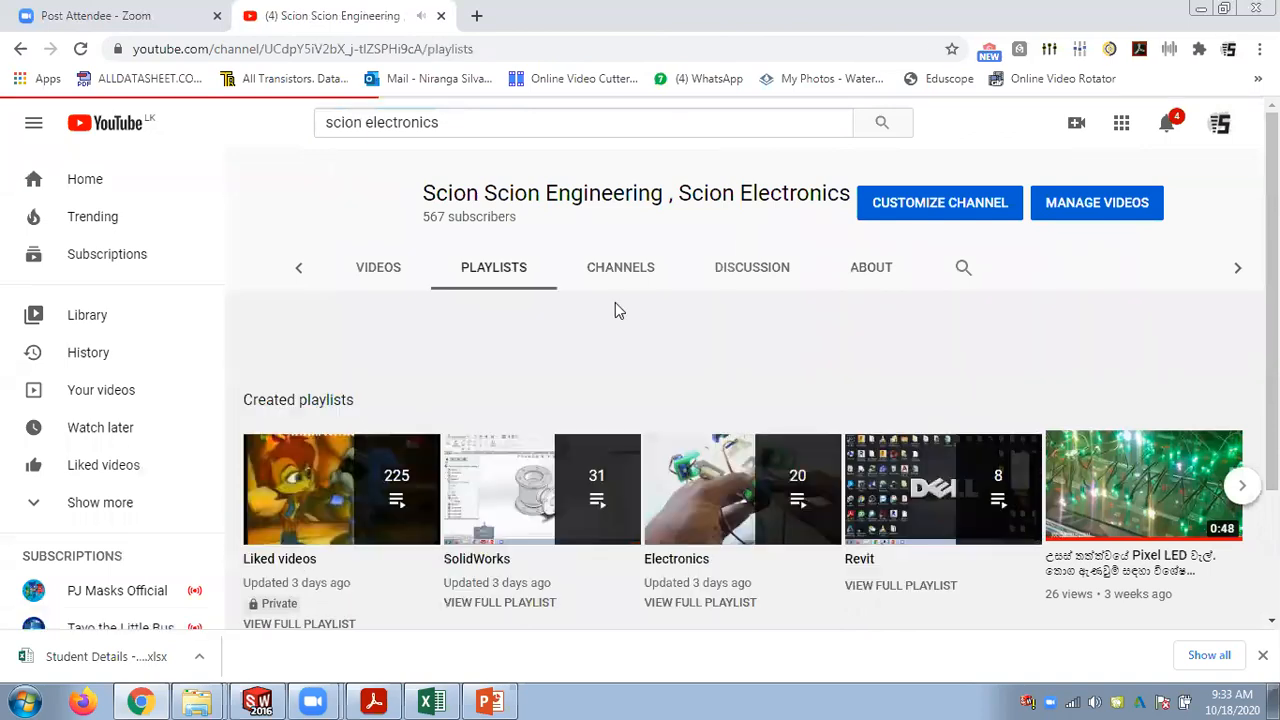
scroll(622, 300, down, 1)
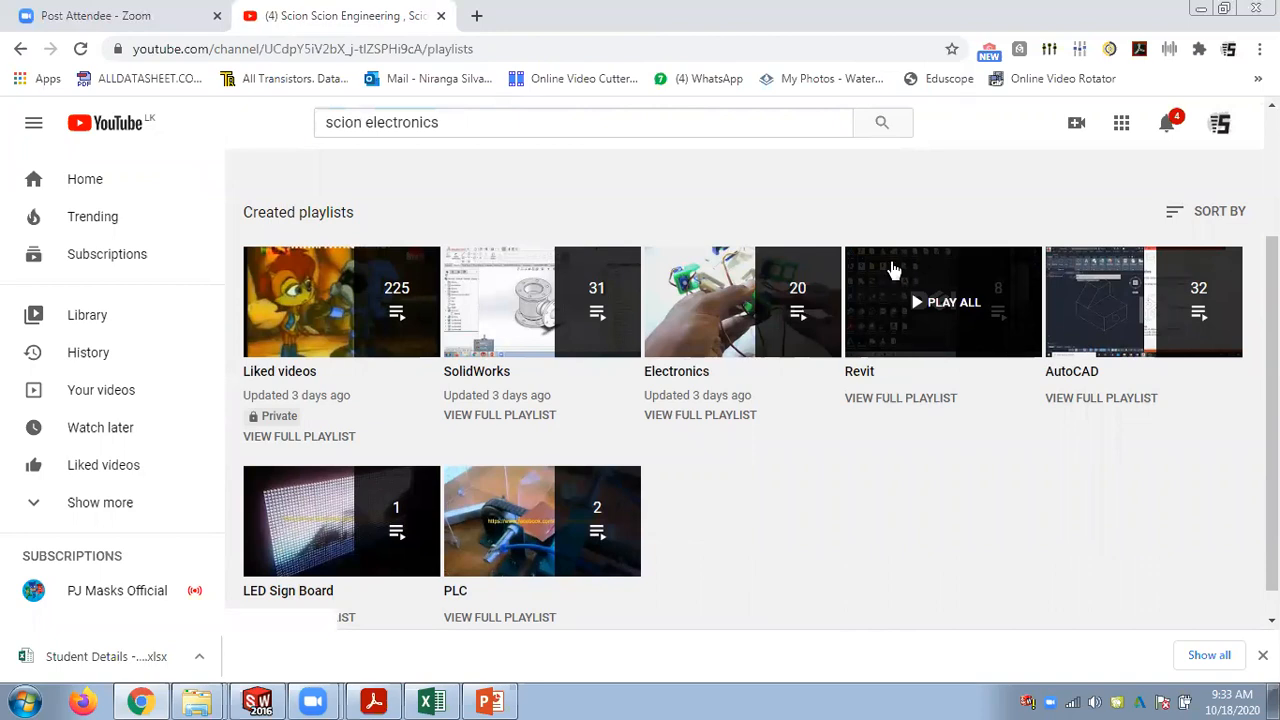
click(1077, 377)
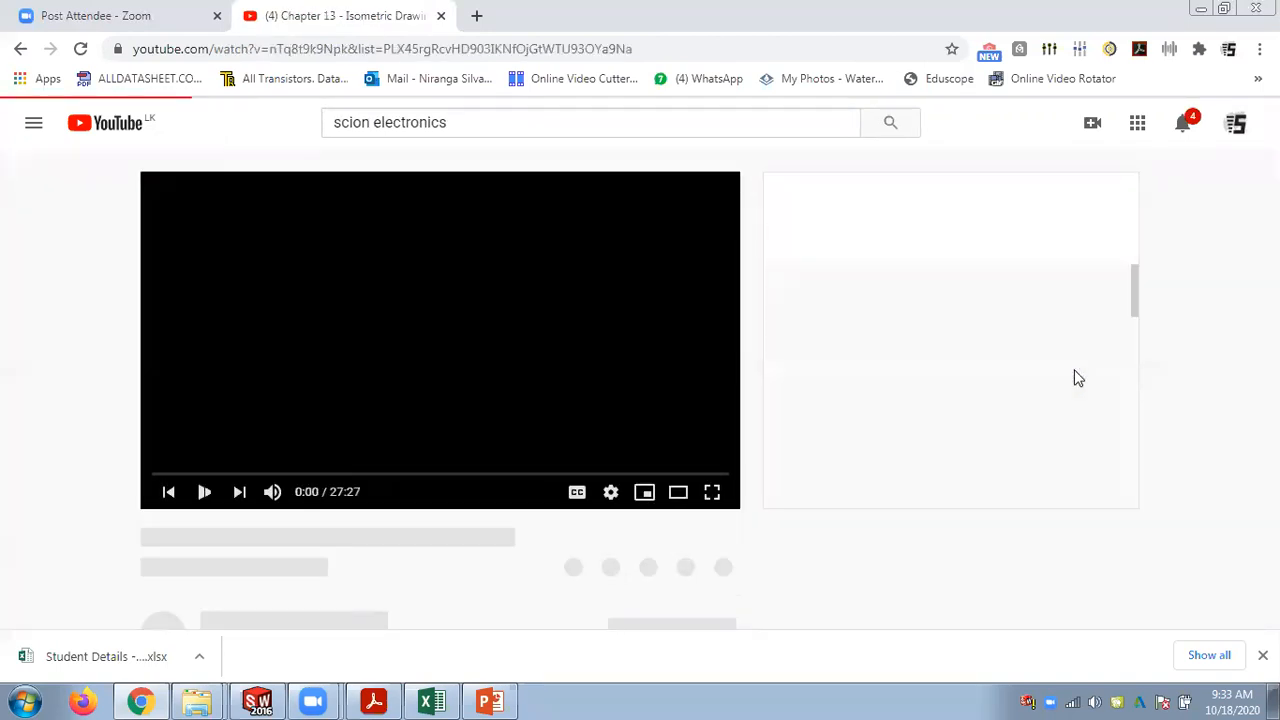
drag(1126, 294, 1128, 516)
scroll(1028, 448, up, 3)
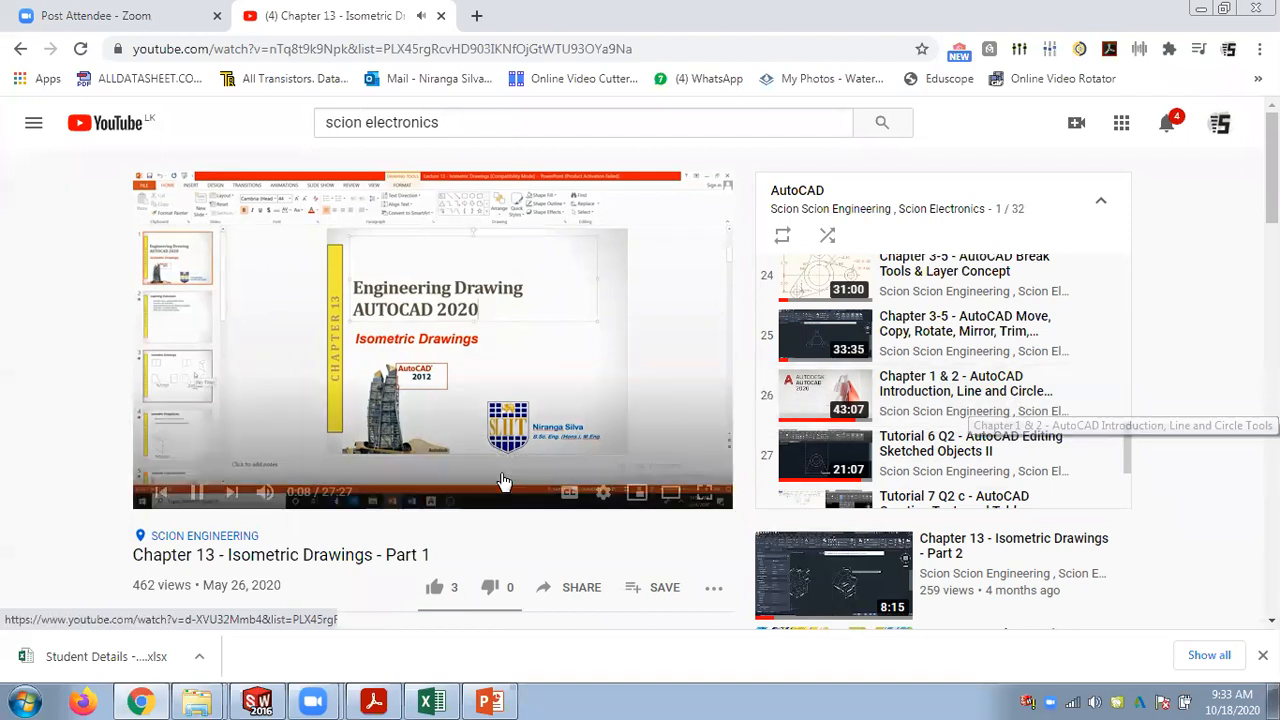
Close the YouTube tab, minimize the browser, and return to the Part4 sketch in SolidWorks.
click(441, 16)
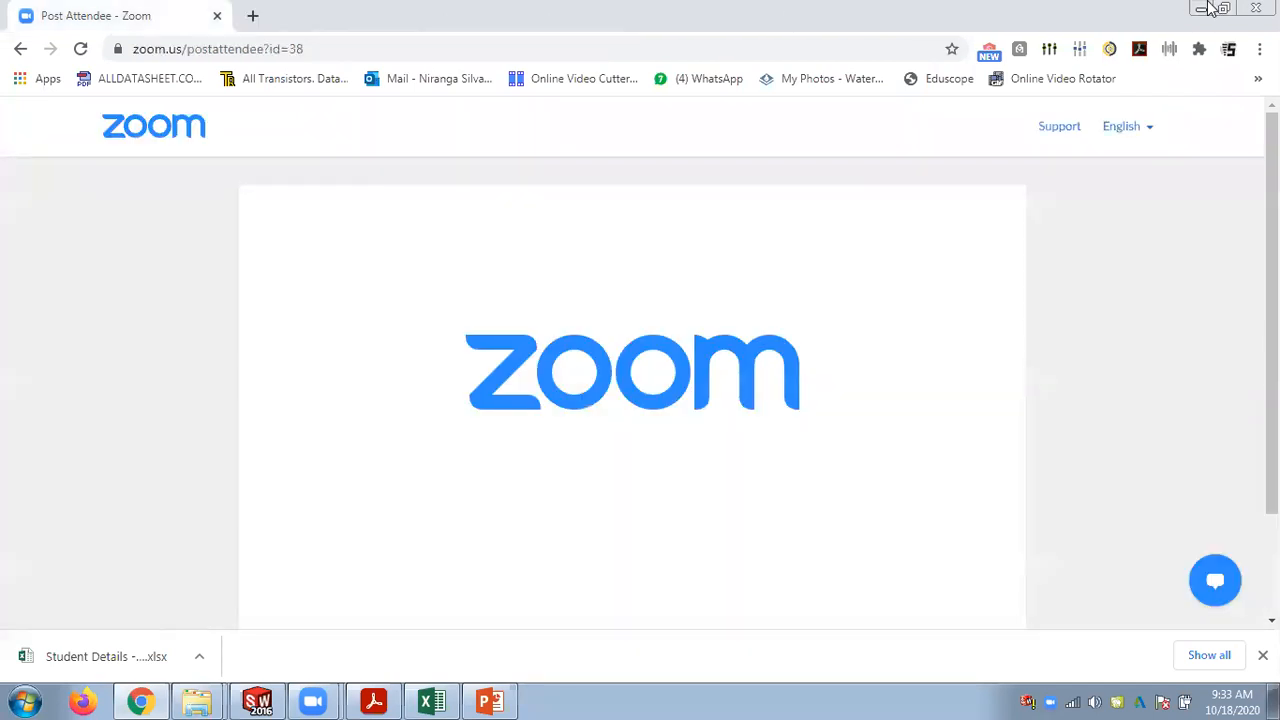
click(1203, 8)
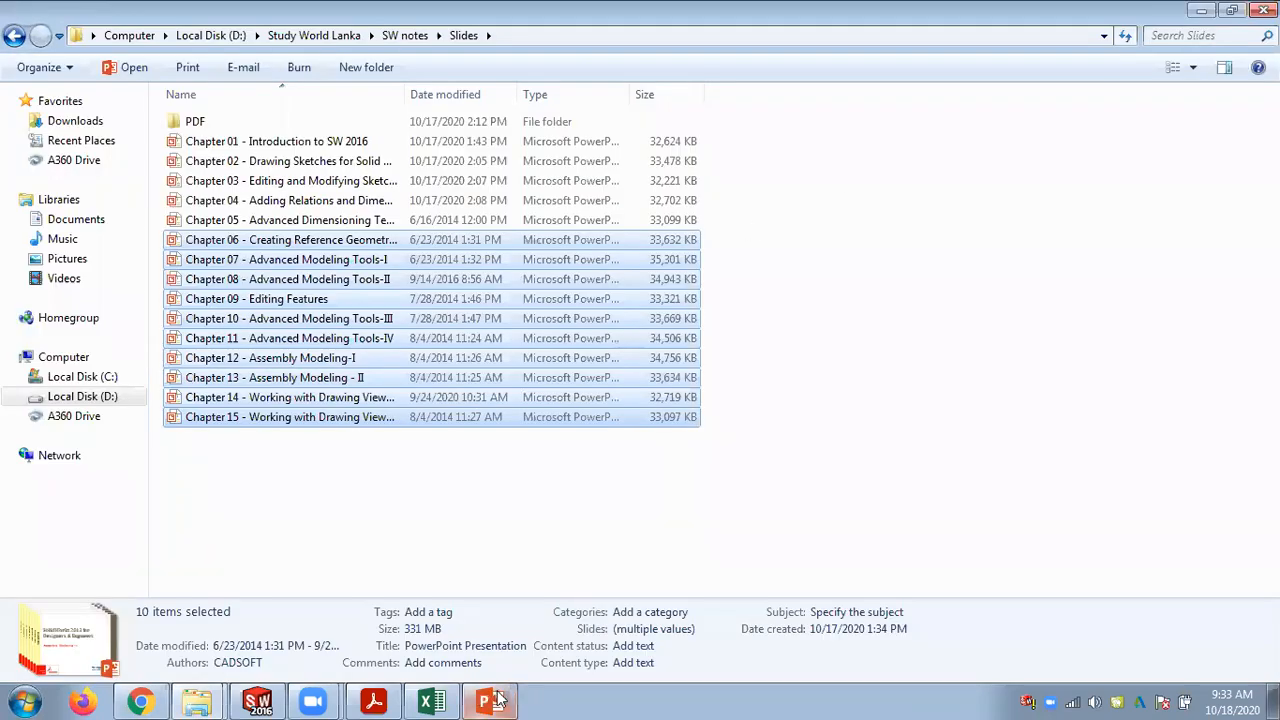
click(263, 698)
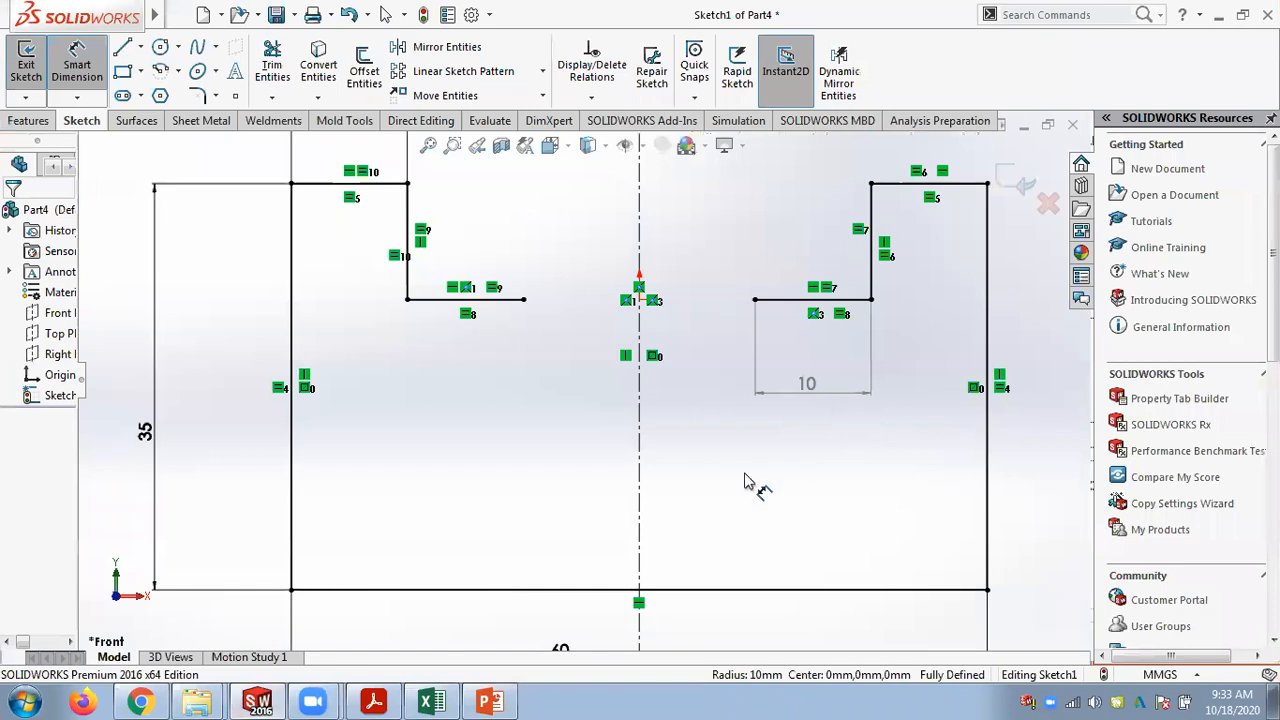
Check Figure 58 on slide 51 of the Chapter 02 PowerPoint presentation, and return to SolidWorks to examine the whole stepped-block sketch.
click(489, 702)
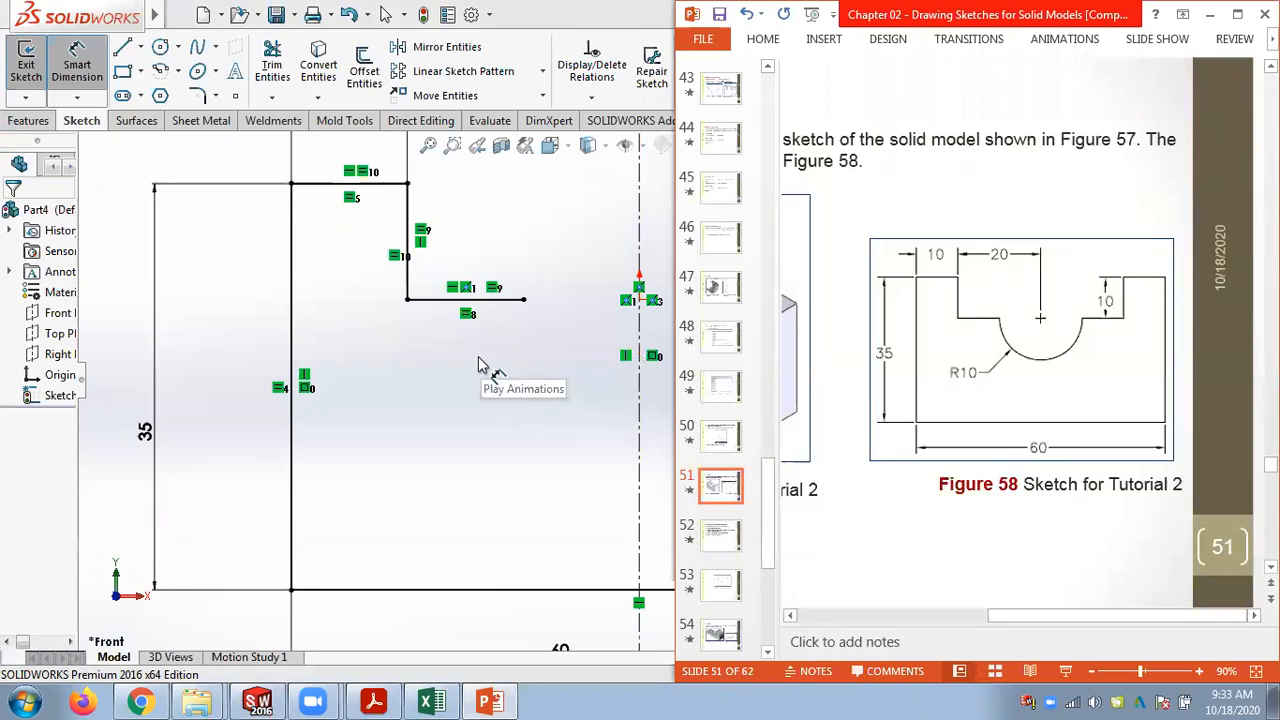
click(511, 16)
scroll(538, 354, up, 2)
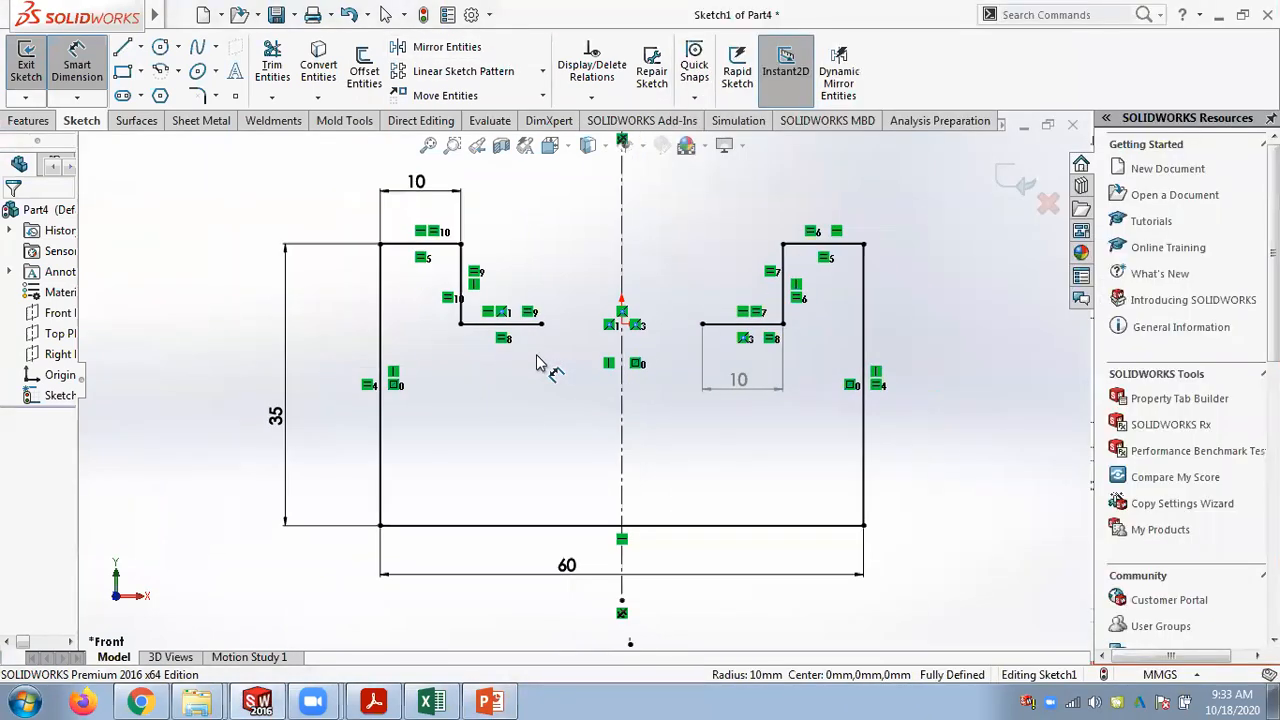
scroll(670, 408, down, 2)
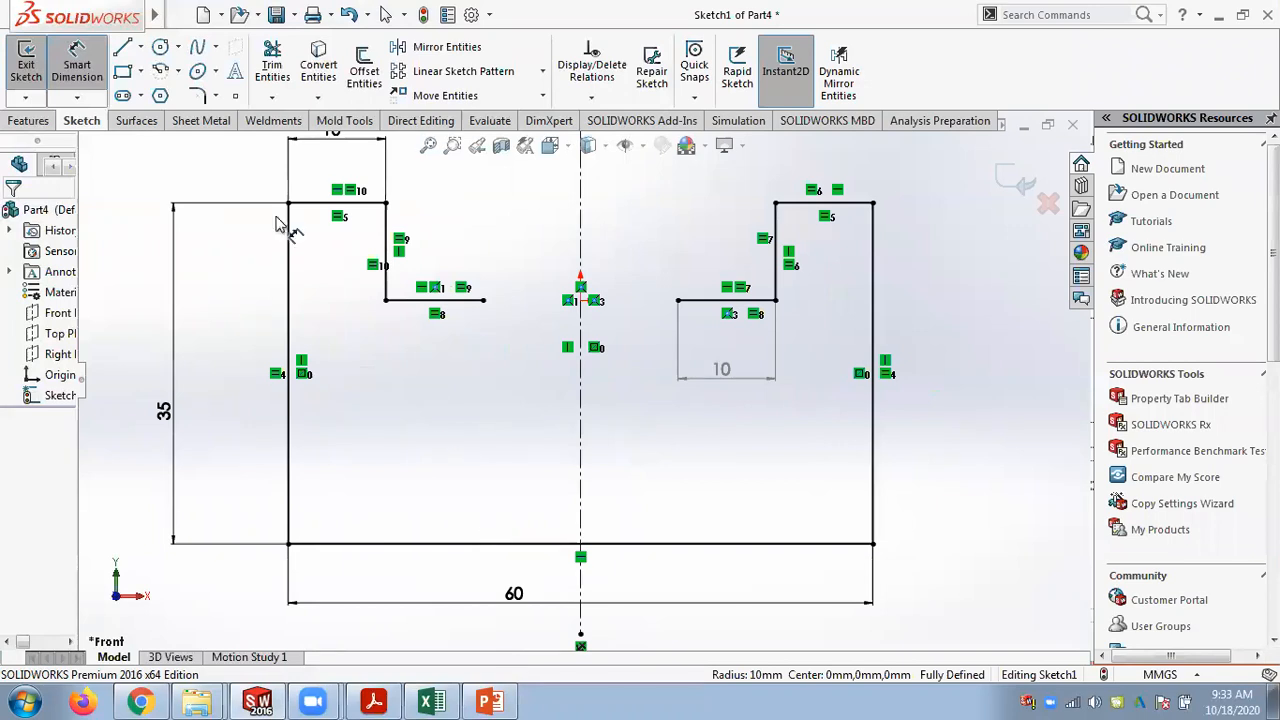
Draw a downward-bulging 3 Point Arc of about 10.3 mm radius between the inner ends of the two lower step lines.
click(180, 72)
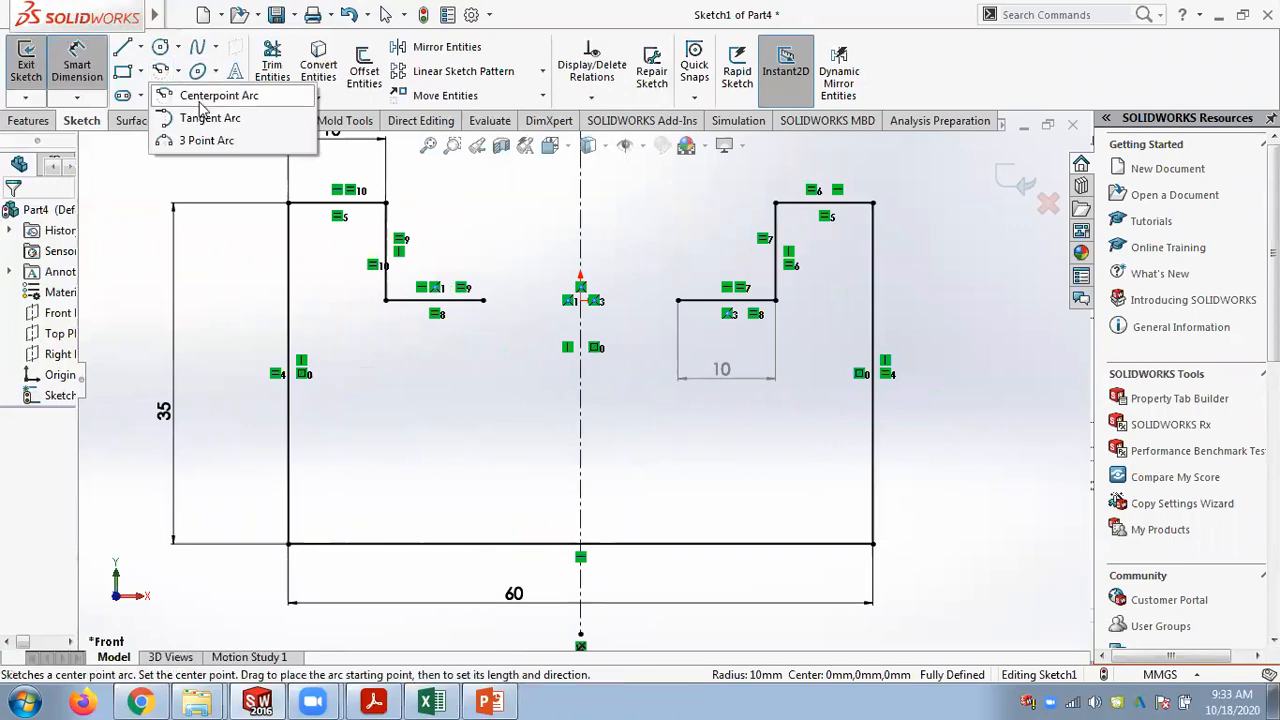
click(200, 141)
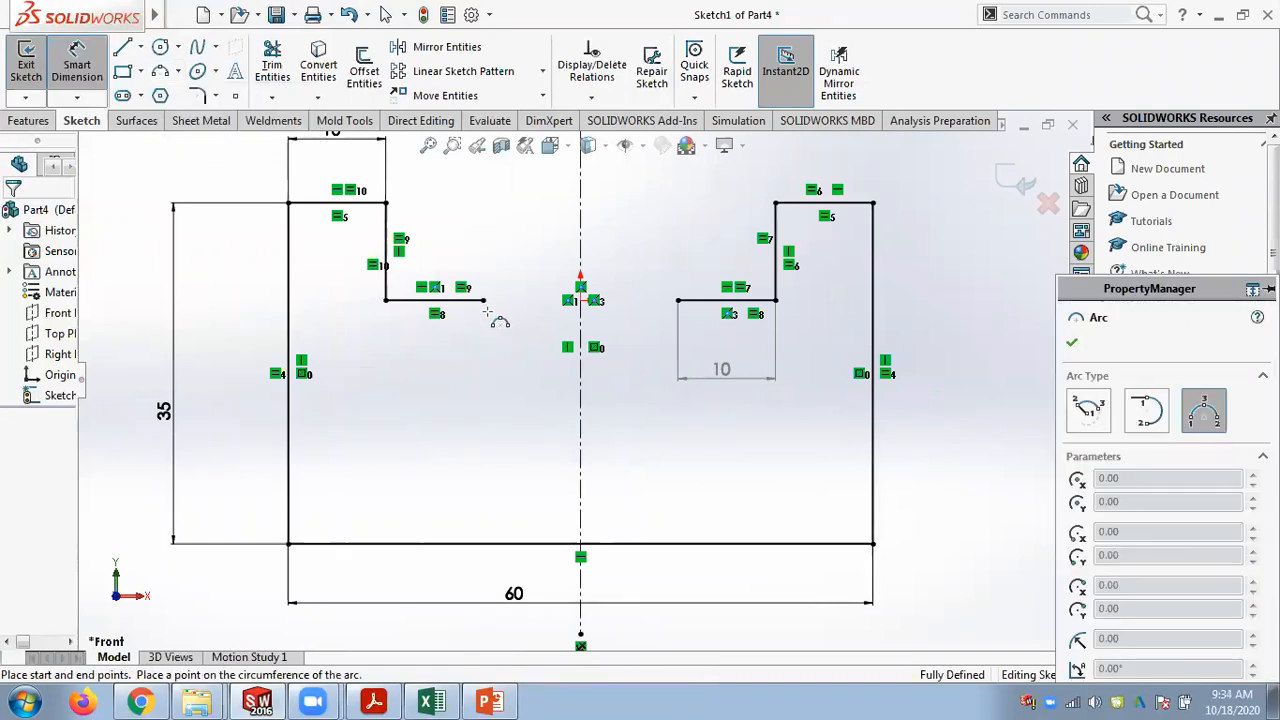
click(678, 300)
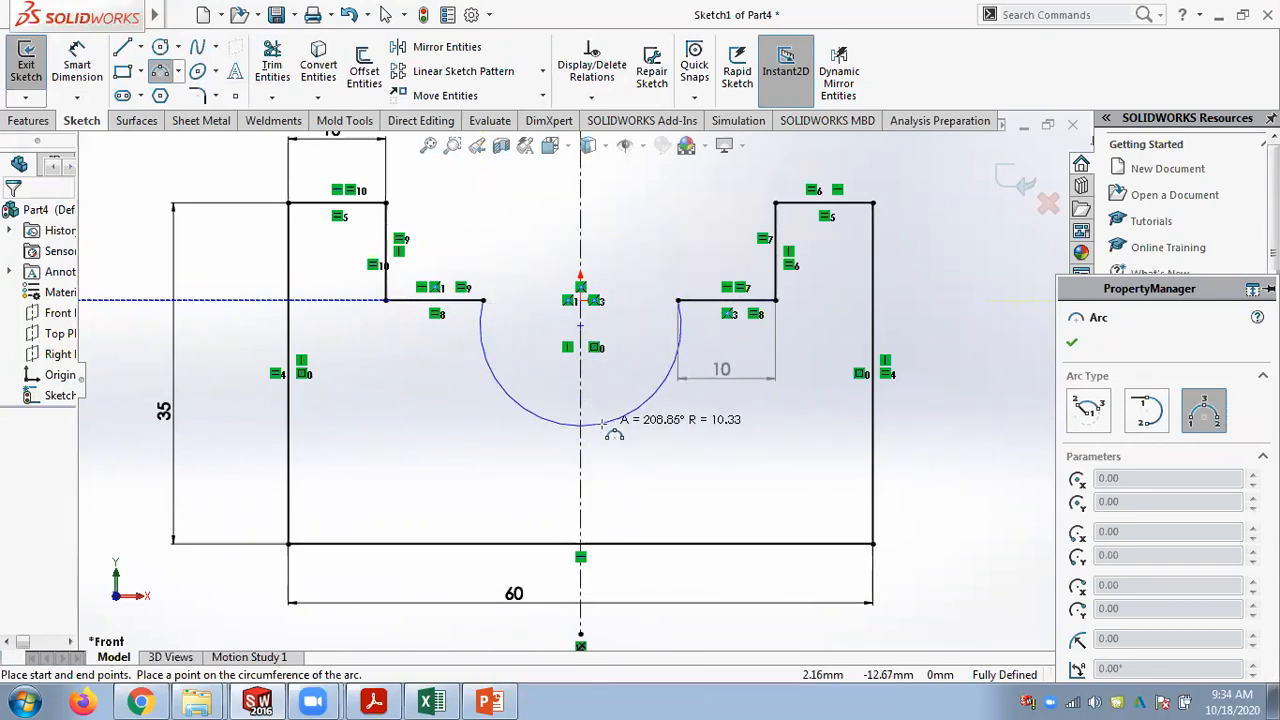
click(585, 425)
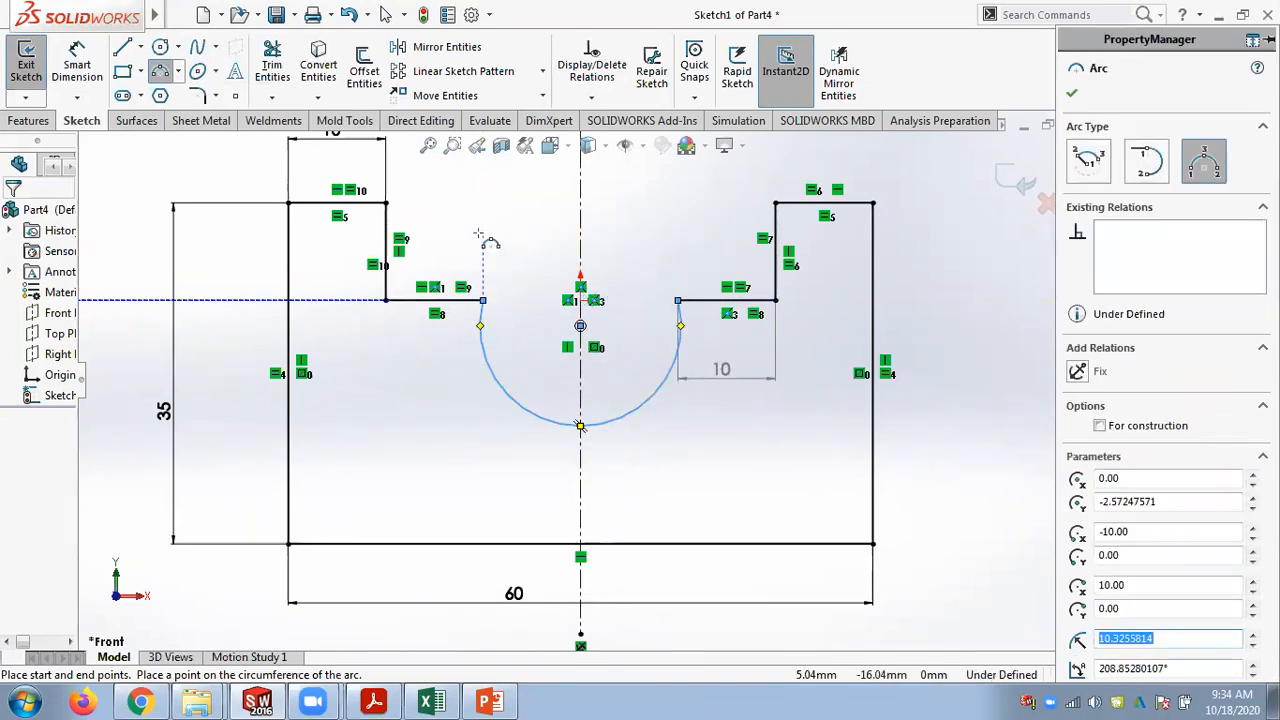
key(Escape)
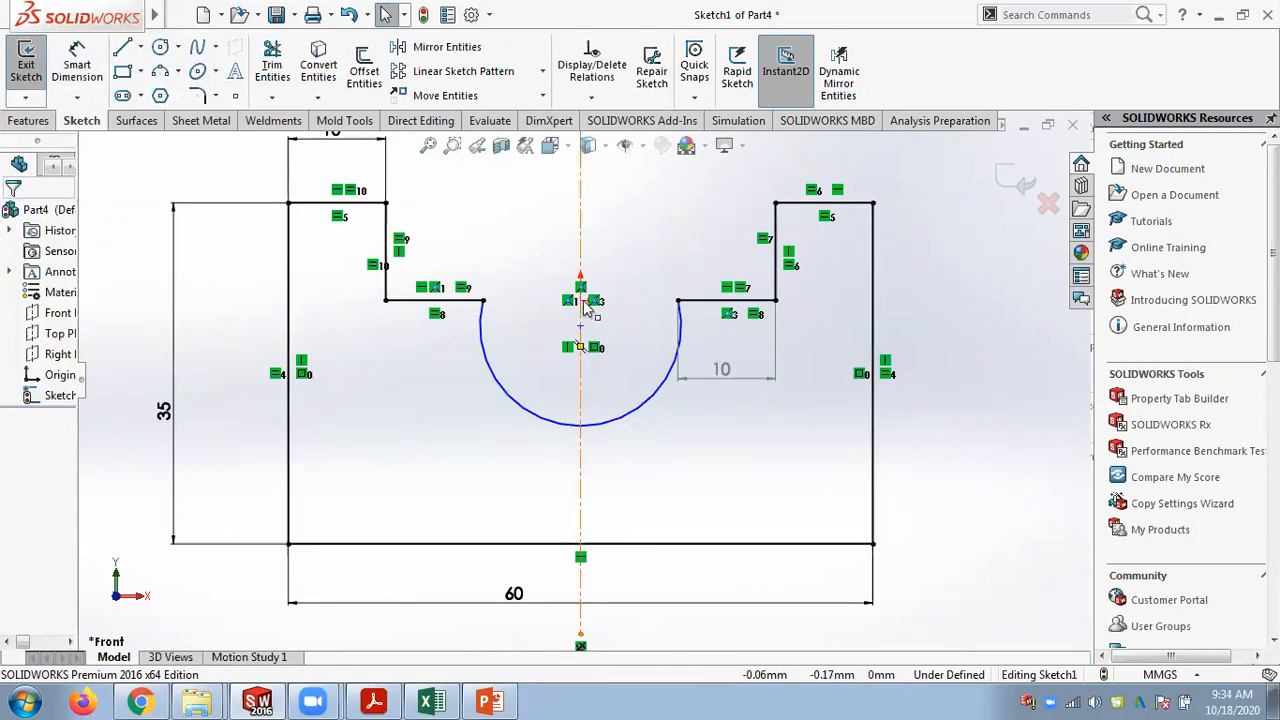
Make the arc's centre point coincident with the origin.
click(581, 330)
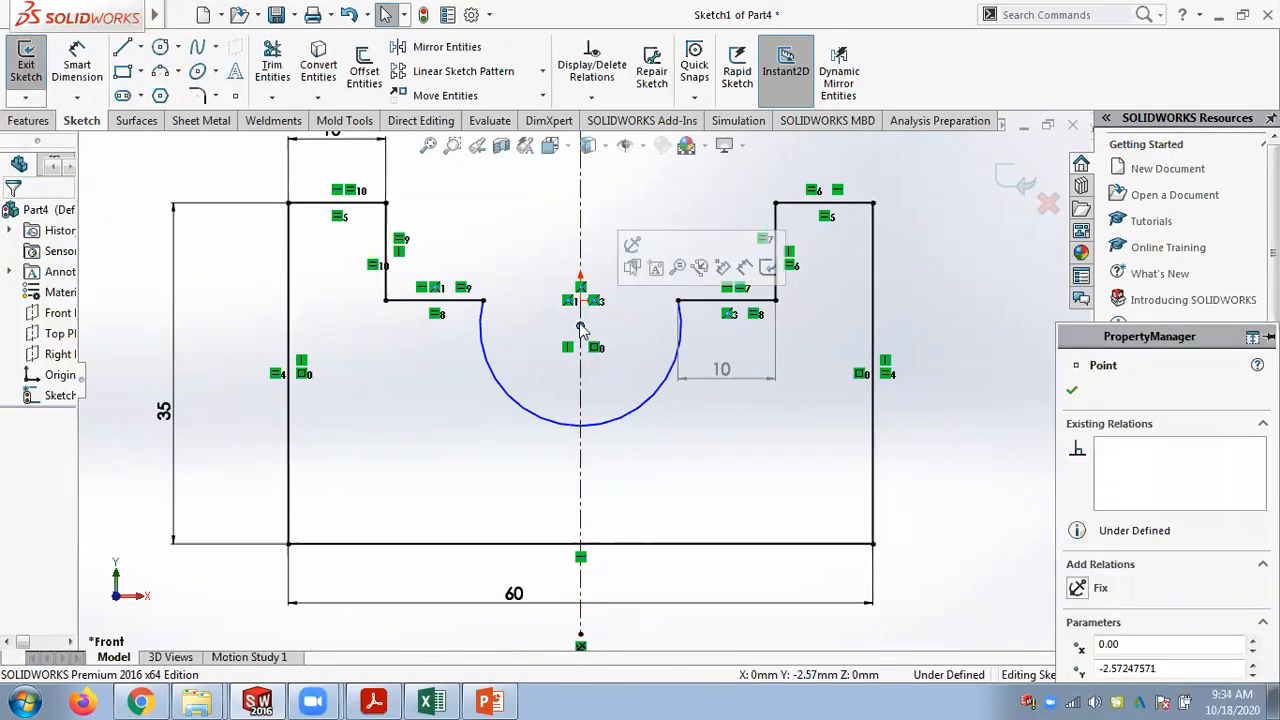
click(616, 331)
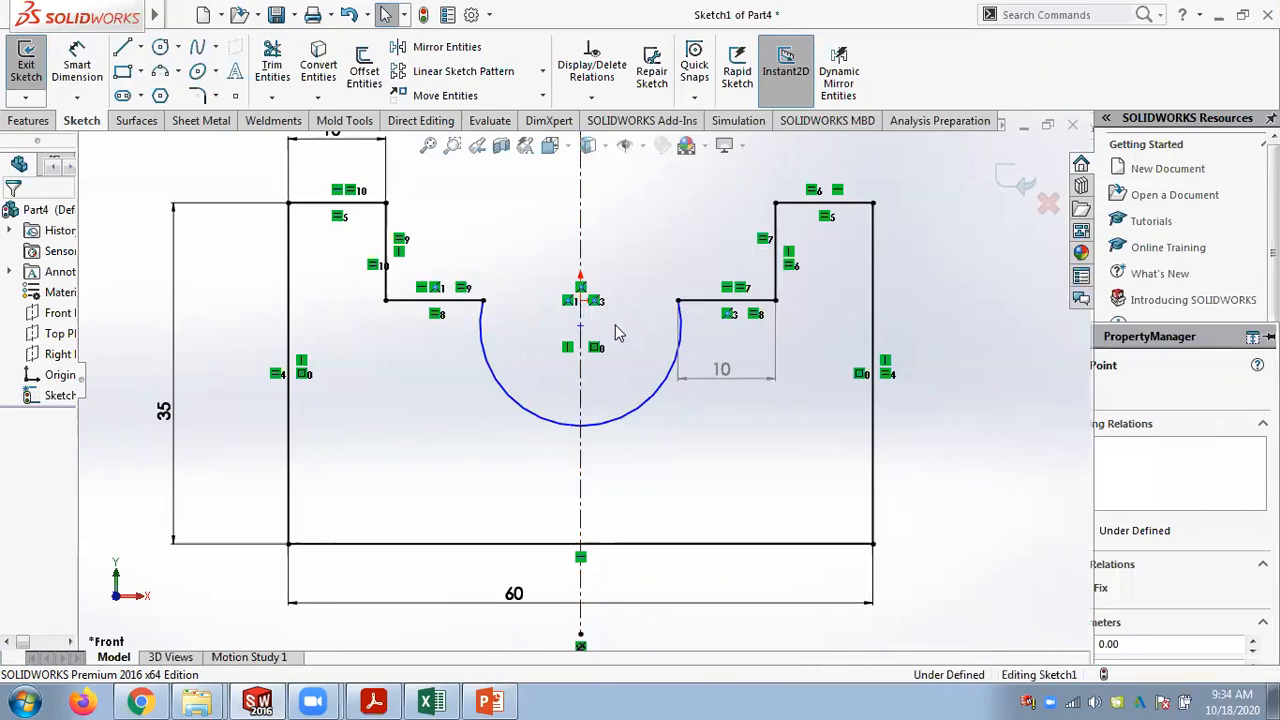
click(581, 328)
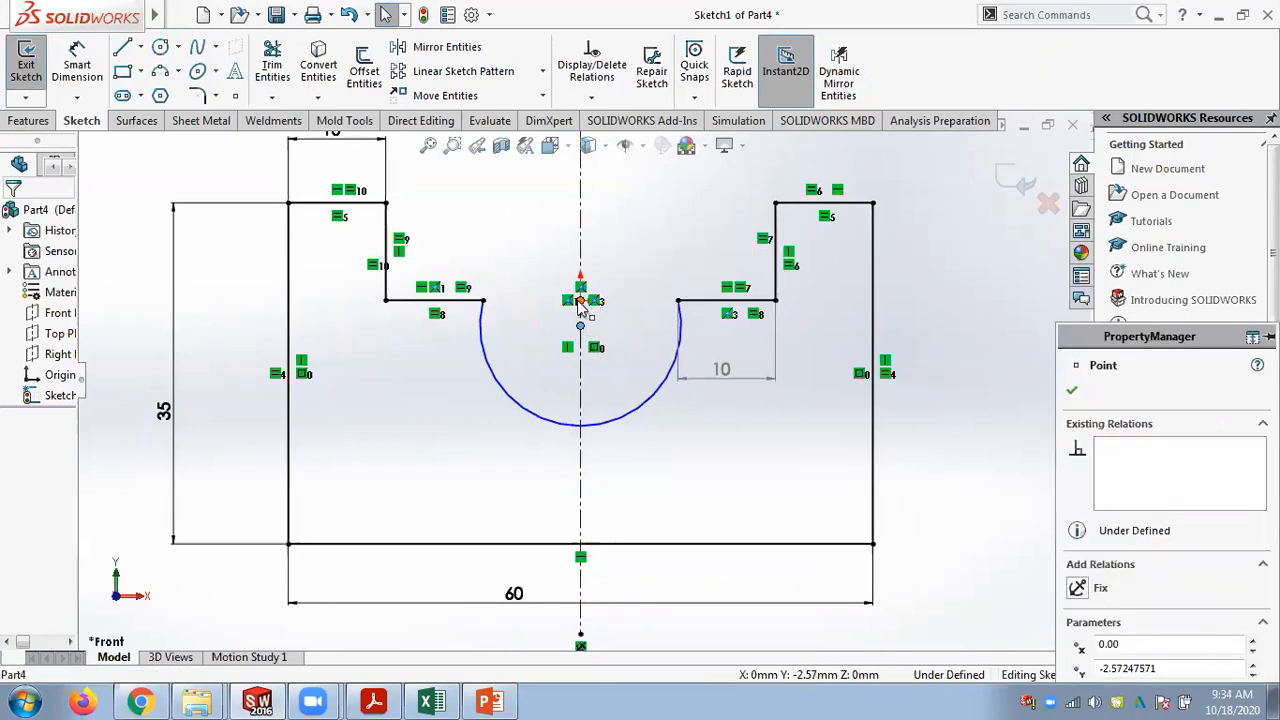
ctrl+click(581, 300)
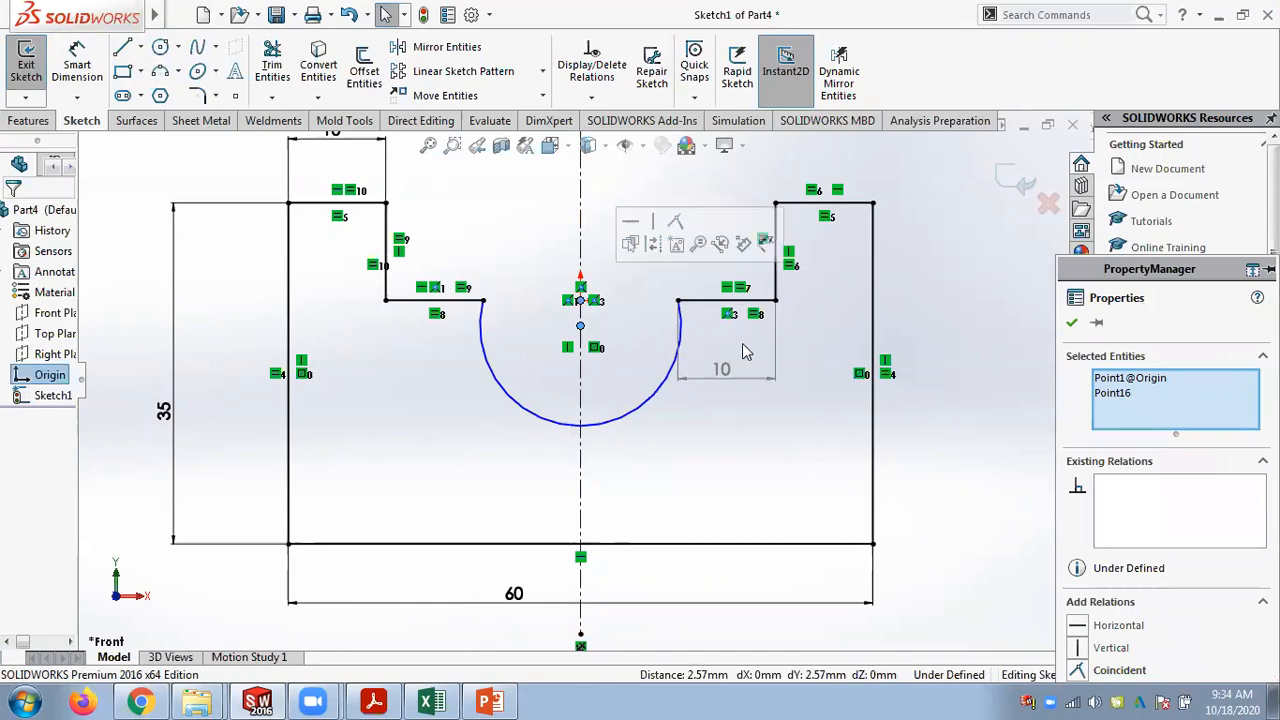
drag(1095, 277, 967, 177)
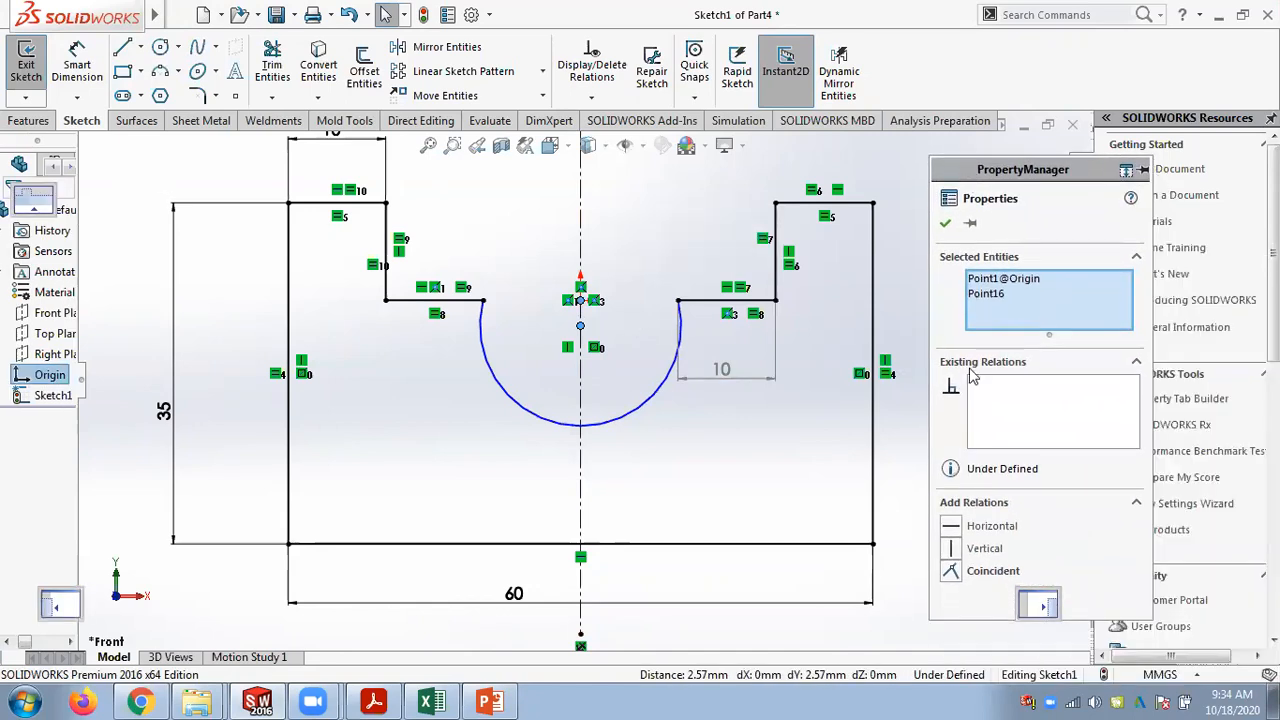
click(951, 572)
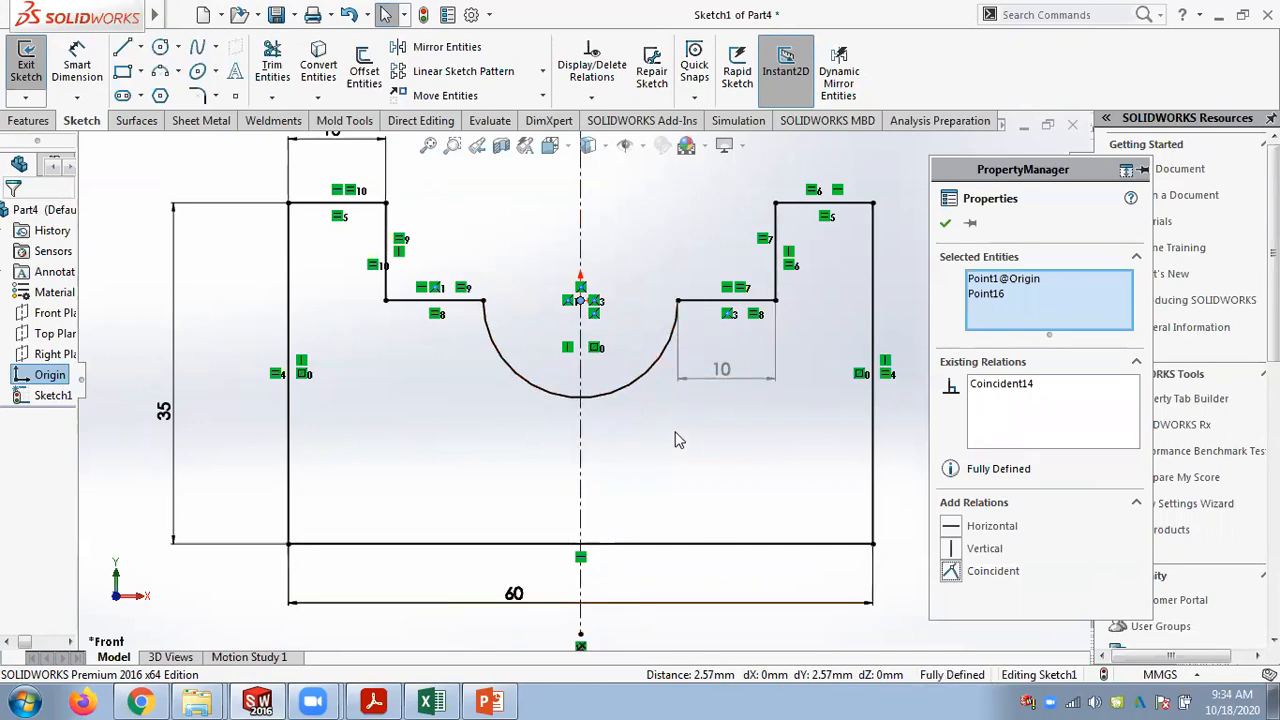
Undo the arc centre's coincident relation and delete the arc.
key(ctrl+z)
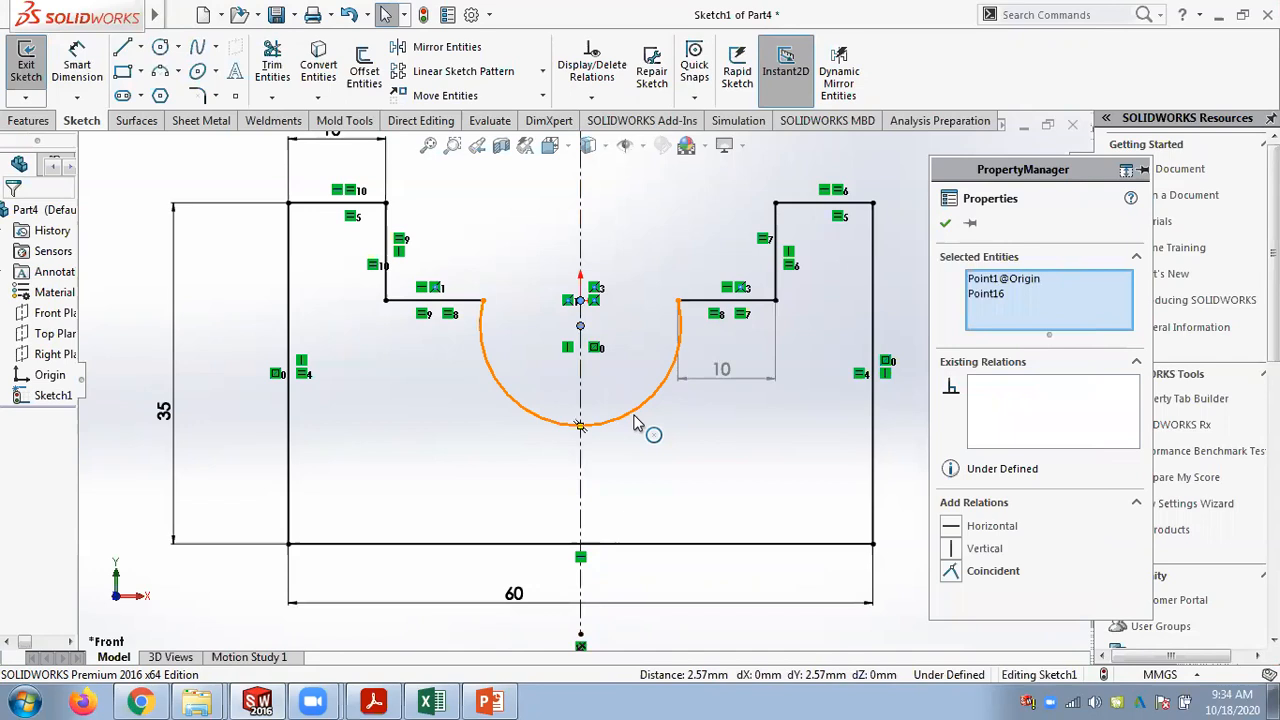
click(630, 414)
key(Delete)
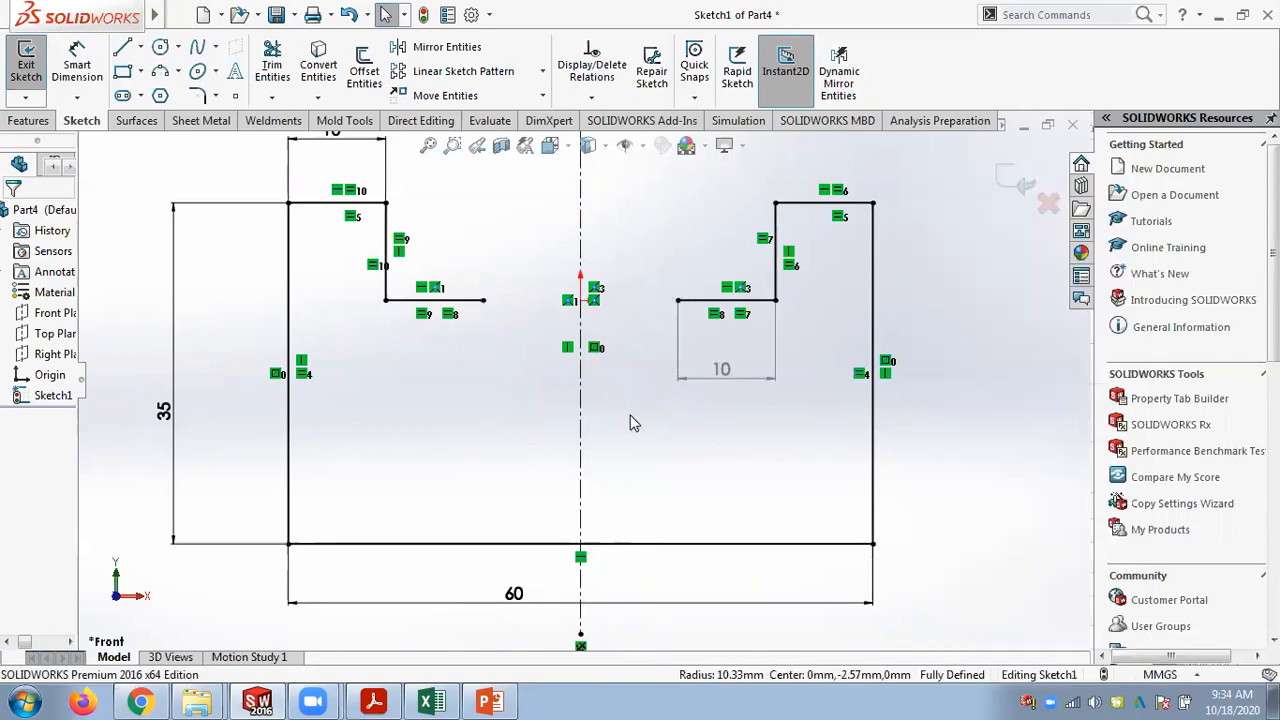
Redraw the 3 Point Arc between the inner ends of the lower step lines, bulging downward with a radius of about 11 mm.
click(178, 74)
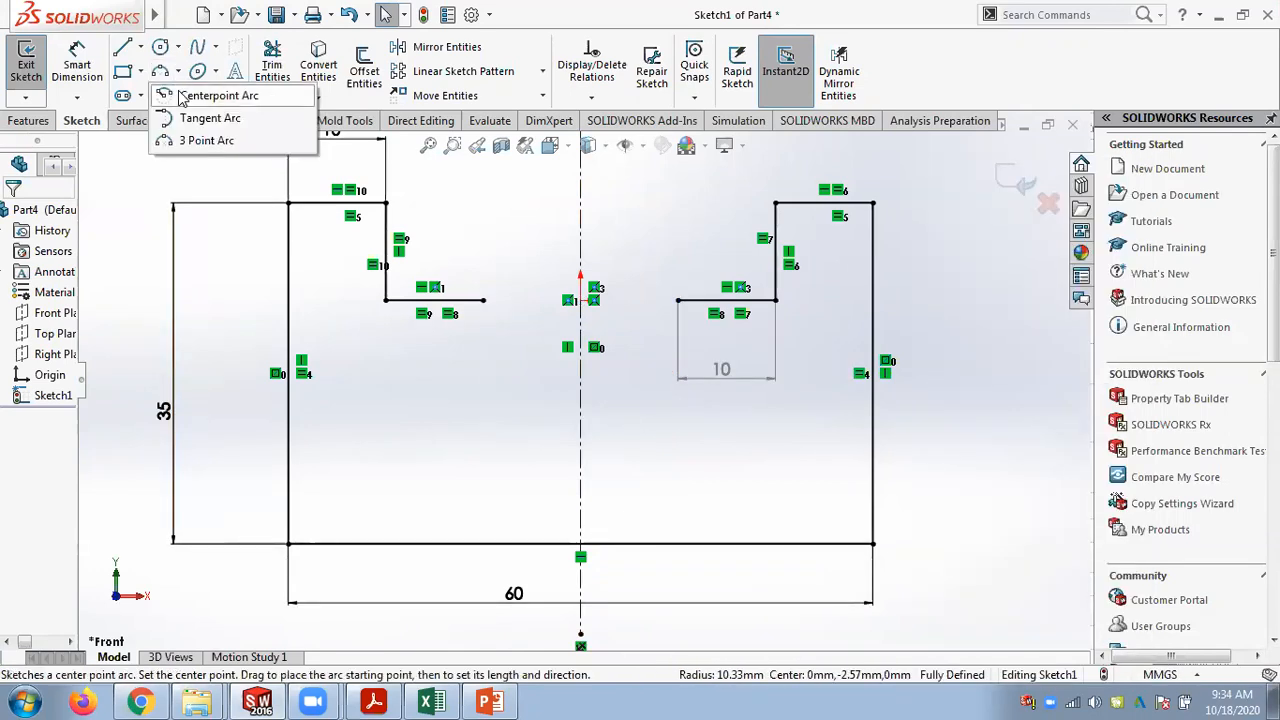
click(208, 142)
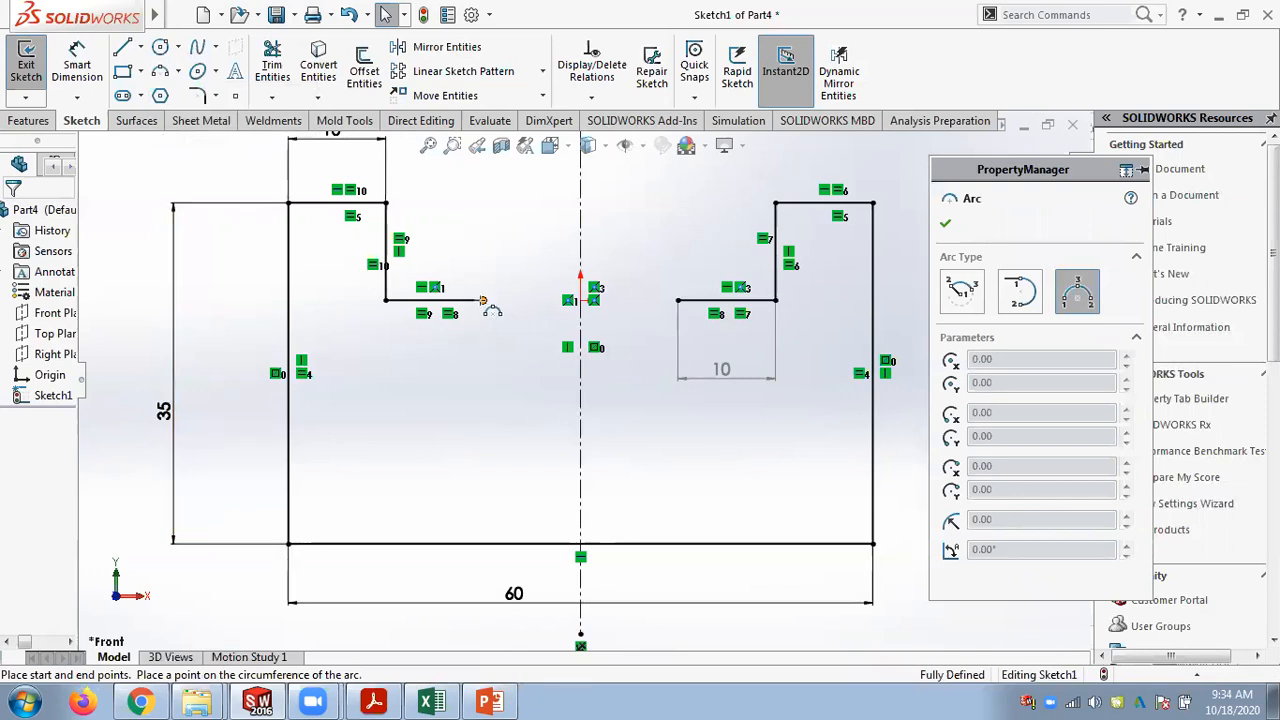
click(483, 300)
click(678, 300)
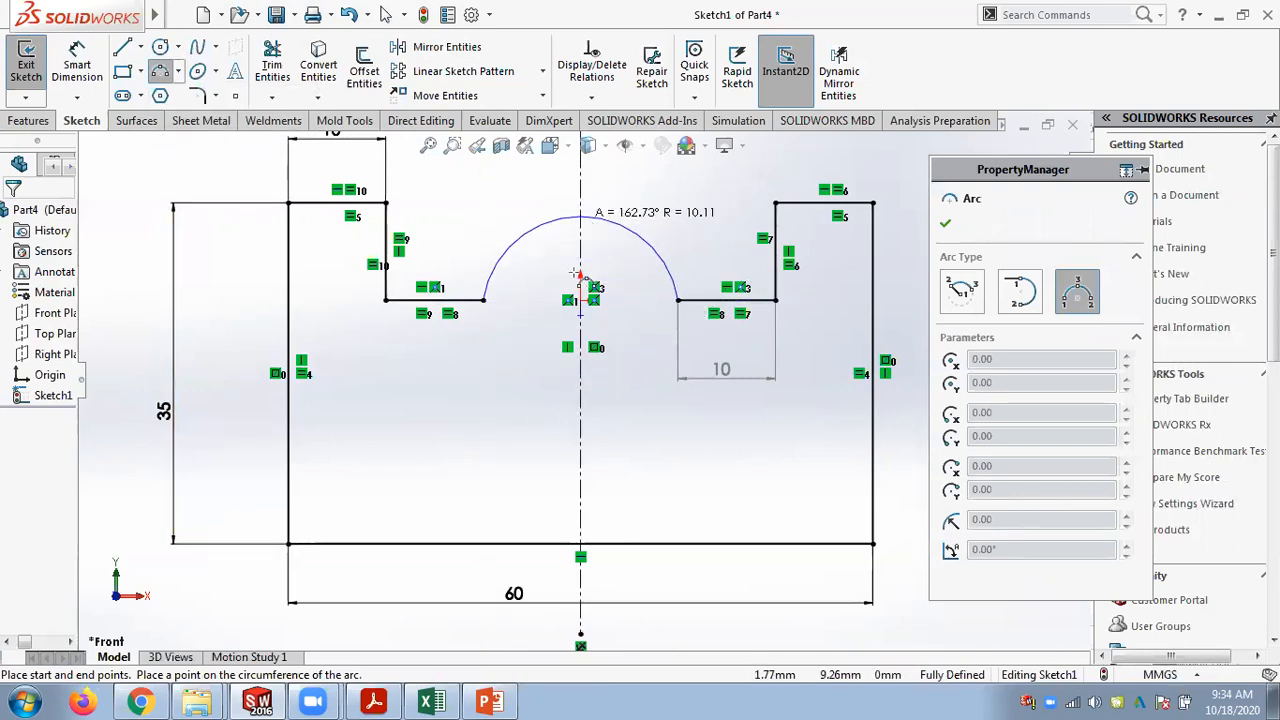
click(598, 452)
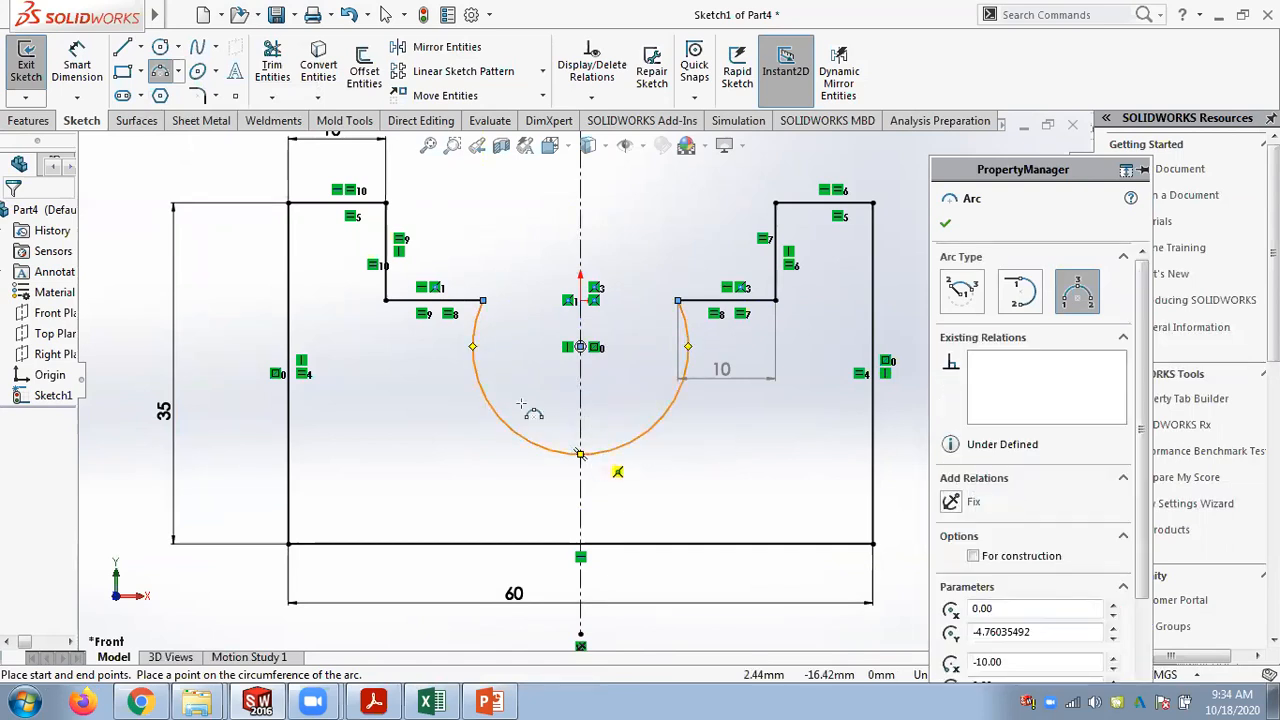
click(948, 225)
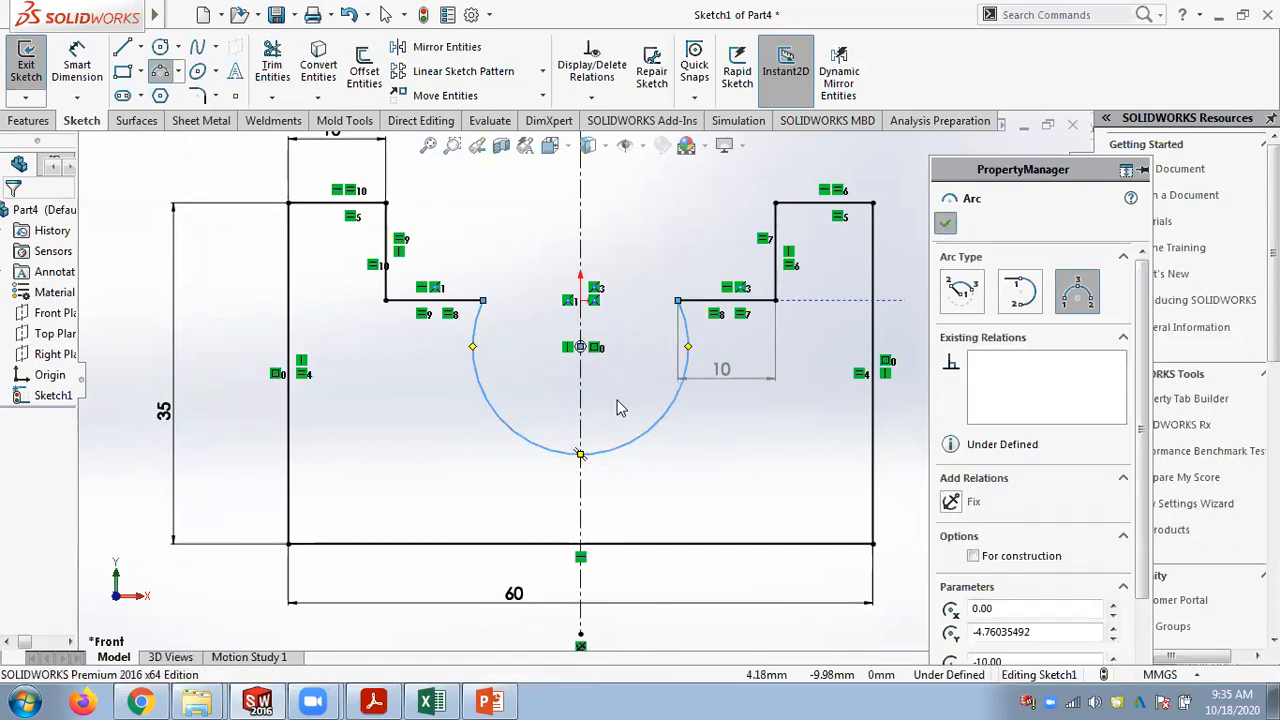
Make the new arc's centre coincident with the origin, and undo that relation.
click(581, 348)
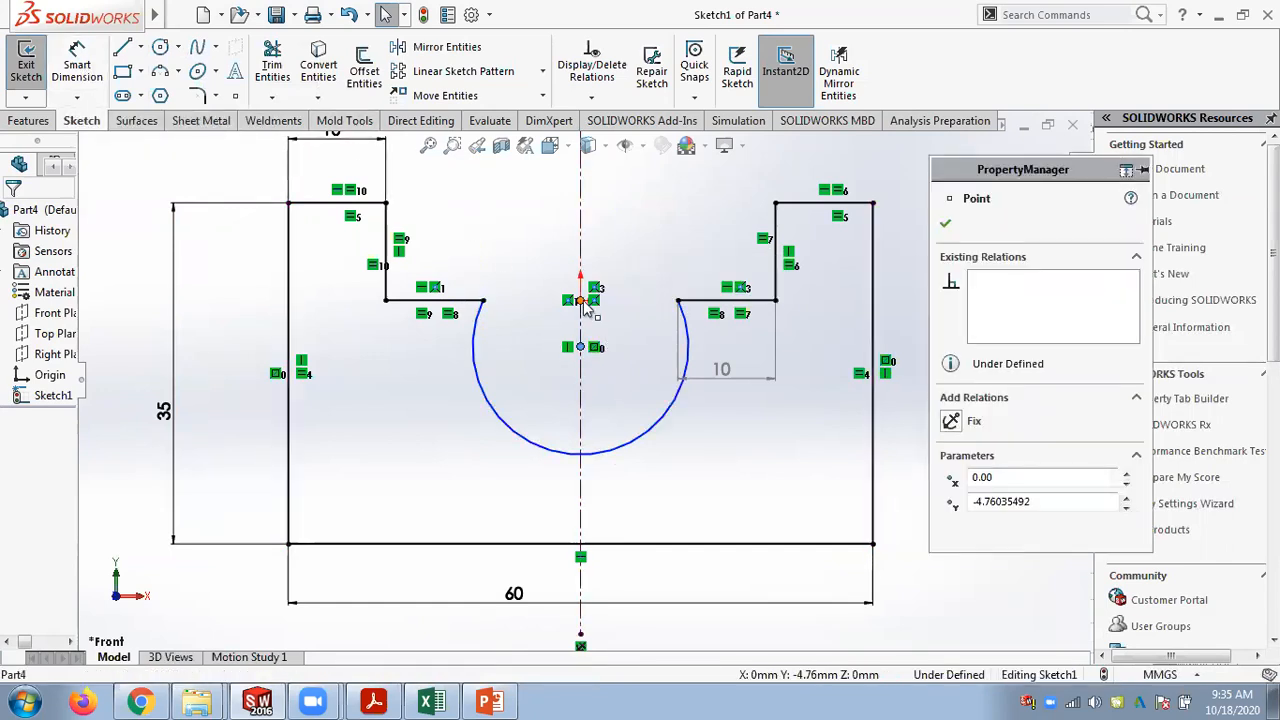
ctrl+click(582, 301)
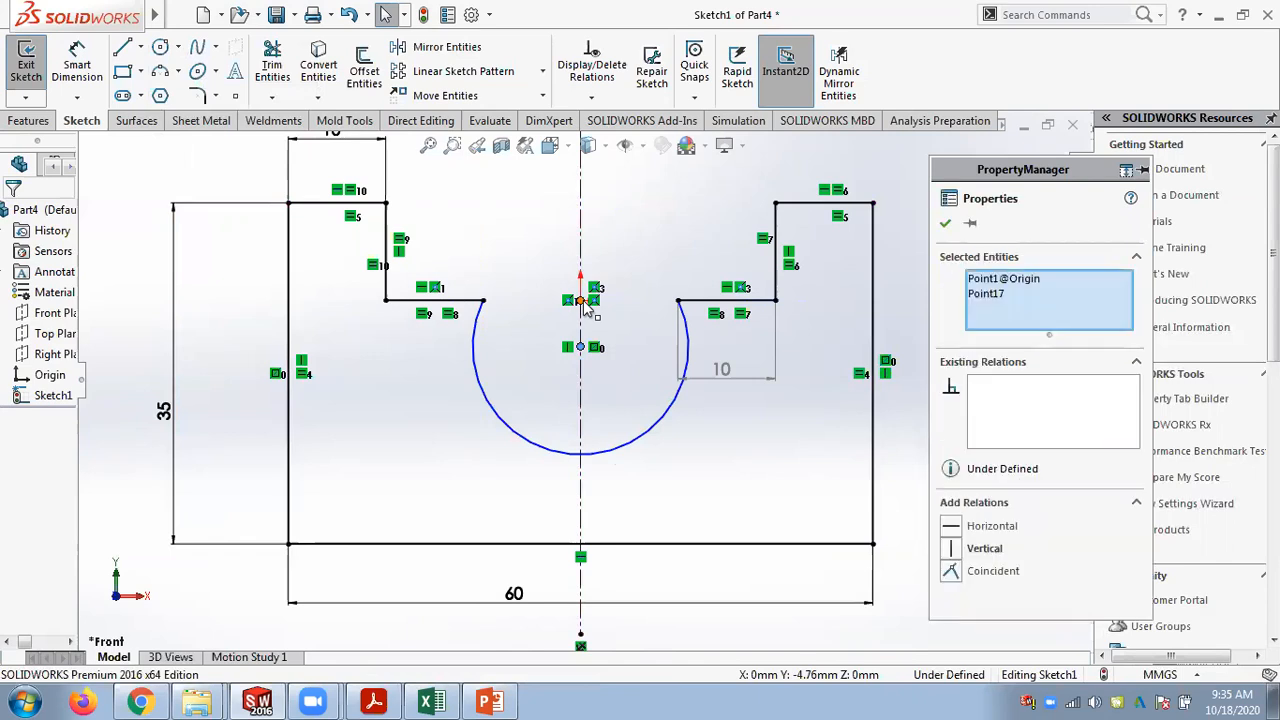
click(956, 570)
click(673, 466)
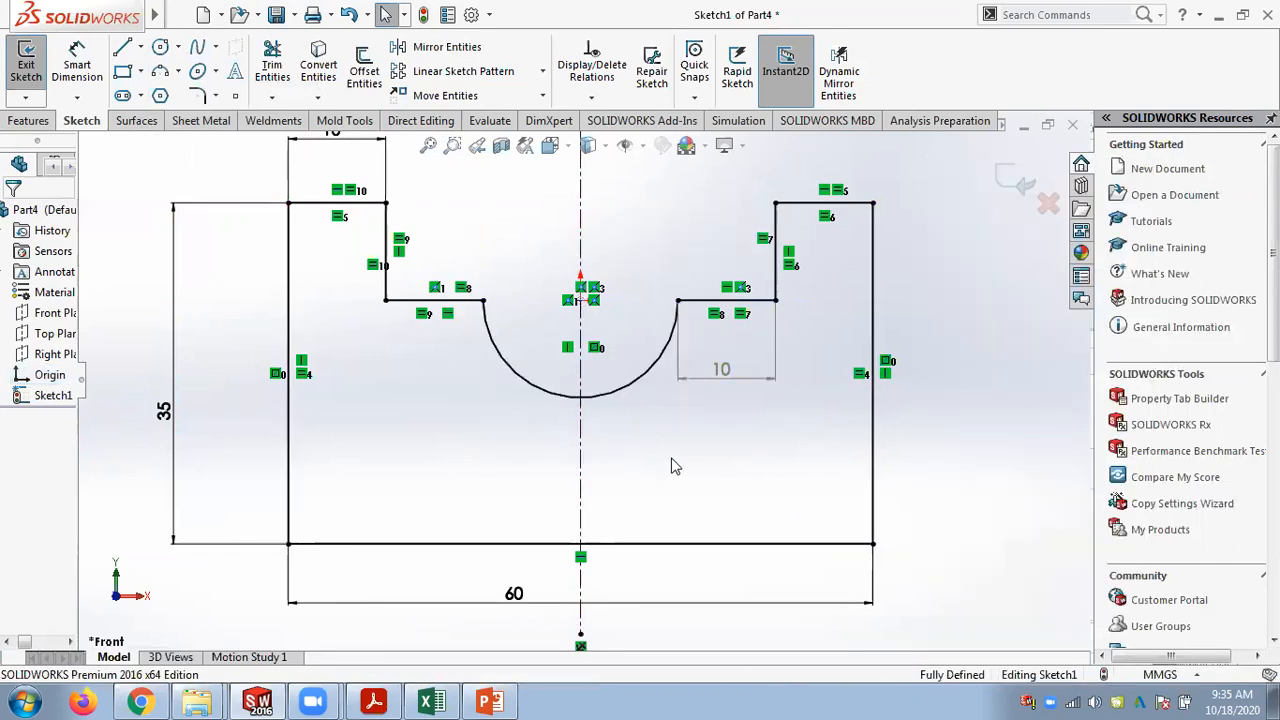
key(ctrl+z)
Dimension the arc's radius as 10 mm with Smart Dimension, and undo the radius dimension.
click(77, 65)
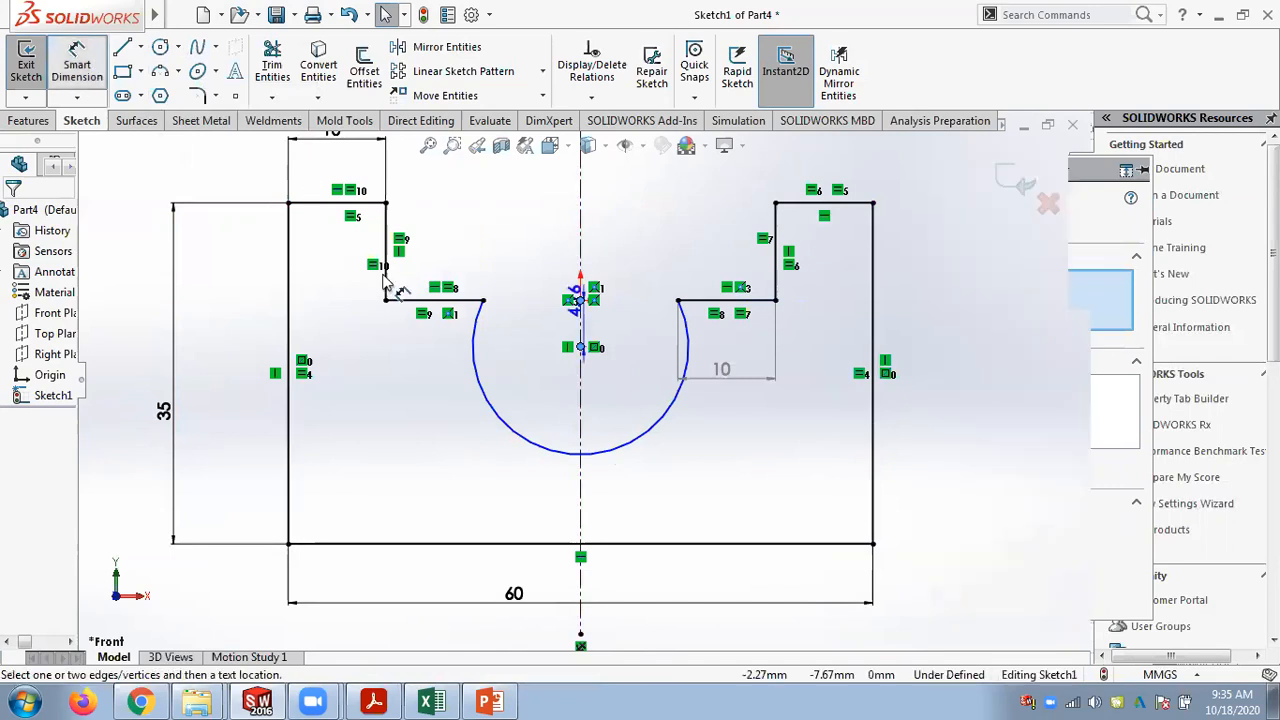
key(Escape)
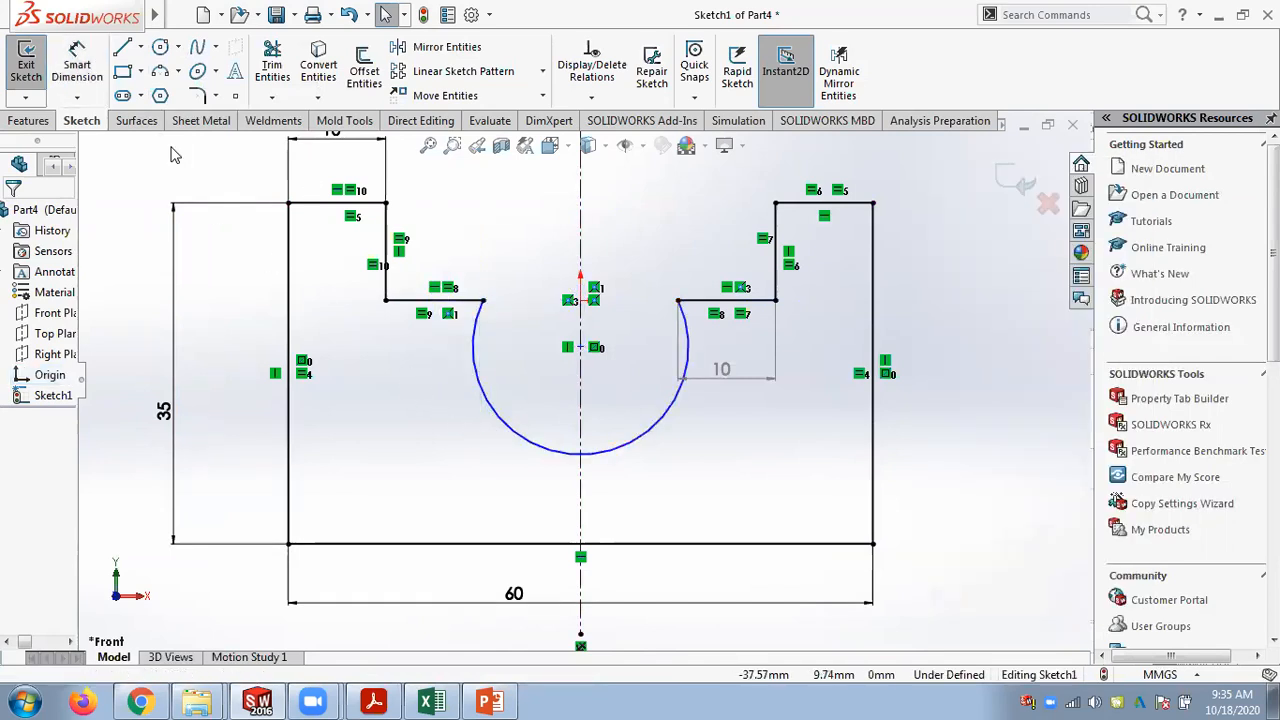
click(77, 65)
click(524, 442)
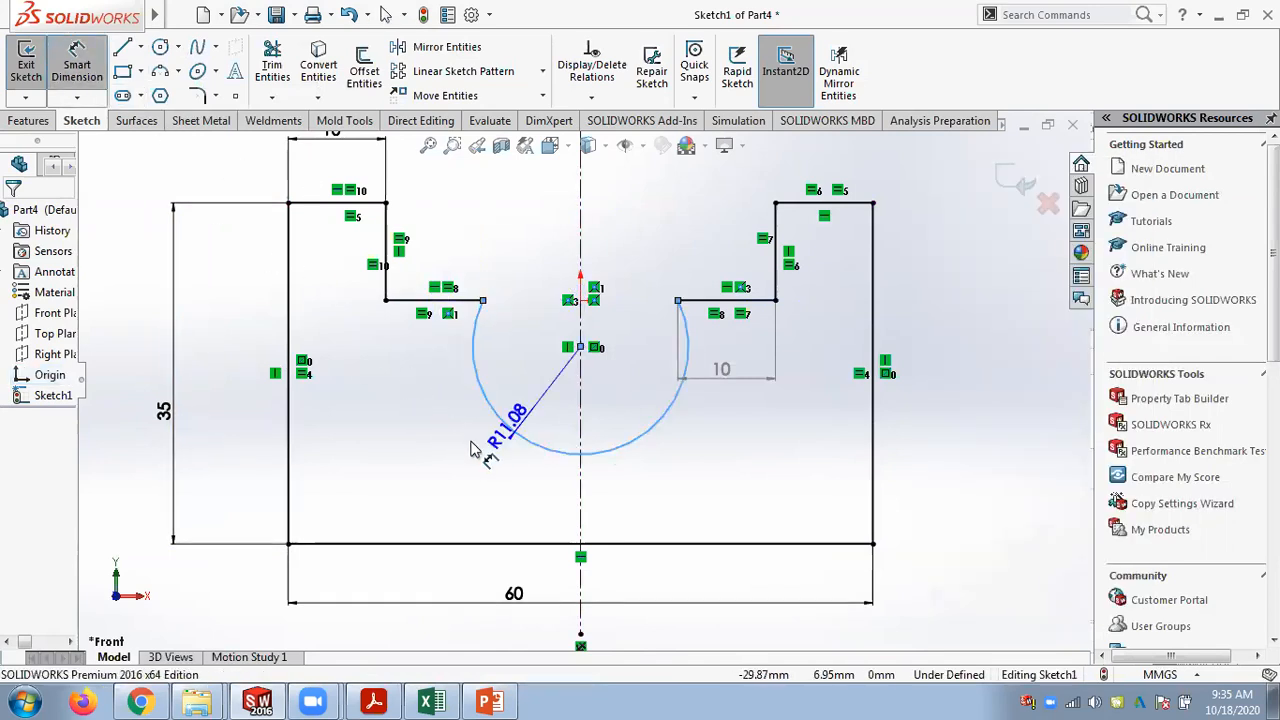
click(447, 455)
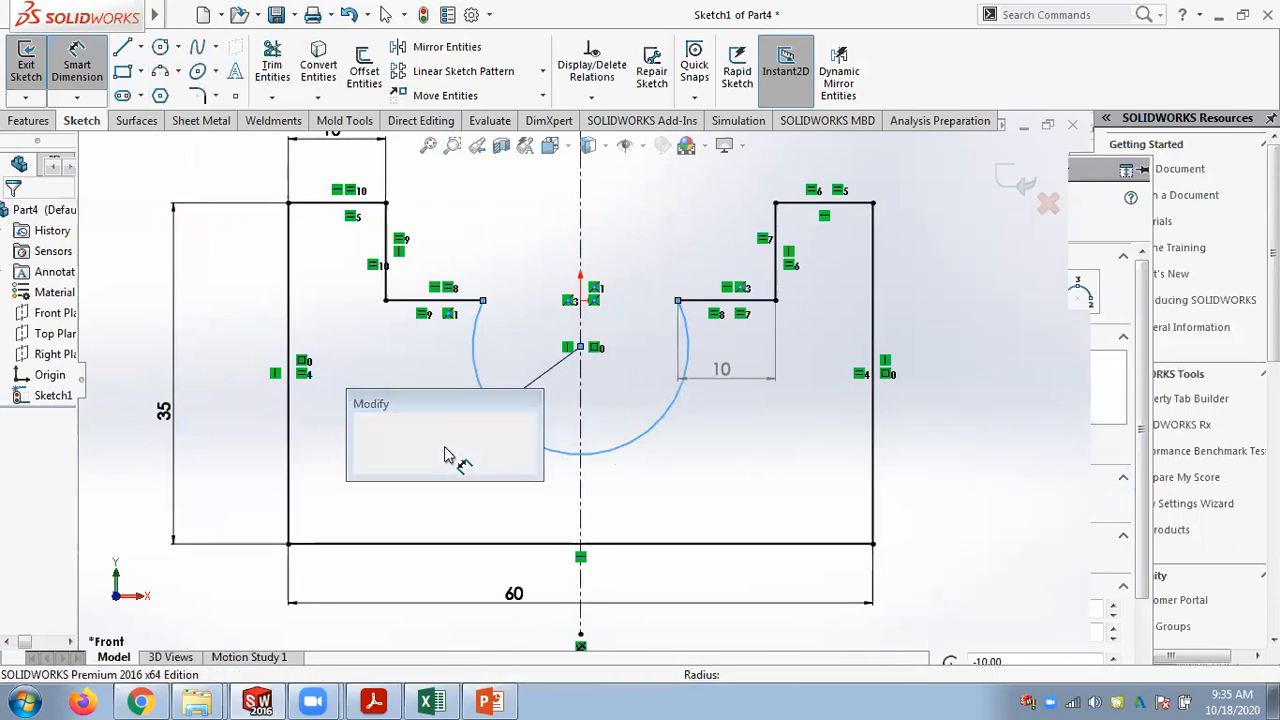
text(10)
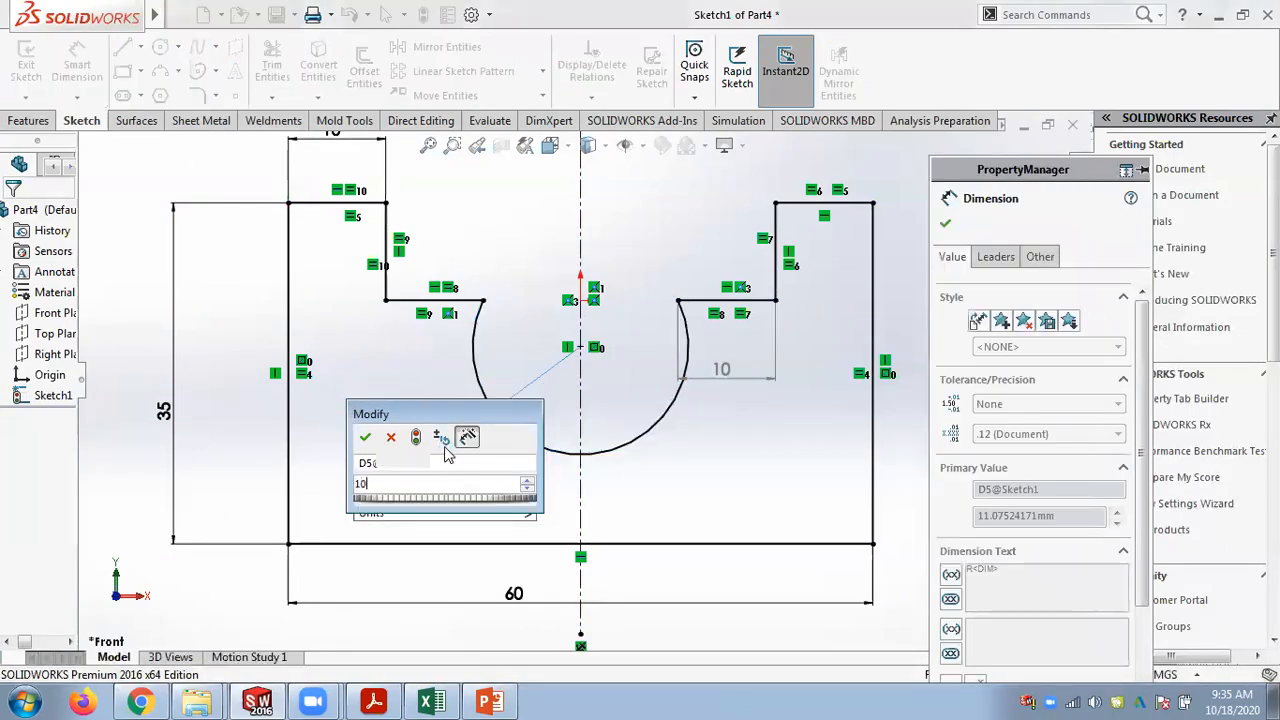
key(Return)
key(Escape)
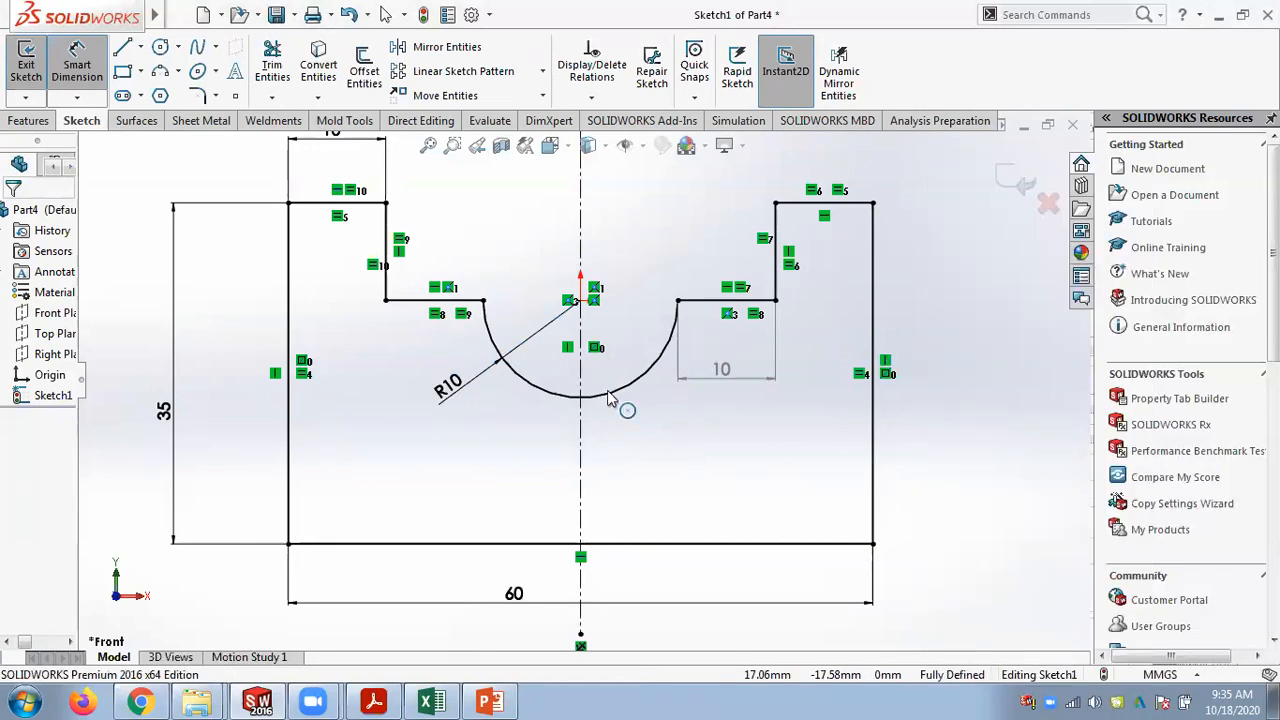
key(Escape)
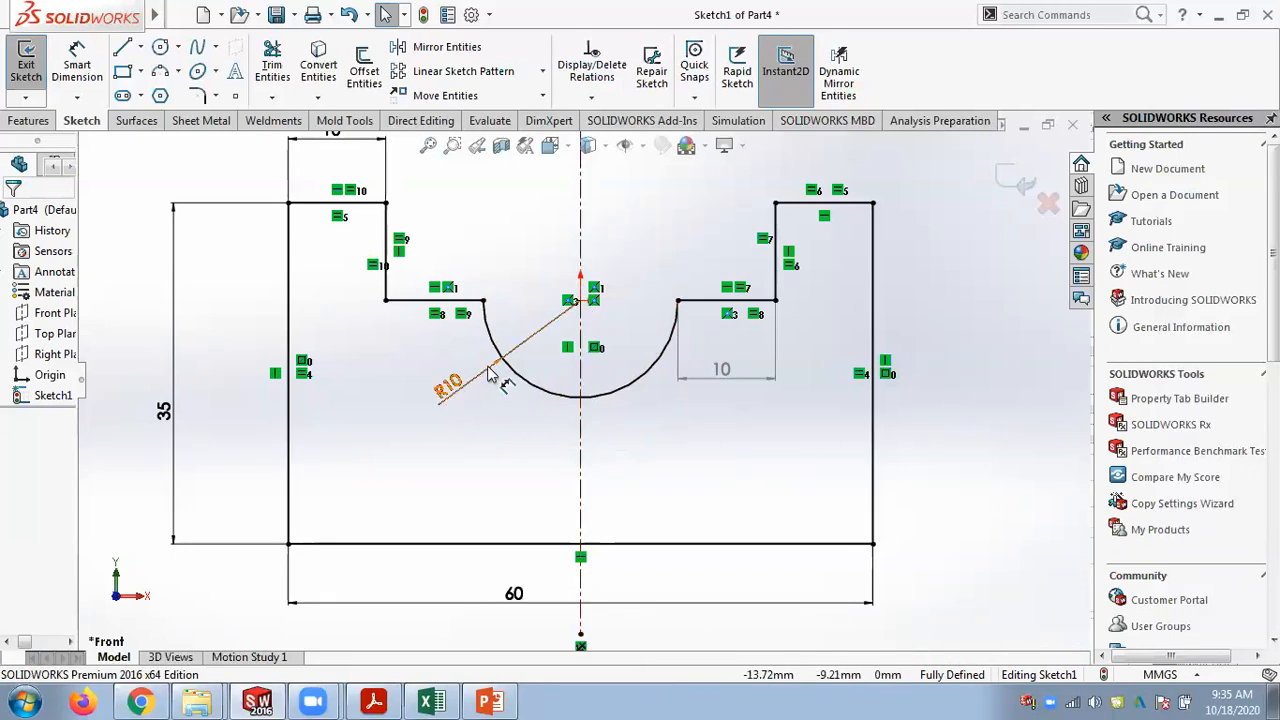
key(ctrl+z)
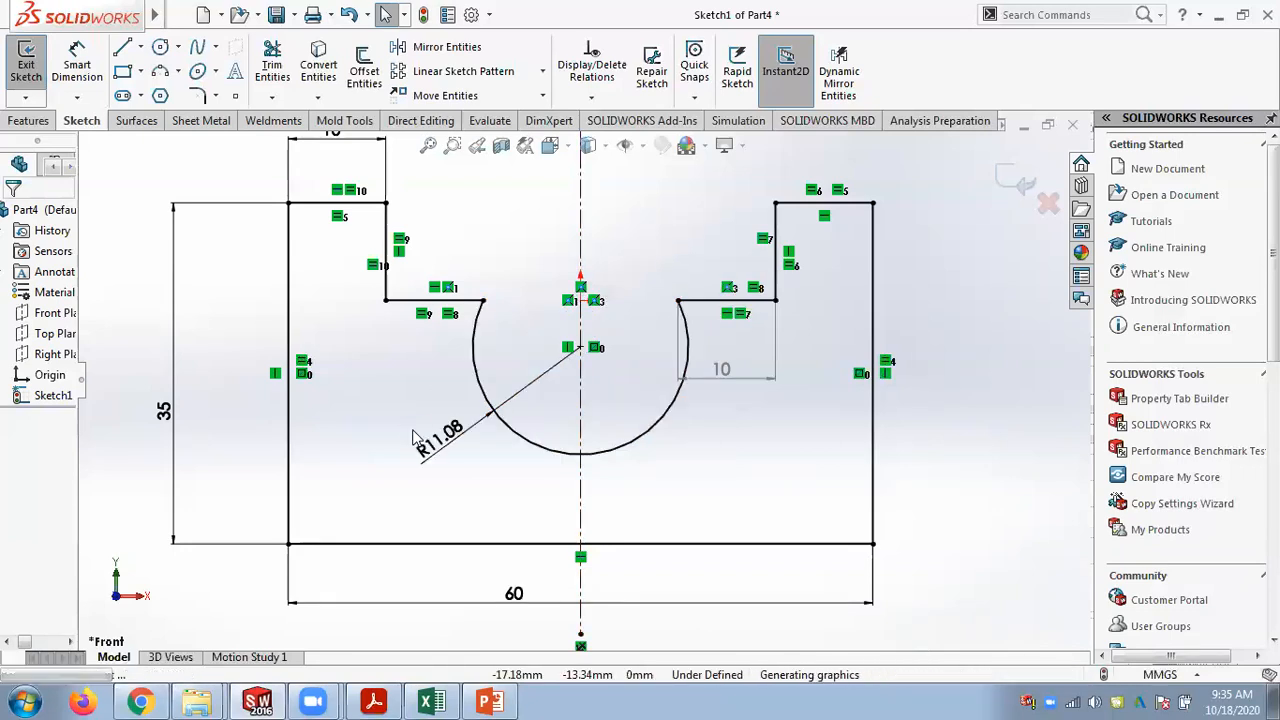
key(ctrl+z)
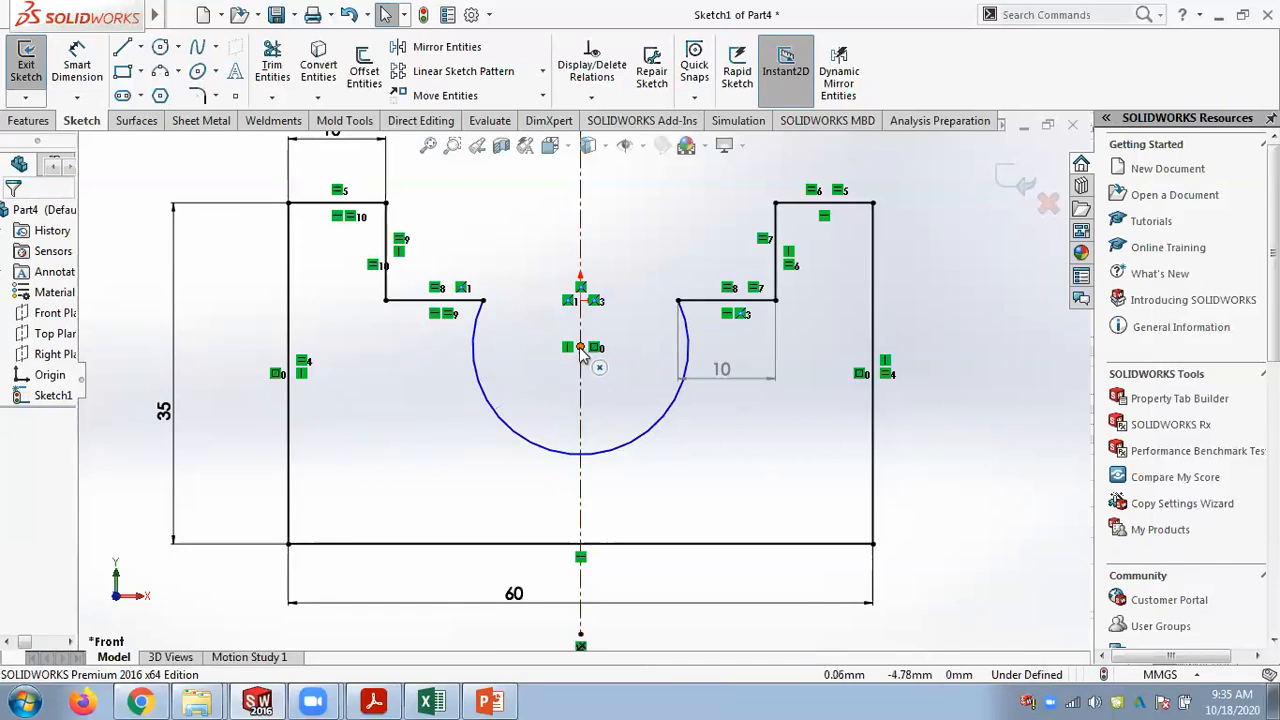
Select the arc's centre point together with the origin and add a Coincident relation between them.
click(581, 349)
ctrl+click(581, 300)
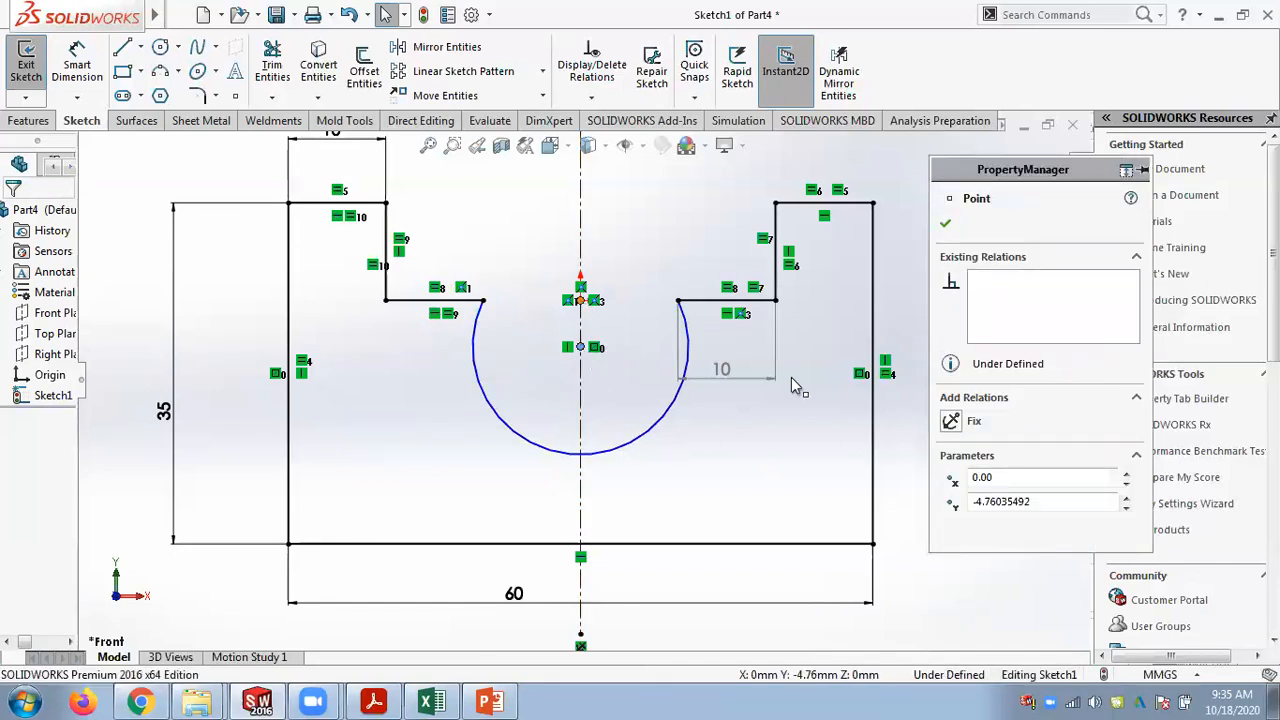
click(953, 572)
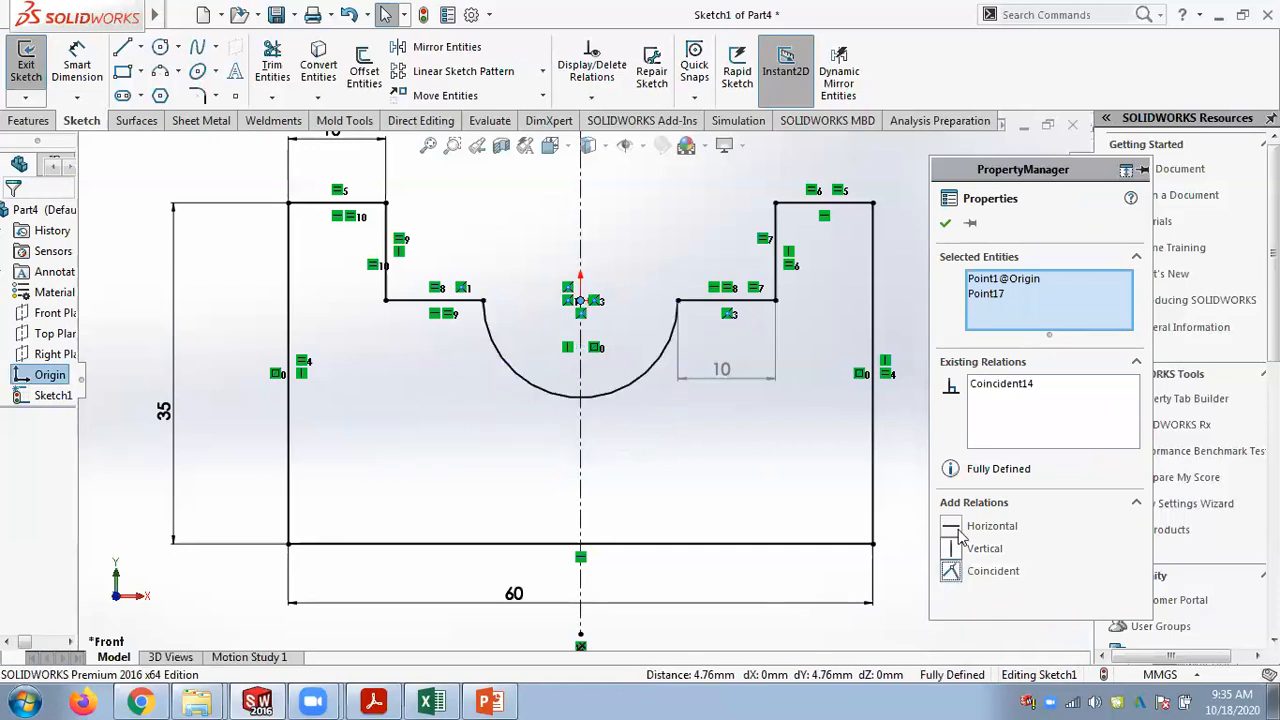
click(945, 224)
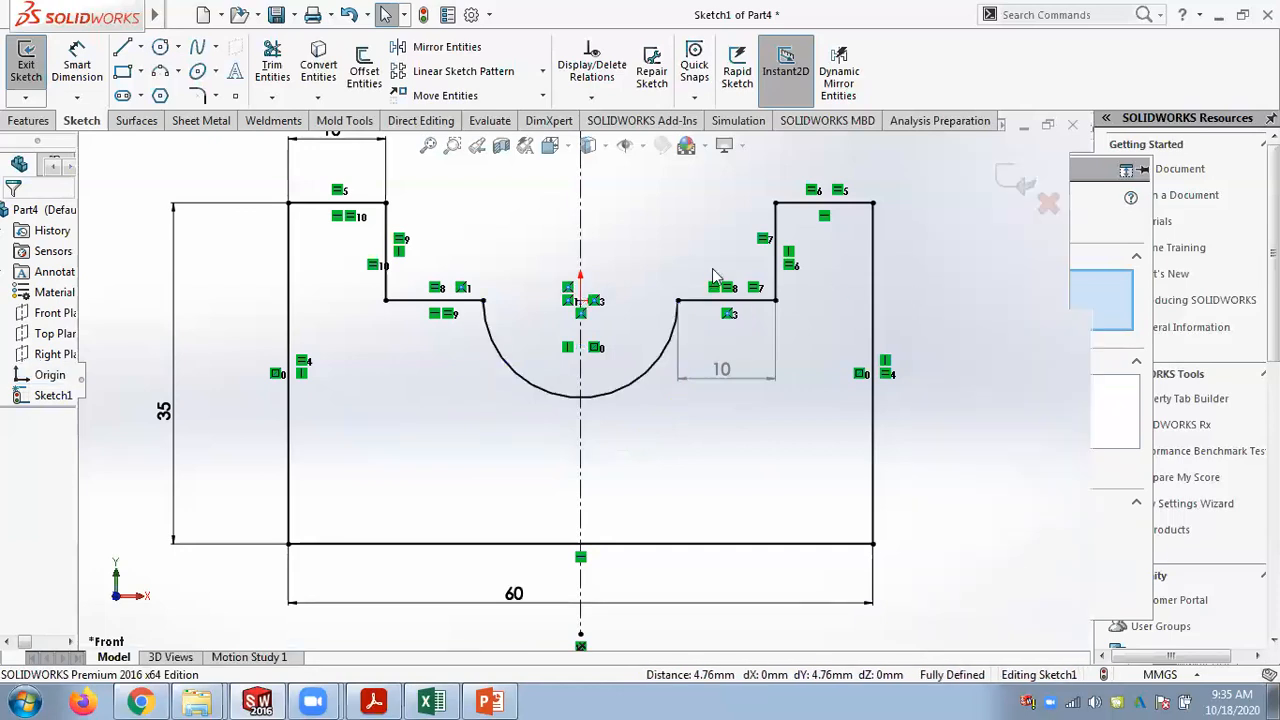
Add a radius dimension to the arc, placed outside its lower curve.
click(77, 65)
click(537, 390)
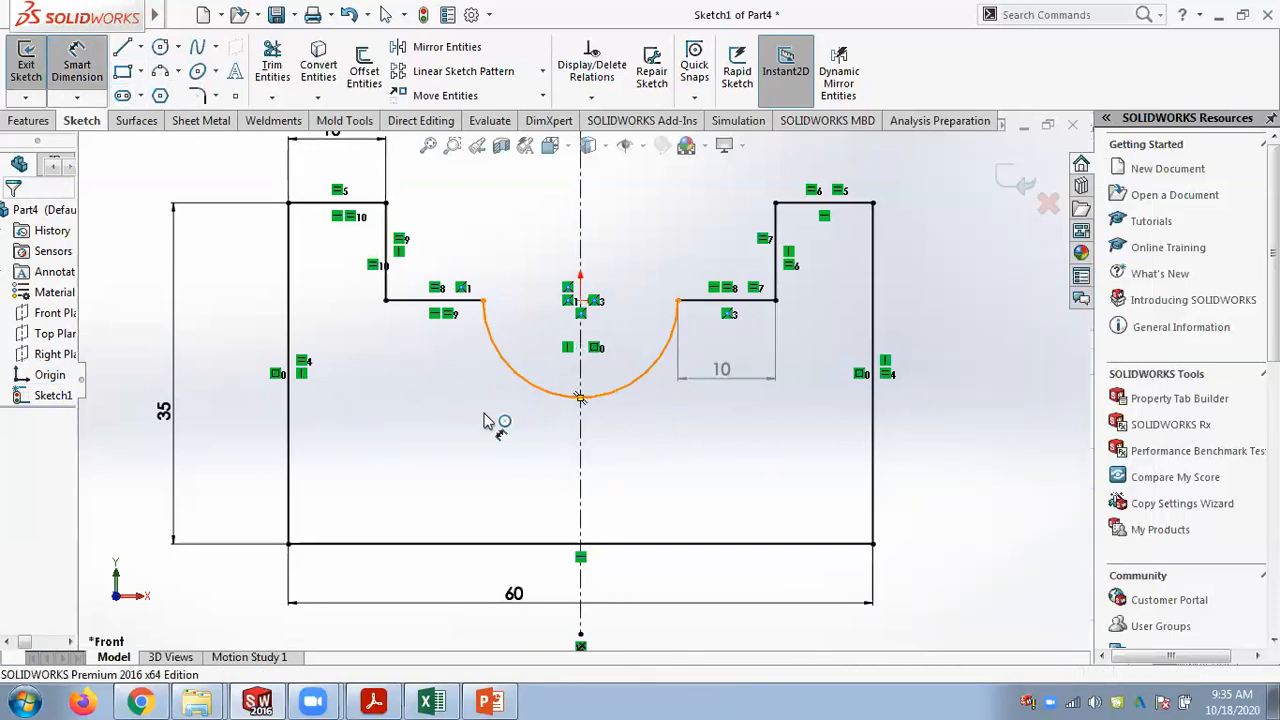
click(472, 425)
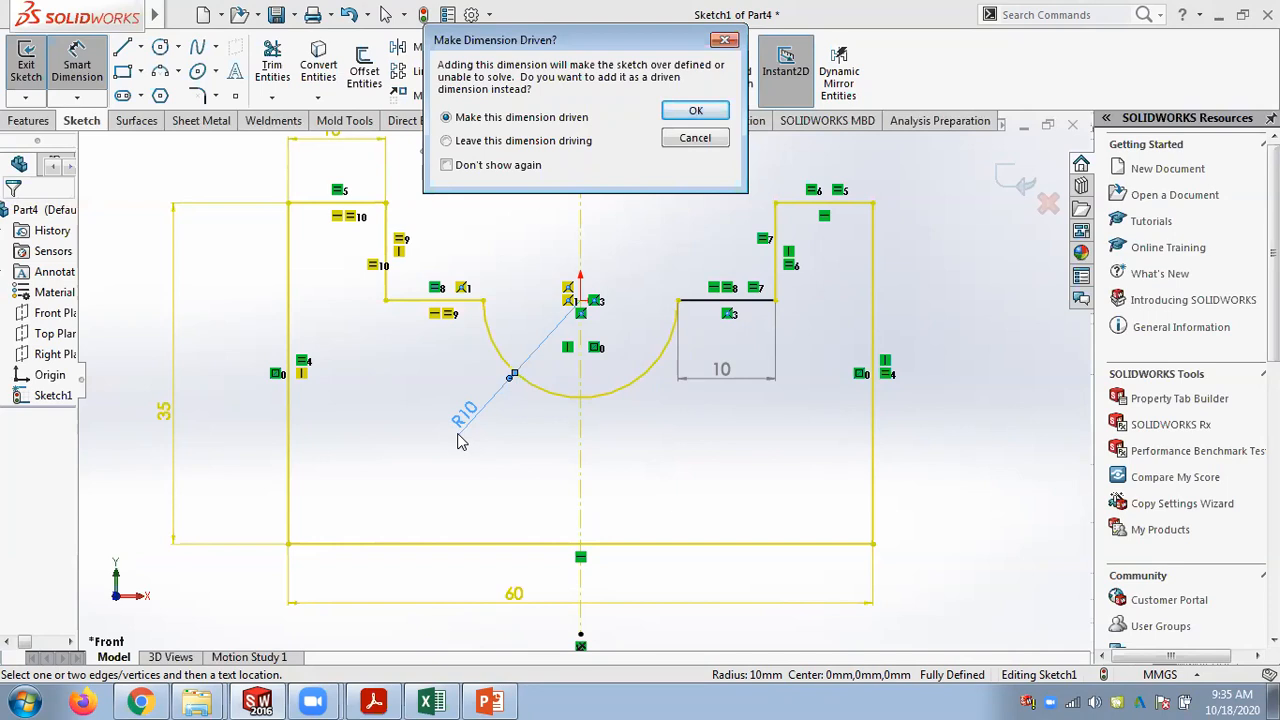
Discard the redundant radius dimension on the semicircular arc and leave the Smart Dimension command.
click(695, 139)
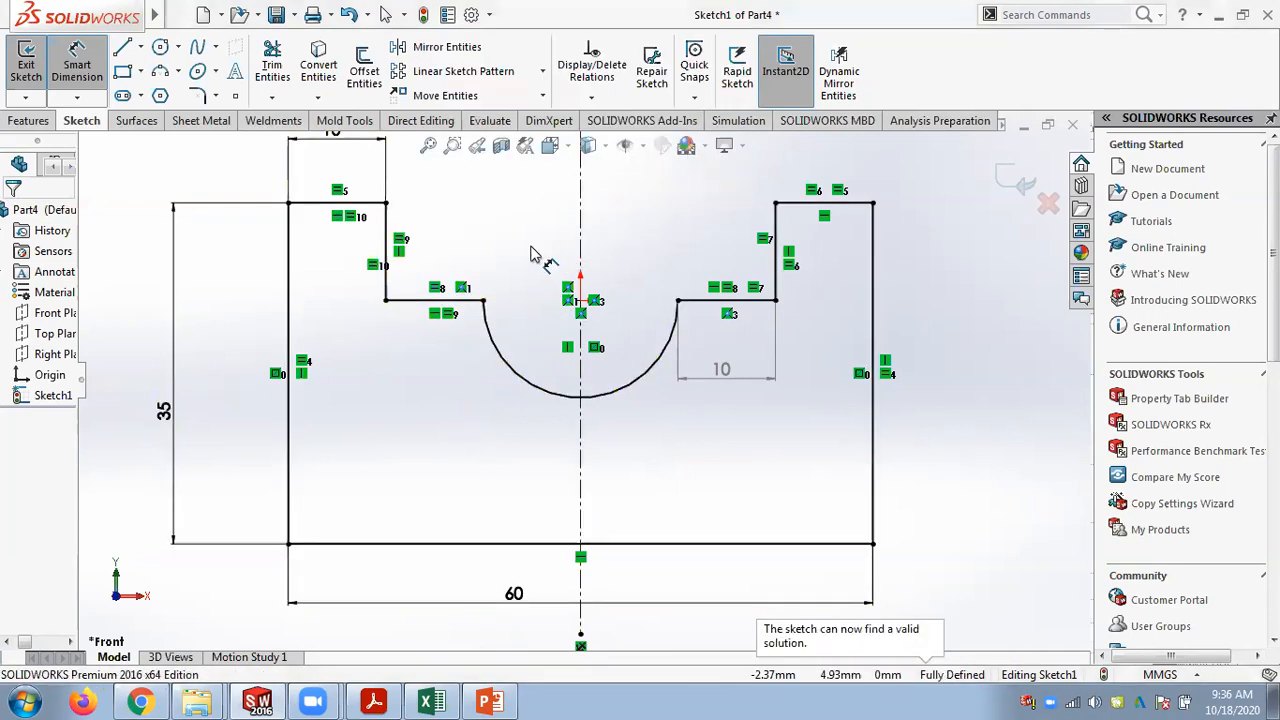
key(Escape)
key(f)
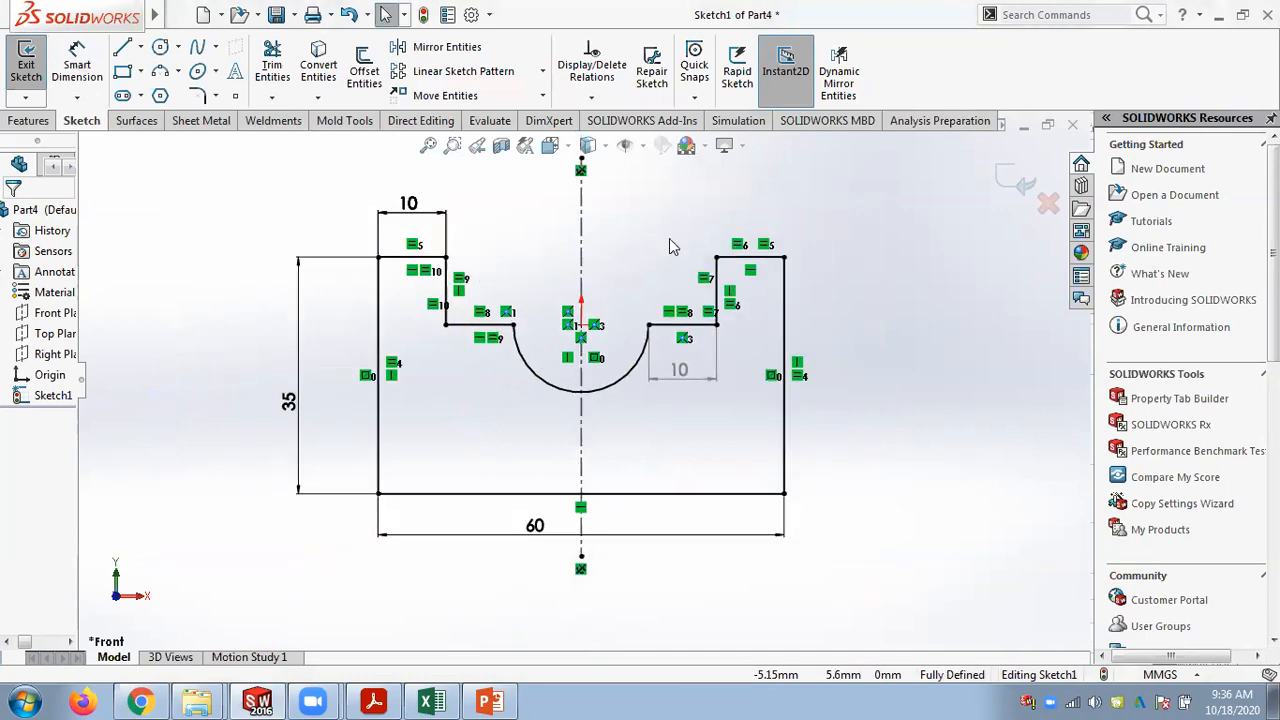
Compare the dimensioned sketch with the Figure 58 reference drawing on the PowerPoint slide for Tutorial 2.
click(489, 701)
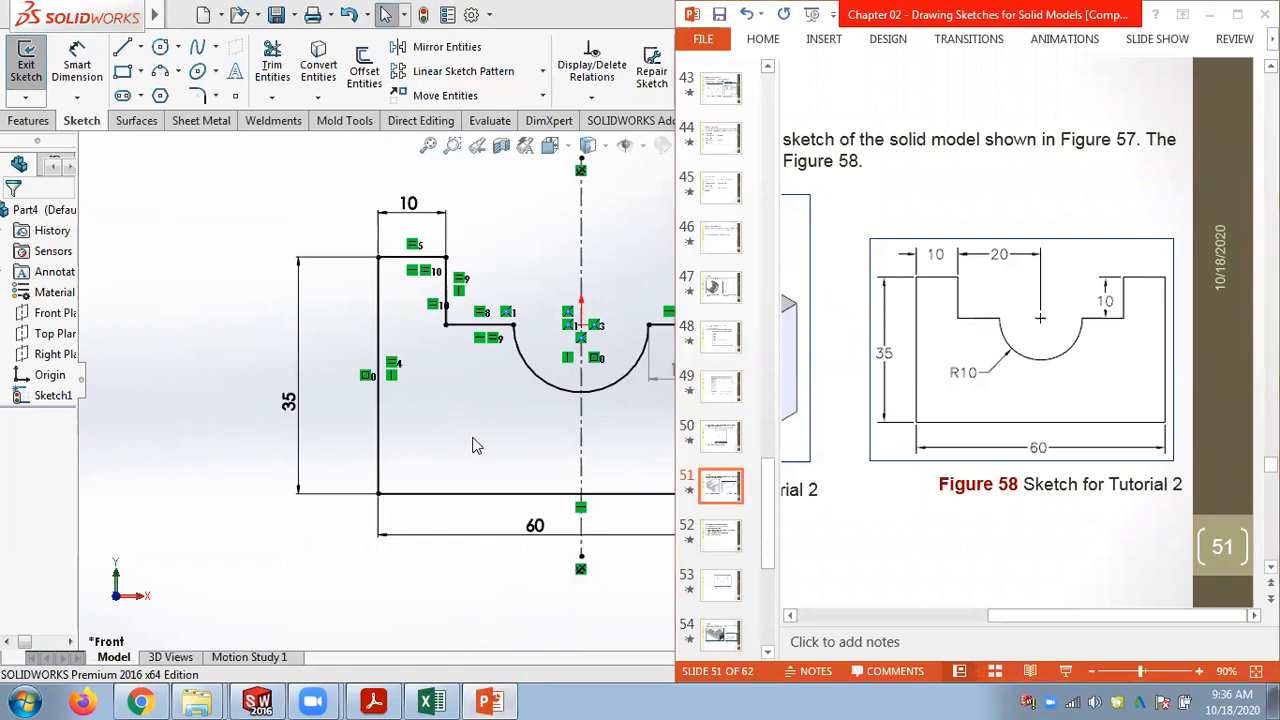
click(490, 436)
scroll(737, 403, up, 2)
scroll(730, 408, down, 2)
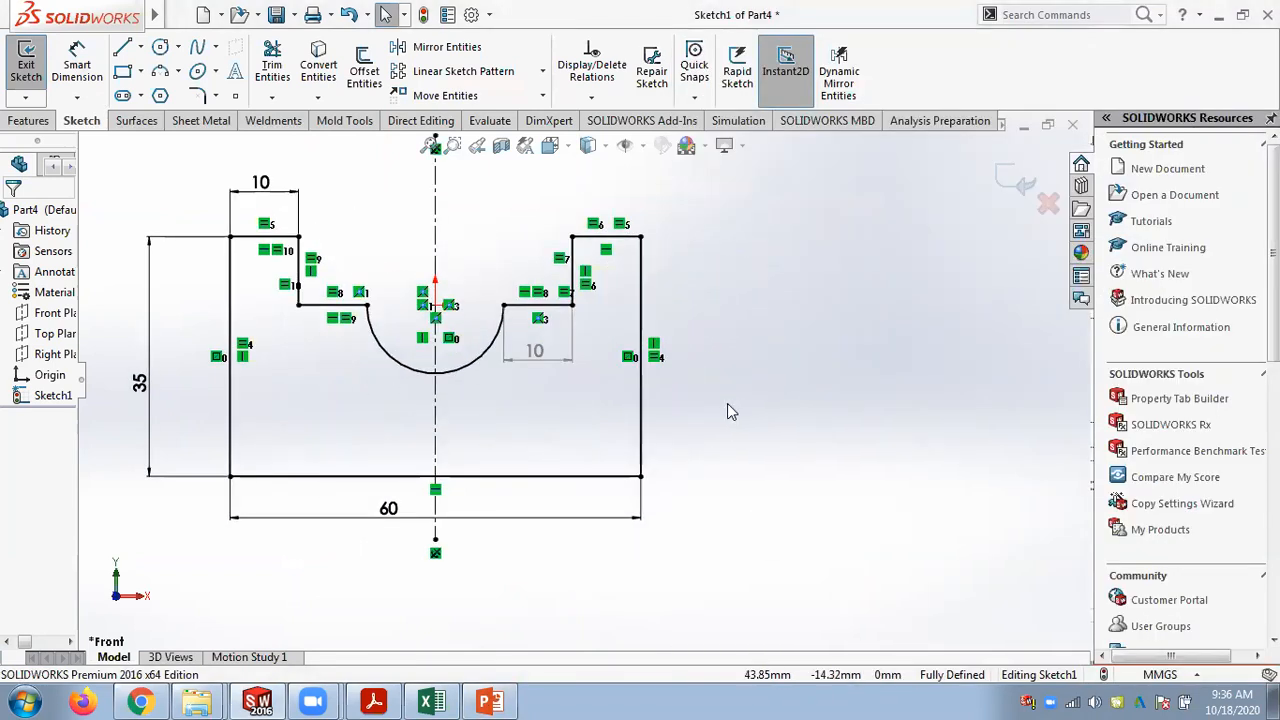
click(489, 701)
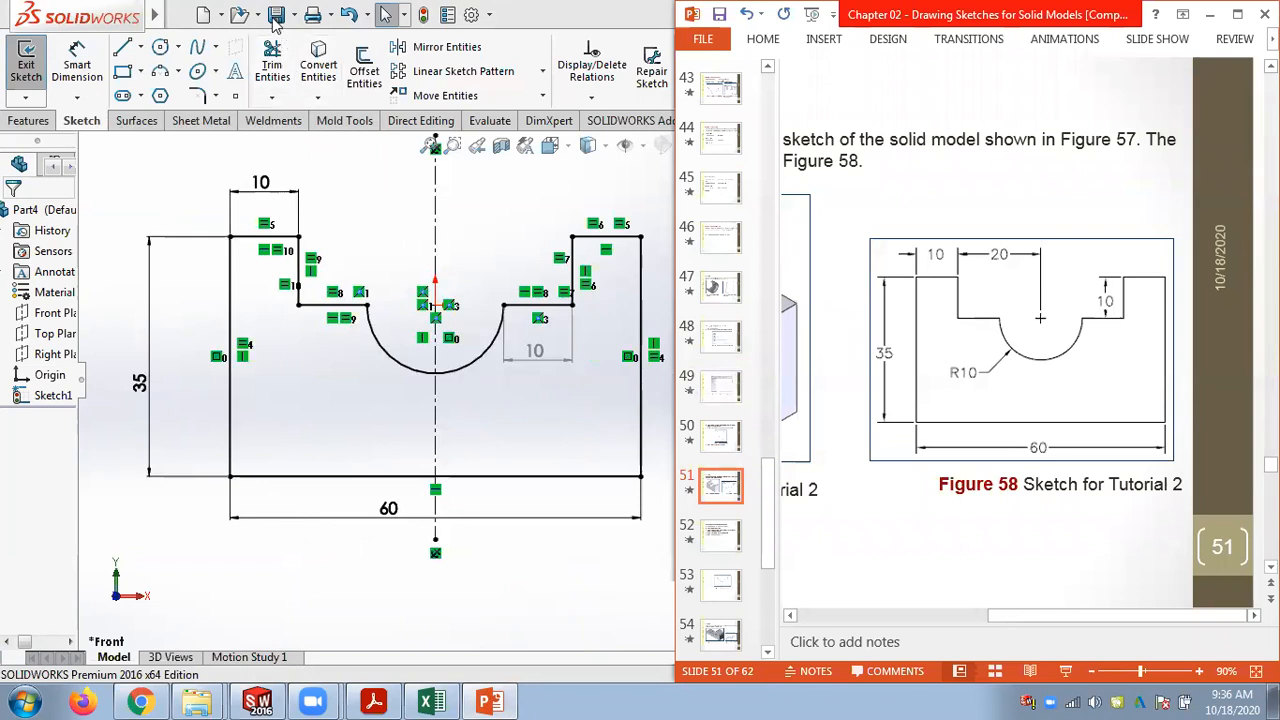
click(545, 22)
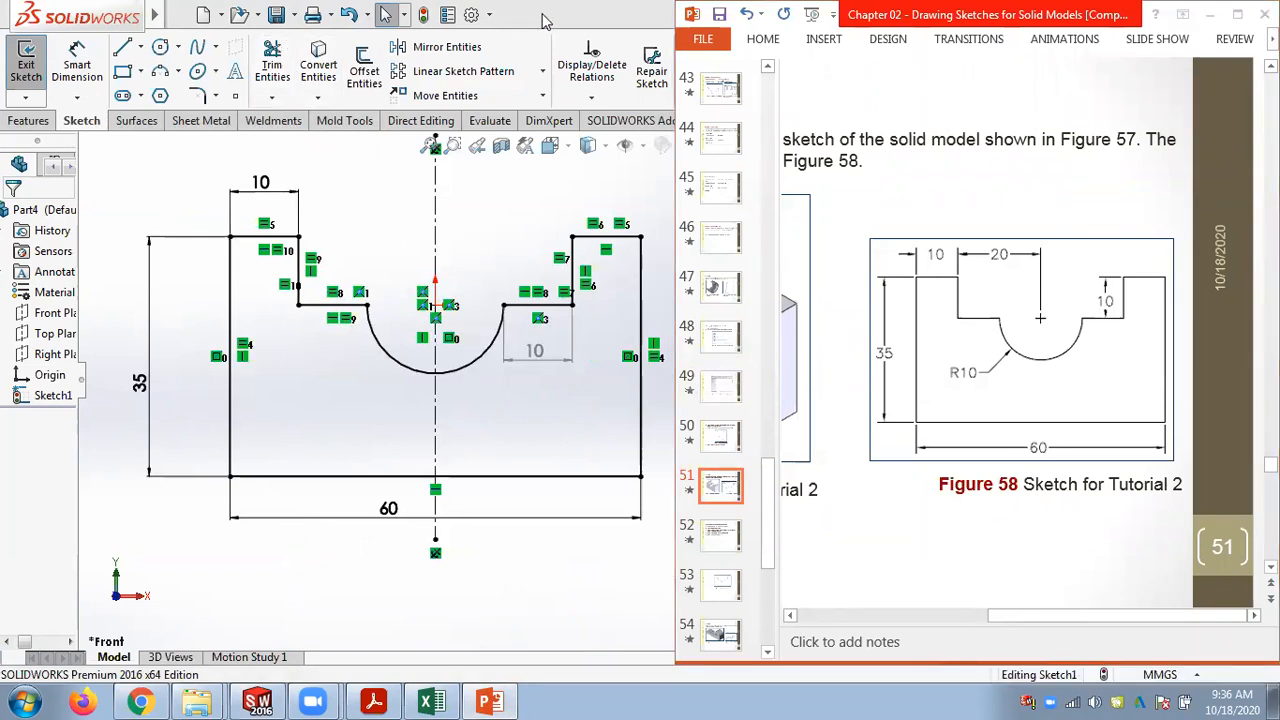
Start saving the part, create a folder named Tutorial inside Study World Lanka on Local Disk (D:), and open it.
click(277, 16)
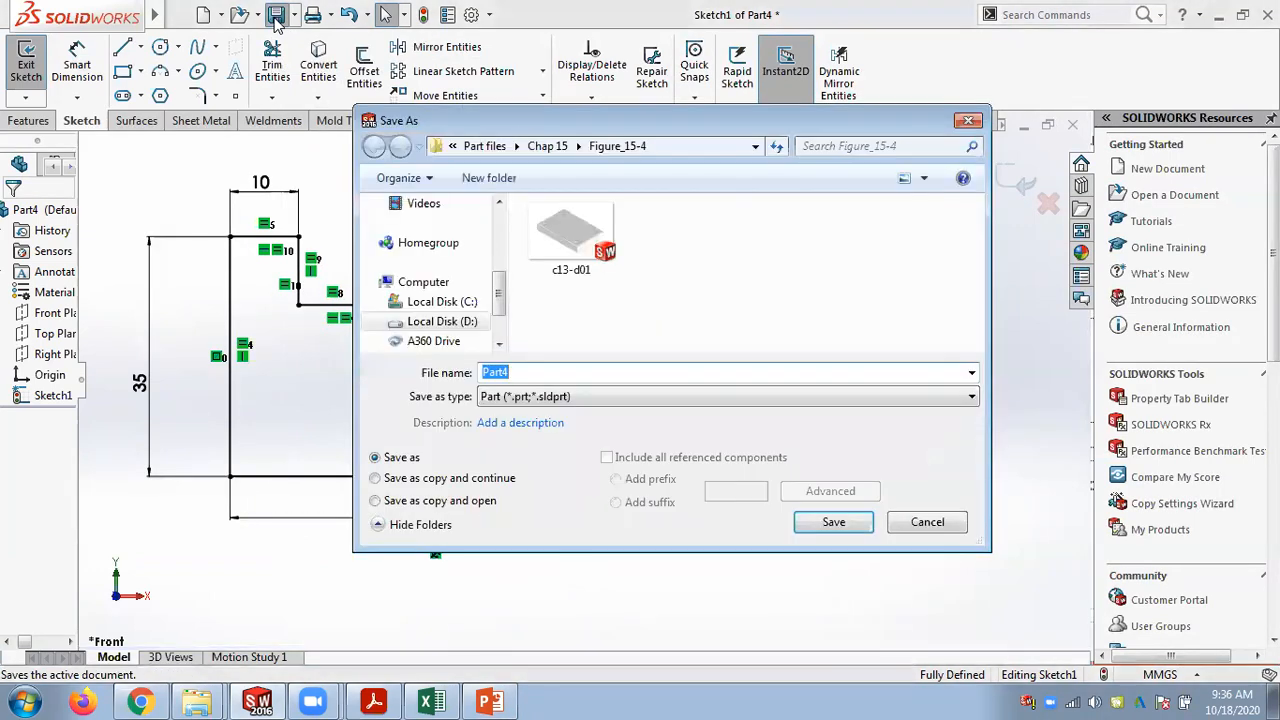
click(462, 322)
drag(980, 228, 977, 302)
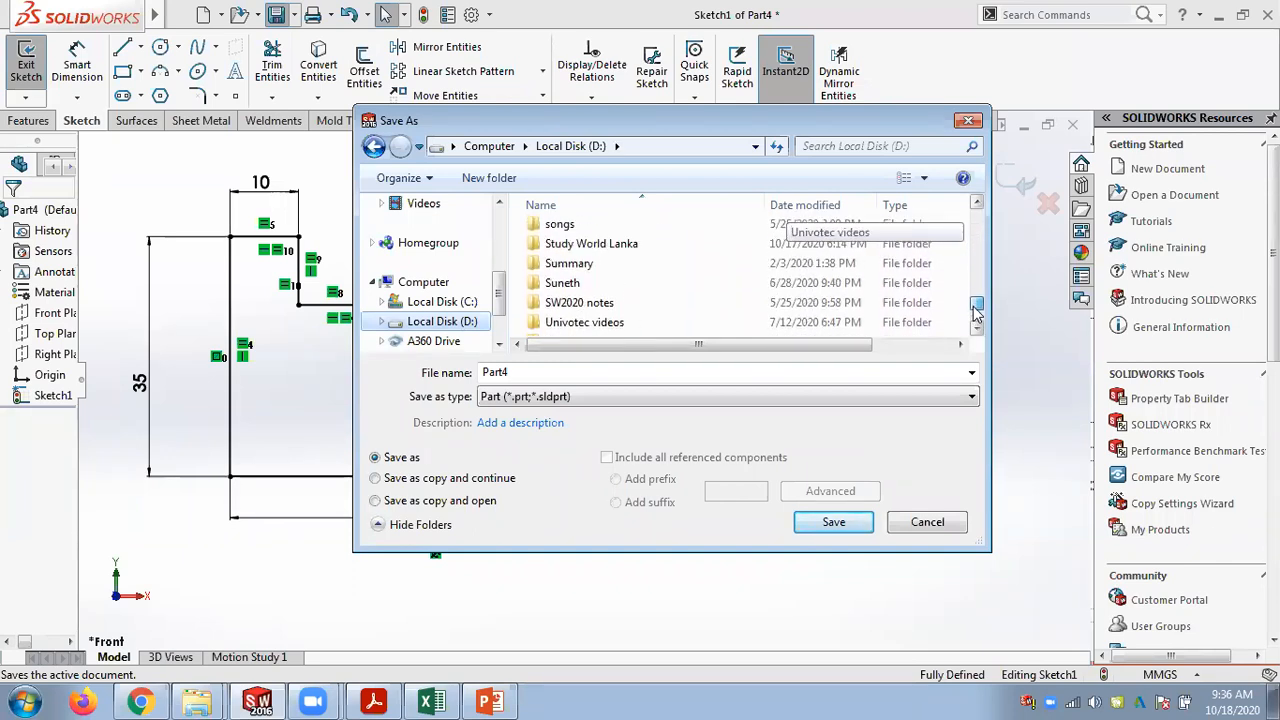
click(621, 250)
double_click(621, 250)
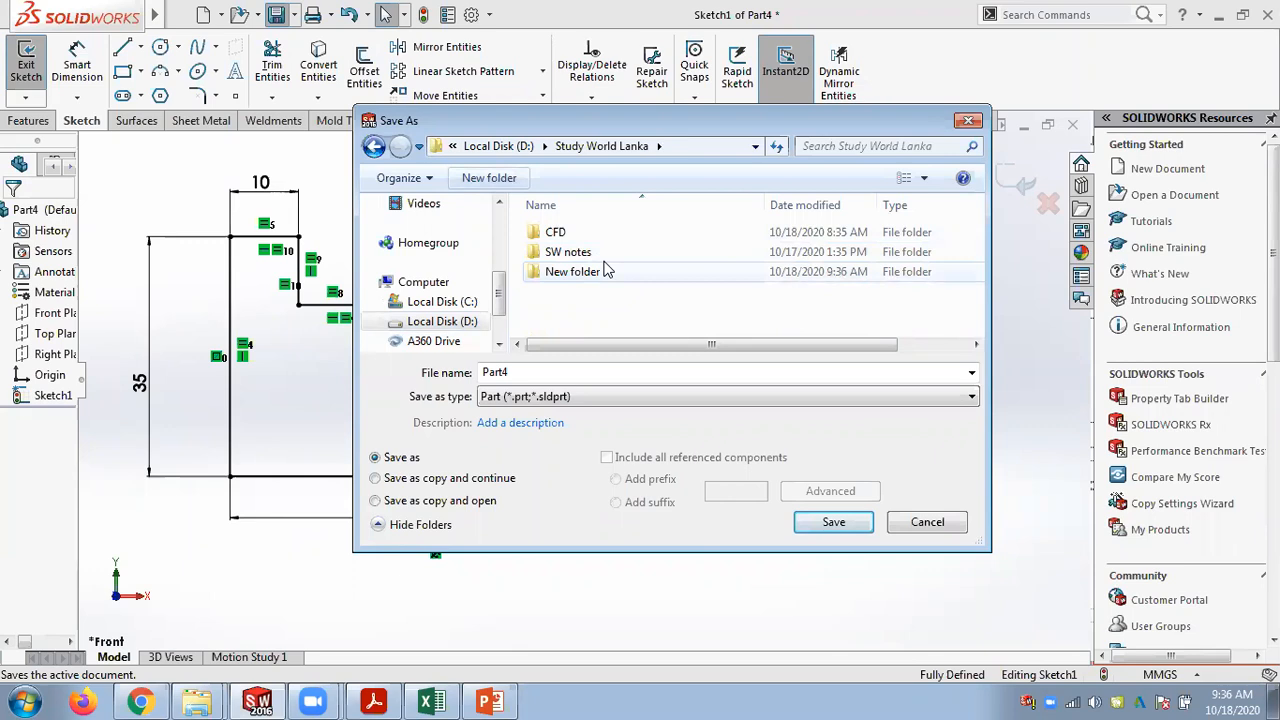
text(Tuto)
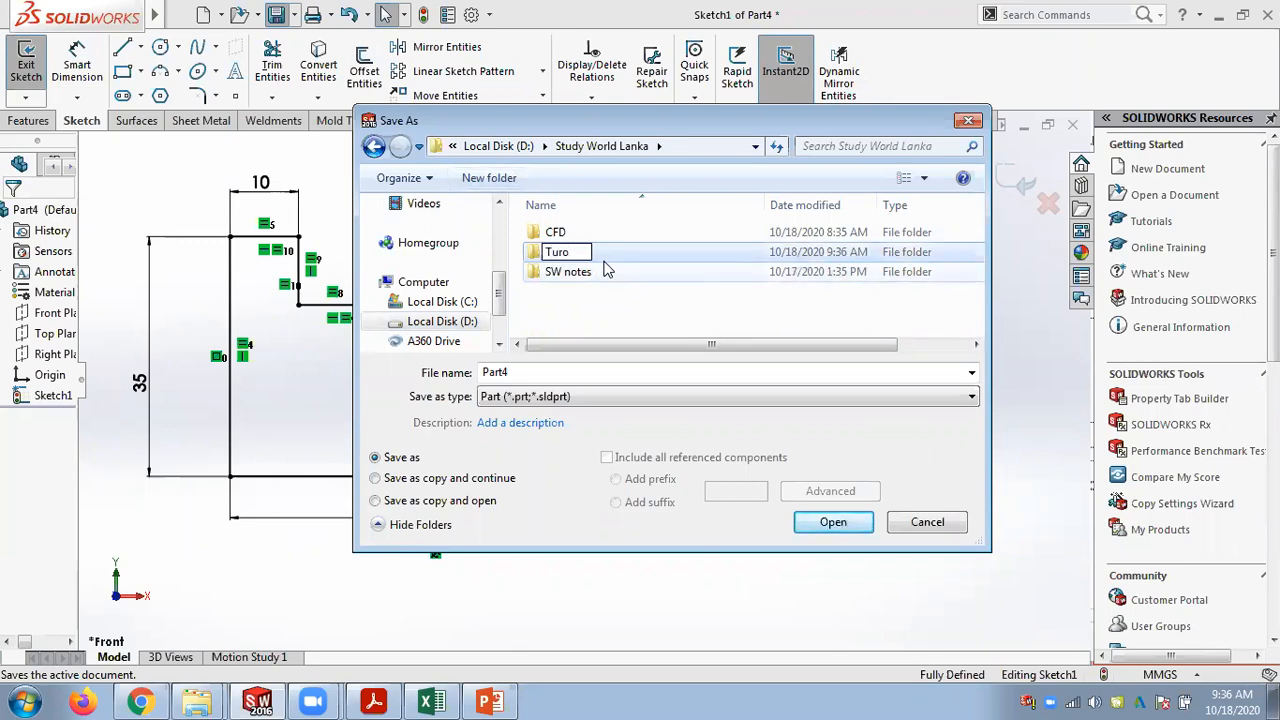
text(rial)
key(Return)
double_click(605, 268)
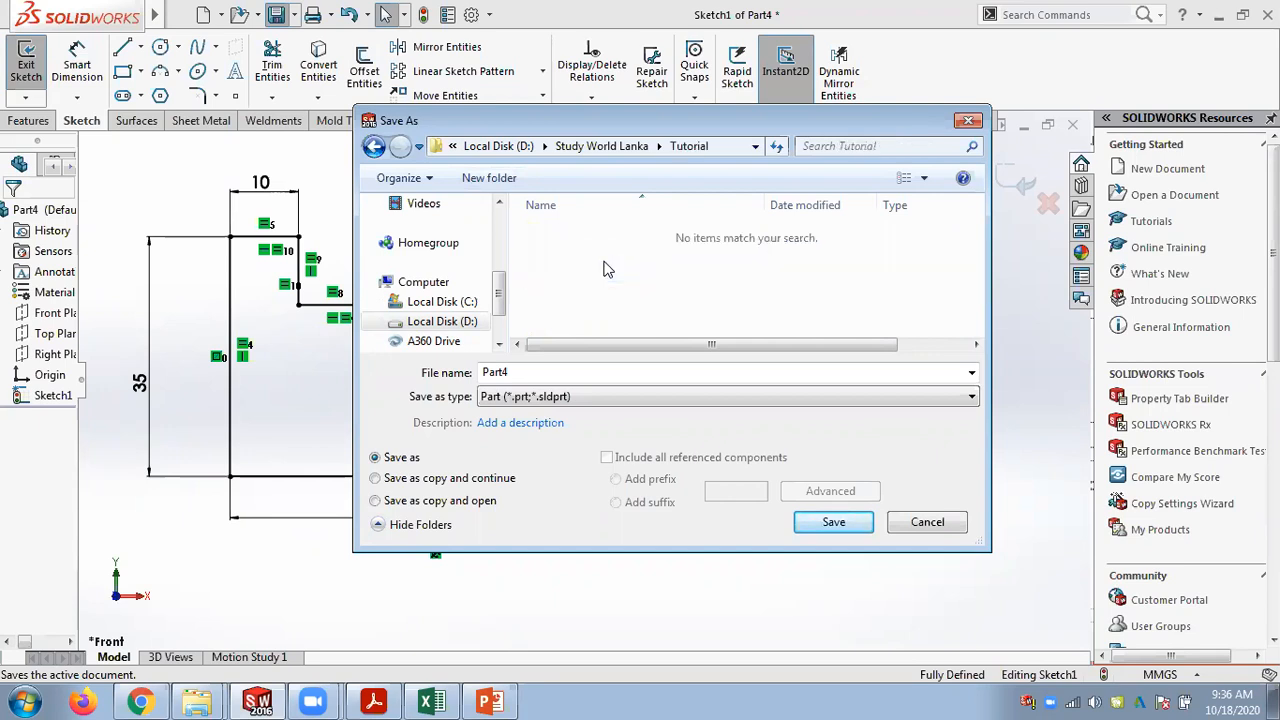
Save the file as "chapter 2 tut 2" in the Part (*.prt;*.sldprt) format in the Tutorial folder.
double_click(532, 373)
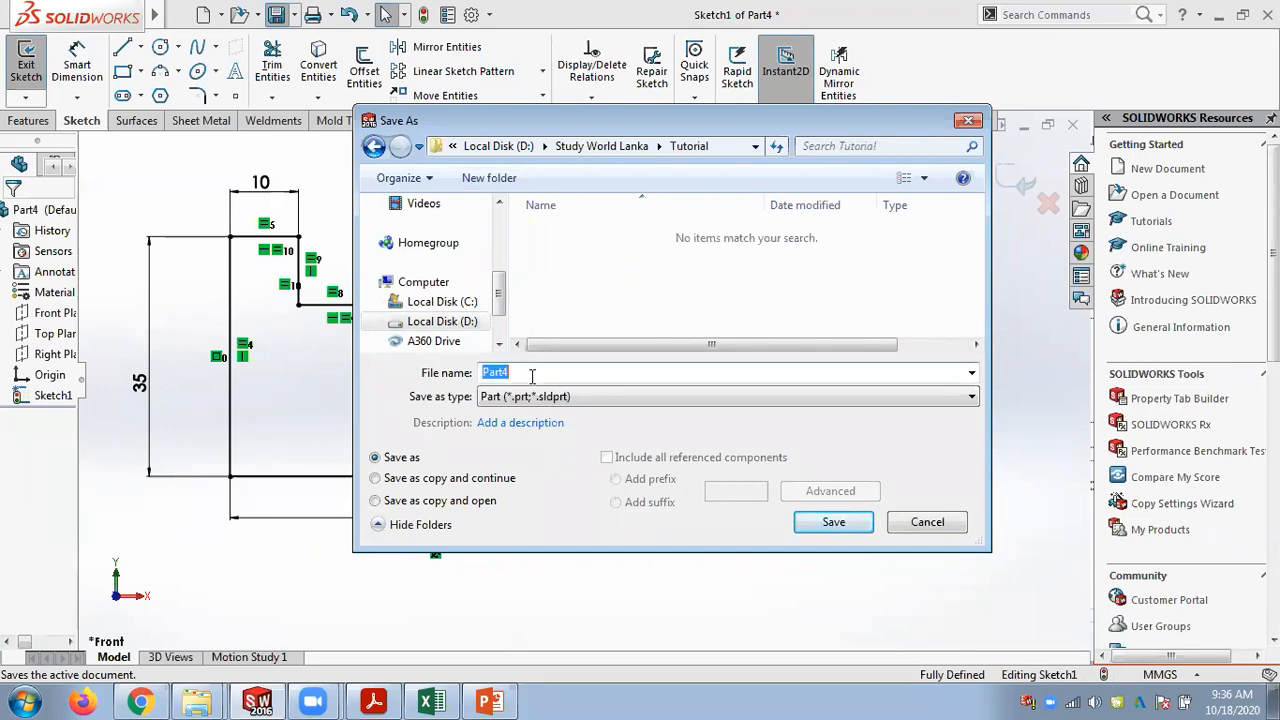
text(chapter 2 tut 2)
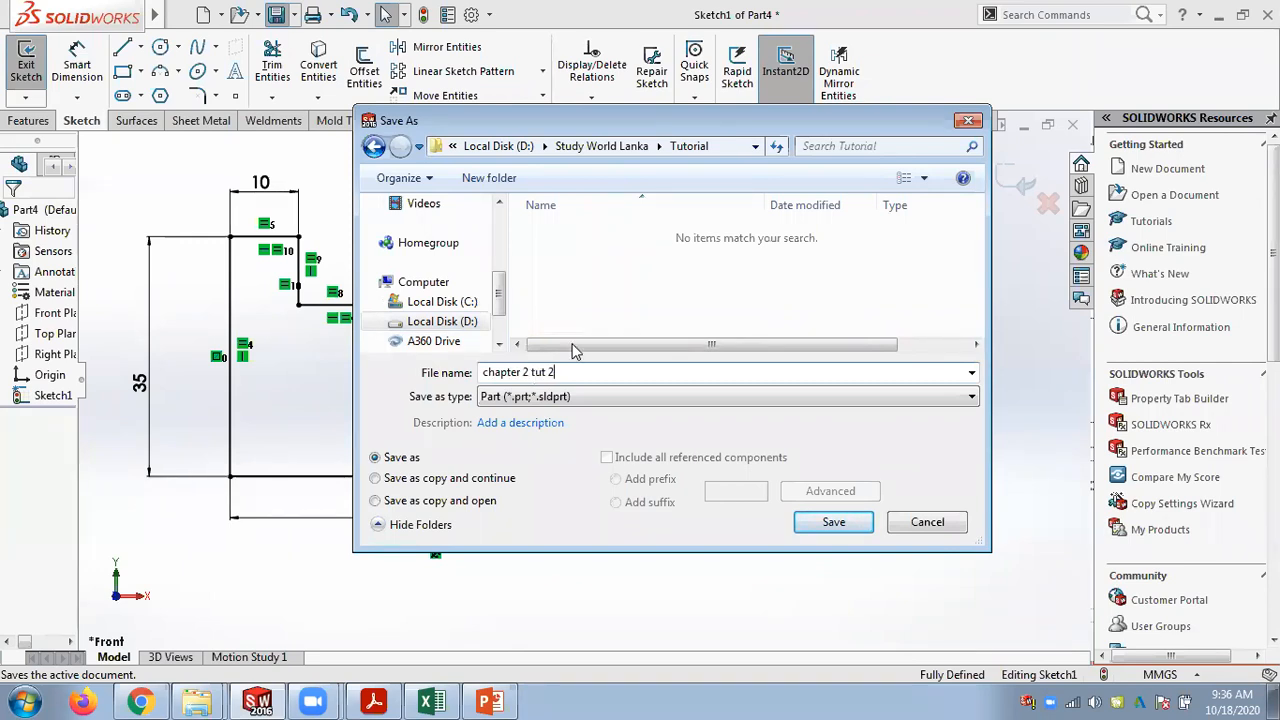
click(512, 399)
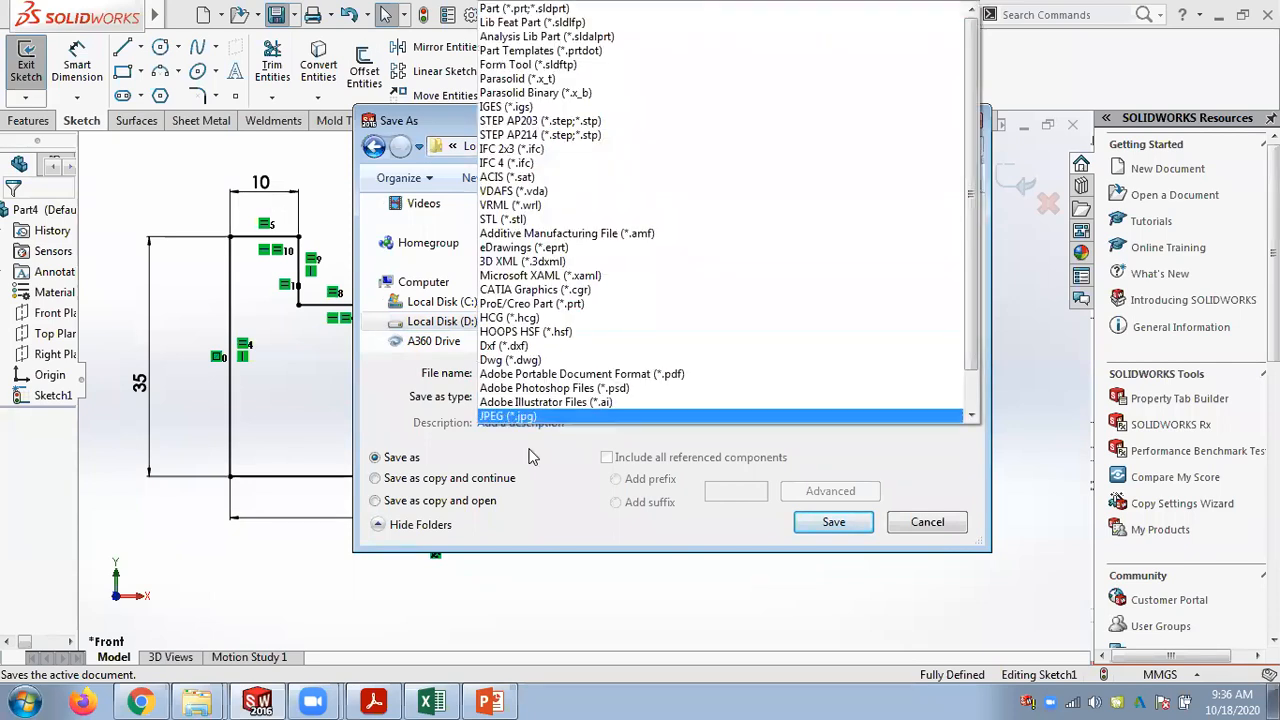
click(558, 474)
click(580, 398)
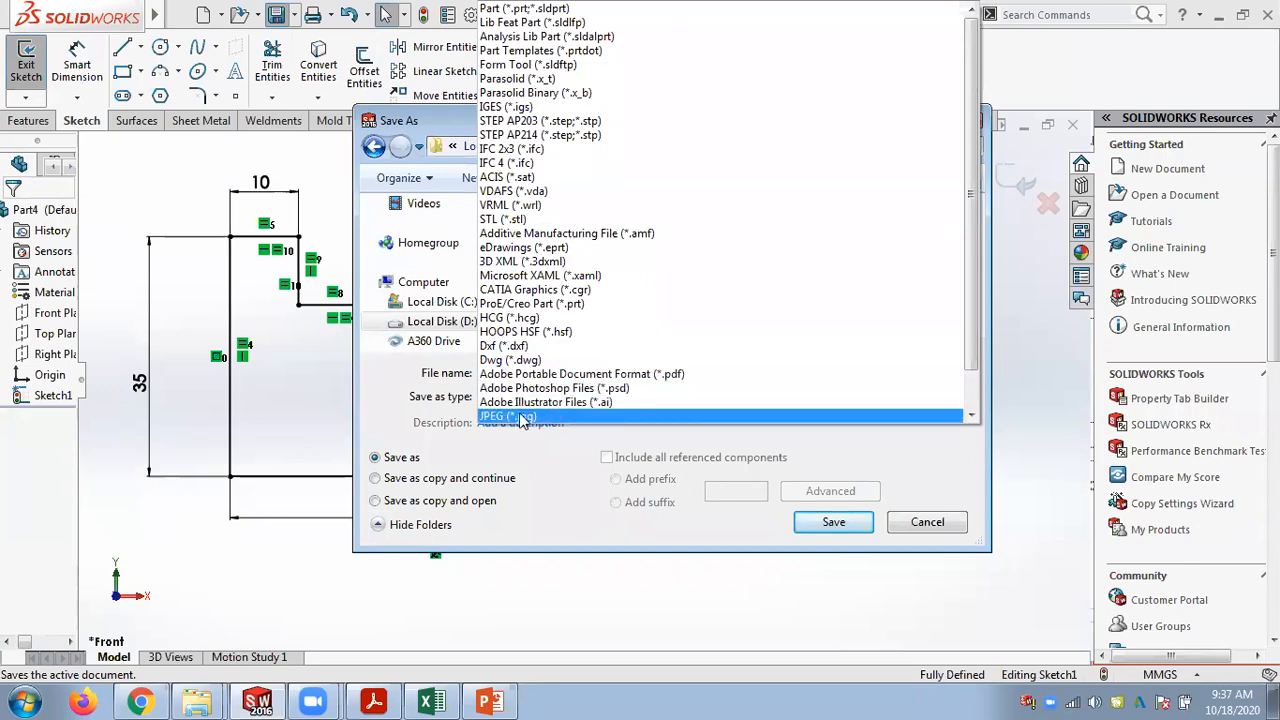
click(540, 468)
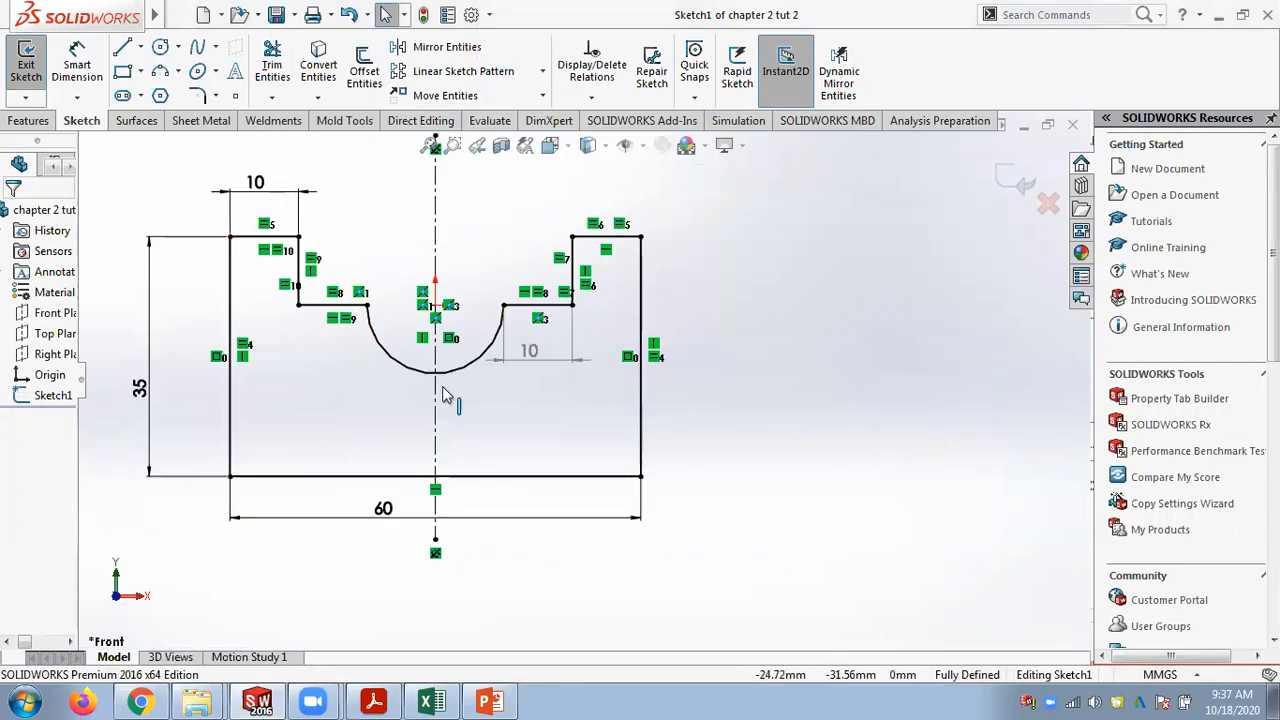
Switch to Windows Explorer and open the Tutorial folder inside Study World Lanka to check the saved part file.
right_click(220, 697)
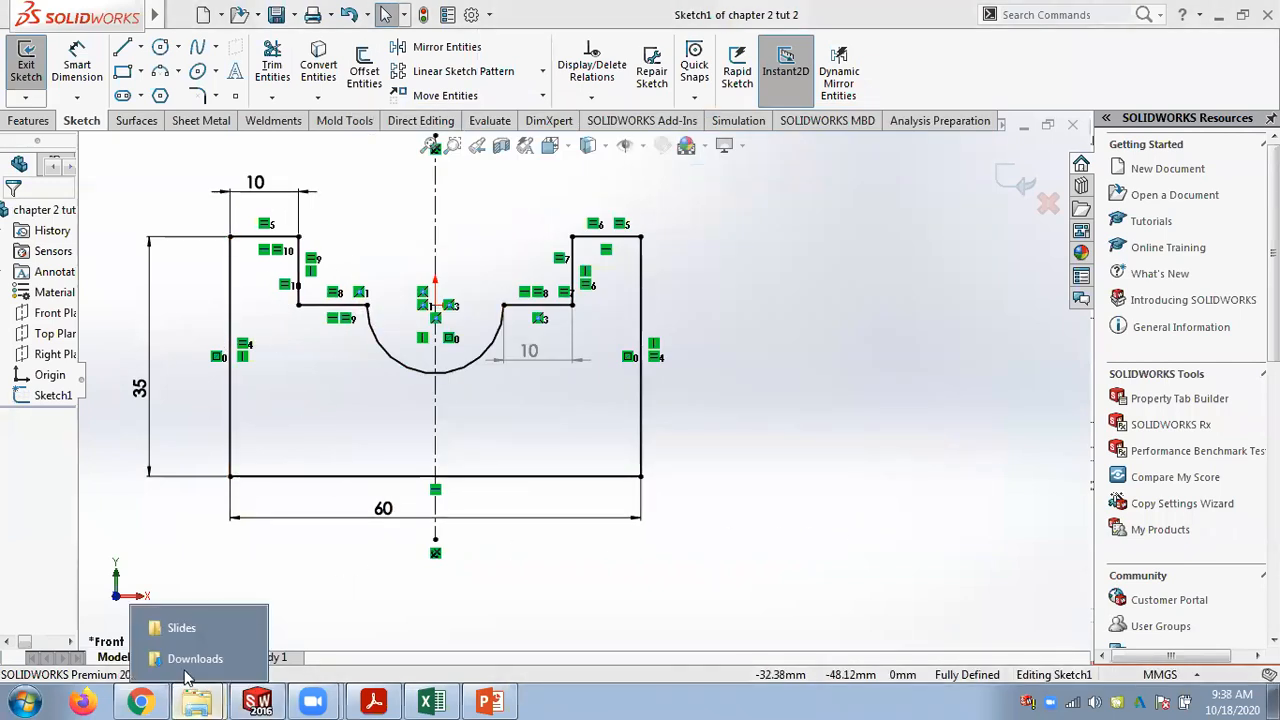
click(176, 628)
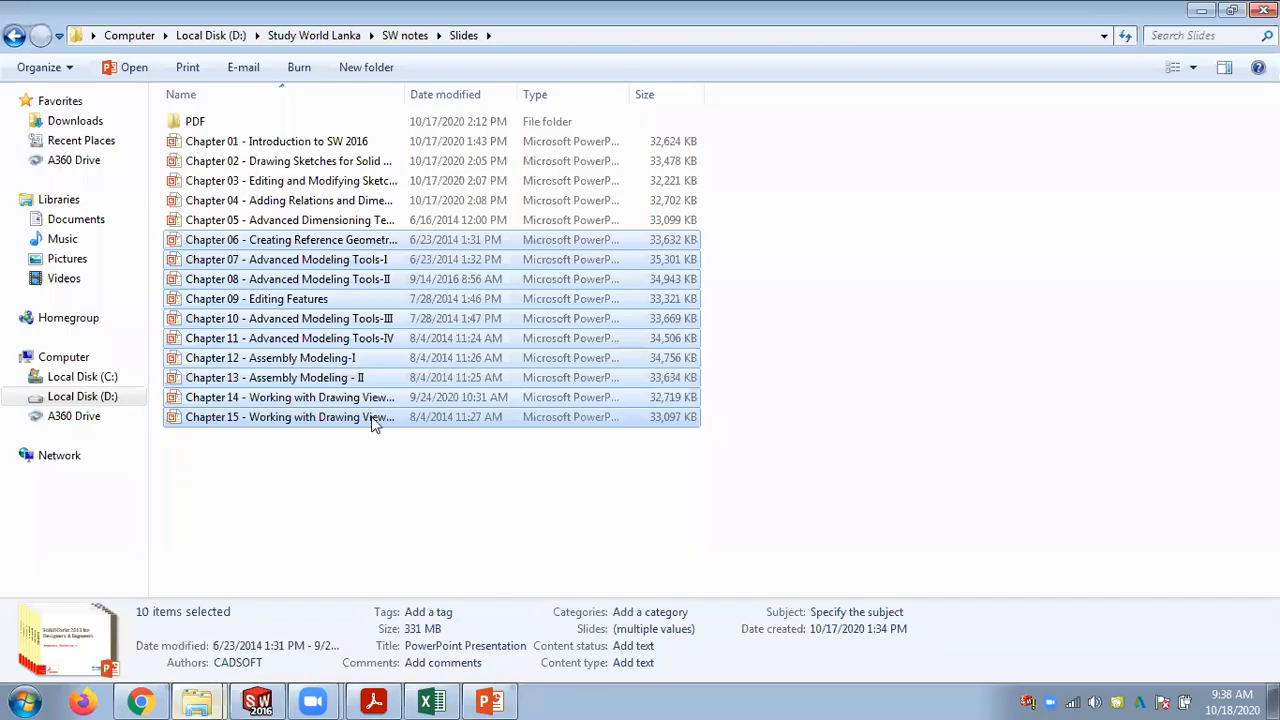
click(405, 37)
click(320, 36)
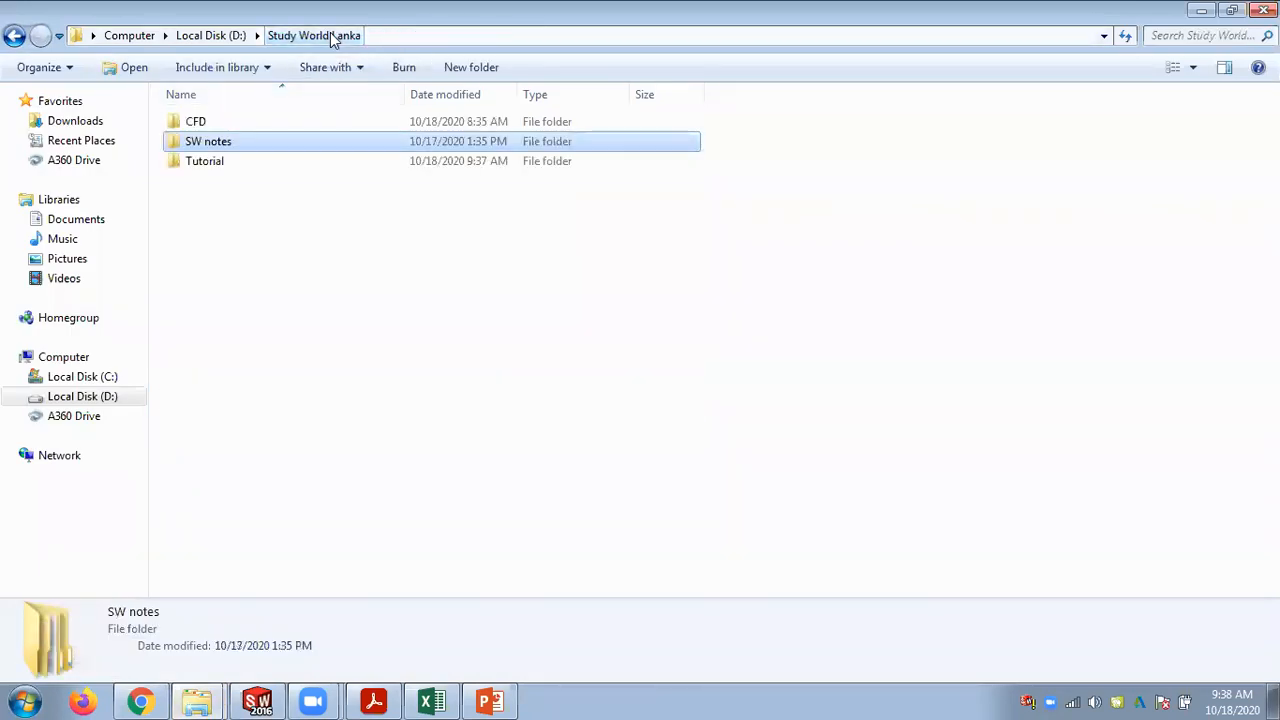
click(220, 161)
double_click(220, 163)
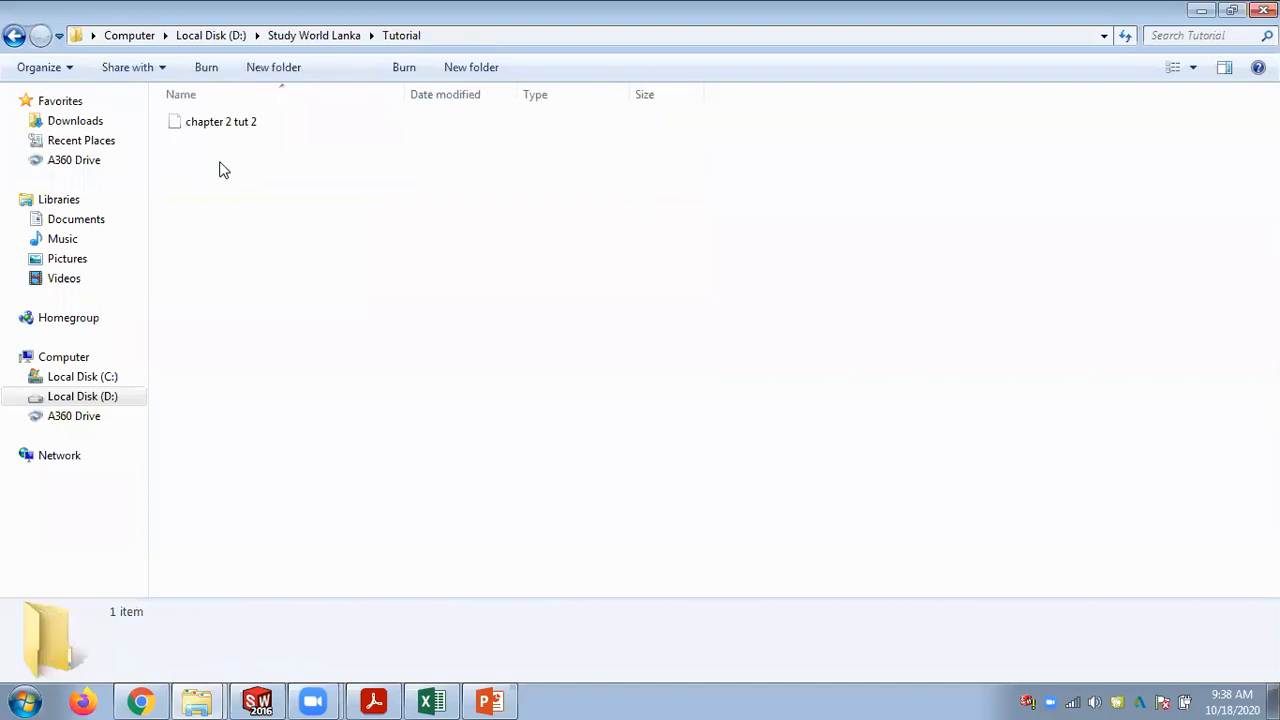
Show the Tutorial folder's files as thumbnails, and switch back to SOLIDWORKS and the PowerPoint slides.
click(1192, 67)
click(1203, 55)
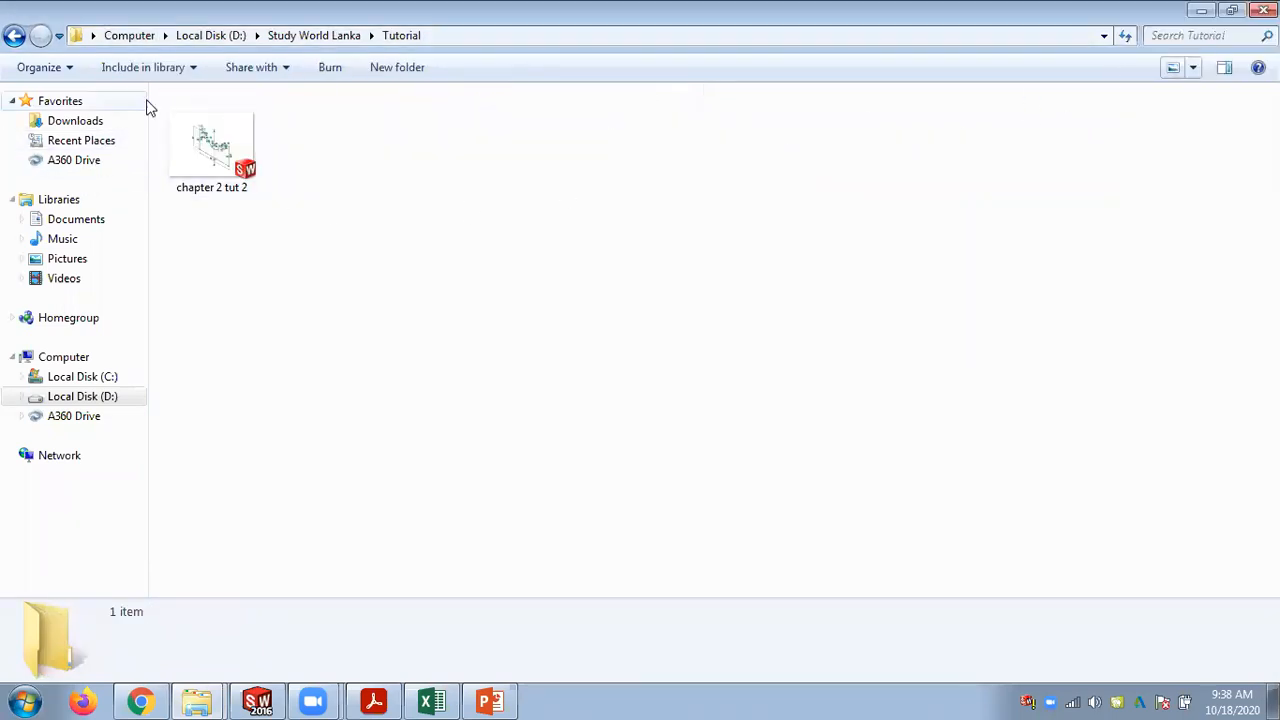
click(1194, 67)
click(1194, 63)
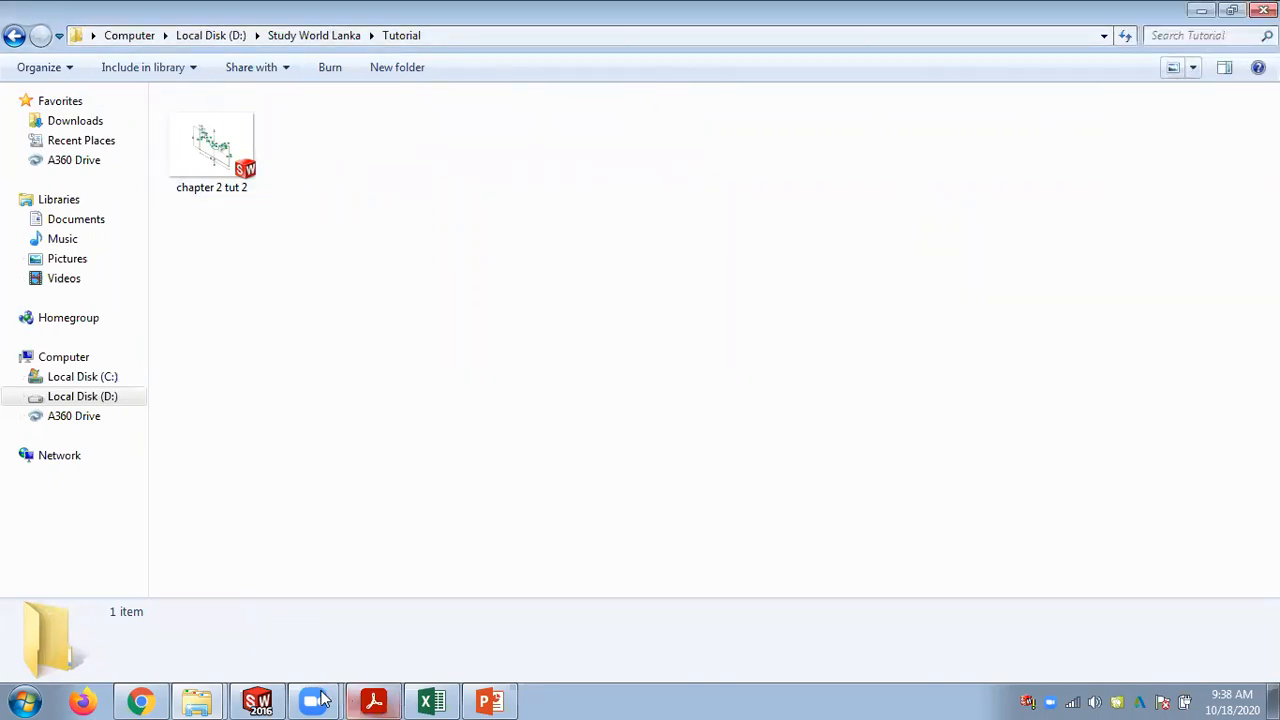
click(257, 700)
click(489, 700)
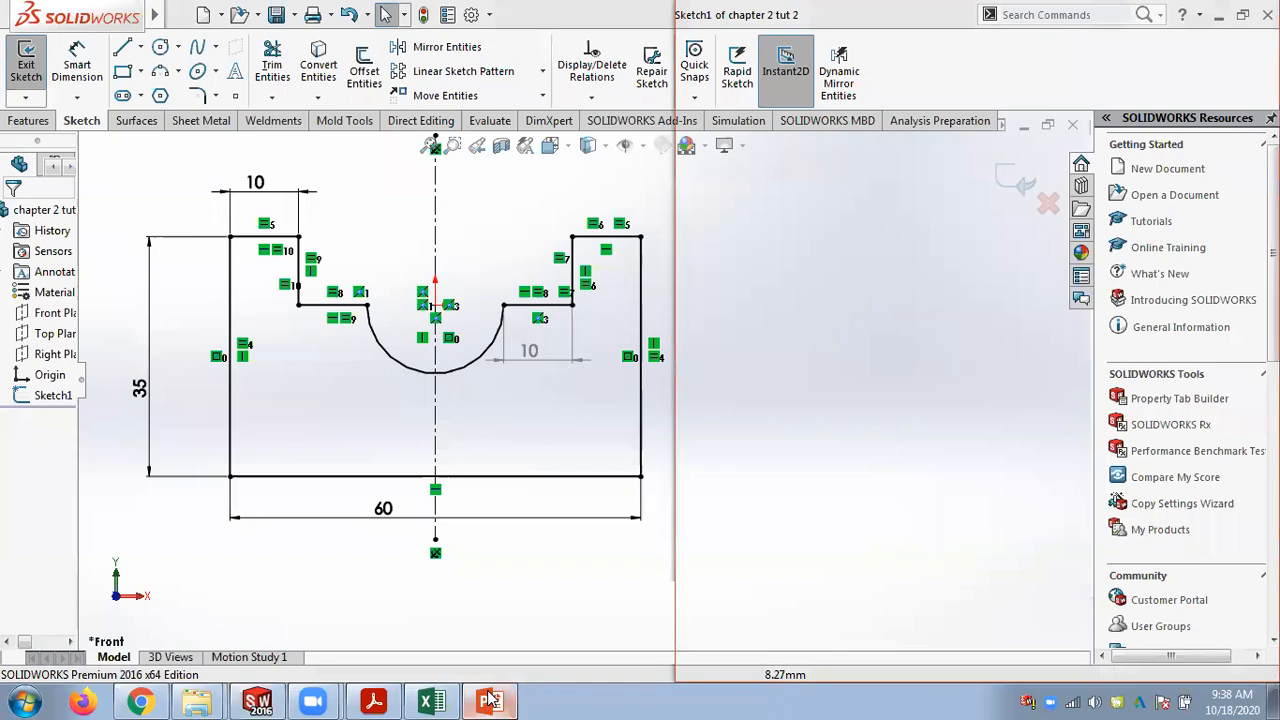
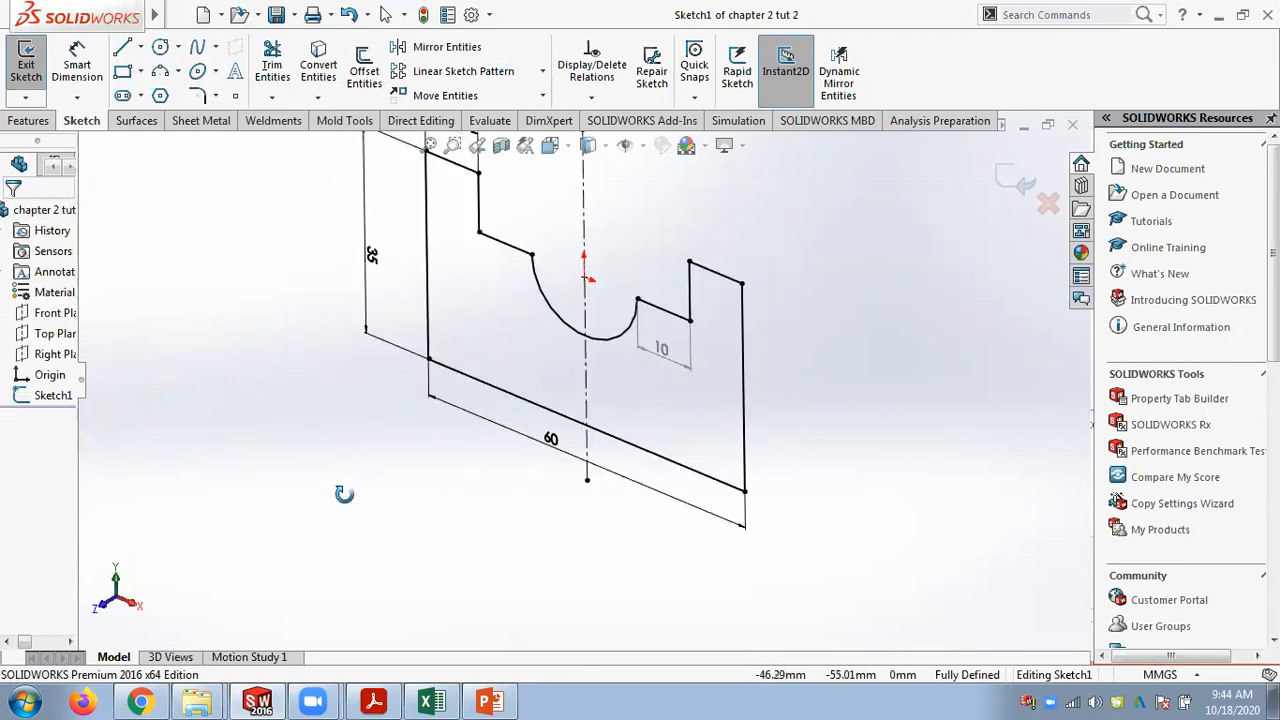
Turn the sketch to a different angle with the Rotate View command, and return to selection mode.
right_click(765, 291)
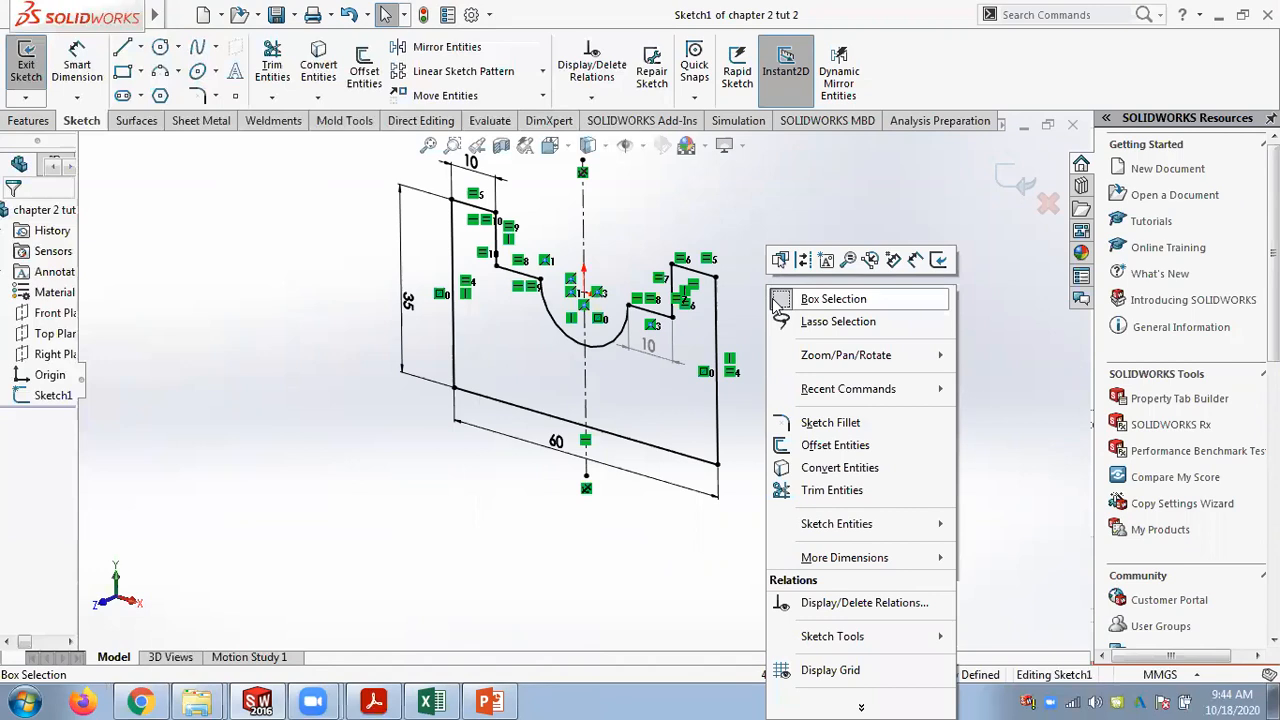
mouse_move(848, 358)
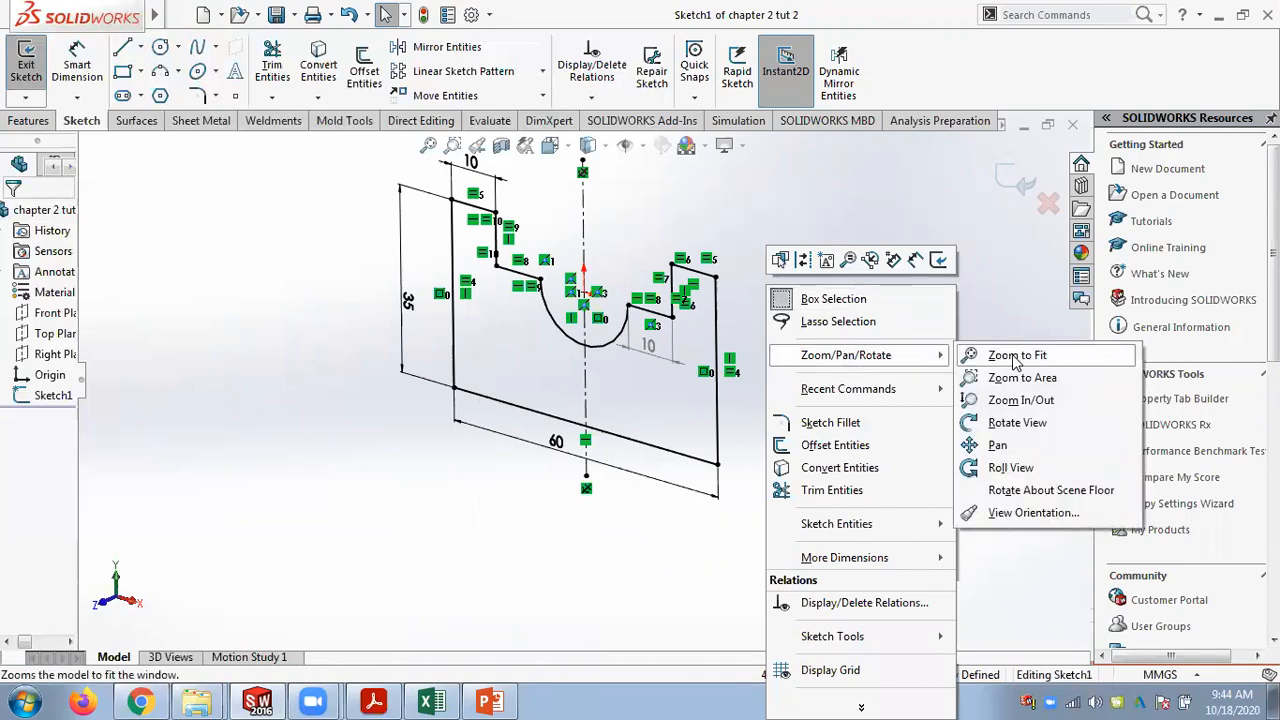
click(1008, 425)
mouse_move(975, 404)
mouse_down()
mouse_move(845, 392)
mouse_move(981, 385)
mouse_move(895, 350)
mouse_up()
right_click(893, 346)
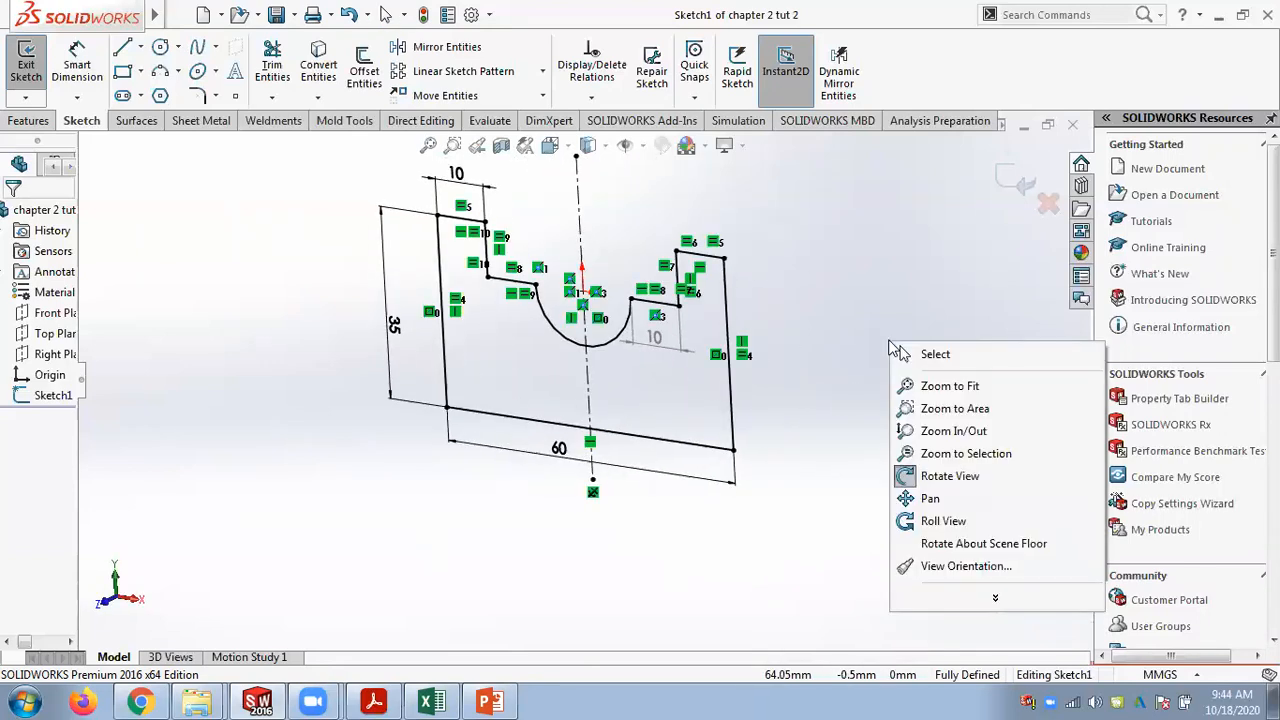
click(940, 355)
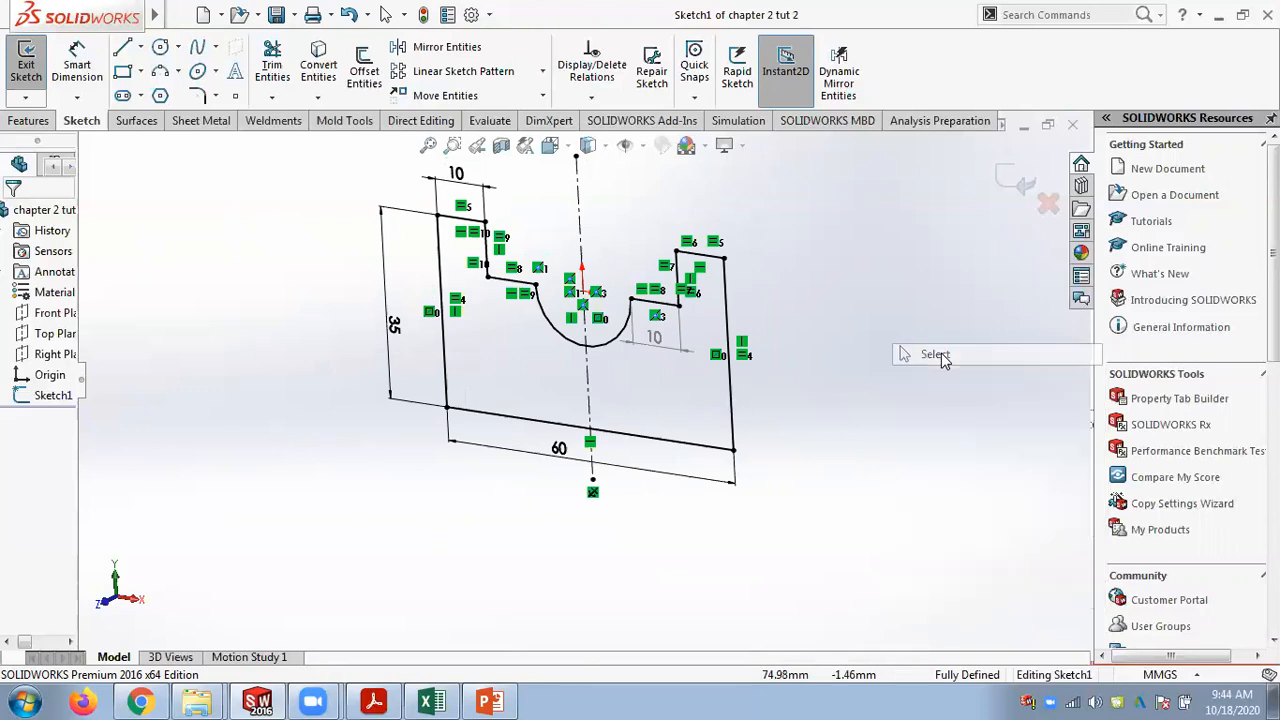
Shift the sketch sideways with the Pan command, adjust the view slightly, and leave the command.
right_click(851, 291)
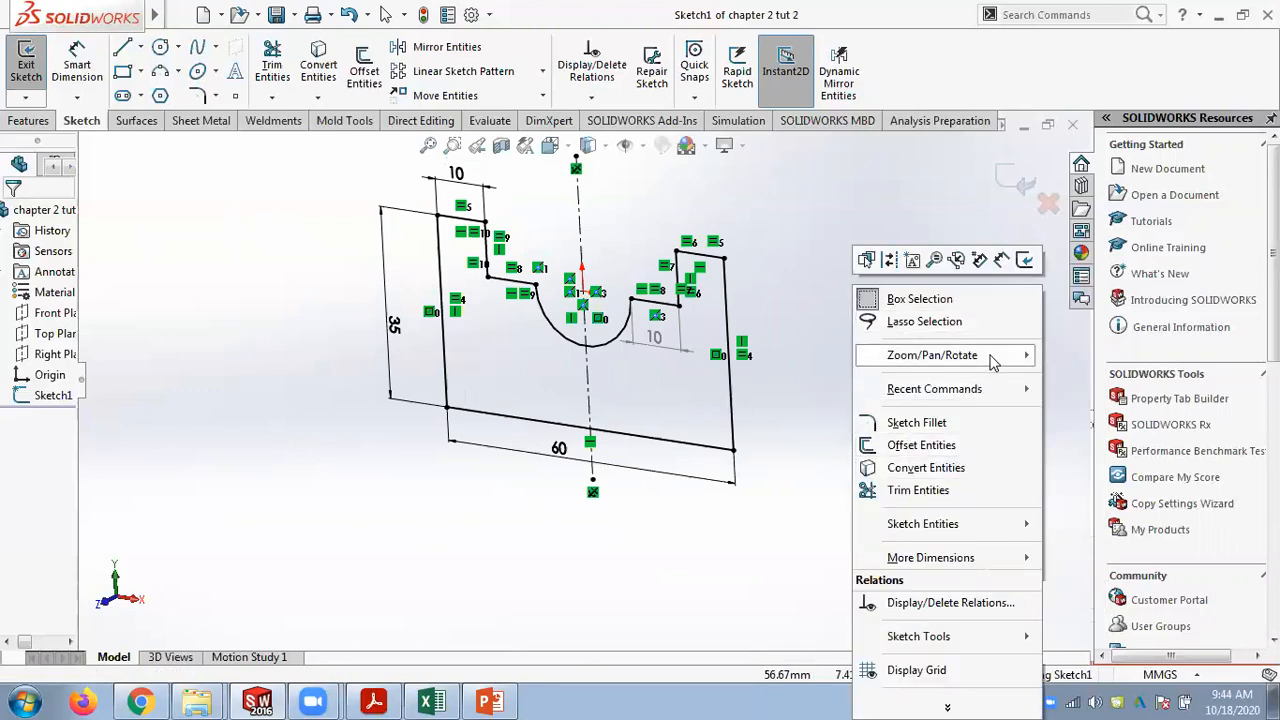
mouse_move(993, 362)
click(1084, 445)
mouse_move(890, 412)
mouse_down()
mouse_move(717, 420)
mouse_move(974, 409)
mouse_move(837, 409)
mouse_up()
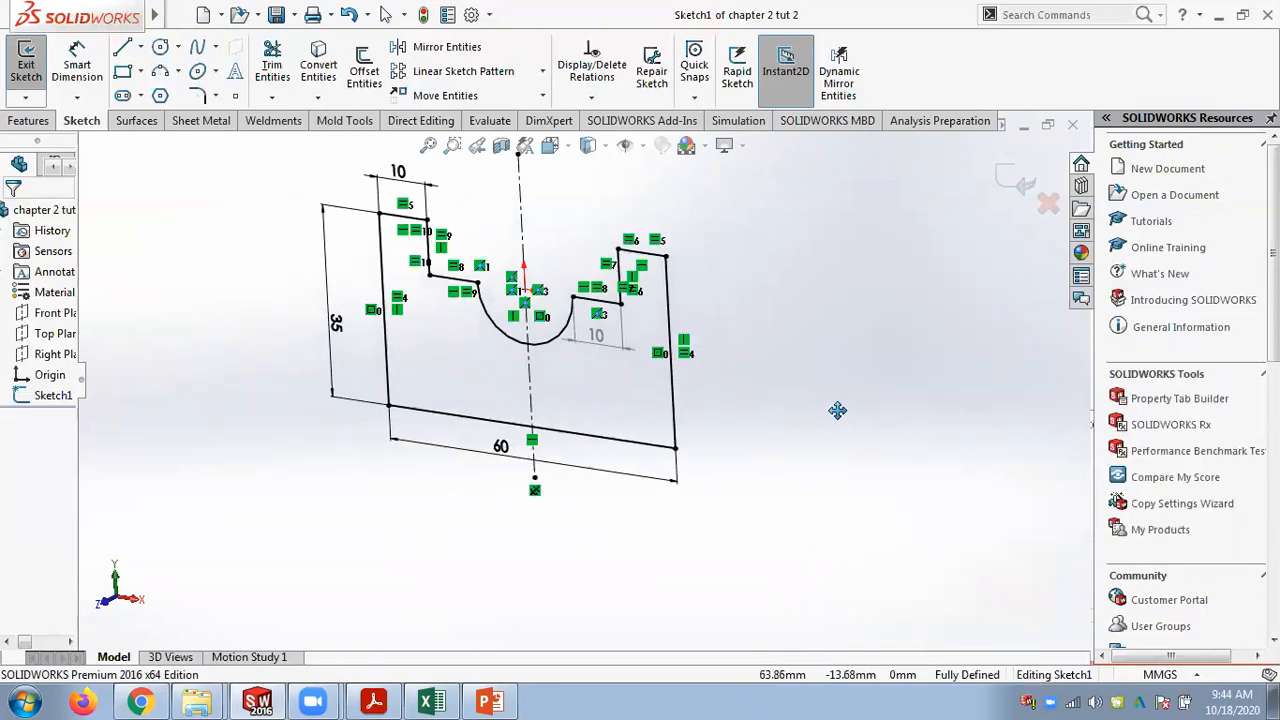
shift+middle_drag(838, 396, 817, 399)
right_click(817, 399)
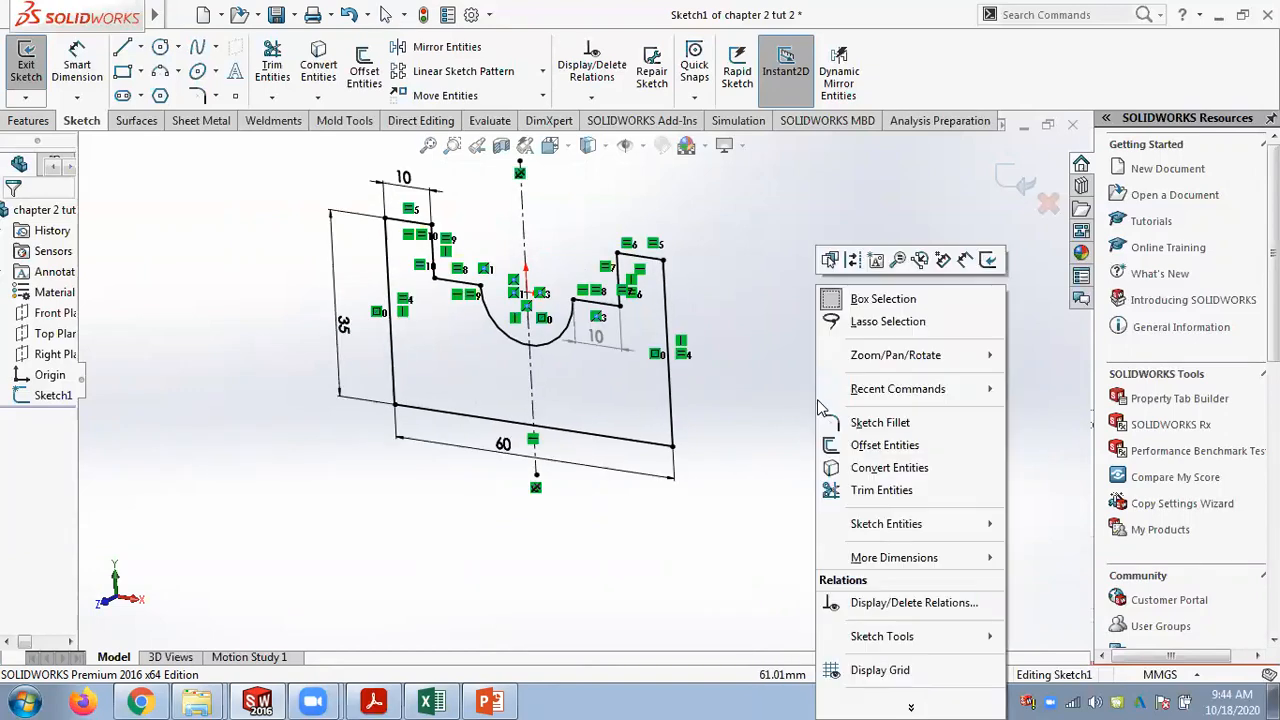
click(763, 374)
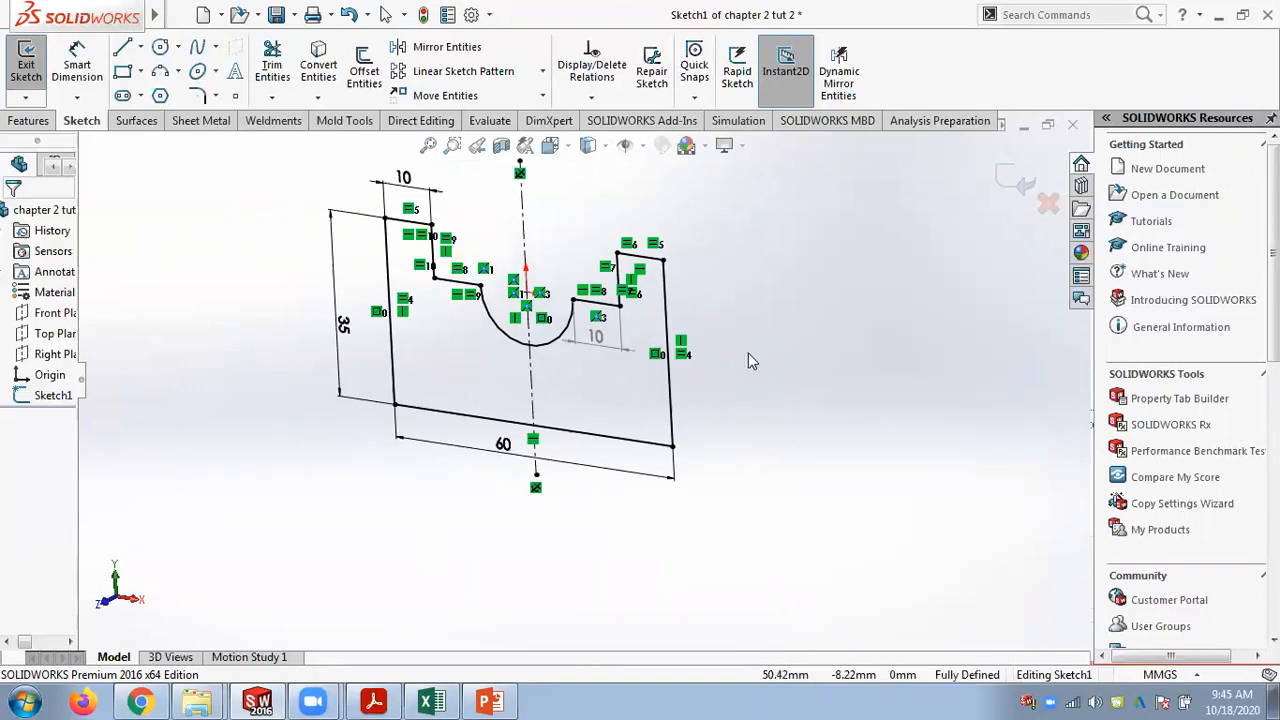
Return to selection mode and pan the sketch slightly within the graphics area.
right_click(766, 369)
click(727, 347)
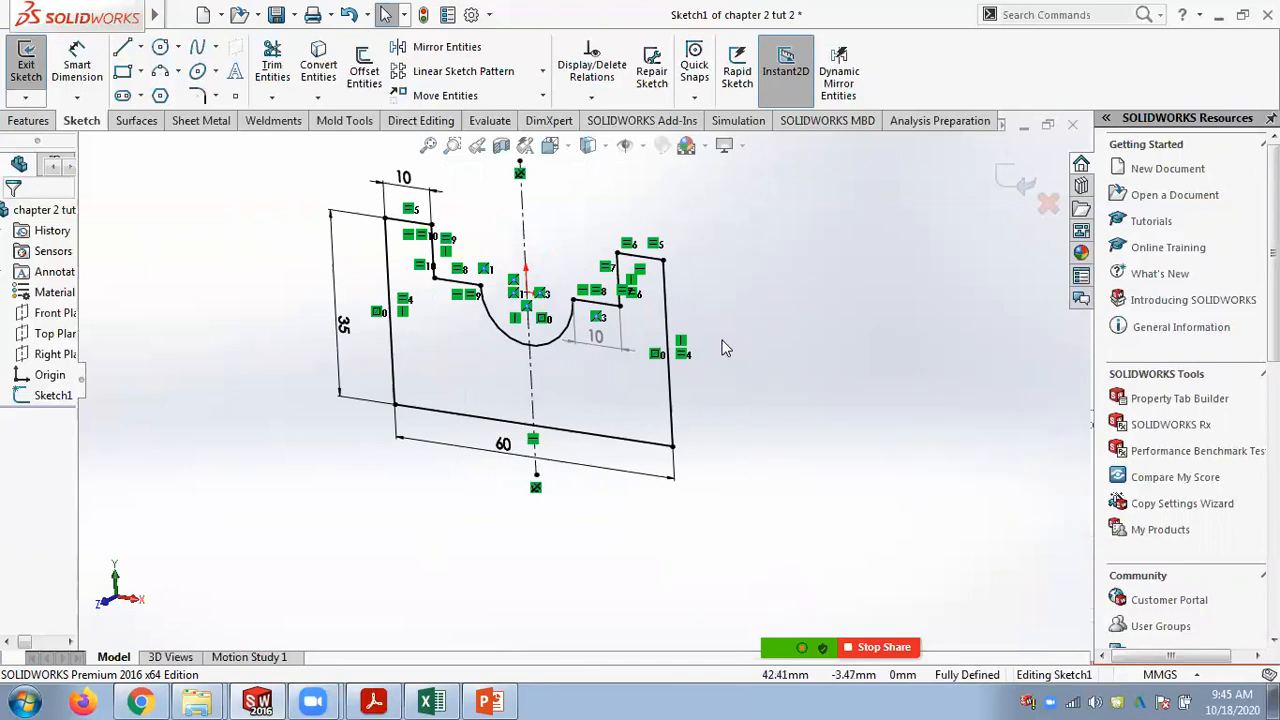
mouse_move(716, 343)
ctrl+middle_down()
mouse_move(740, 399)
mouse_move(851, 317)
mouse_move(709, 389)
mouse_move(846, 329)
ctrl+middle_up()
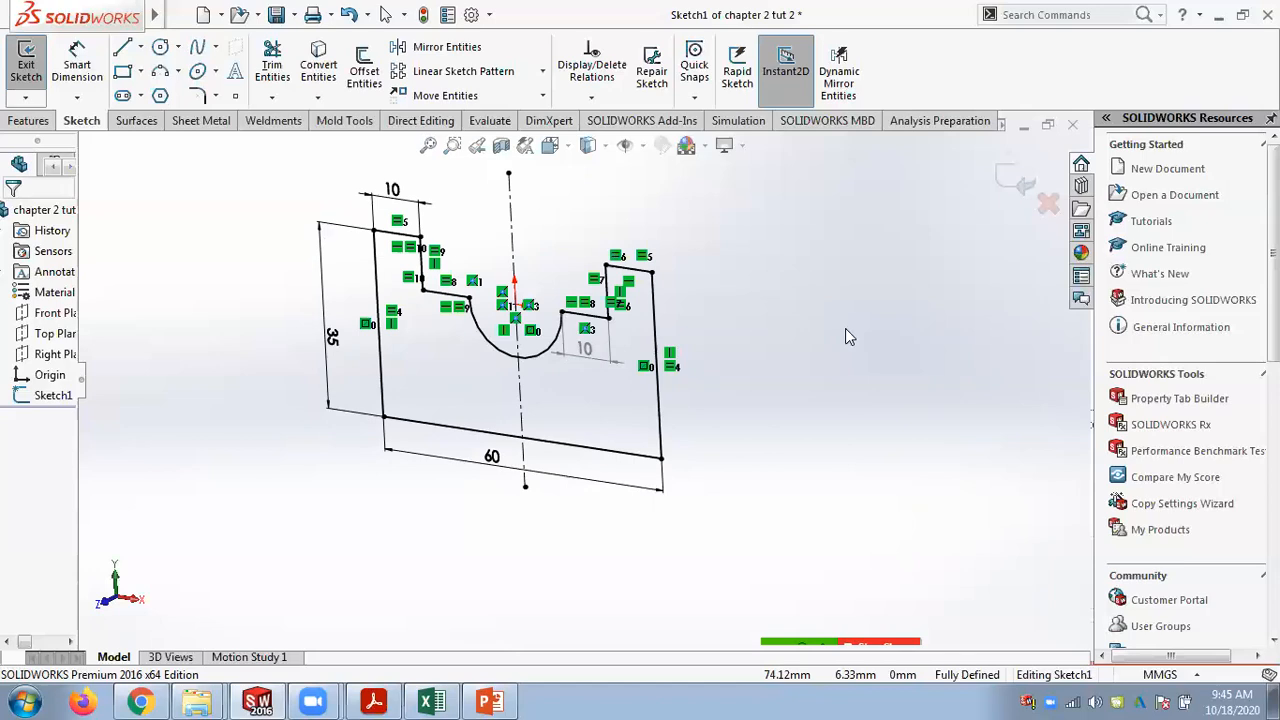
Review the Zoom/Pan/Rotate commands, dismiss them, and zoom repeatedly in and out on the sketch.
right_click(845, 337)
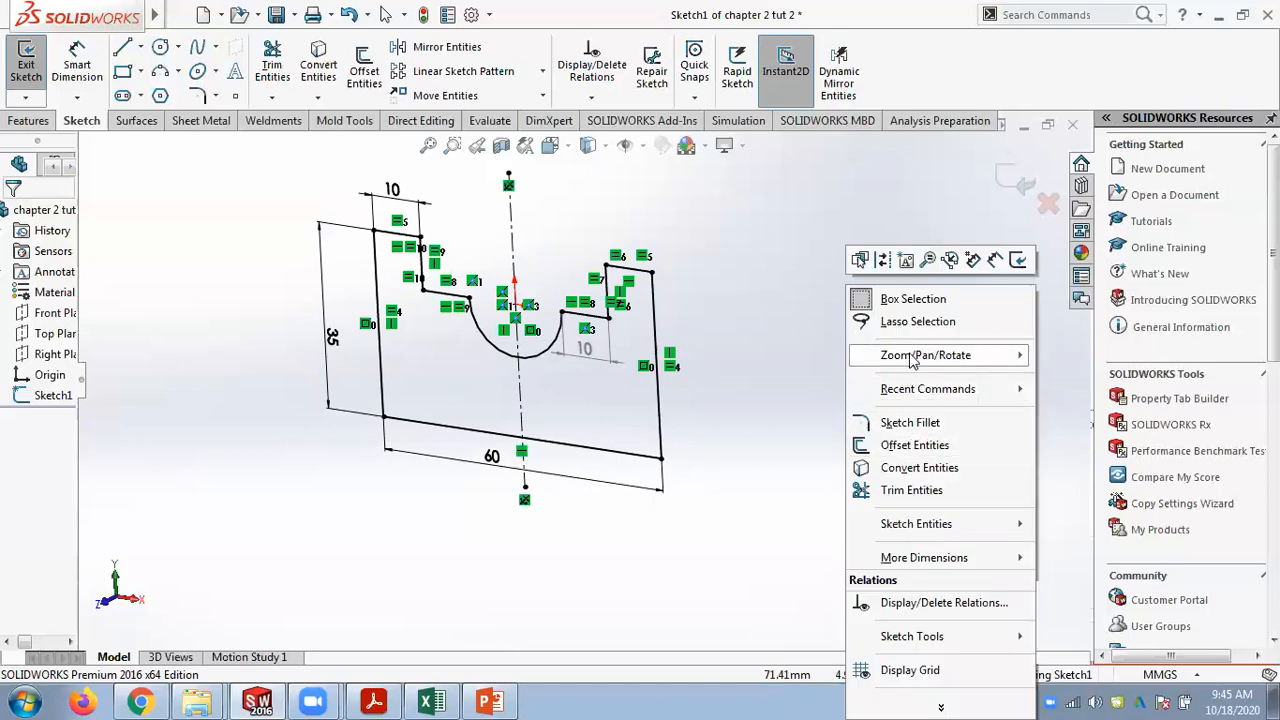
mouse_move(912, 356)
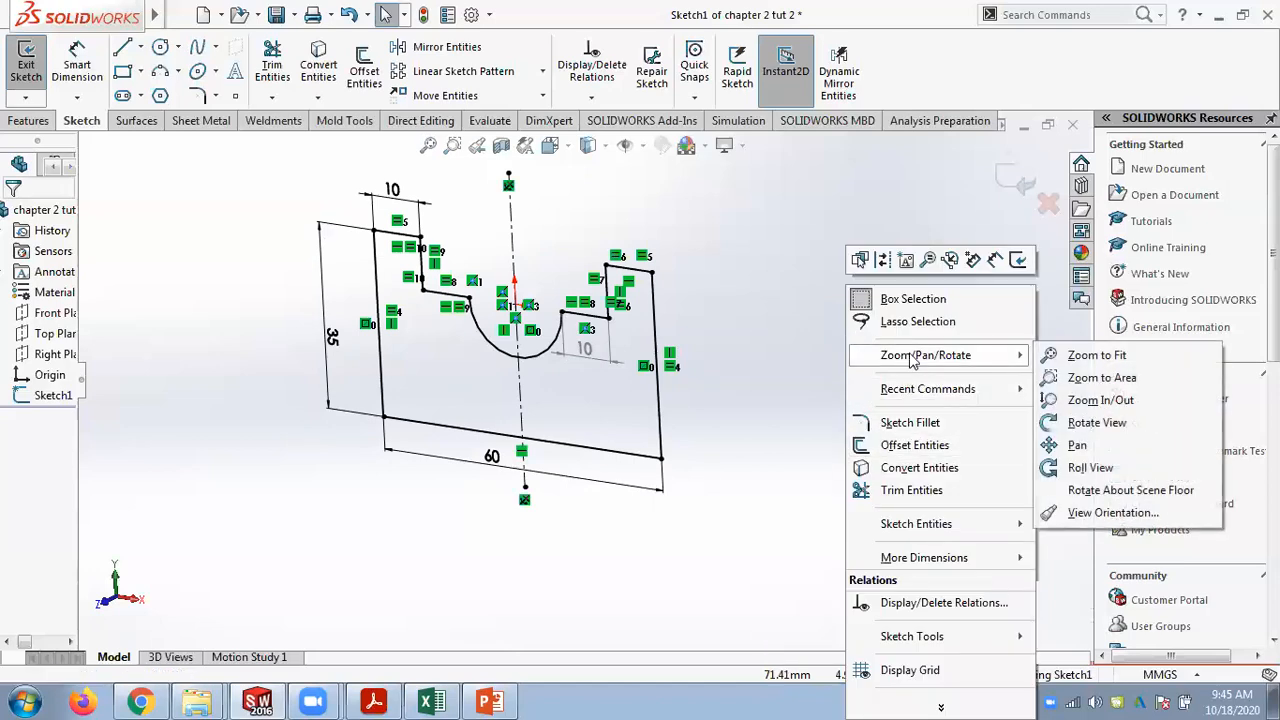
click(787, 356)
scroll(577, 383, up, 3)
scroll(577, 388, down, 4)
scroll(577, 382, up, 2)
scroll(577, 380, down, 3)
scroll(577, 380, up, 3)
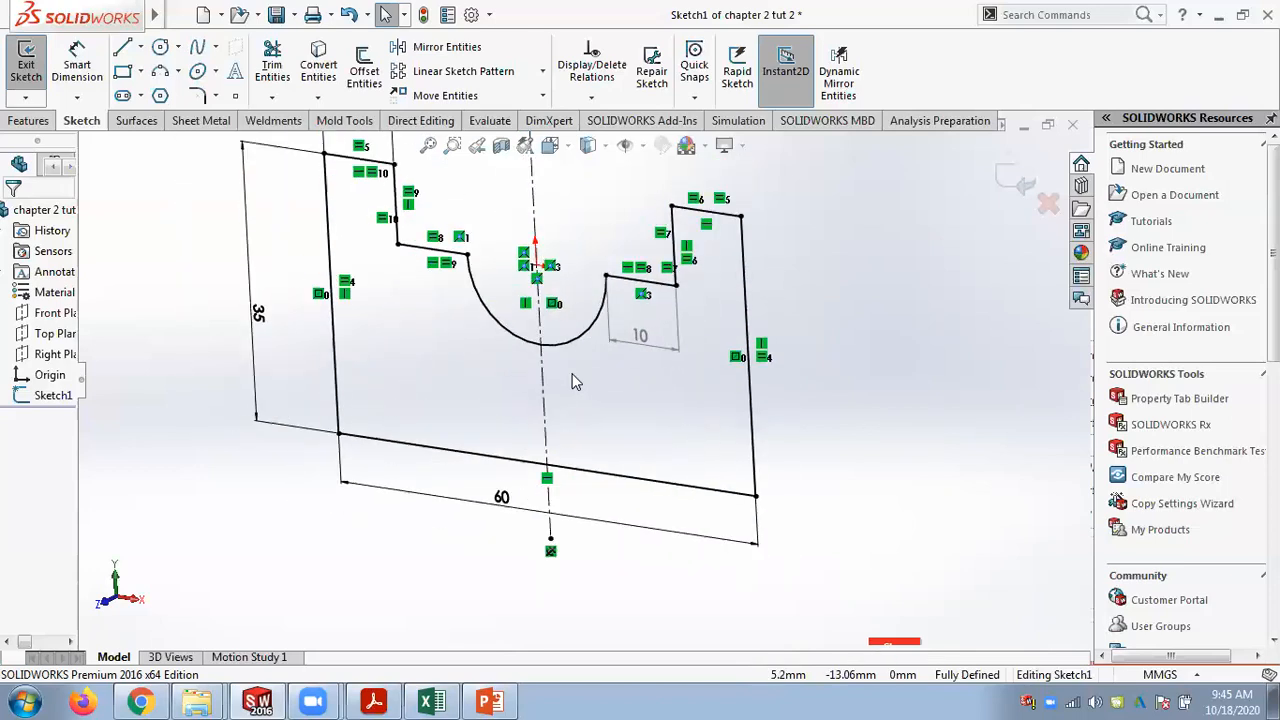
Enlarge the view of the sketch with the Zoom In/Out command.
right_click(849, 291)
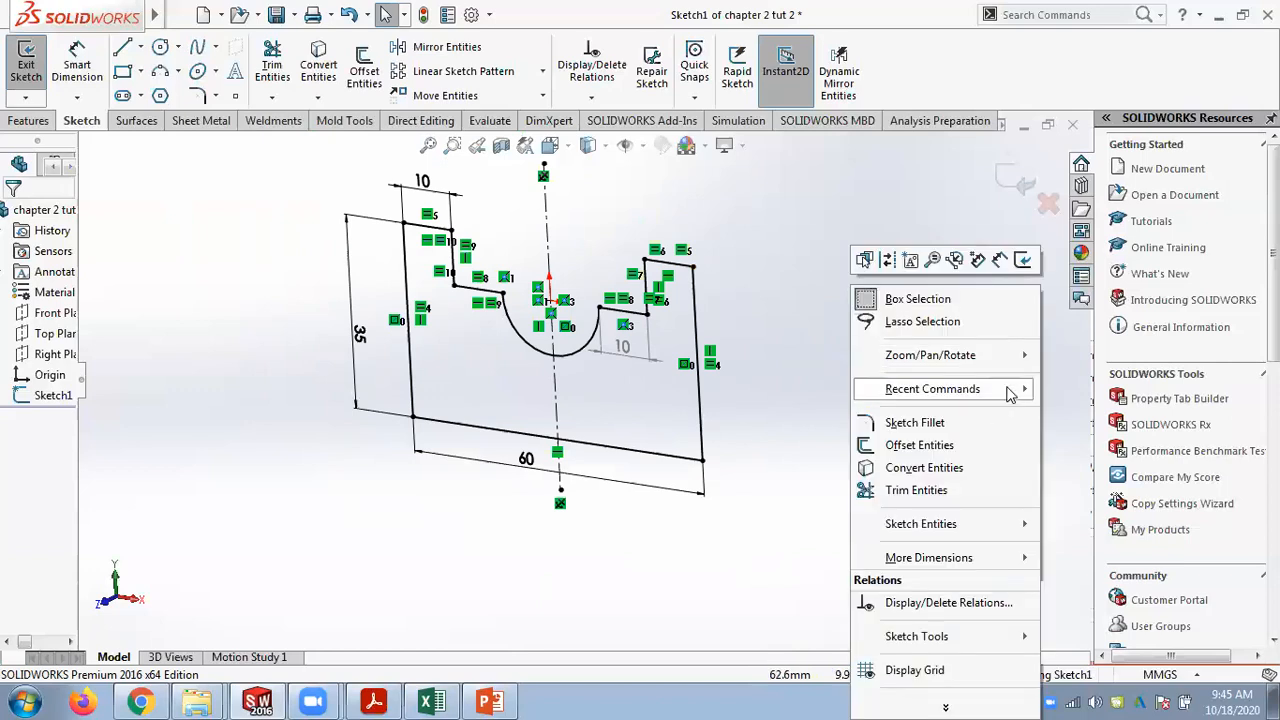
mouse_move(1010, 356)
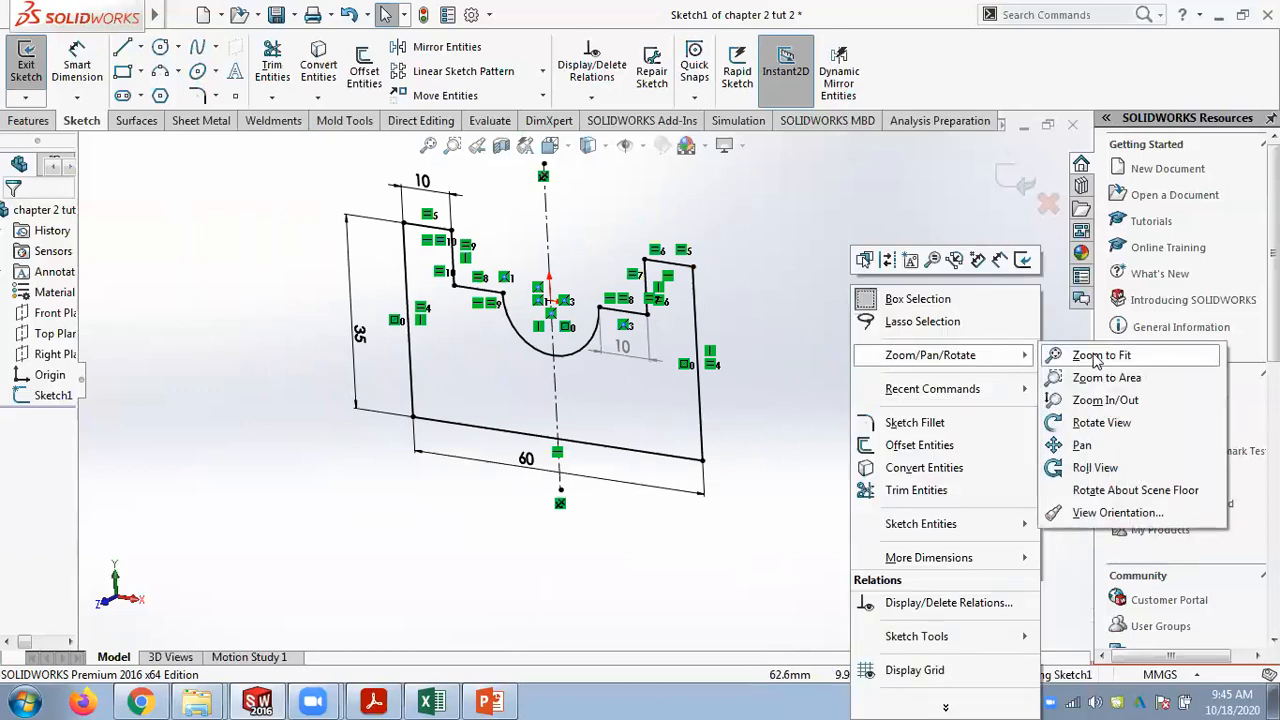
click(1100, 400)
mouse_move(888, 366)
mouse_down()
mouse_move(880, 403)
mouse_move(912, 335)
mouse_move(894, 403)
mouse_move(926, 337)
mouse_up()
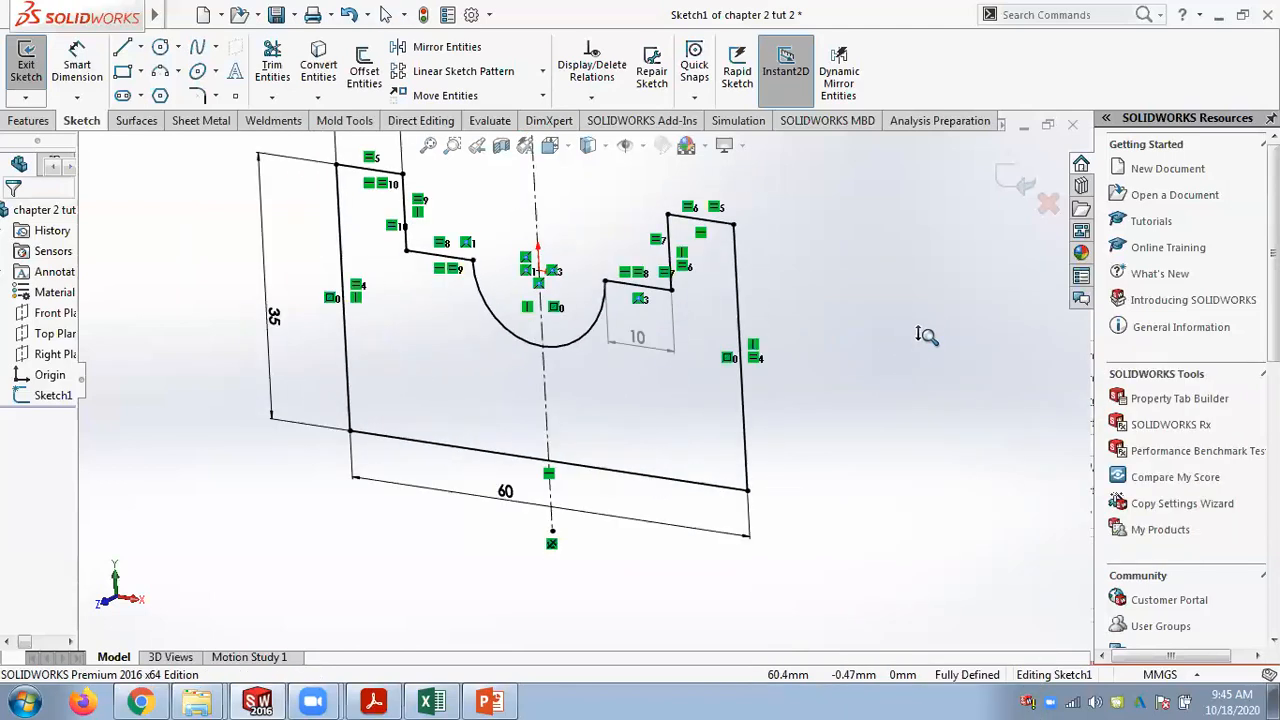
Magnify the profile's upper-right step with Zoom to Area, and fit the whole sketch back into the view.
click(453, 146)
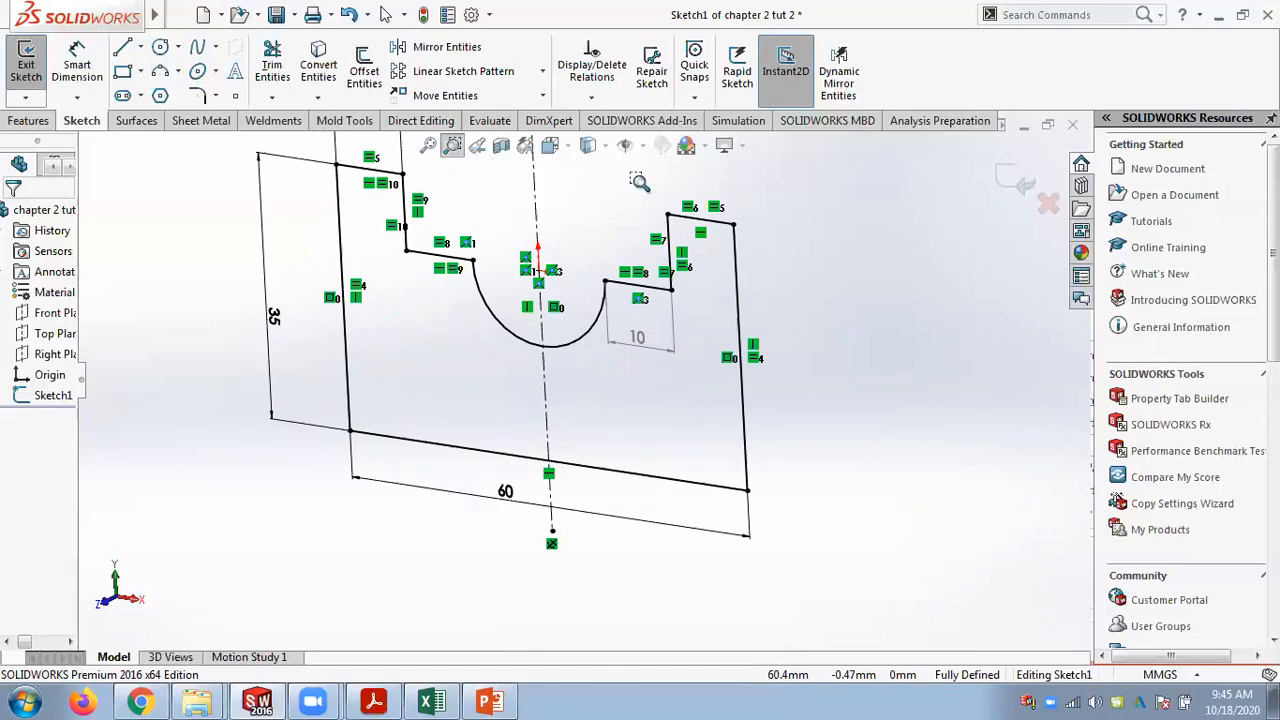
drag(636, 180, 789, 300)
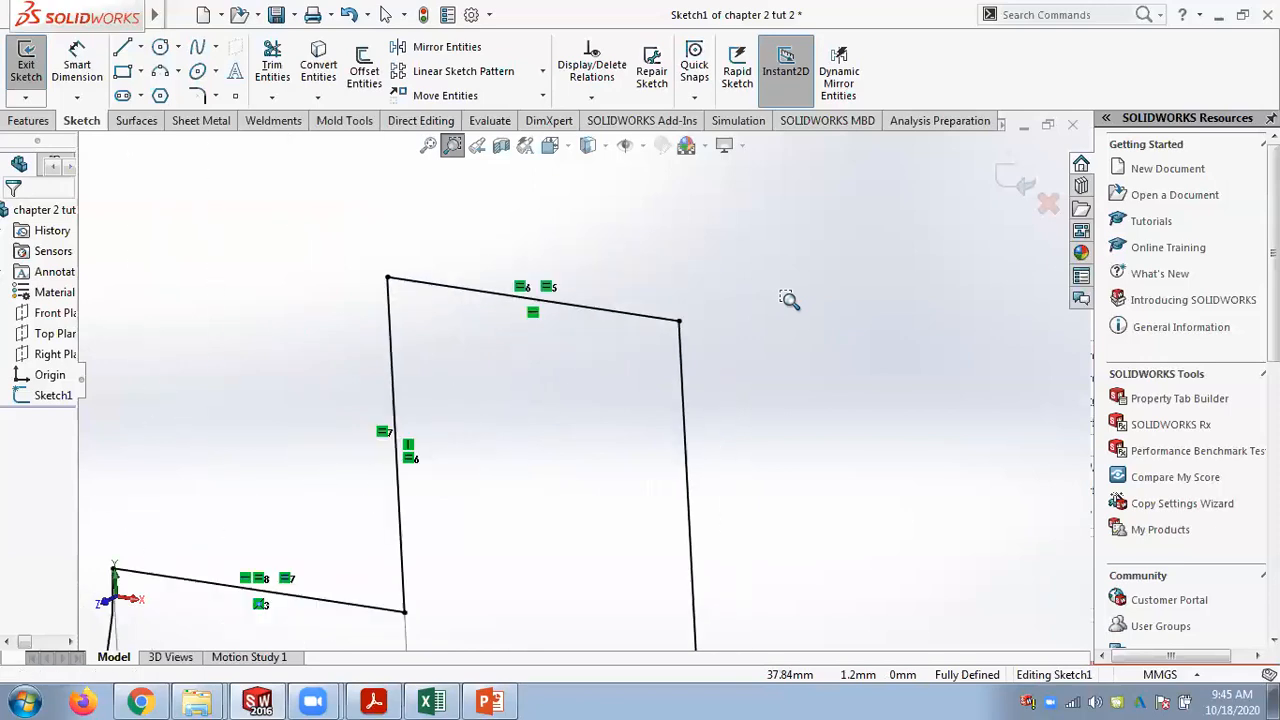
click(428, 147)
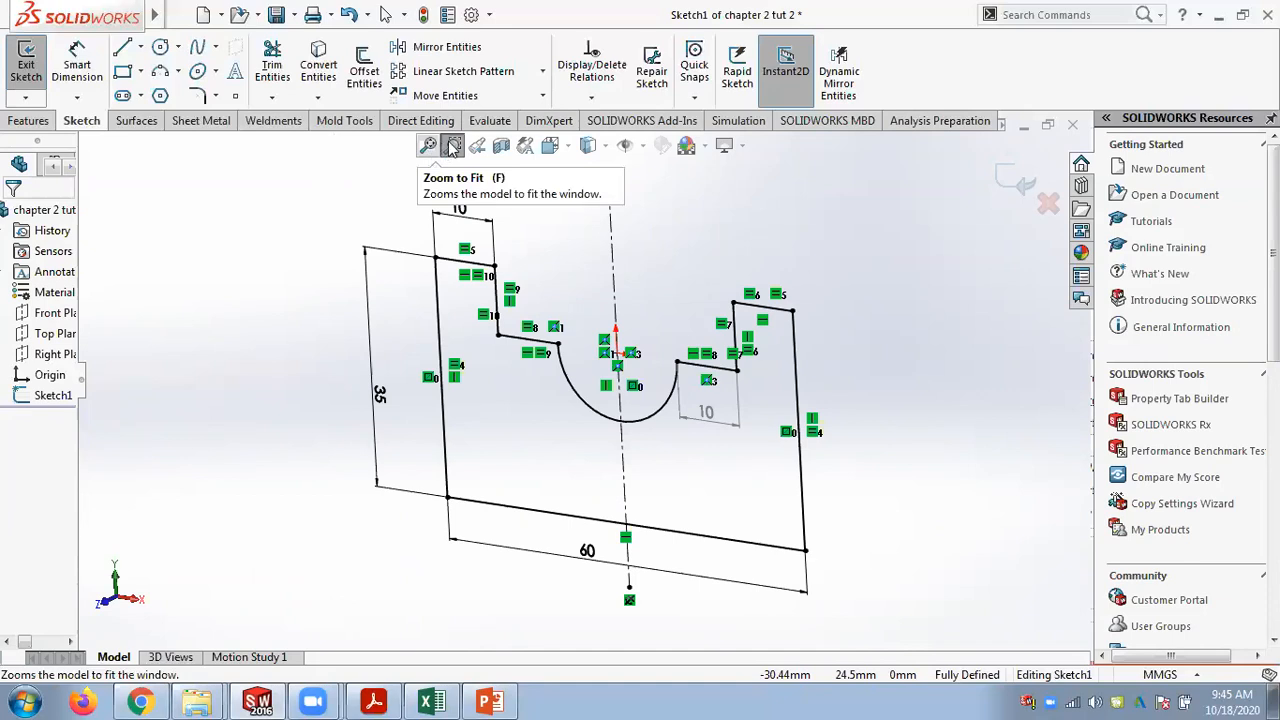
Magnify the profile's upper-left step with Zoom to Area, inspect its inner corner closely, and zoom back out to the whole sketch.
drag(406, 204, 536, 337)
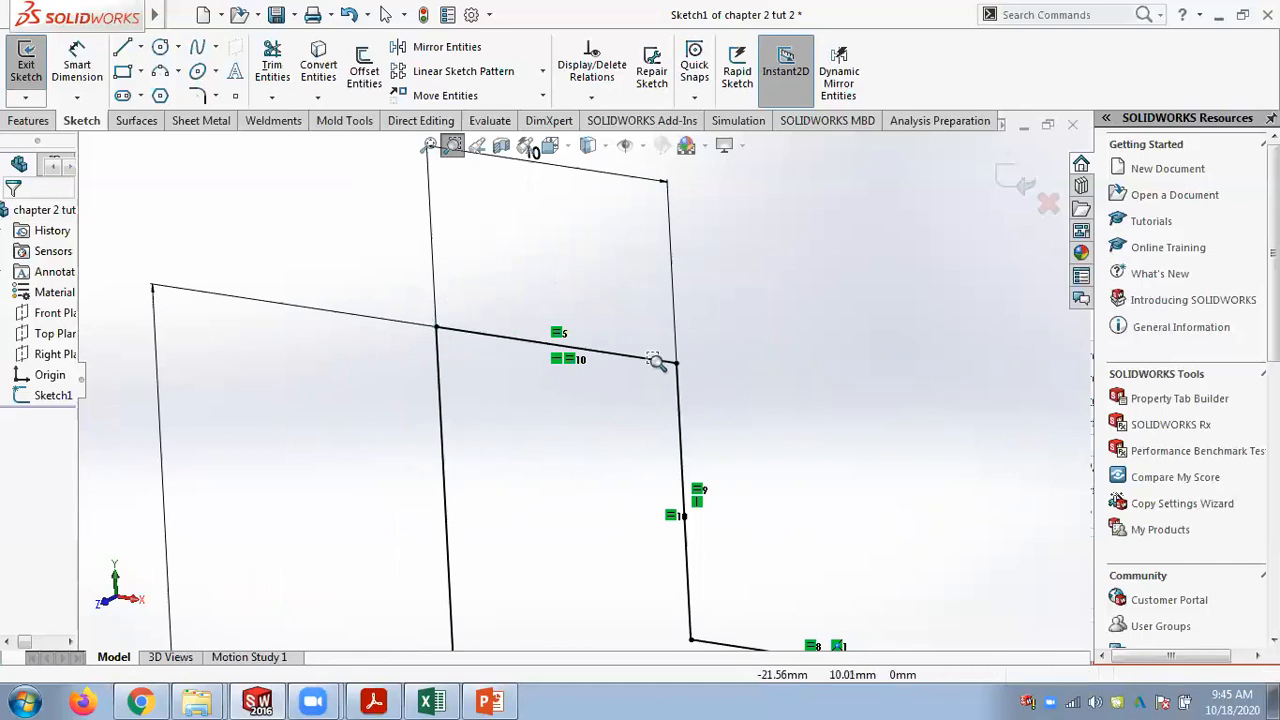
scroll(765, 438, up, 4)
scroll(765, 438, up, 5)
scroll(638, 488, down, 2)
scroll(628, 456, down, 4)
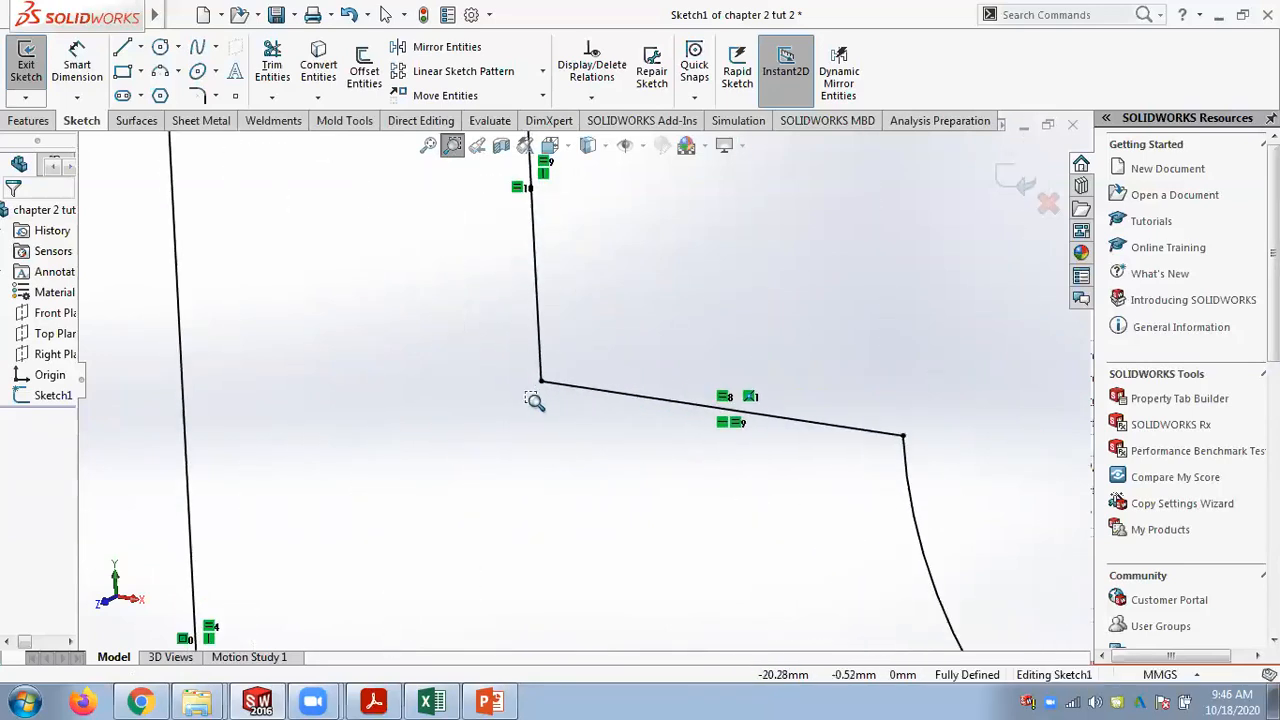
scroll(535, 401, down, 3)
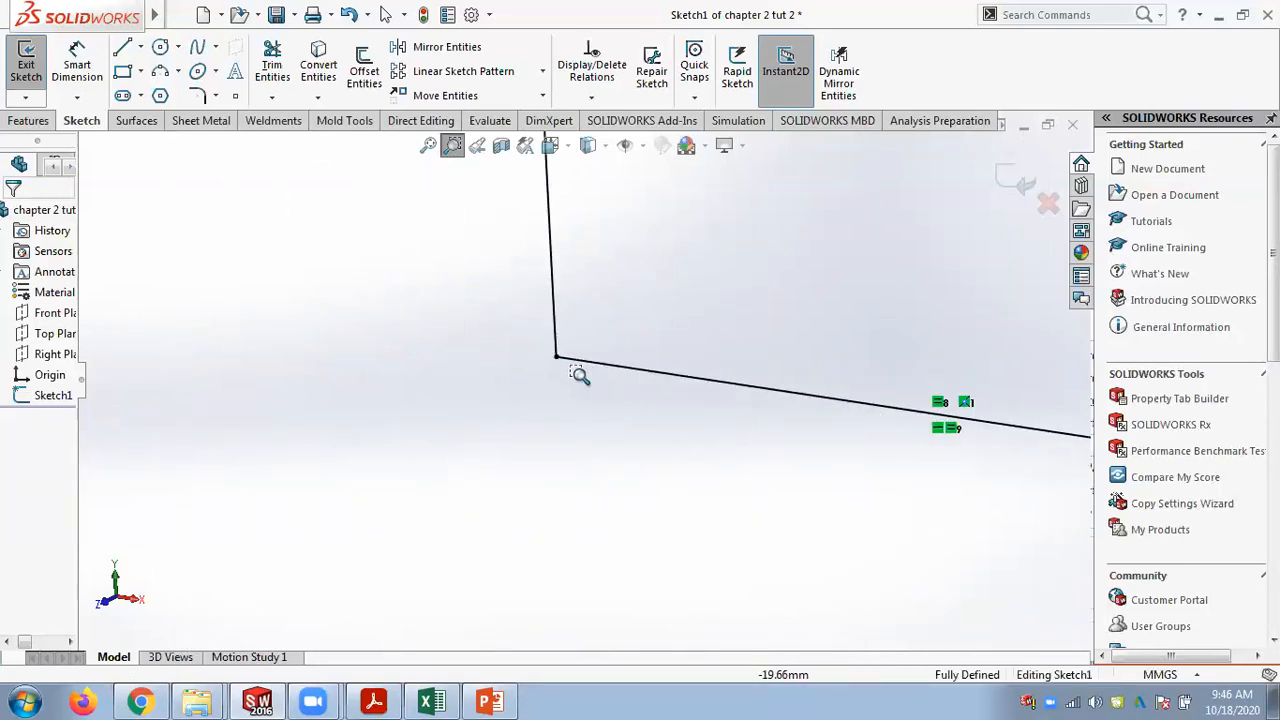
scroll(560, 390, up, 8)
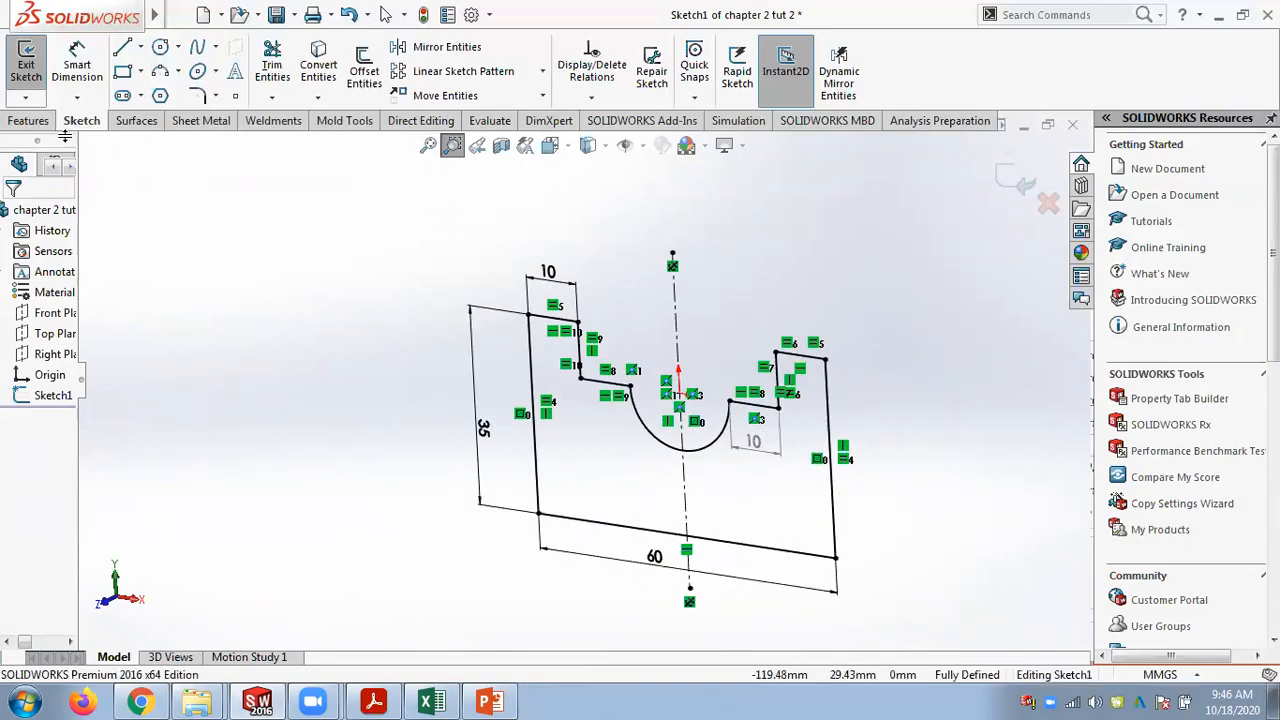
Exit the sketch with its changes kept, and widen the feature tree to show the full item names.
click(28, 122)
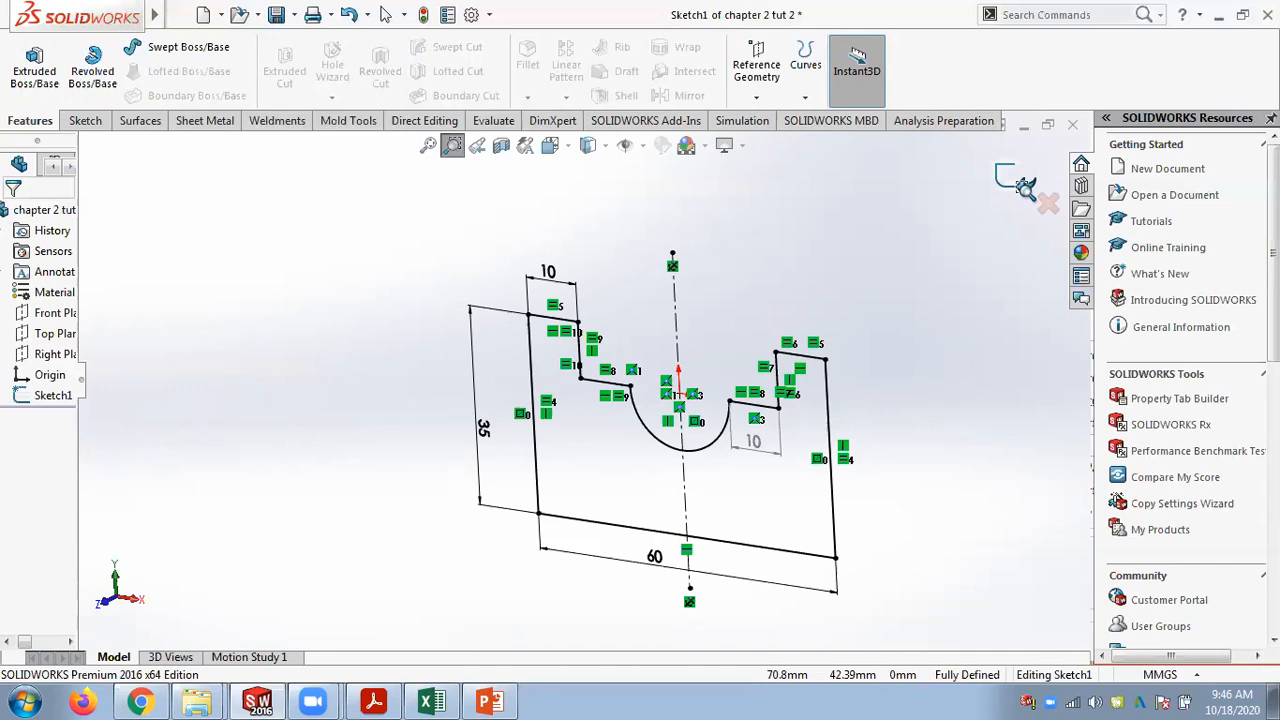
click(1020, 186)
mouse_move(862, 409)
middle_down()
mouse_move(846, 457)
mouse_move(714, 517)
middle_up()
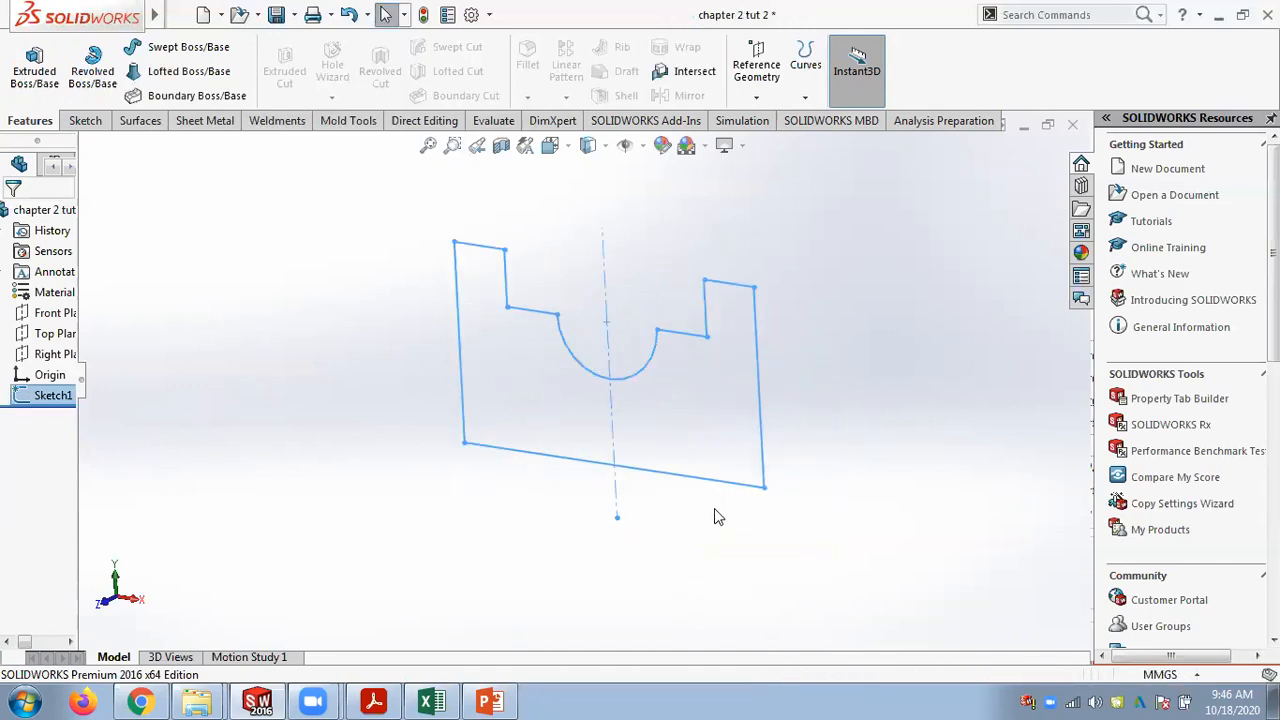
scroll(688, 345, up, 1)
click(293, 229)
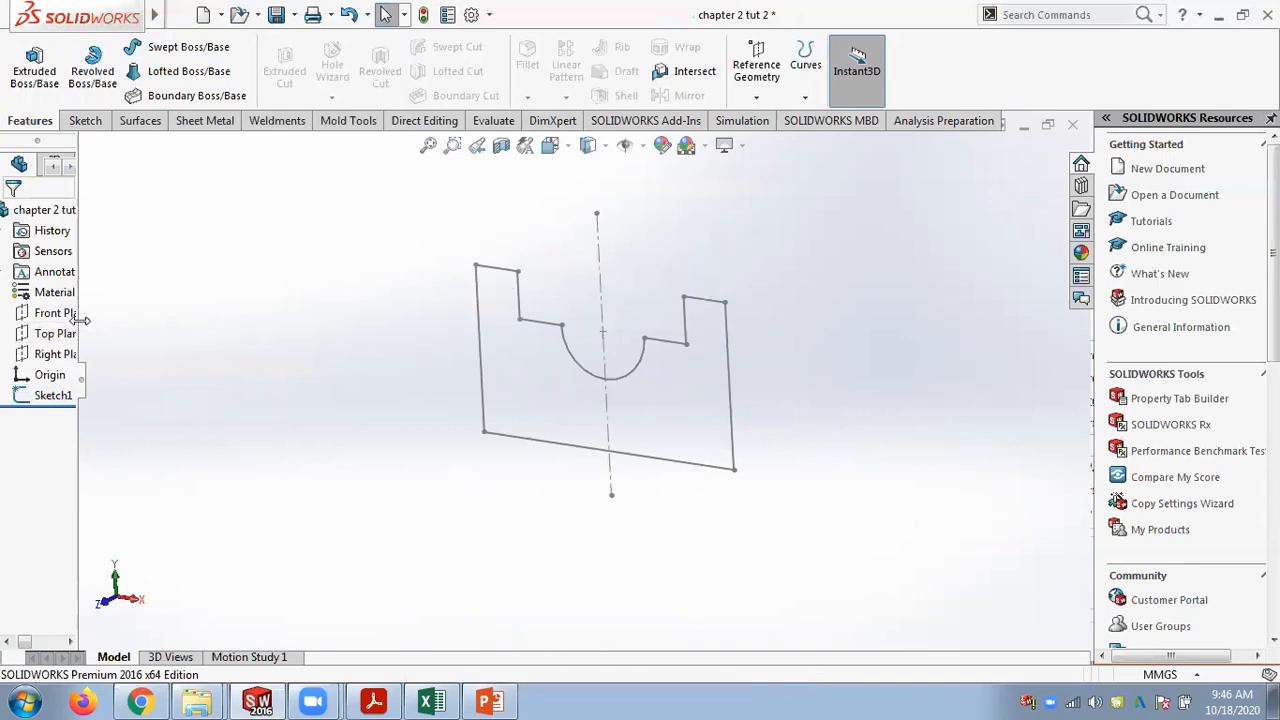
drag(80, 319, 177, 319)
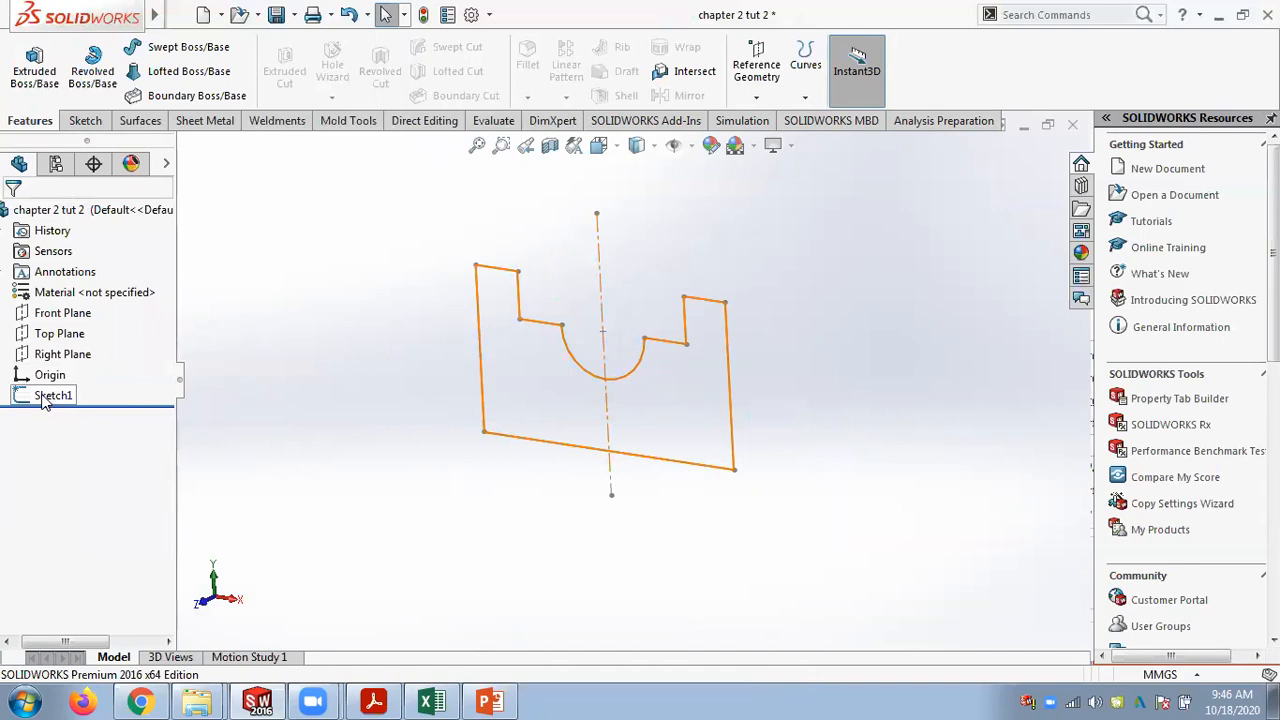
Open Sketch1 for editing from the feature tree and exit it again.
right_click(43, 398)
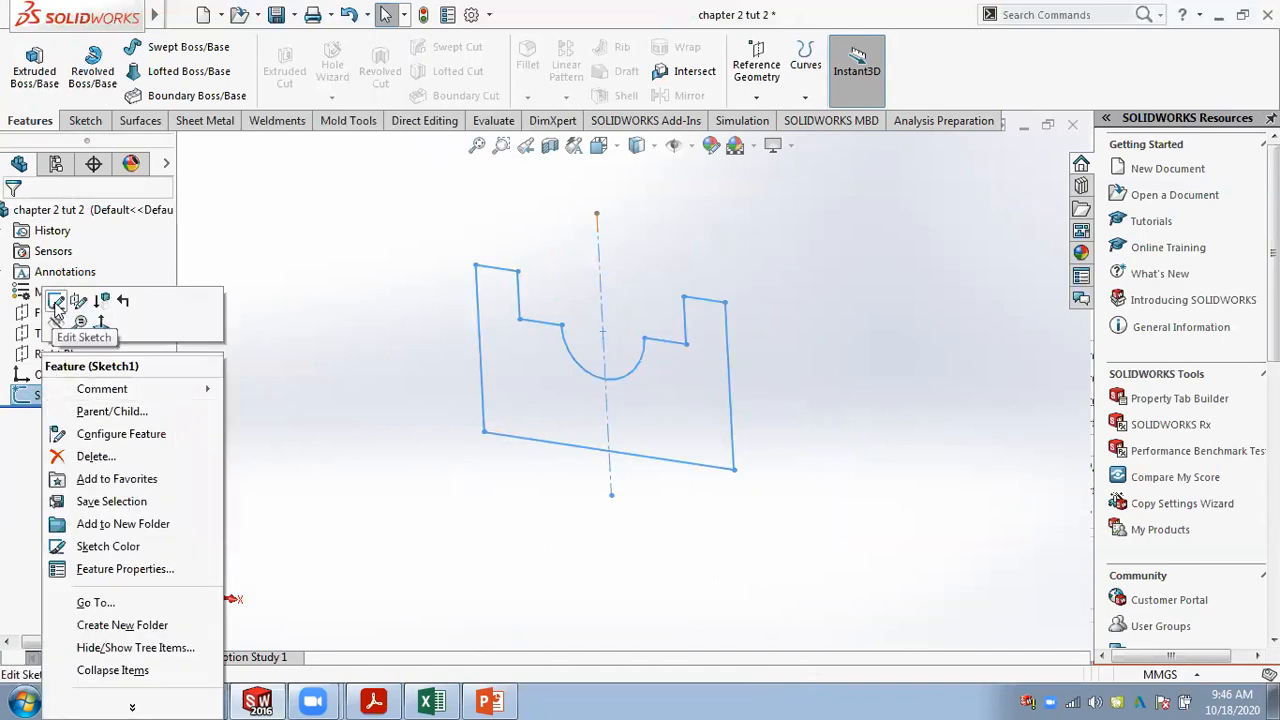
click(429, 309)
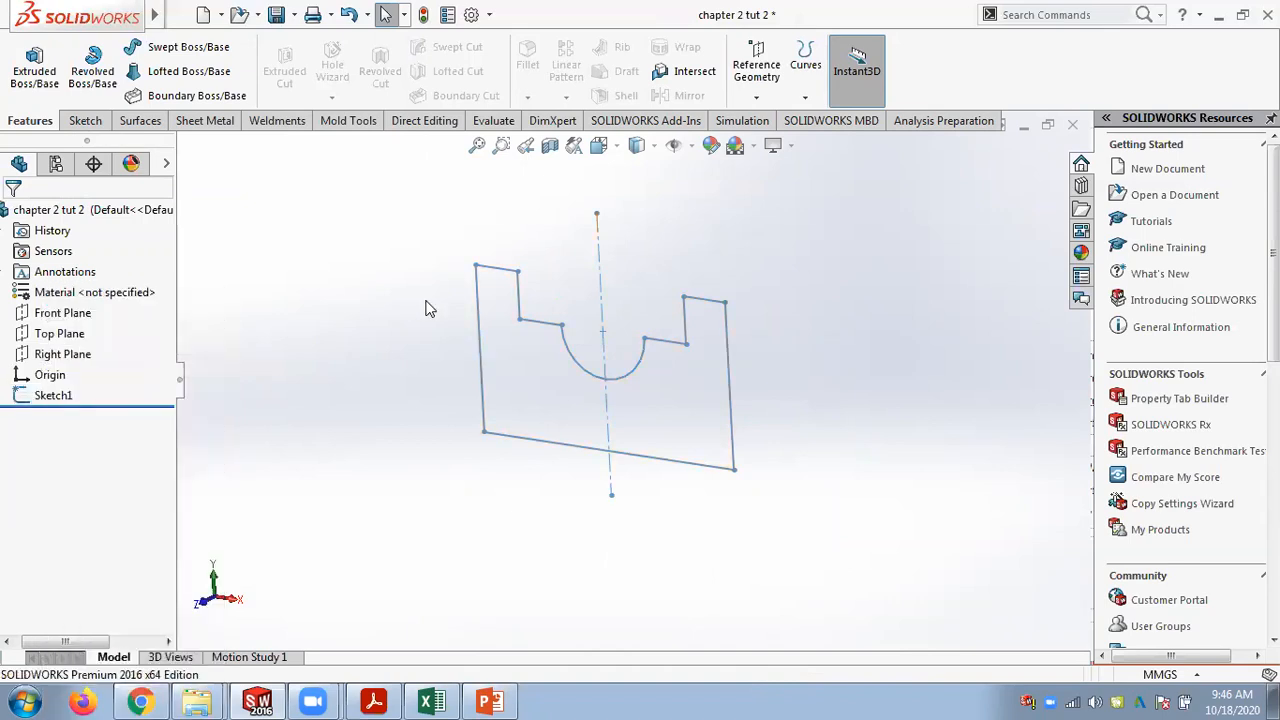
click(61, 396)
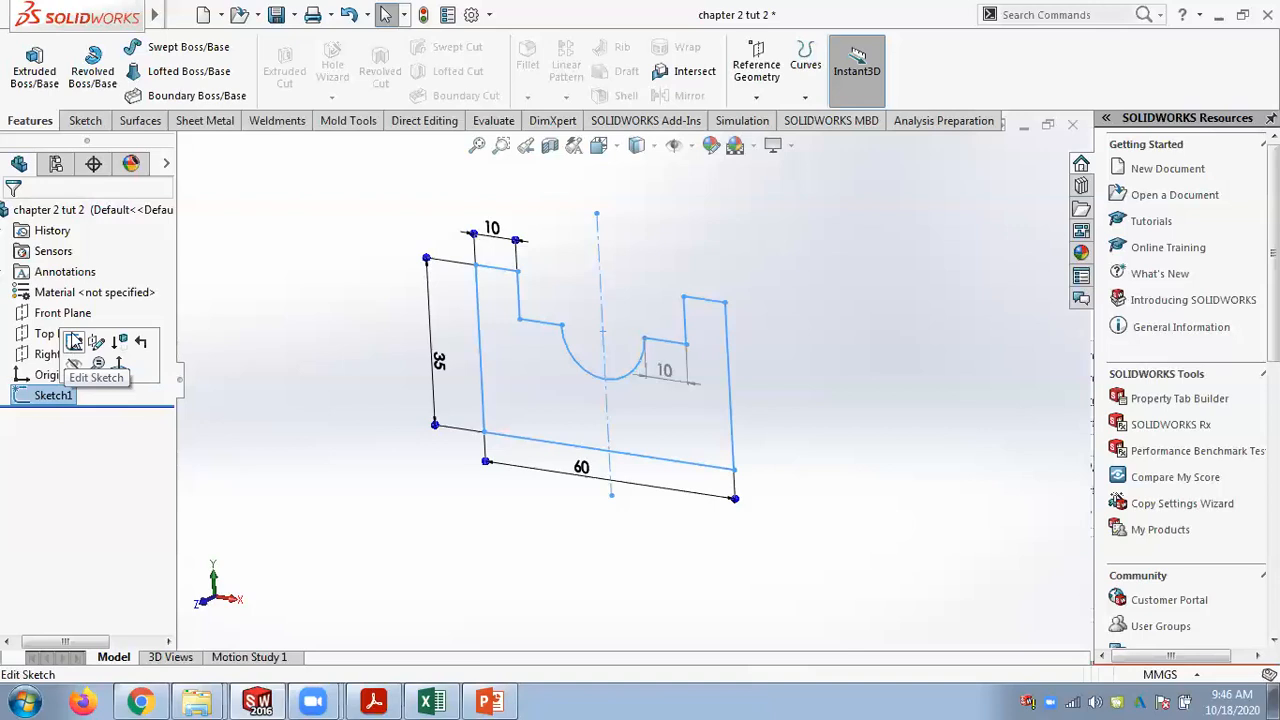
right_click(38, 398)
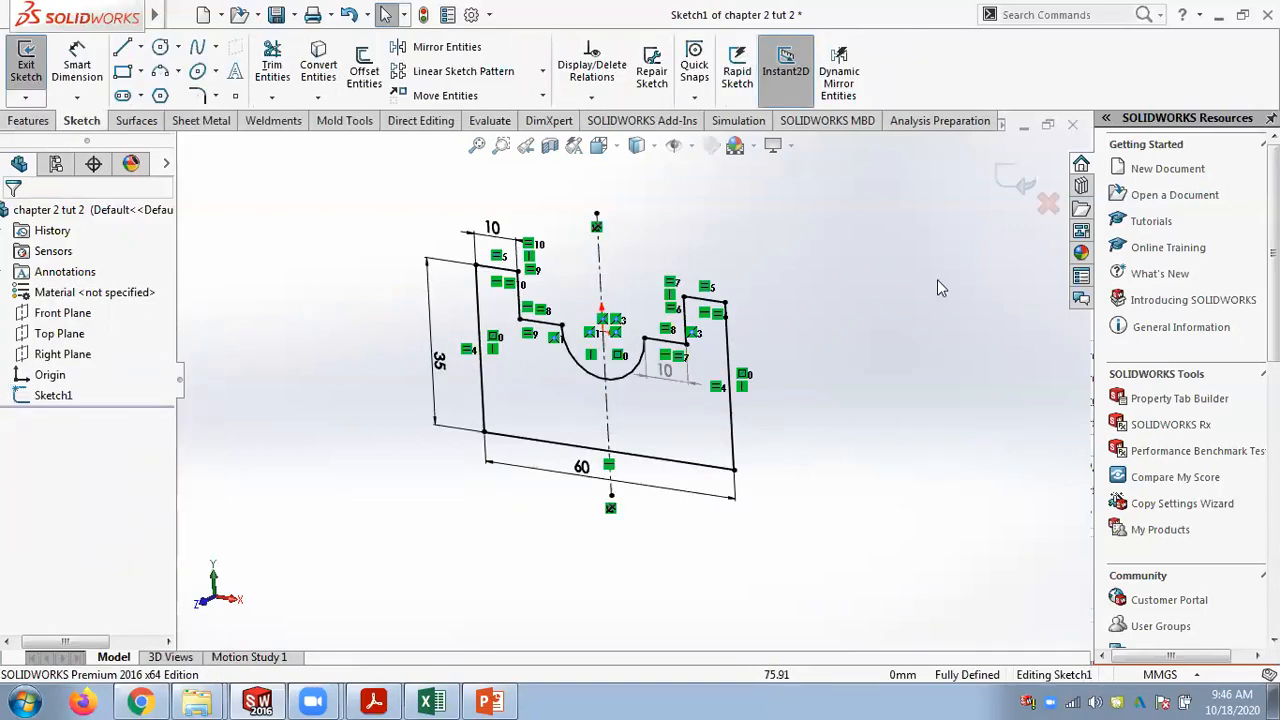
click(1024, 190)
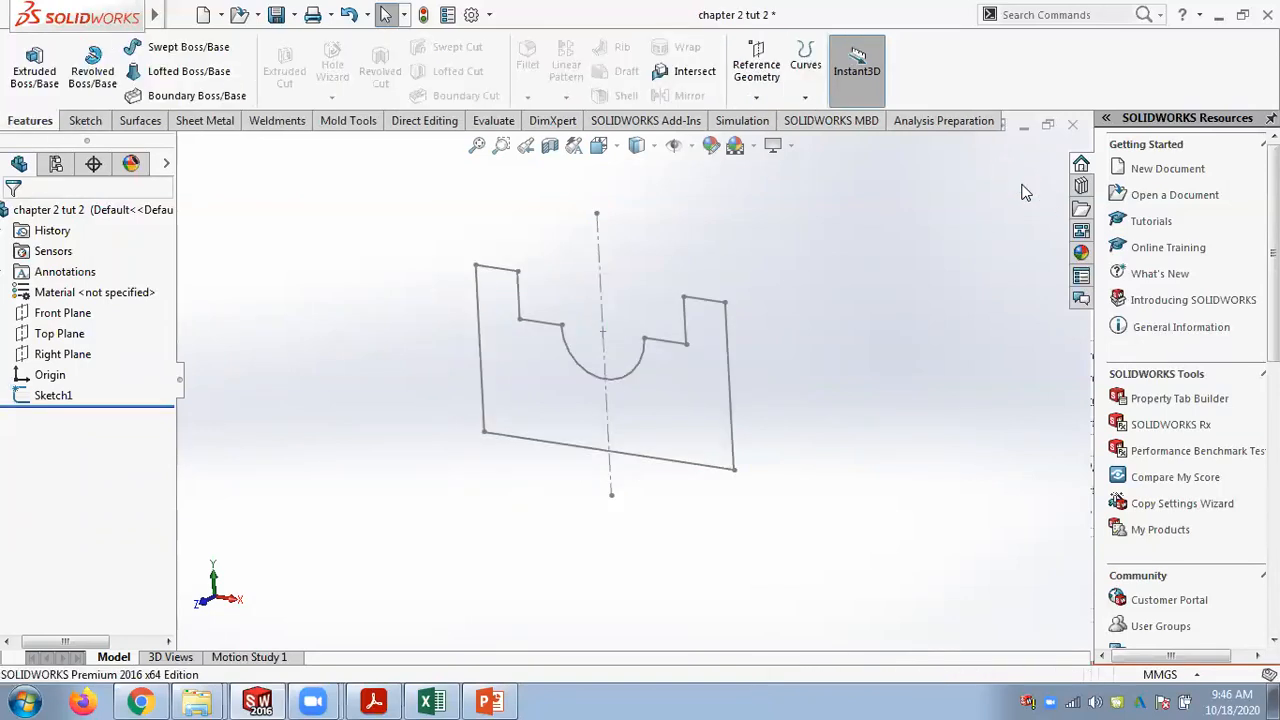
Reopen Sketch1 for editing and try to start an Extruded Boss/Base from it.
right_click(53, 396)
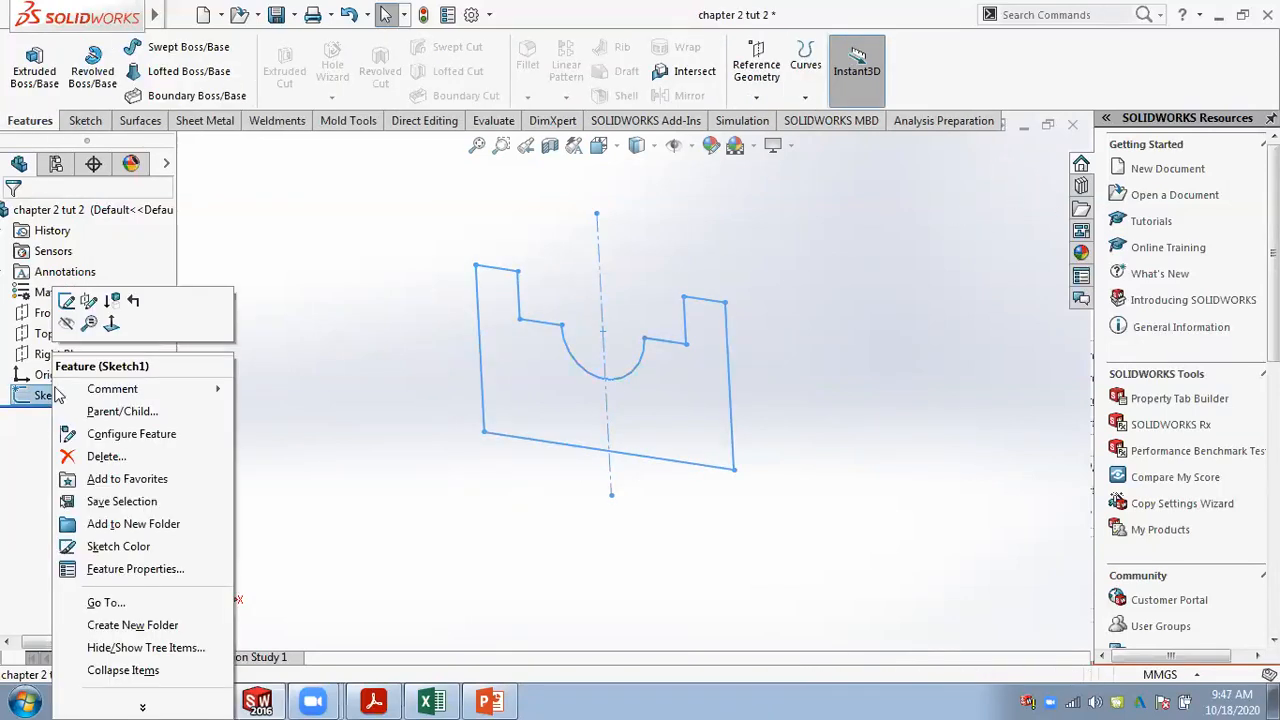
click(67, 303)
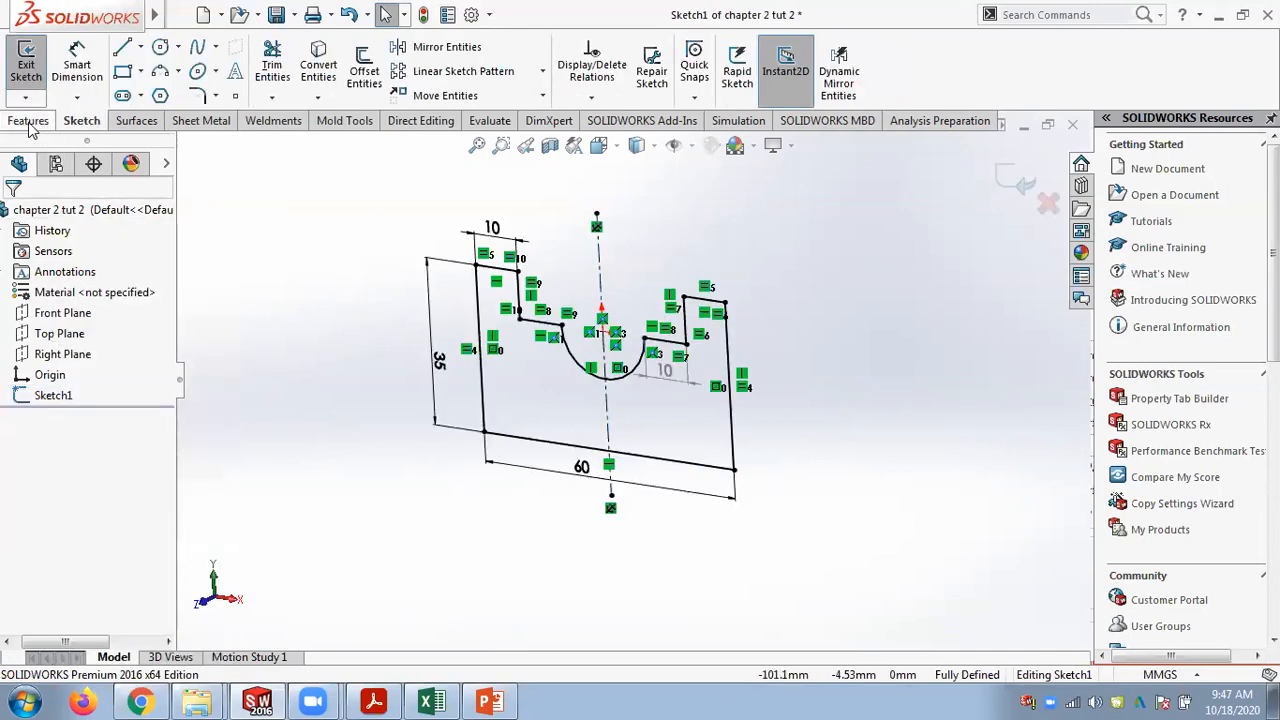
click(28, 68)
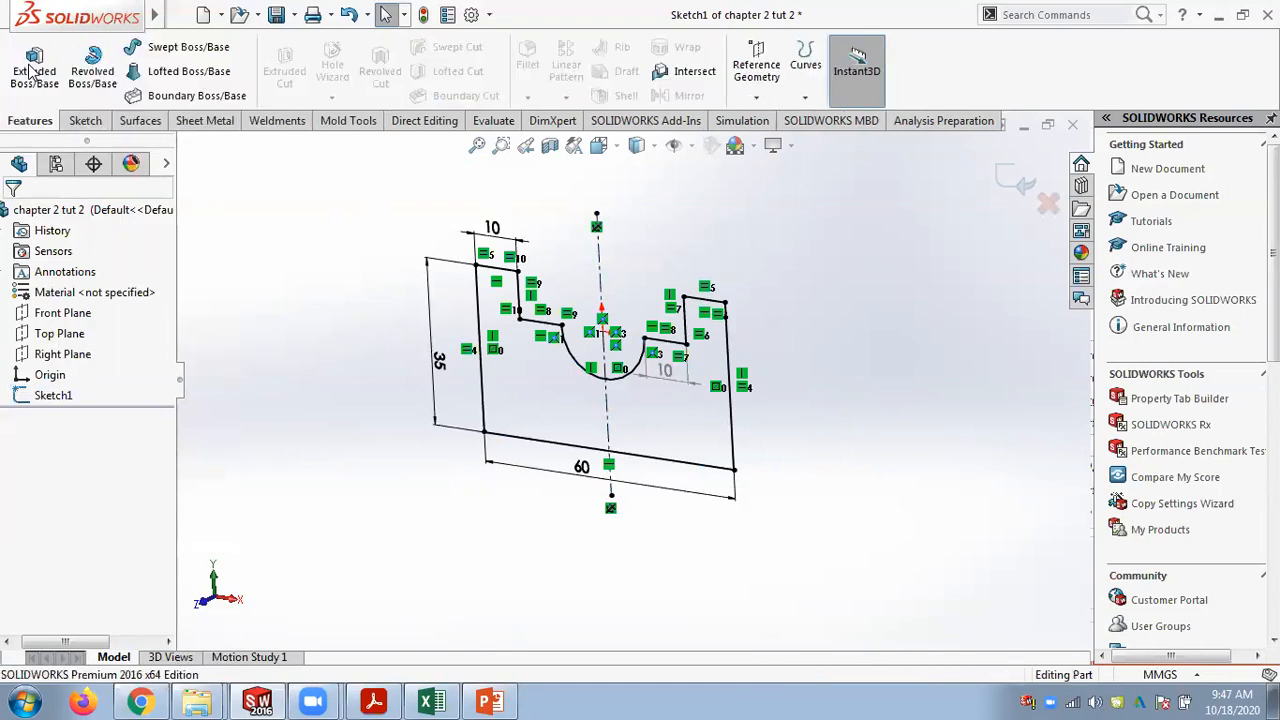
Edit Sketch1 once more and start an Extruded Boss/Base from its profile.
right_click(53, 395)
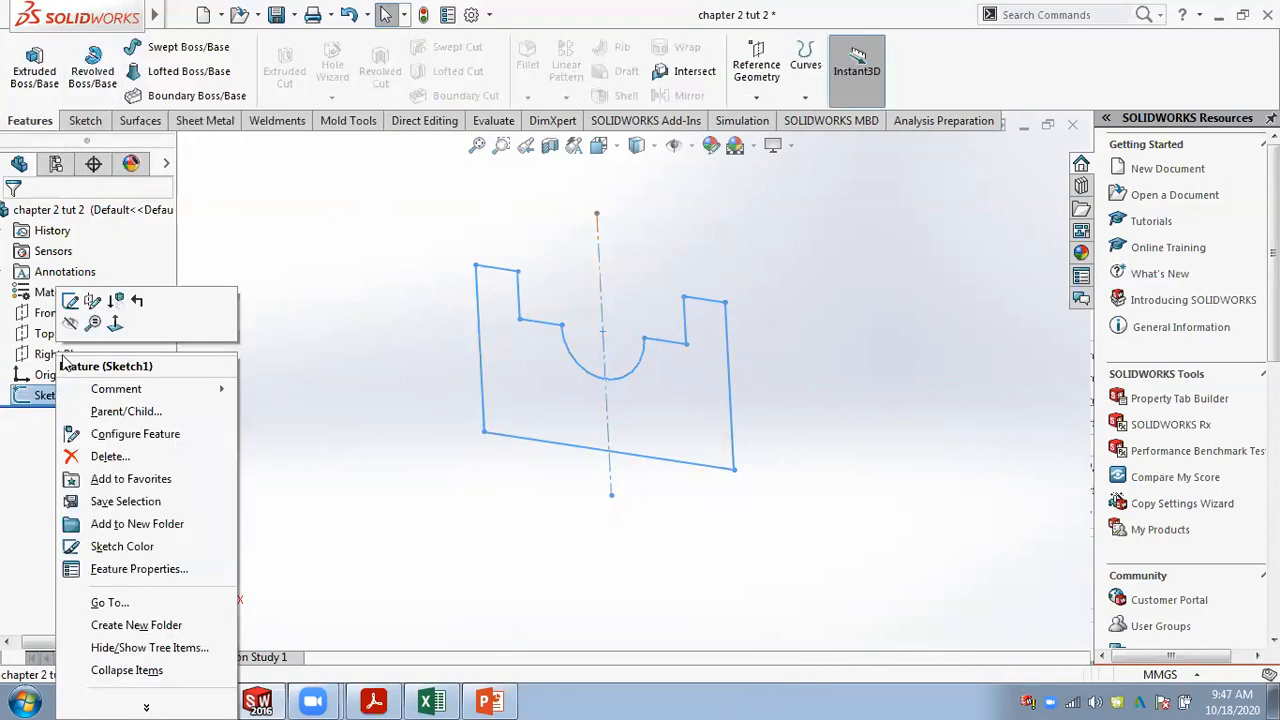
click(70, 301)
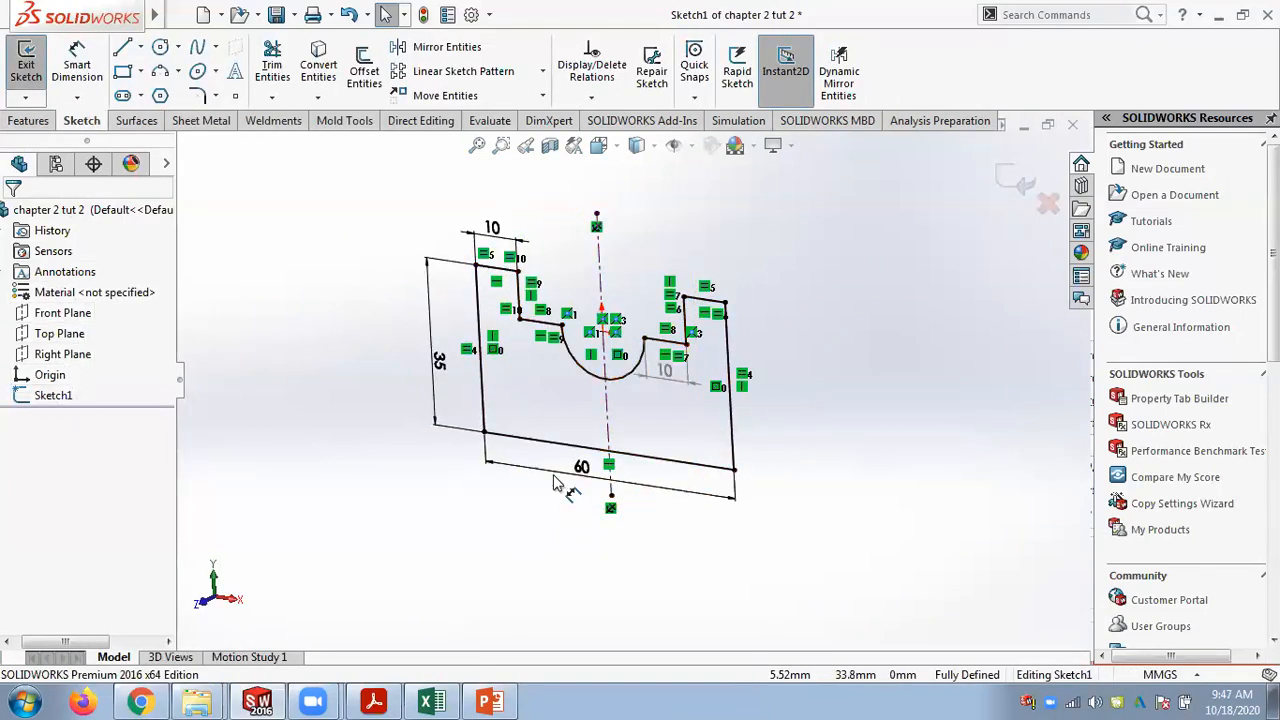
click(28, 120)
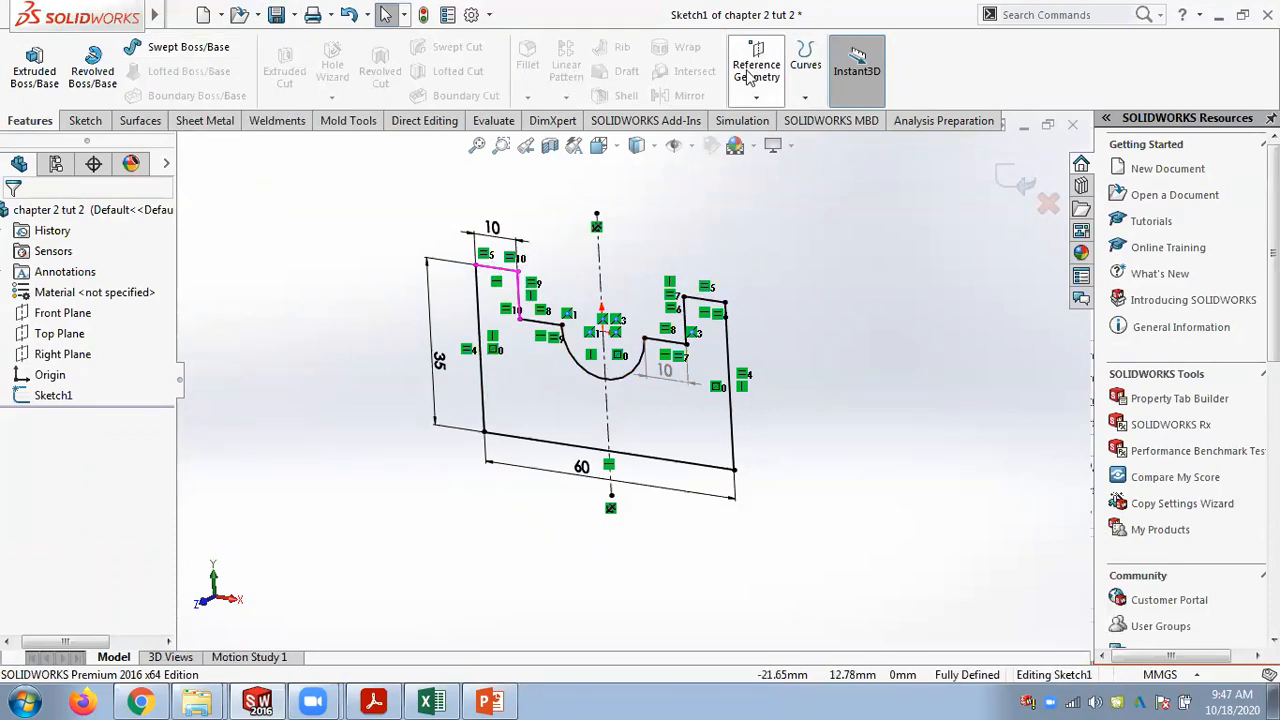
click(17, 60)
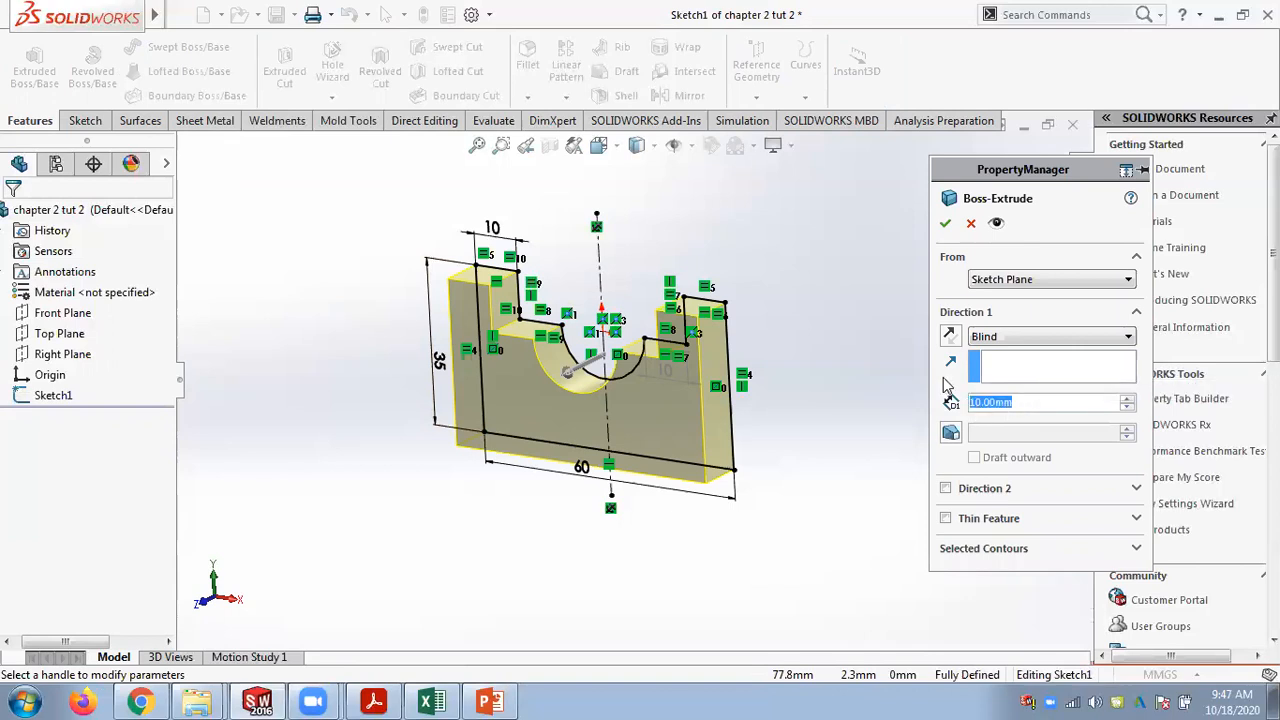
Try extrusion depths of 20 mm and 10 mm, and stretch the preview's depth handle to 27 mm.
text(20)
key(Return)
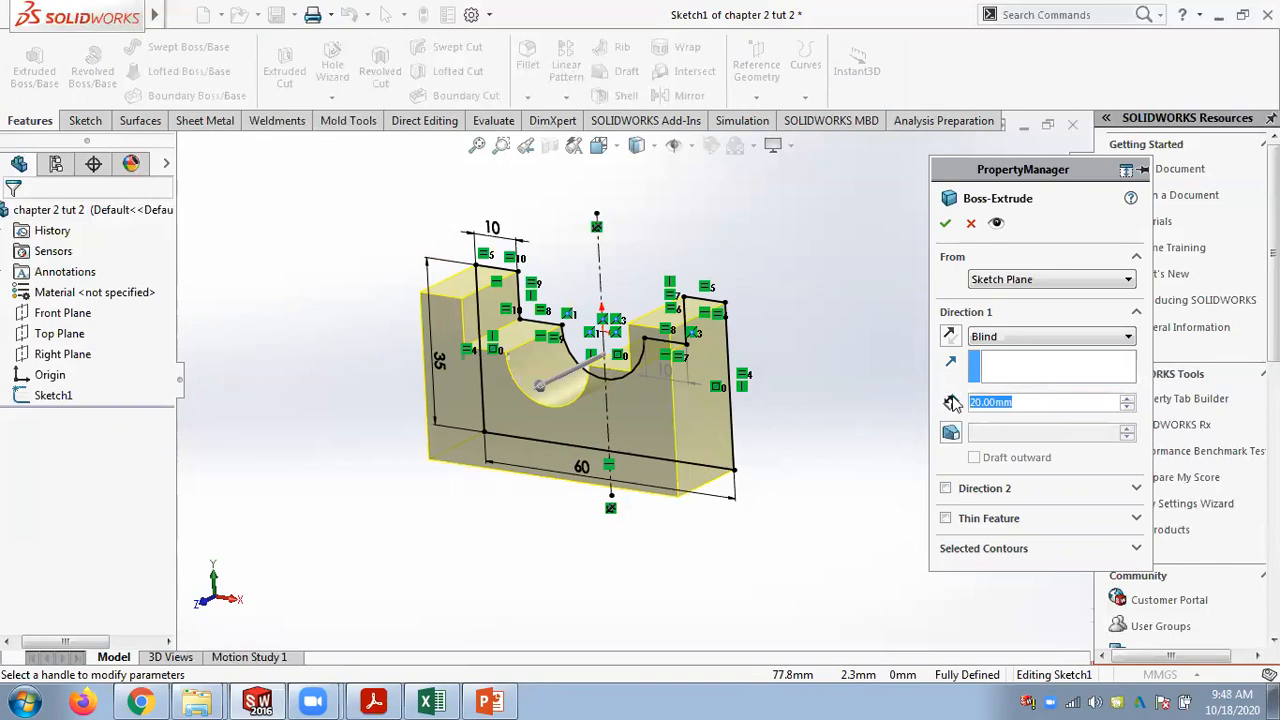
text(5)
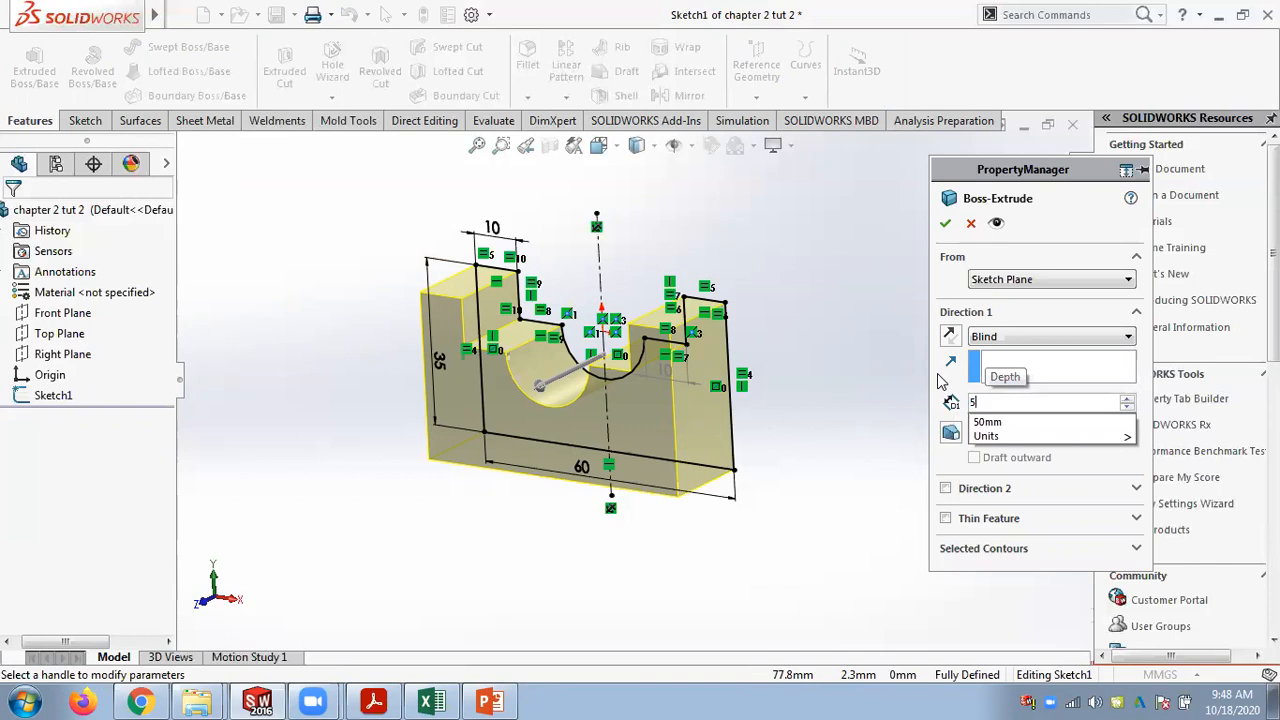
key(Return)
text(10)
key(Return)
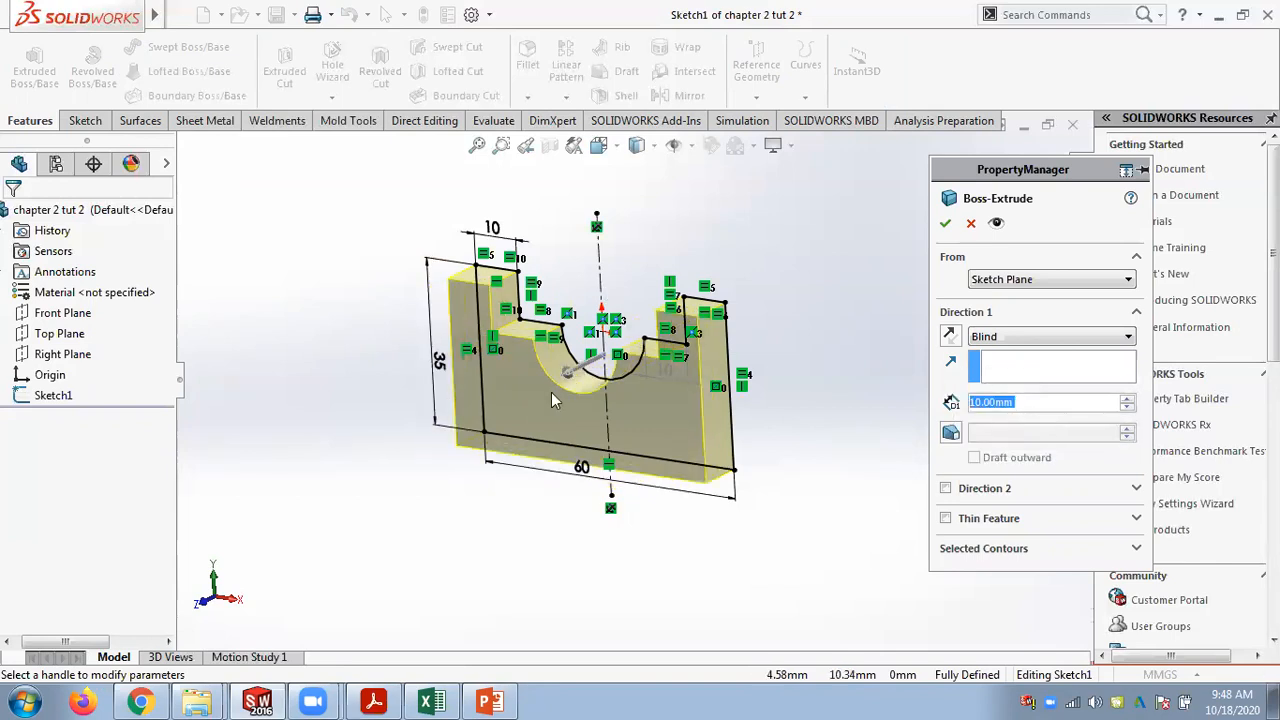
mouse_move(567, 375)
mouse_down()
mouse_move(406, 487)
mouse_move(545, 418)
mouse_move(590, 368)
mouse_move(705, 333)
mouse_move(722, 340)
mouse_move(520, 395)
mouse_up()
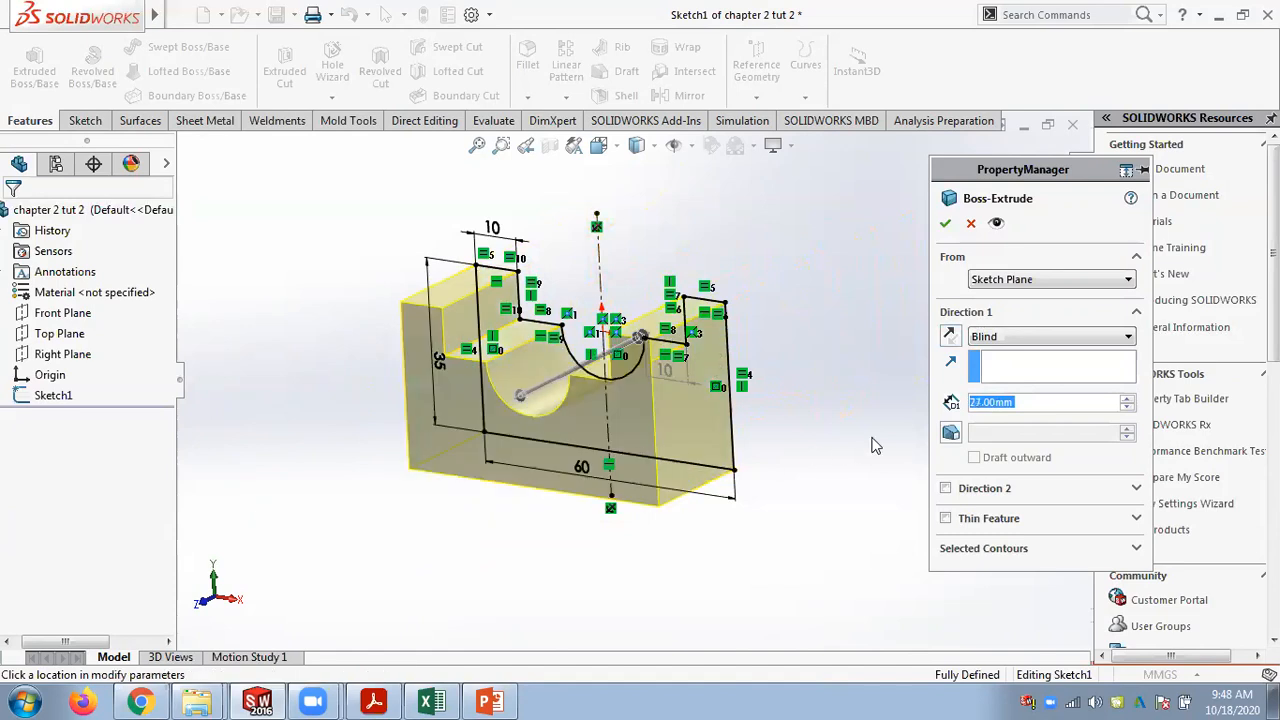
Flip the extrusion direction and back, and review the end and start condition options, keeping Blind from the Sketch Plane.
click(951, 337)
click(951, 337)
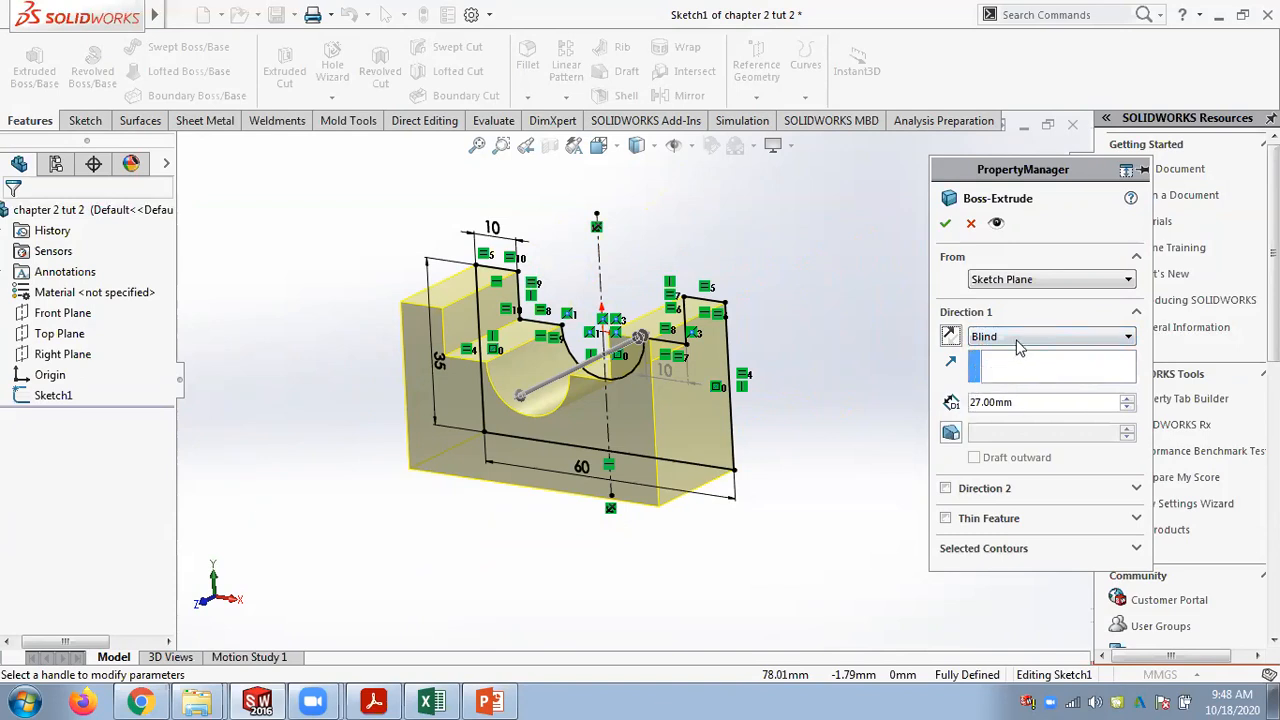
click(1018, 343)
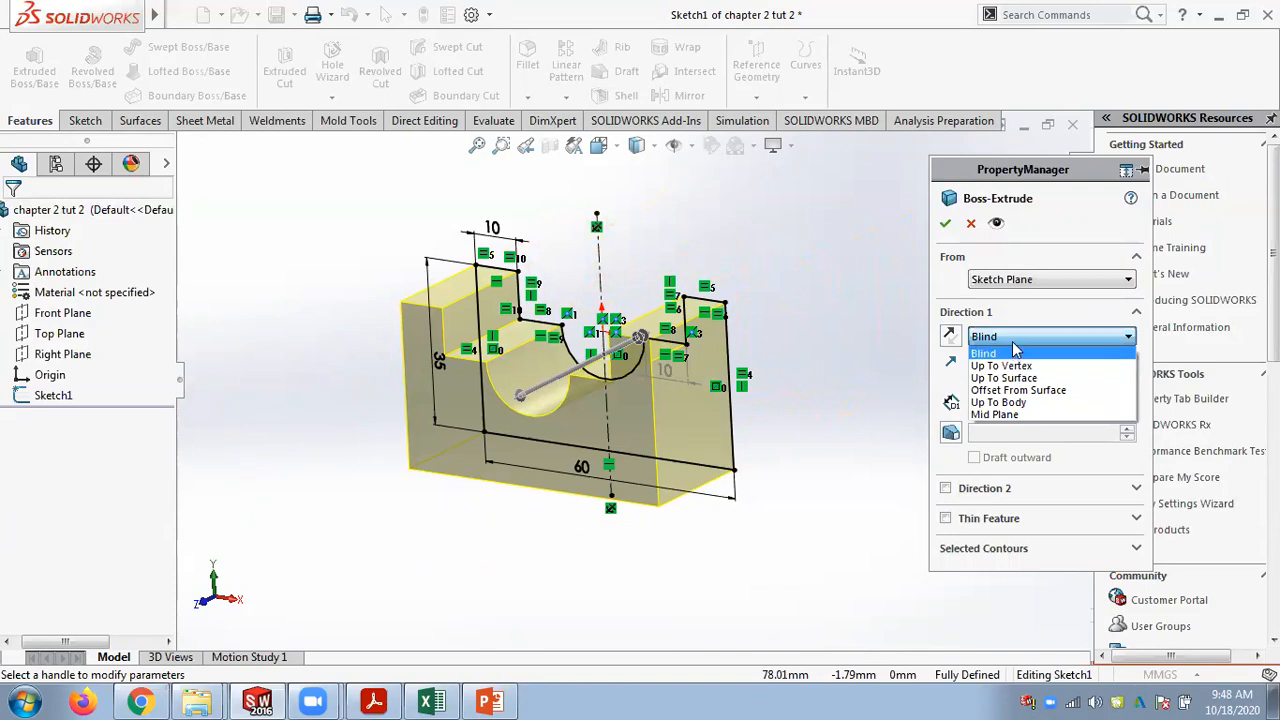
click(1028, 316)
click(1022, 280)
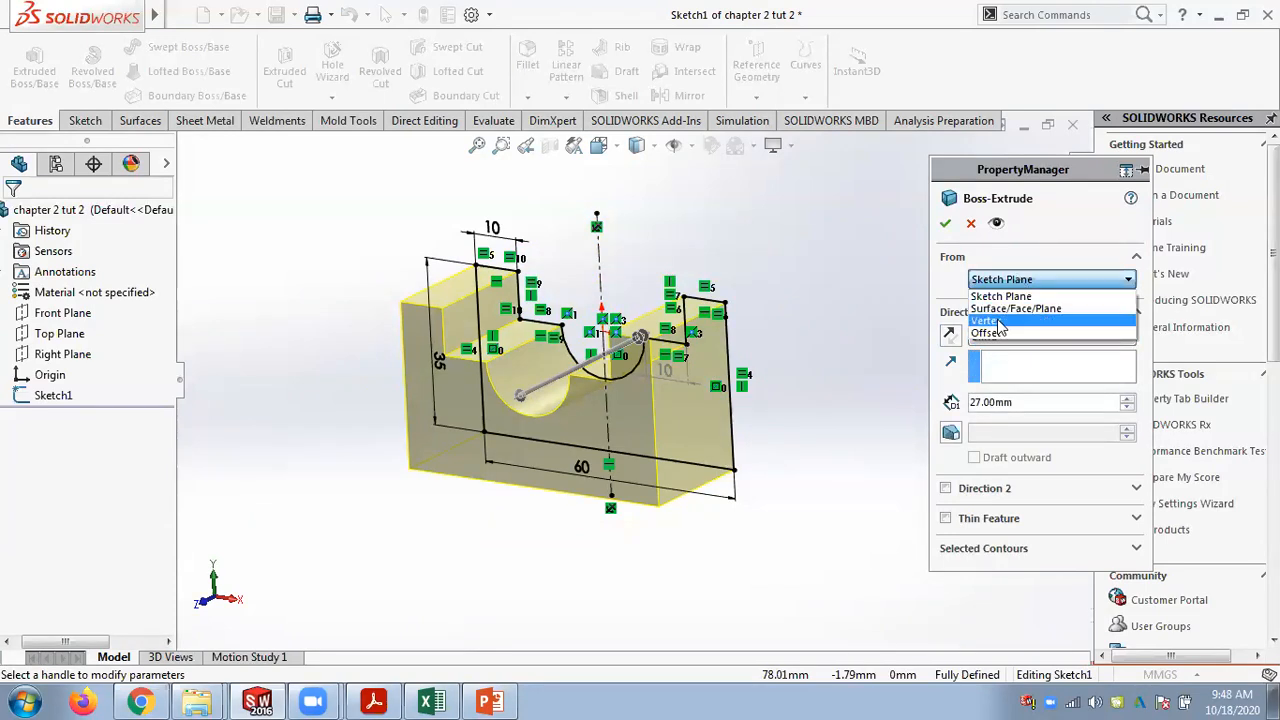
click(1000, 296)
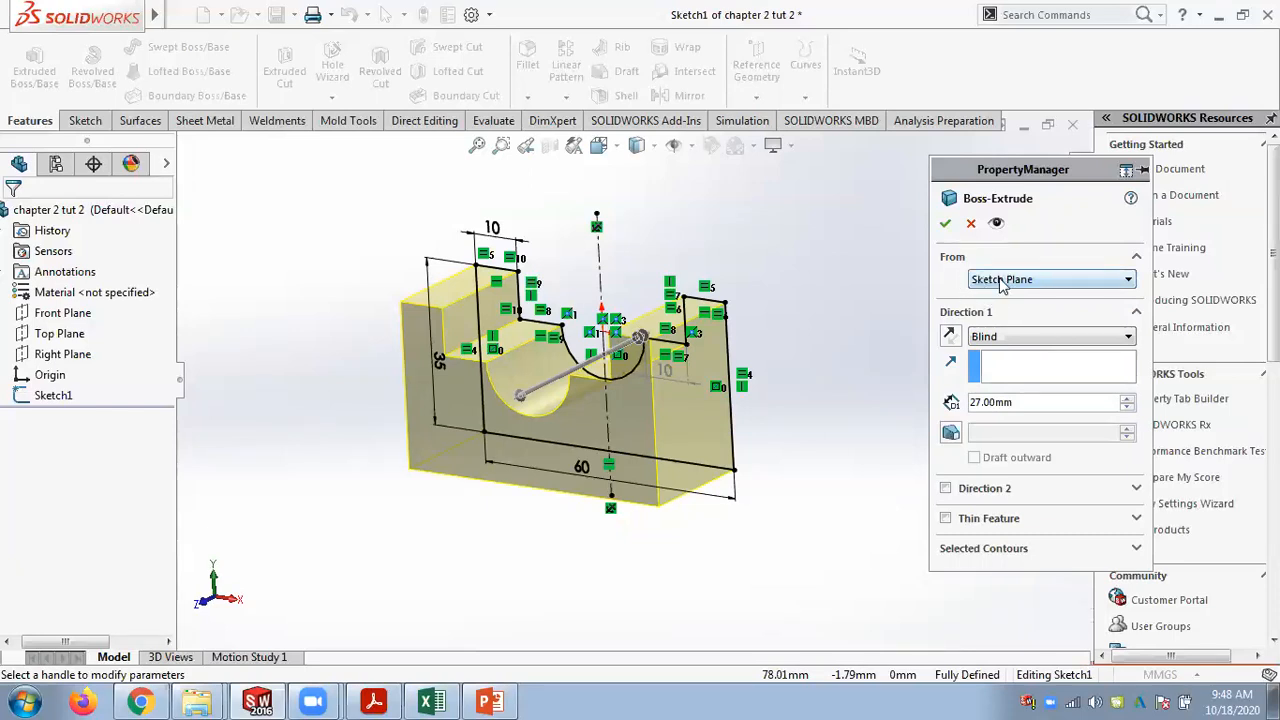
Set the blind extrusion depth to 20 mm, accept the Boss-Extrude, and inspect the solid from another angle.
drag(1030, 401, 942, 392)
text(20)
key(Return)
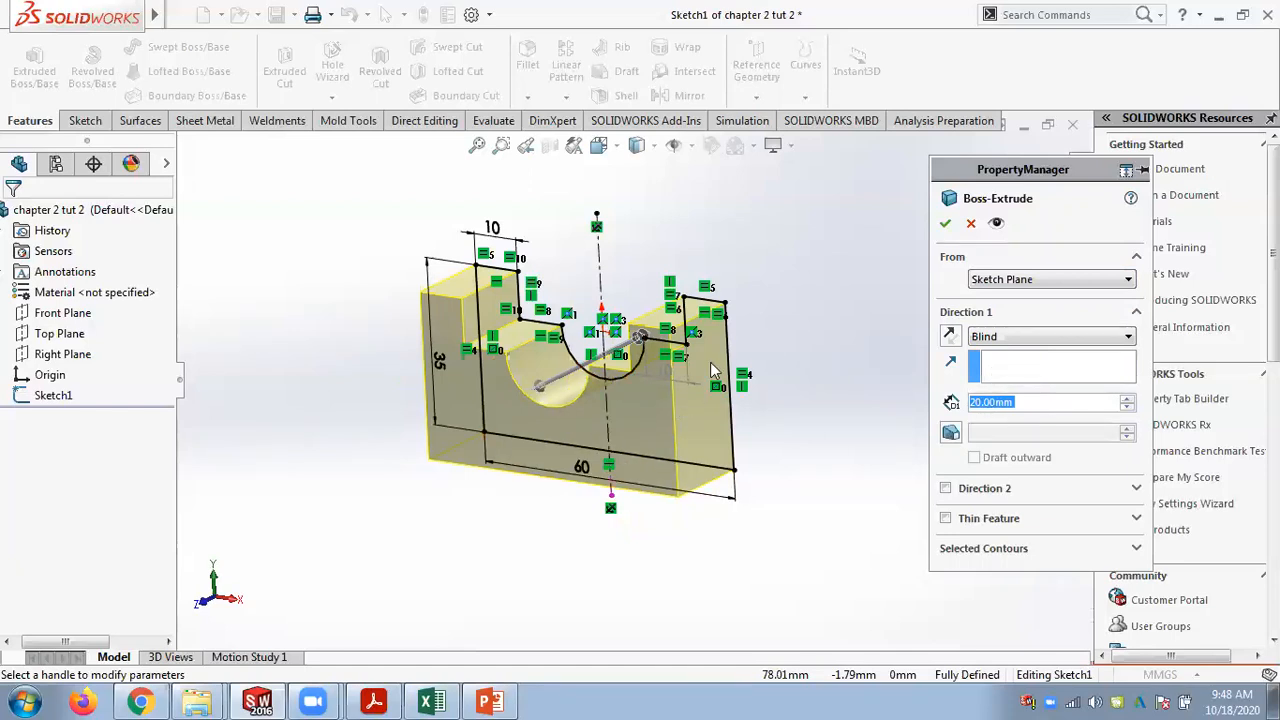
click(954, 228)
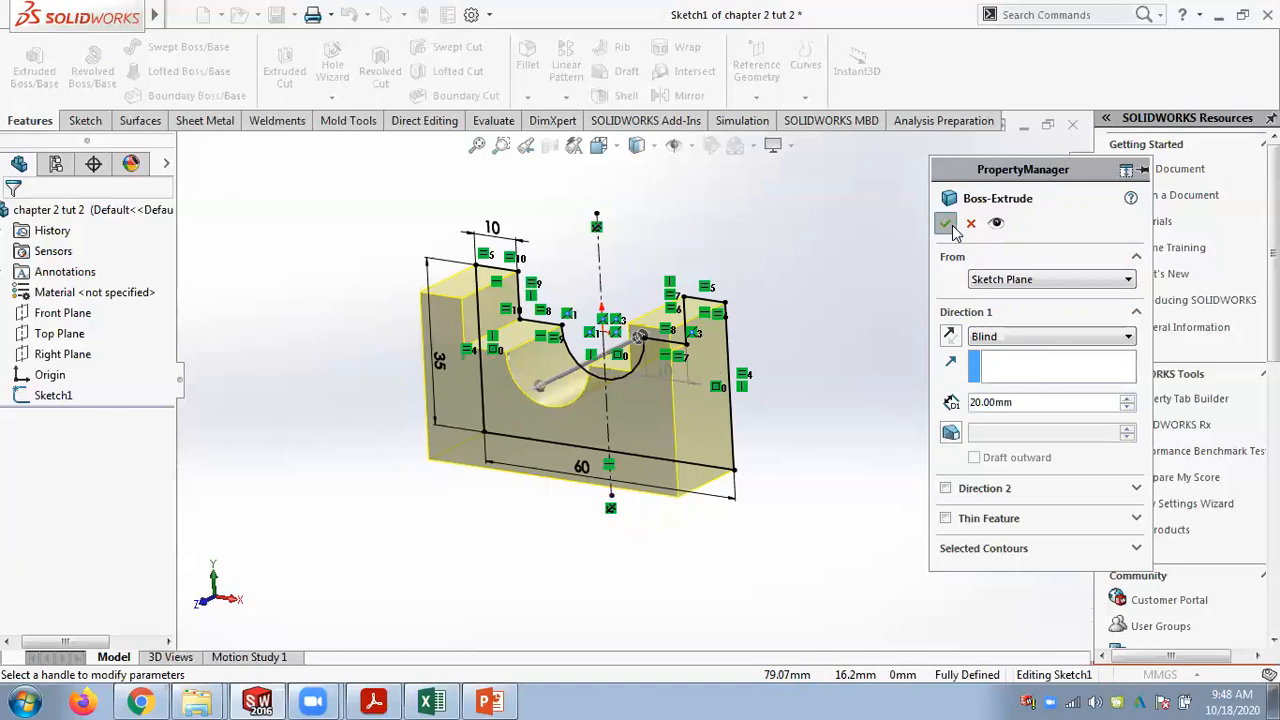
click(780, 272)
click(632, 370)
middle_drag(761, 297, 690, 390)
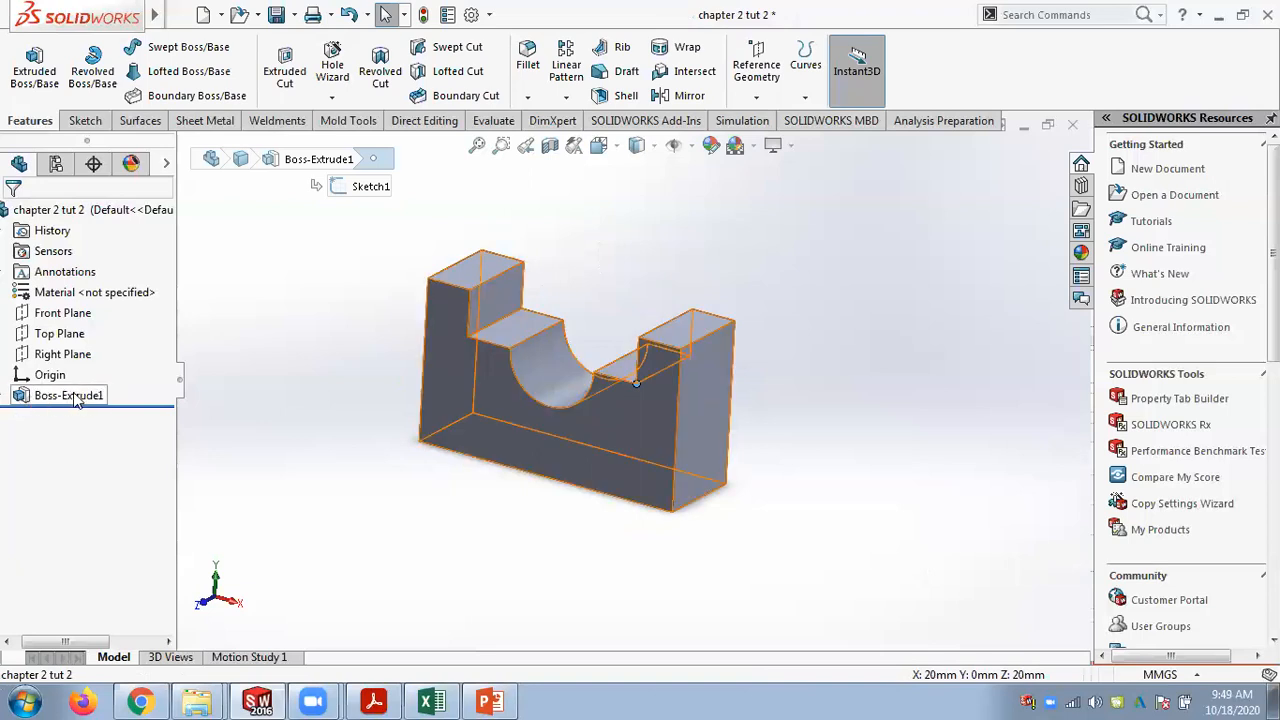
Open Sketch1 under Boss-Extrude1 for editing, set the overall base width to 70 mm, and rebuild the solid.
click(10, 397)
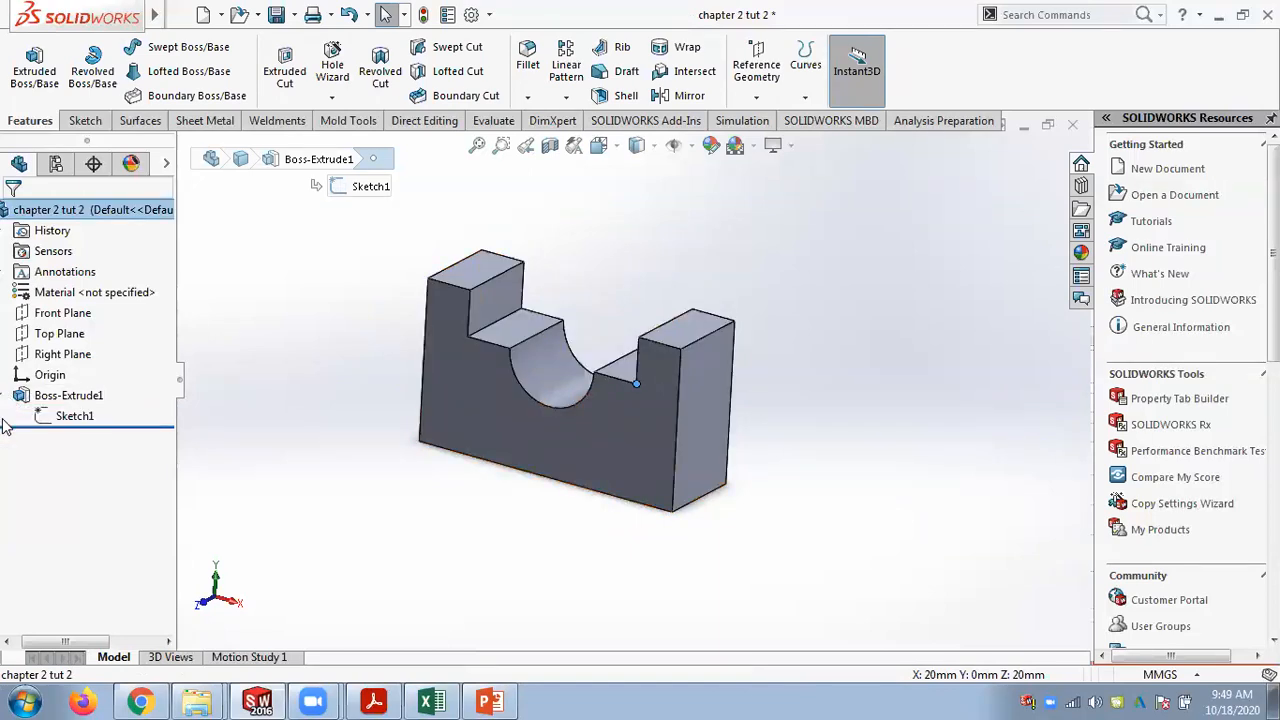
click(75, 418)
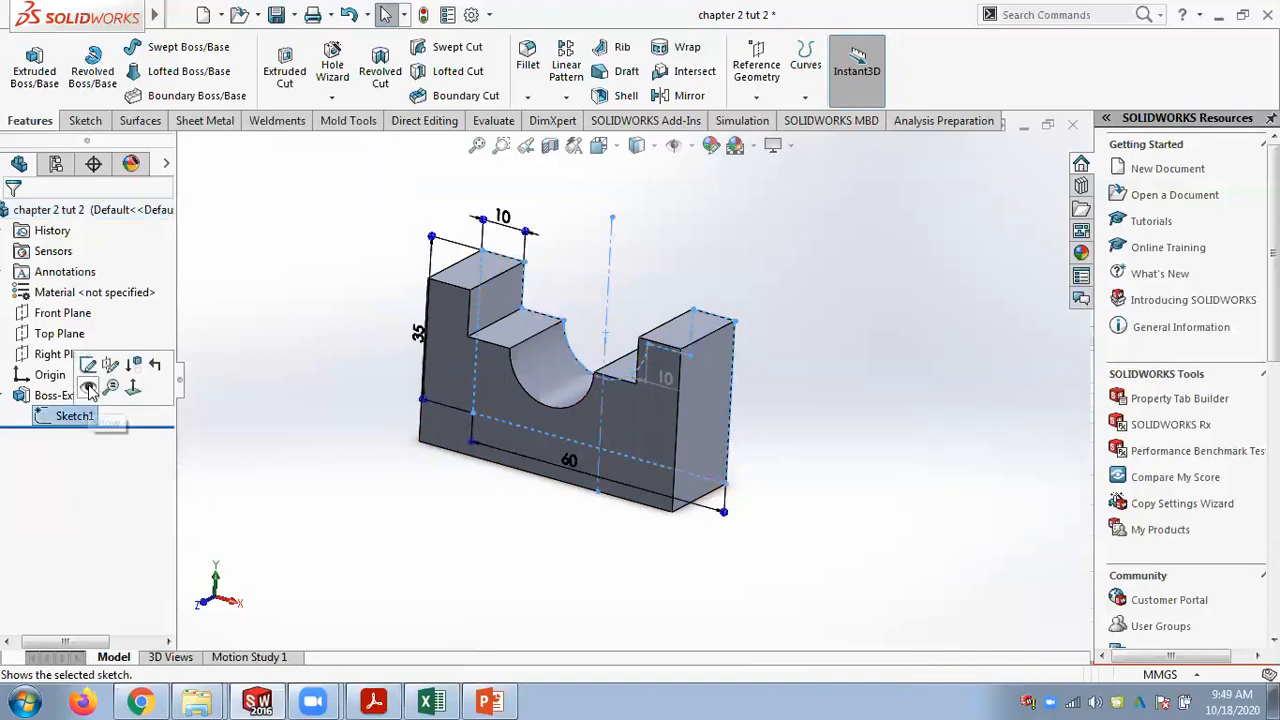
click(87, 367)
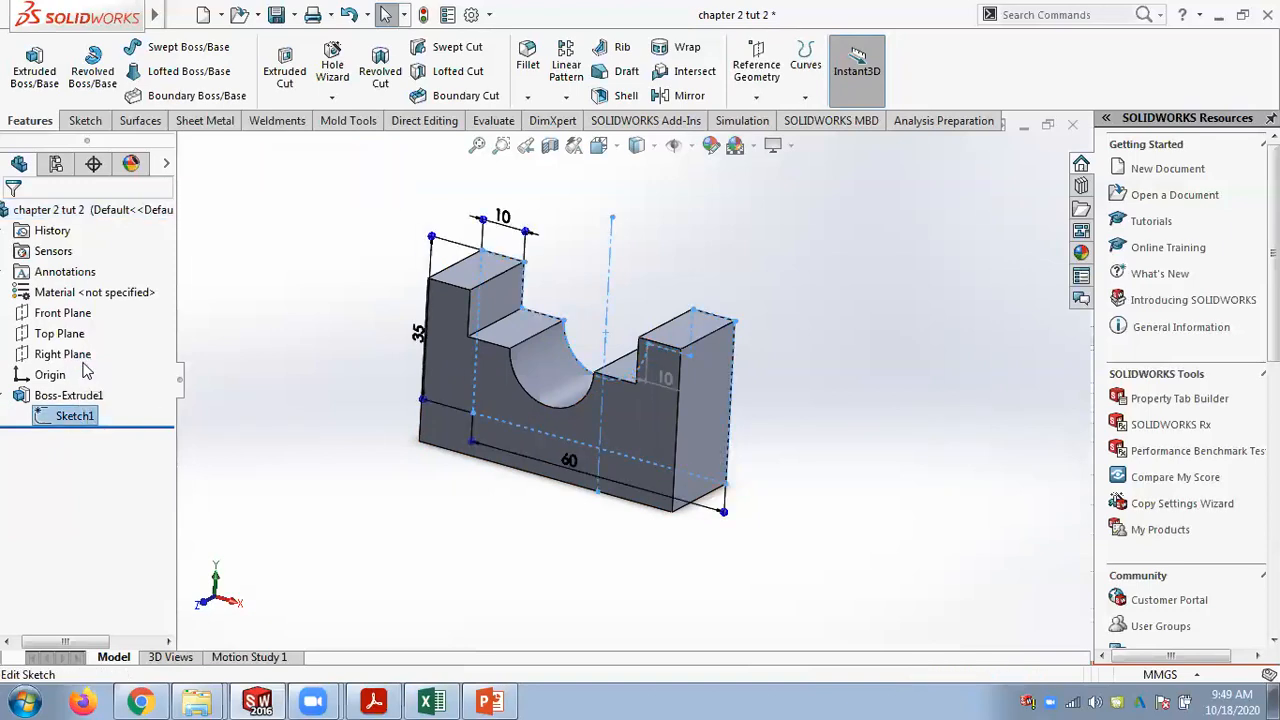
double_click(590, 467)
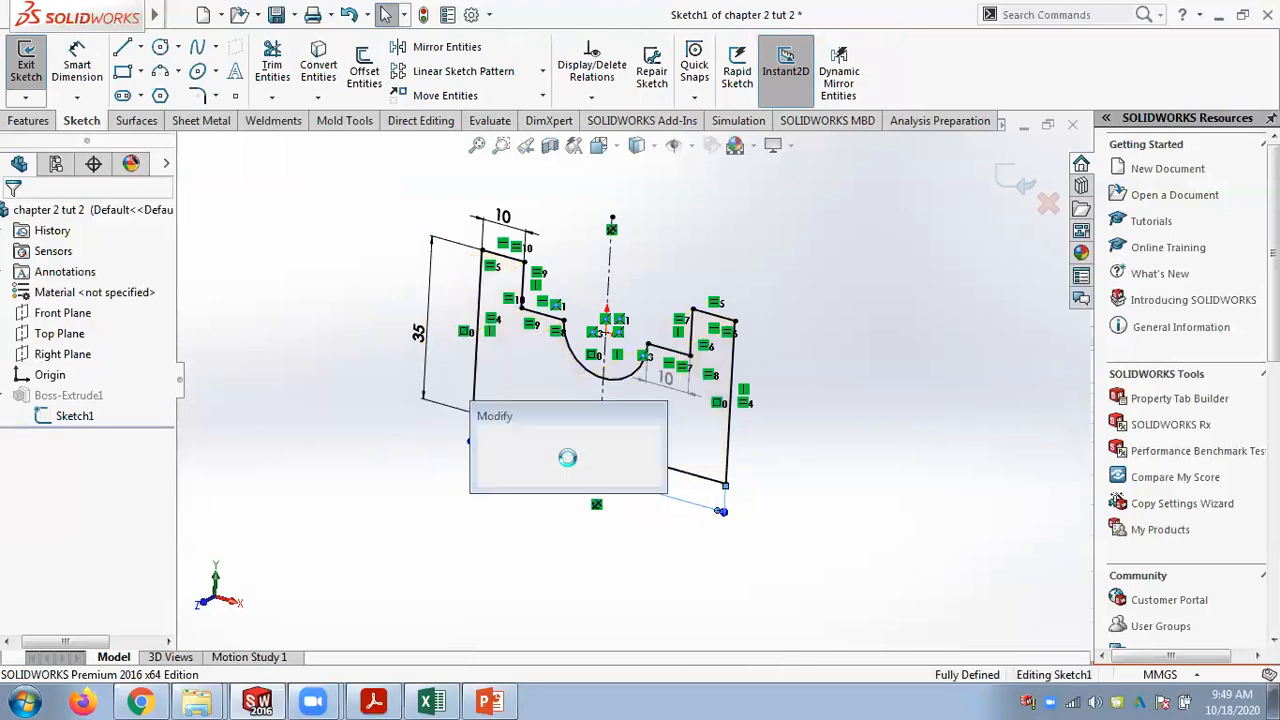
text(70)
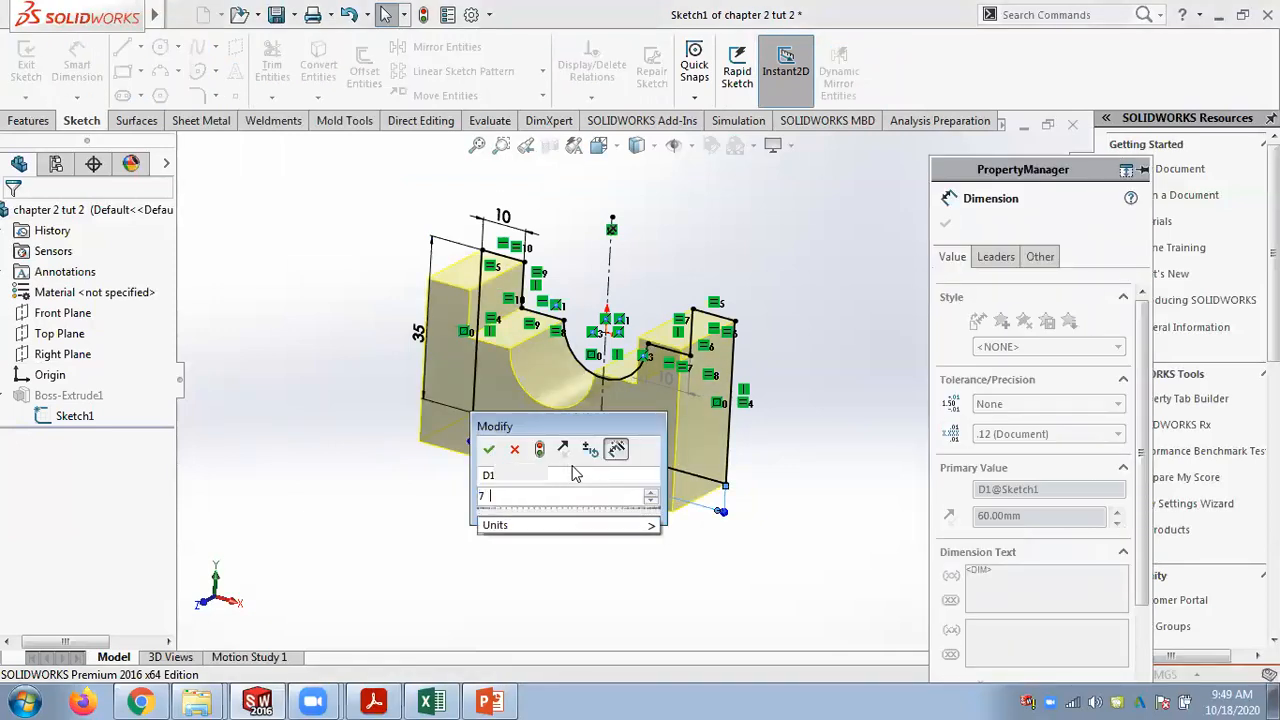
key(Return)
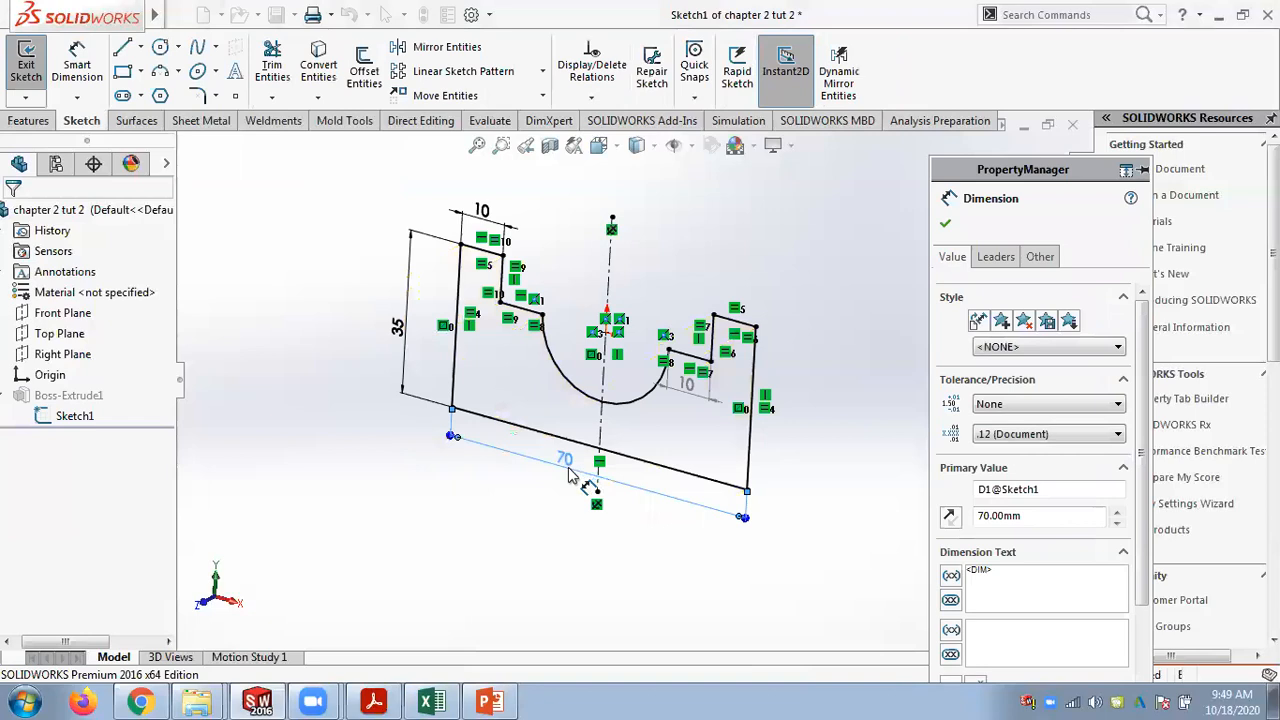
click(945, 223)
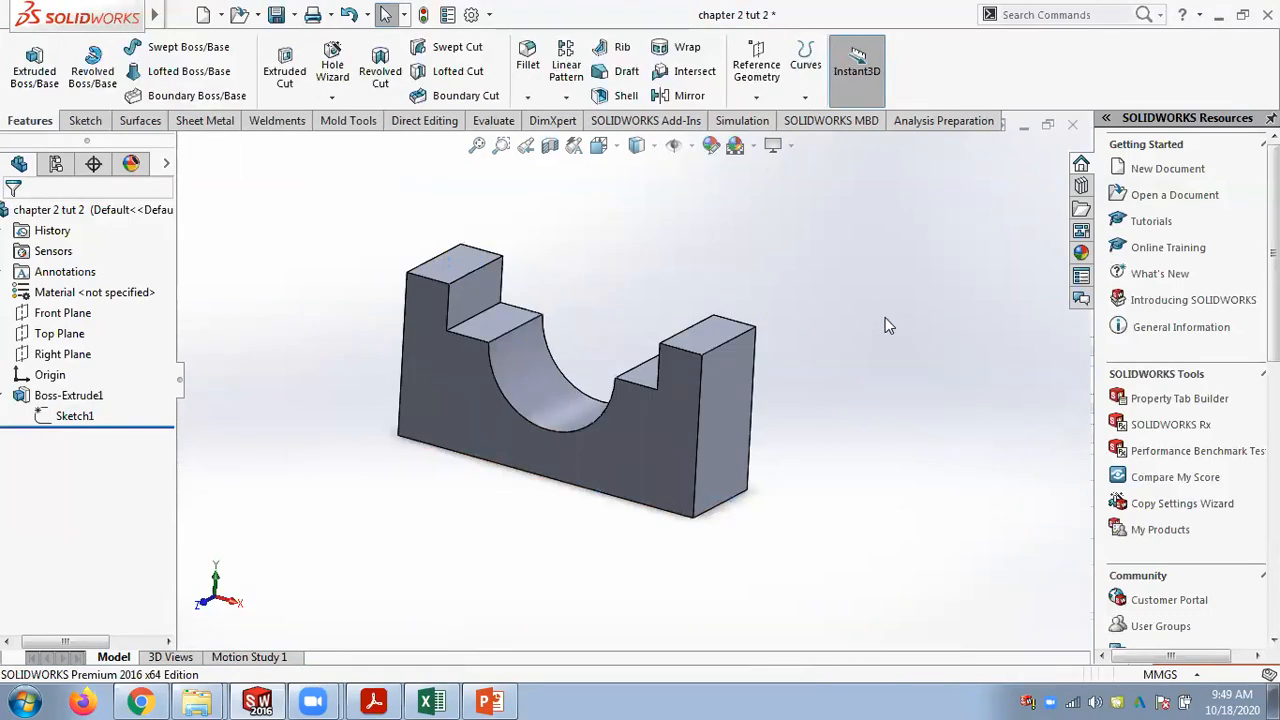
Reopen Sketch1 for editing, set the upper step's width dimension to 20 mm, and inspect the arc at the centre.
click(78, 416)
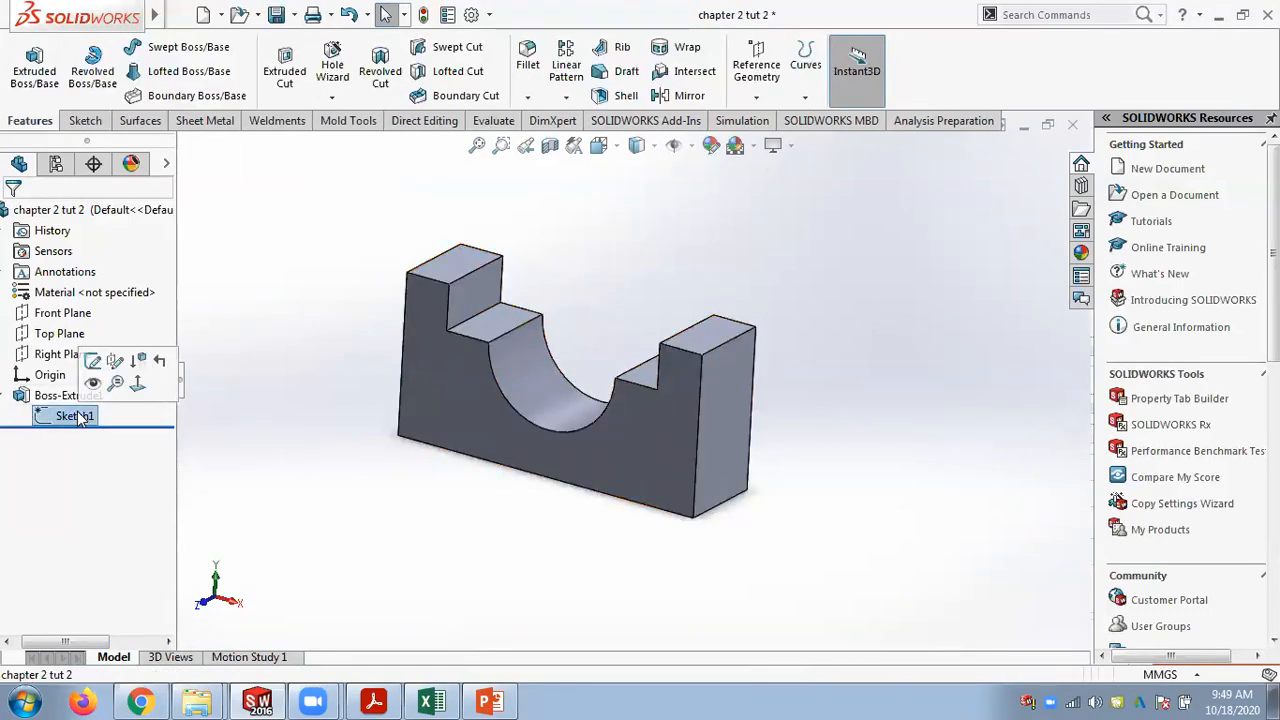
click(92, 361)
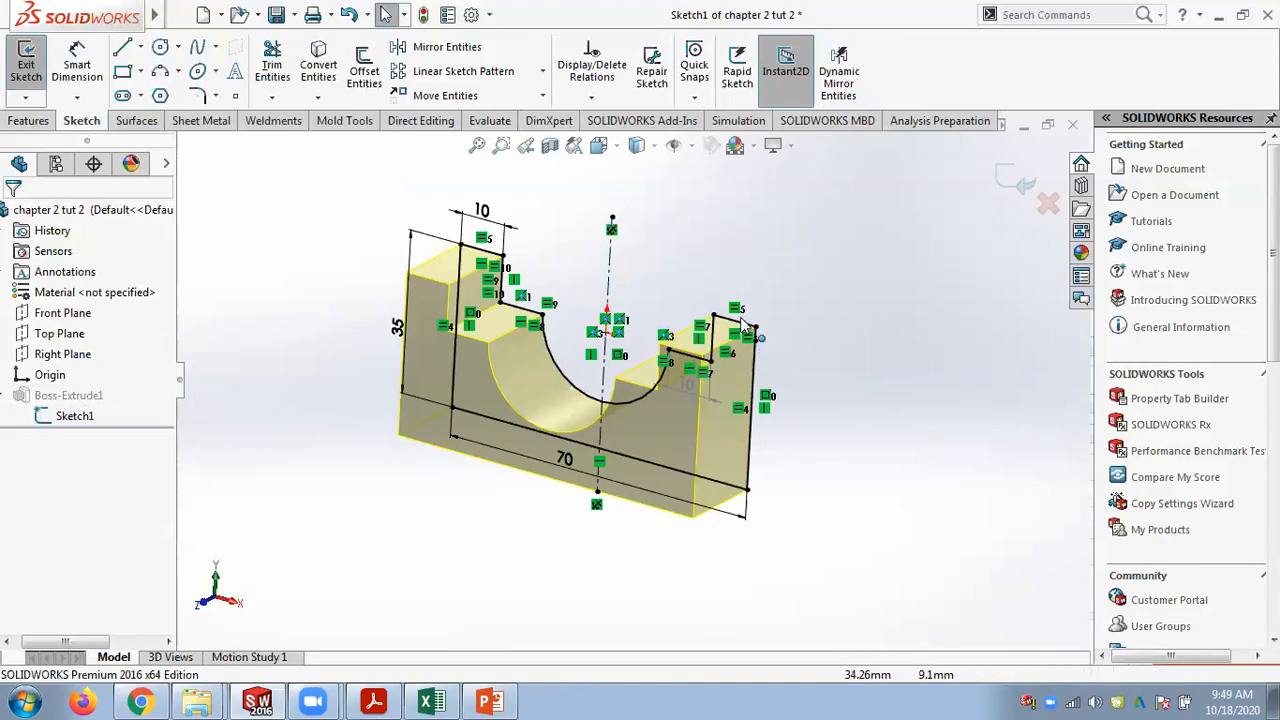
double_click(481, 216)
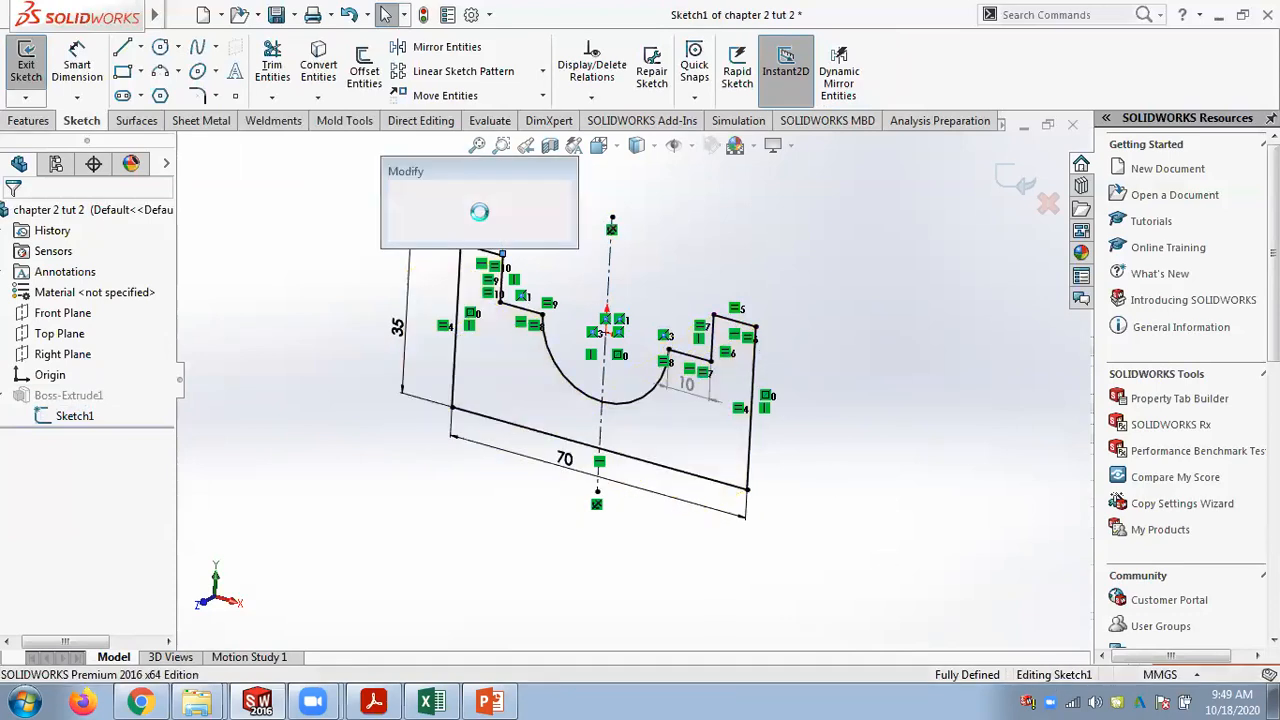
text(20)
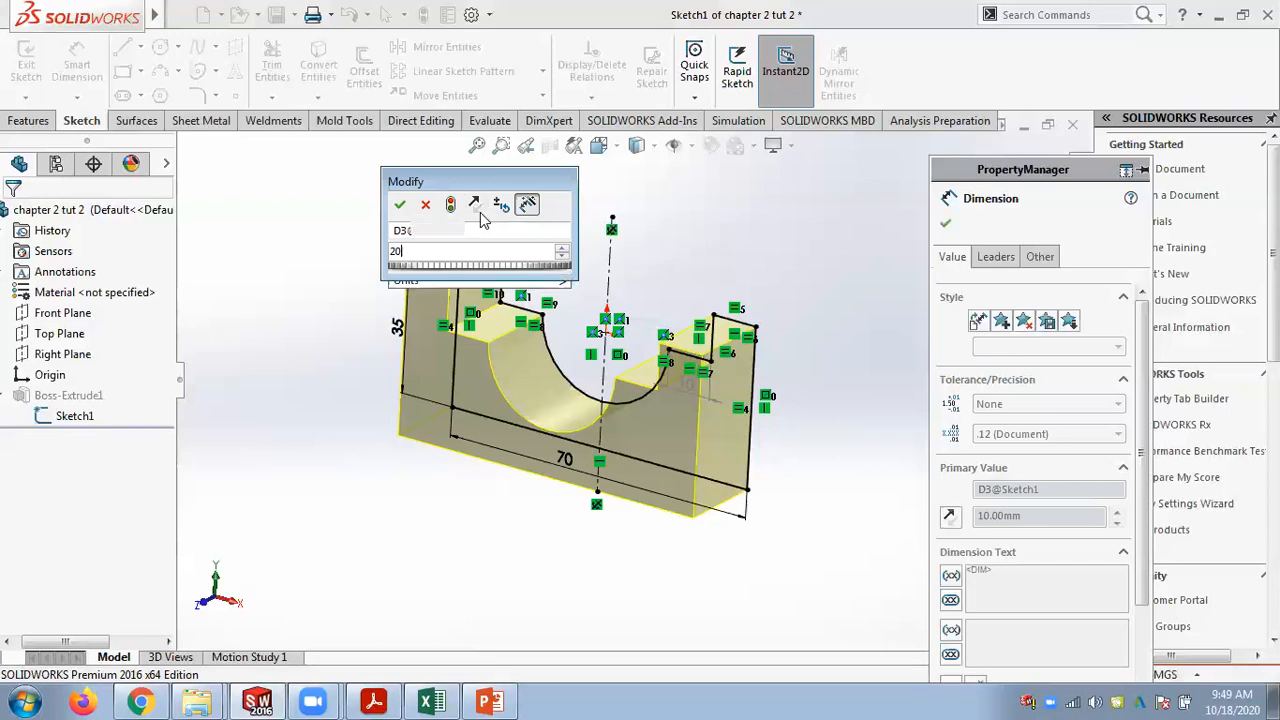
key(Return)
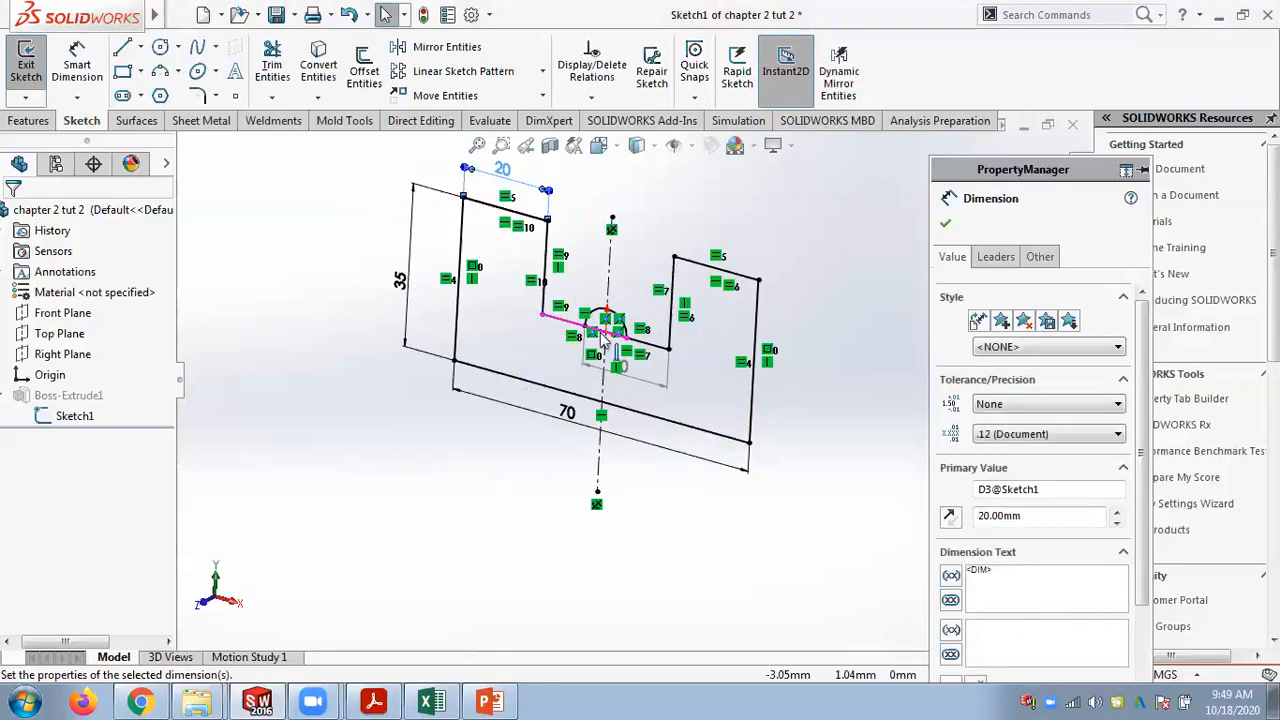
scroll(585, 315, down, 5)
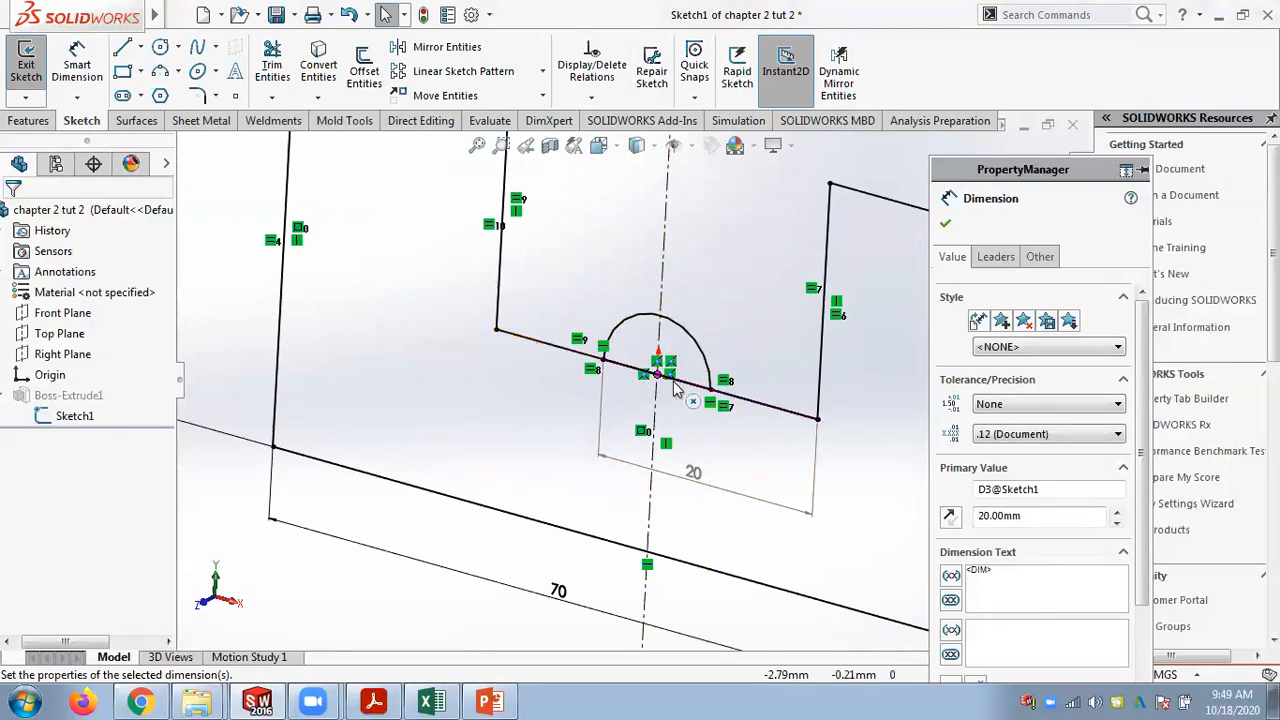
scroll(524, 372, up, 3)
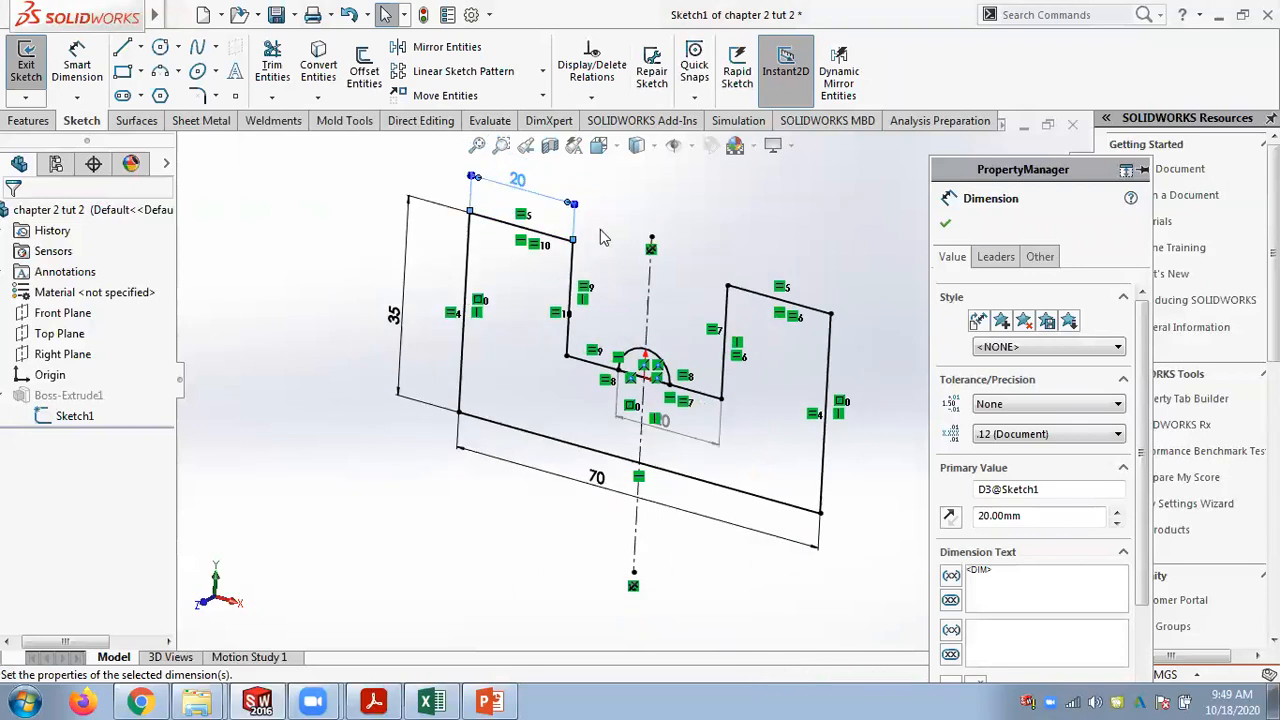
scroll(679, 432, down, 3)
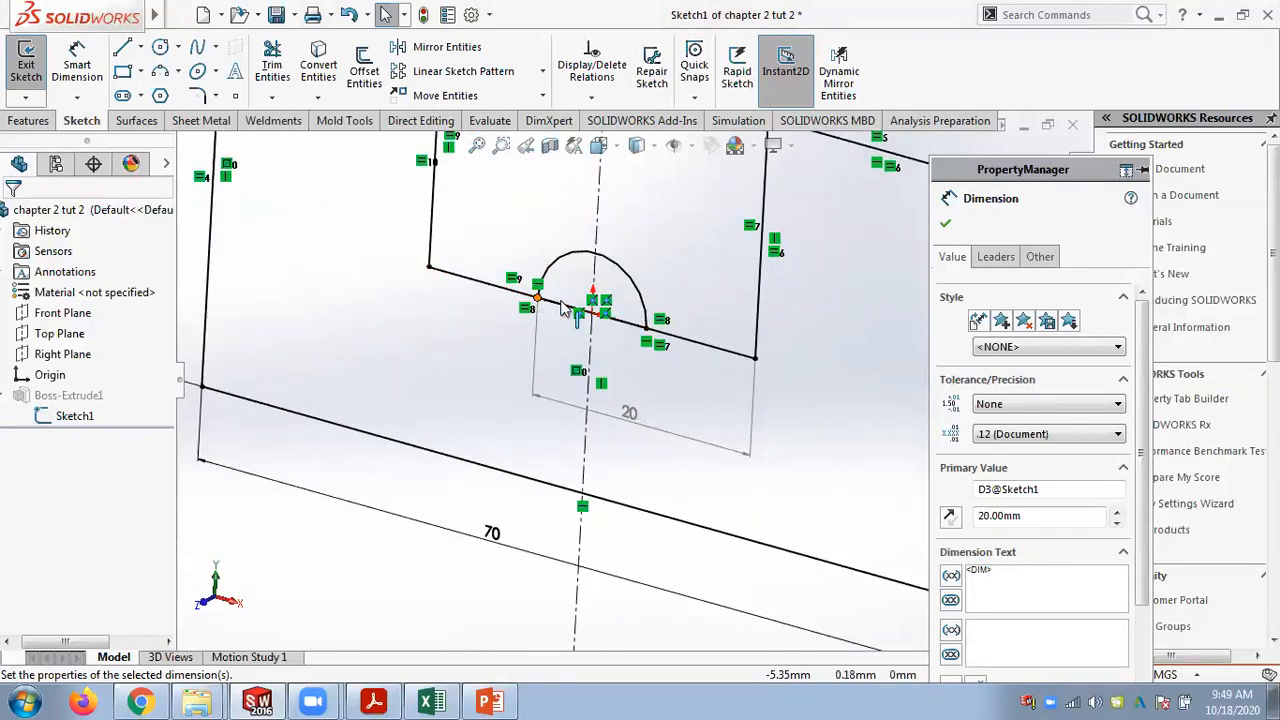
scroll(515, 288, up, 4)
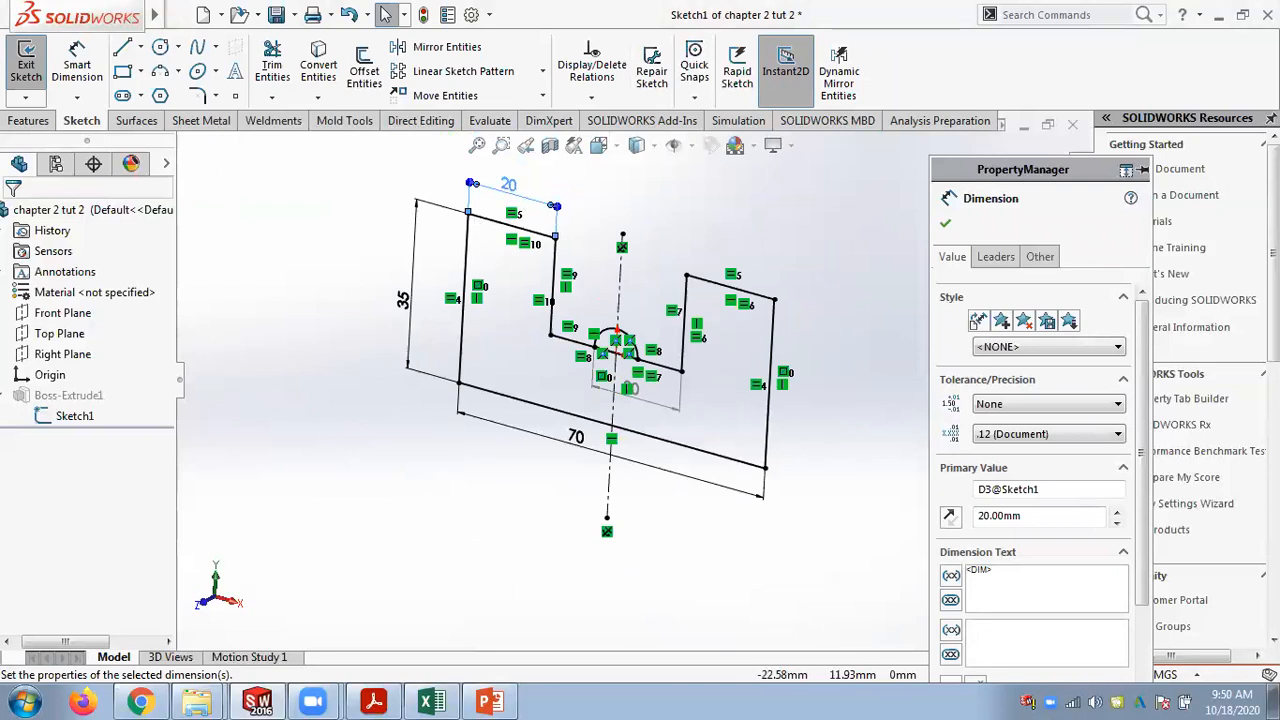
Set the upper step's width dimension to 15 mm, check the central arc, and exit the sketch with its changes kept.
double_click(507, 184)
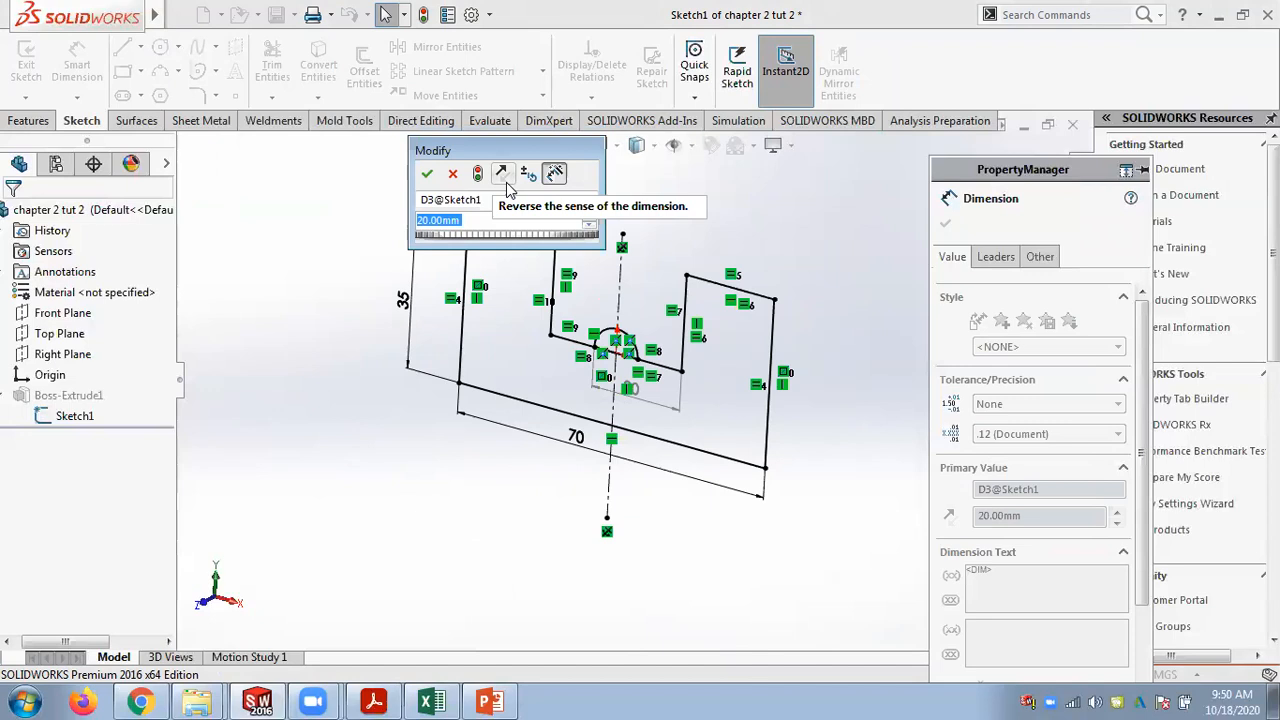
text(15)
key(Return)
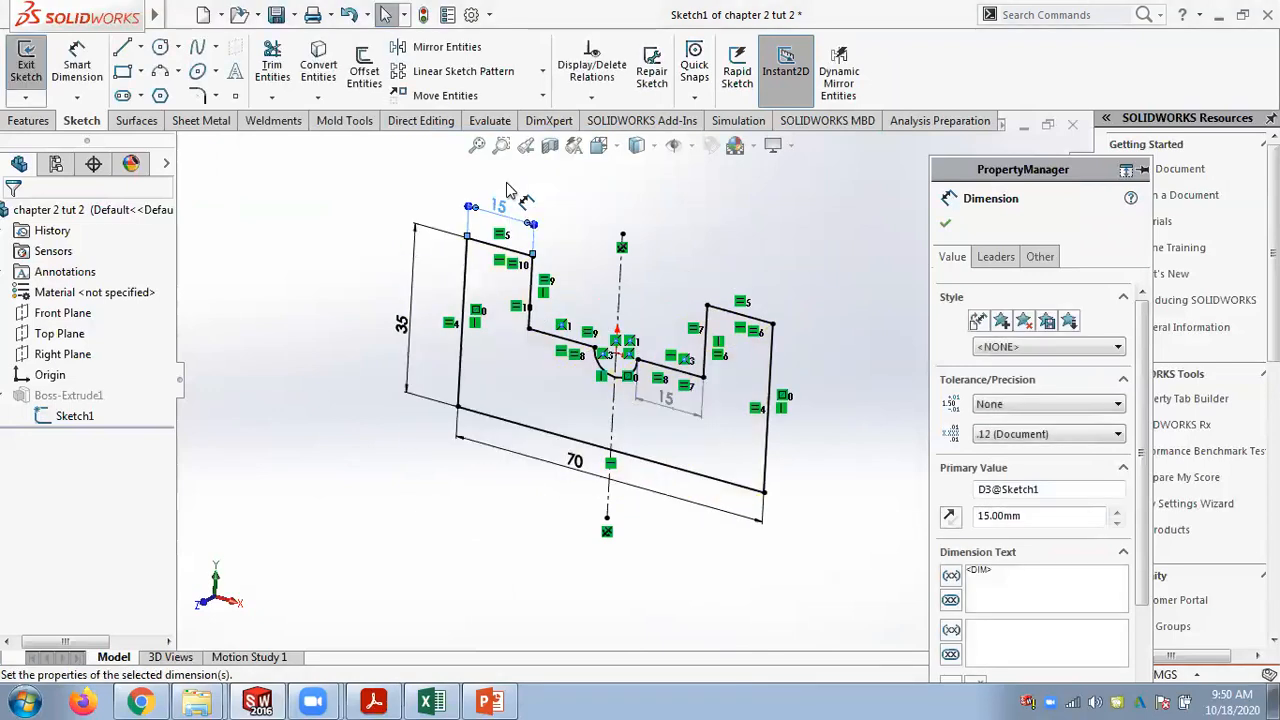
scroll(609, 375, down, 5)
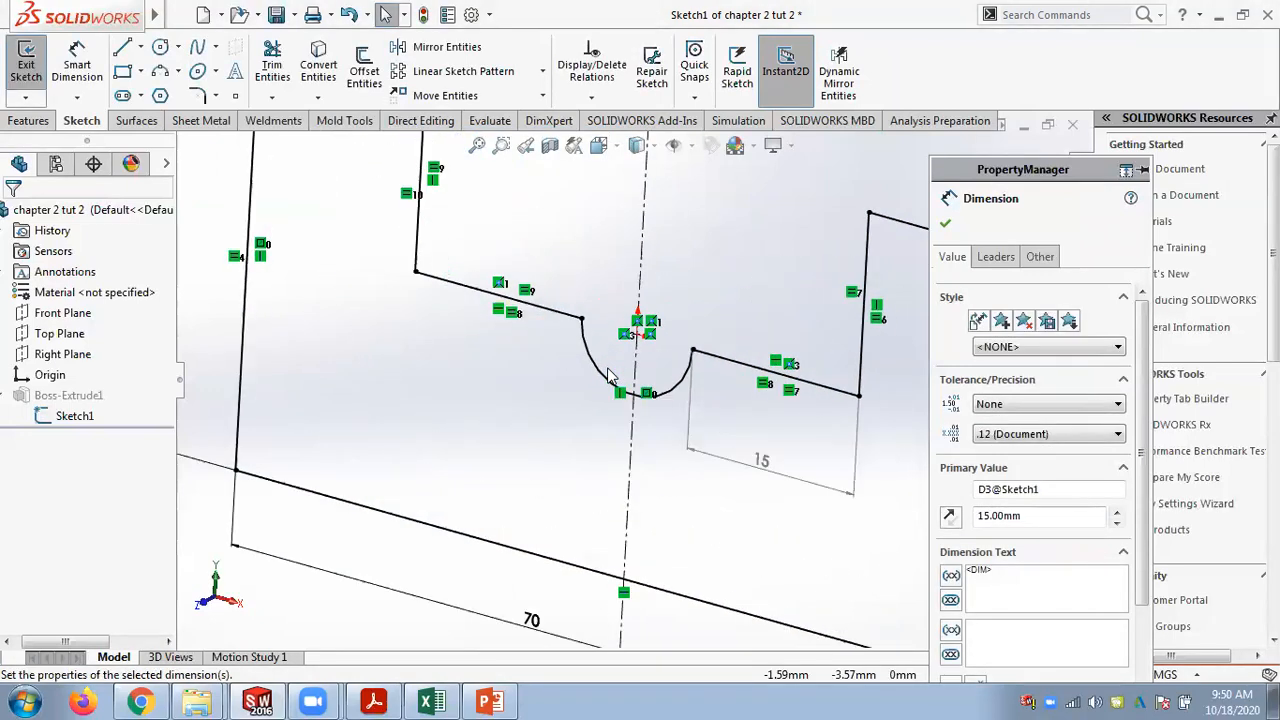
scroll(609, 375, up, 3)
scroll(609, 375, down, 1)
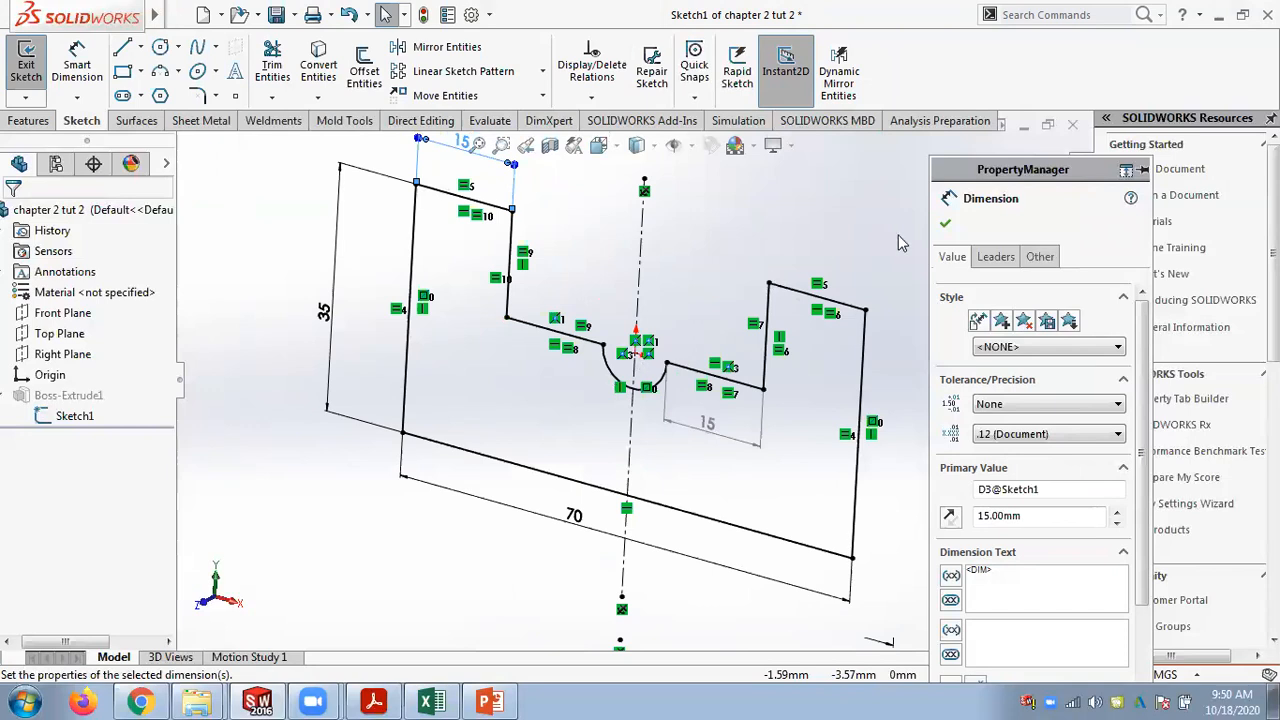
click(947, 225)
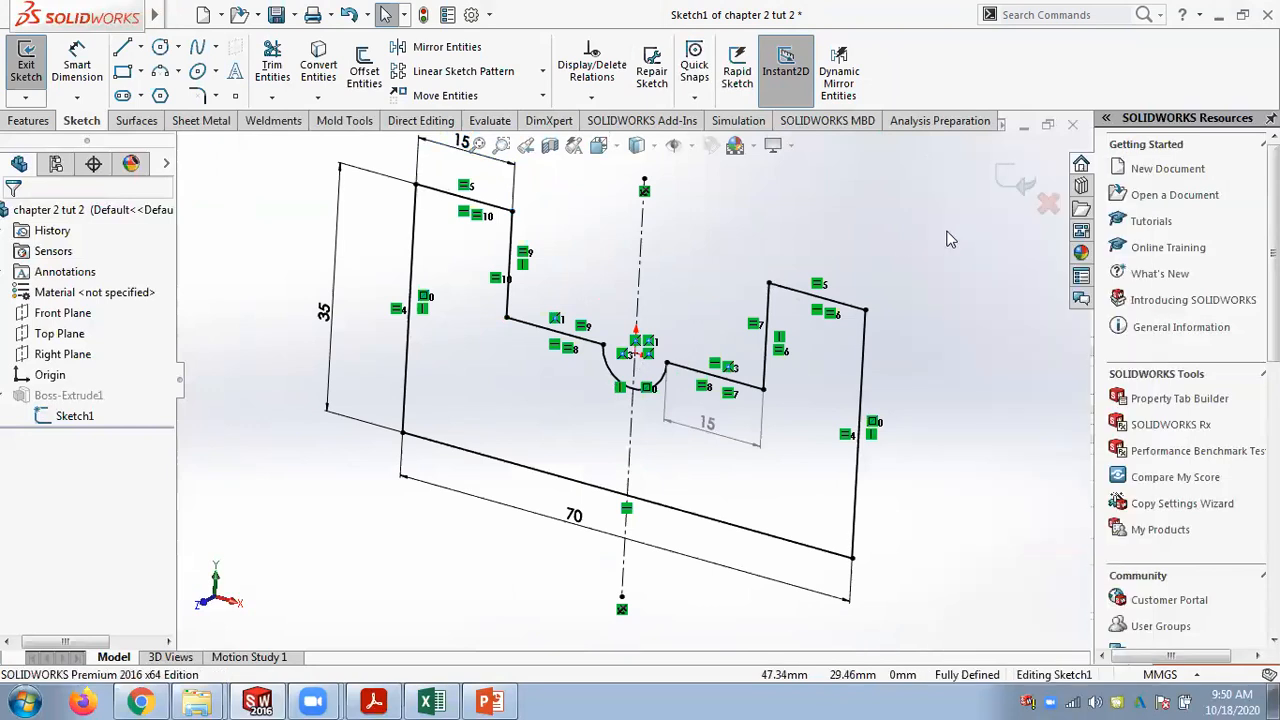
click(1016, 183)
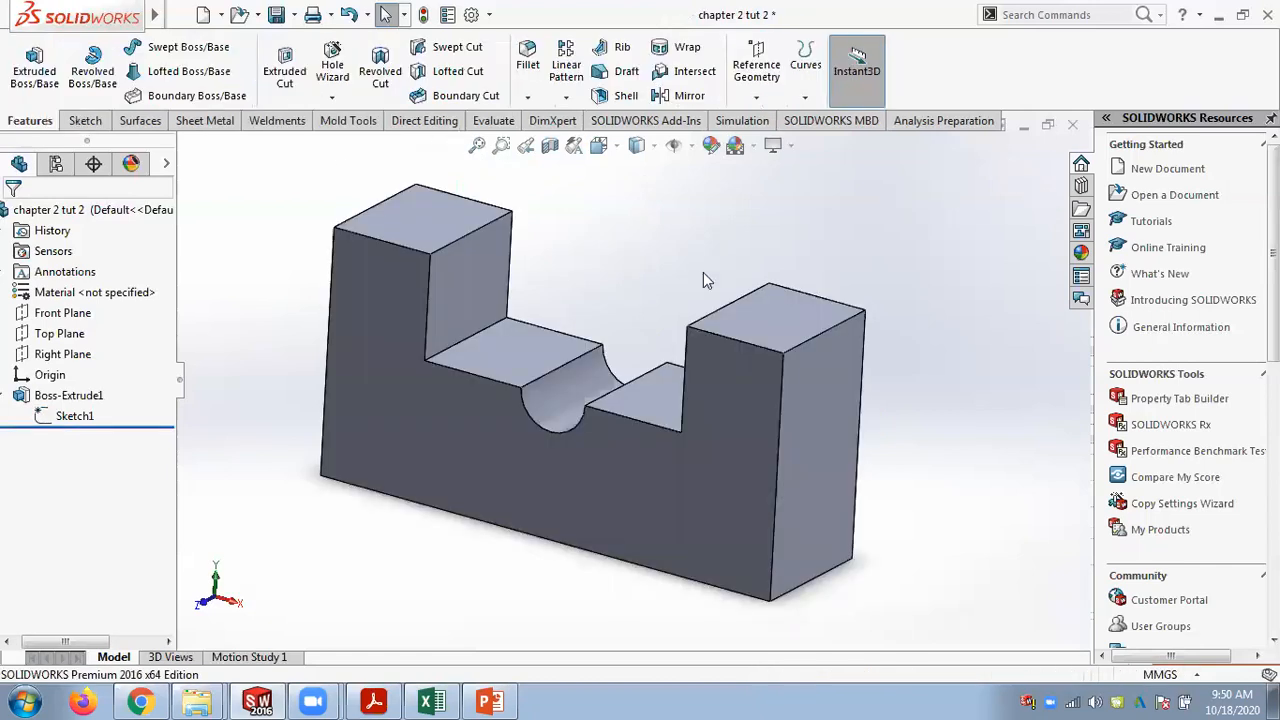
Show the Boss-Extrude1 dimensions on the solid and set the overall base width to 60 mm.
double_click(412, 441)
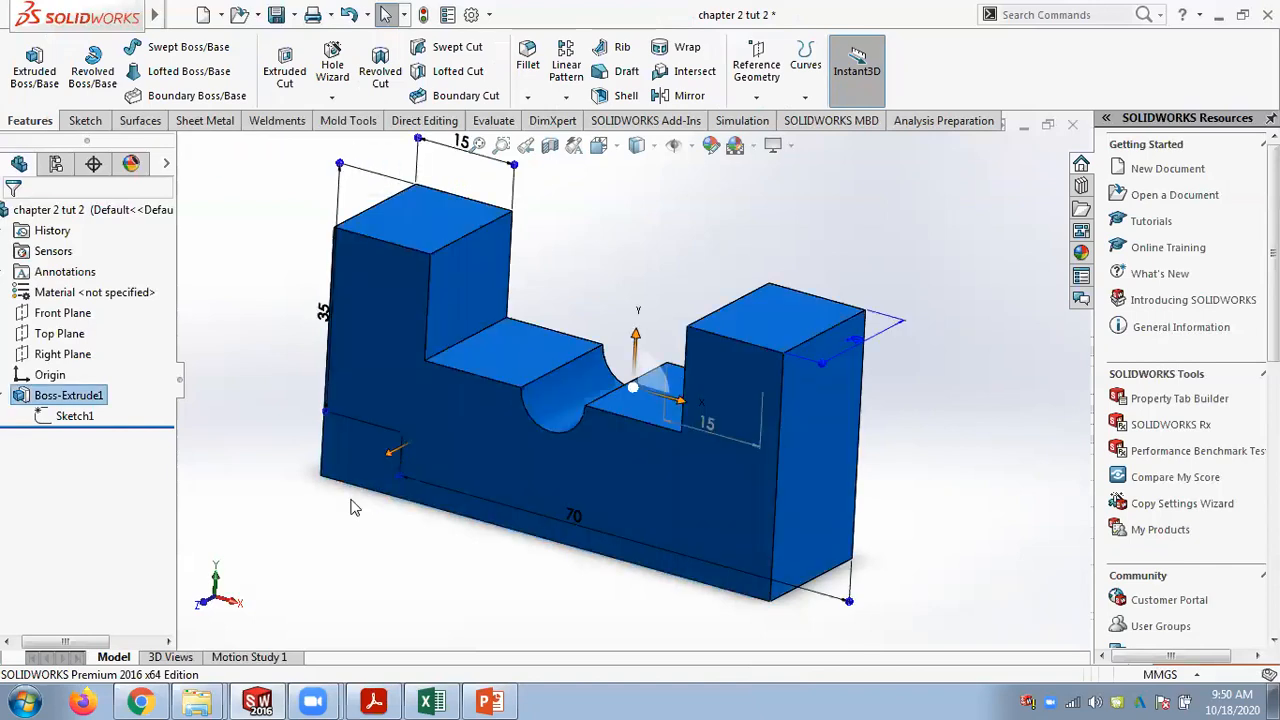
scroll(351, 500, up, 2)
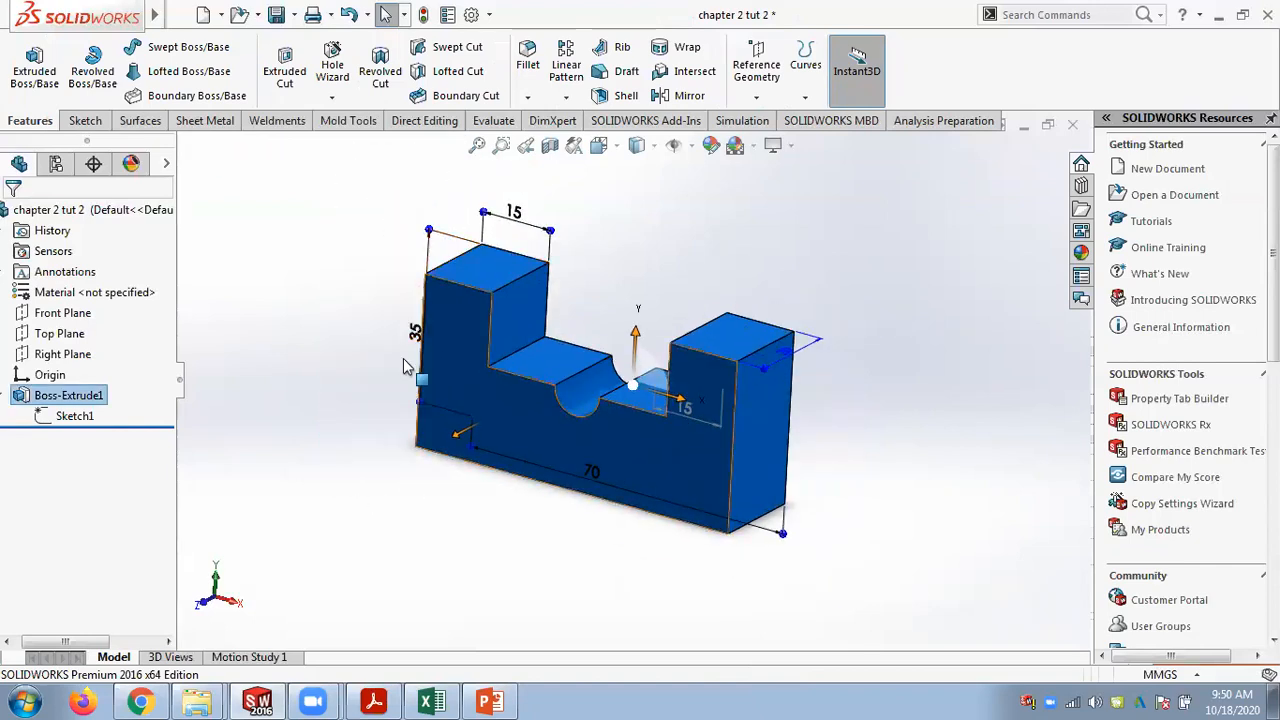
double_click(597, 475)
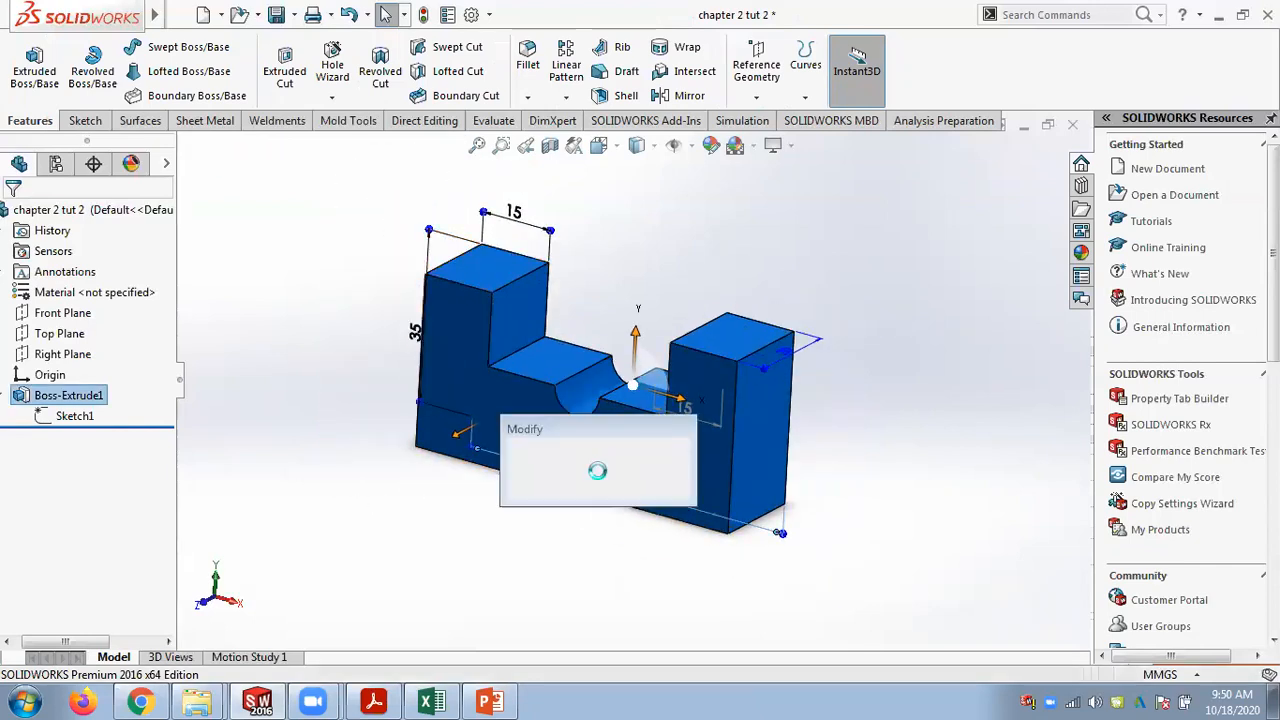
text(60)
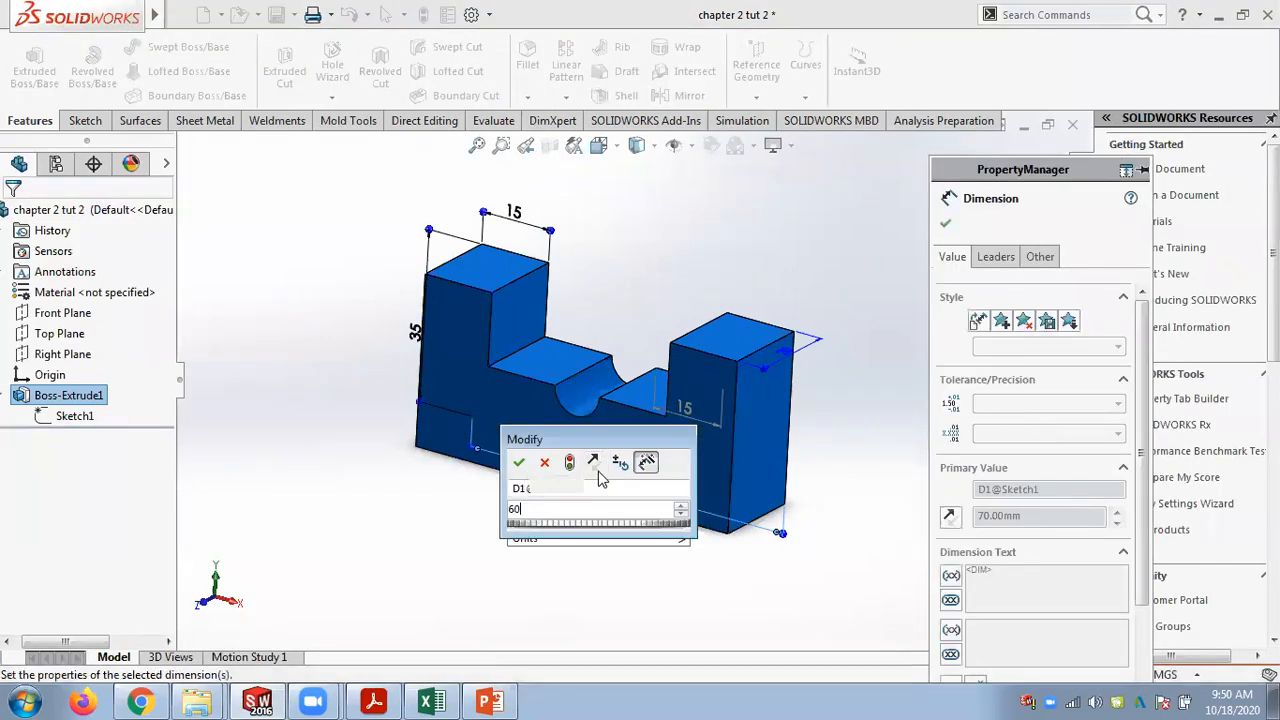
key(Return)
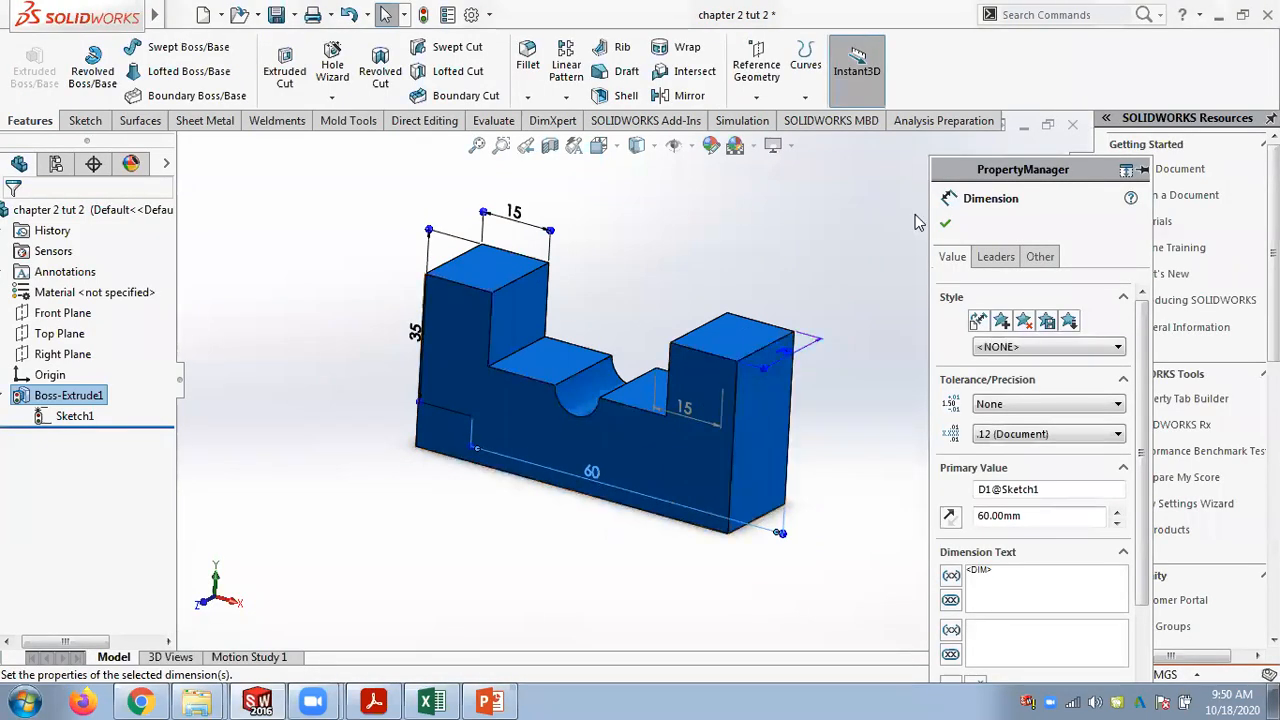
click(945, 223)
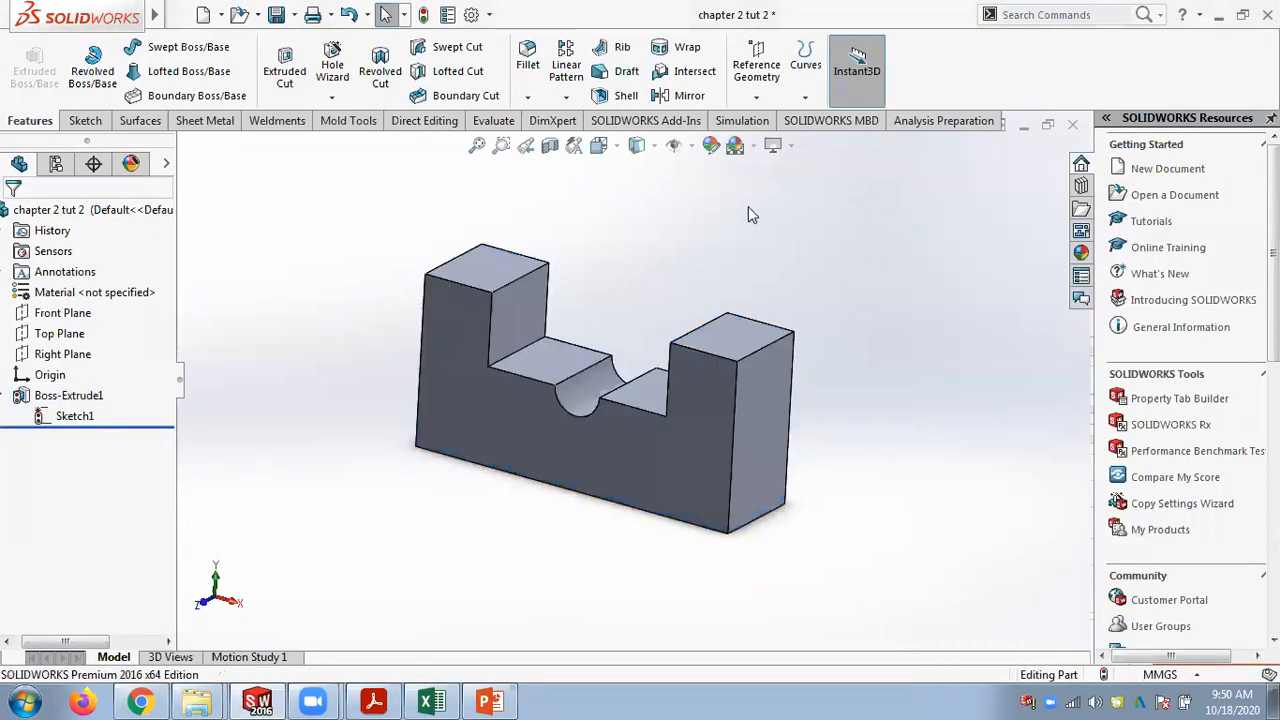
Rebuild the part while ignoring the Sketch1 error, and dismiss the What's Wrong report.
click(422, 15)
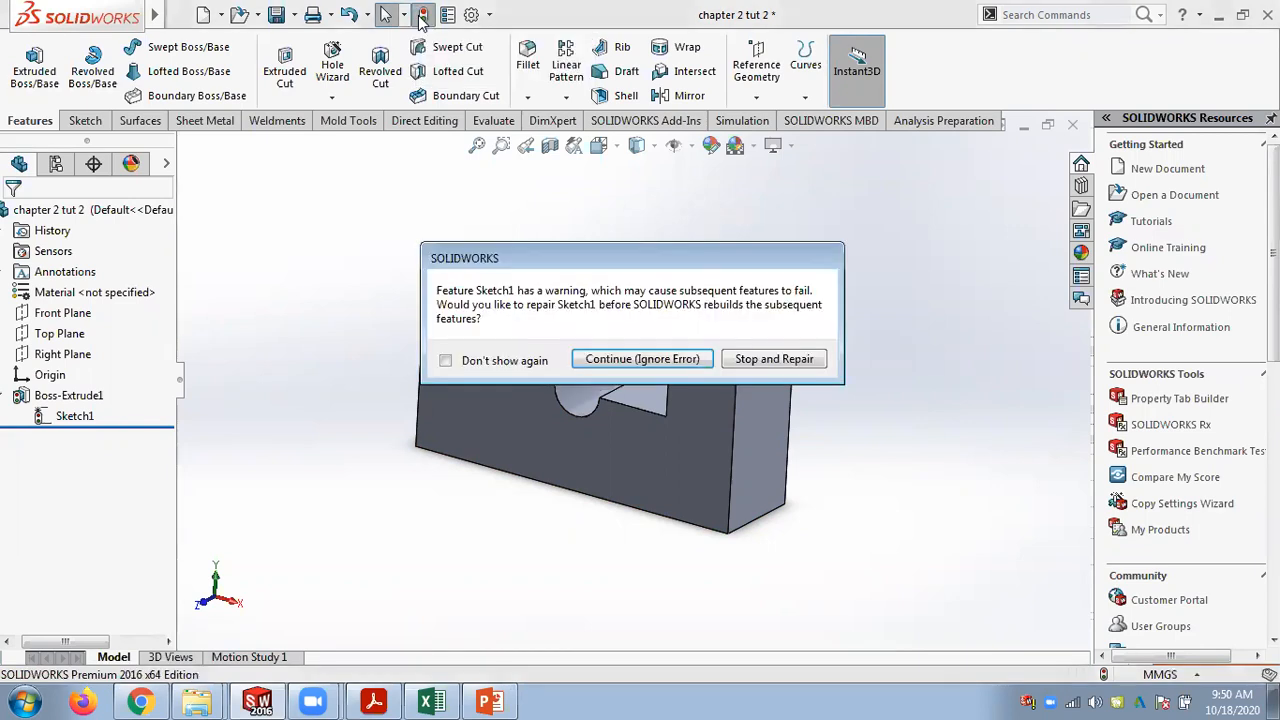
click(640, 359)
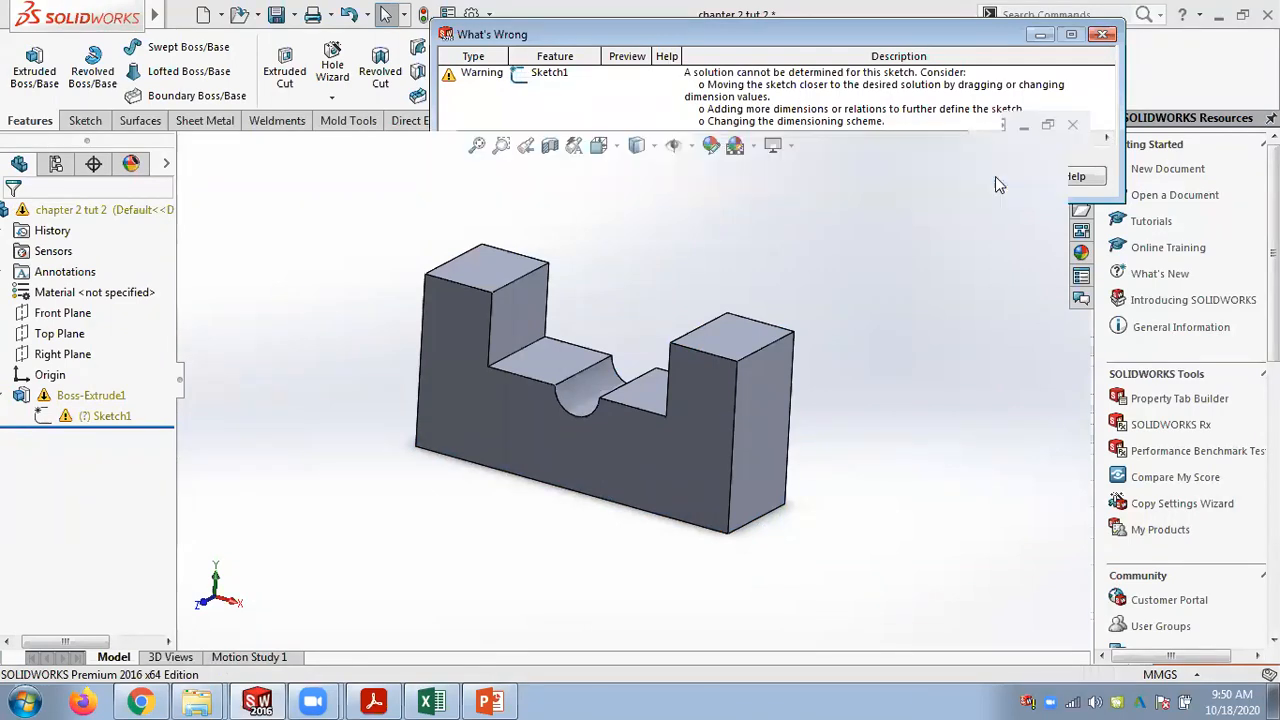
click(996, 176)
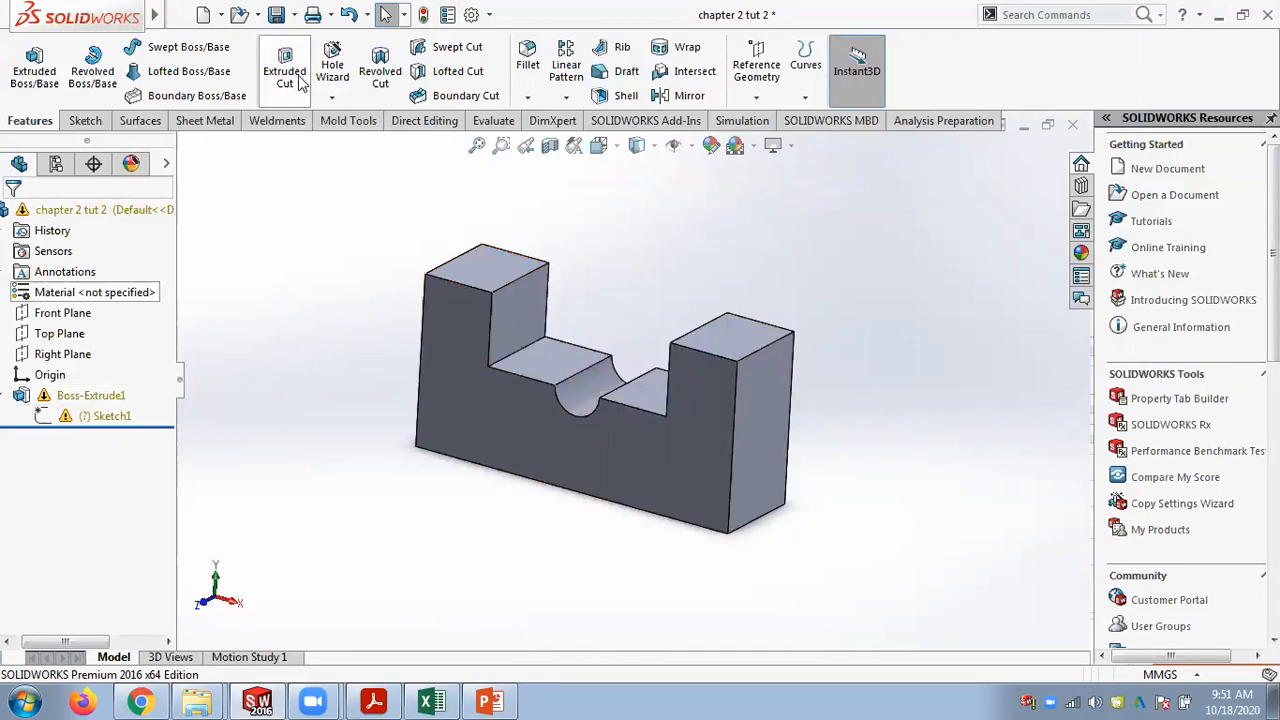
Undo the last base width change and the preceding upper step width changes.
click(350, 18)
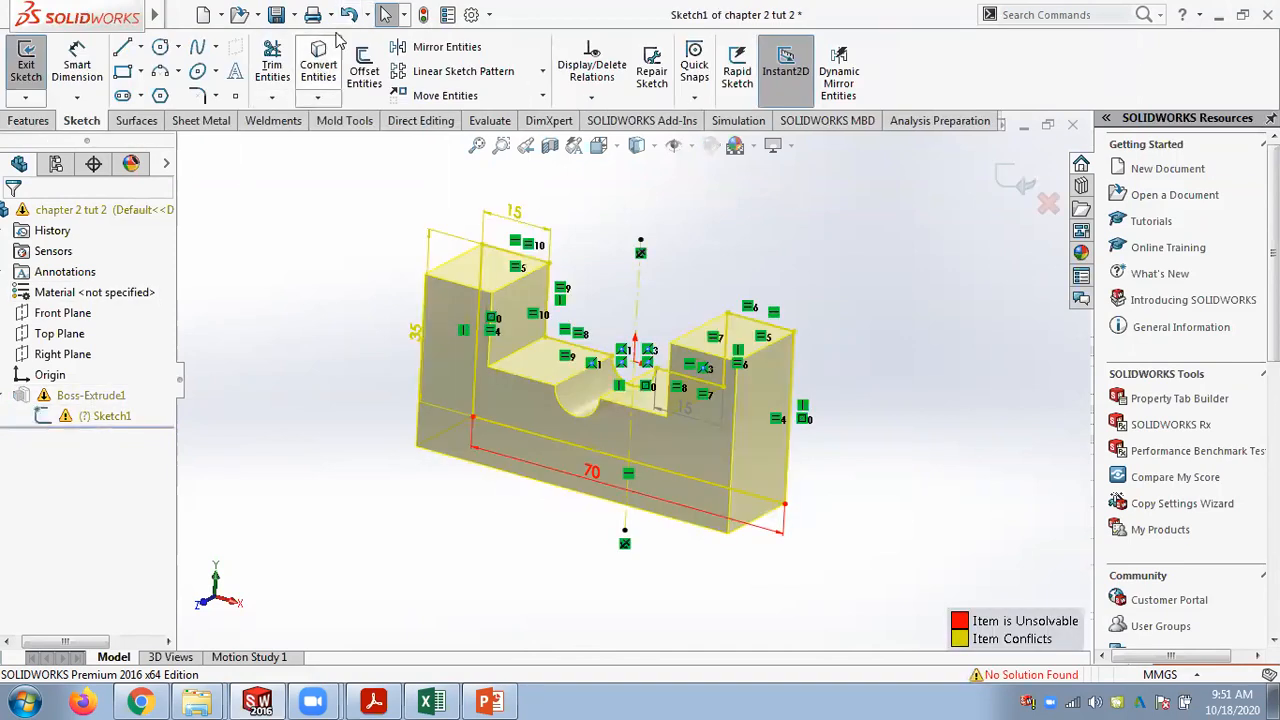
click(347, 18)
click(347, 19)
click(347, 18)
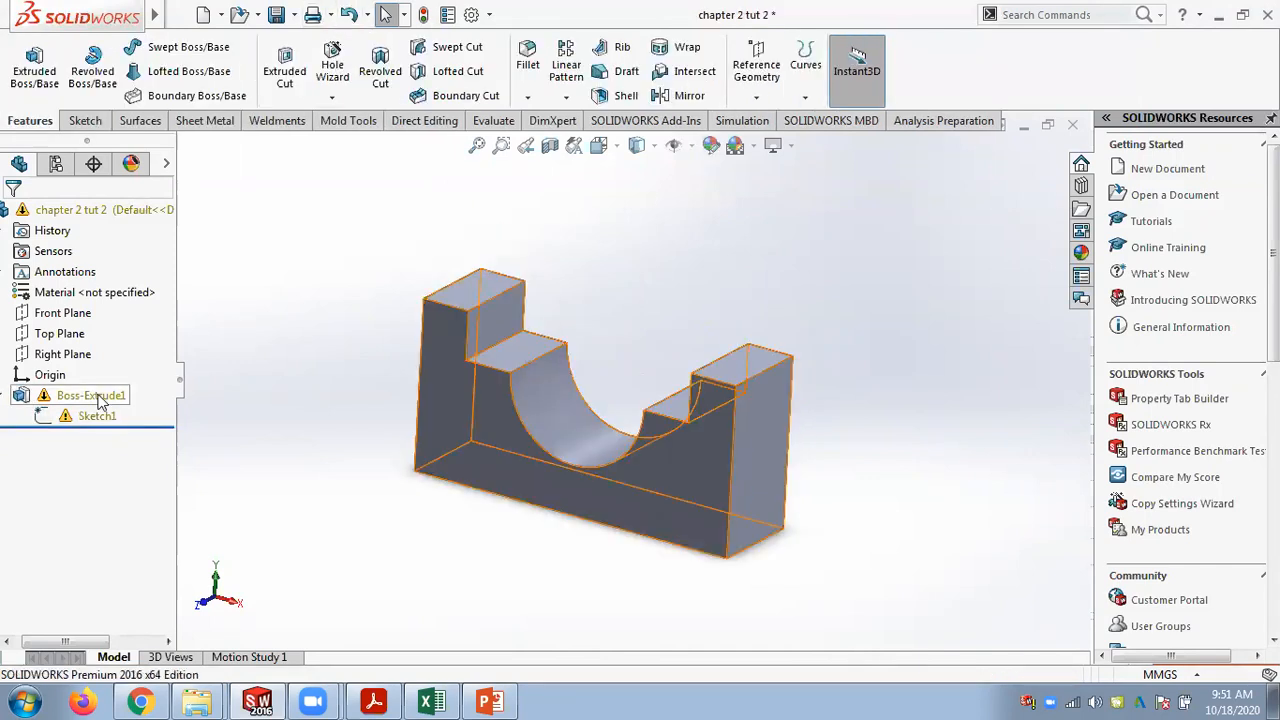
Delete the Boss-Extrude1 feature while keeping Sketch1, and dismiss the What's Wrong report.
right_click(68, 396)
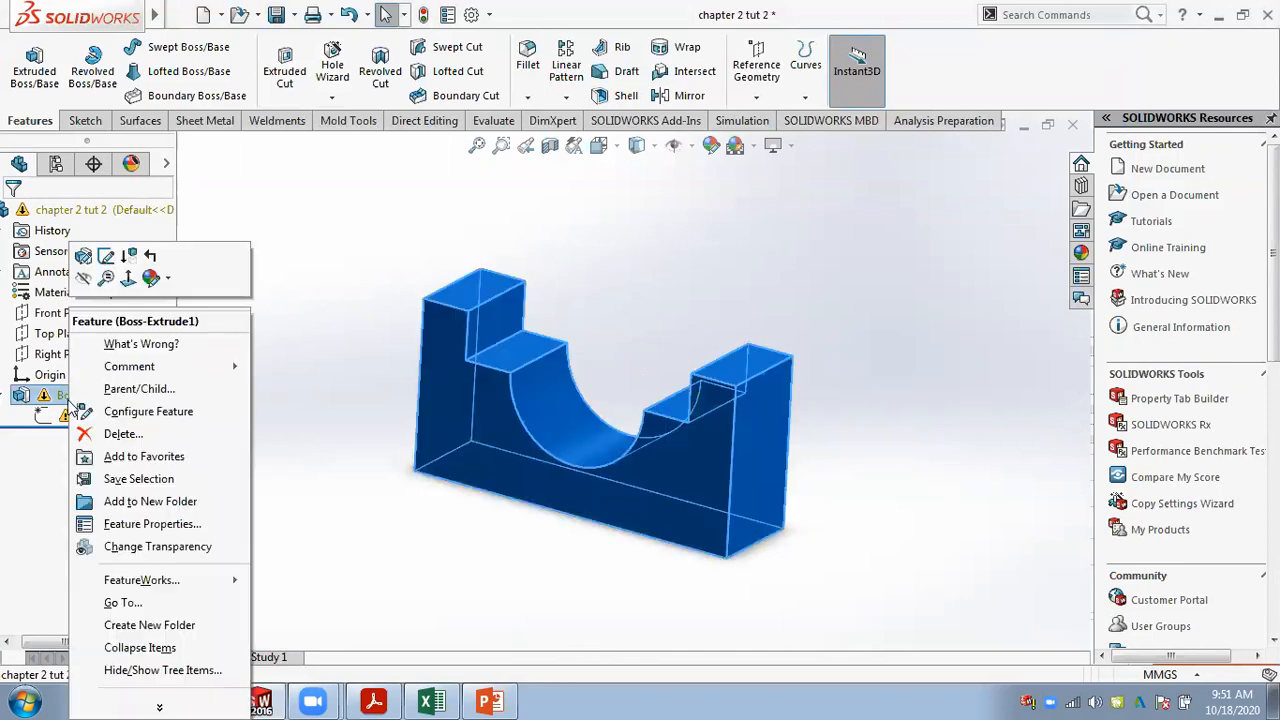
click(311, 383)
right_click(87, 398)
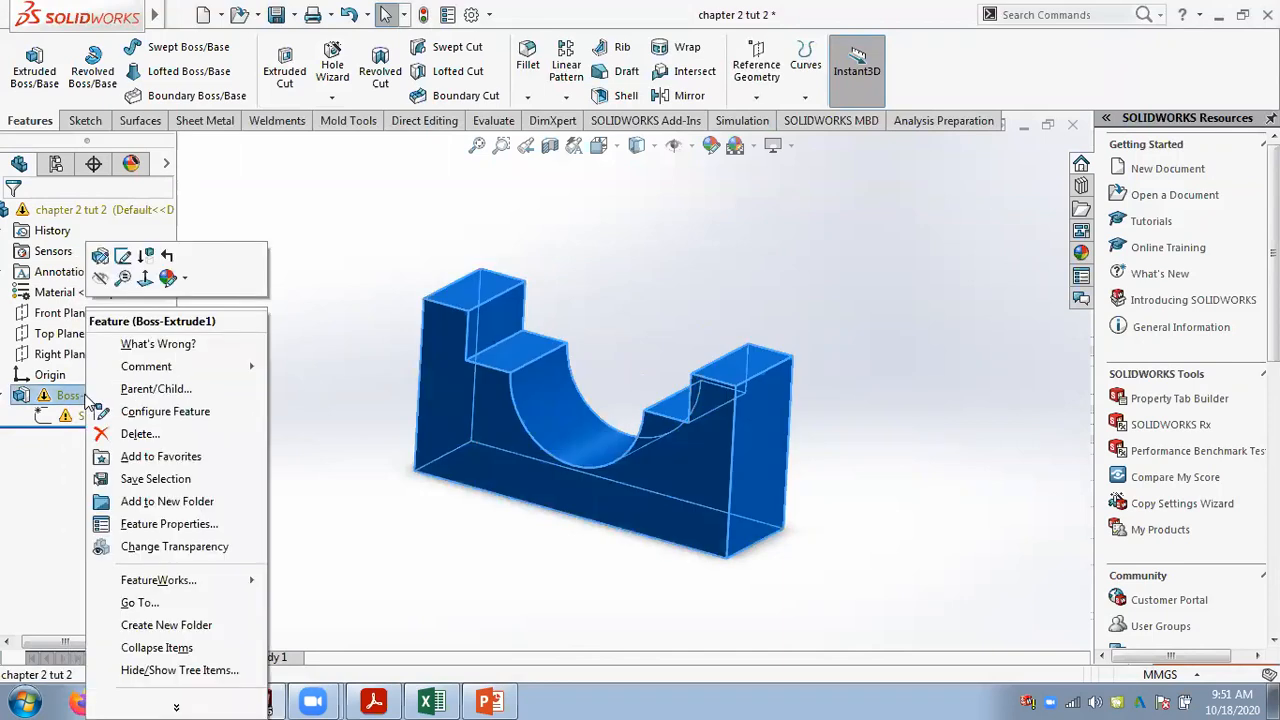
click(122, 435)
click(596, 258)
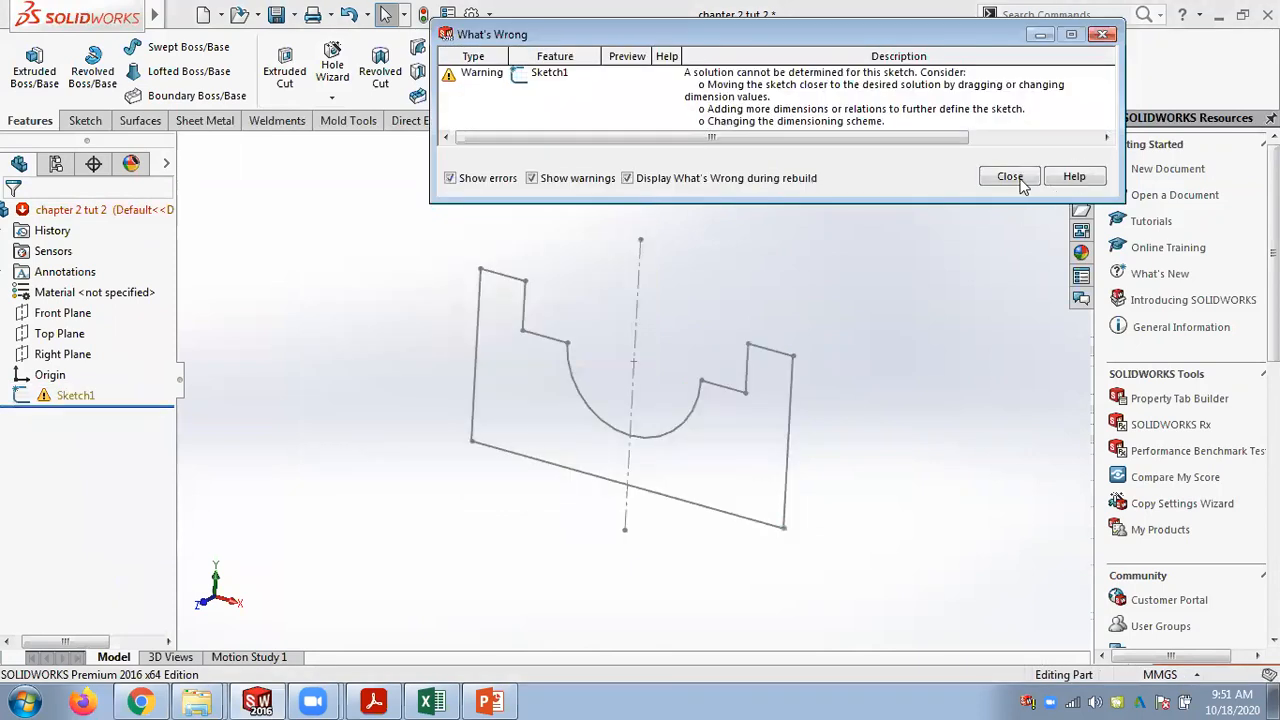
click(1012, 177)
Open Sketch1 for editing and orient the view normal to the sketch.
right_click(70, 397)
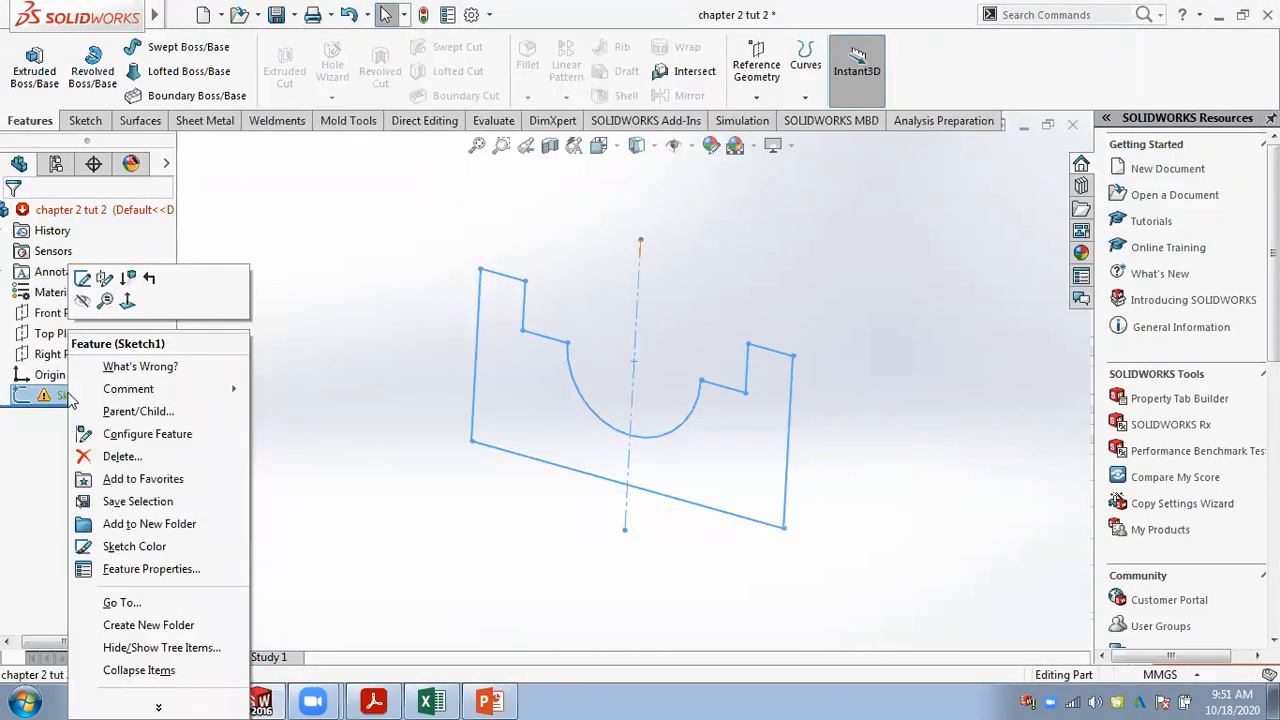
click(85, 279)
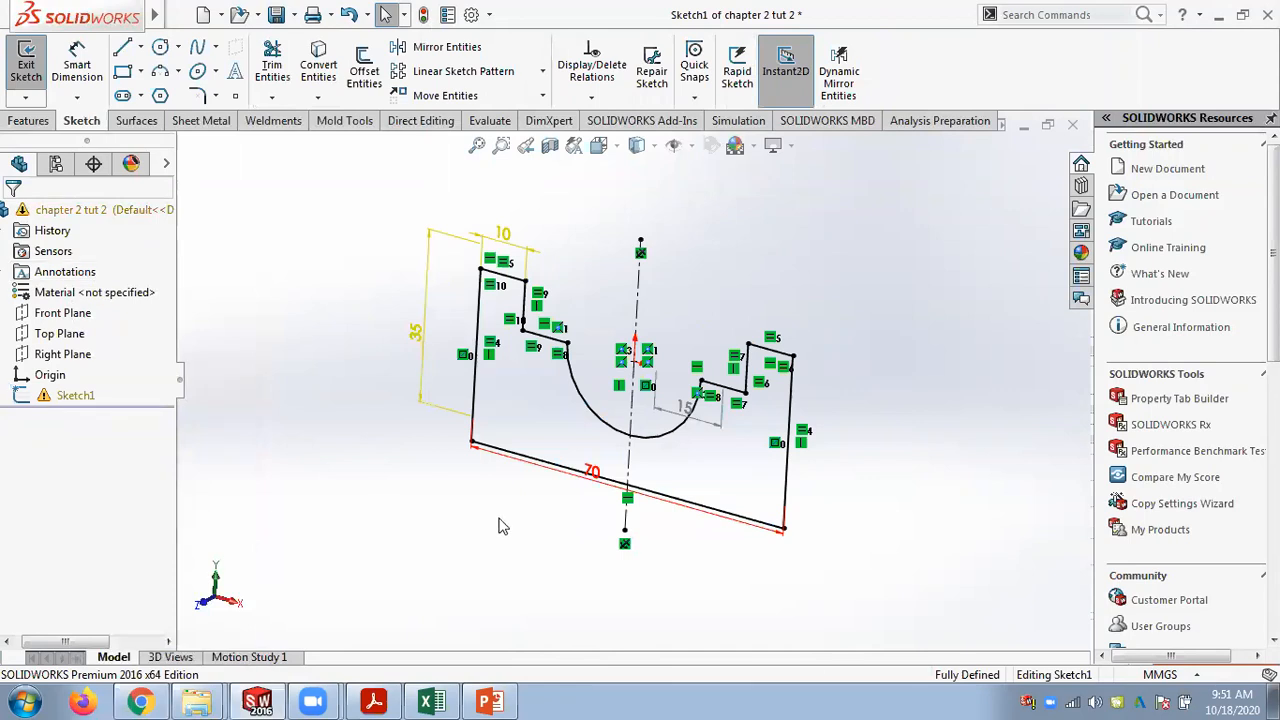
scroll(540, 495, down, 4)
scroll(605, 445, up, 1)
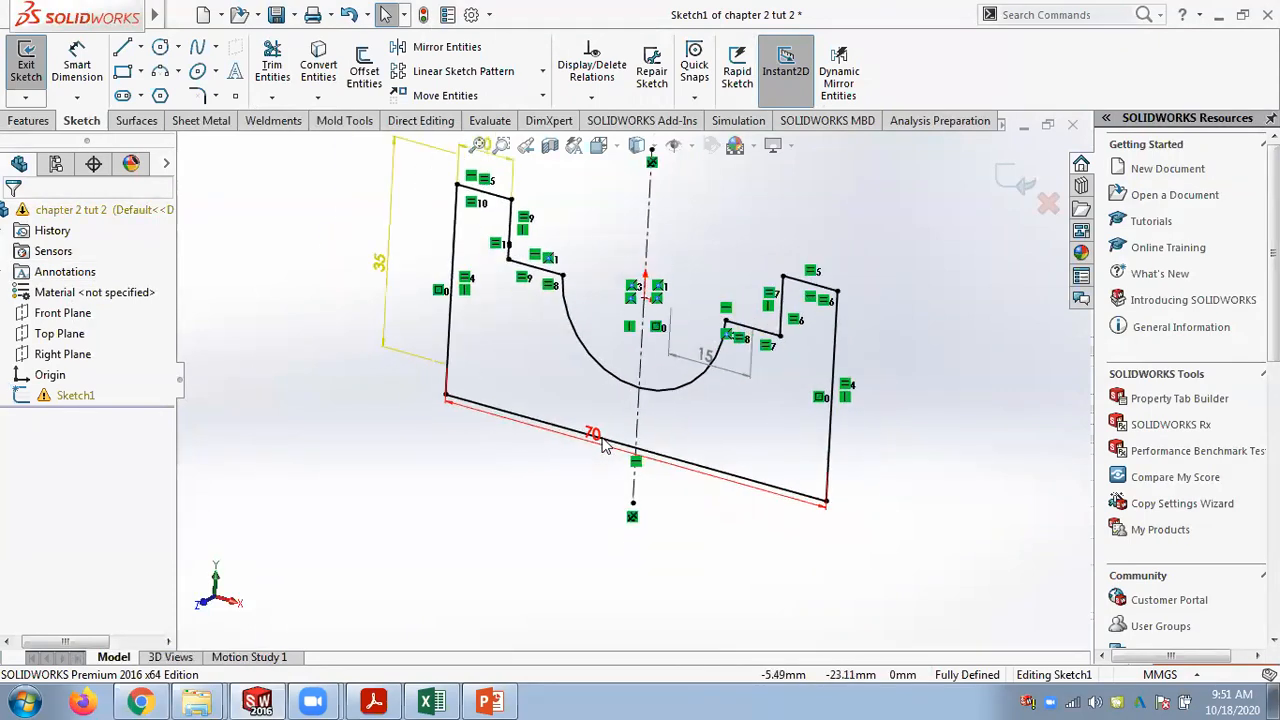
scroll(605, 445, up, 1)
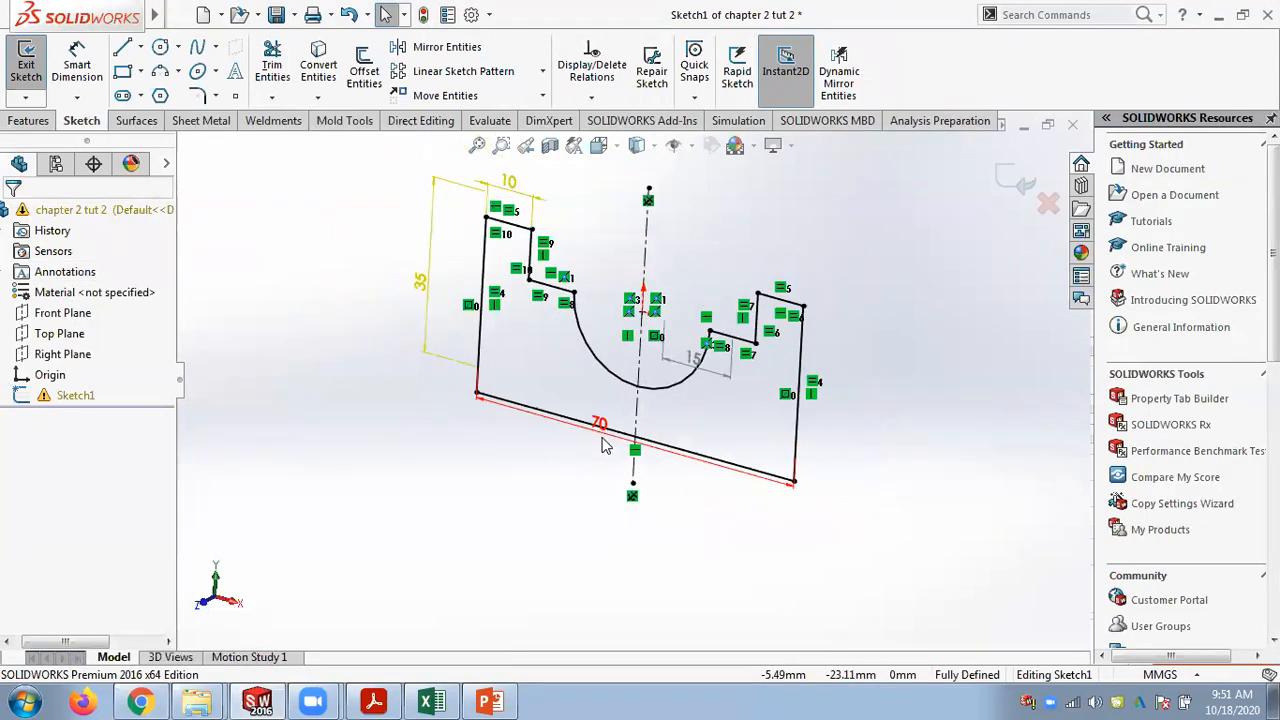
click(70, 396)
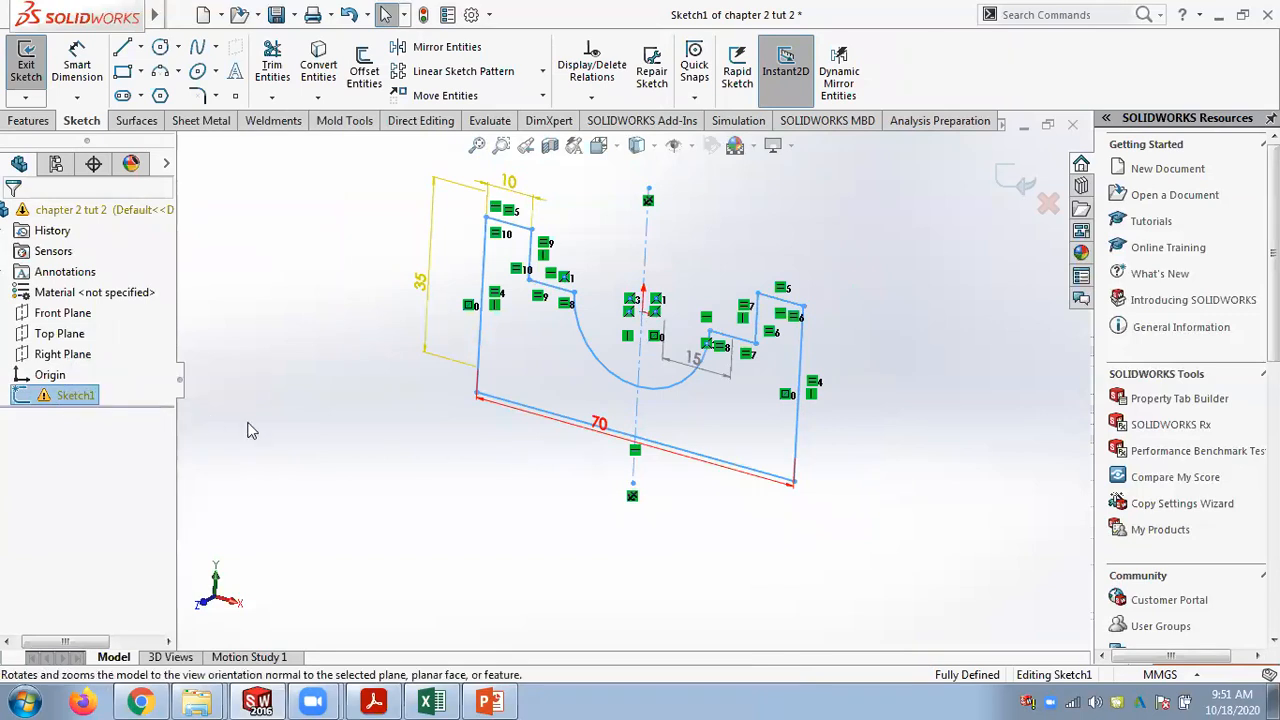
click(84, 397)
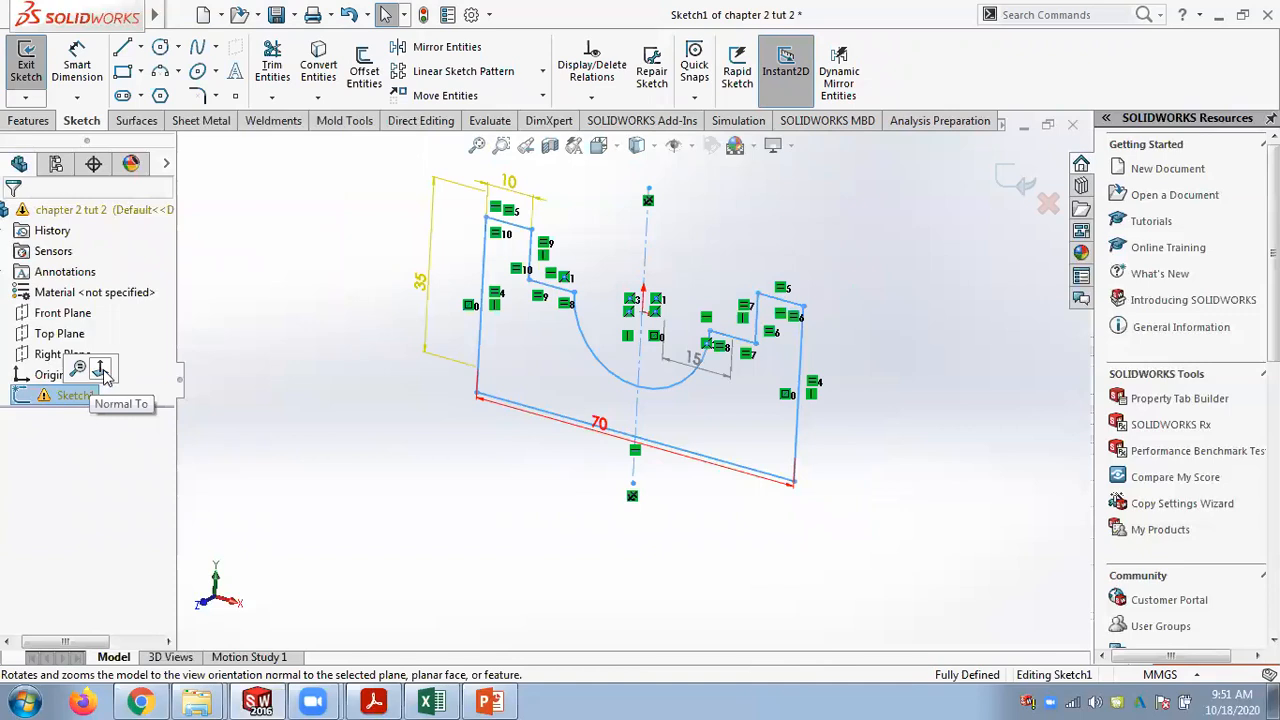
click(101, 371)
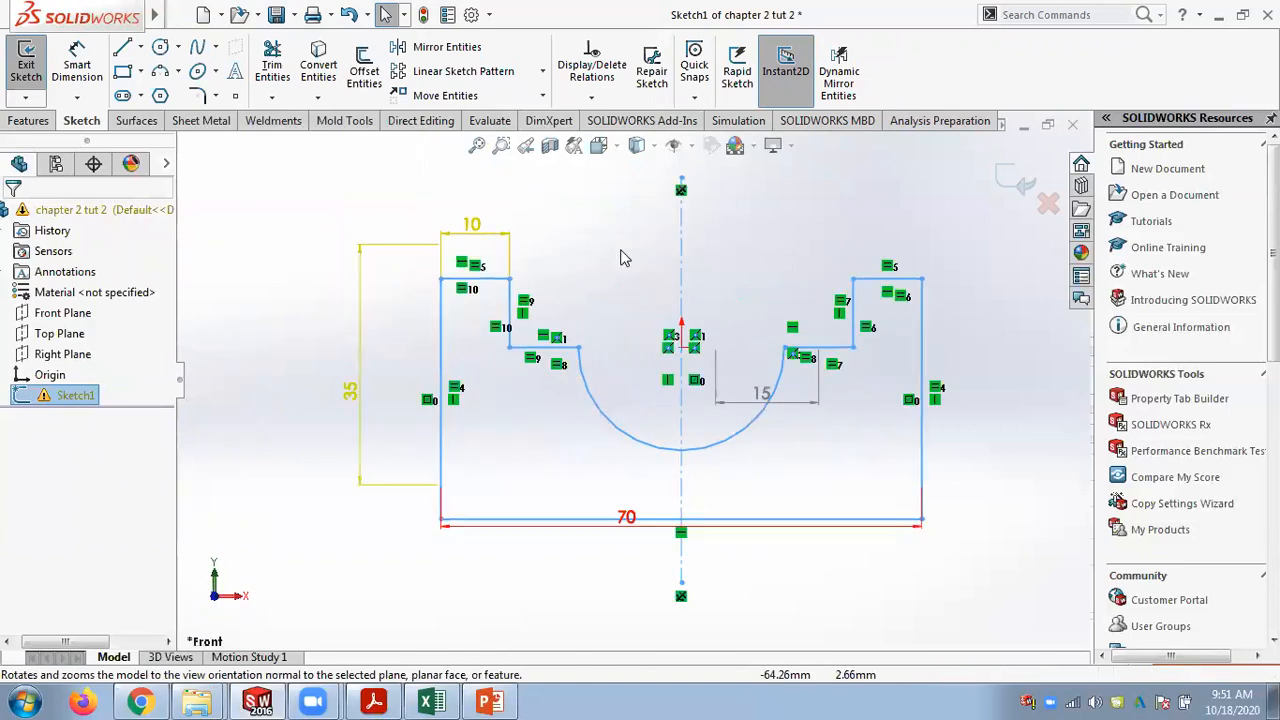
Move the overall base width dimension farther below the profile's bottom edge and clear the selection.
click(623, 543)
scroll(578, 543, down, 2)
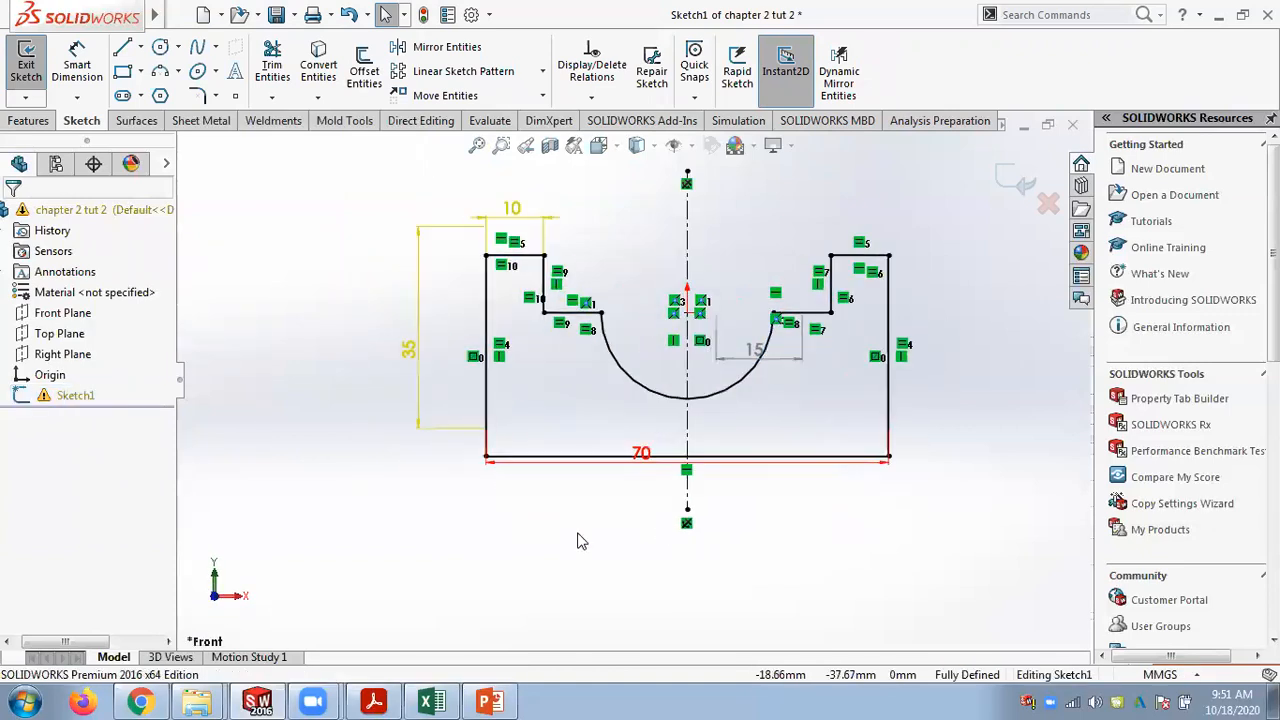
drag(654, 463, 650, 522)
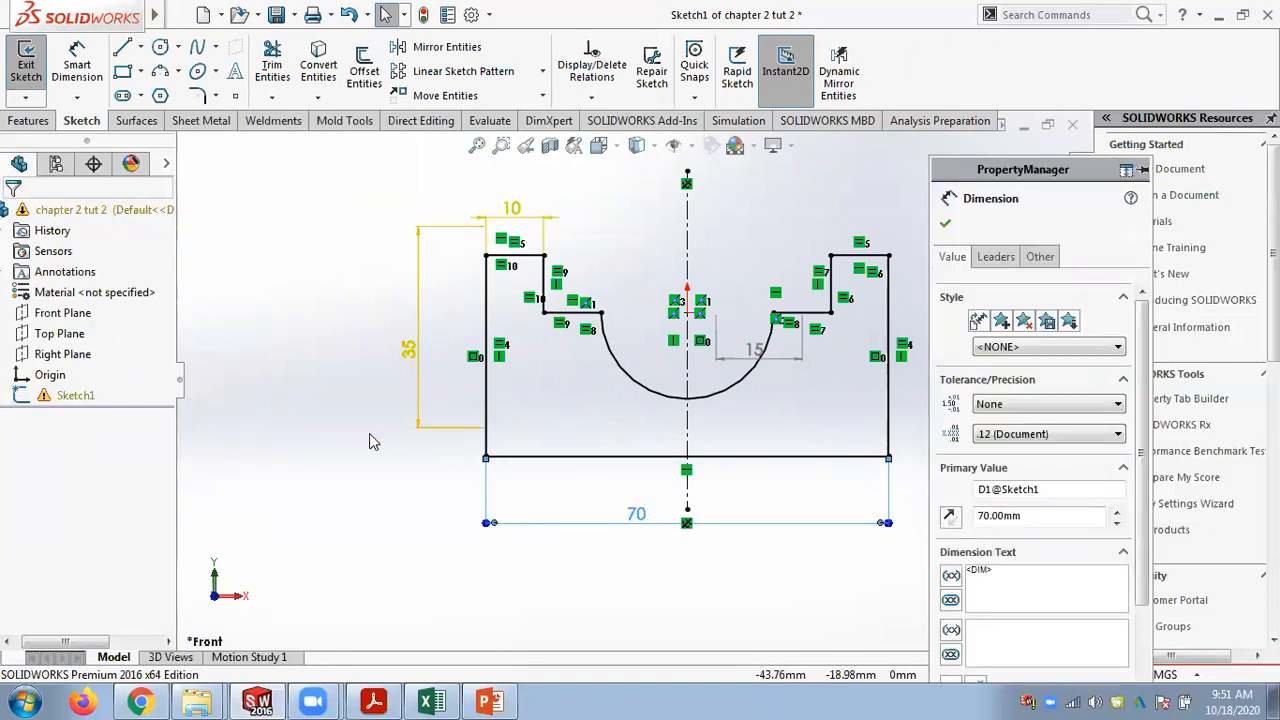
click(330, 409)
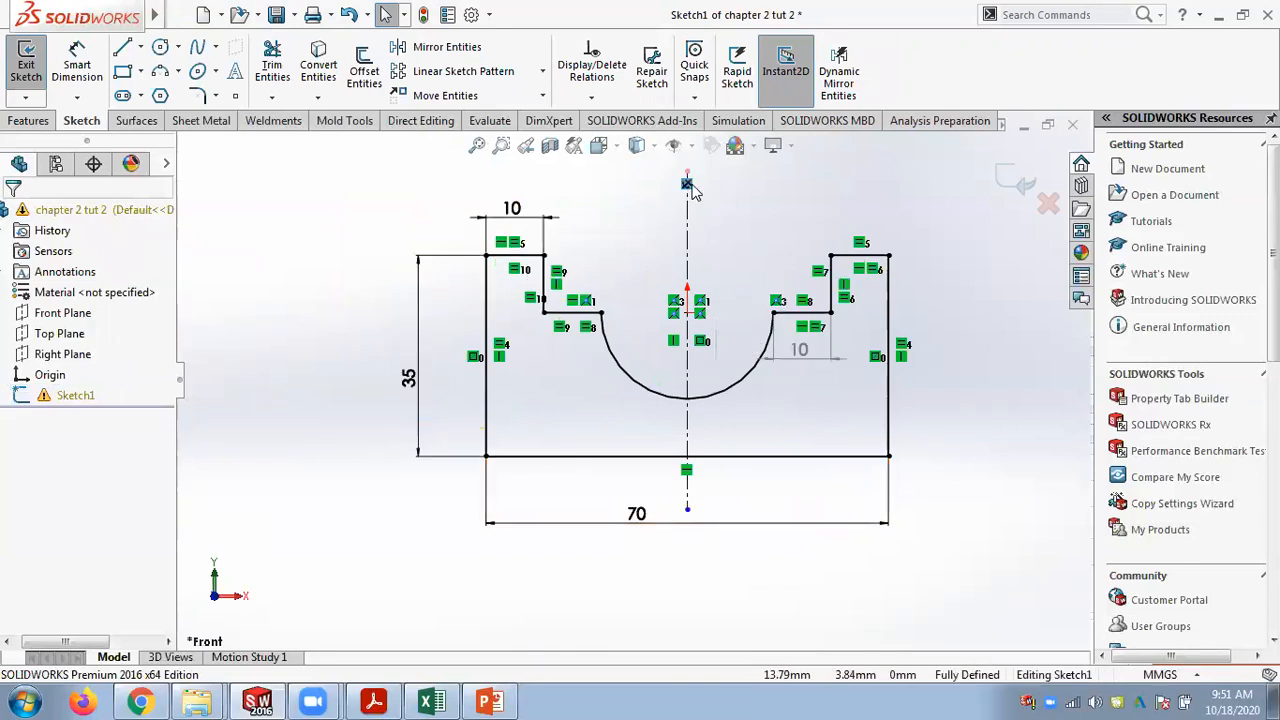
scroll(737, 419, up, 1)
scroll(749, 415, down, 1)
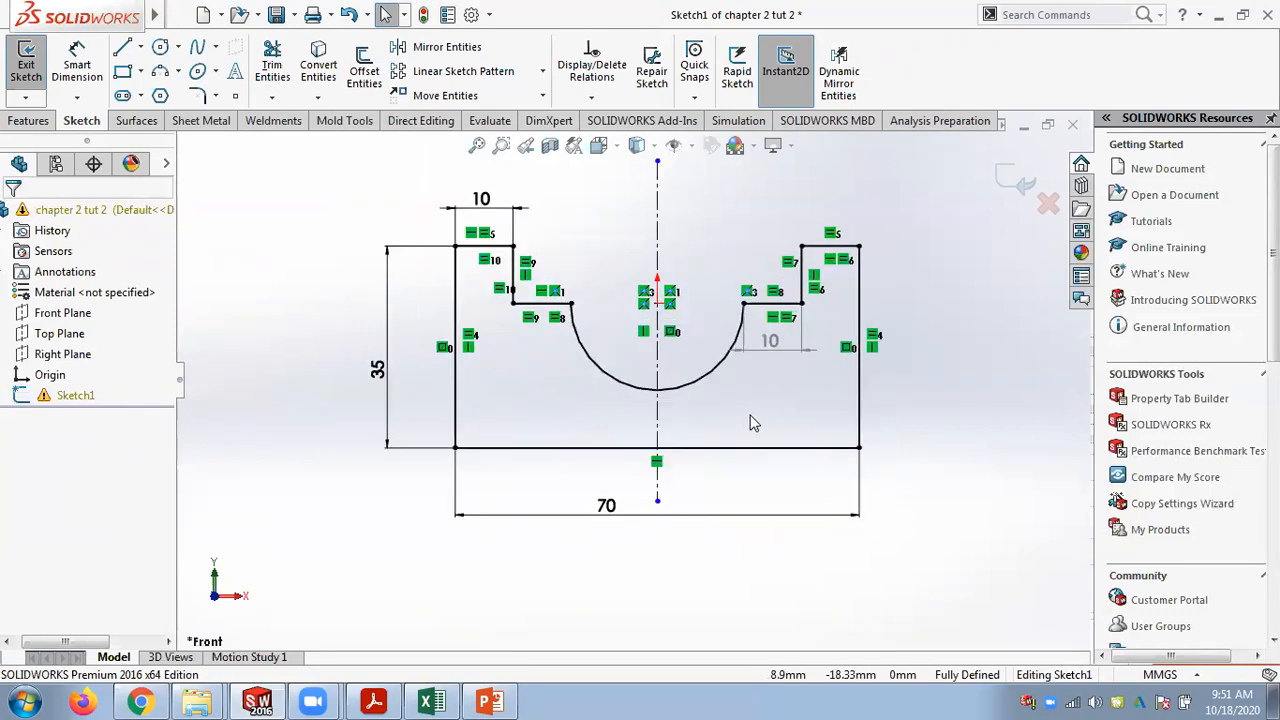
Try to add a radius dimension to the central arc with Smart Dimension, and cancel it.
click(77, 63)
click(605, 370)
click(557, 400)
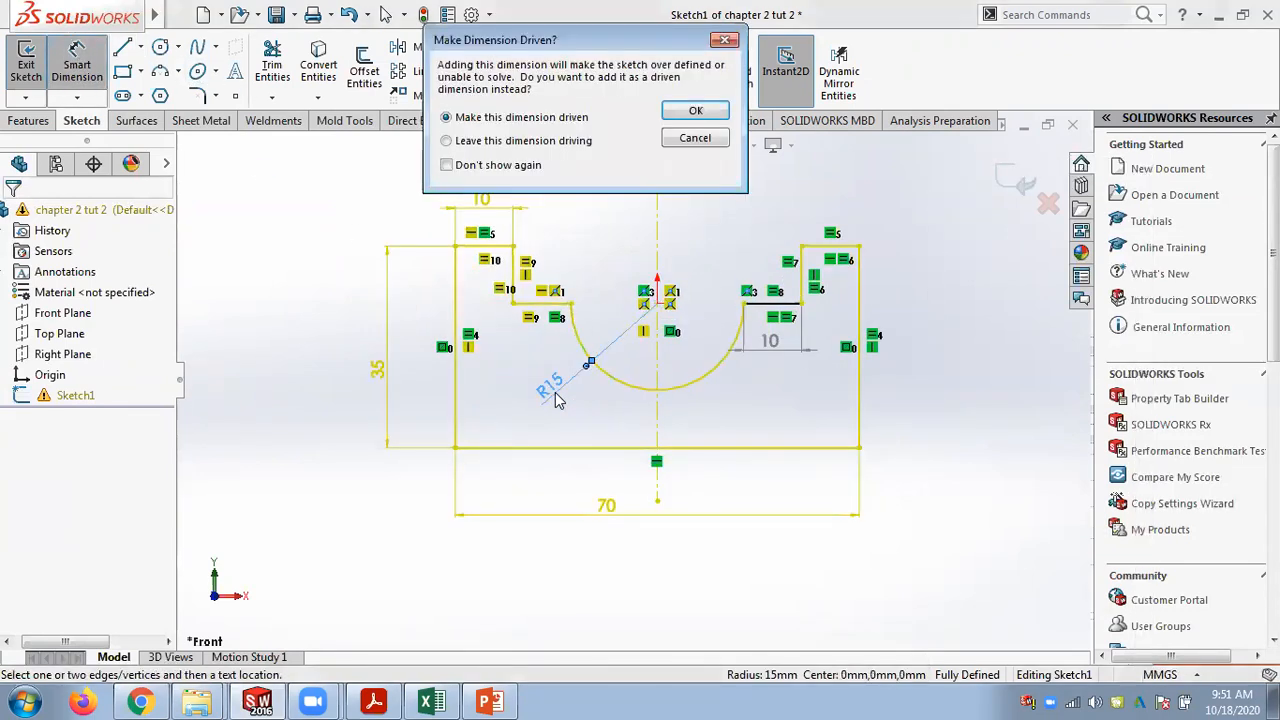
click(695, 139)
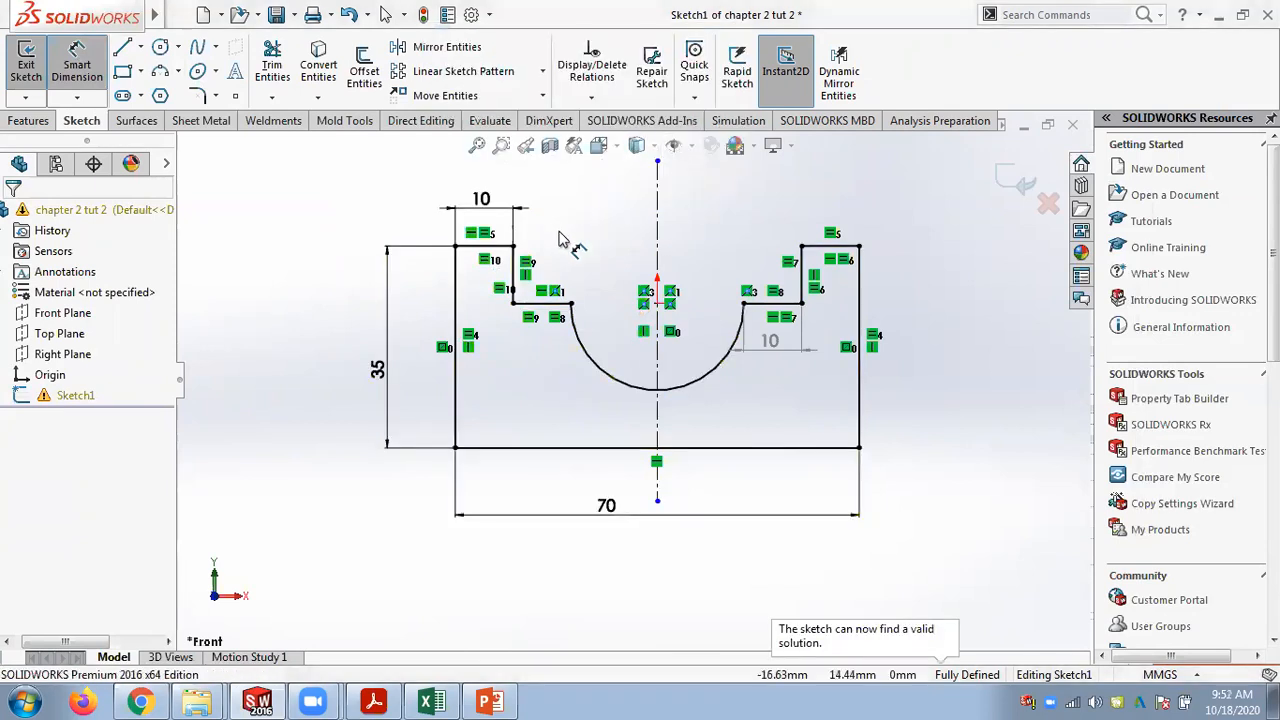
Set the overall base width dimension in Sketch1 to 60 mm.
double_click(606, 506)
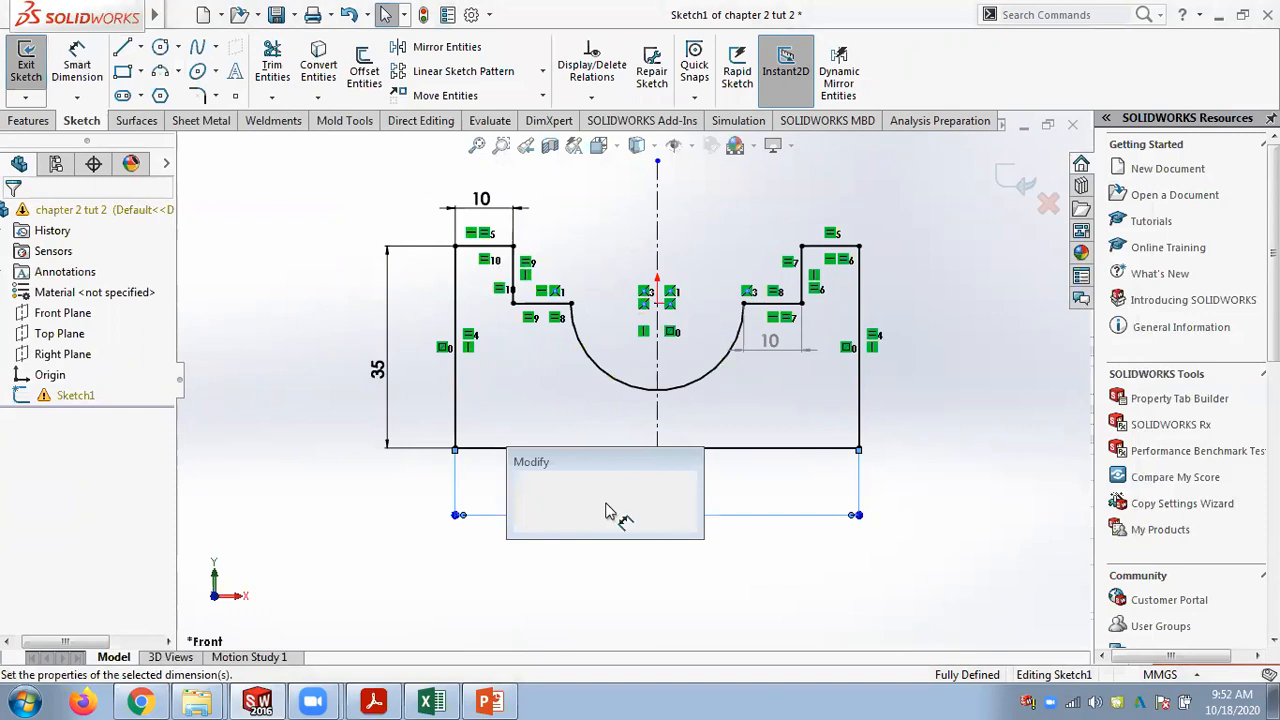
text(60)
key(Return)
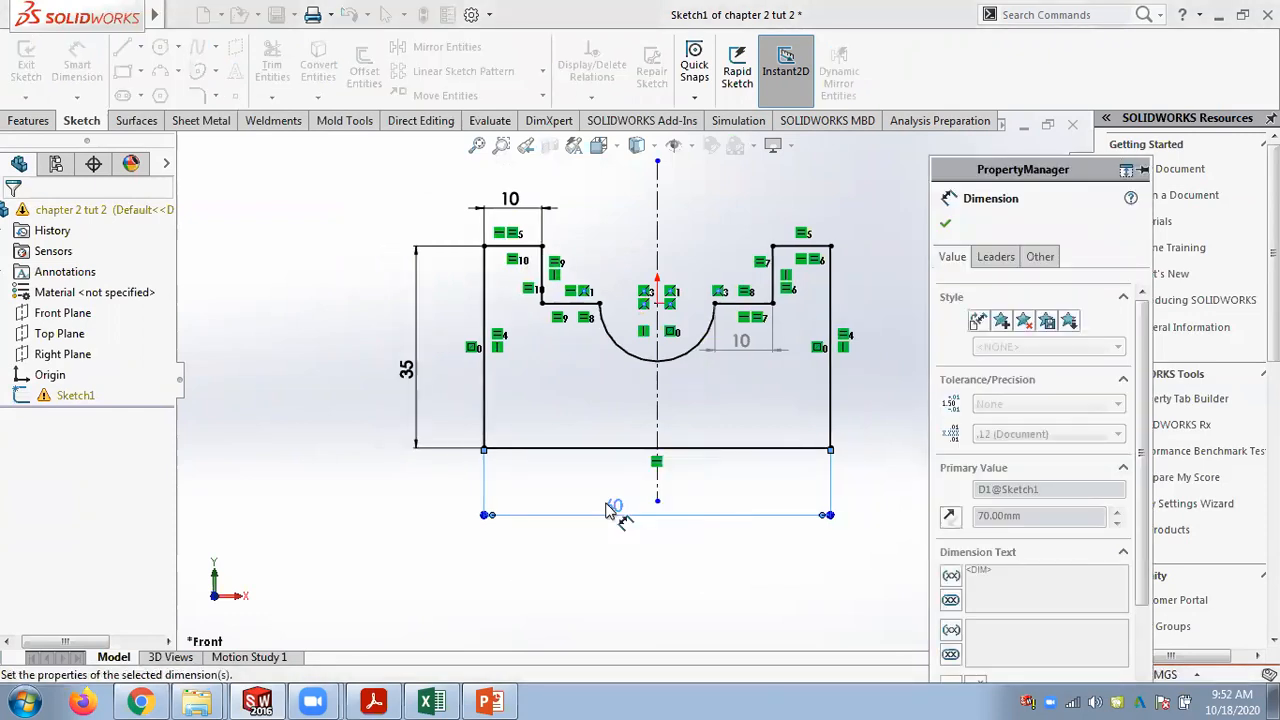
Switch to PowerPoint, check the Tutorial 2 sketch drawing in Figure 58, and return to SOLIDWORKS.
click(490, 702)
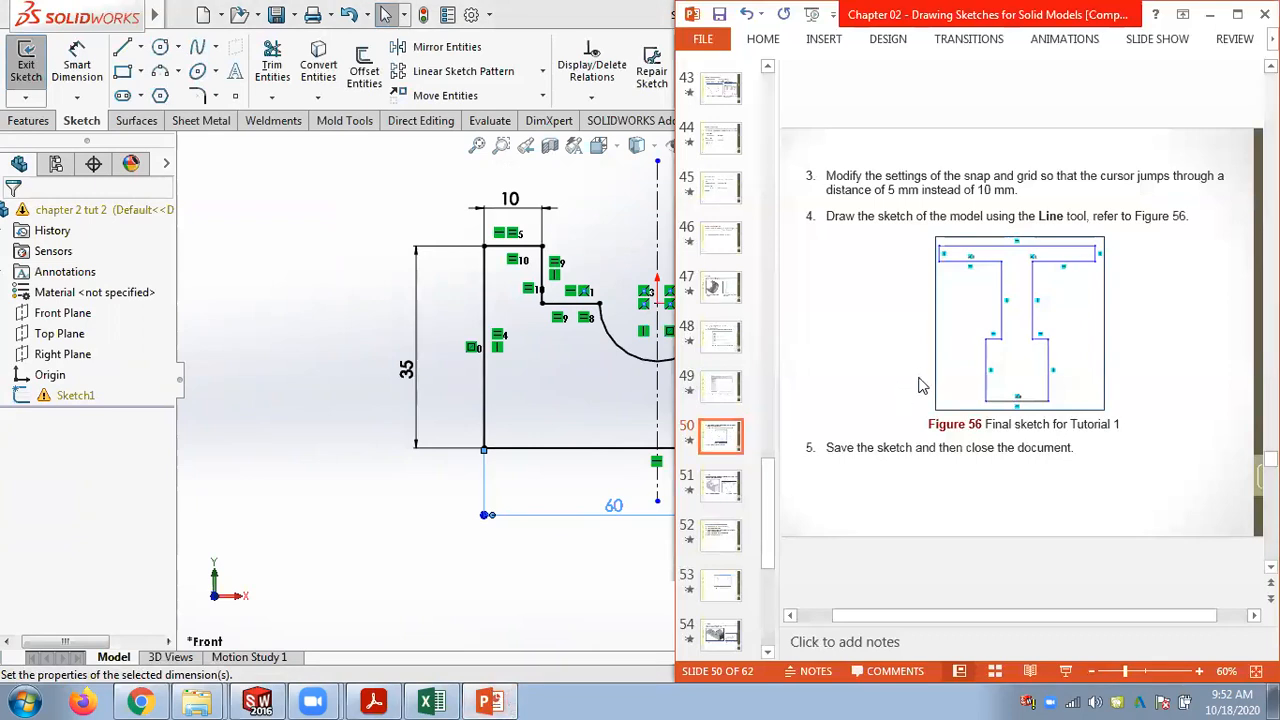
scroll(920, 386, down, 1)
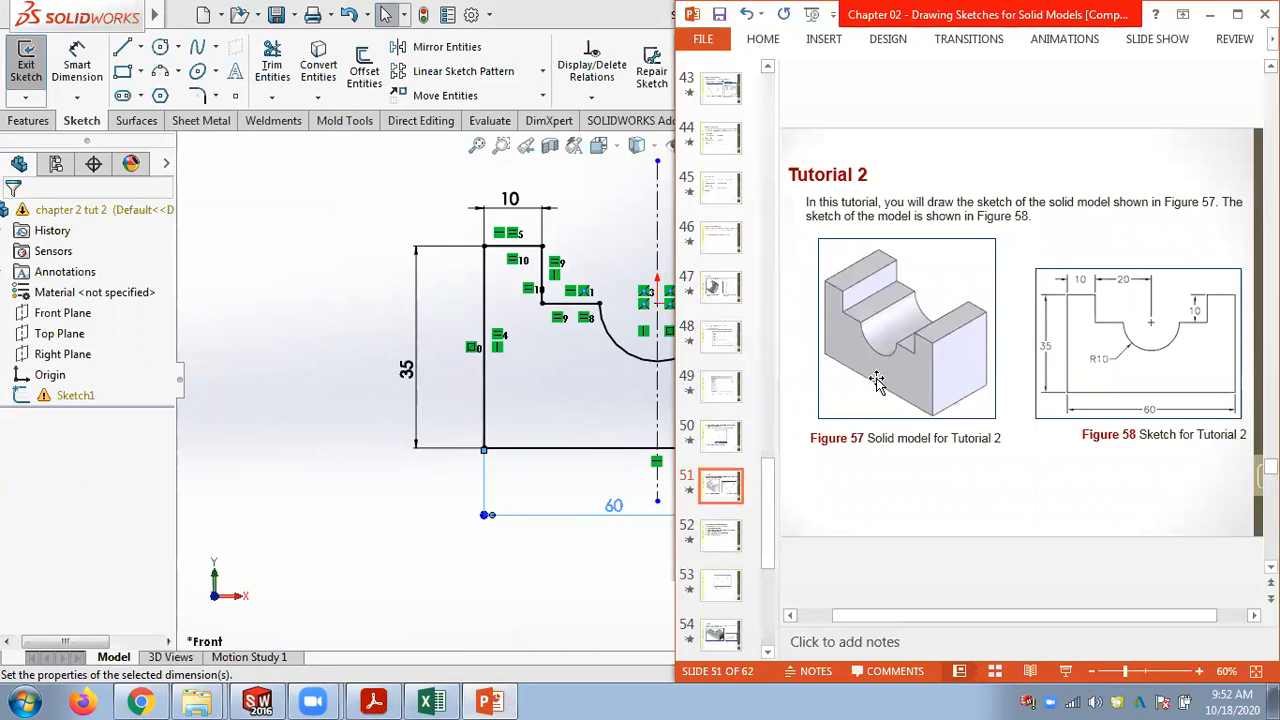
click(384, 229)
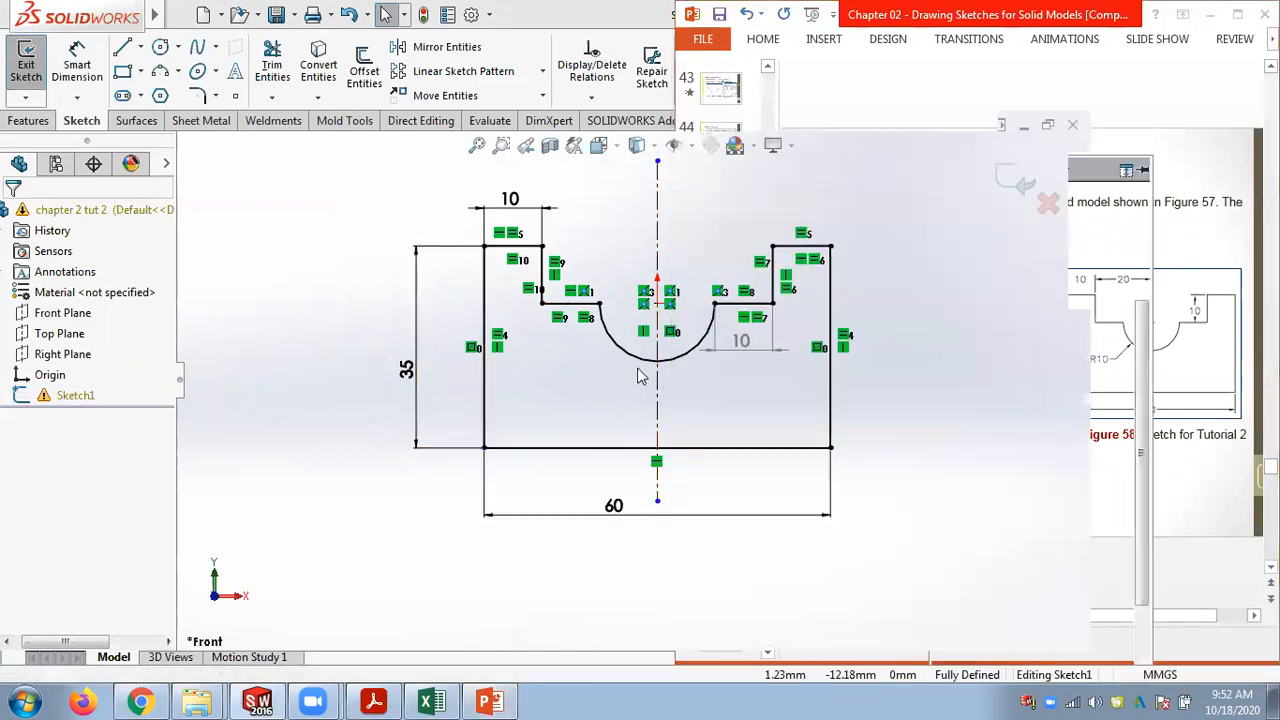
Try to set the width dimension of the profile's upper-left ledge to 15 mm and dismiss the message.
scroll(636, 377, up, 2)
scroll(745, 400, down, 1)
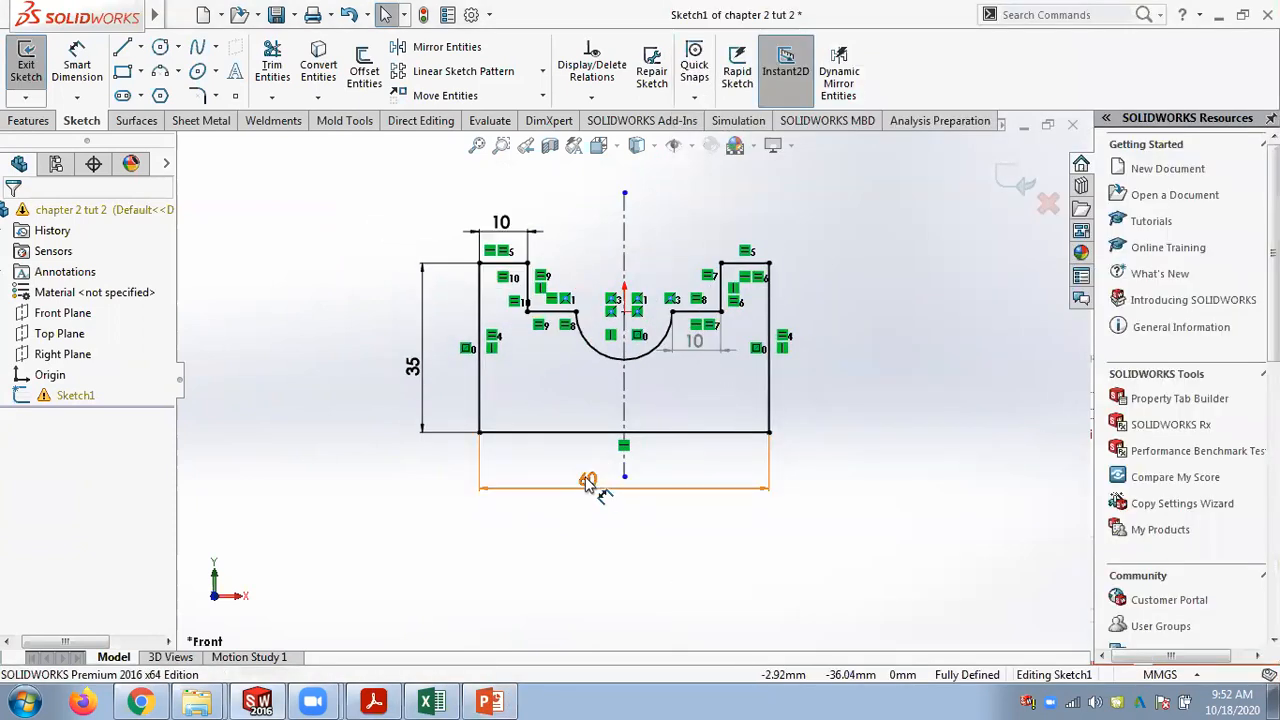
double_click(501, 222)
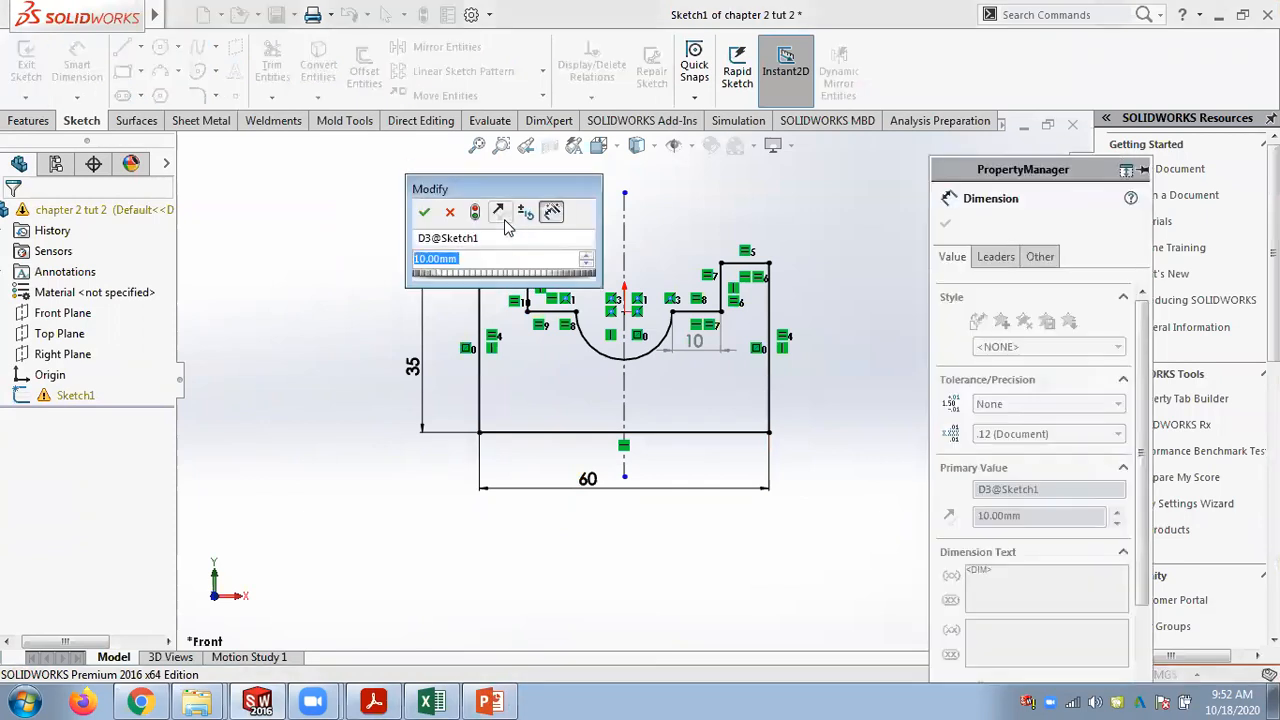
text(15)
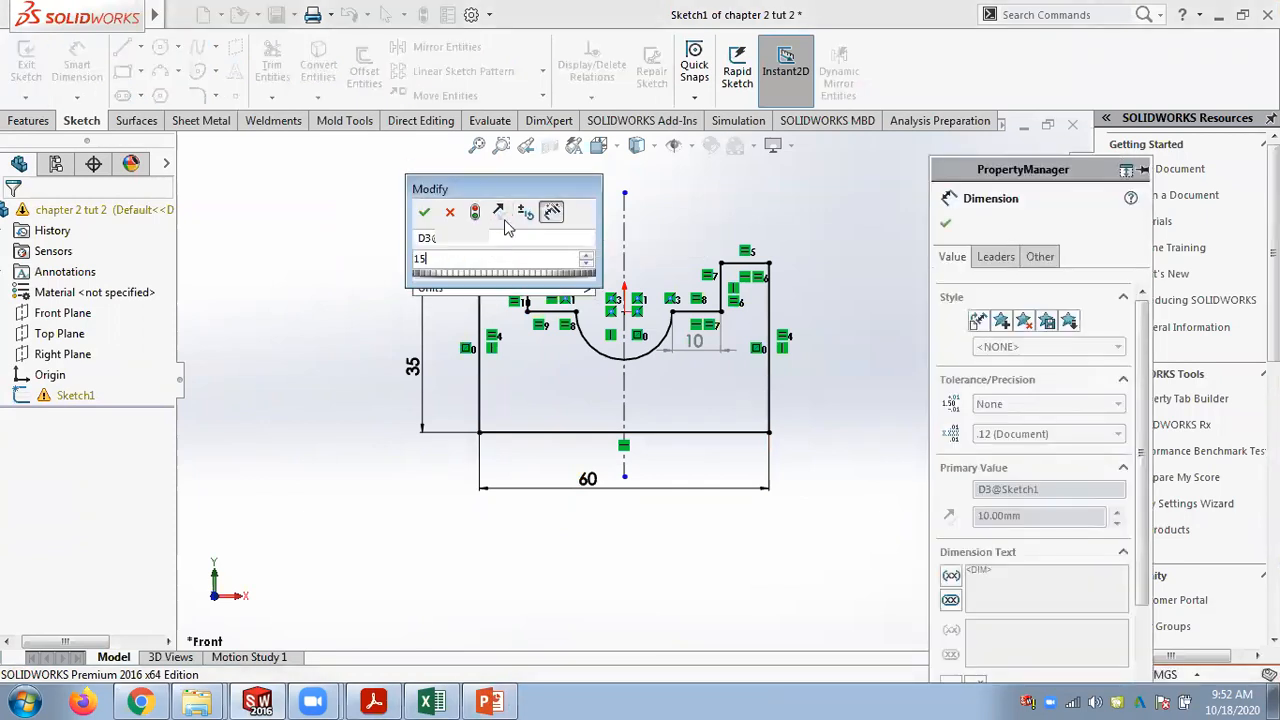
key(Return)
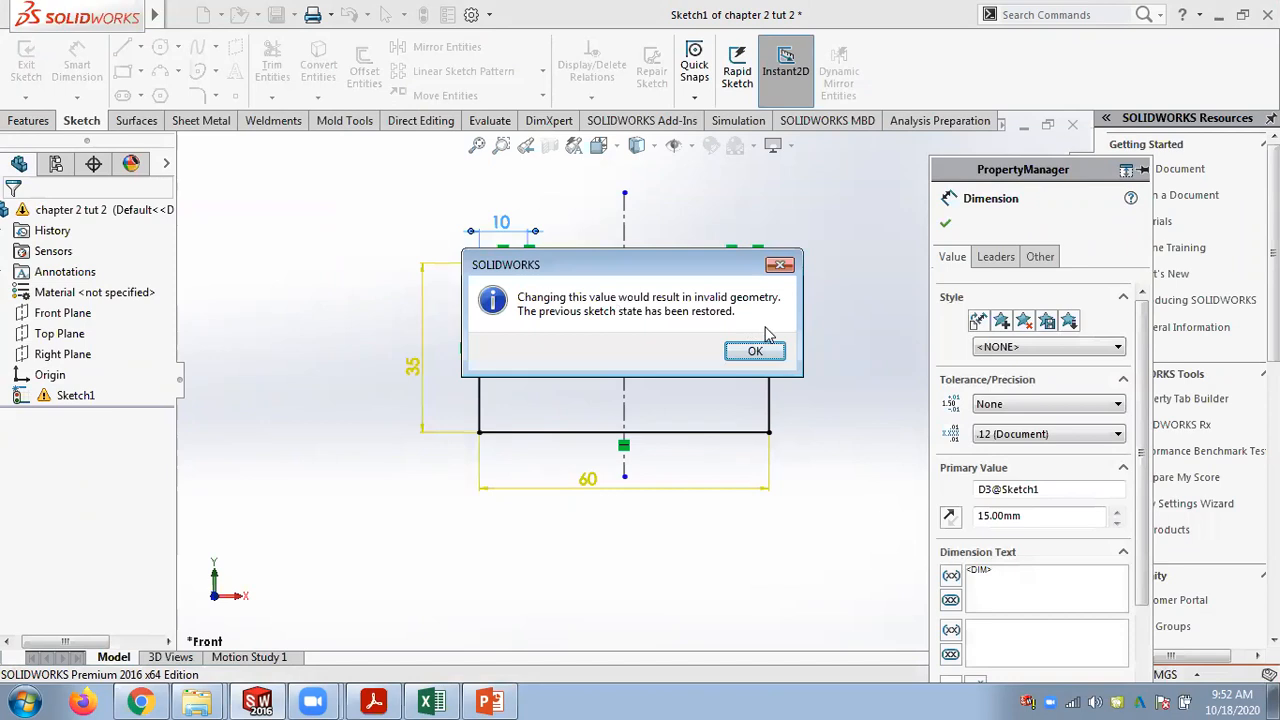
click(755, 350)
click(760, 503)
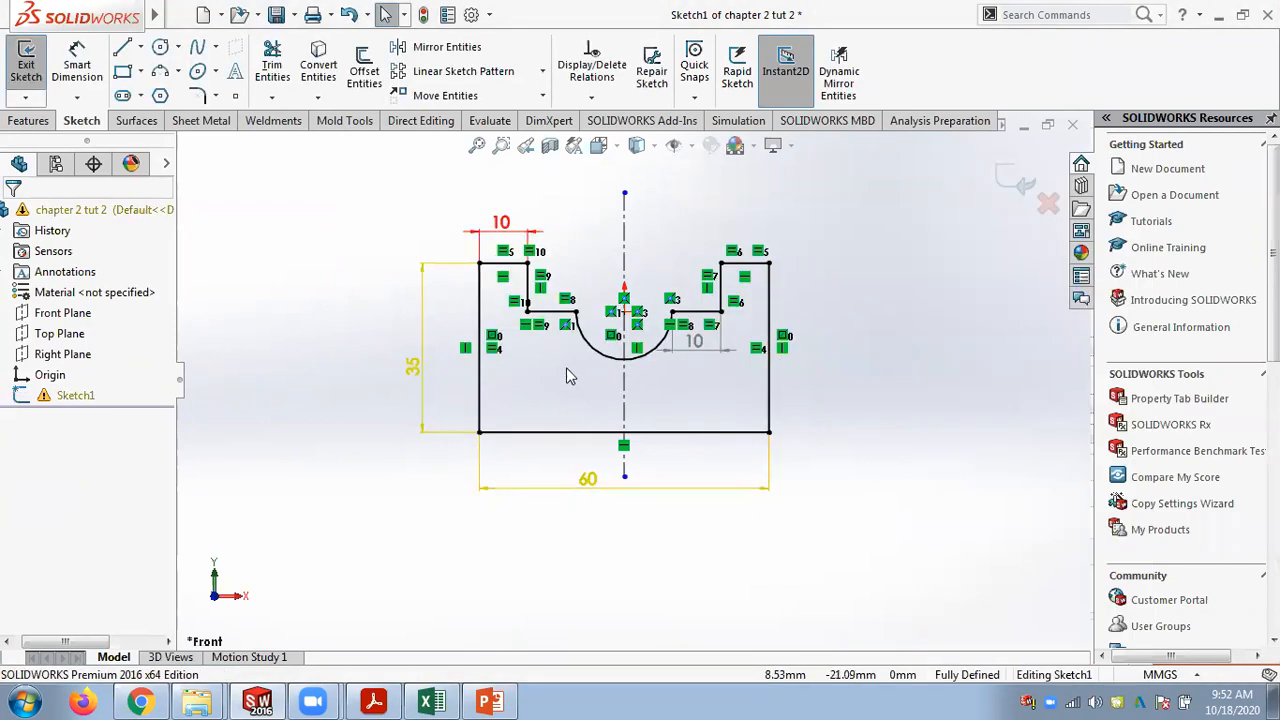
Retry the 15 mm width on the upper-left ledge dimension, then close the message and the dimension properties.
scroll(578, 240, down, 2)
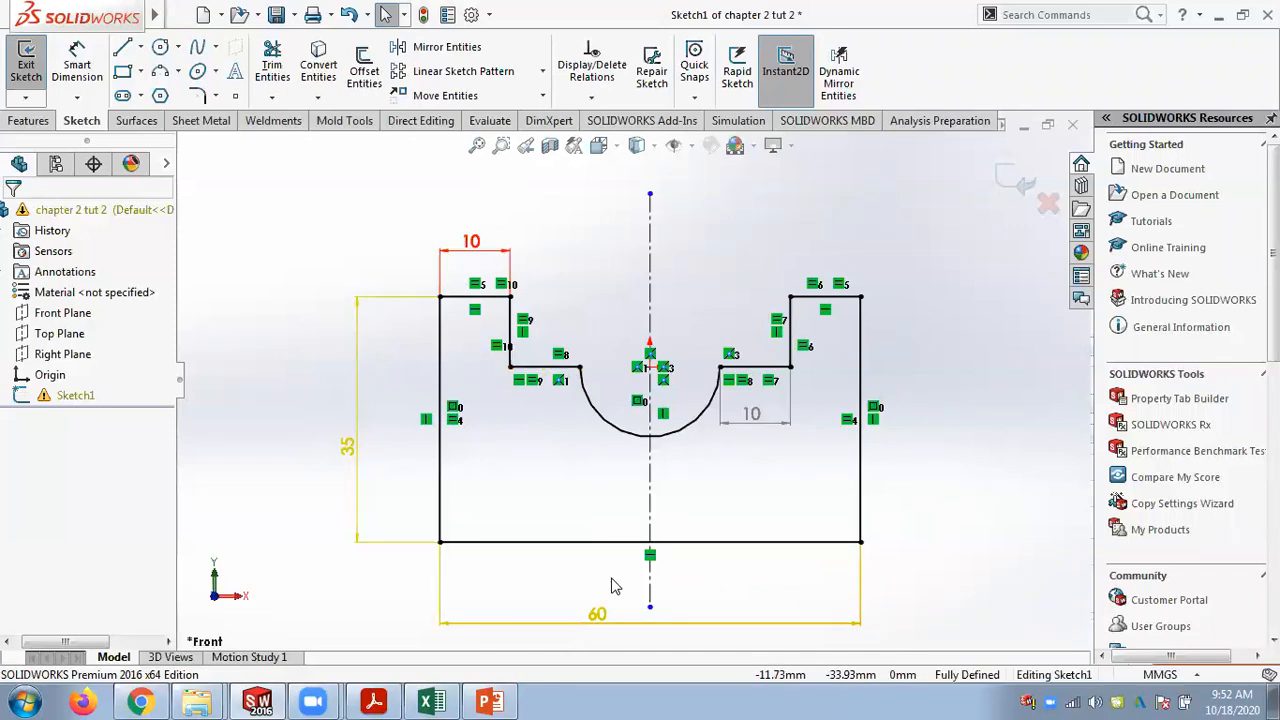
scroll(615, 587, up, 2)
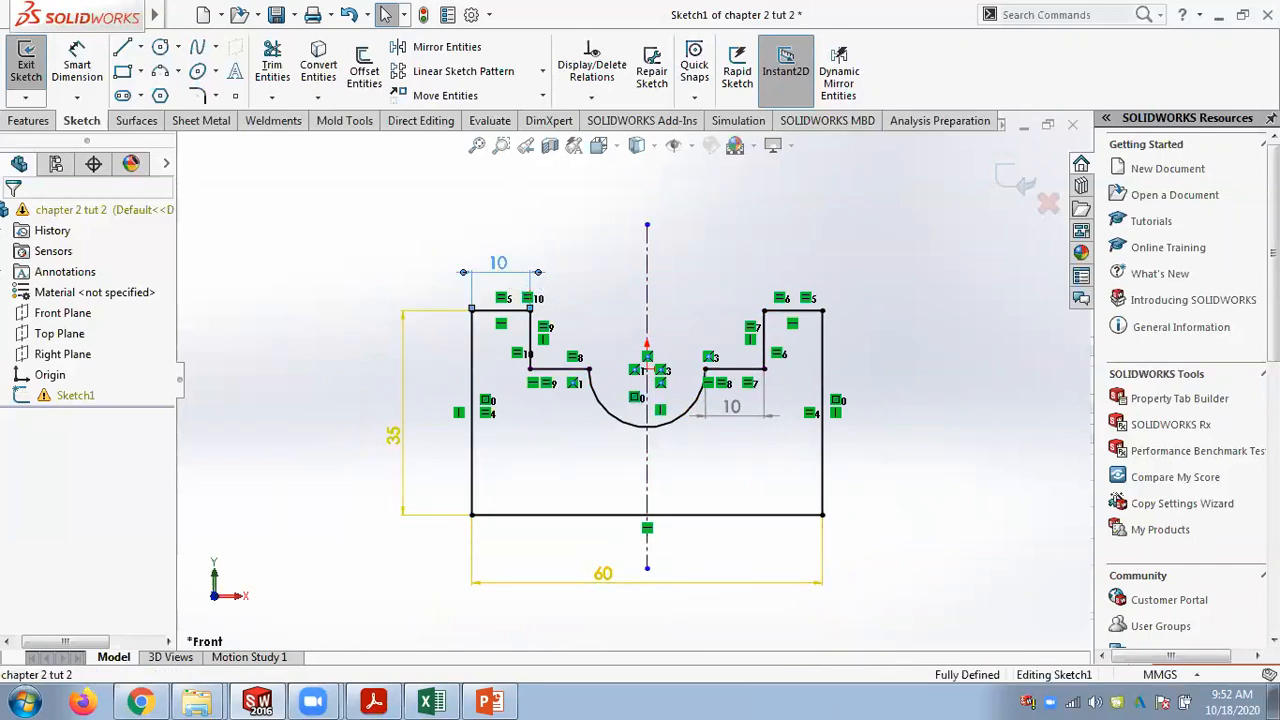
double_click(498, 263)
text(15)
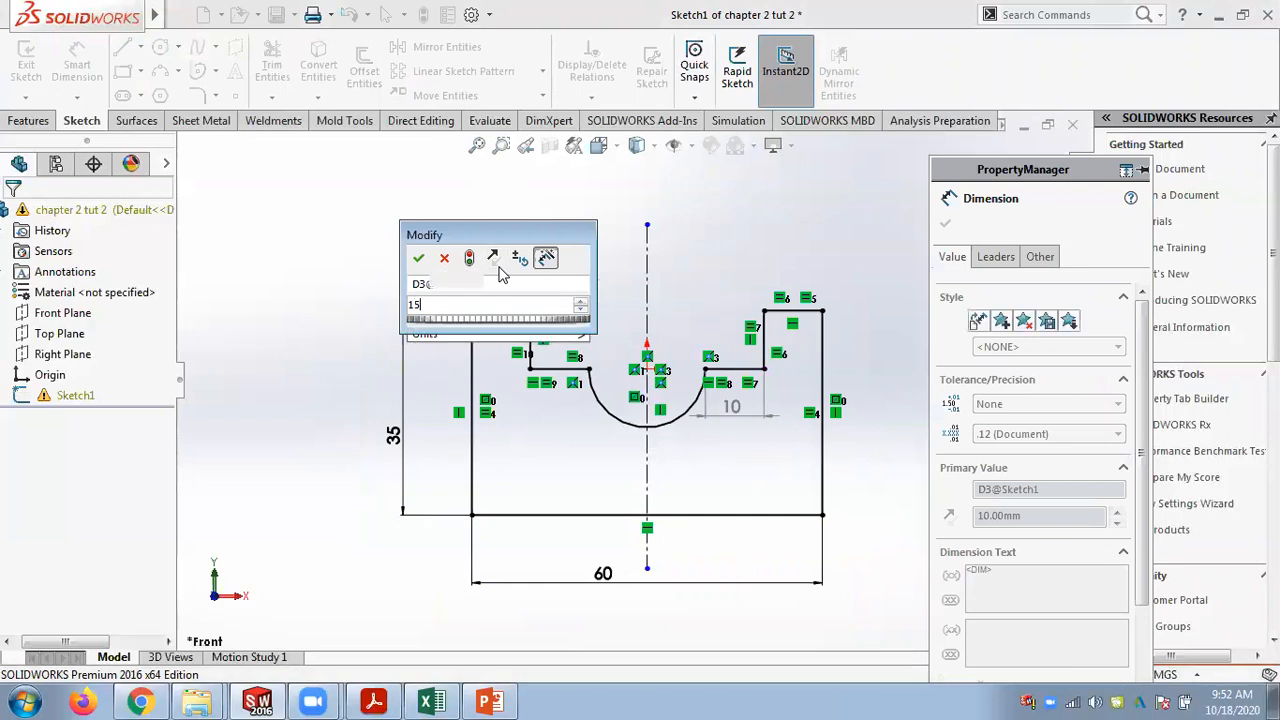
key(Return)
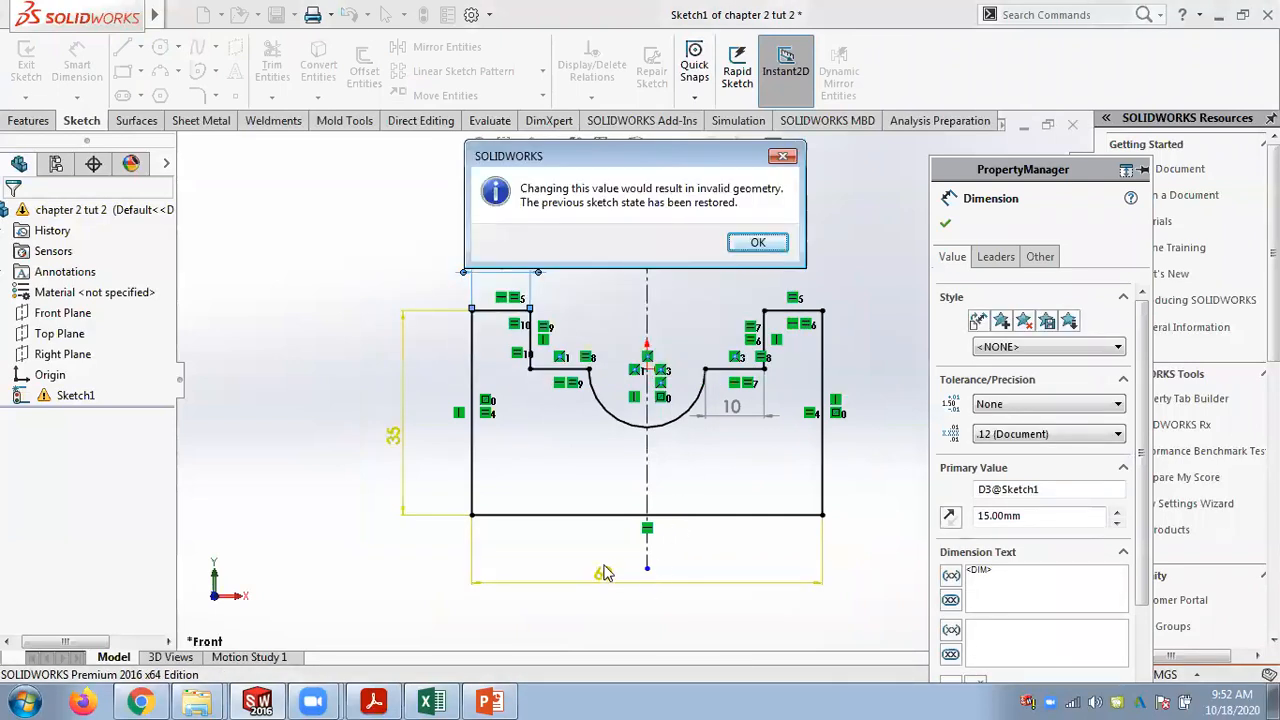
click(760, 245)
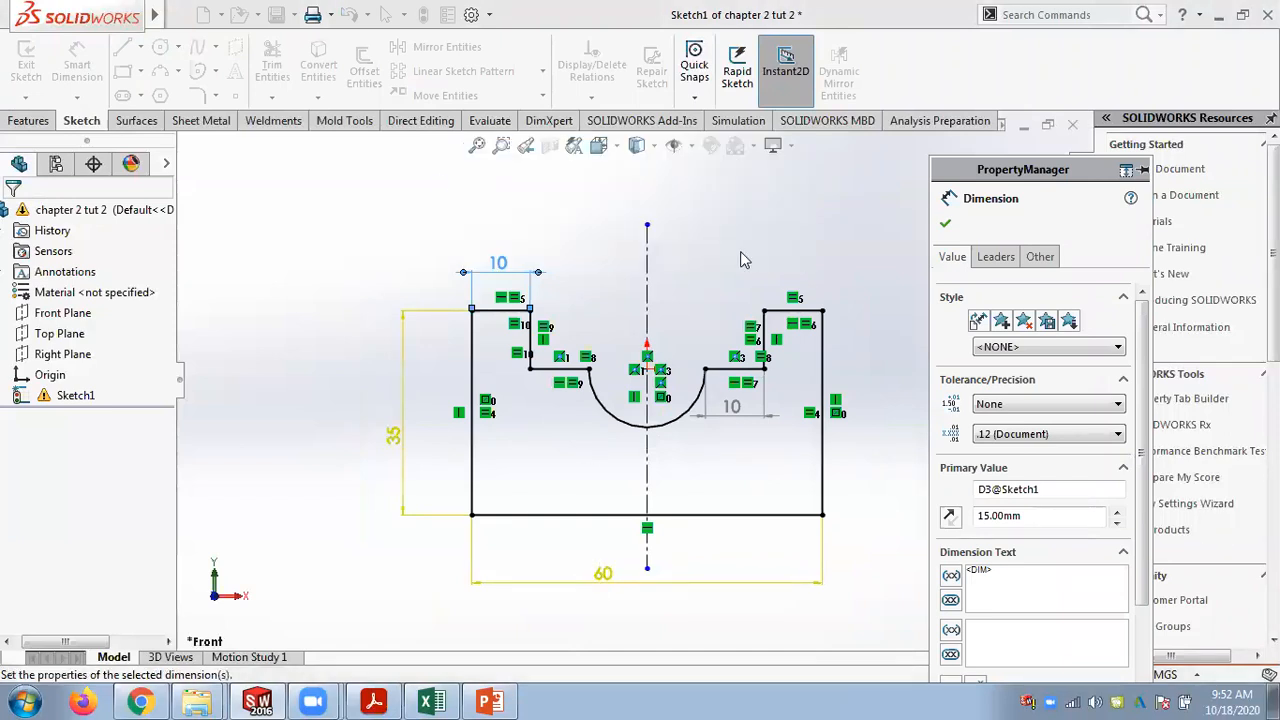
click(944, 223)
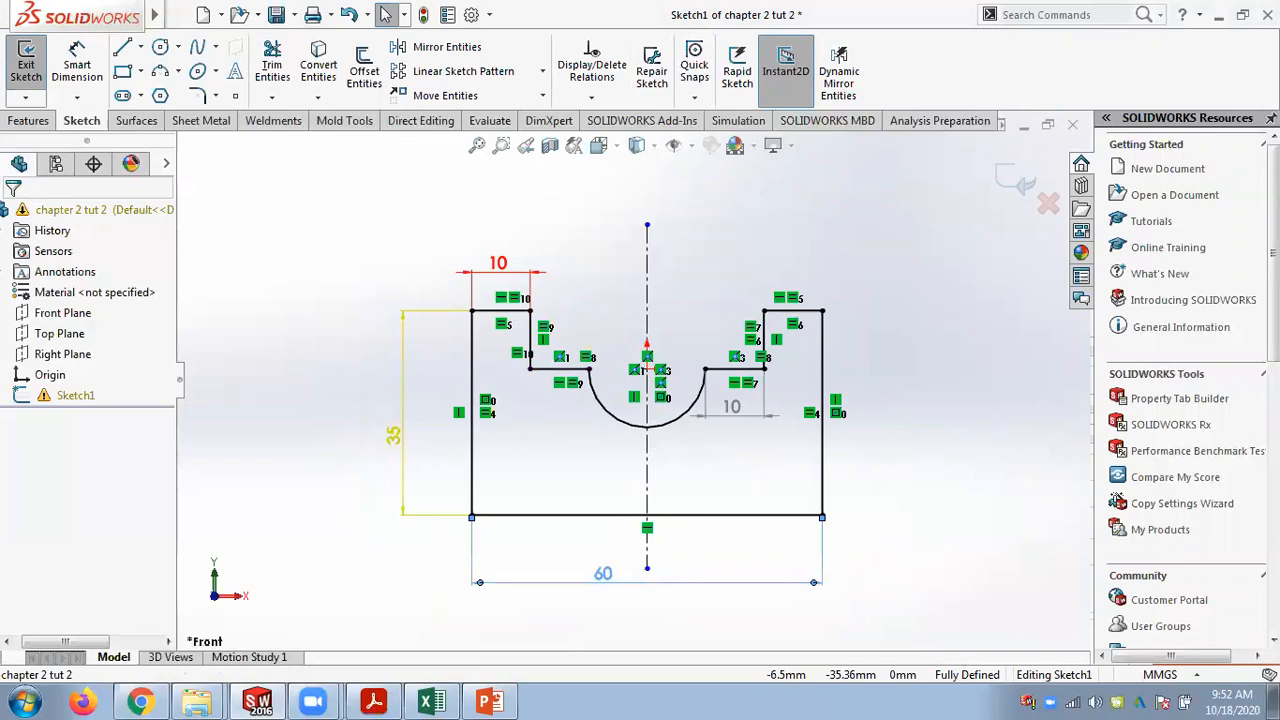
Set the overall base width dimension to 80 mm and the upper-left ledge width to 15 mm.
double_click(603, 573)
text(80)
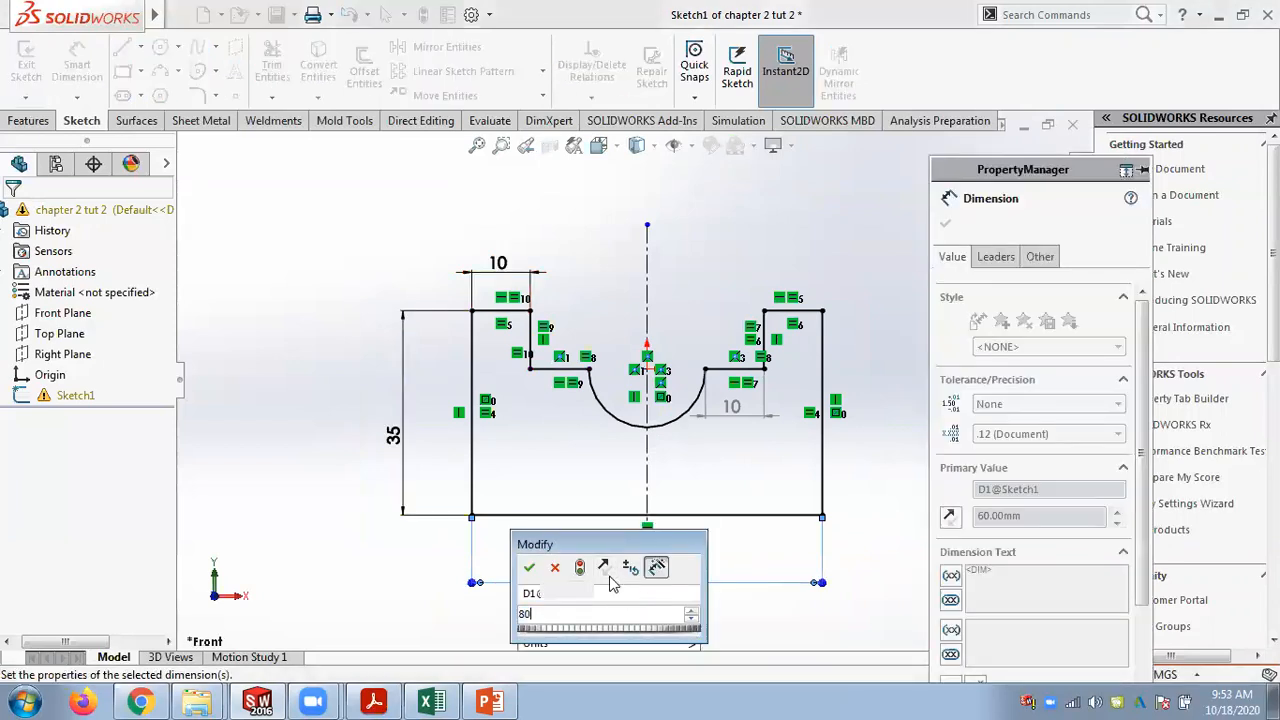
key(Return)
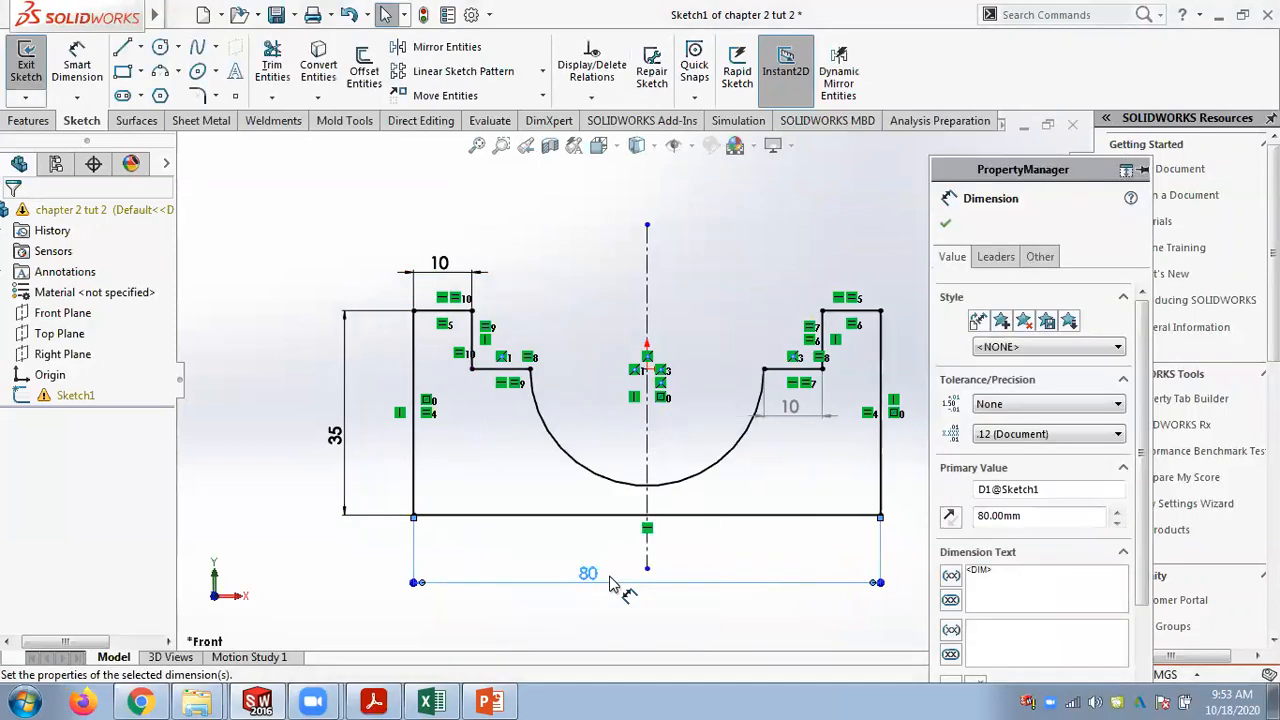
double_click(437, 274)
text(15)
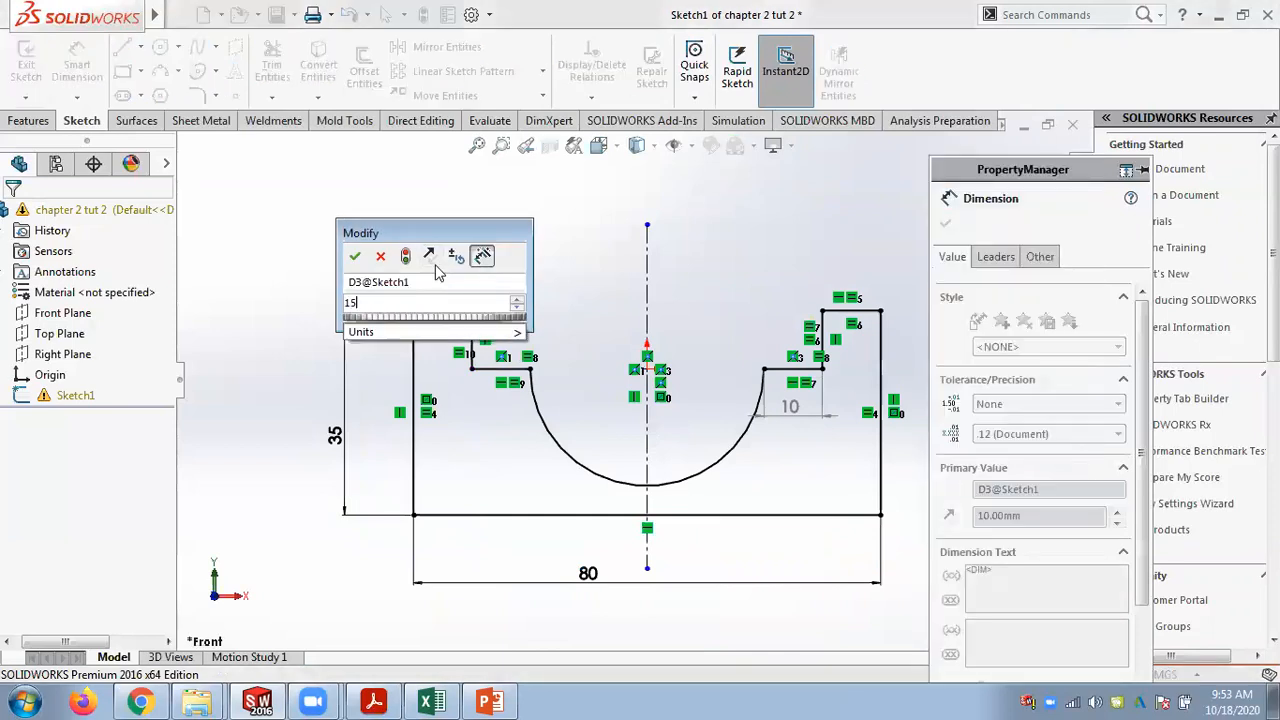
key(Return)
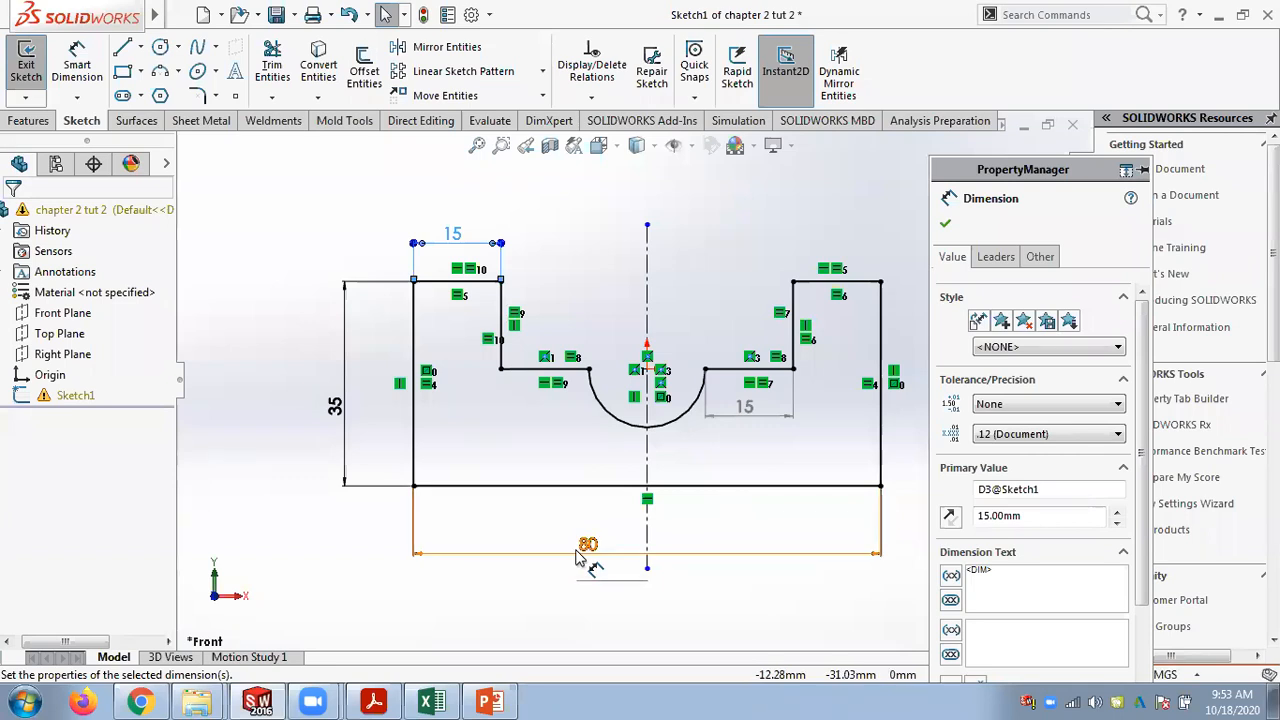
Delete the grey driven width dimension below the profile's right inner ledge.
key(Escape)
click(772, 425)
key(Delete)
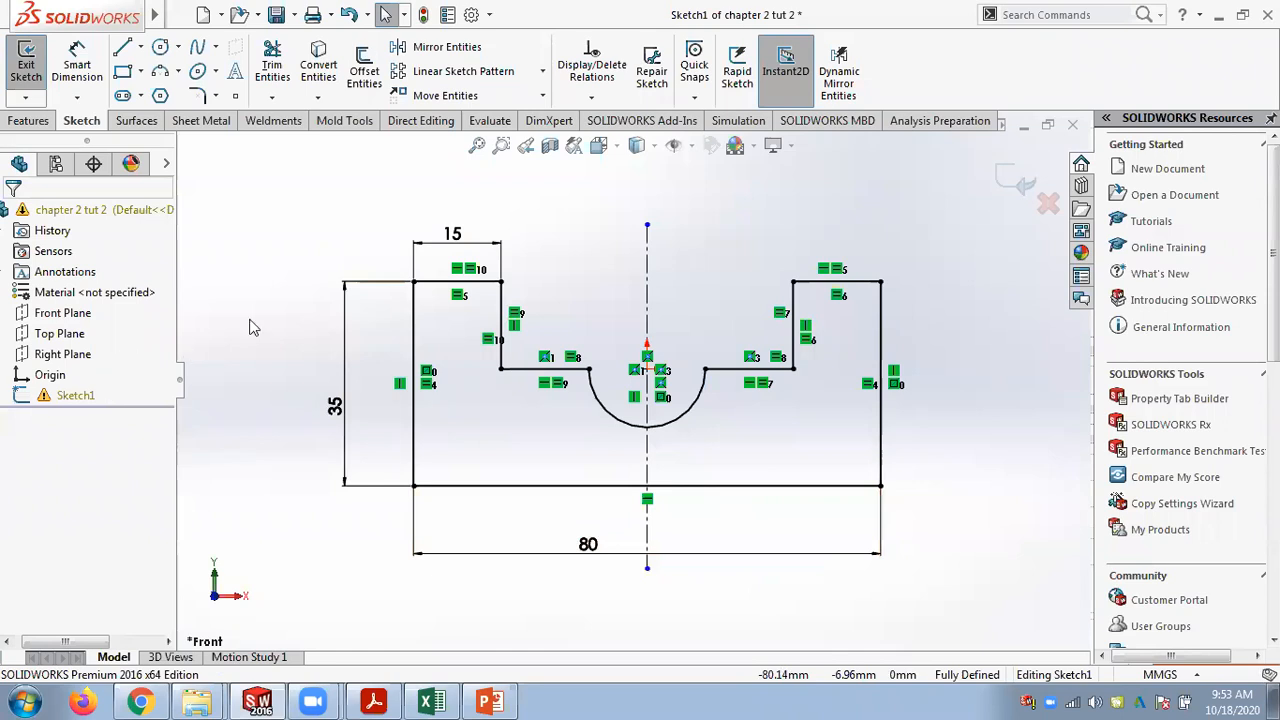
Set the upper-left ledge width dimension to 10 mm.
double_click(455, 236)
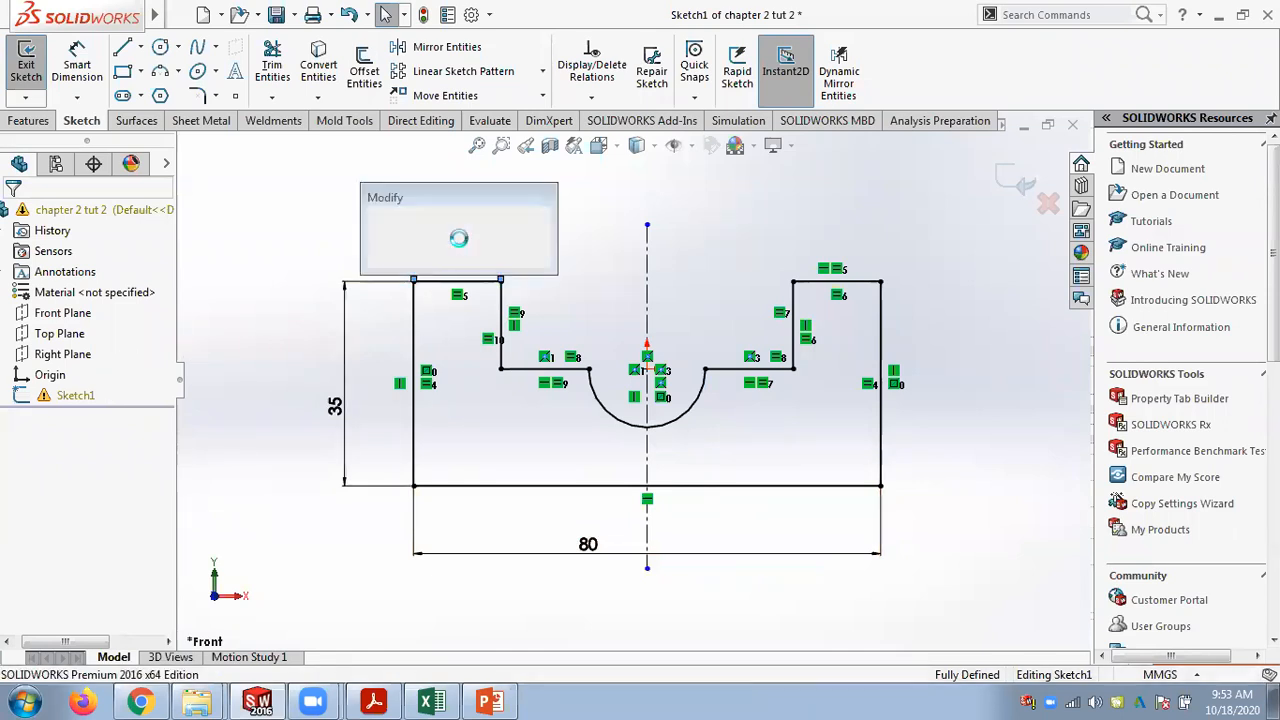
text(10)
key(Return)
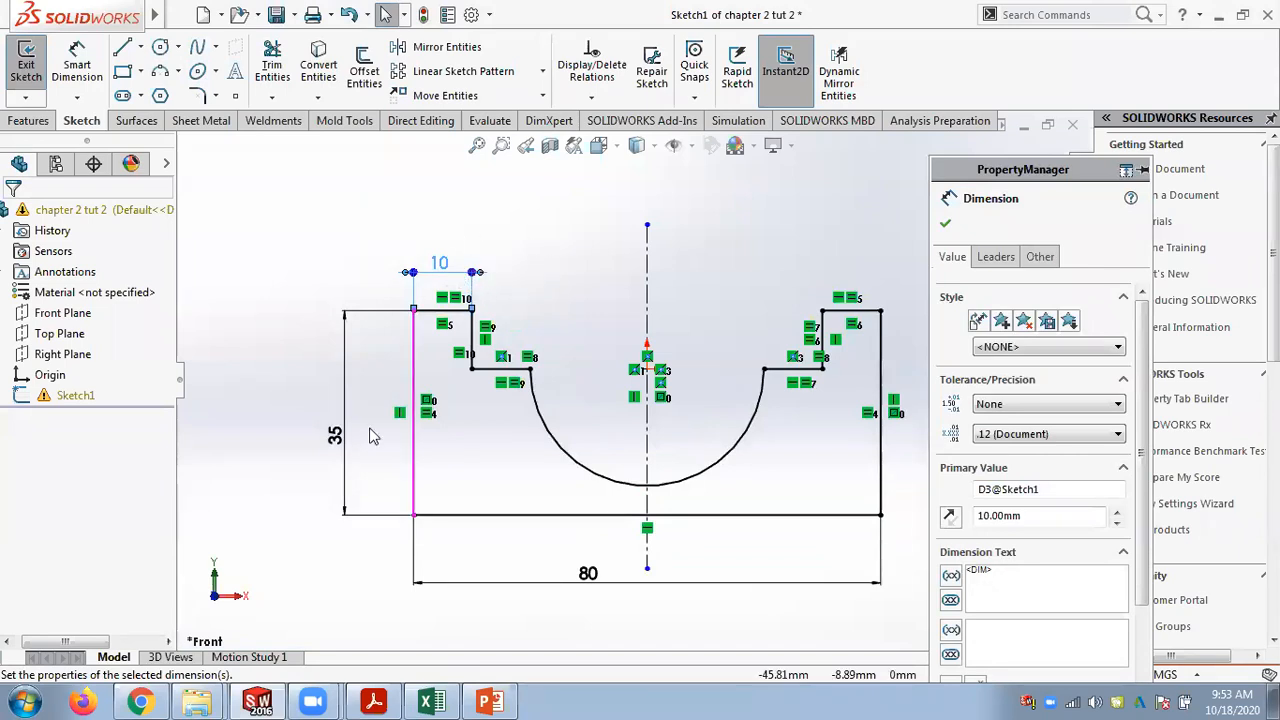
Set the overall height dimension of the profile to 50 mm.
click(335, 435)
double_click(335, 435)
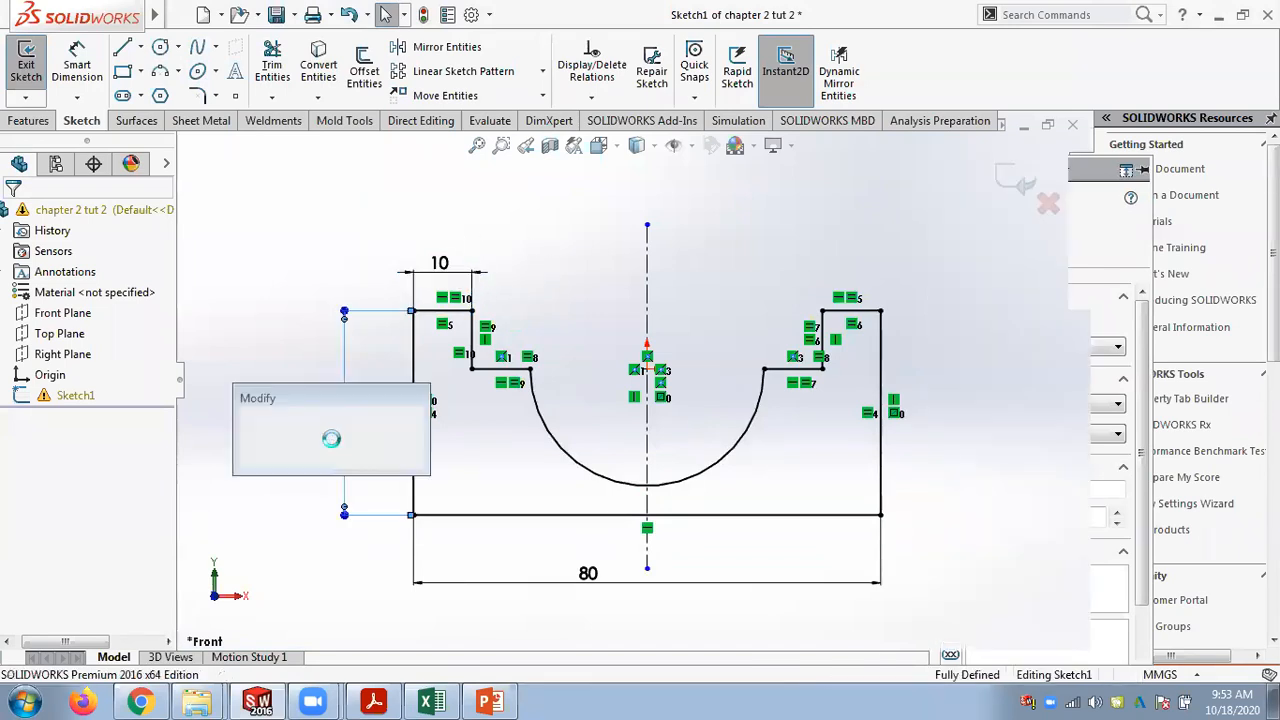
text(50)
key(Return)
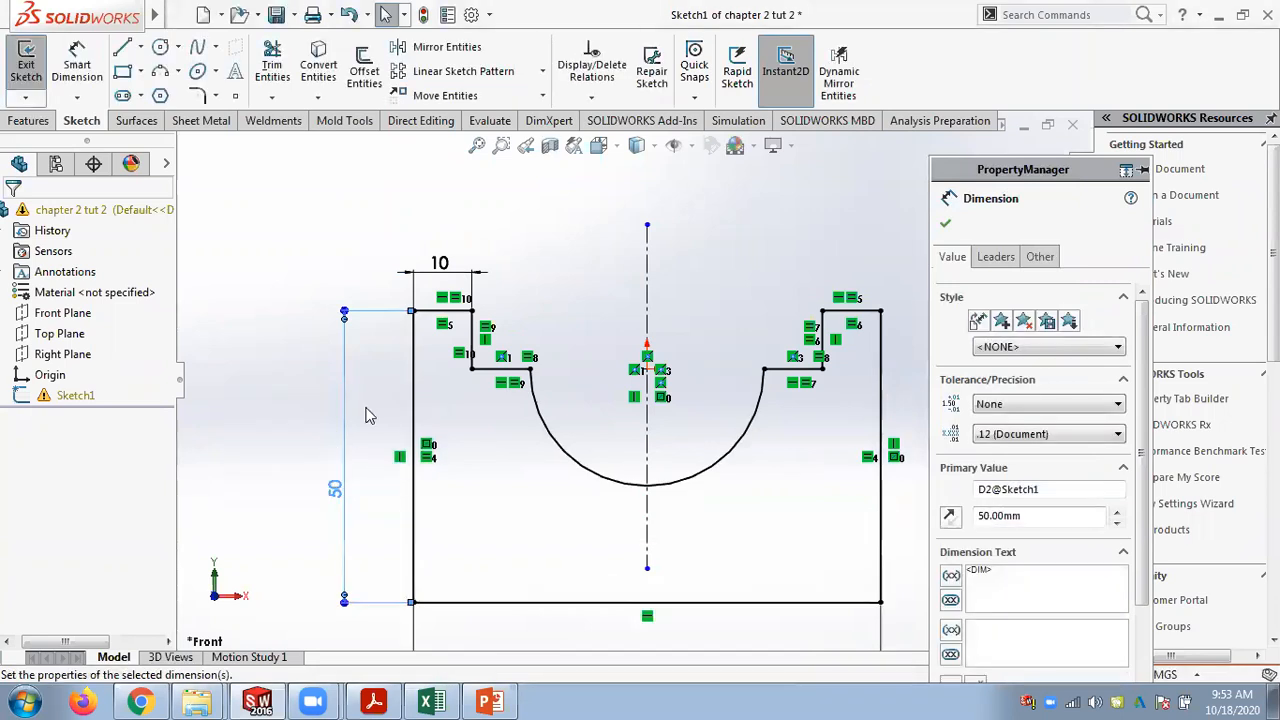
scroll(505, 488, up, 2)
scroll(566, 525, down, 2)
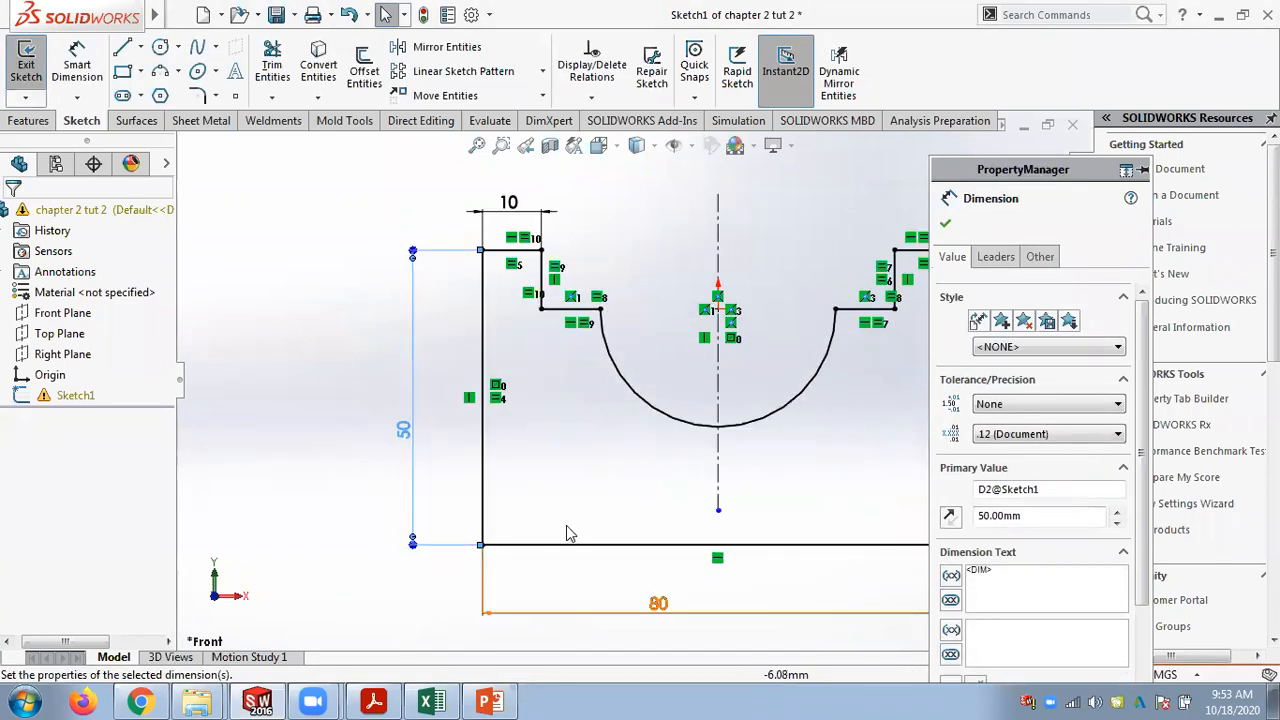
key(f)
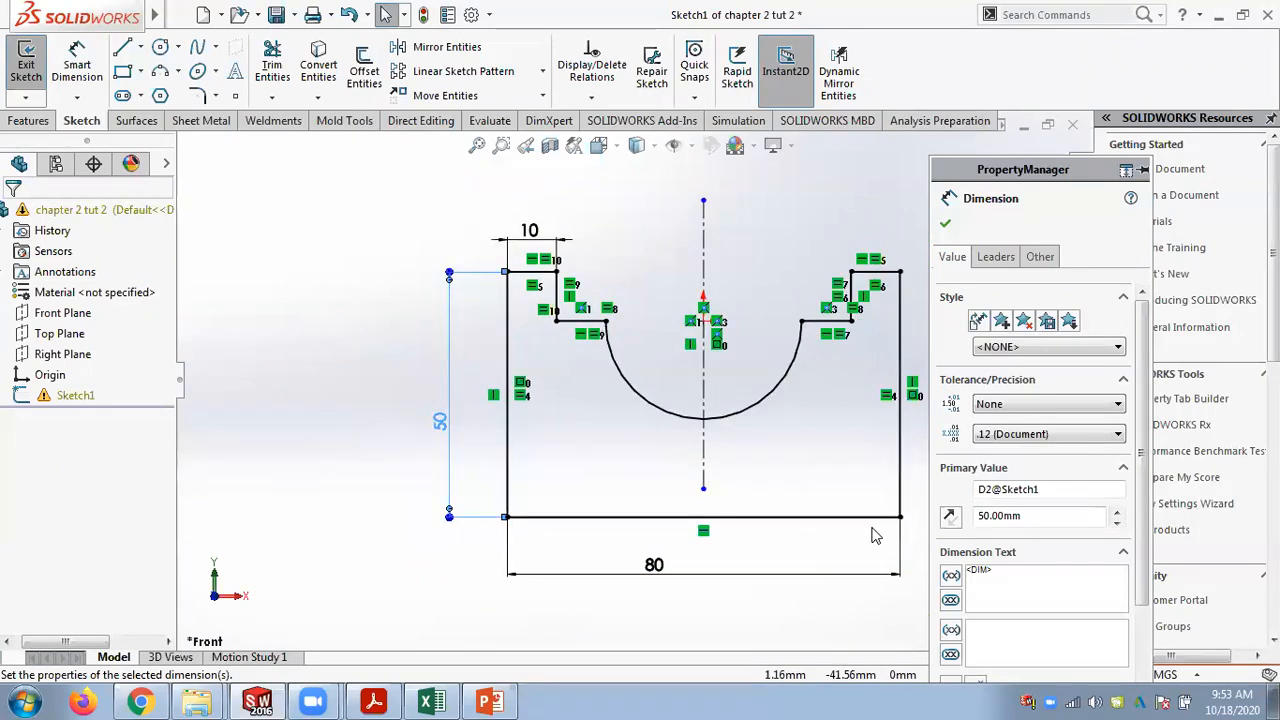
Set the overall base width to 60 mm and the overall height to 35 mm, and clear the selection.
double_click(658, 568)
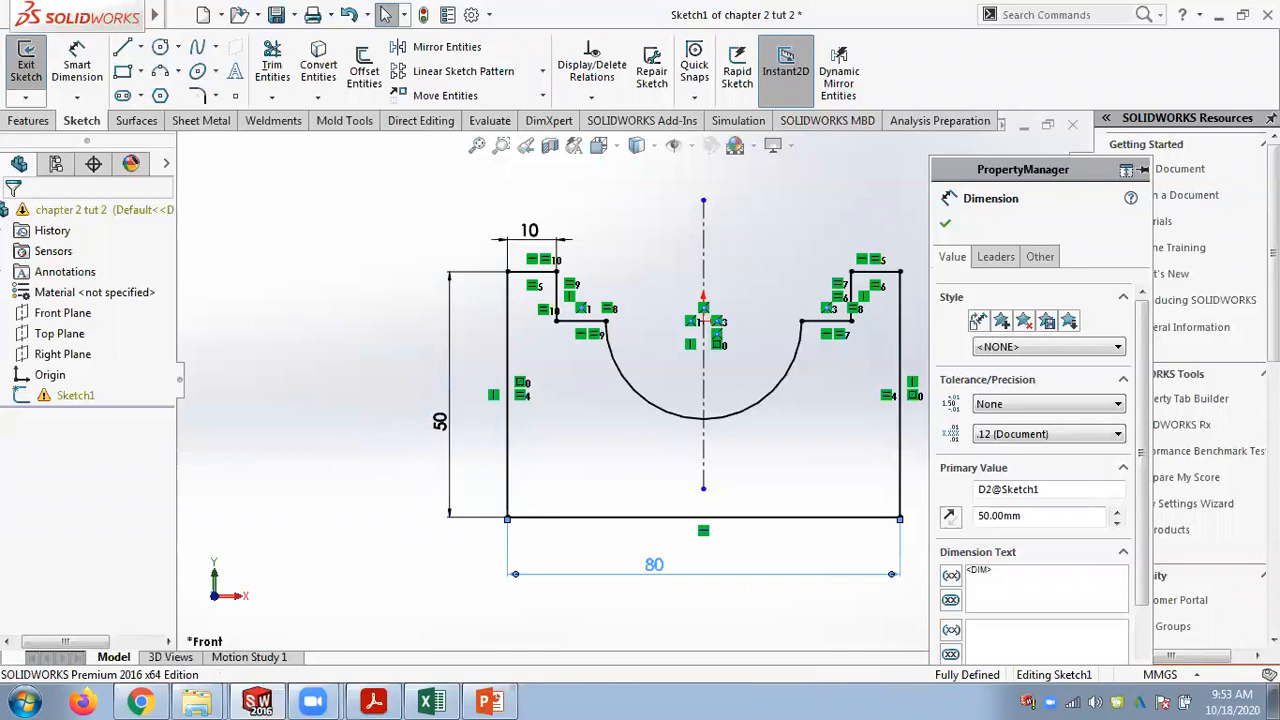
text(60)
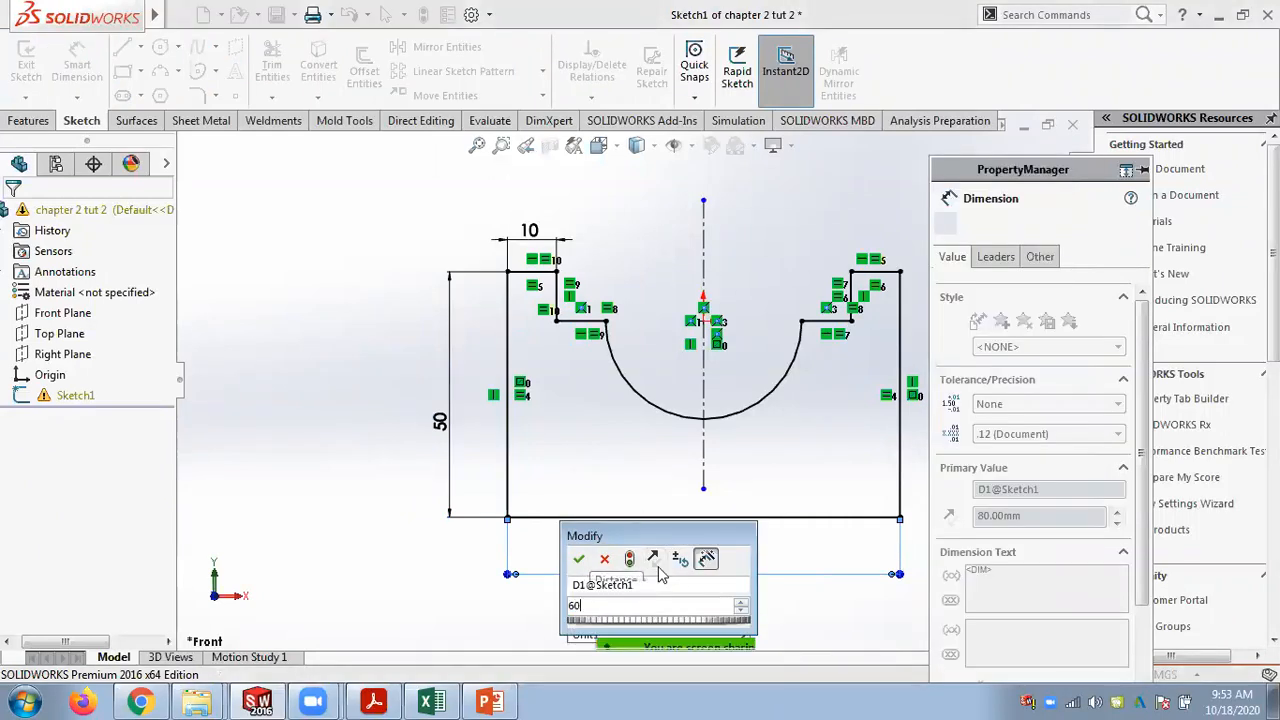
key(Return)
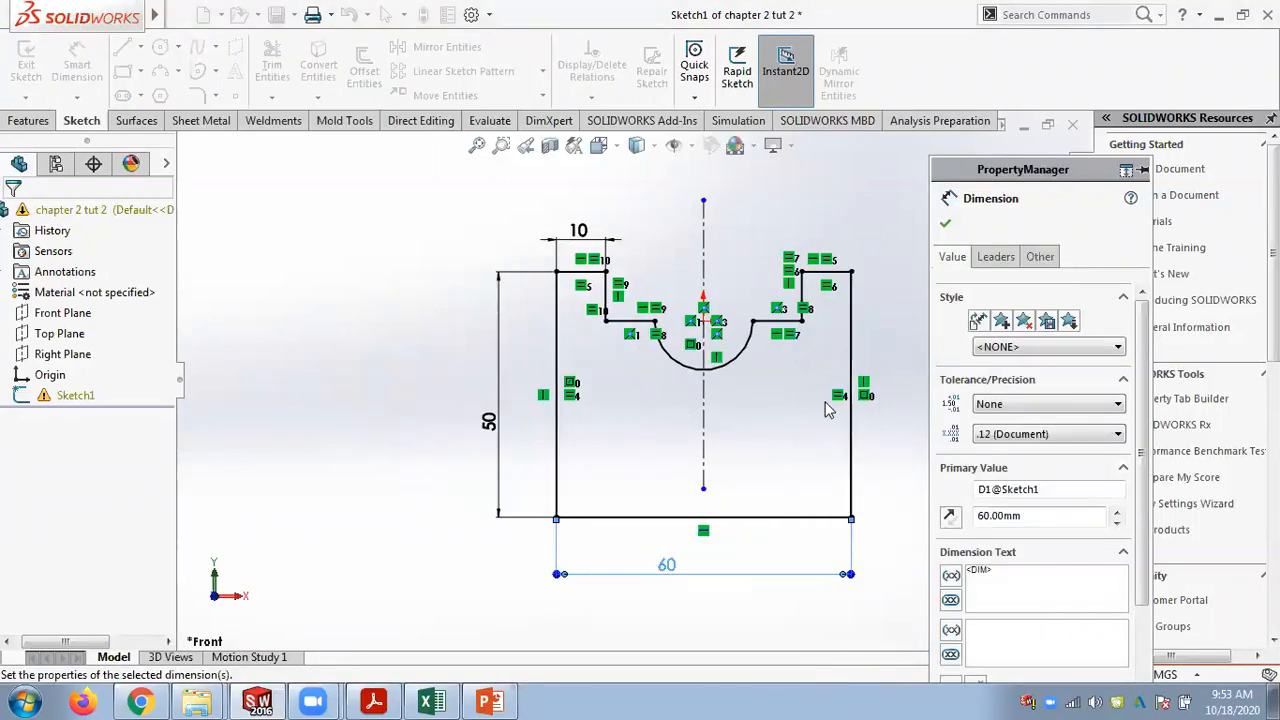
click(489, 420)
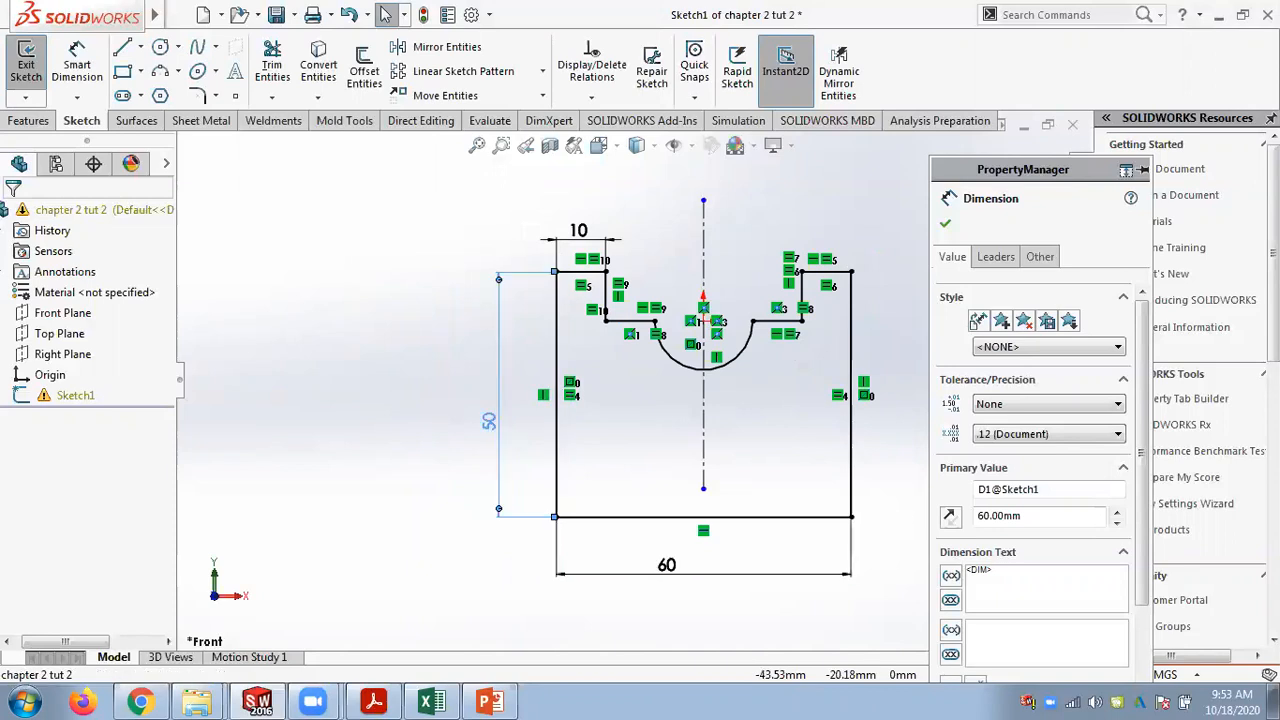
double_click(489, 420)
text(35)
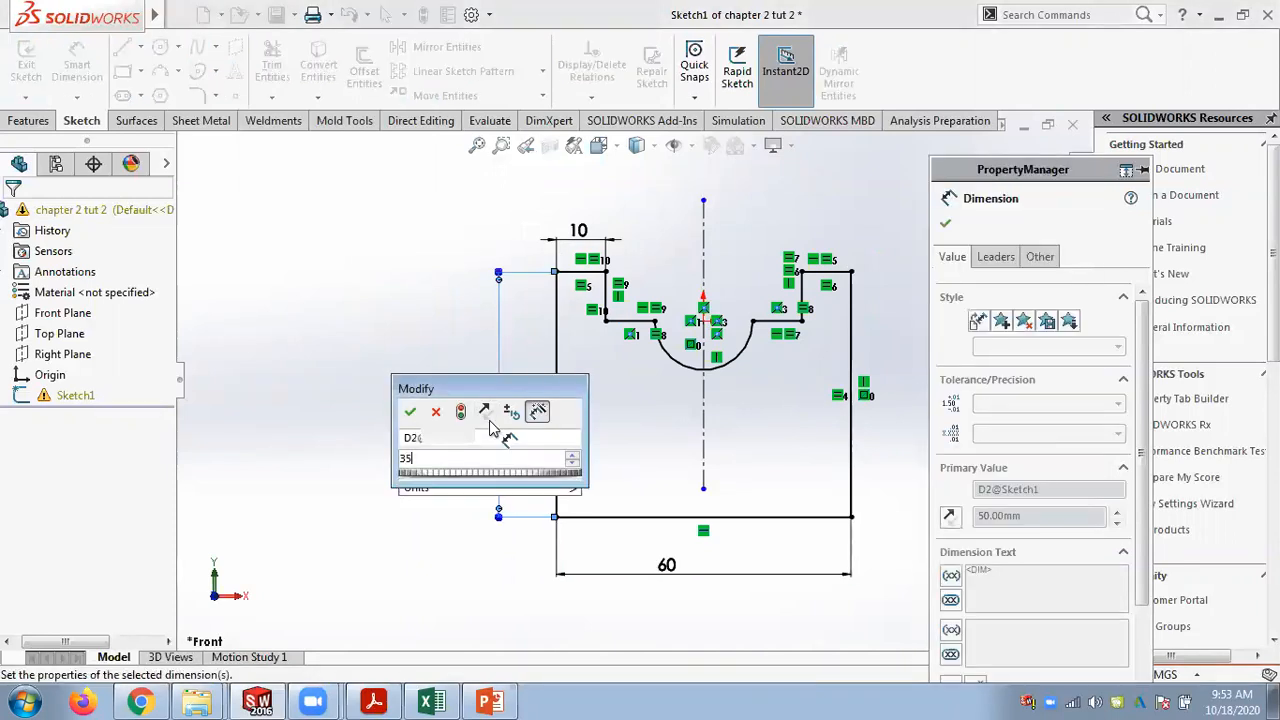
key(Return)
click(407, 242)
scroll(761, 366, up, 1)
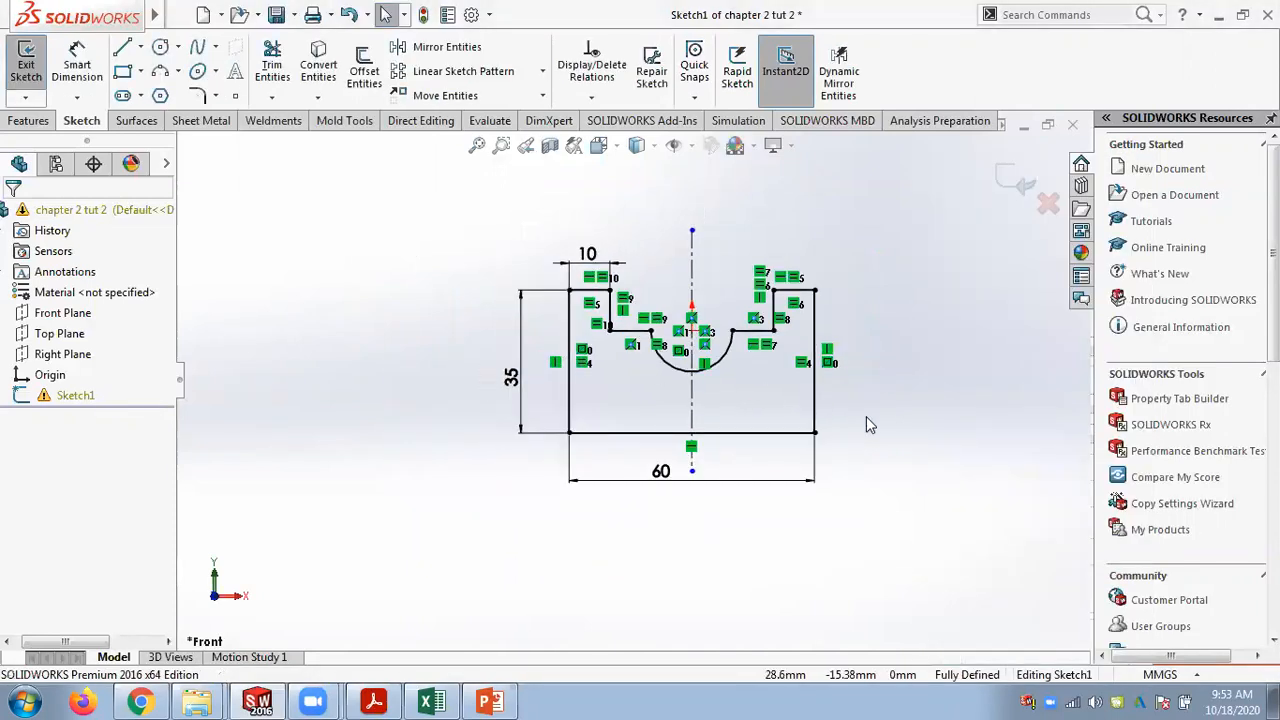
Extrude the sketch with Extruded Boss/Base, blind 20 mm in Direction 1 and blind 10 mm in Direction 2.
click(25, 121)
click(34, 65)
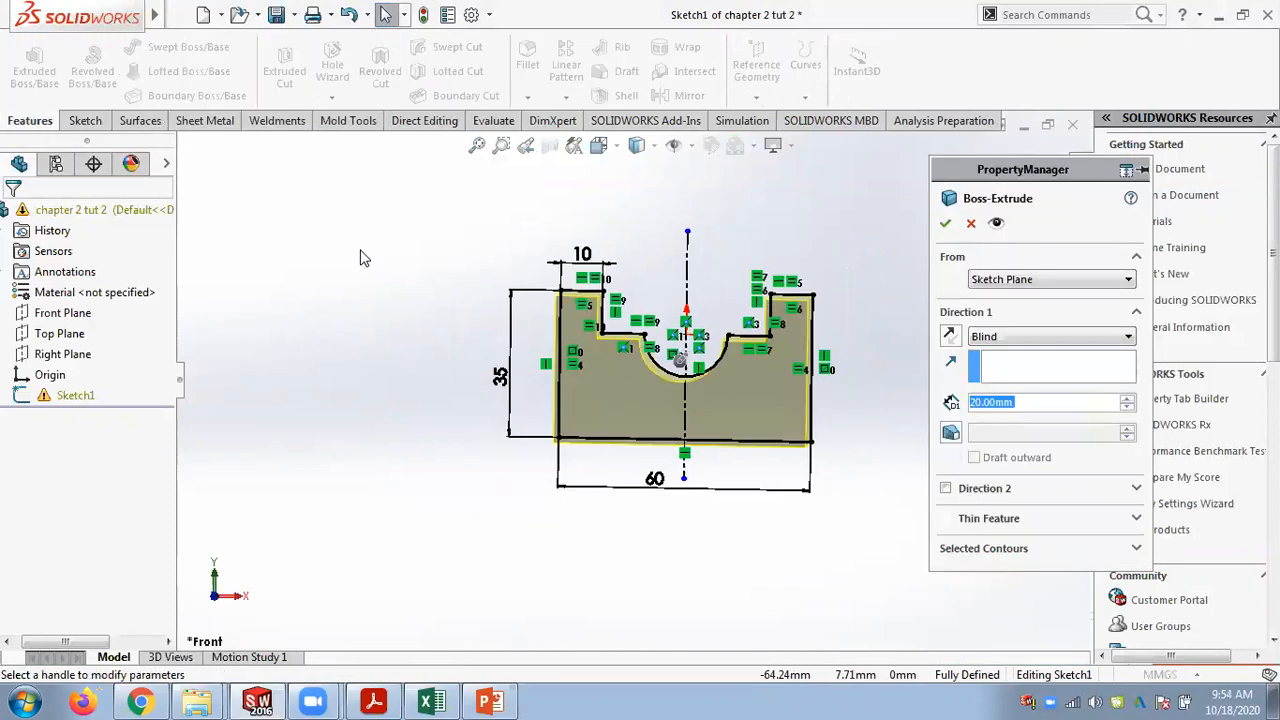
click(948, 336)
click(948, 336)
click(1006, 402)
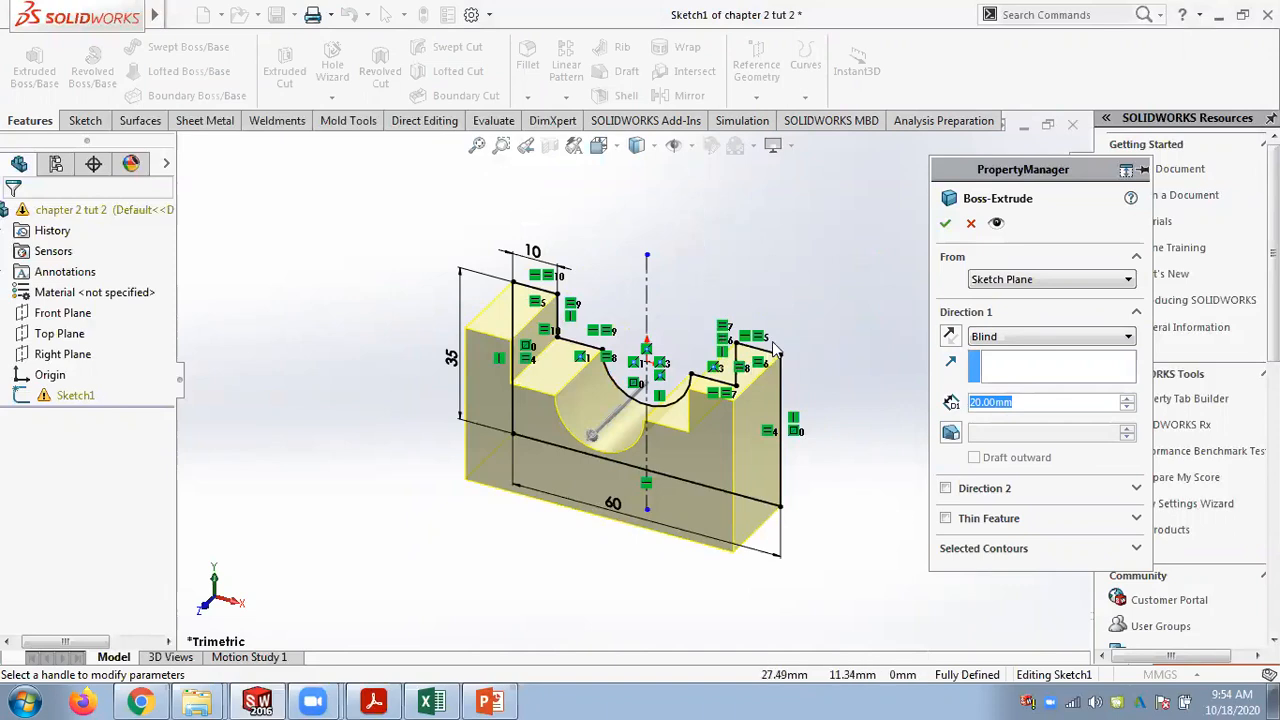
click(945, 488)
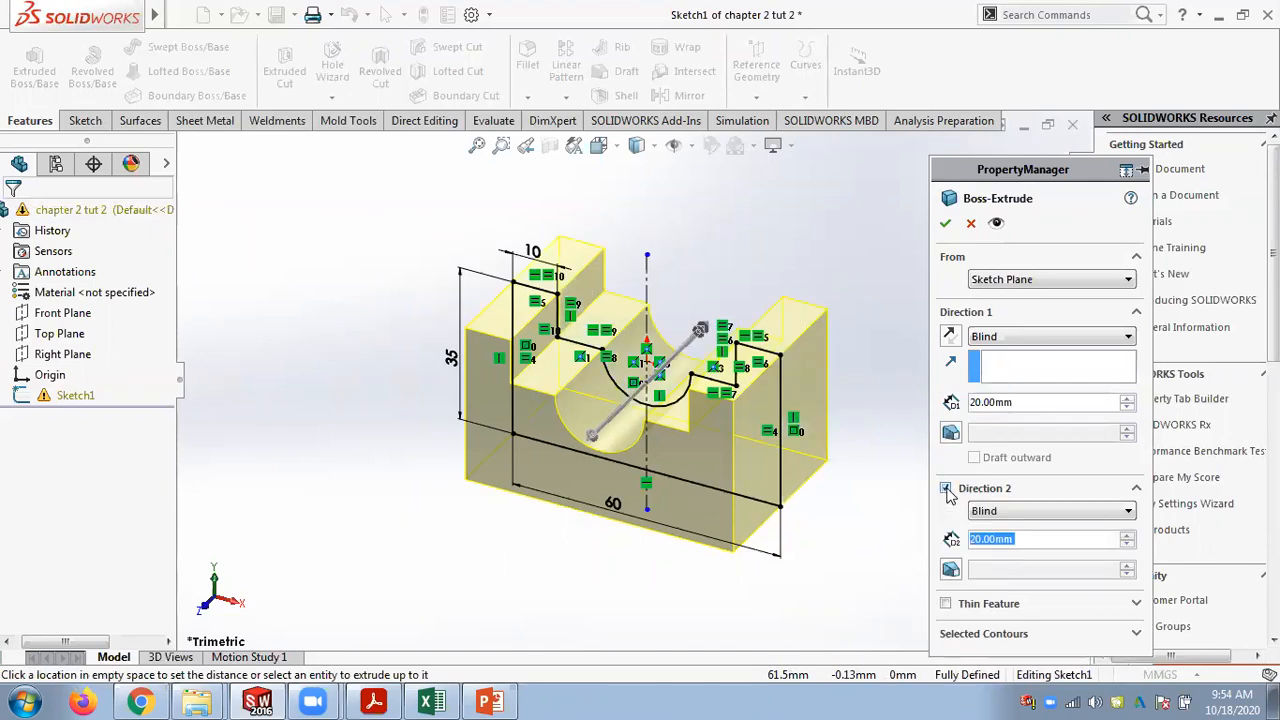
text(10)
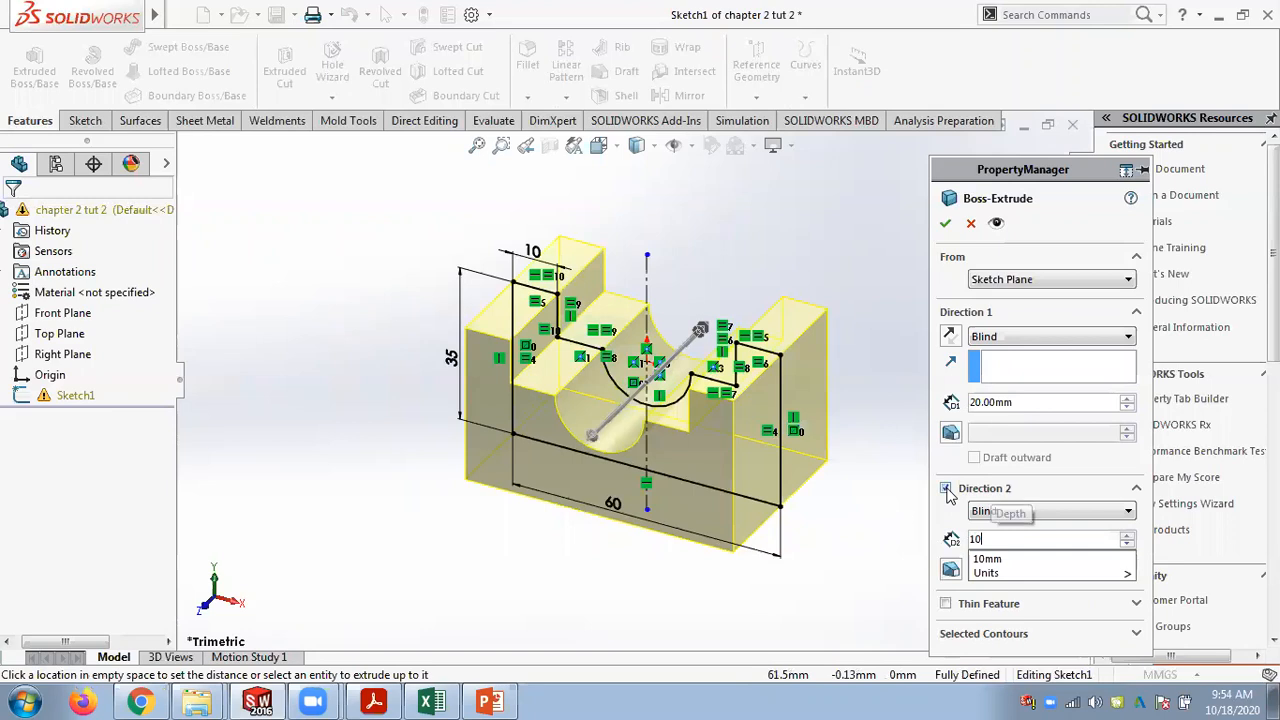
key(Return)
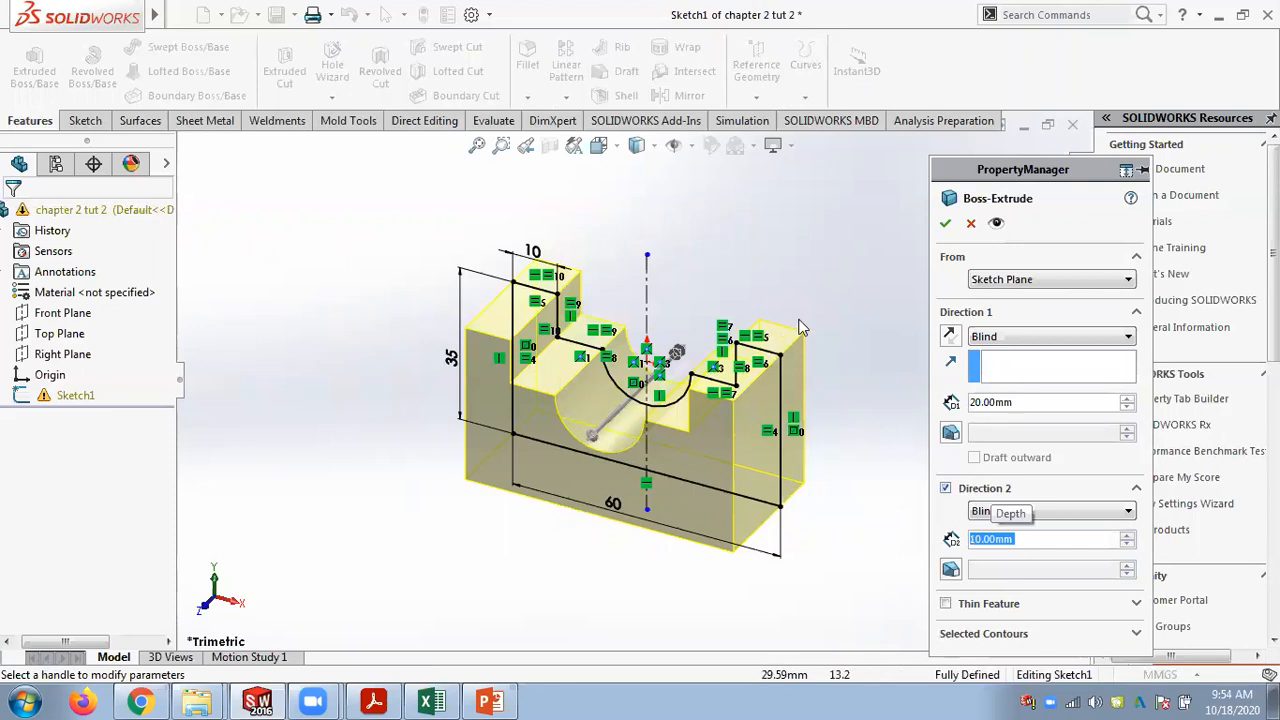
click(946, 225)
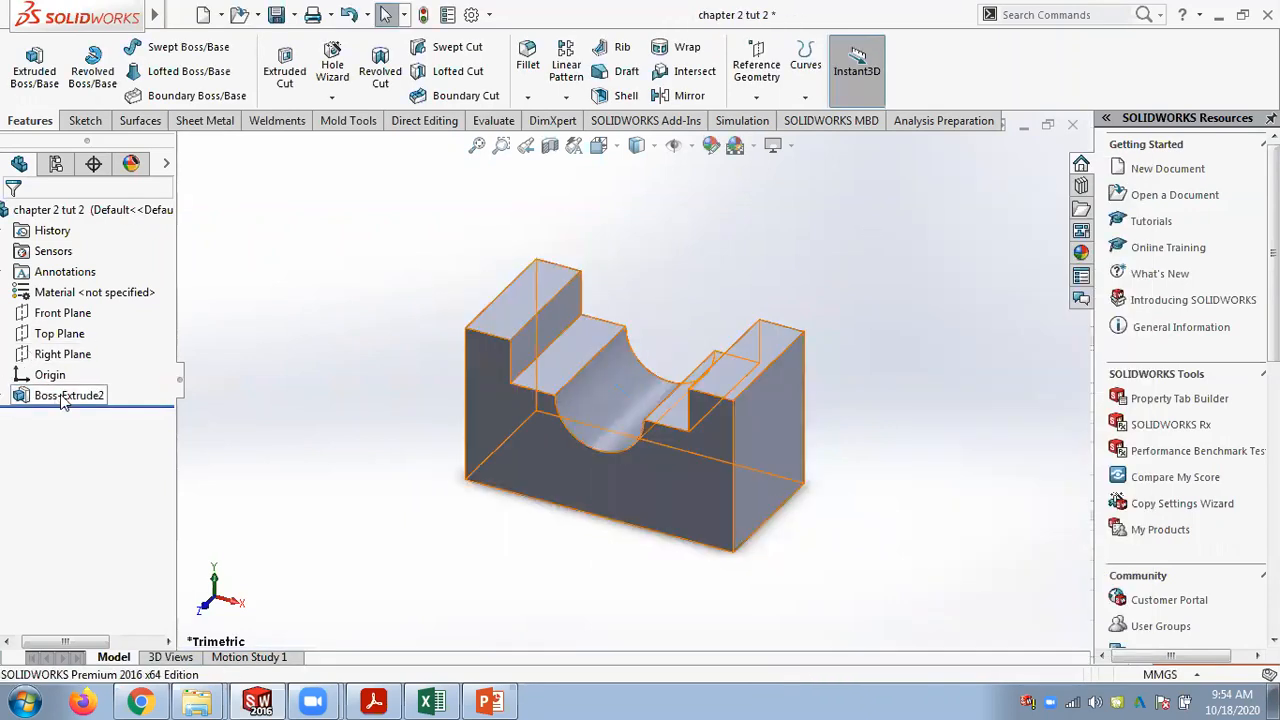
Edit the boss extrusion of the notched block to turn off Direction 2.
click(63, 396)
click(88, 344)
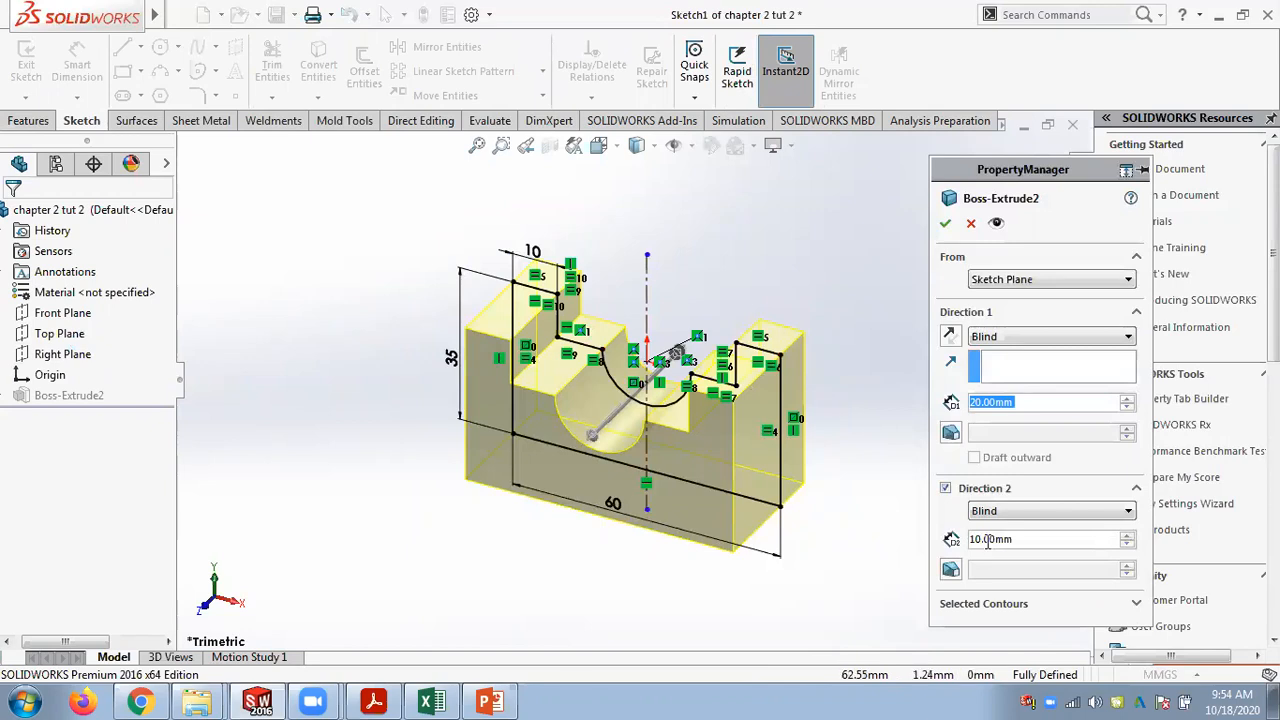
click(945, 488)
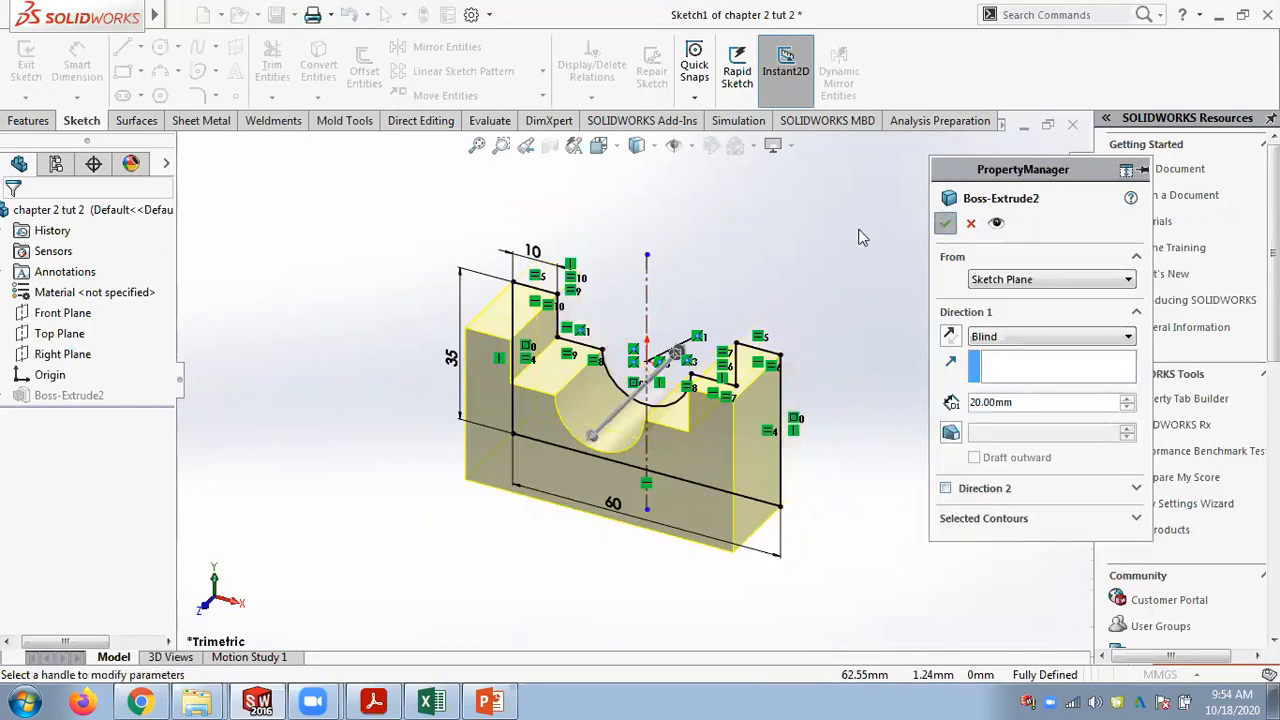
scroll(649, 525, up, 2)
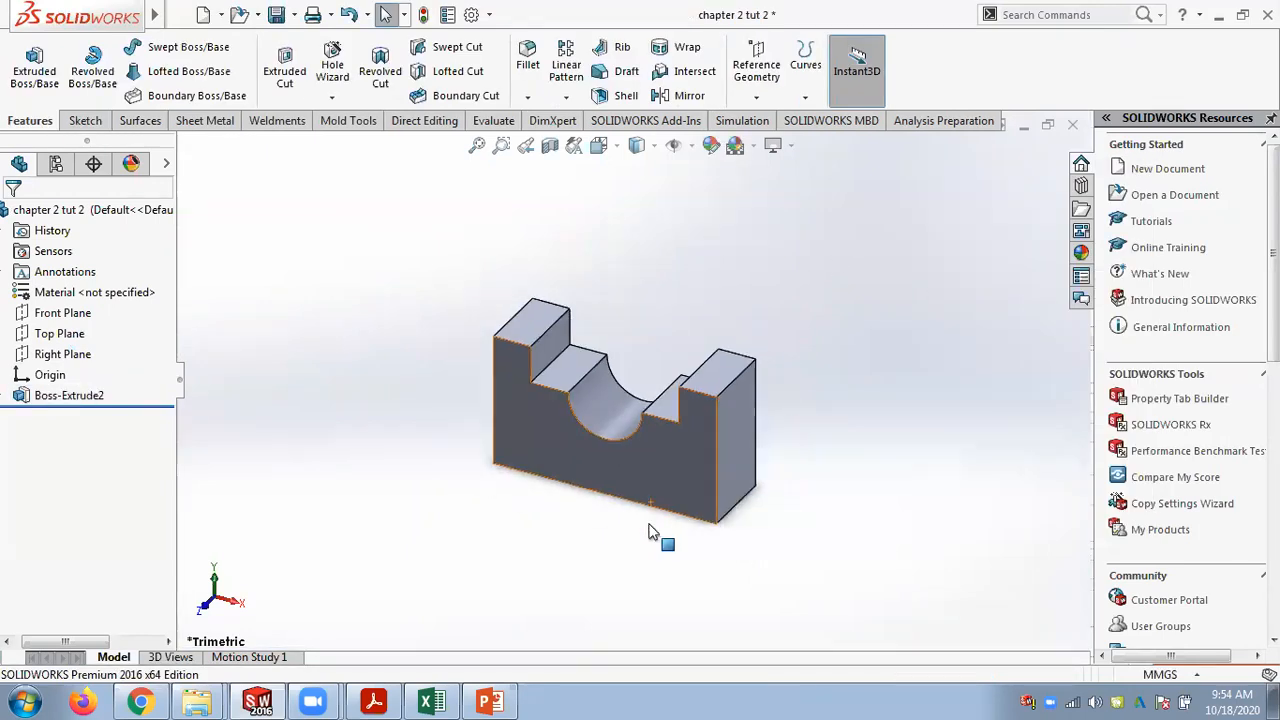
scroll(632, 500, down, 3)
scroll(611, 510, up, 1)
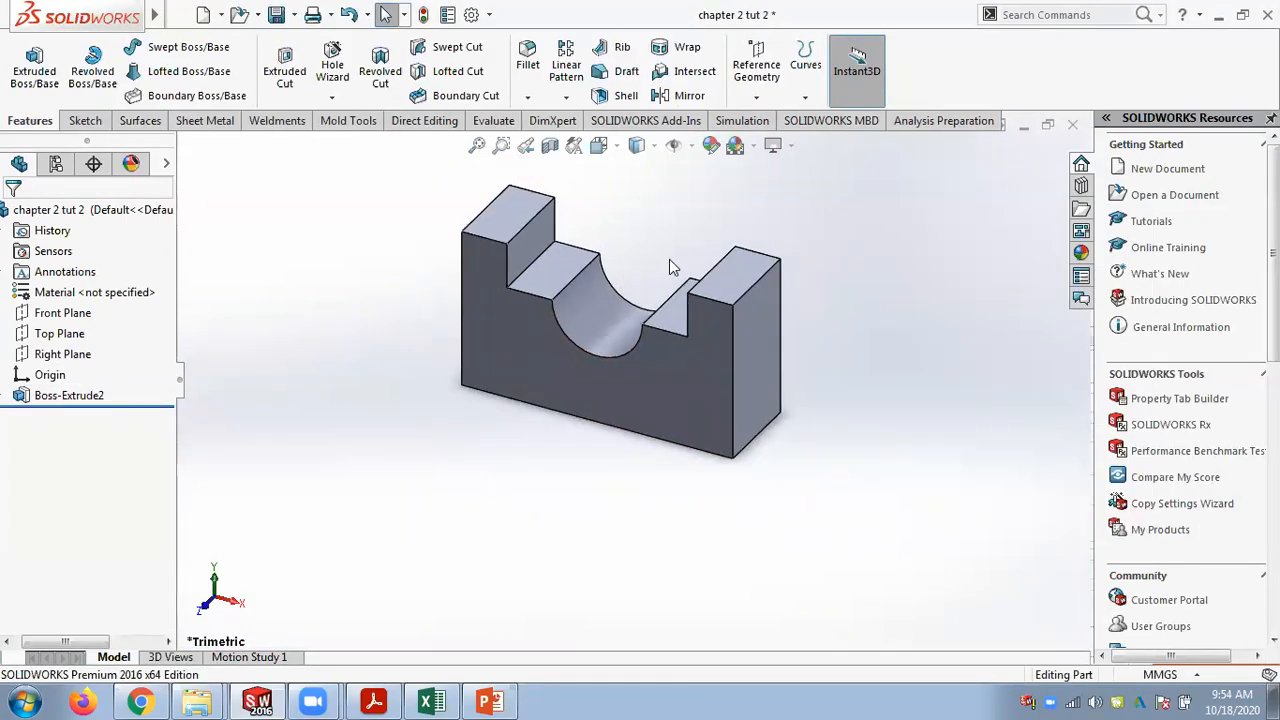
Apply Nickel as the part's material.
right_click(100, 291)
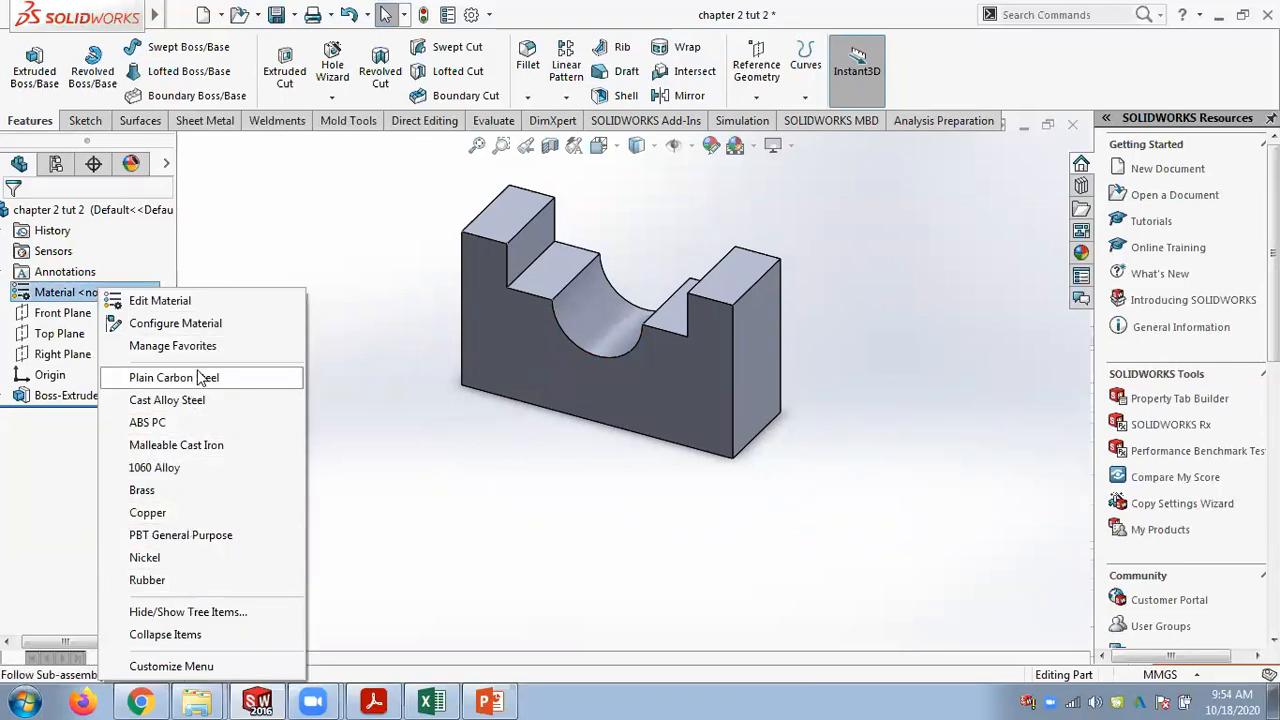
click(158, 562)
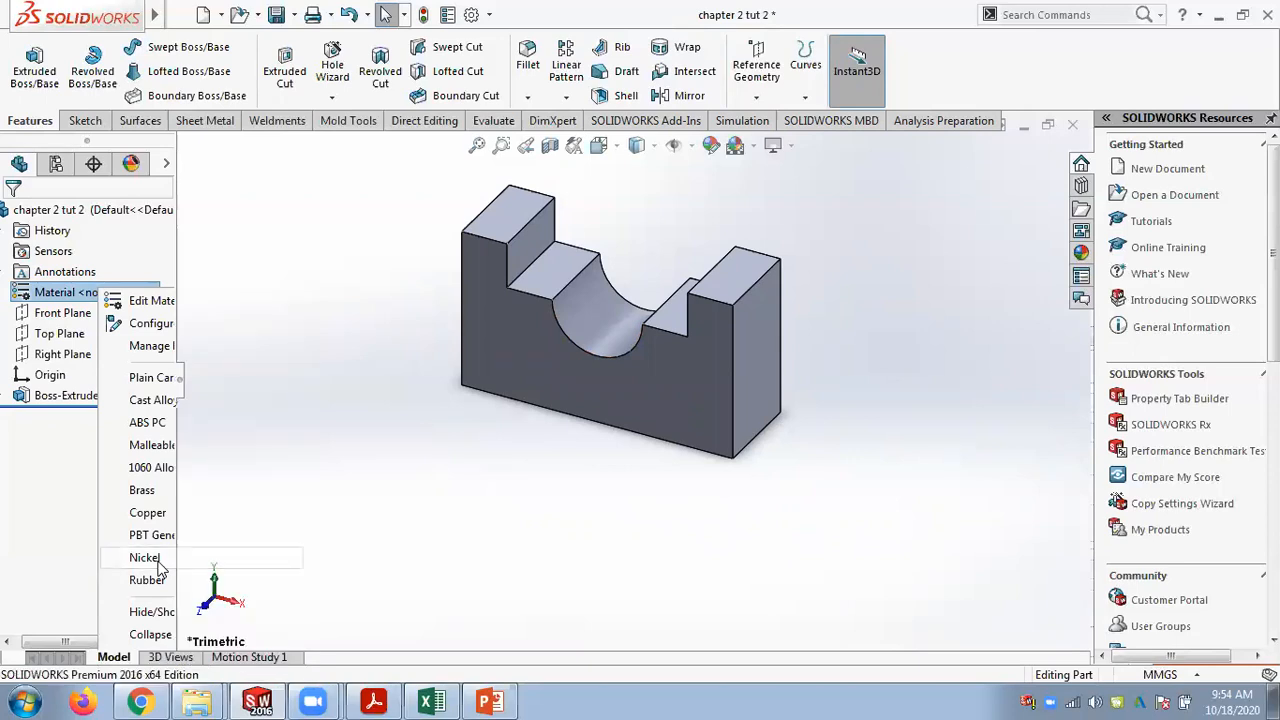
right_click(82, 397)
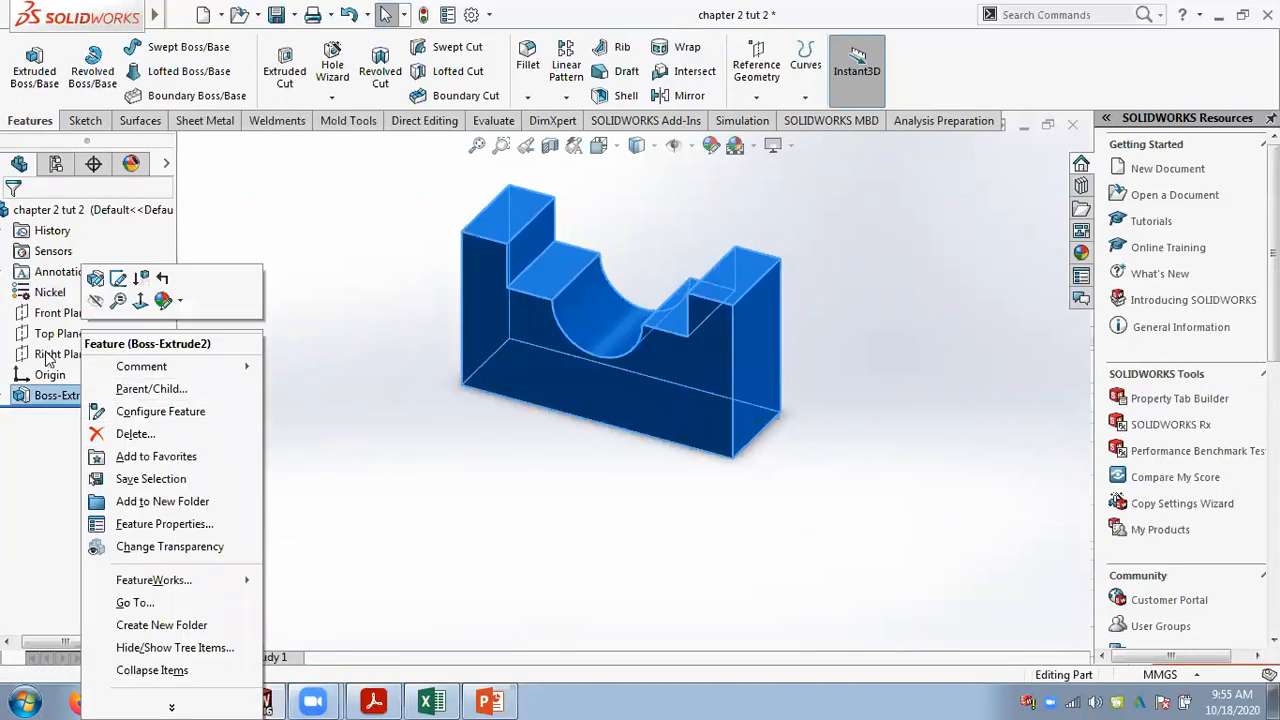
Set the part's material to Brass and orbit the model slightly.
right_click(38, 288)
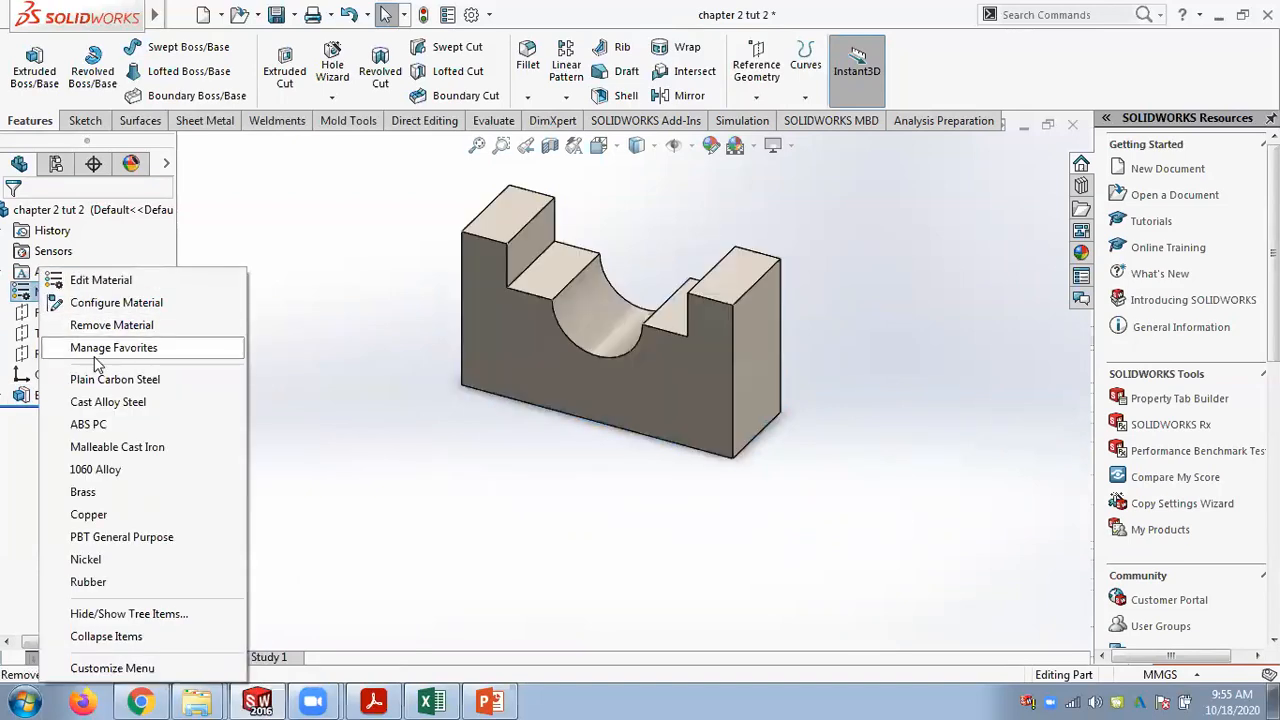
click(110, 492)
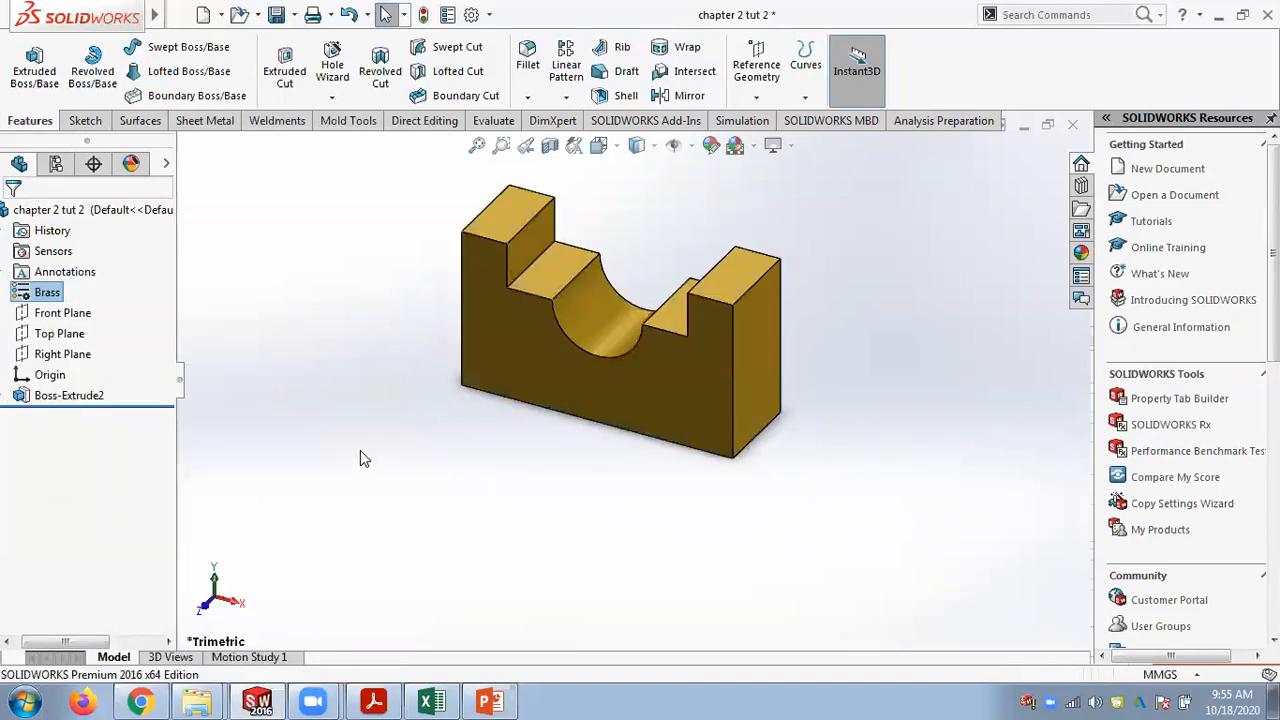
middle_drag(457, 406, 510, 497)
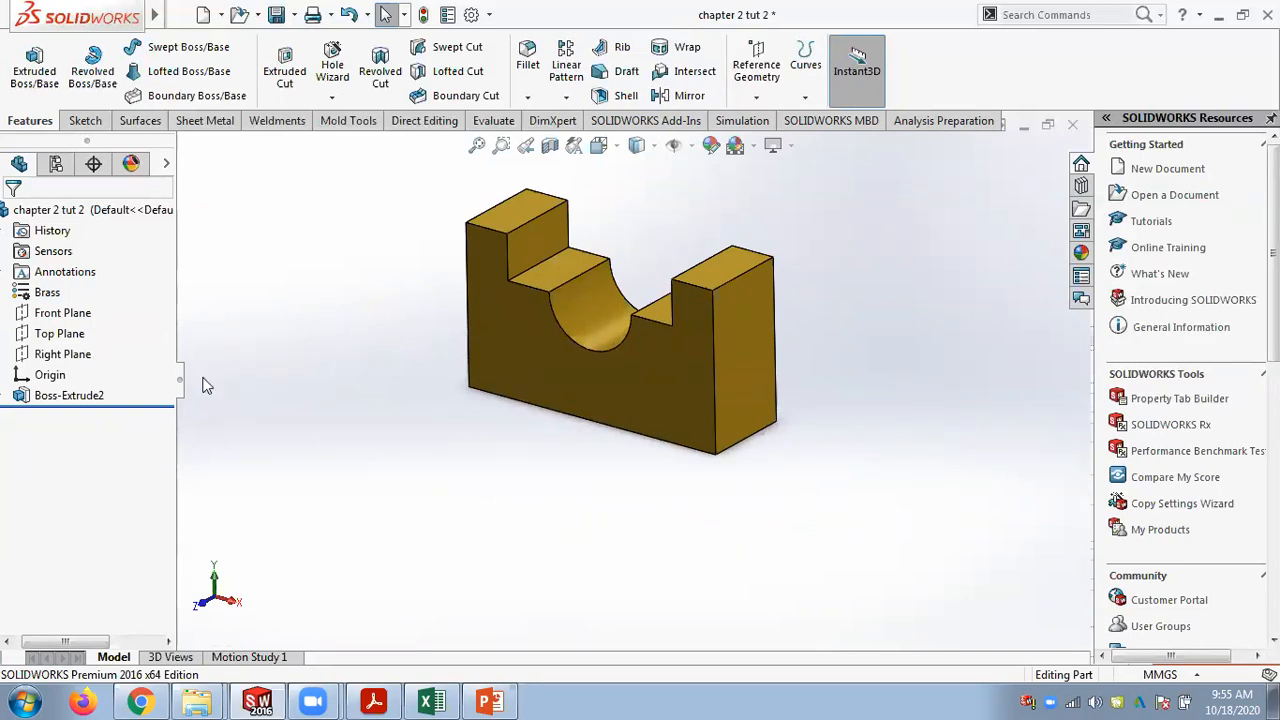
Examine the material library's Copper Alloys, Rubber and Custom Materials categories, including the custom Plastic group, without applying another material.
right_click(66, 396)
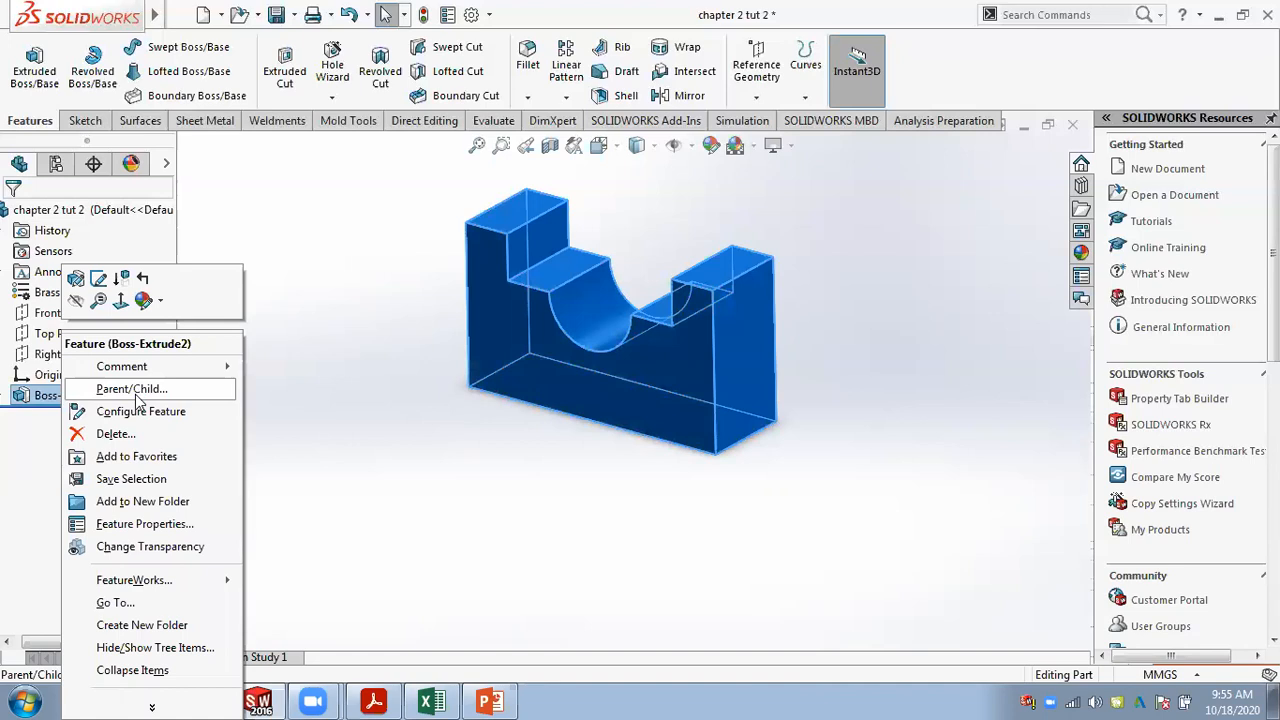
right_click(37, 293)
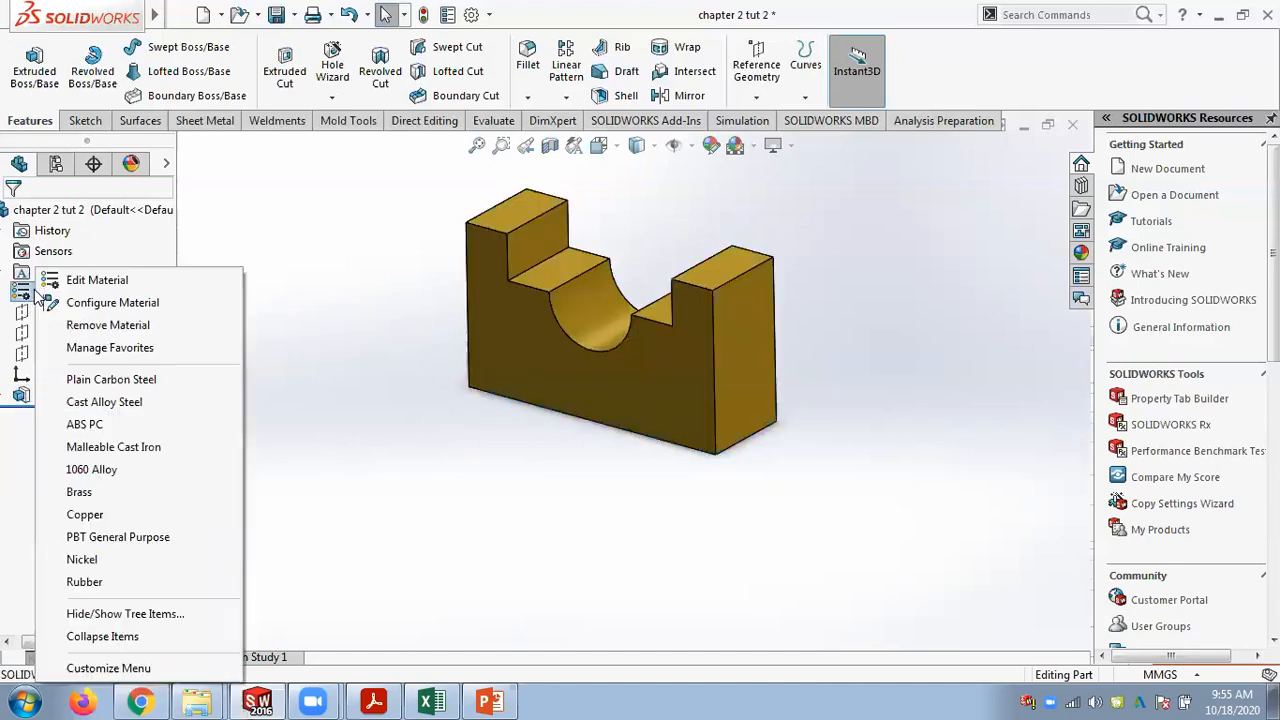
click(97, 281)
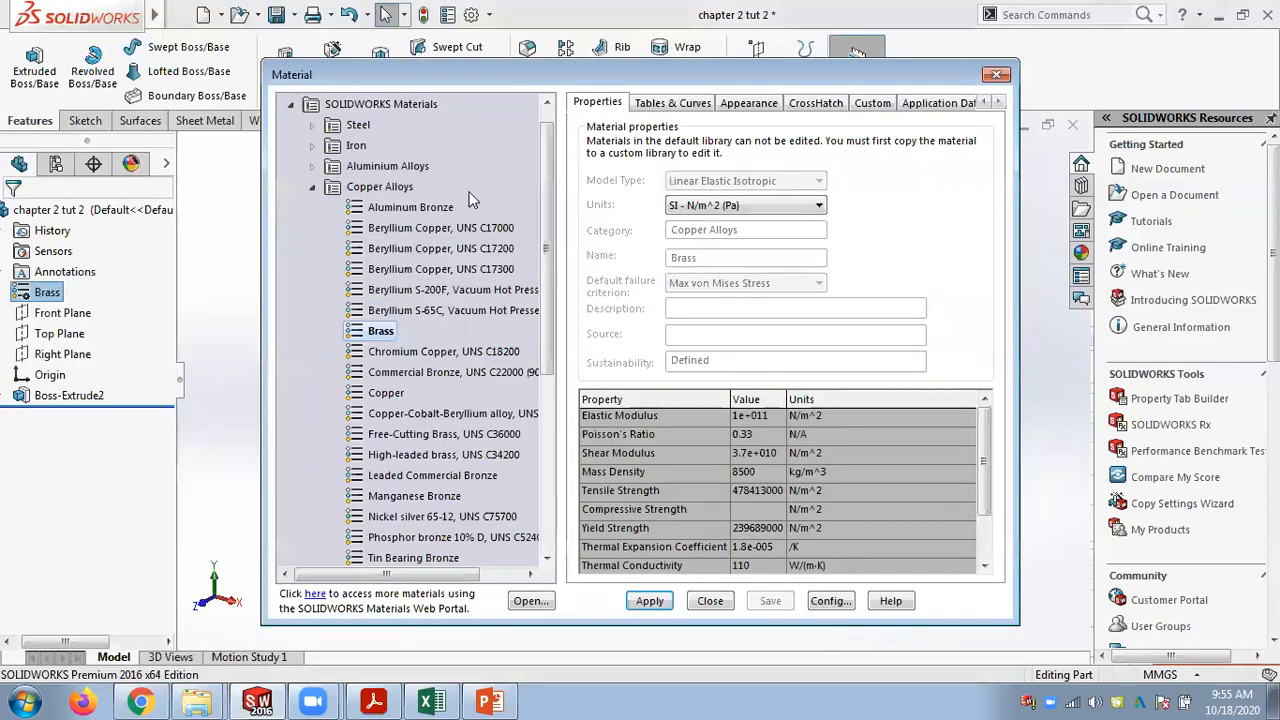
click(311, 187)
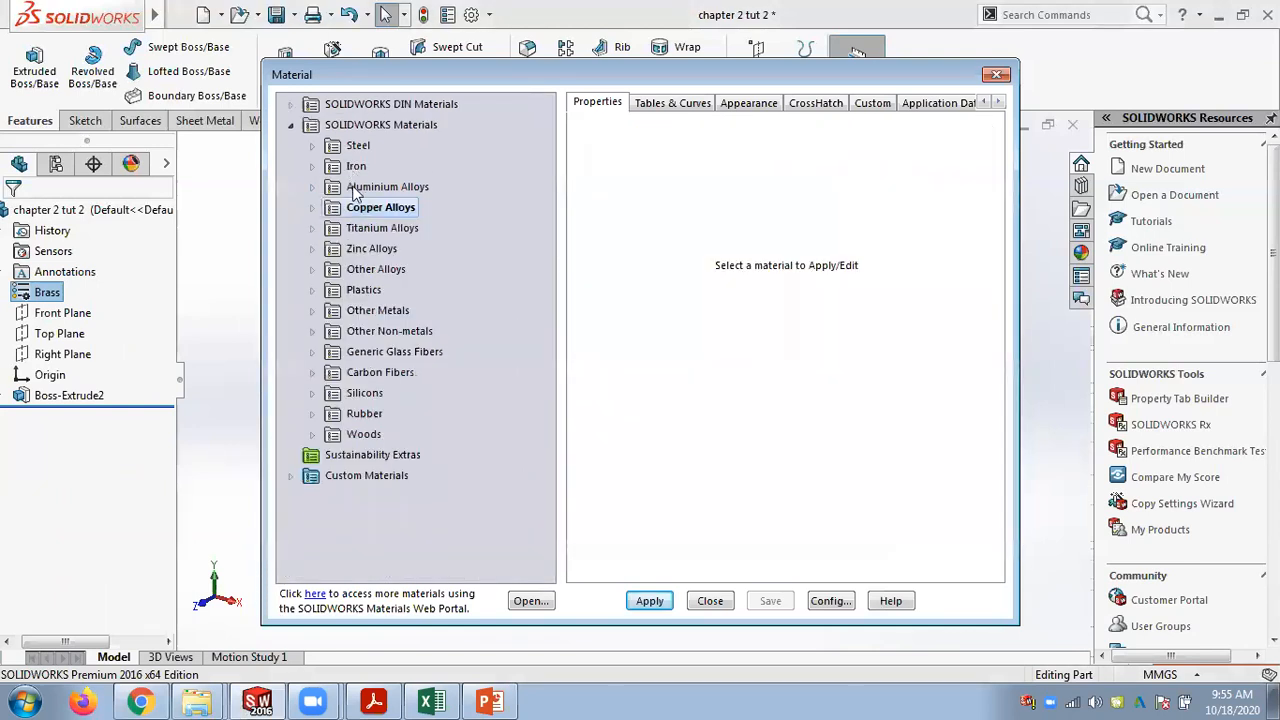
click(312, 414)
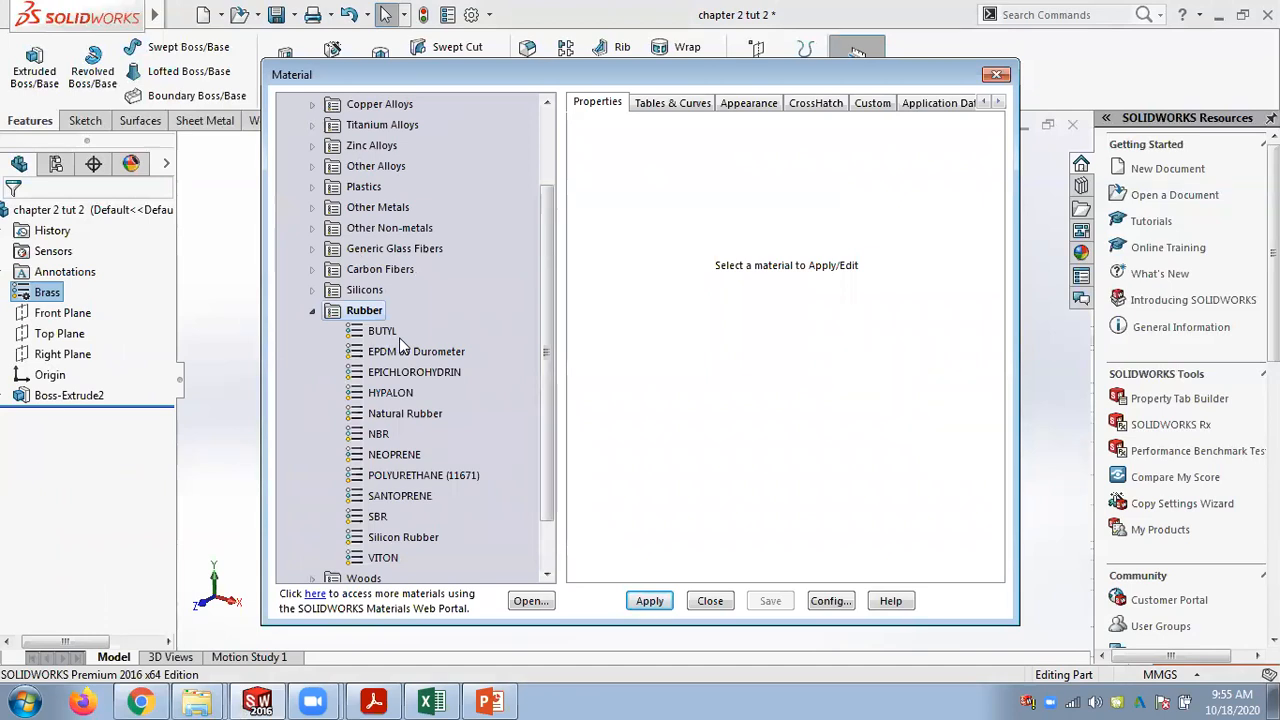
click(313, 311)
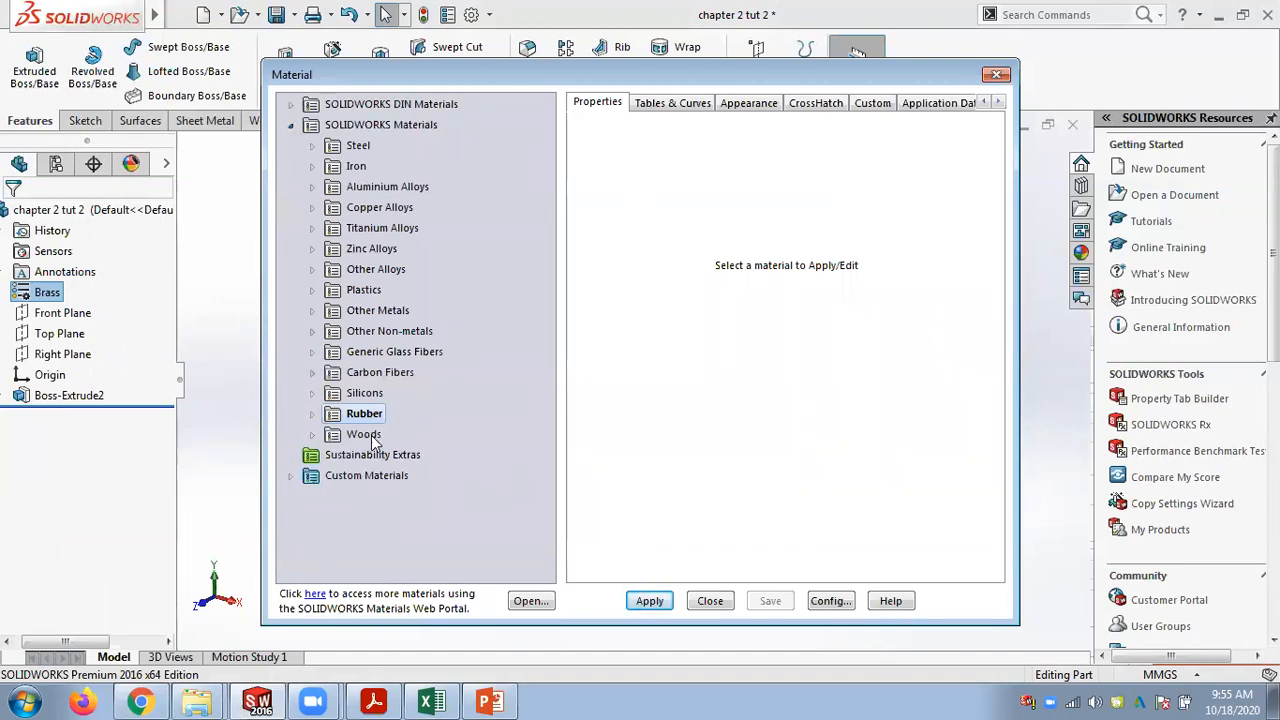
click(292, 477)
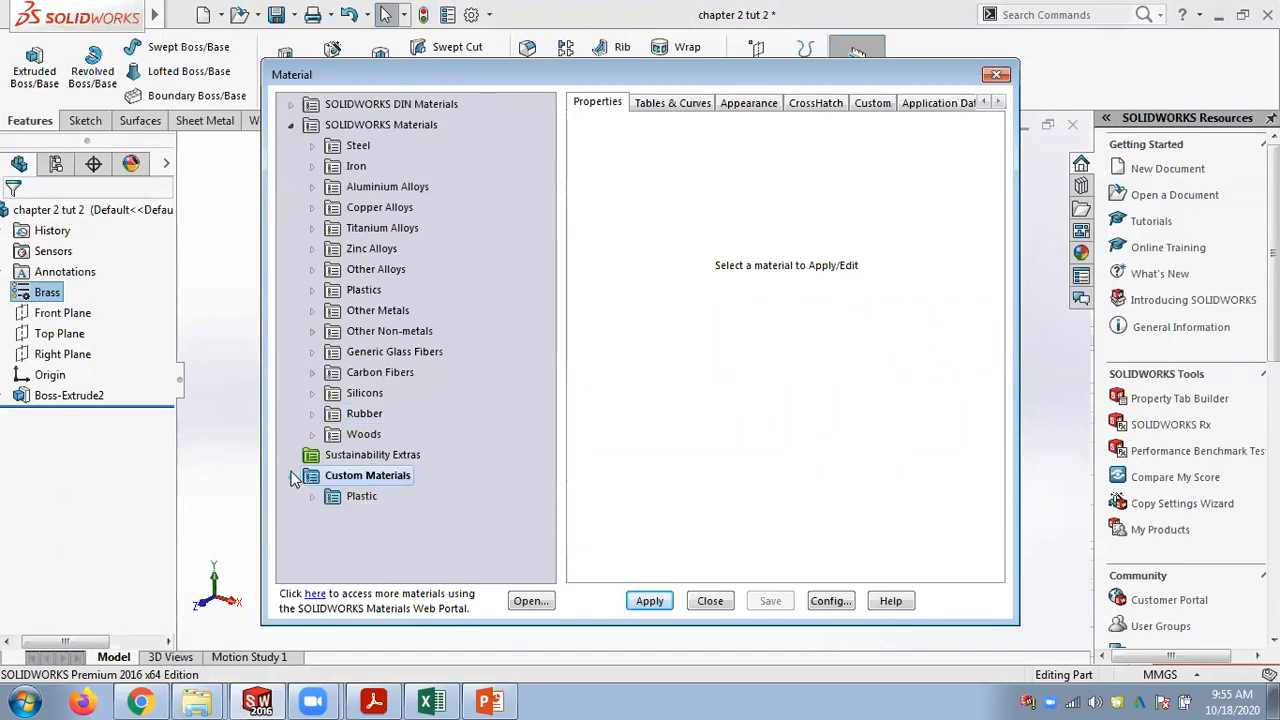
click(313, 497)
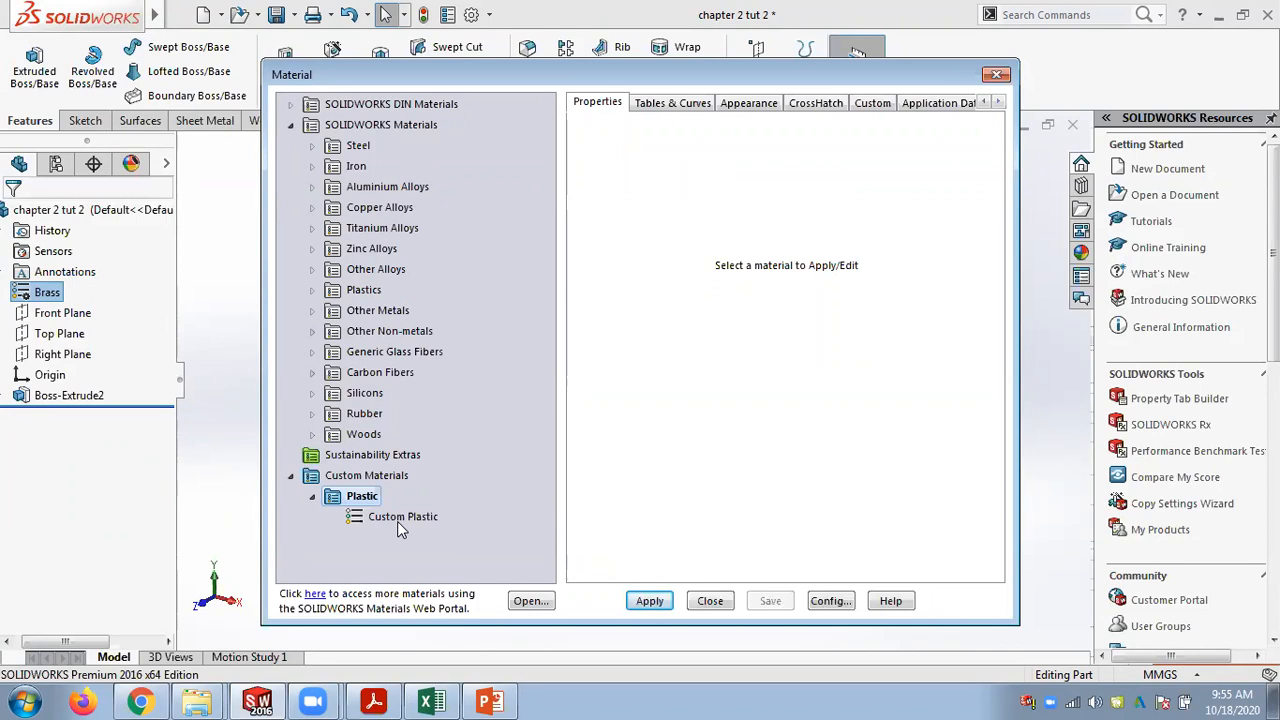
click(291, 476)
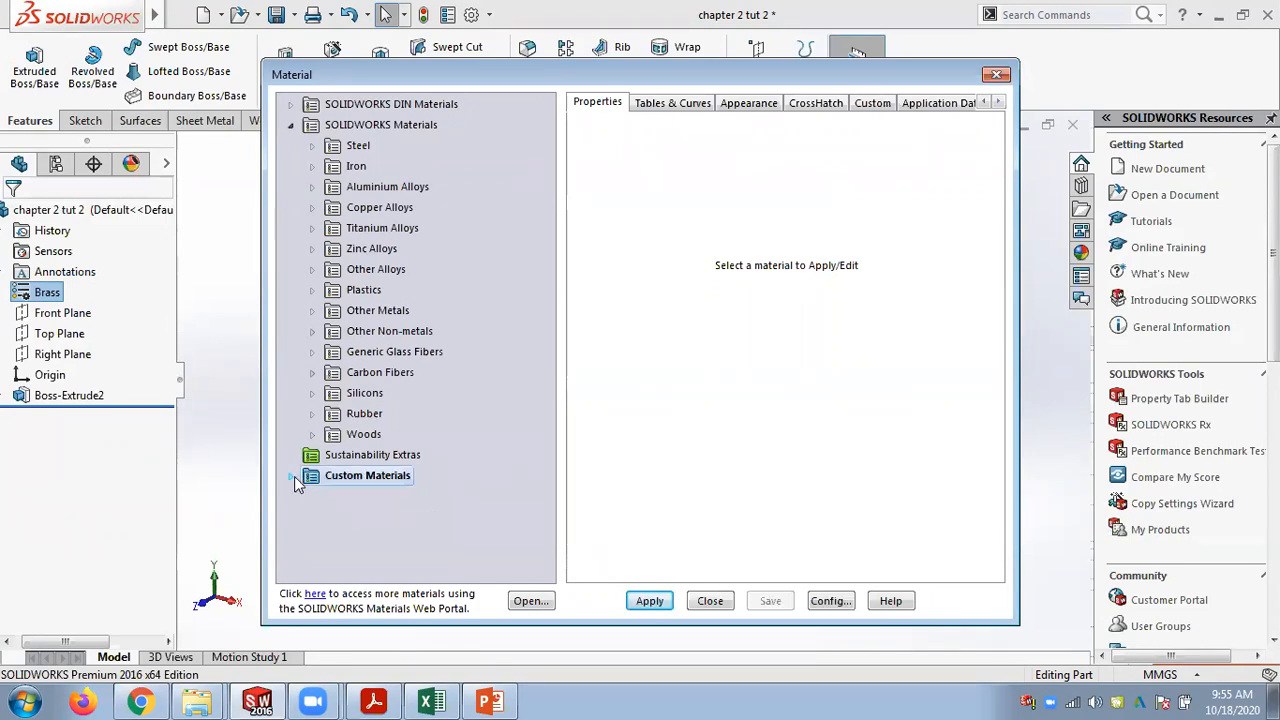
key(Escape)
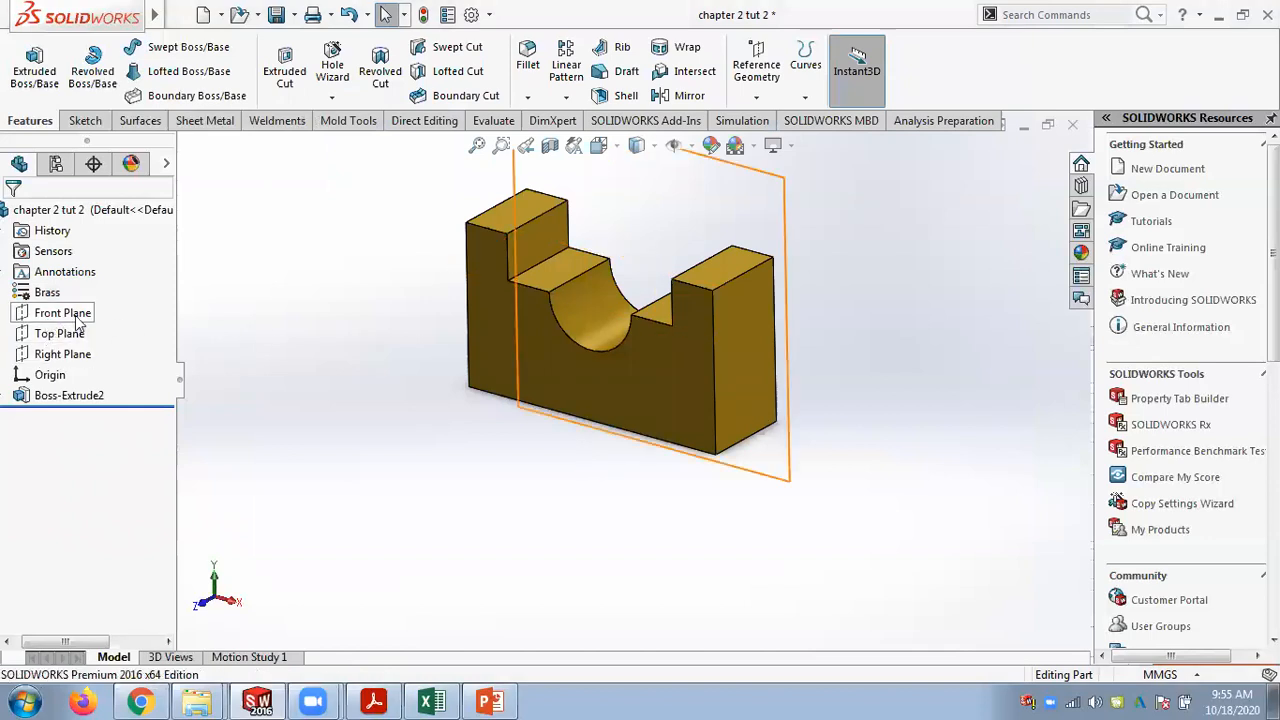
Save the part and show its file with a larger thumbnail in the Tutorial folder in Windows Explorer.
click(277, 24)
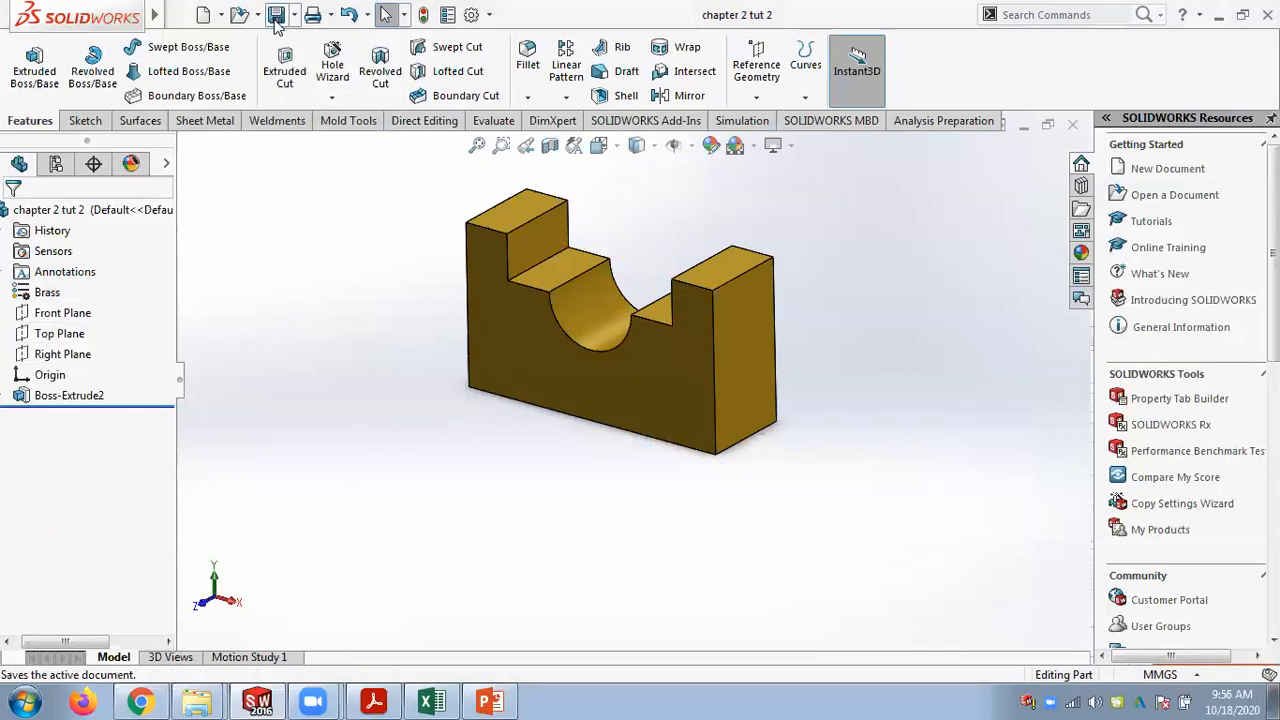
mouse_move(197, 702)
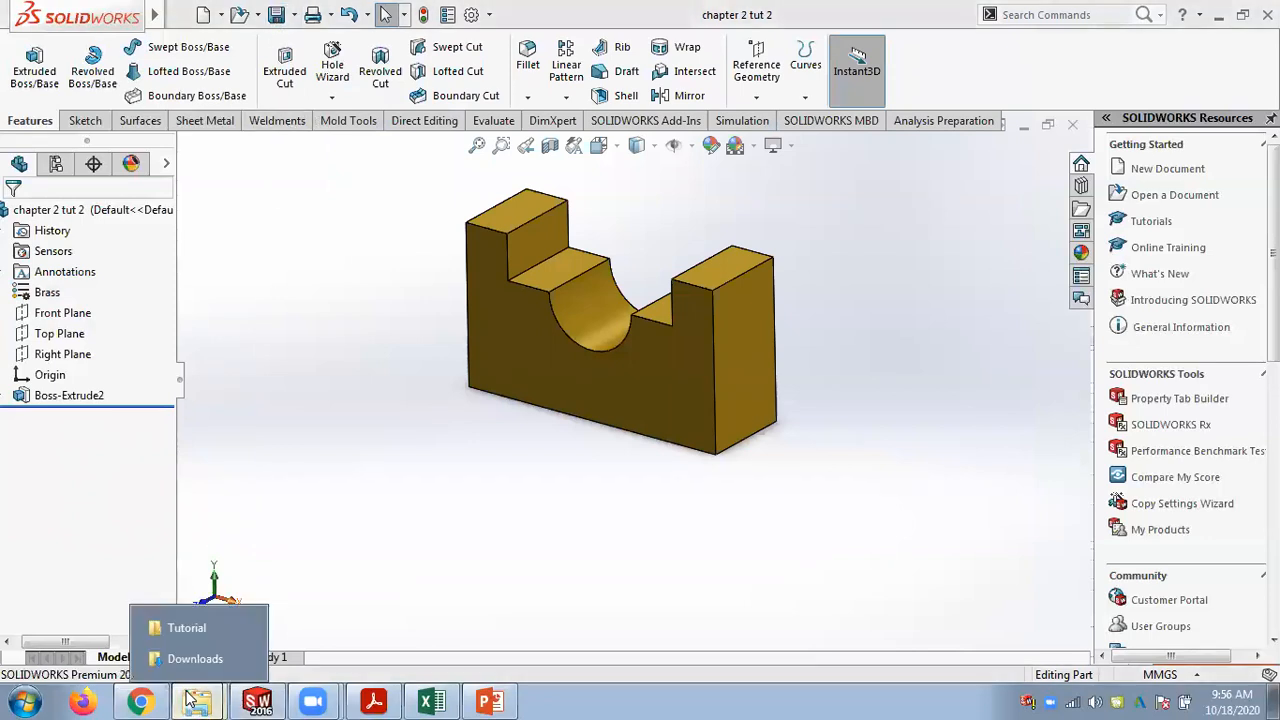
click(185, 630)
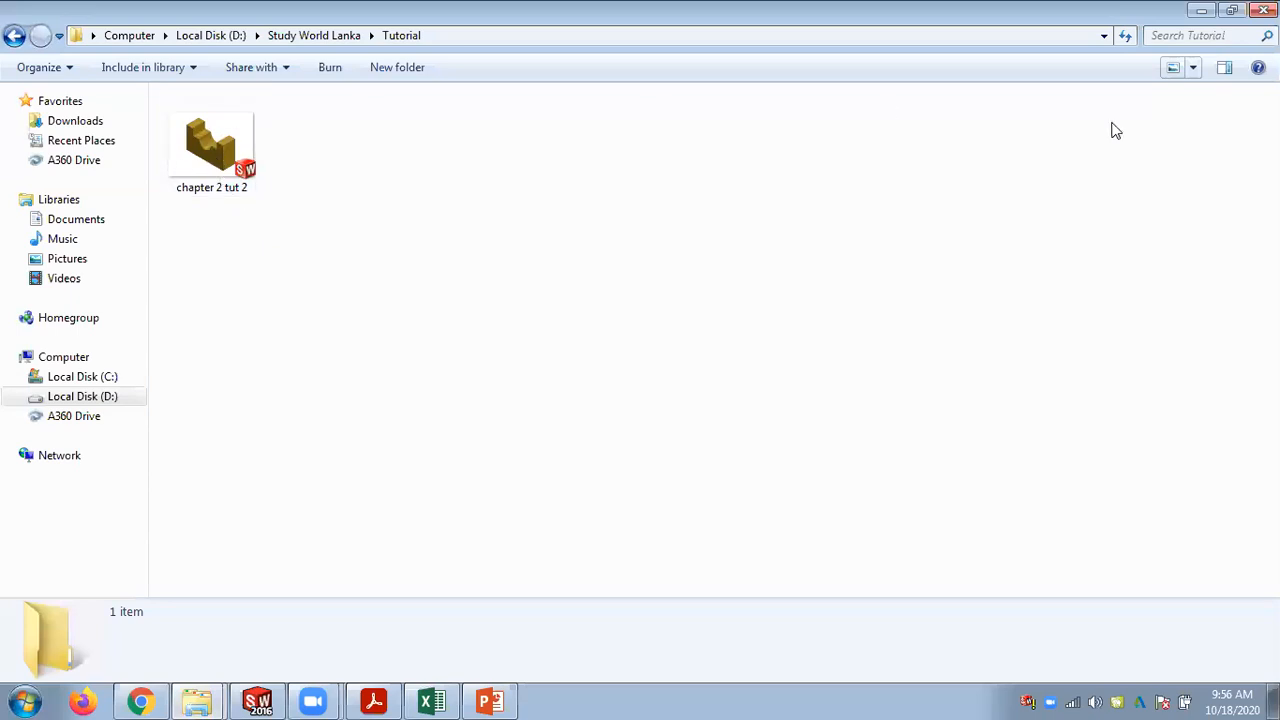
click(1193, 67)
click(1210, 30)
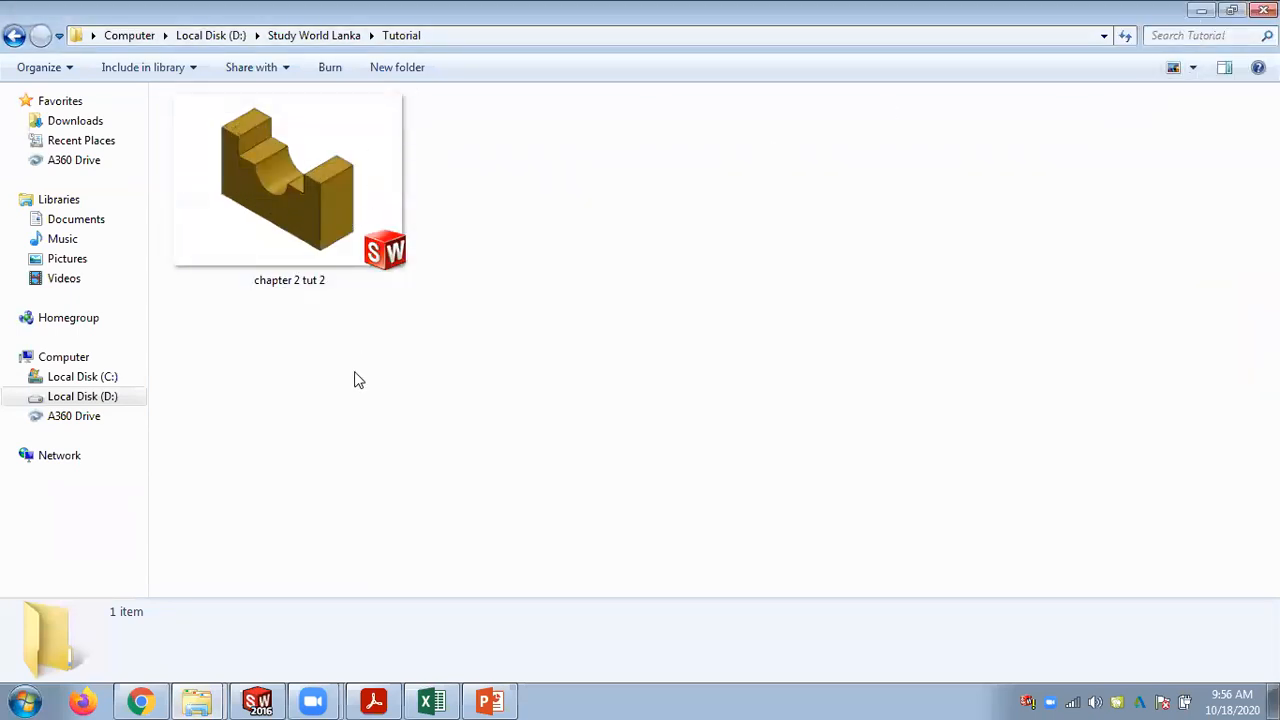
Return to SOLIDWORKS and open the PowerPoint slide beside it to compare the model with the Tutorial 2 figures.
click(260, 700)
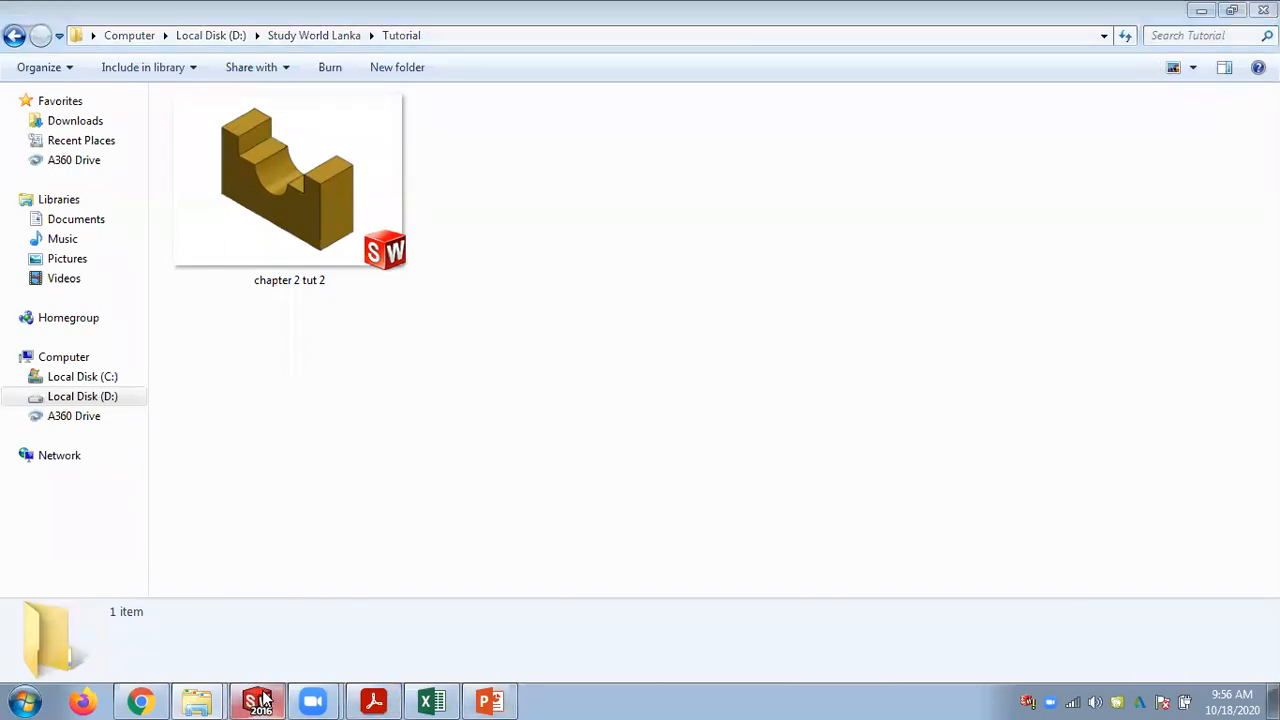
click(489, 700)
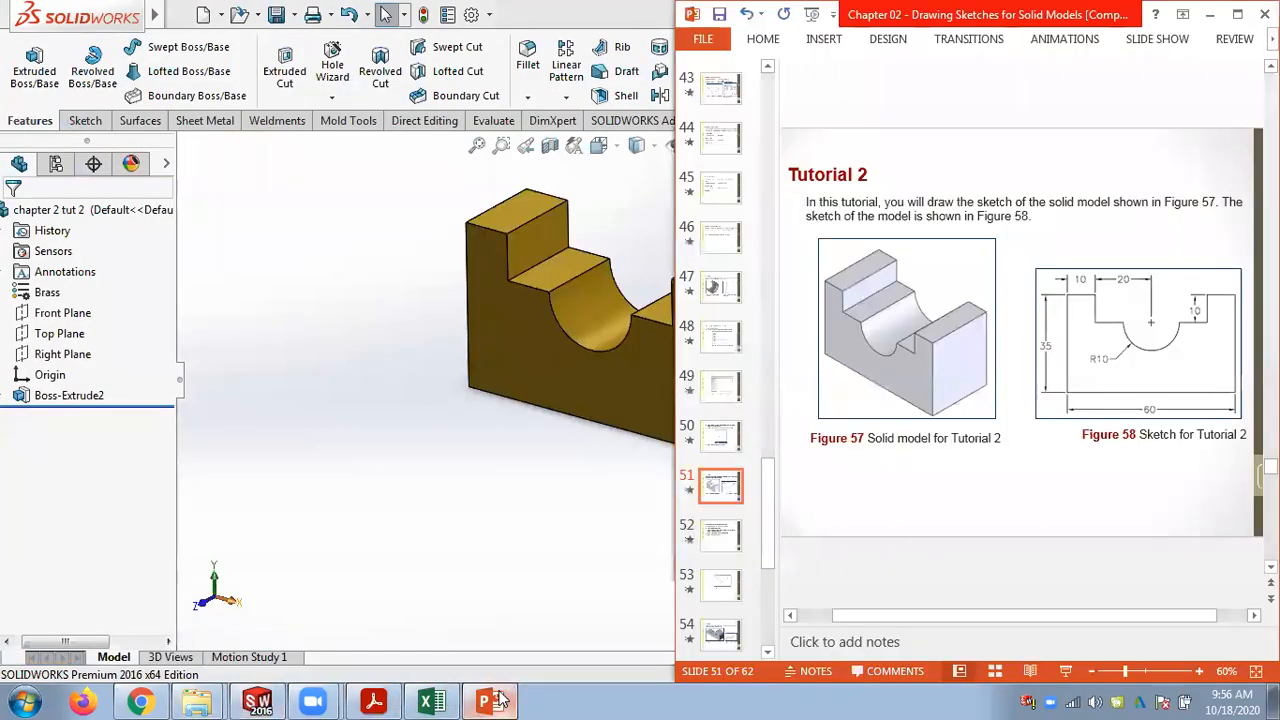
click(390, 321)
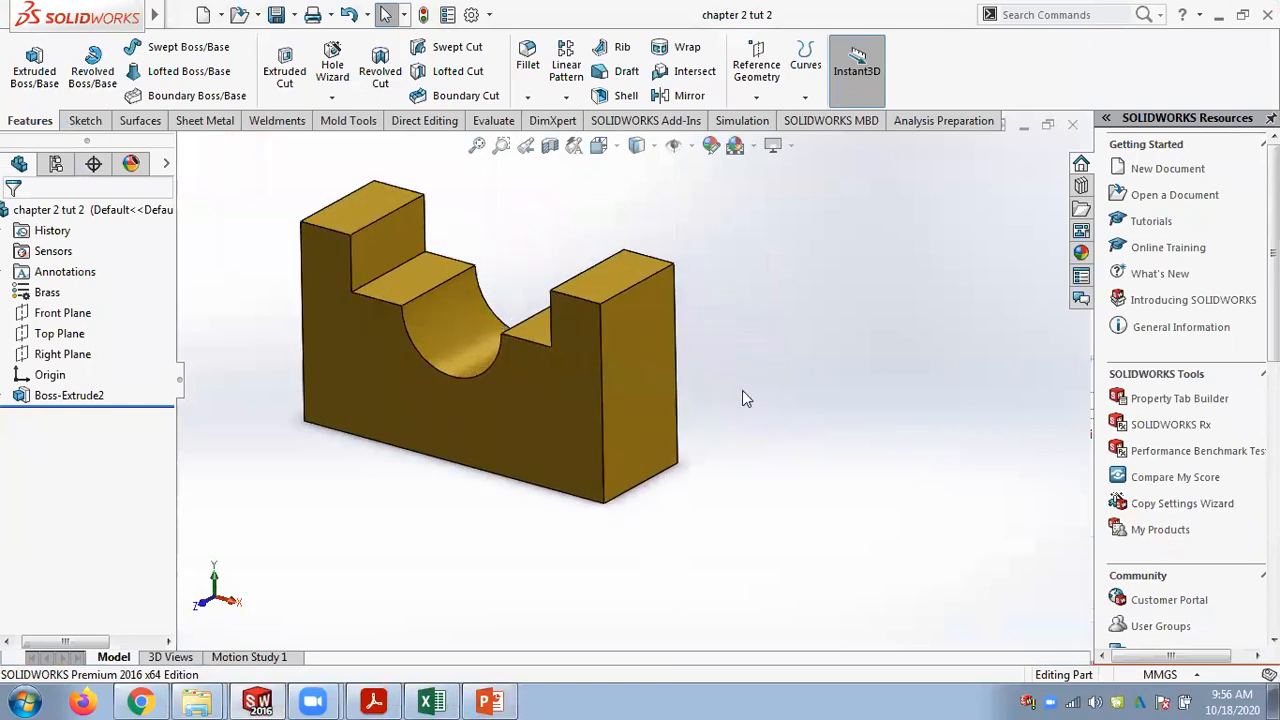
click(489, 700)
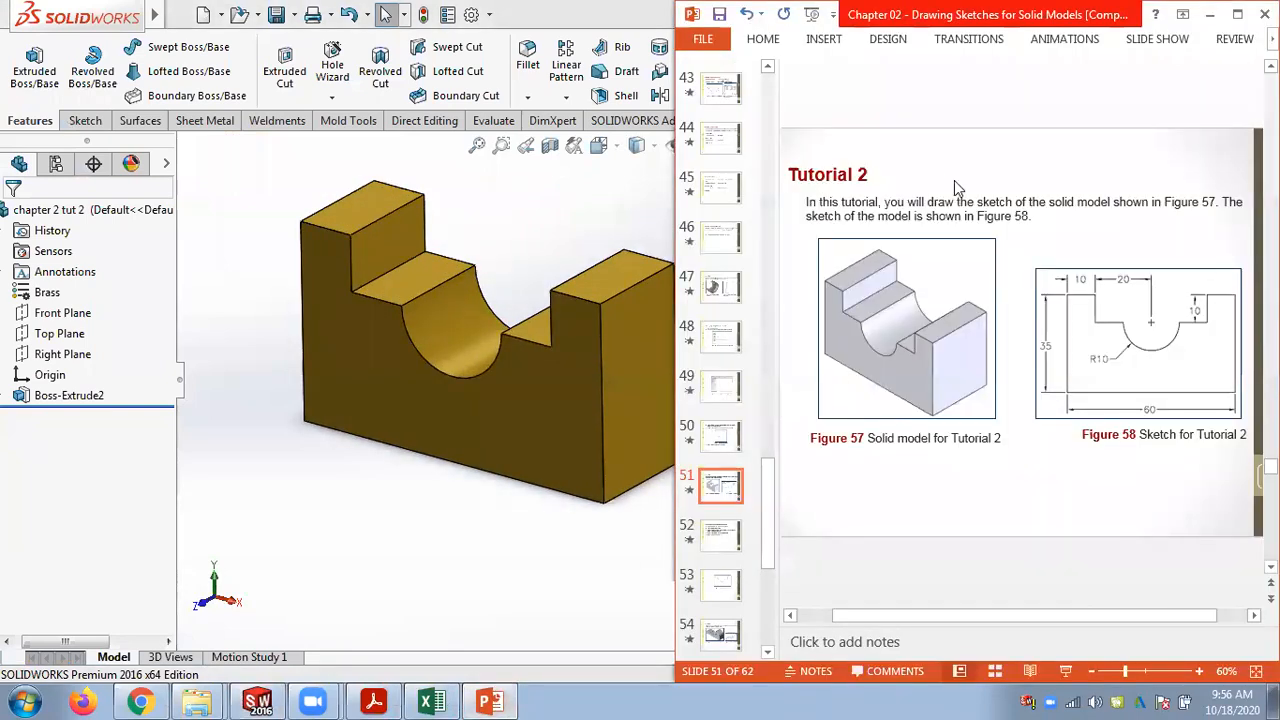
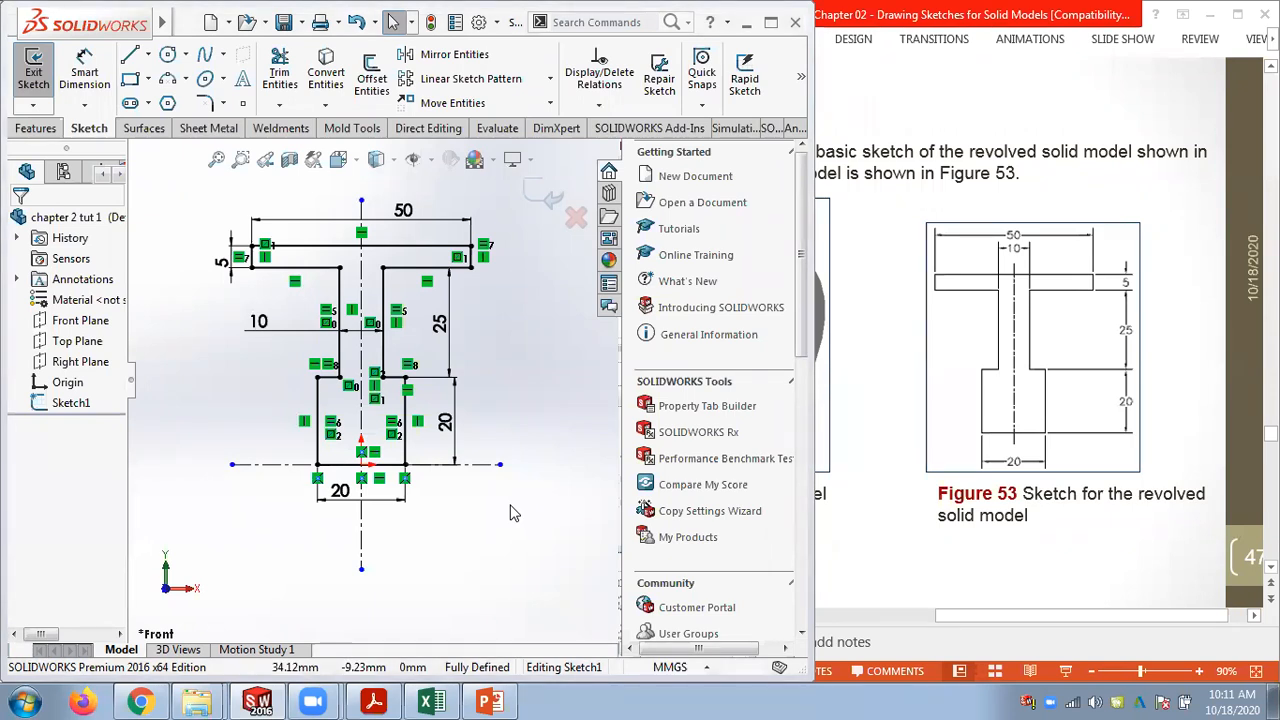
Delete the 20 mm height dimension of the lower block in the chapter 2 tut 1 sketch.
scroll(240, 390, down, 1)
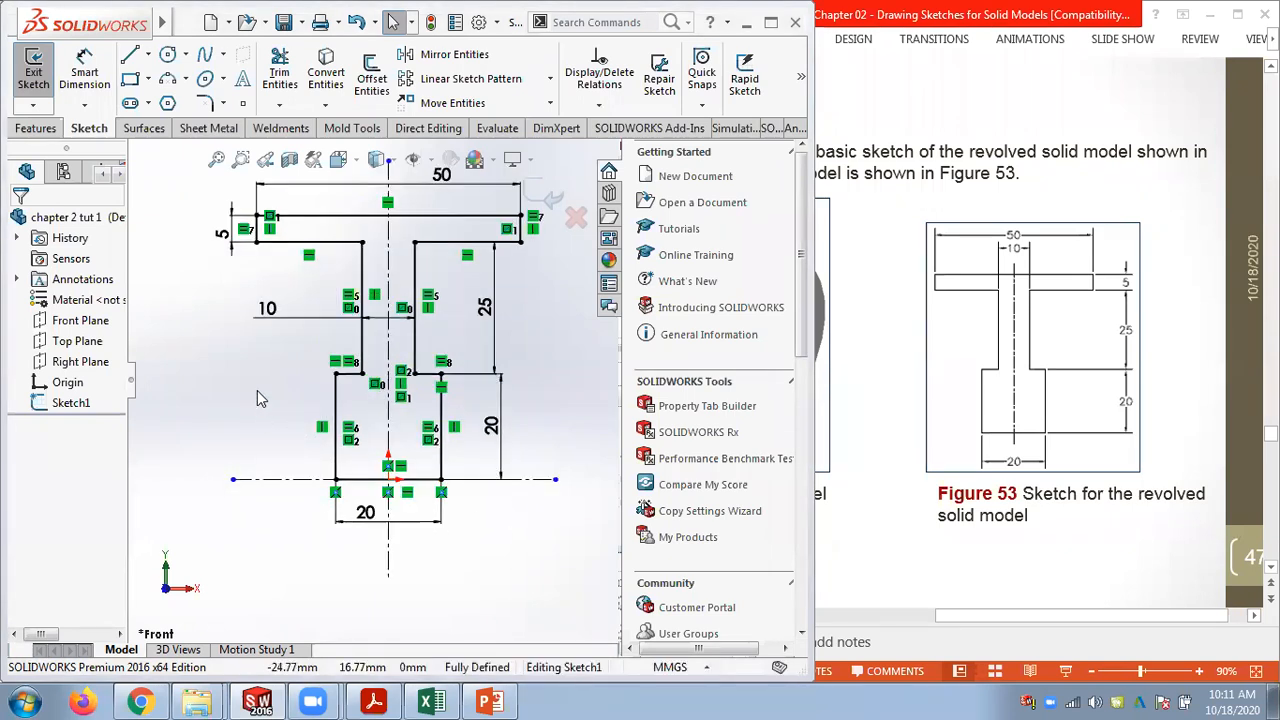
scroll(398, 415, down, 2)
scroll(408, 423, up, 2)
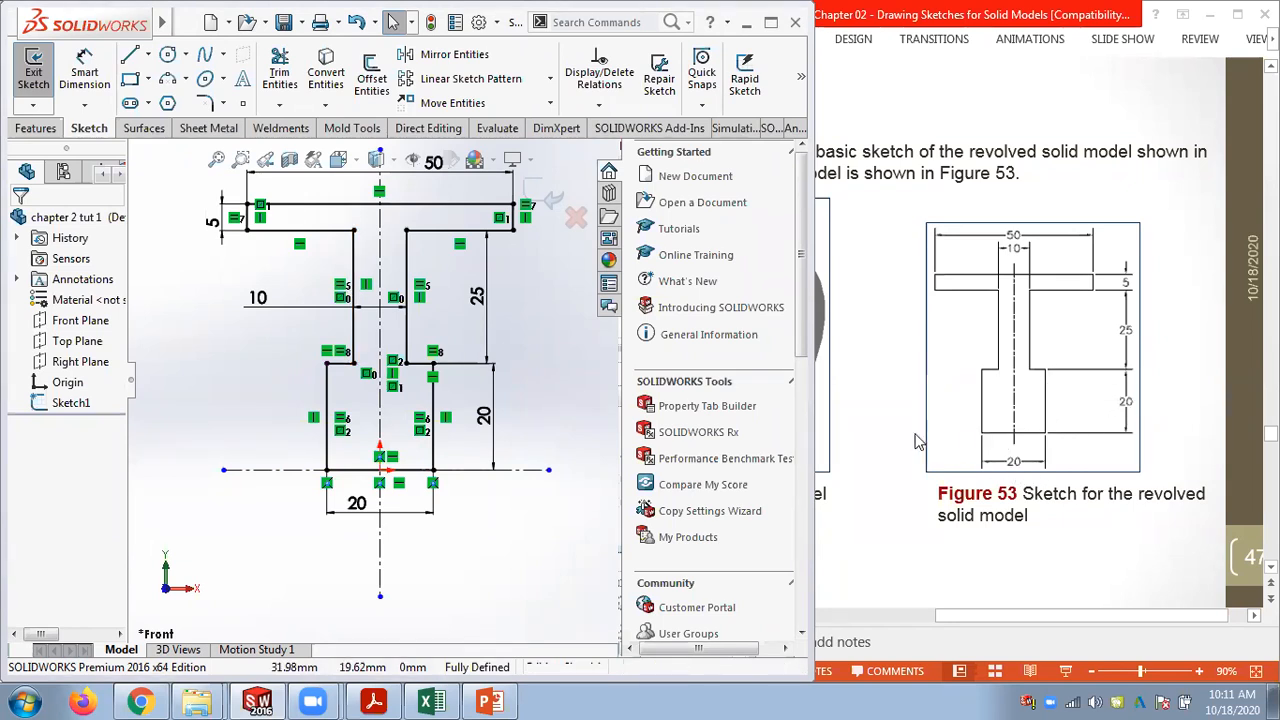
click(494, 418)
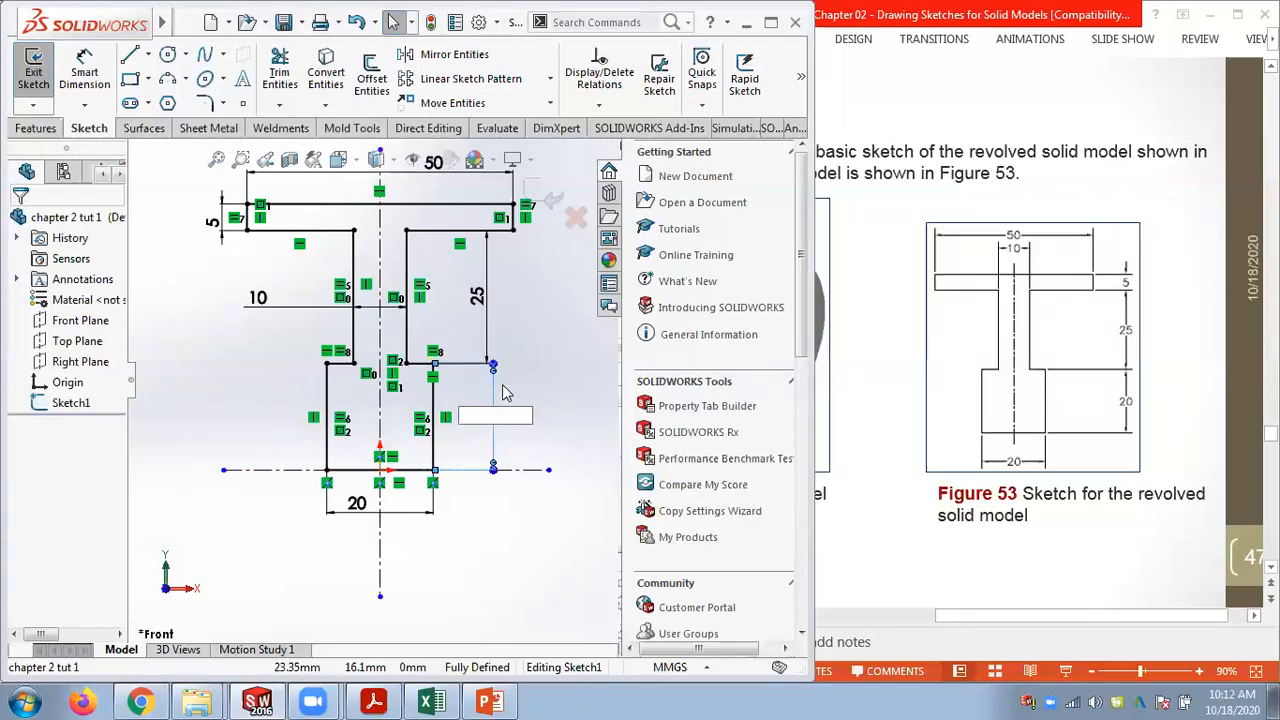
key(Return)
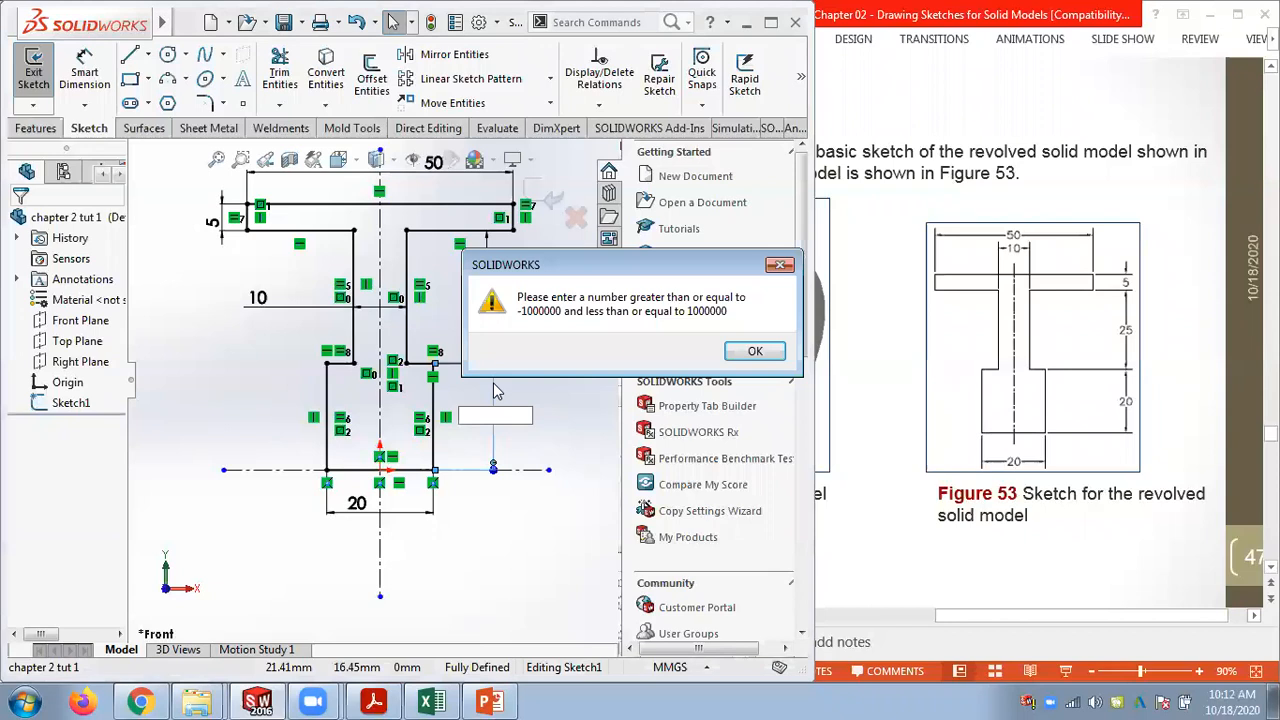
click(755, 351)
click(494, 405)
key(Delete)
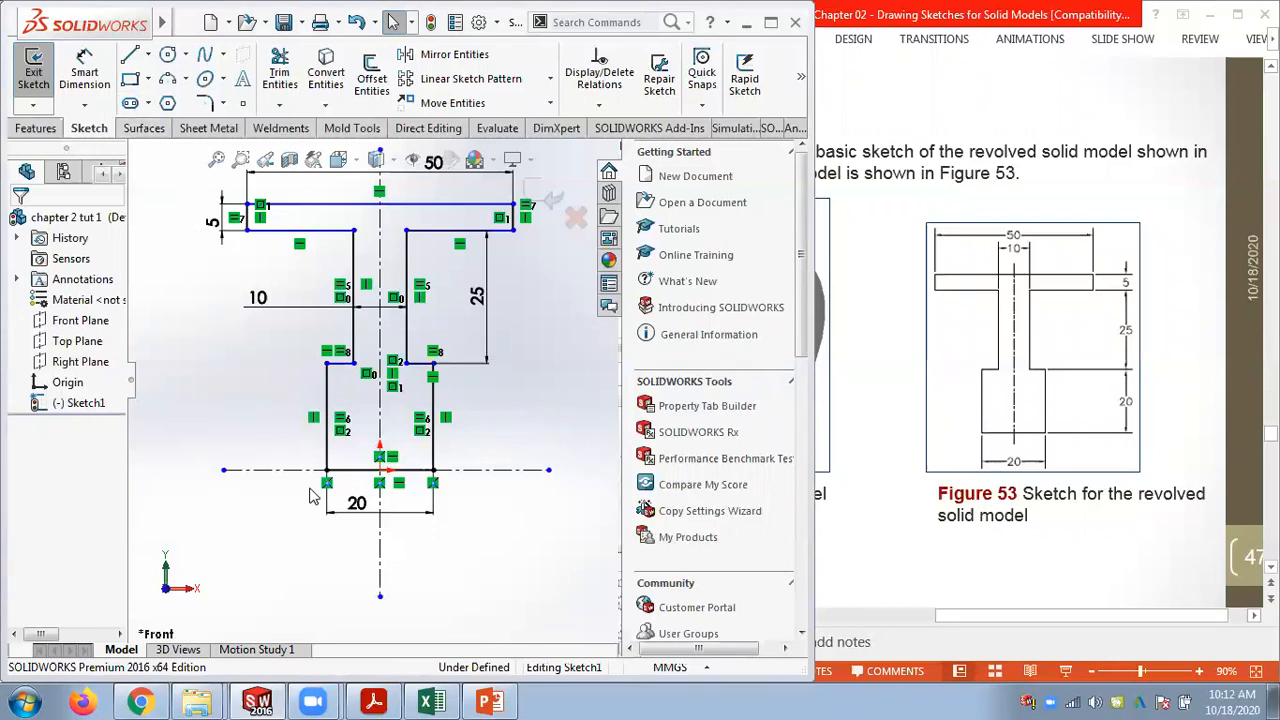
Add an Equal relation between the lower block's bottom line and its right vertical line.
click(358, 469)
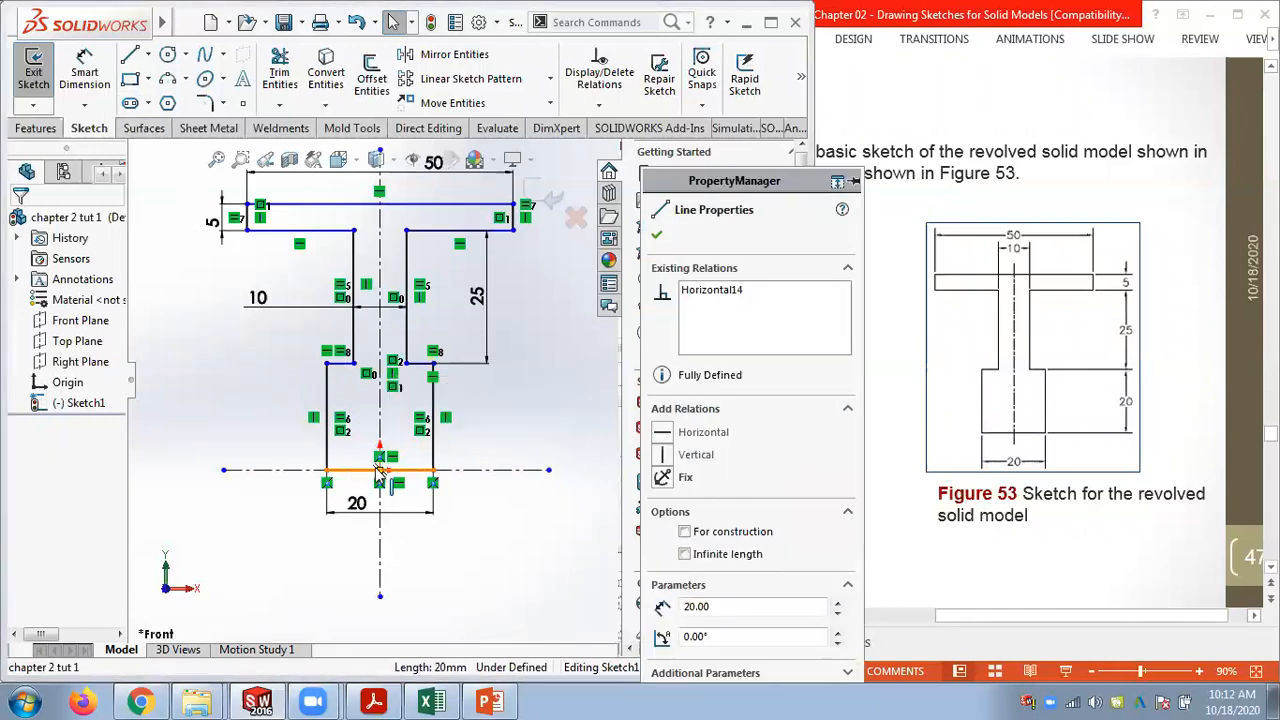
ctrl+click(435, 462)
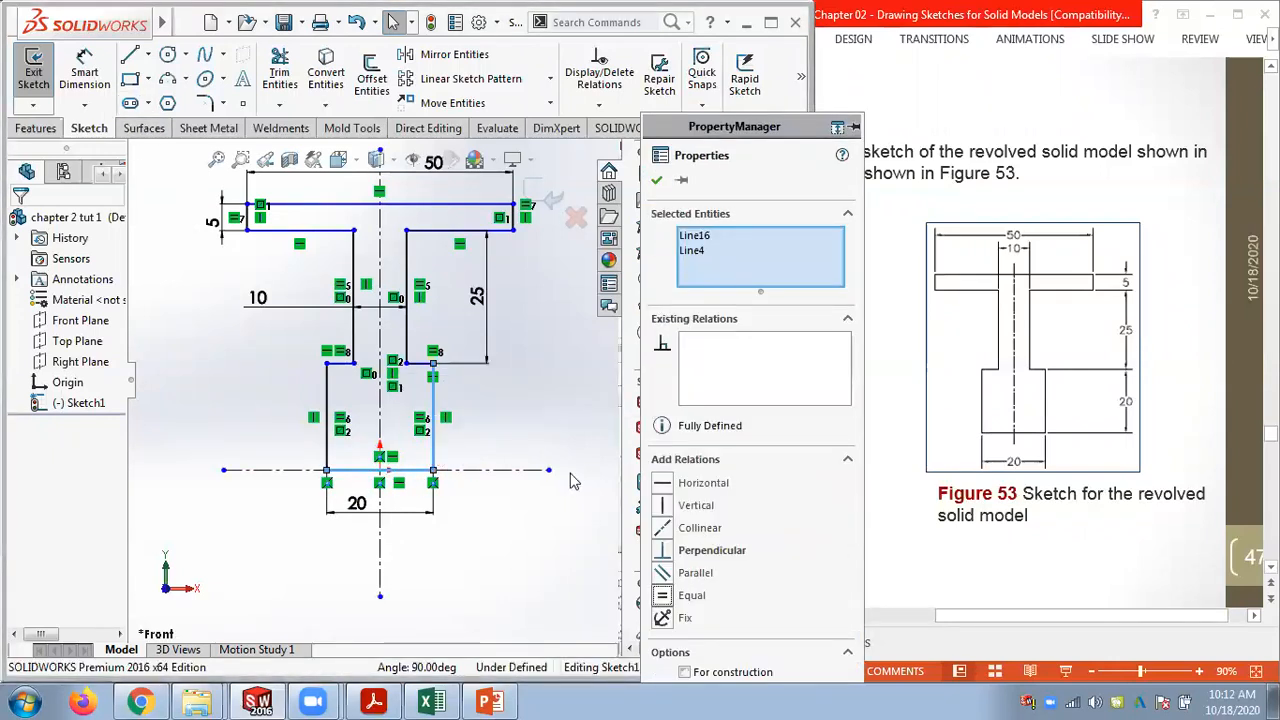
click(538, 411)
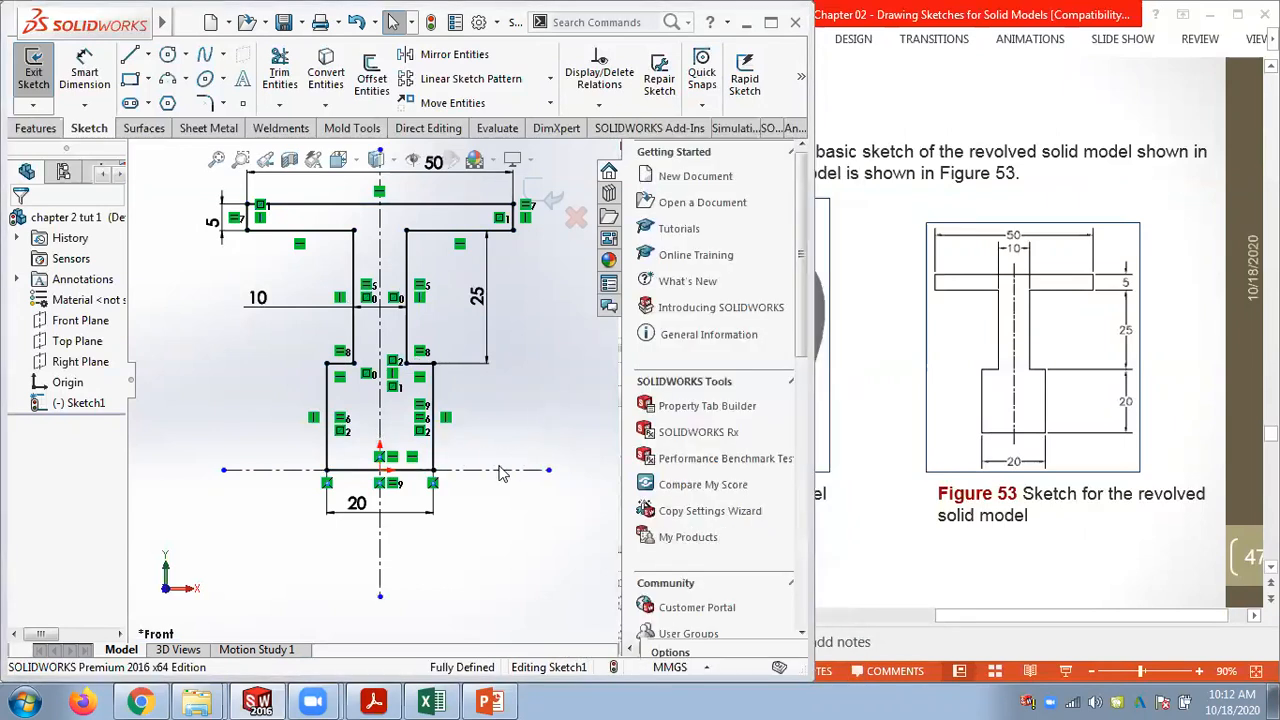
Delete the 10 mm width dimension of the narrow web and undo the deletion.
ctrl+middle_drag(353, 263, 354, 223)
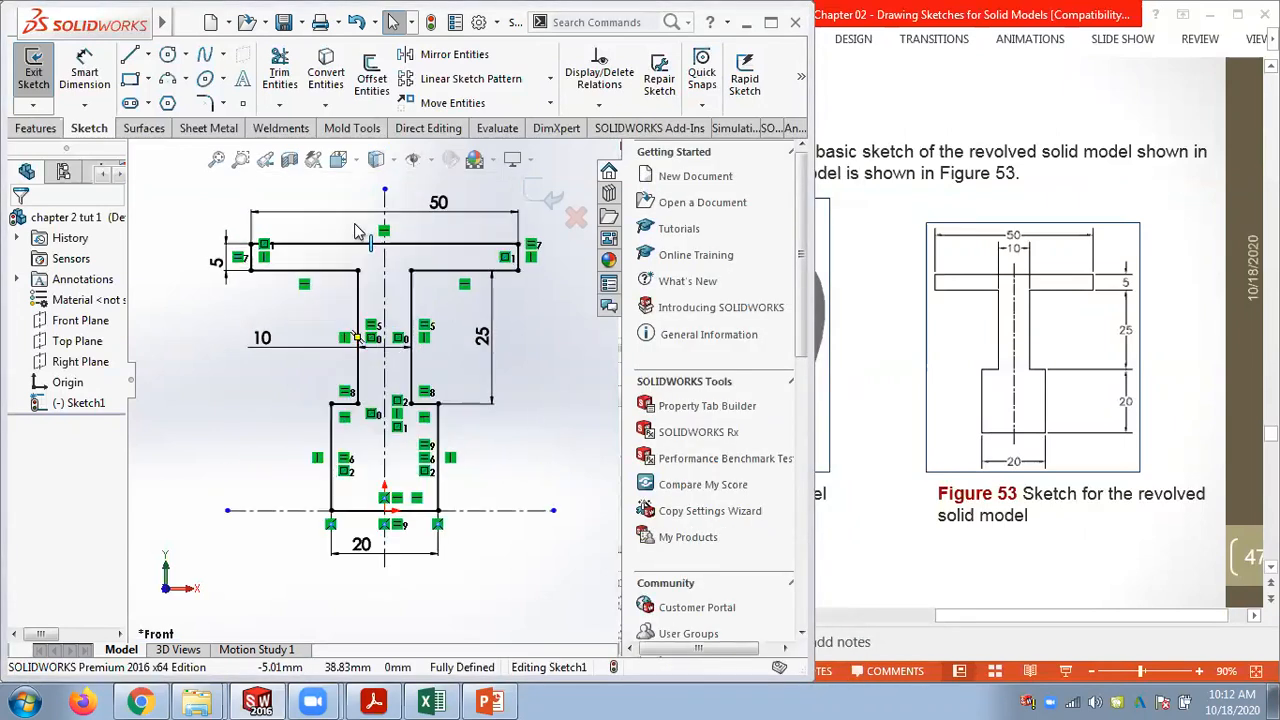
scroll(354, 223, down, 2)
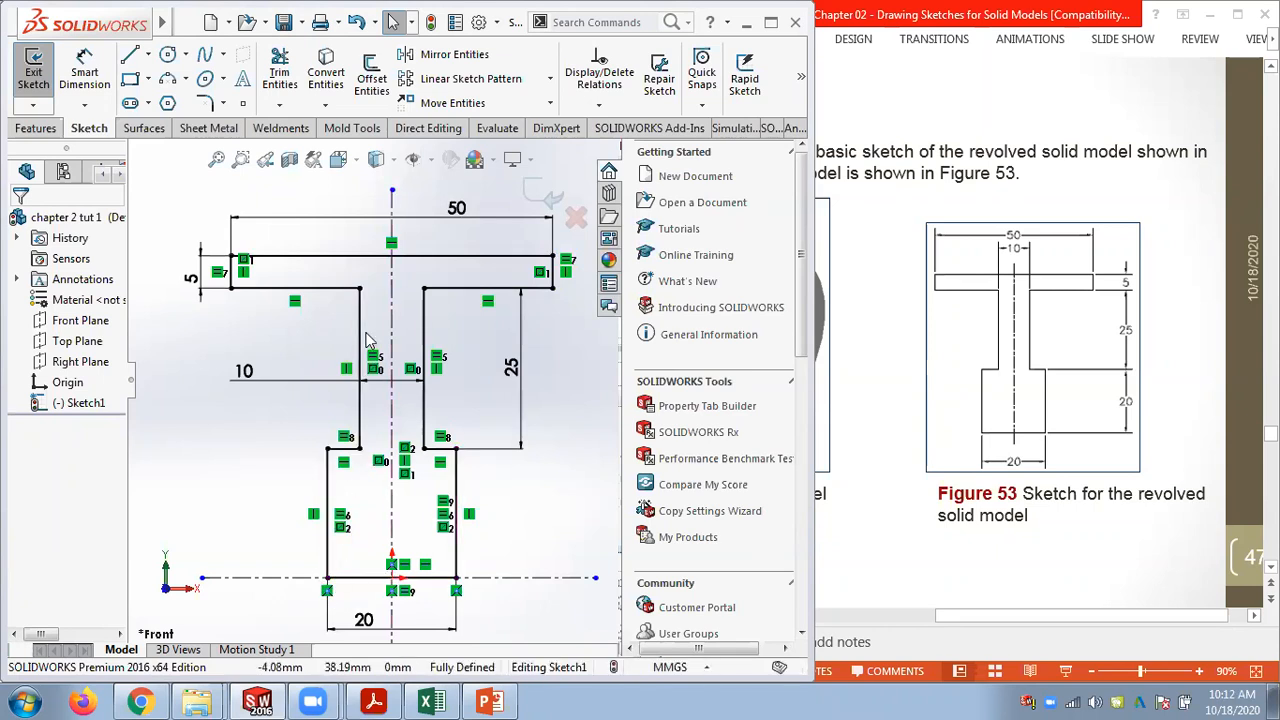
click(258, 380)
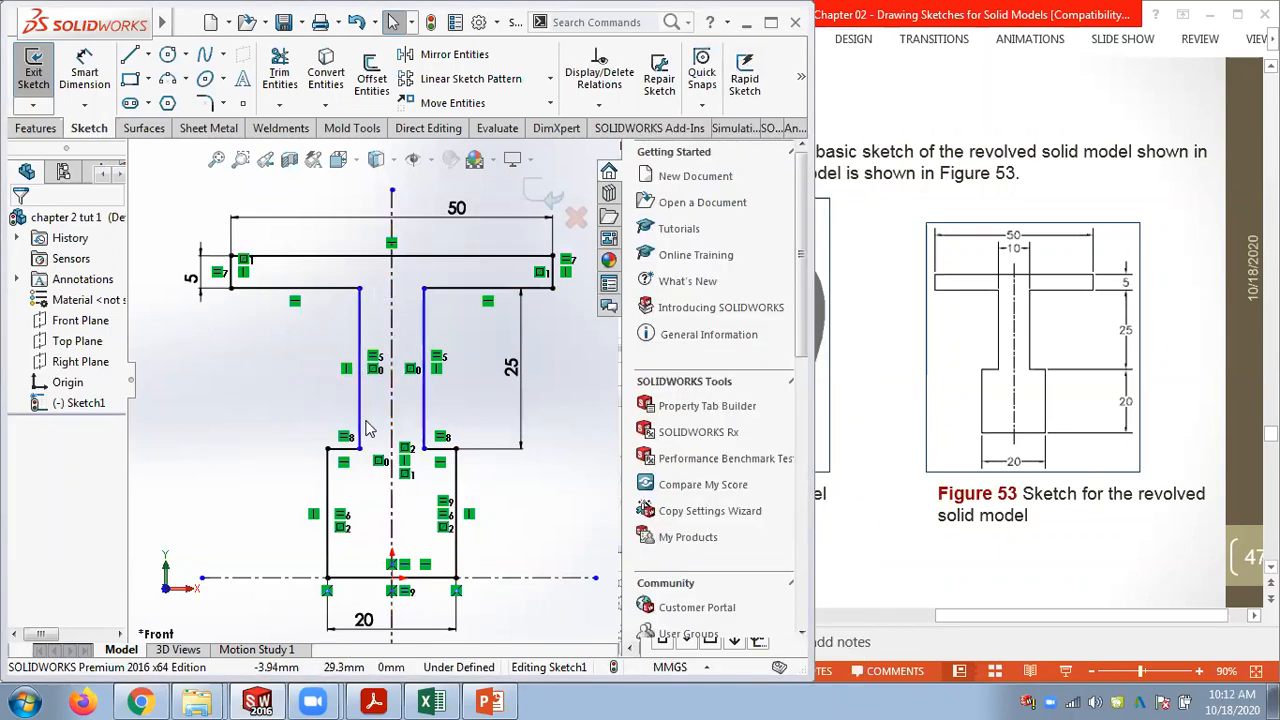
key(ctrl+z)
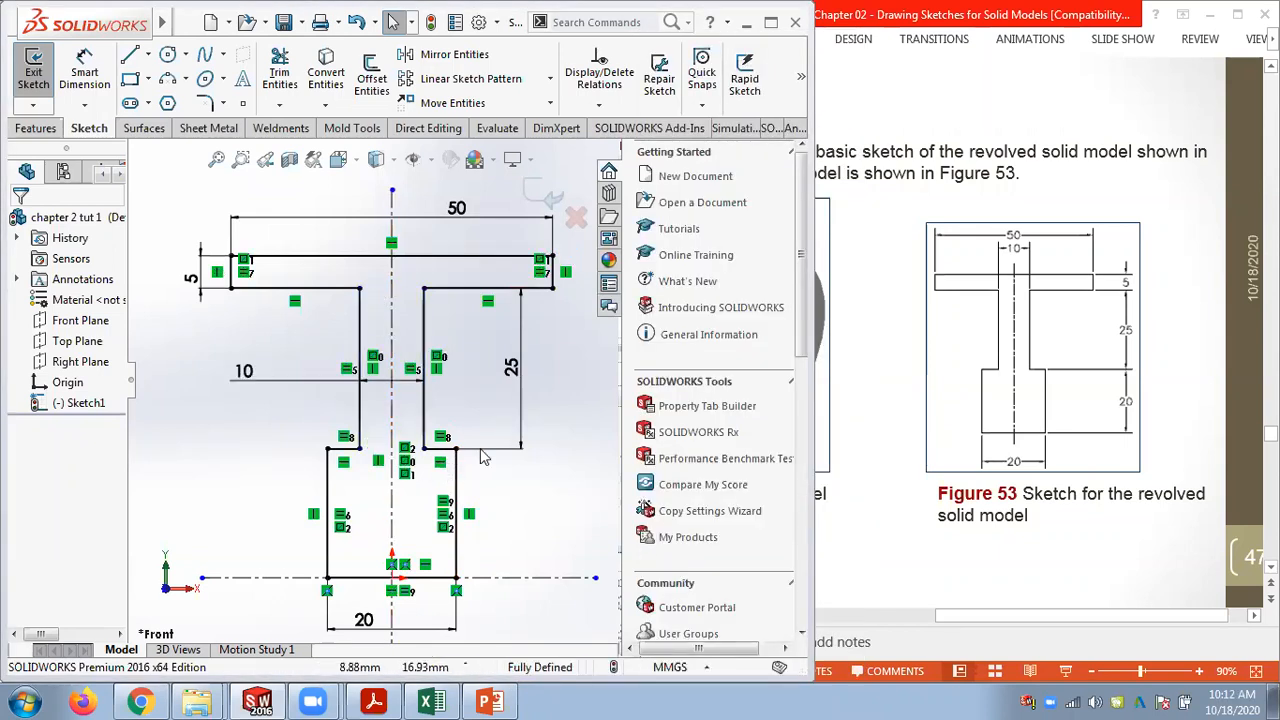
scroll(492, 434, up, 1)
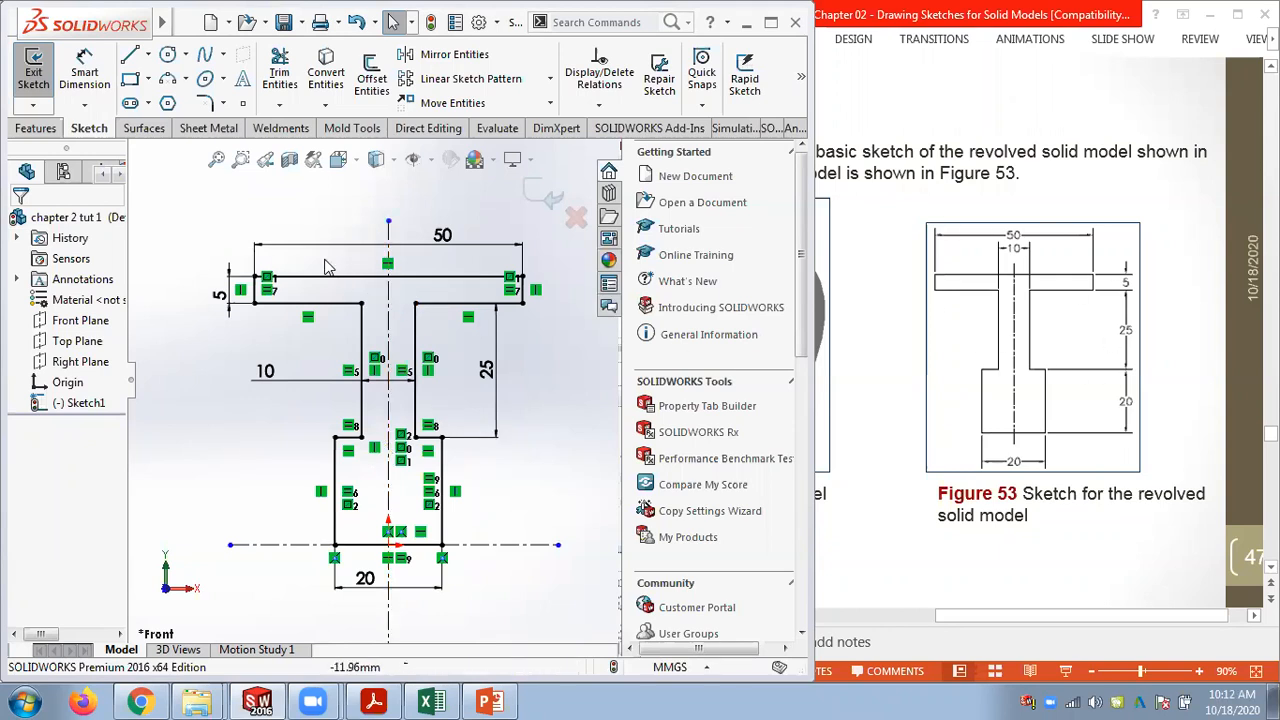
Add an Equal relation between the two horizontal lines on the underside of the top flange.
scroll(471, 335, down, 1)
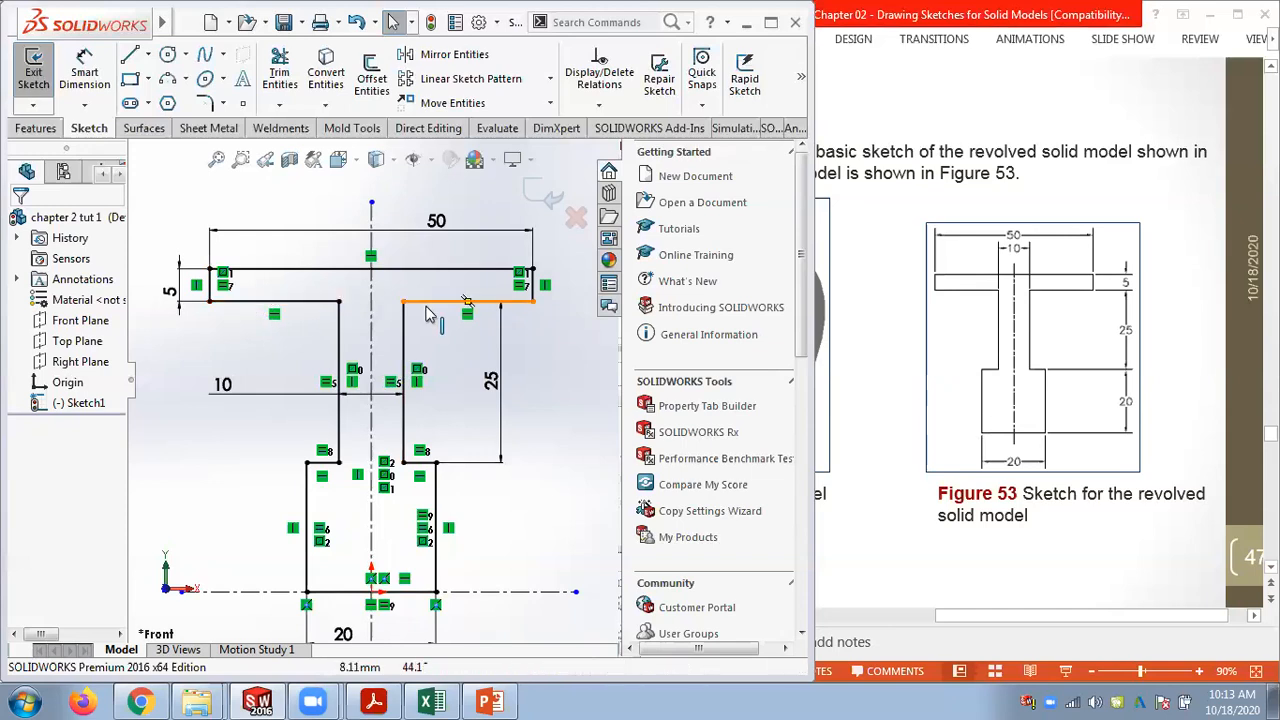
click(249, 306)
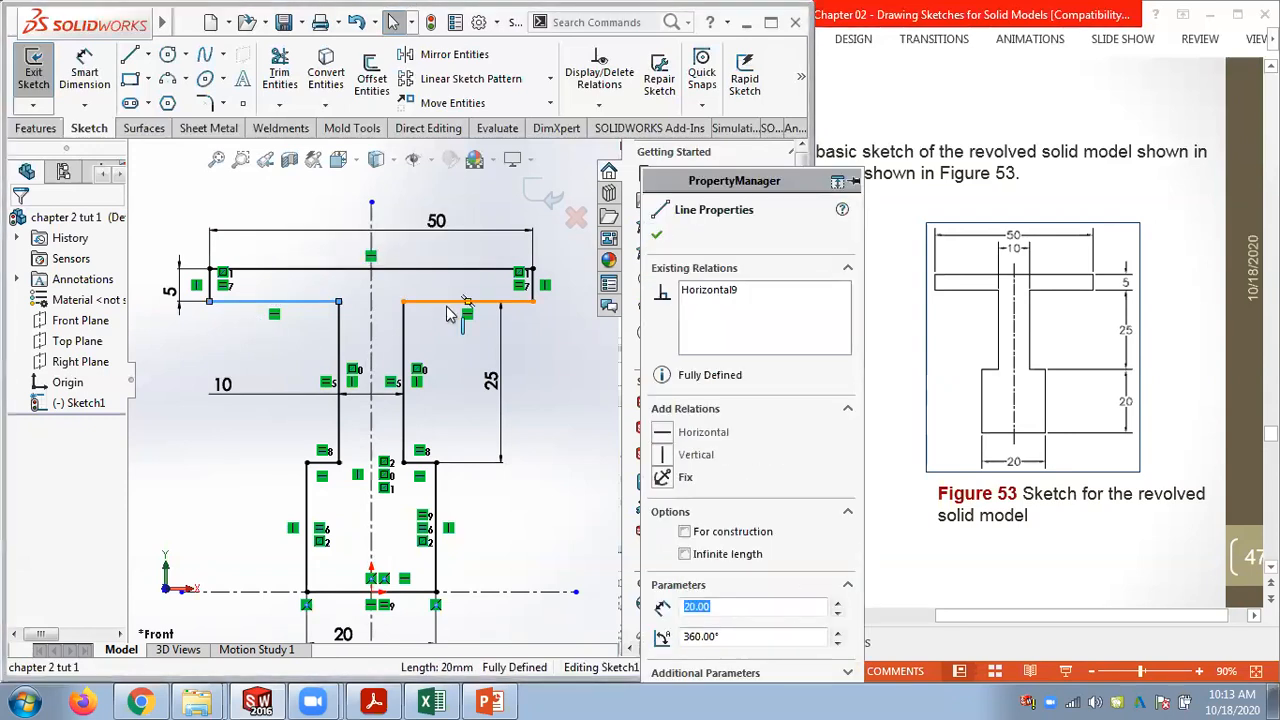
ctrl+click(540, 310)
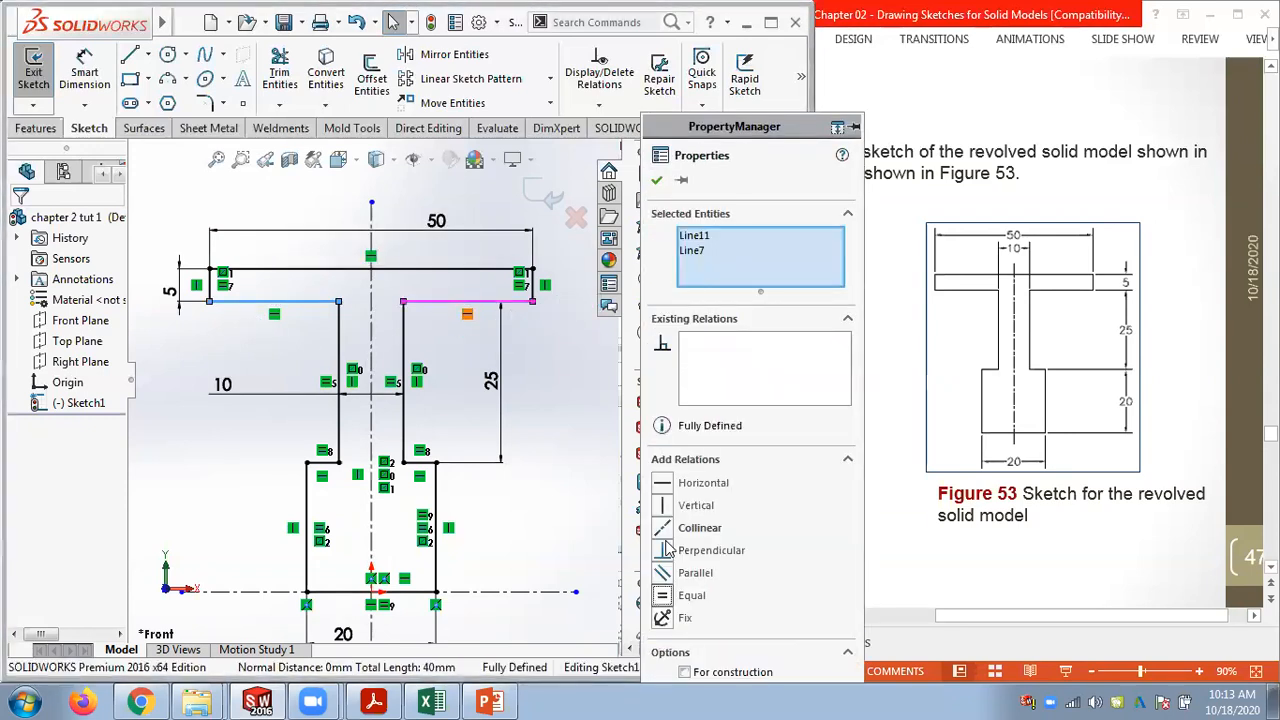
click(665, 595)
click(657, 182)
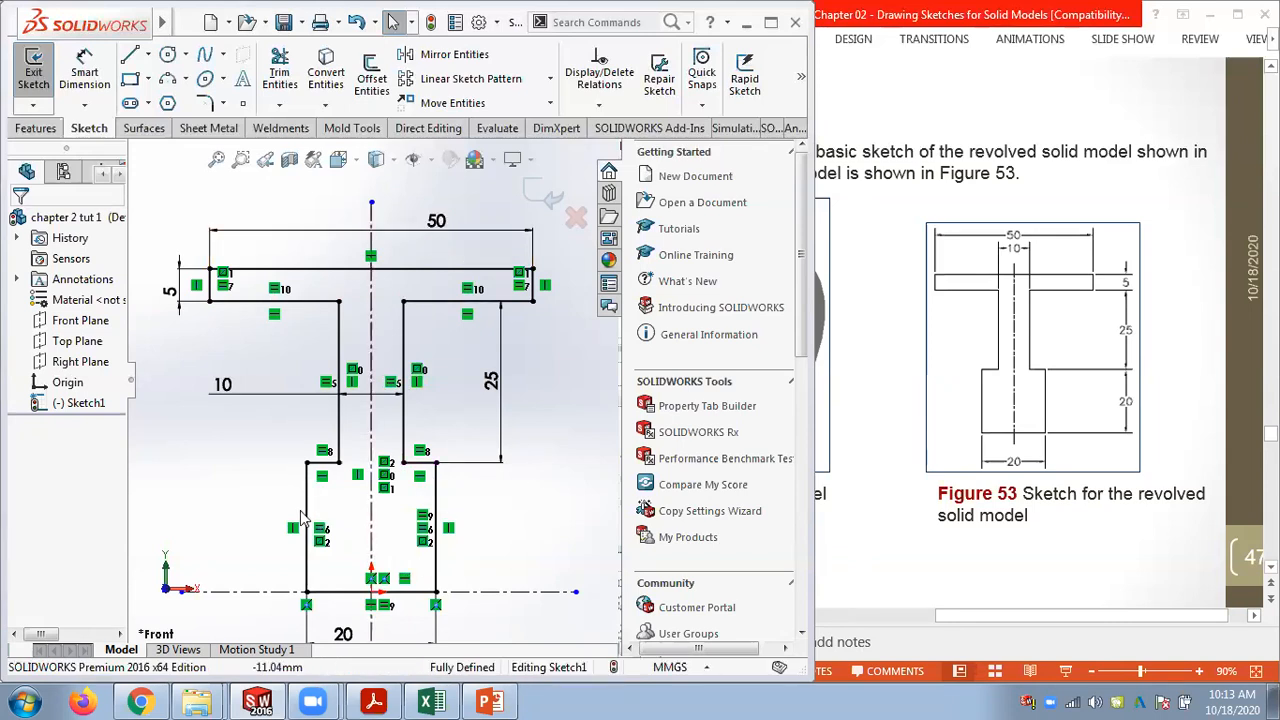
key(z)
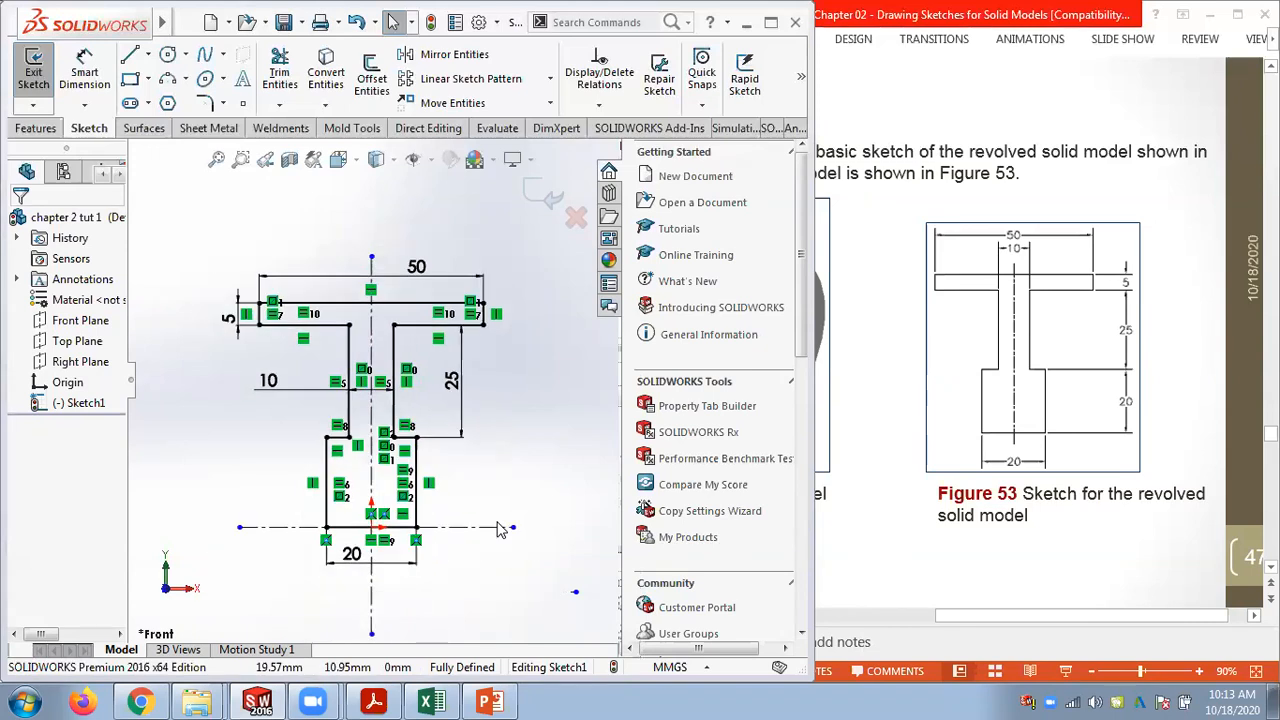
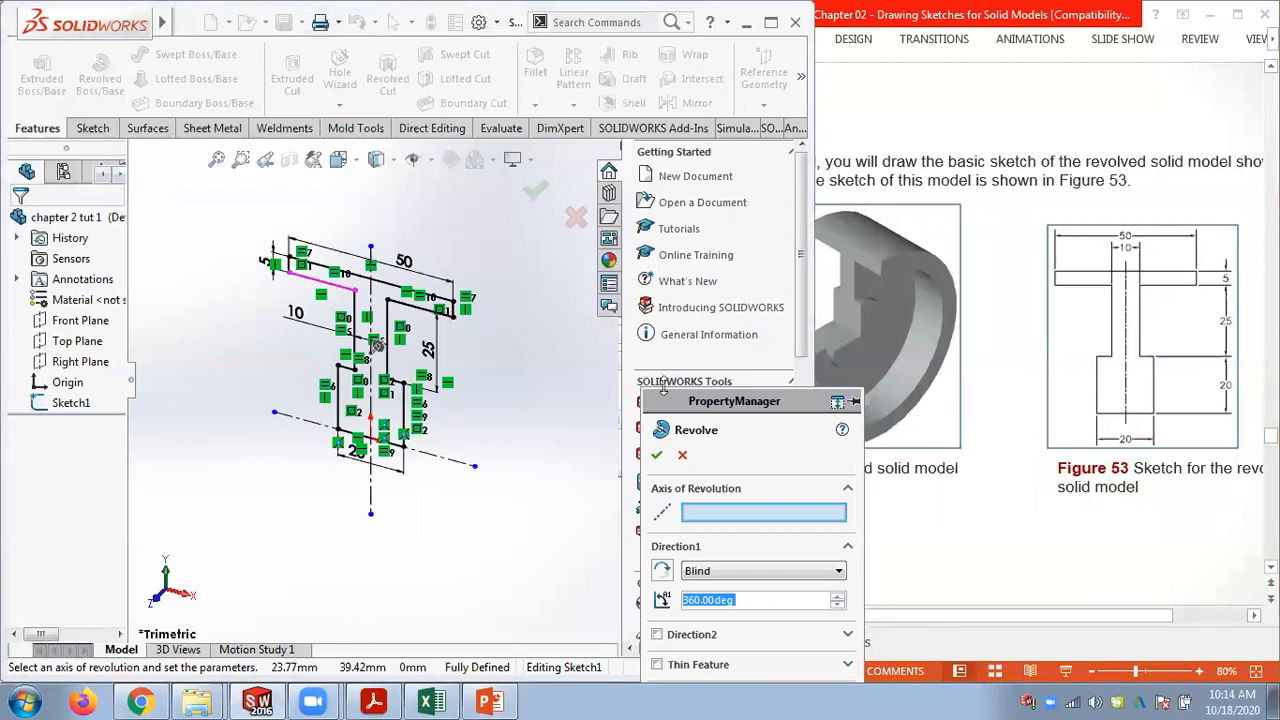
Revolve the sketch profile 270 degrees about the horizontal centerline, with the revolve direction reversed.
drag(680, 401, 674, 175)
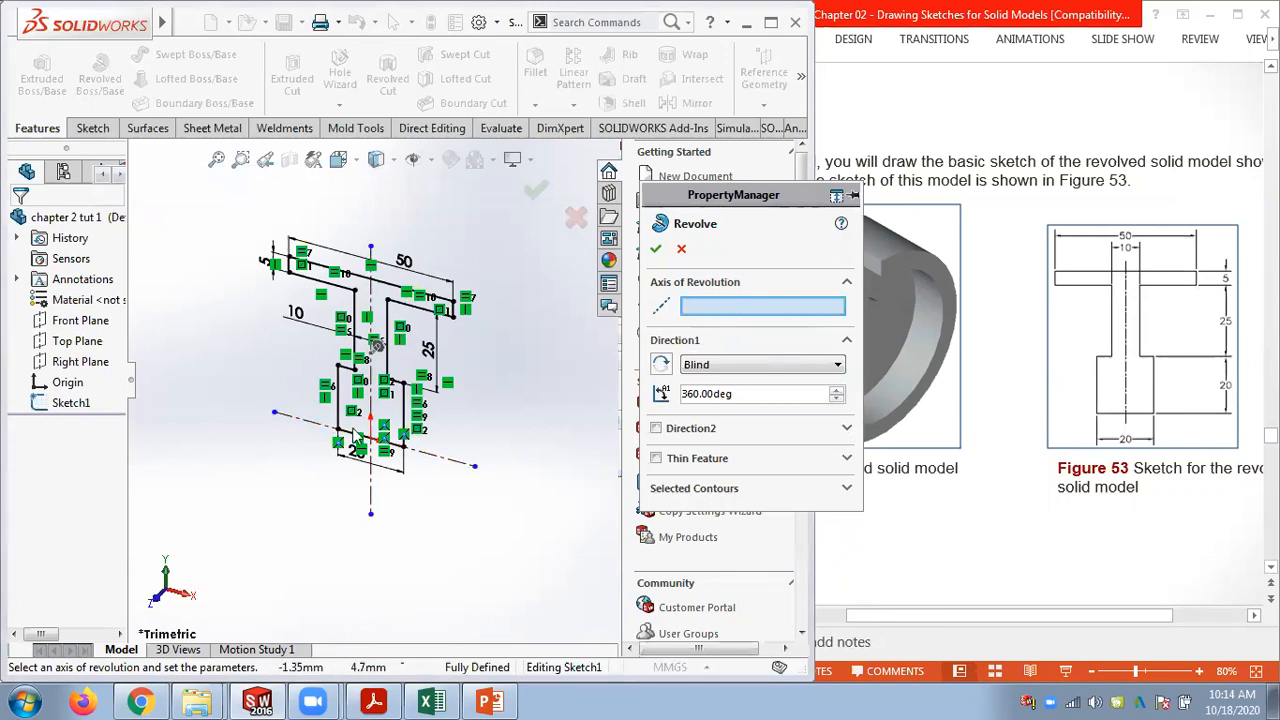
click(301, 420)
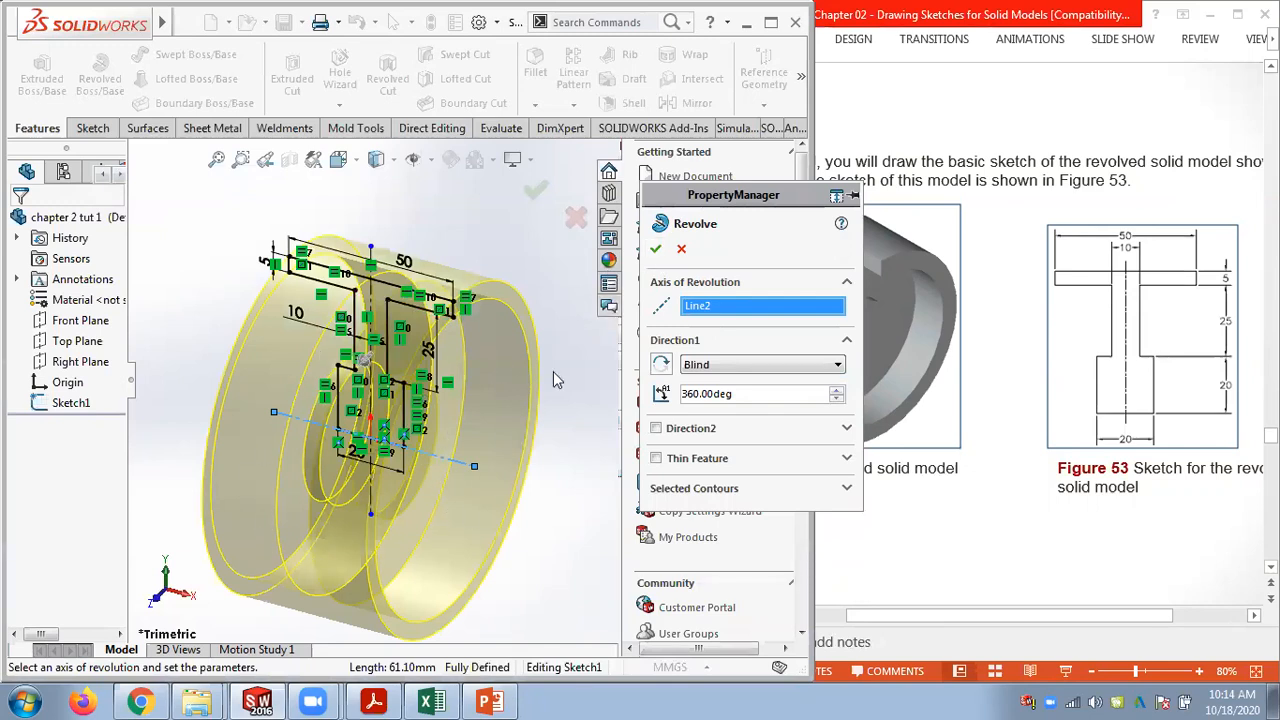
double_click(754, 397)
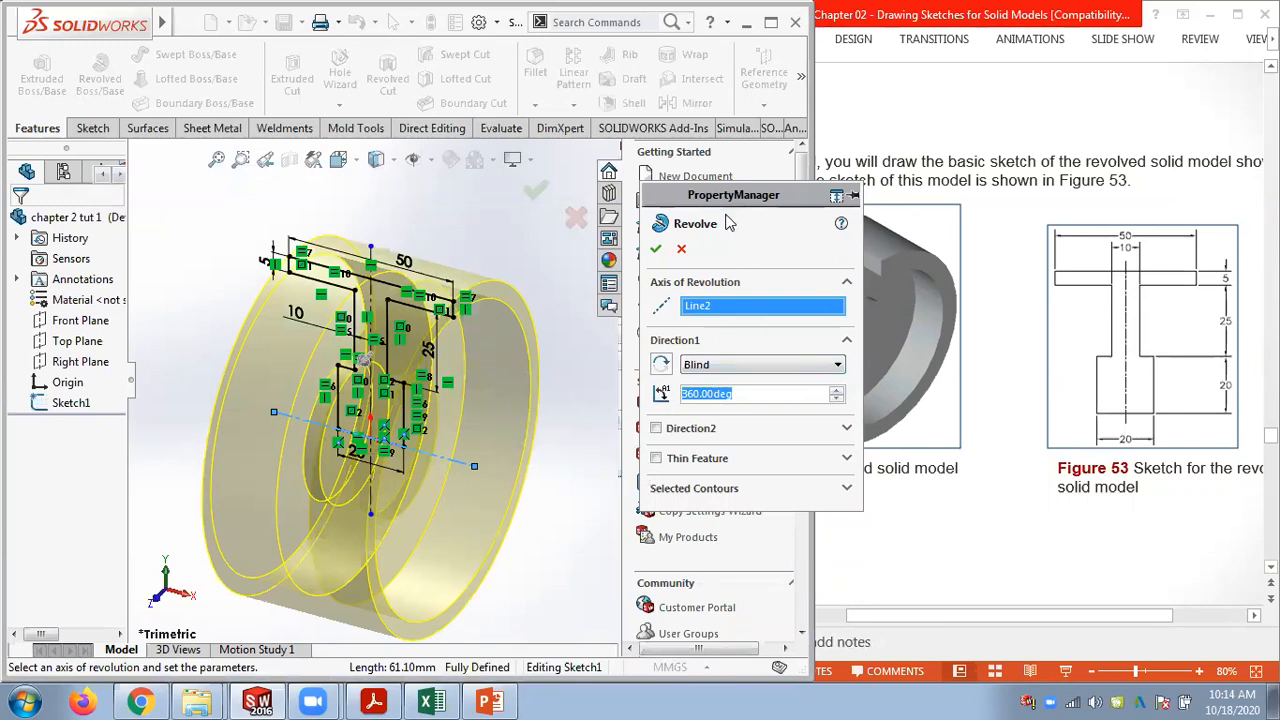
text(270)
key(Return)
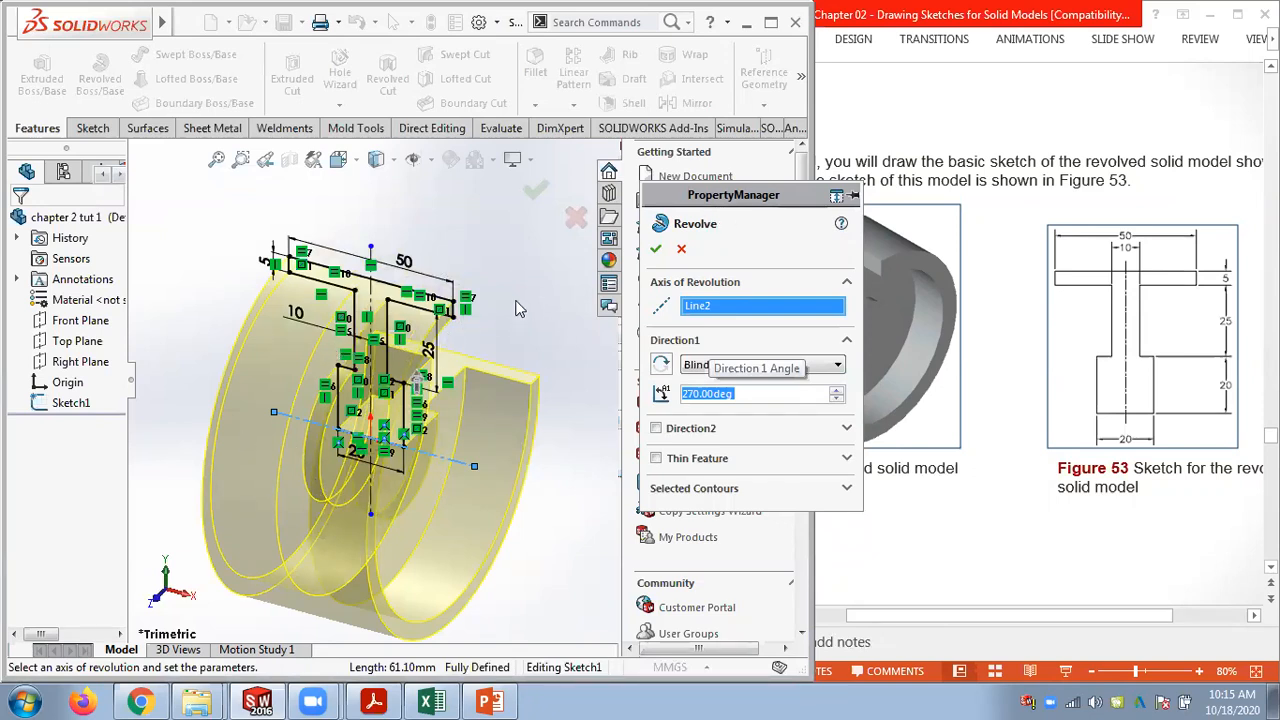
click(659, 366)
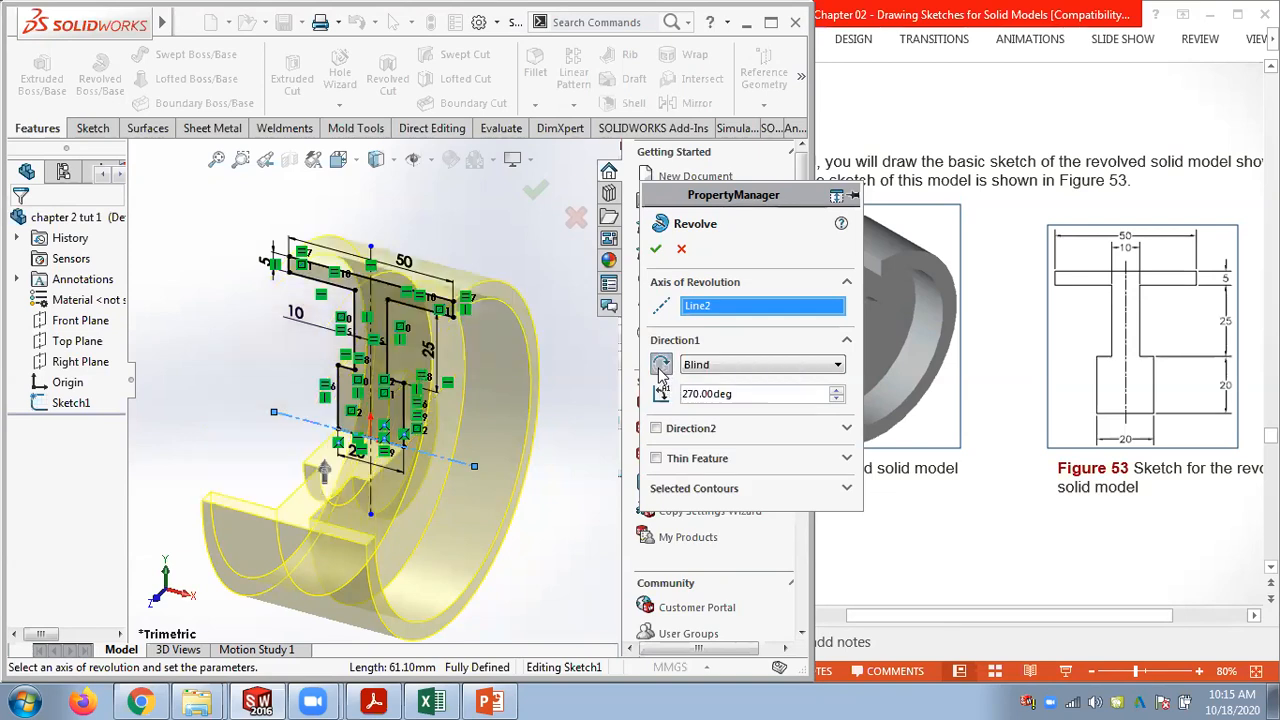
click(660, 366)
click(660, 366)
click(535, 189)
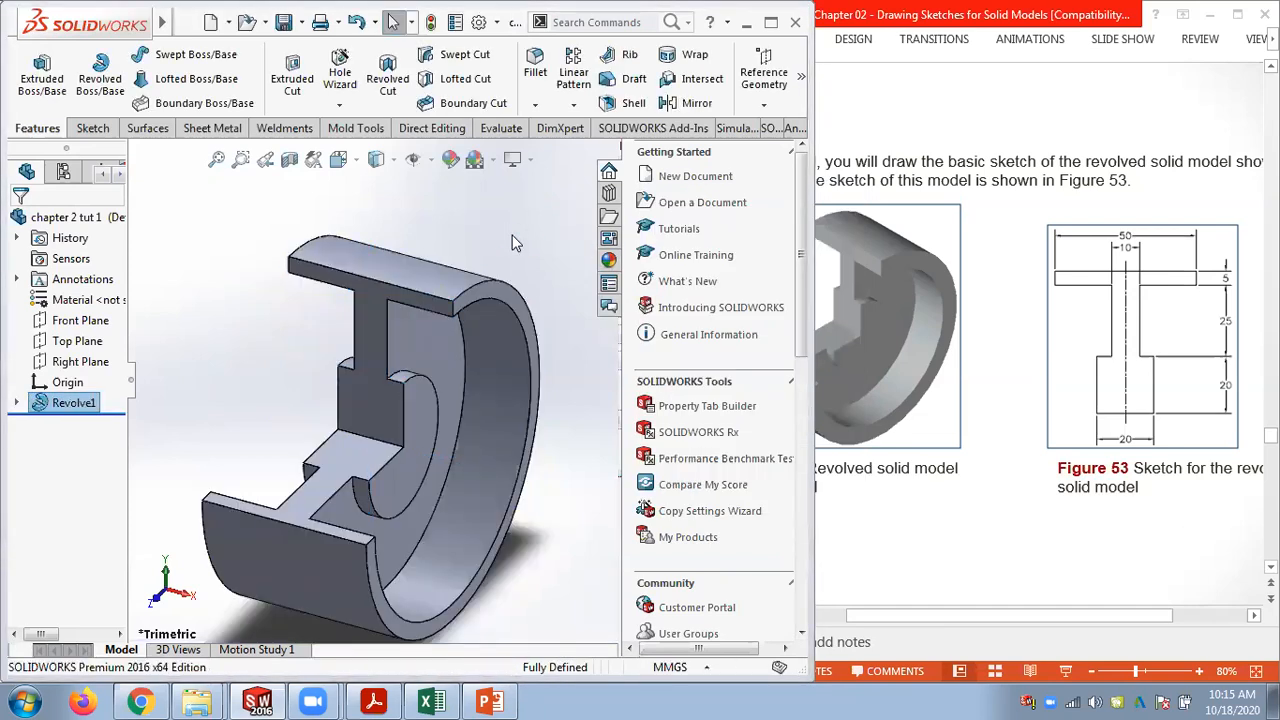
Switch to PowerPoint, browse the slides around Tutorial 1, and return to SOLIDWORKS to compare the revolved model with Figure 52.
click(918, 148)
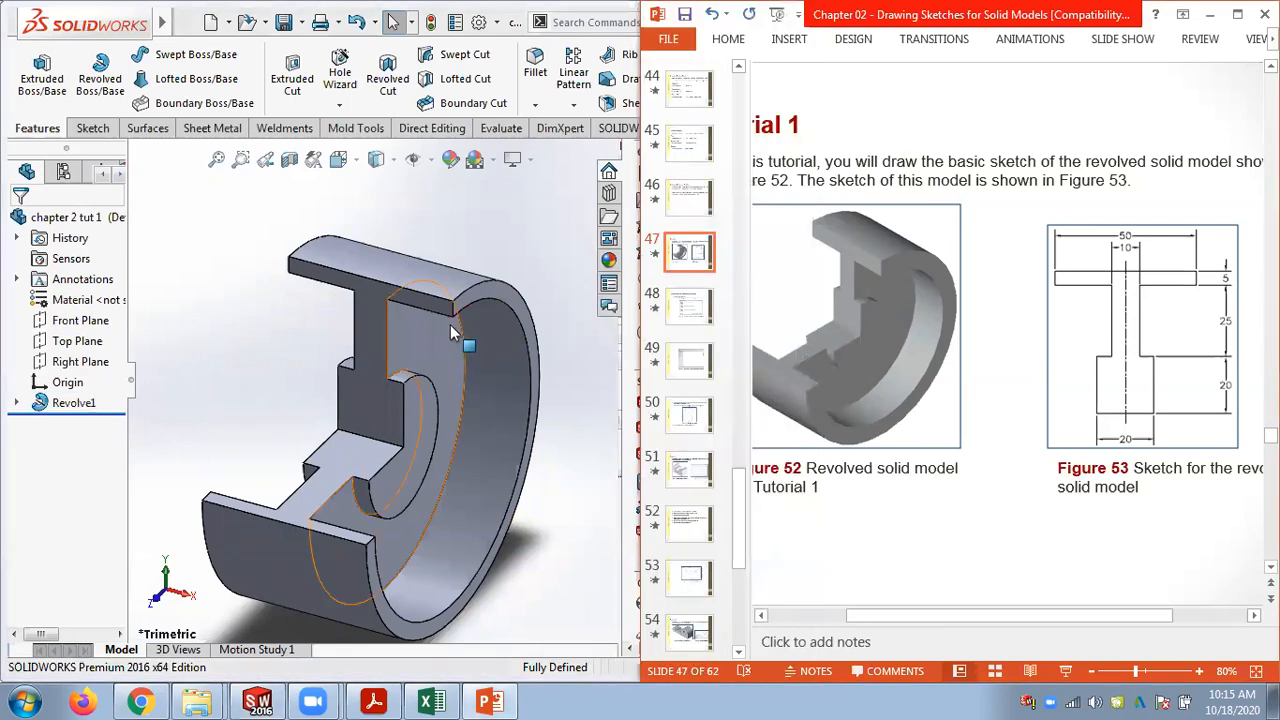
key(Page_Up)
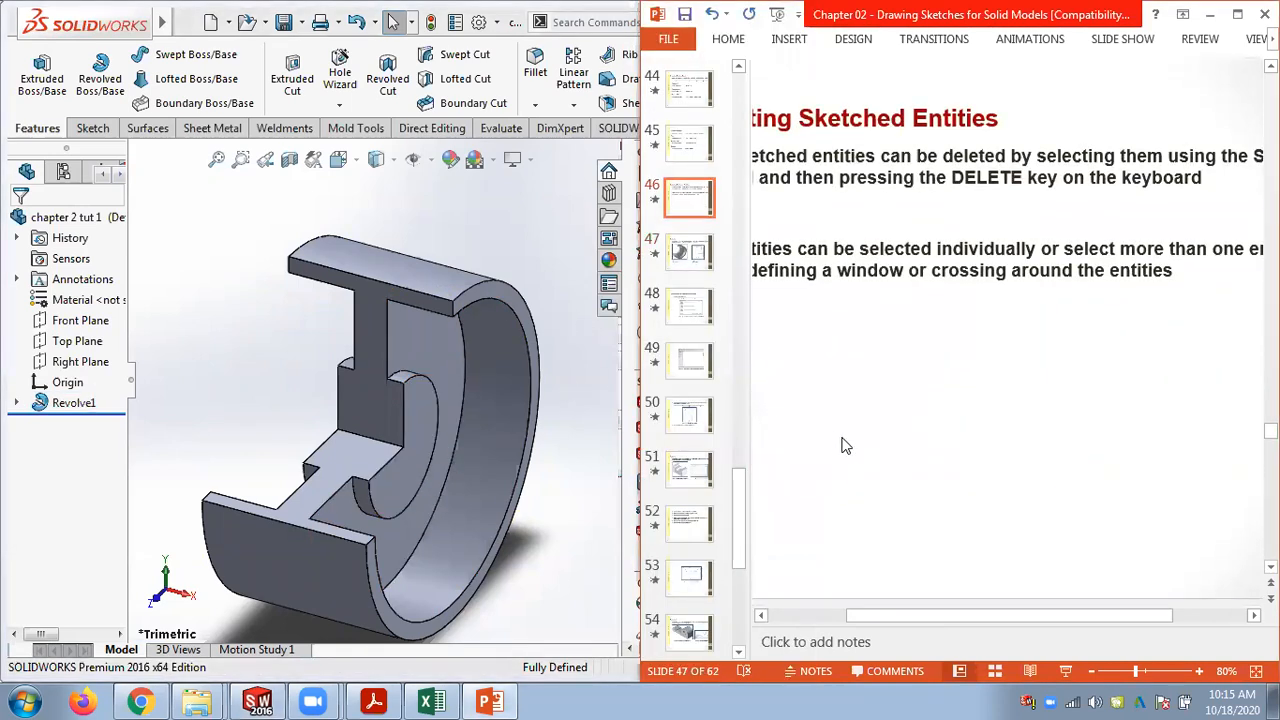
key(Page_Up)
key(Page_Up)
key(Page_Up)
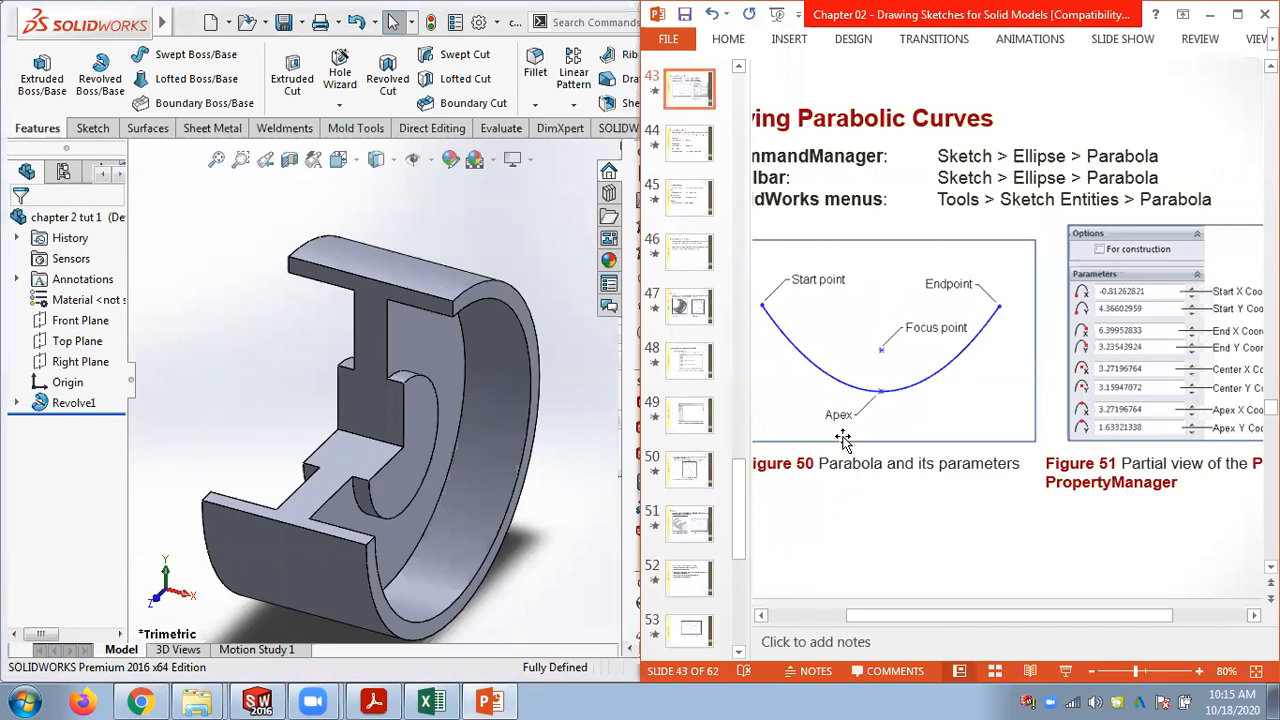
key(Page_Down)
key(Page_Down)
key(Page_Down)
key(Page_Down)
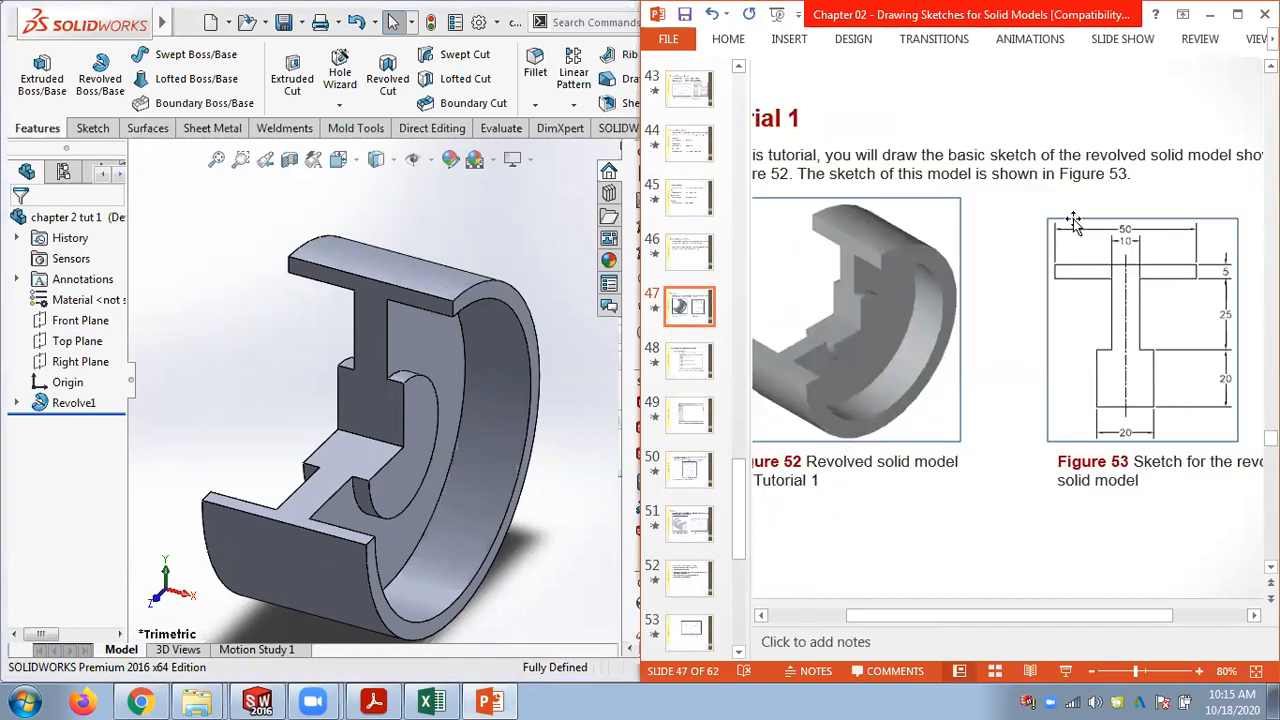
click(405, 218)
scroll(441, 255, up, 2)
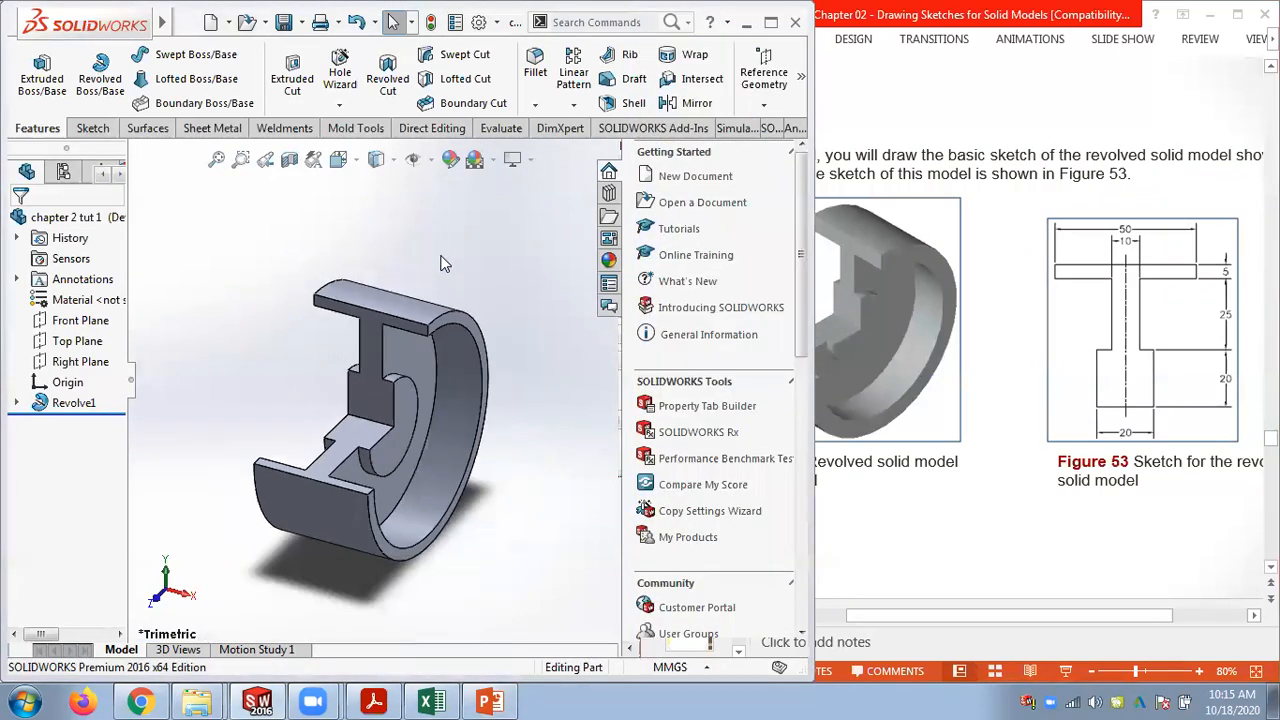
scroll(375, 465, down, 2)
scroll(328, 499, up, 2)
scroll(328, 499, down, 2)
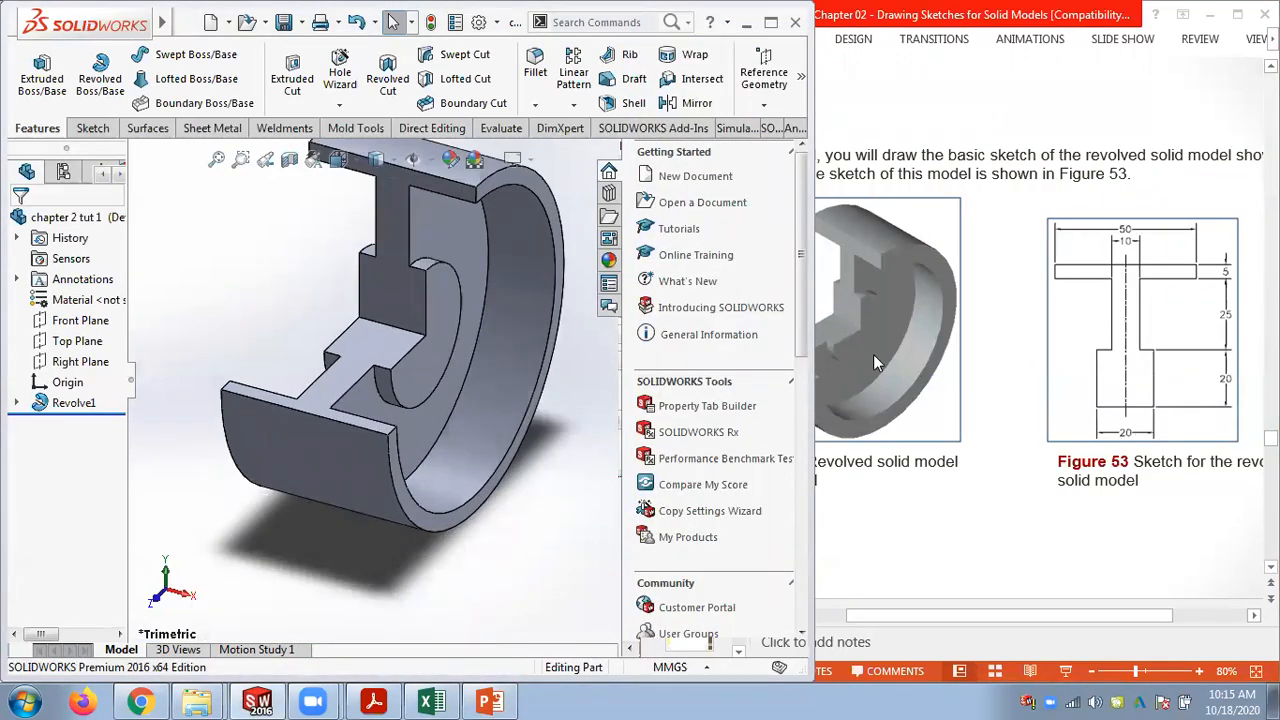
scroll(505, 520, up, 2)
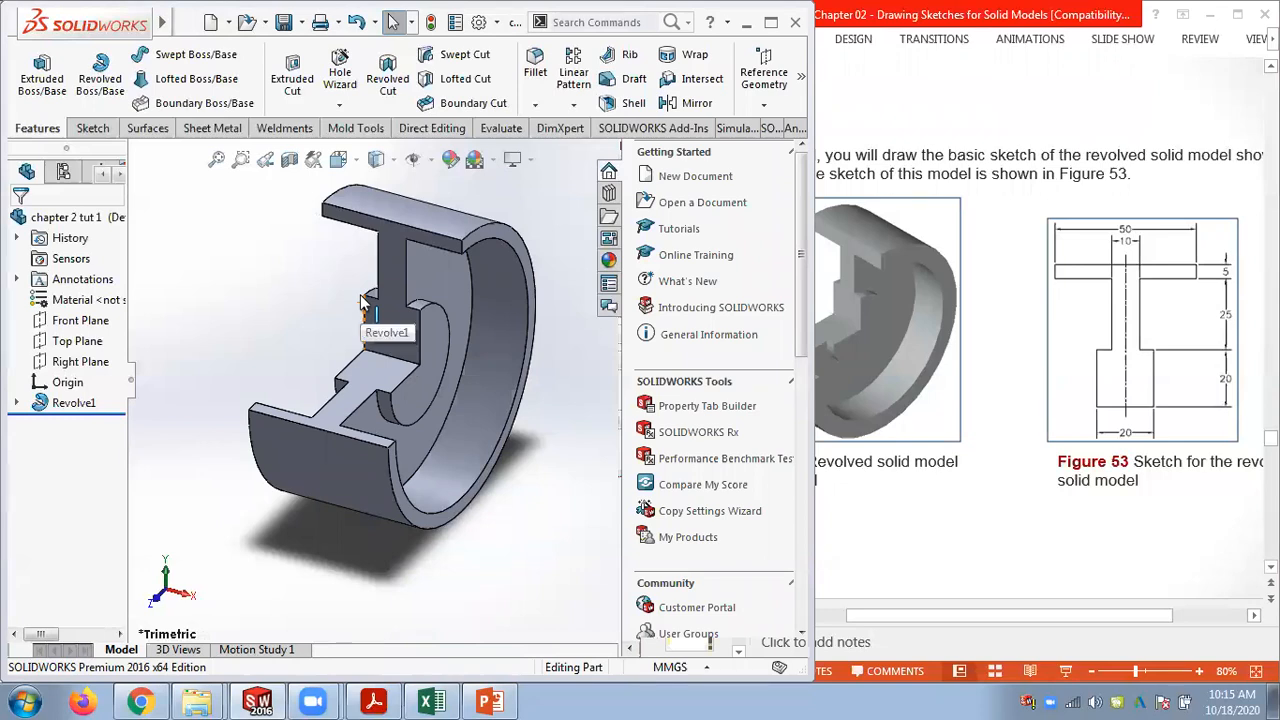
Delete the revolve feature while keeping its sketch.
right_click(106, 402)
click(136, 434)
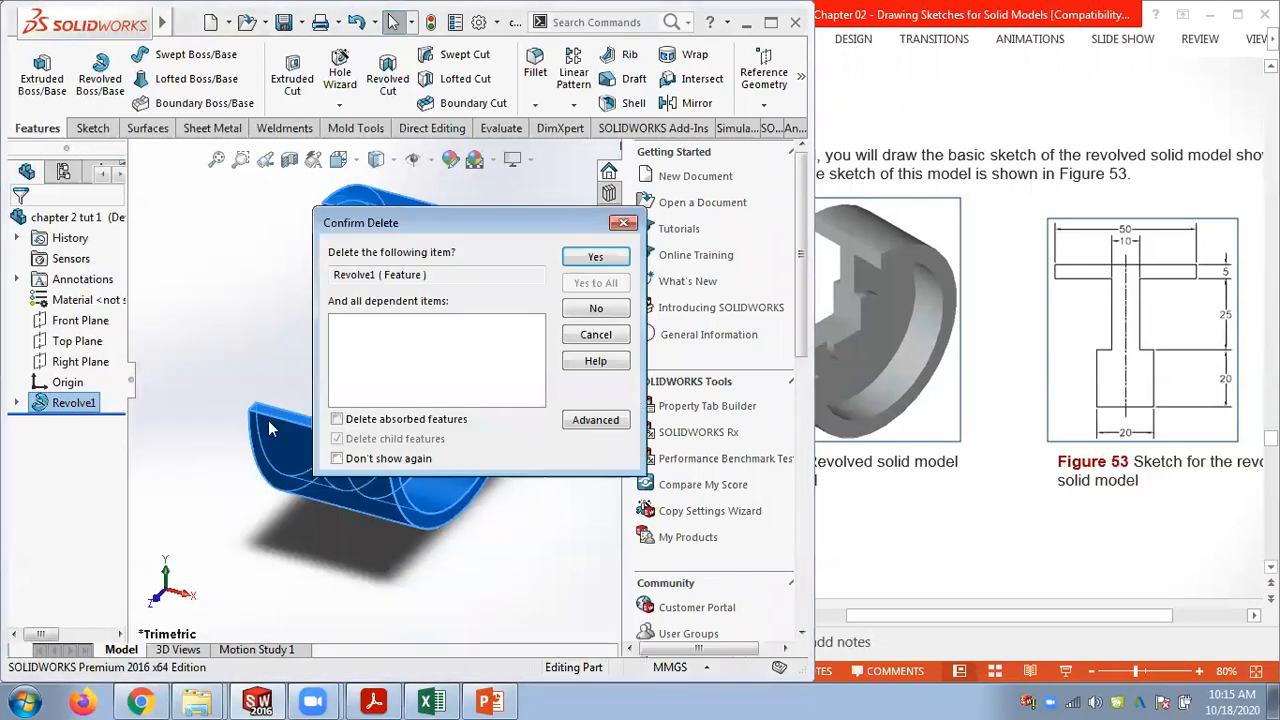
click(591, 258)
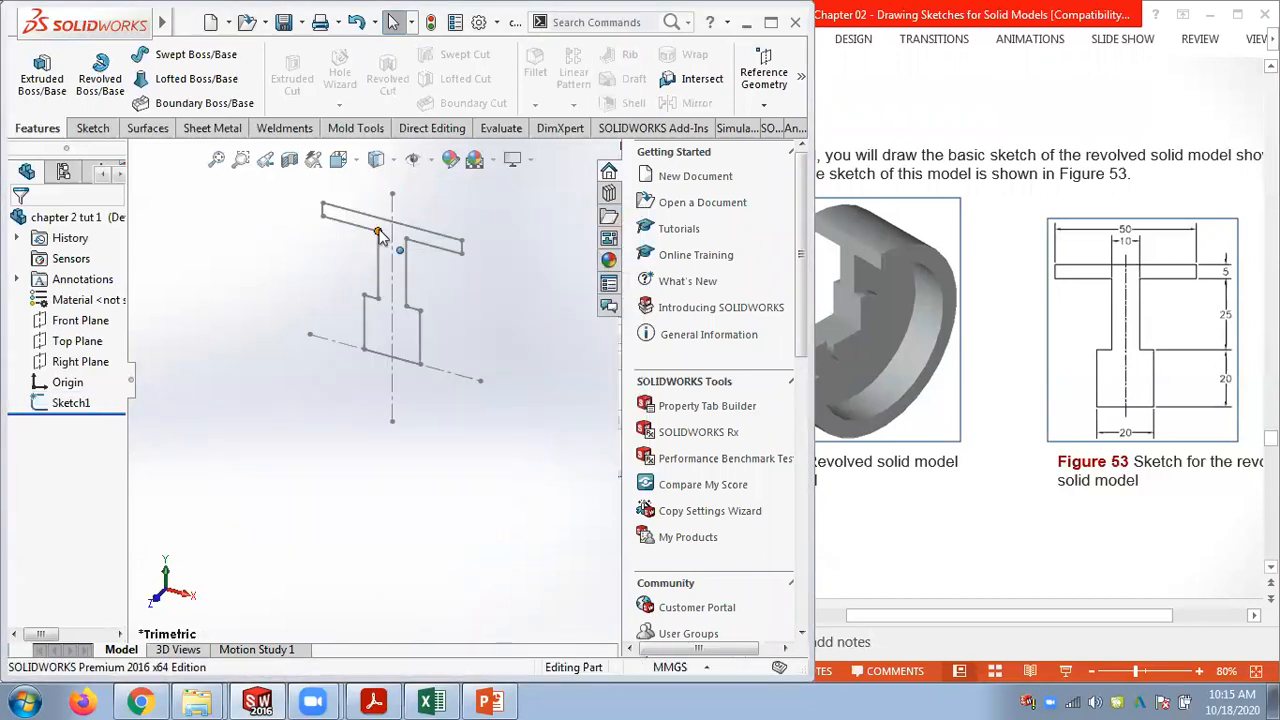
Open the profile sketch for editing and delete the 10 mm width dimension of the narrow web.
scroll(378, 231, down, 2)
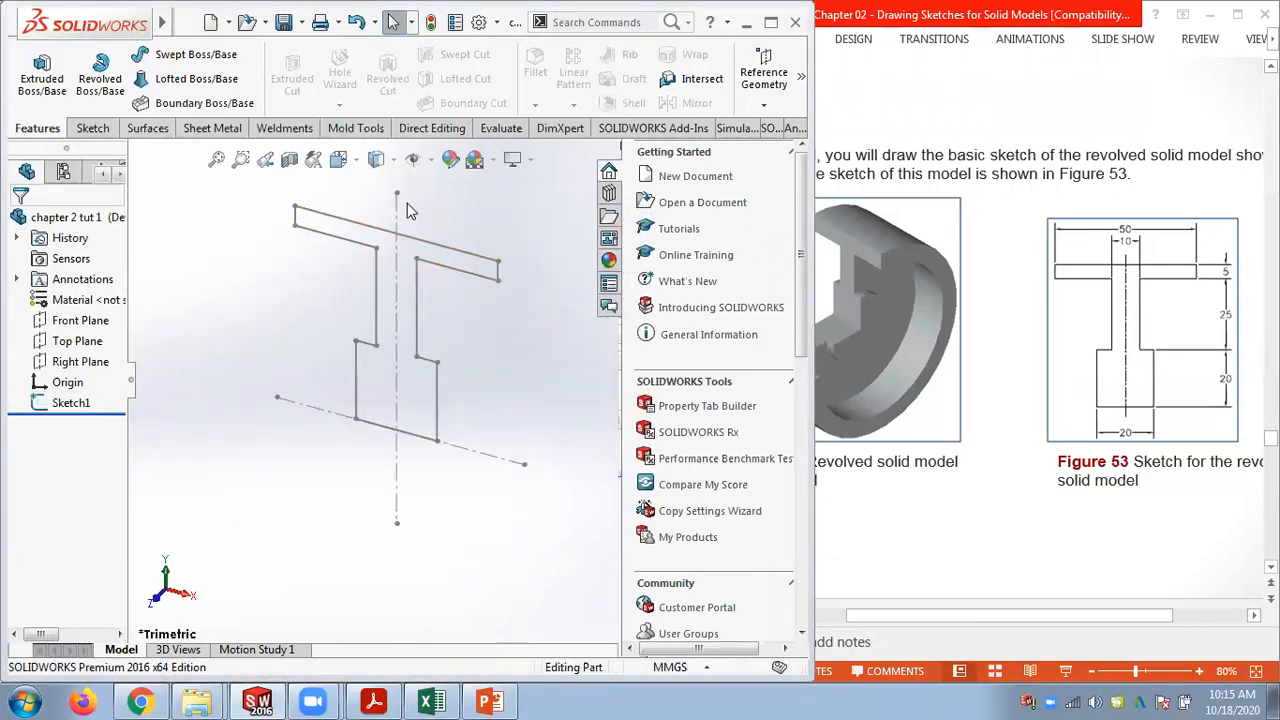
click(80, 404)
click(92, 348)
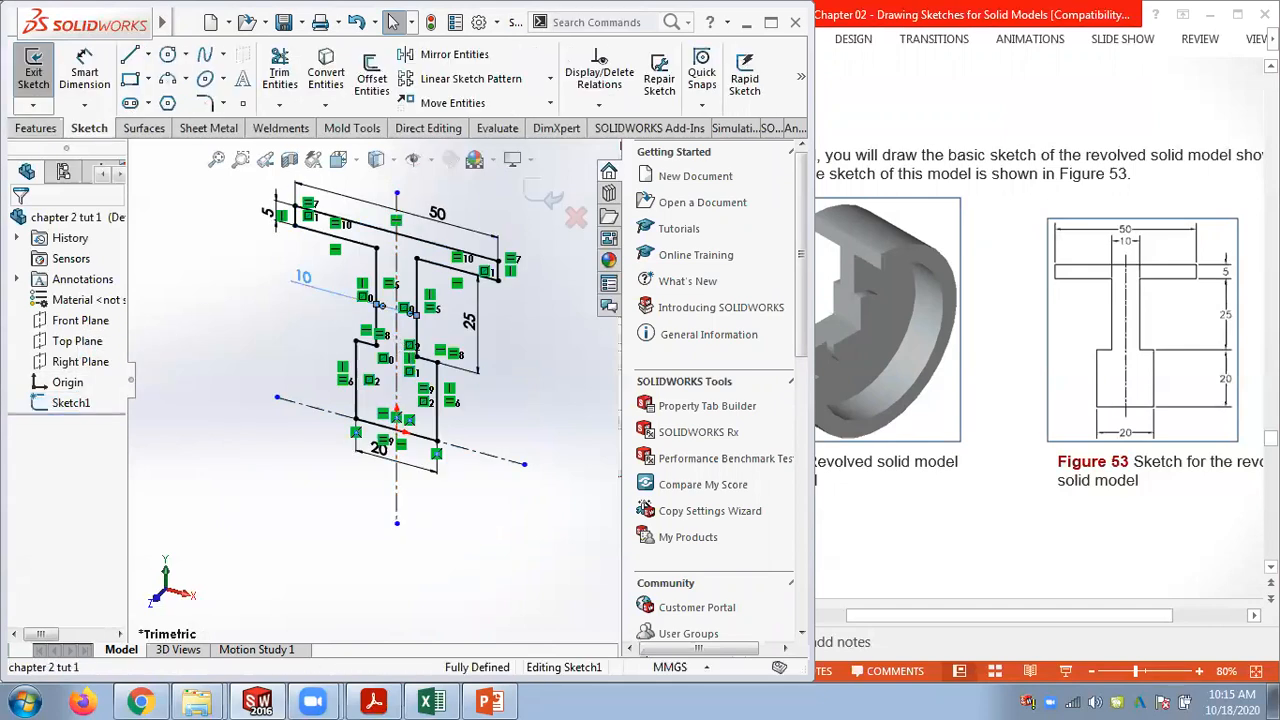
double_click(303, 277)
click(276, 321)
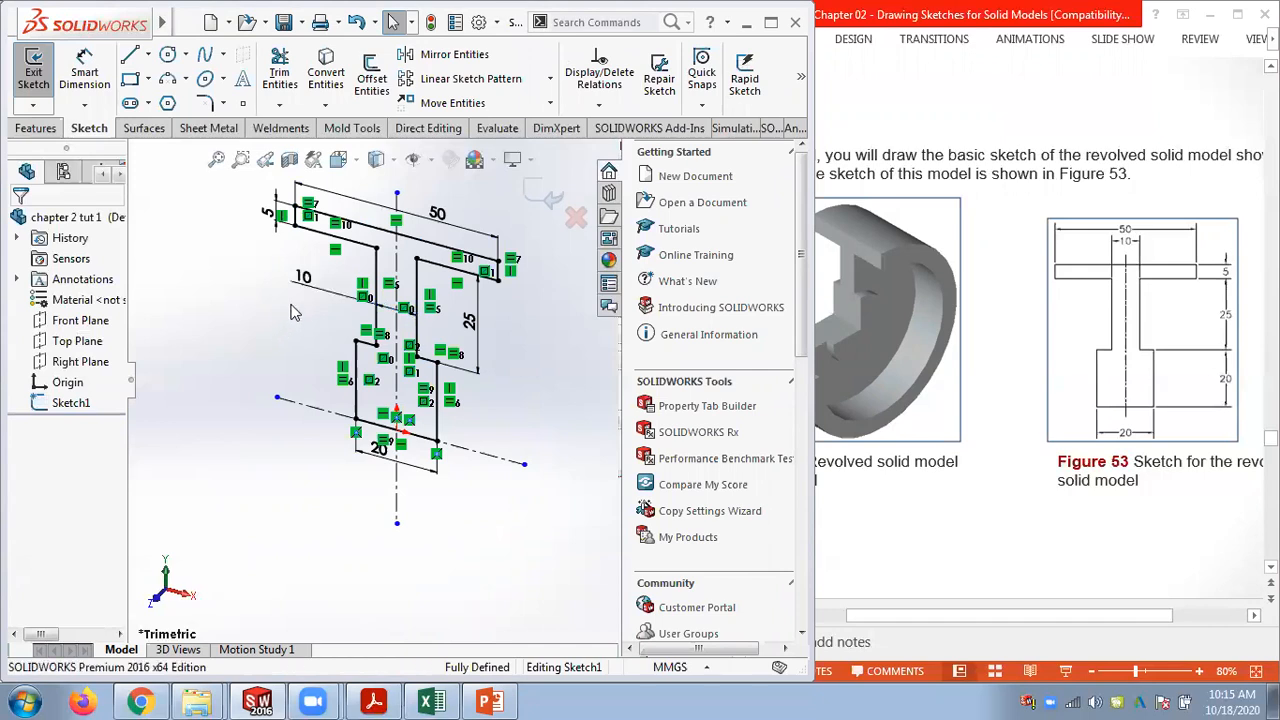
double_click(300, 279)
click(236, 344)
scroll(326, 273, down, 2)
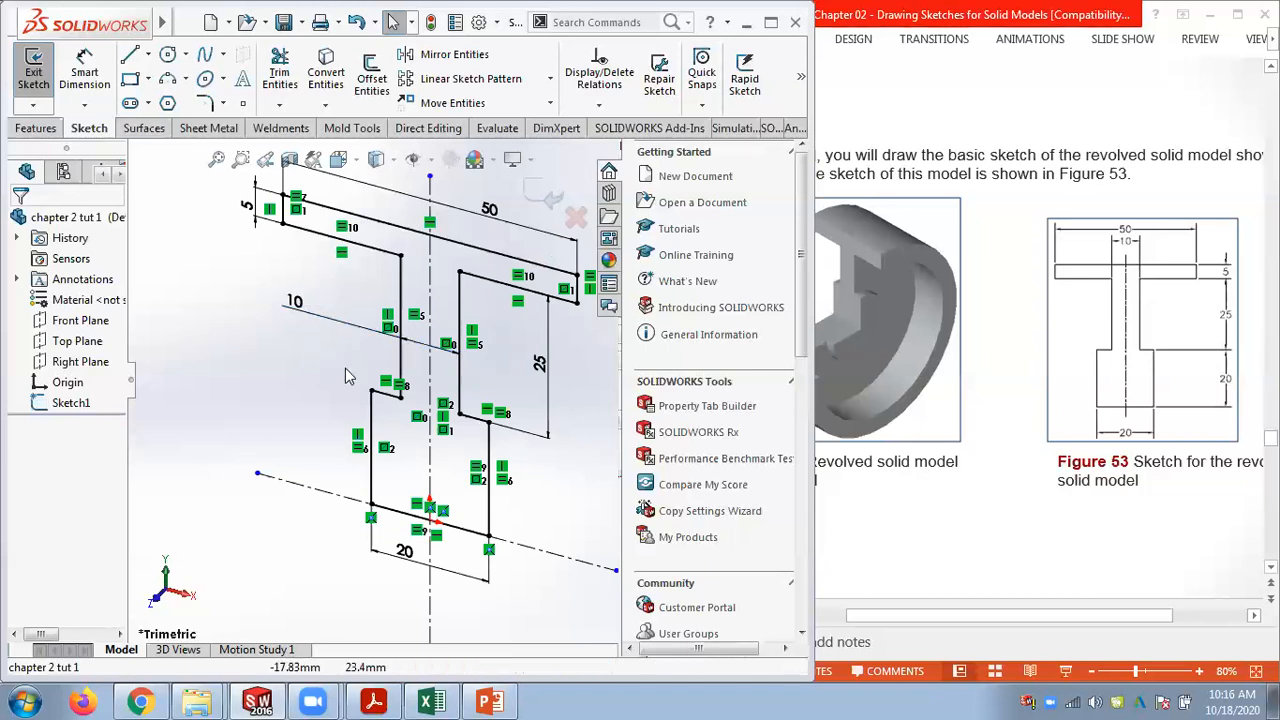
click(416, 341)
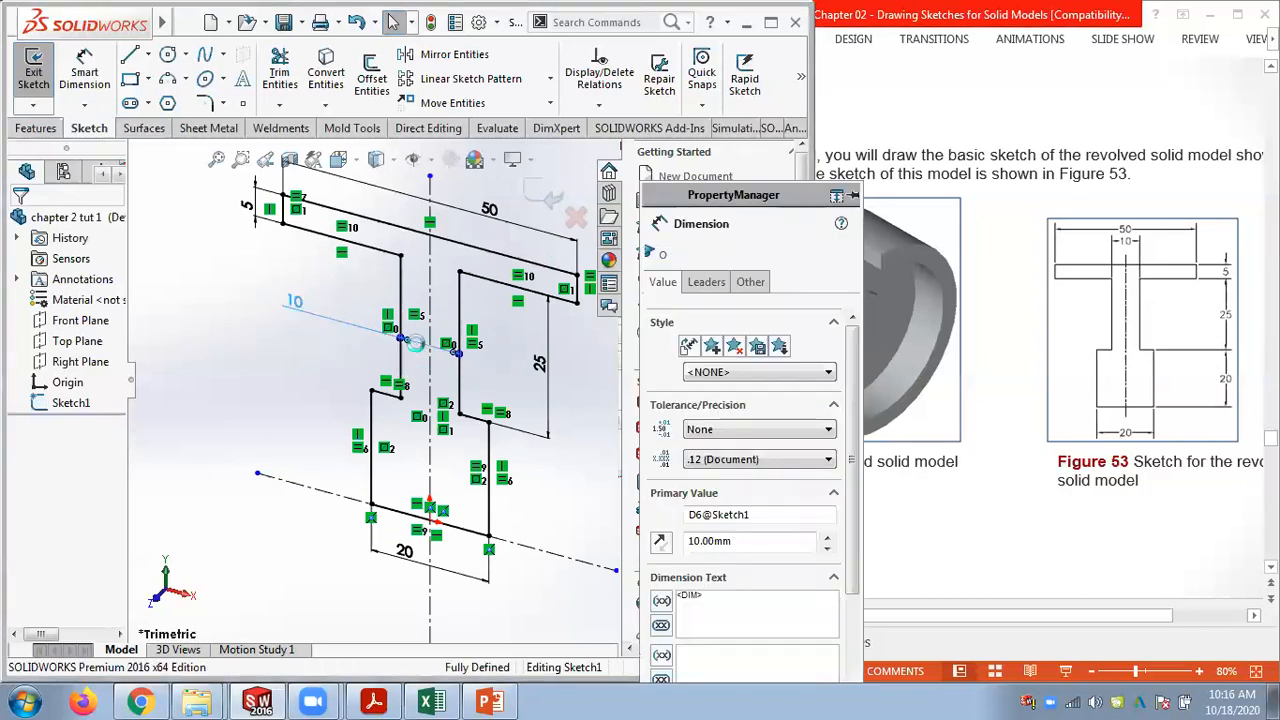
key(Delete)
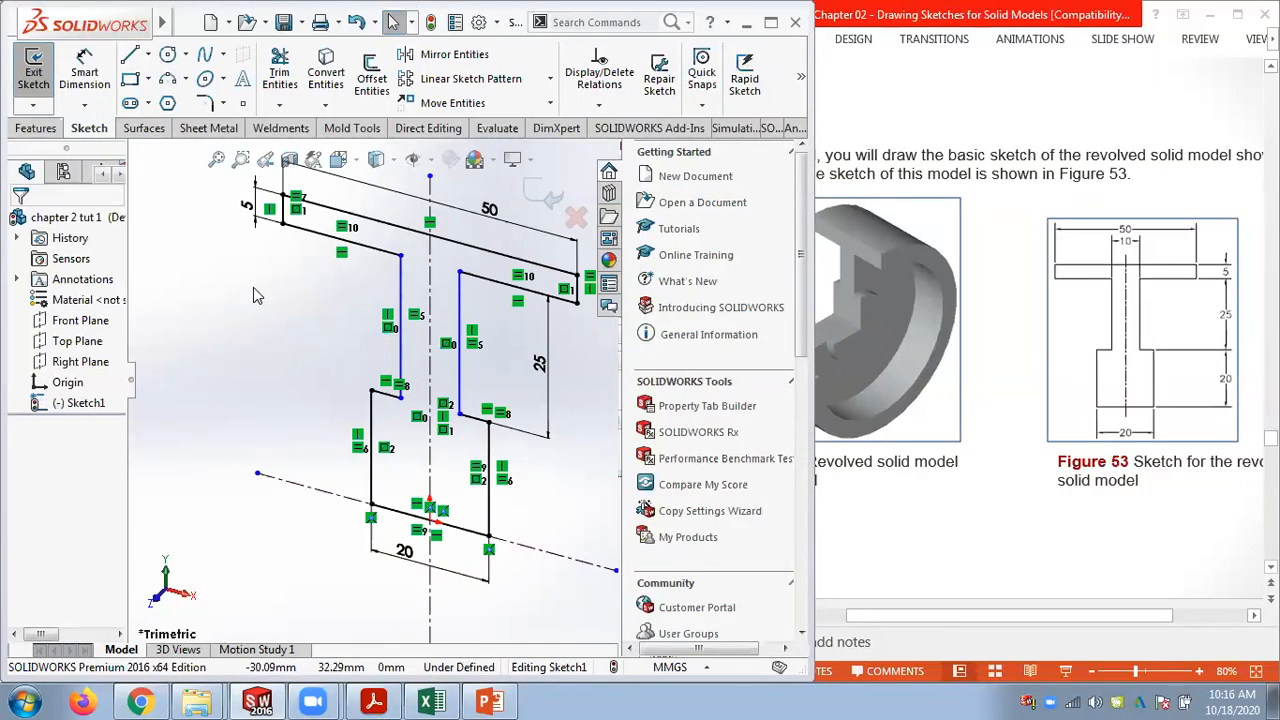
click(35, 130)
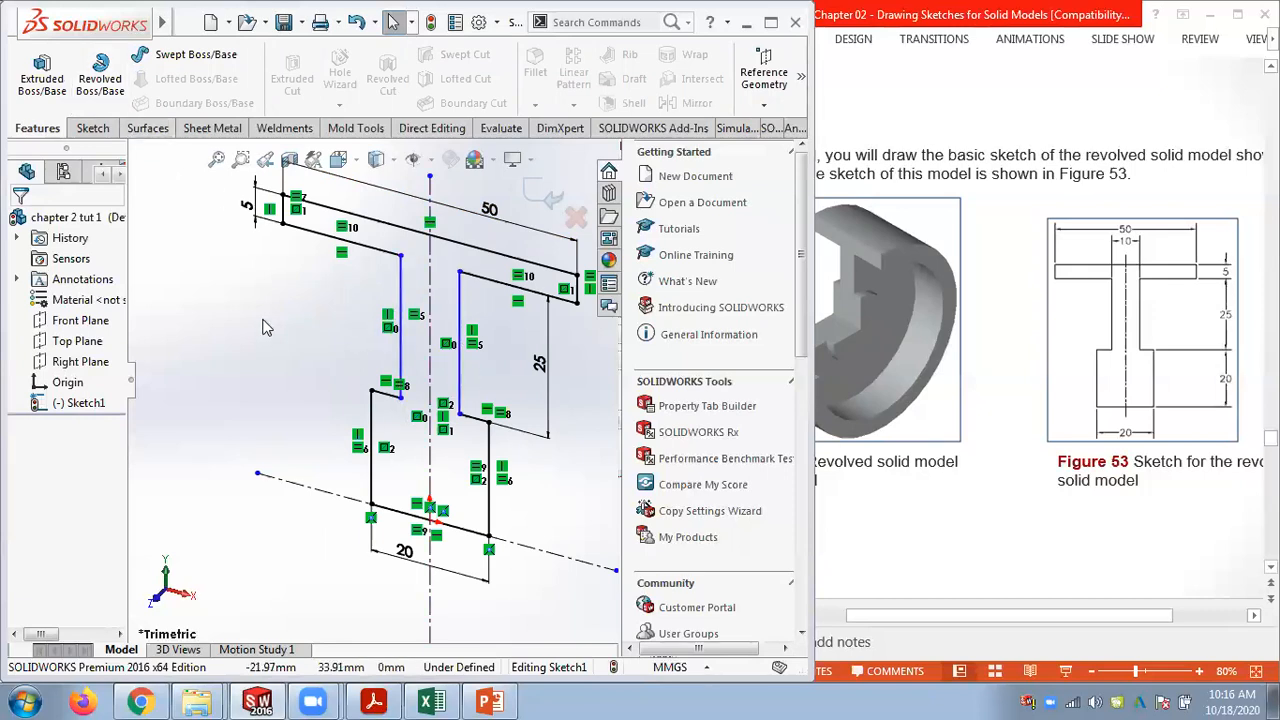
click(99, 80)
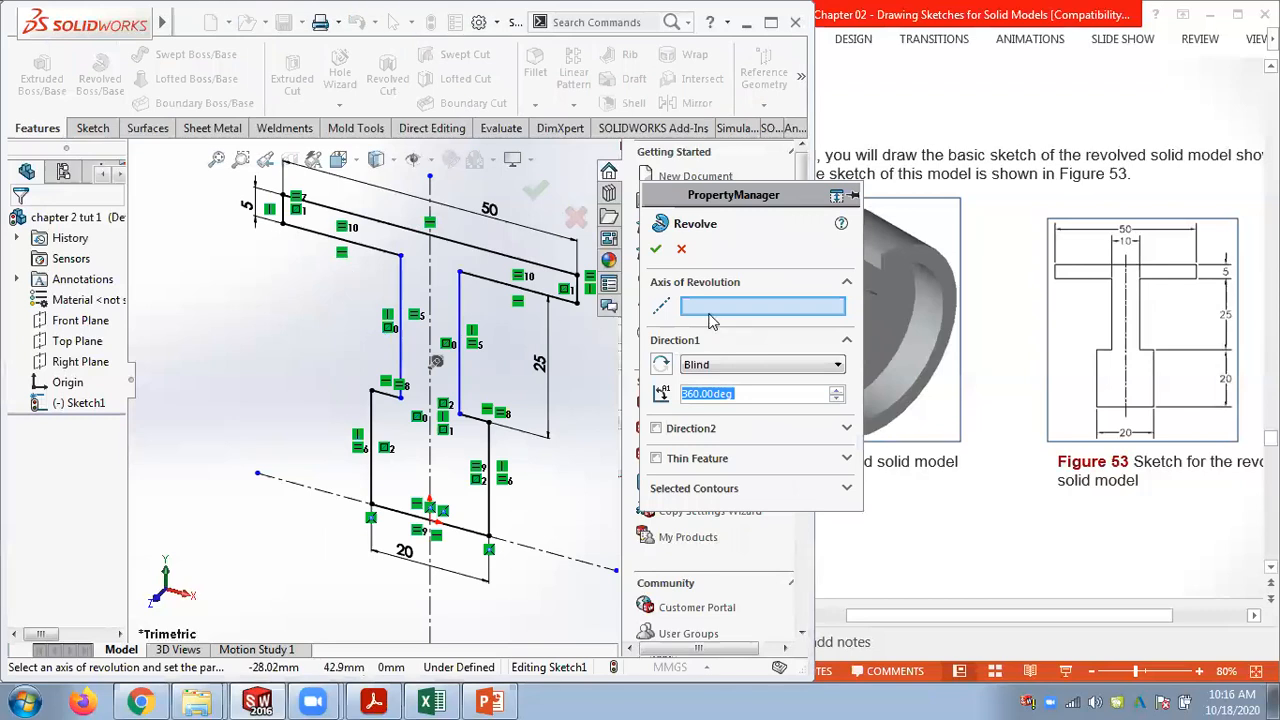
key(Escape)
Delete the horizontal centerline running along the base of the profile sketch.
click(311, 490)
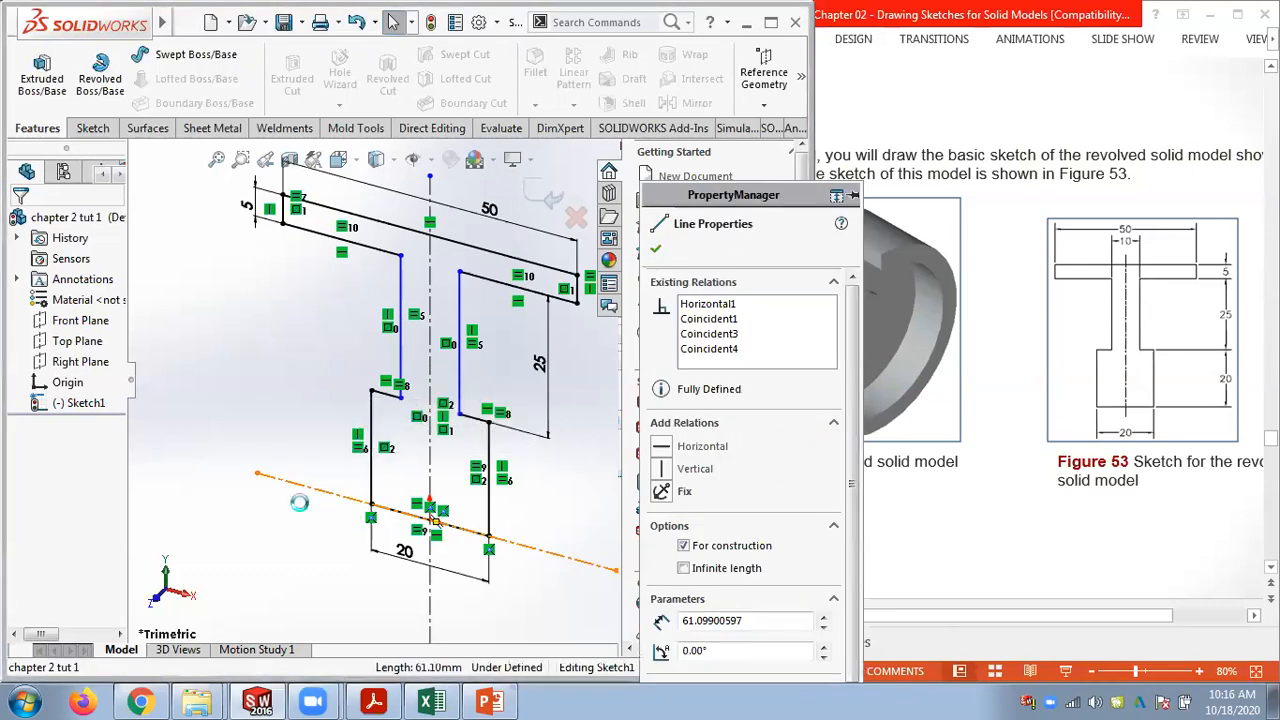
key(Delete)
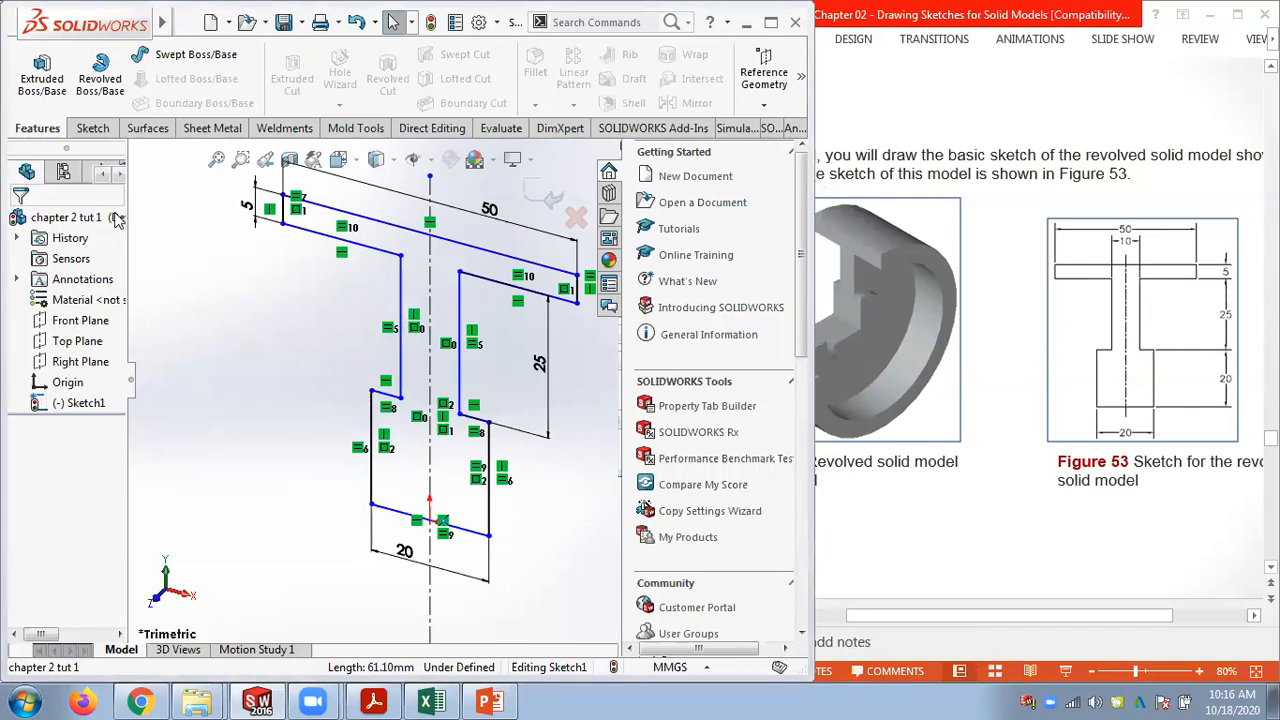
Revolve the sketch profile 270 degrees about its bottom edge line instead of the vertical centerline, with the revolve direction reversed.
click(100, 84)
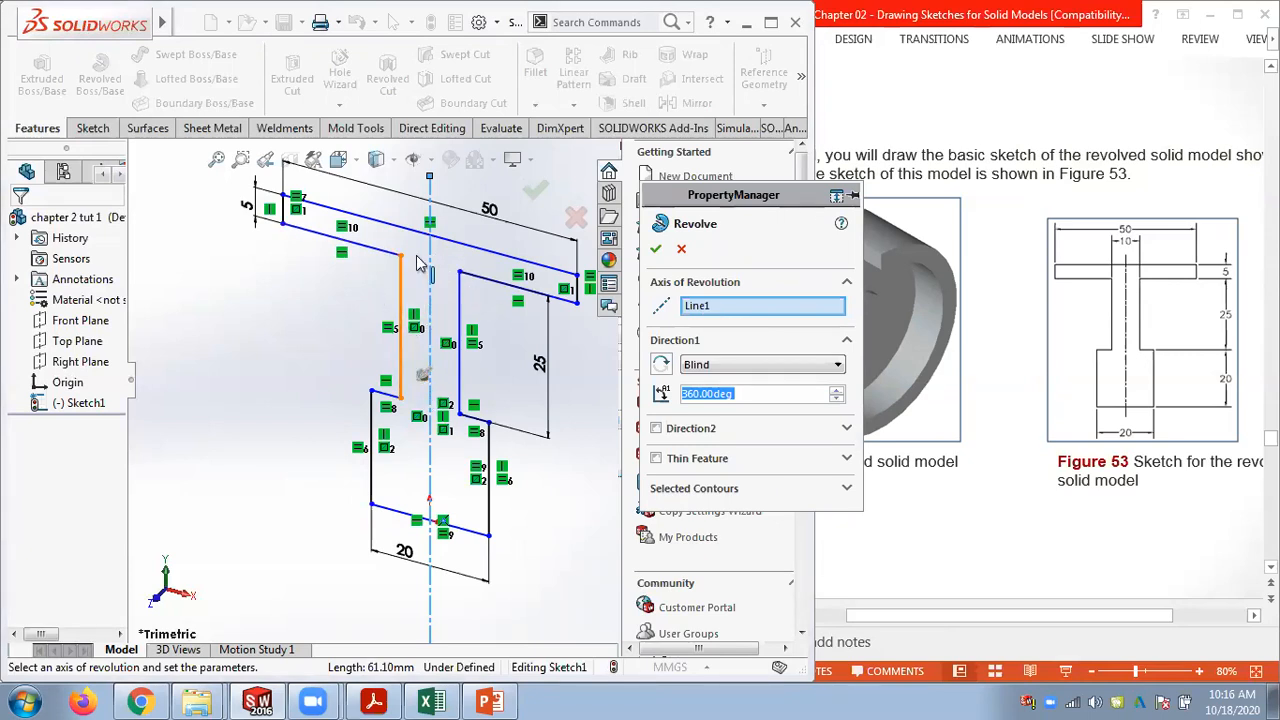
right_click(720, 308)
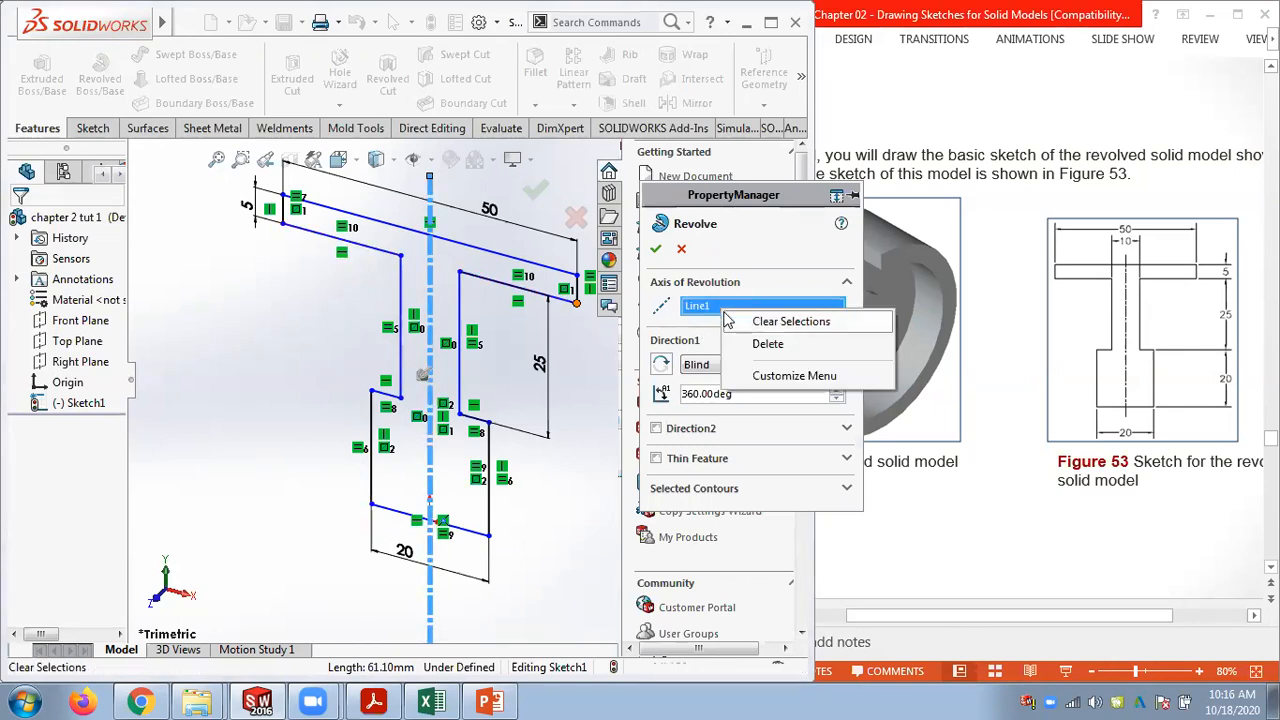
click(745, 344)
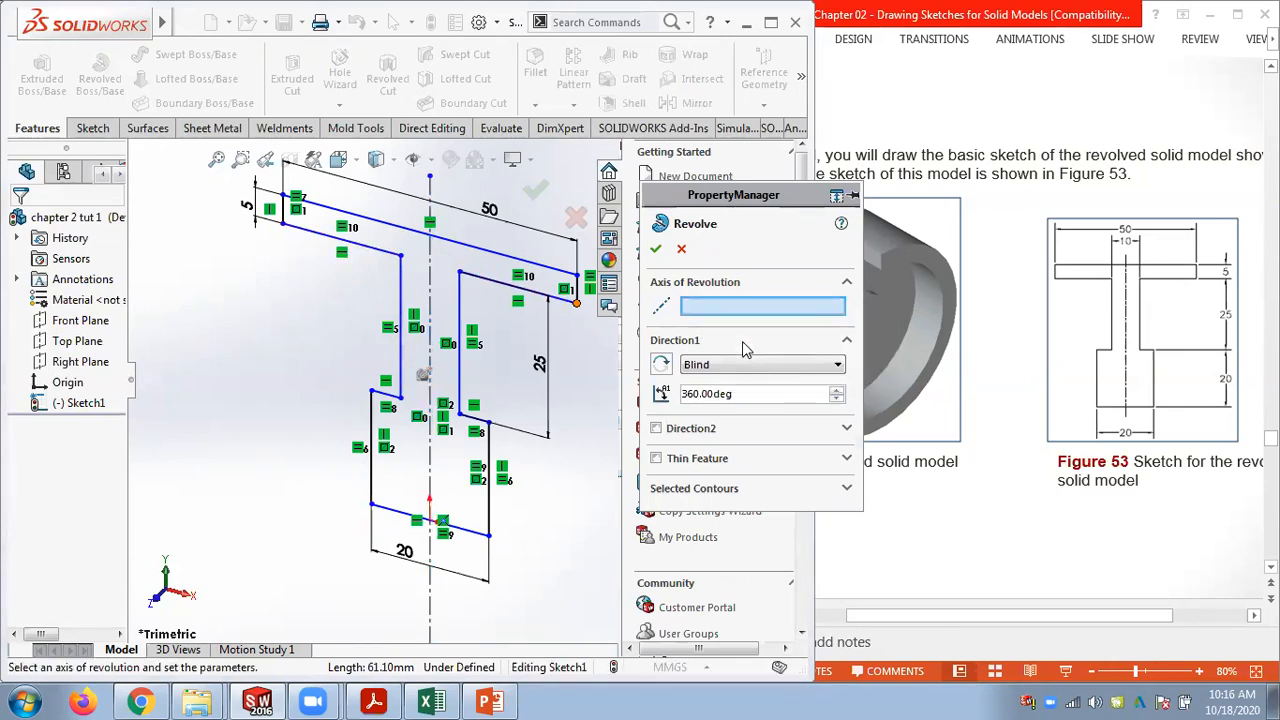
click(395, 519)
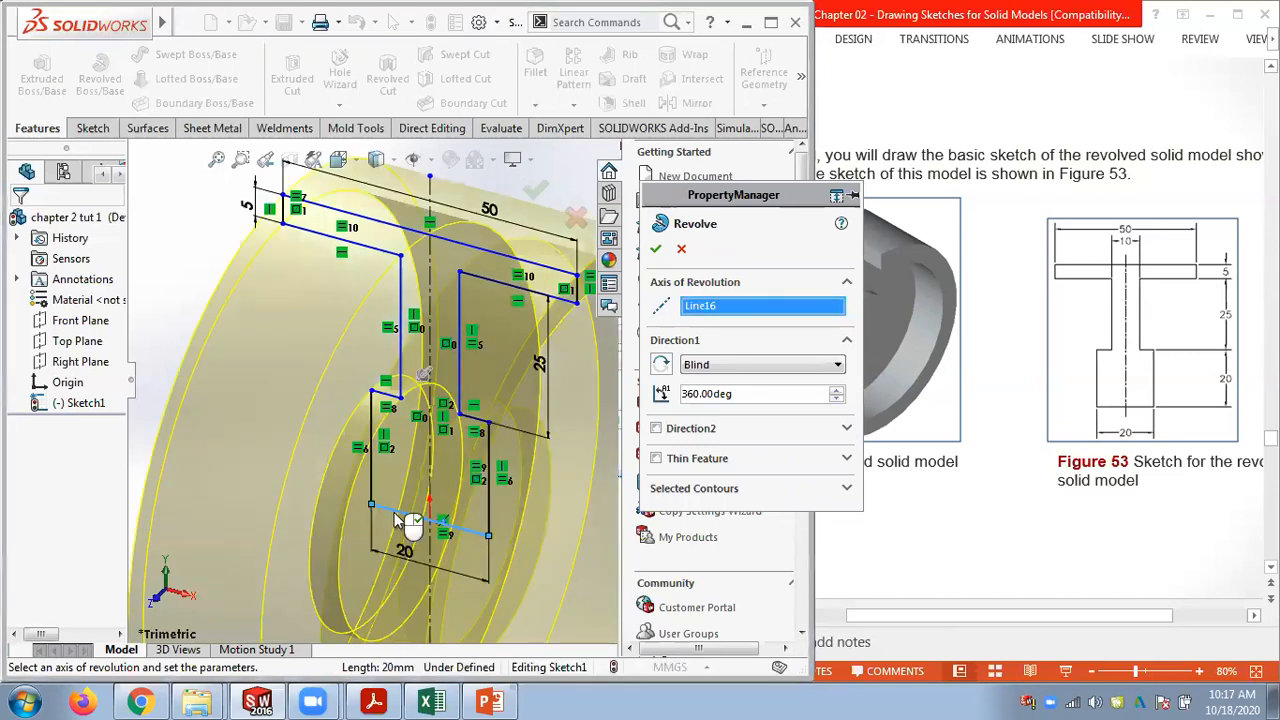
mouse_move(292, 366)
middle_down()
mouse_move(315, 428)
mouse_move(310, 381)
mouse_move(324, 454)
middle_up()
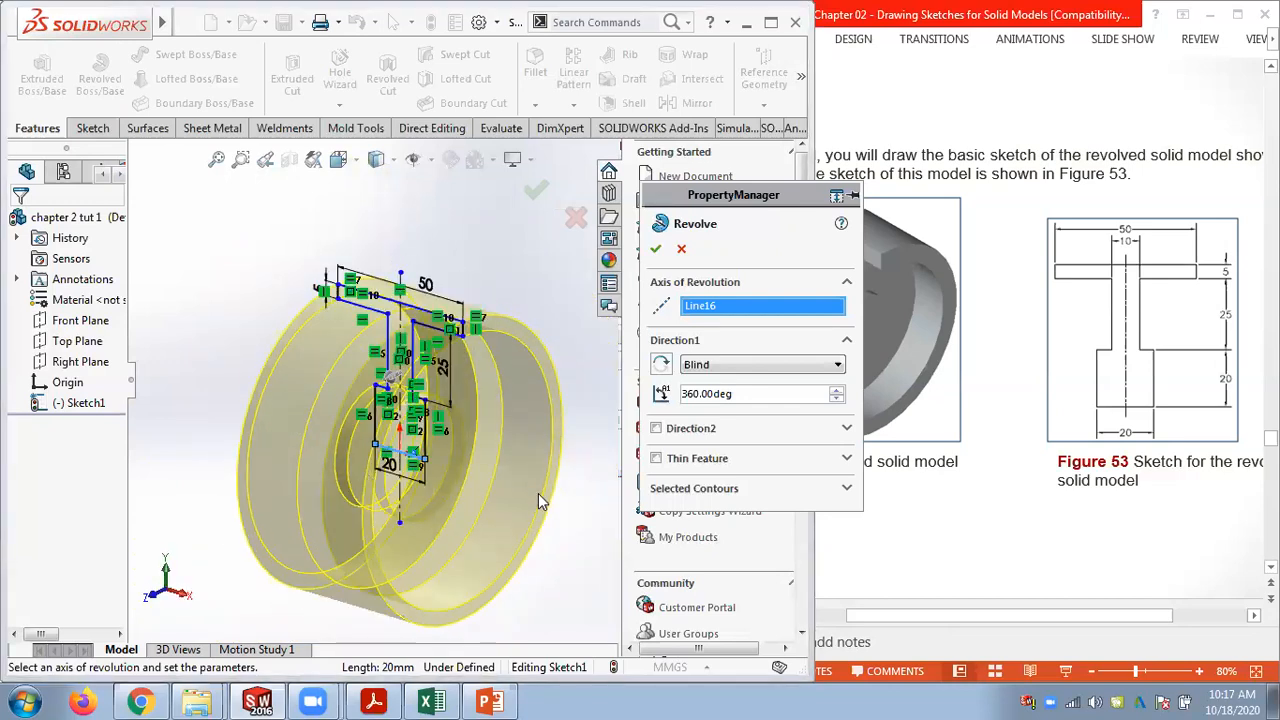
scroll(430, 482, down, 2)
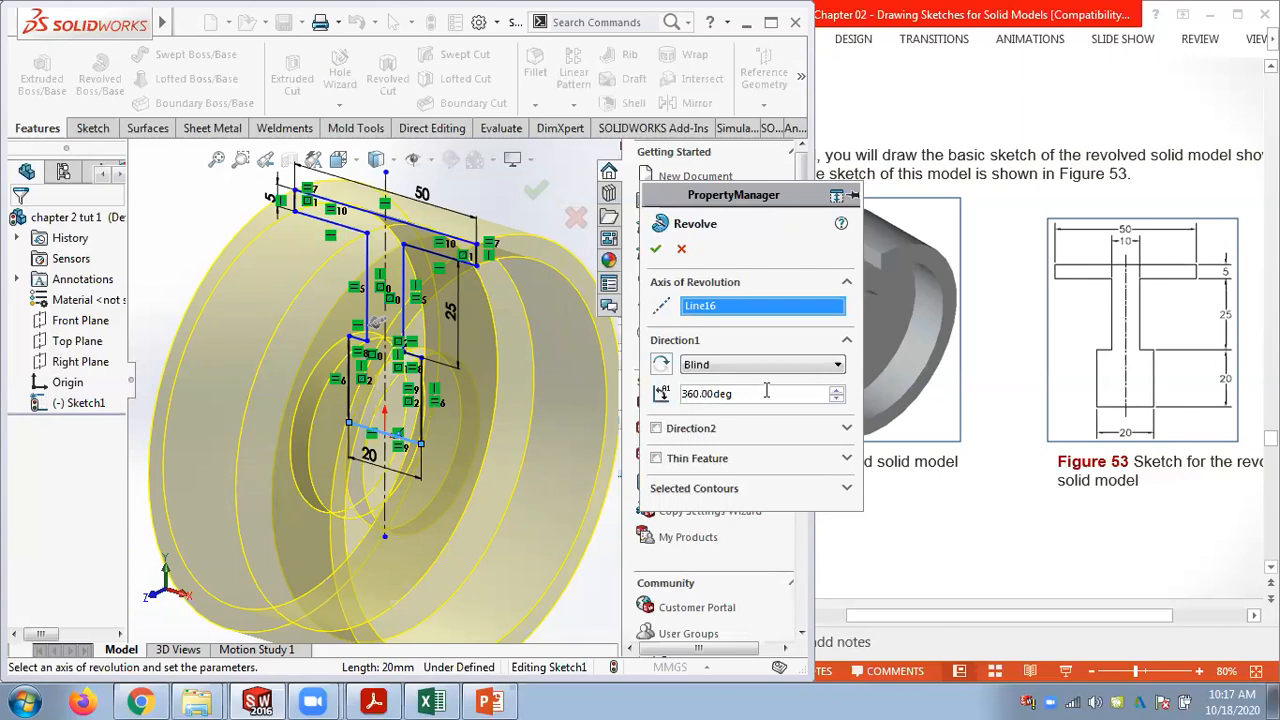
drag(752, 397, 615, 381)
text(270)
key(Return)
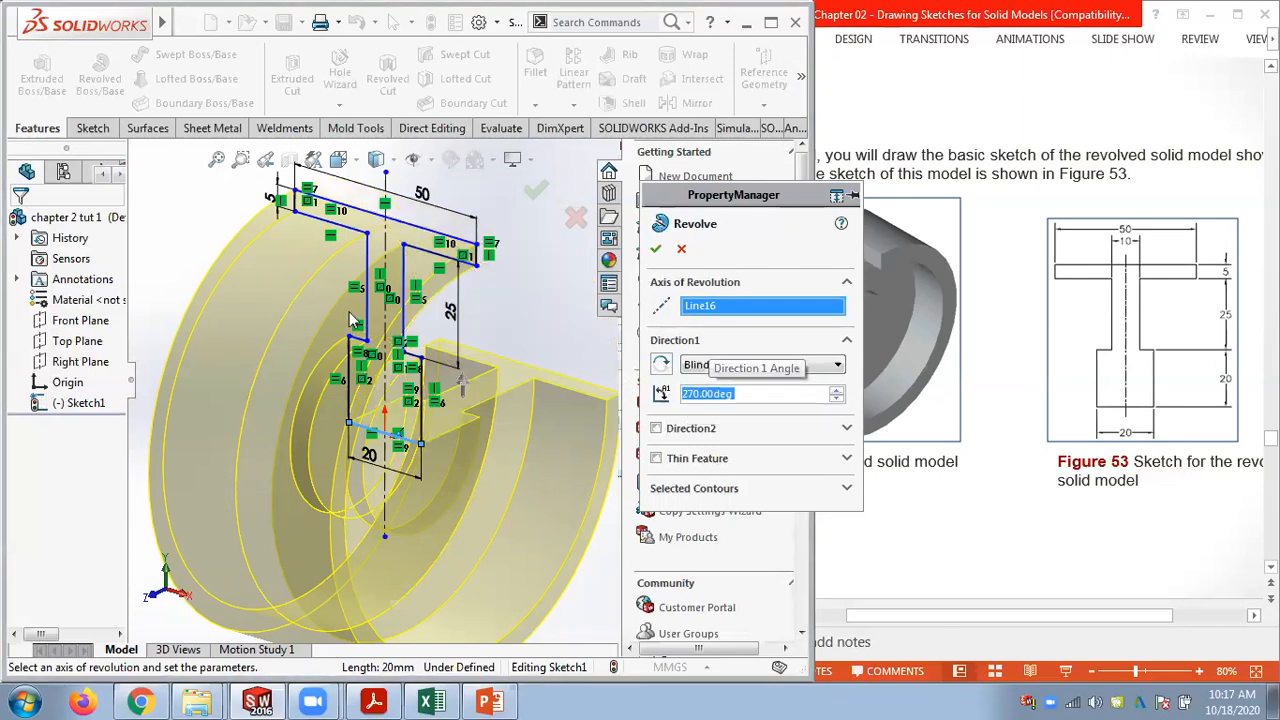
click(661, 364)
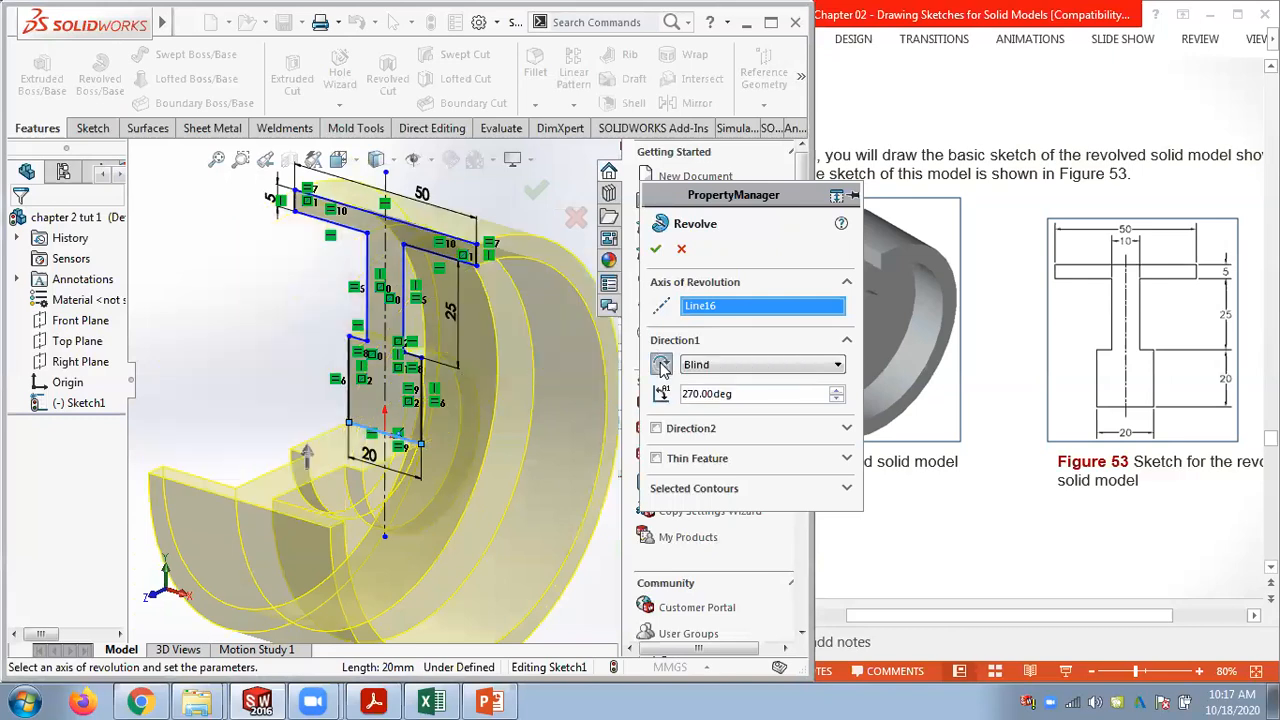
click(656, 250)
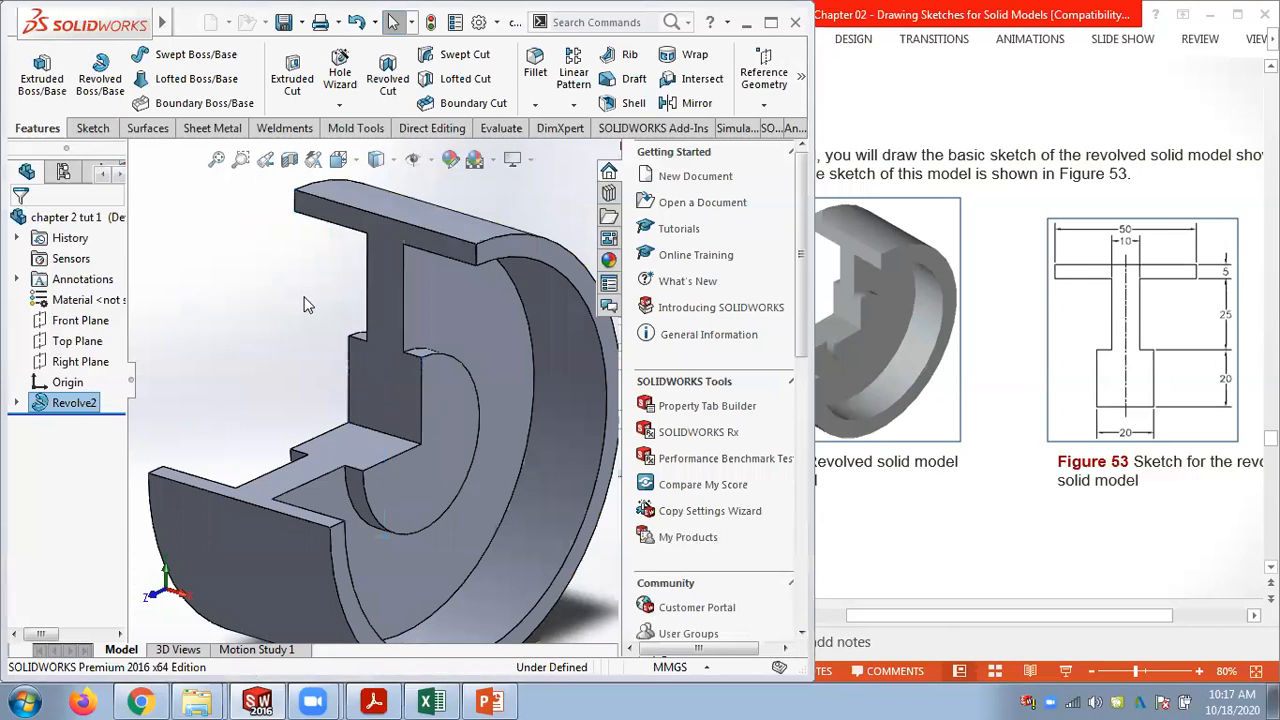
Reopen the revolve feature's sketch, dimension the width of the narrow web as 10 mm, and exit the sketch.
click(16, 402)
click(100, 423)
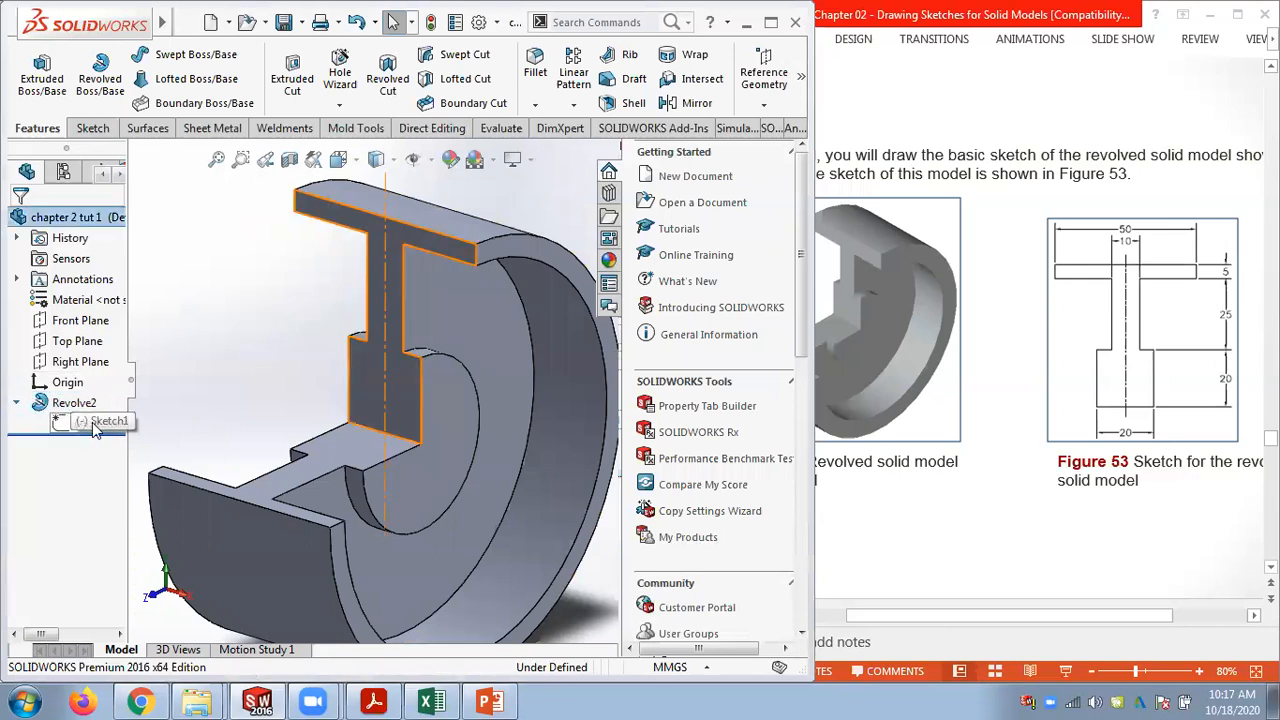
click(107, 372)
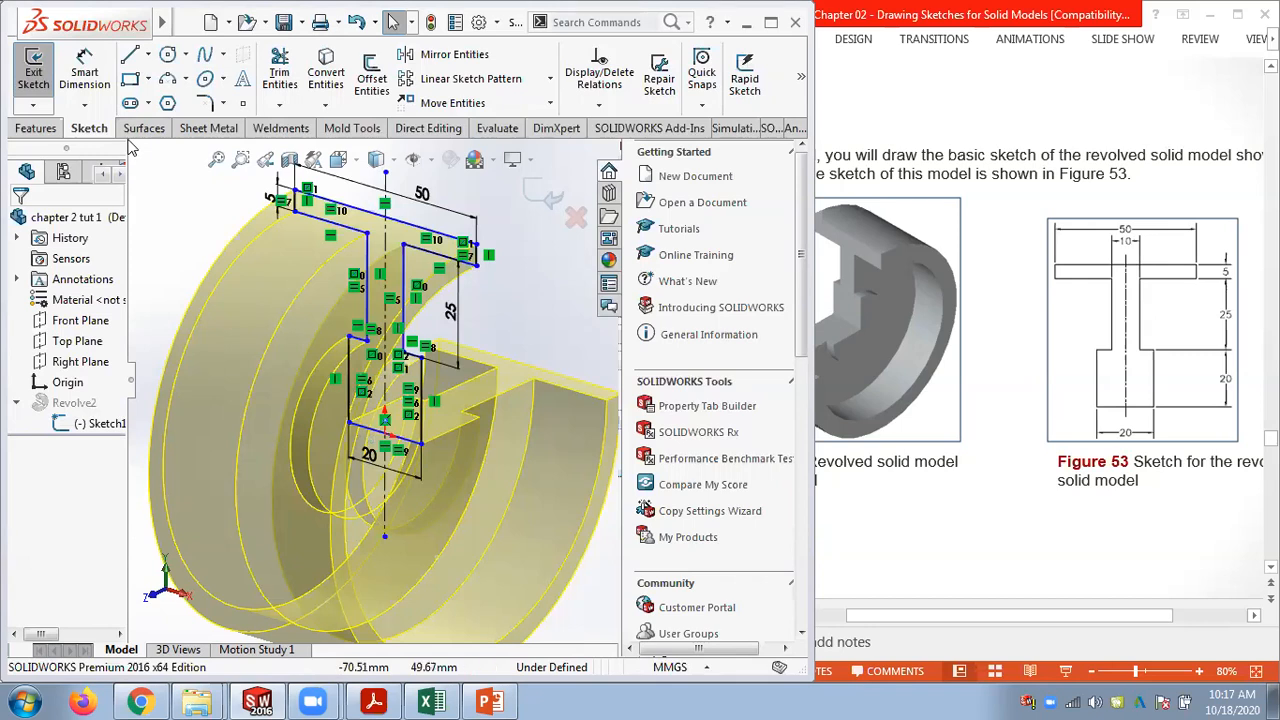
click(85, 75)
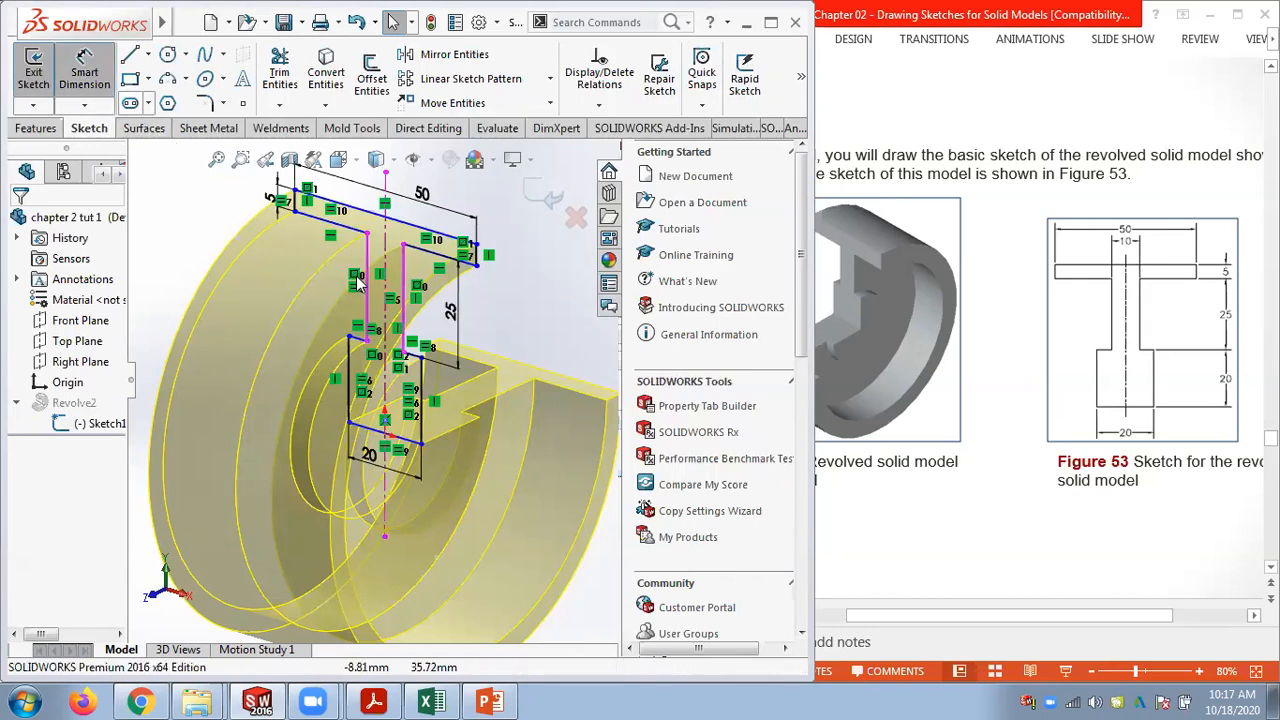
click(368, 310)
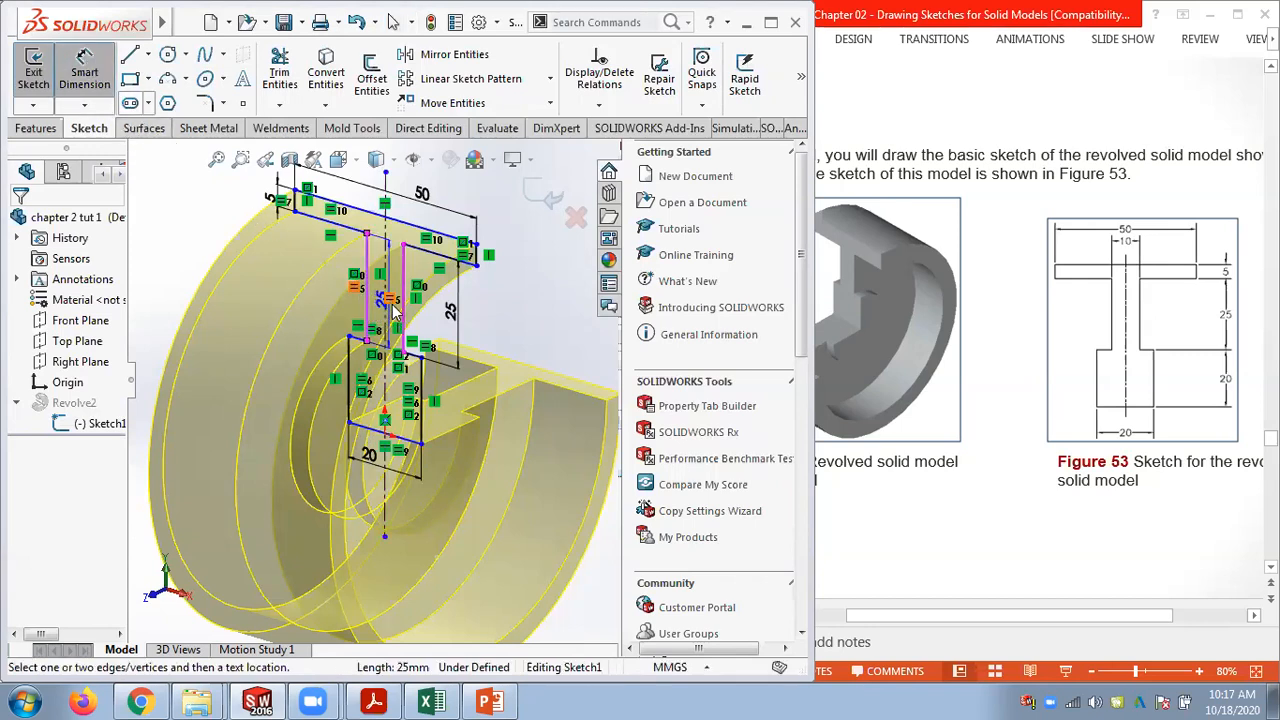
click(404, 316)
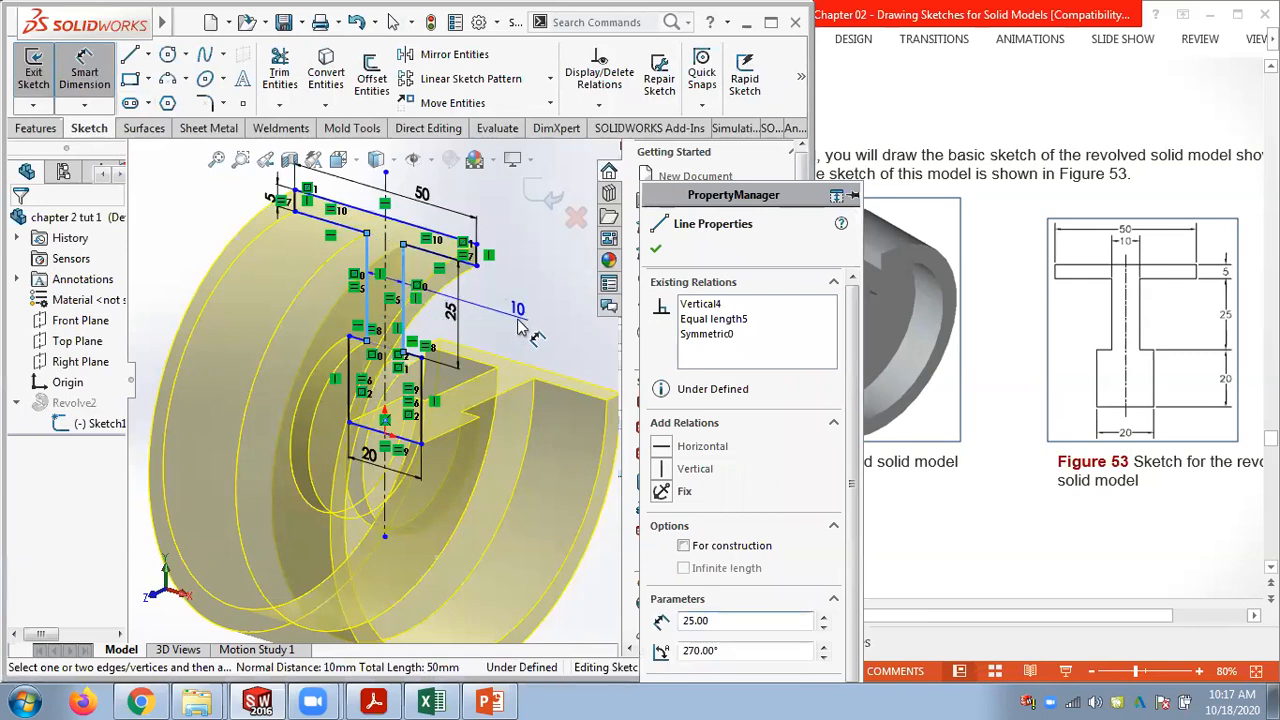
click(520, 328)
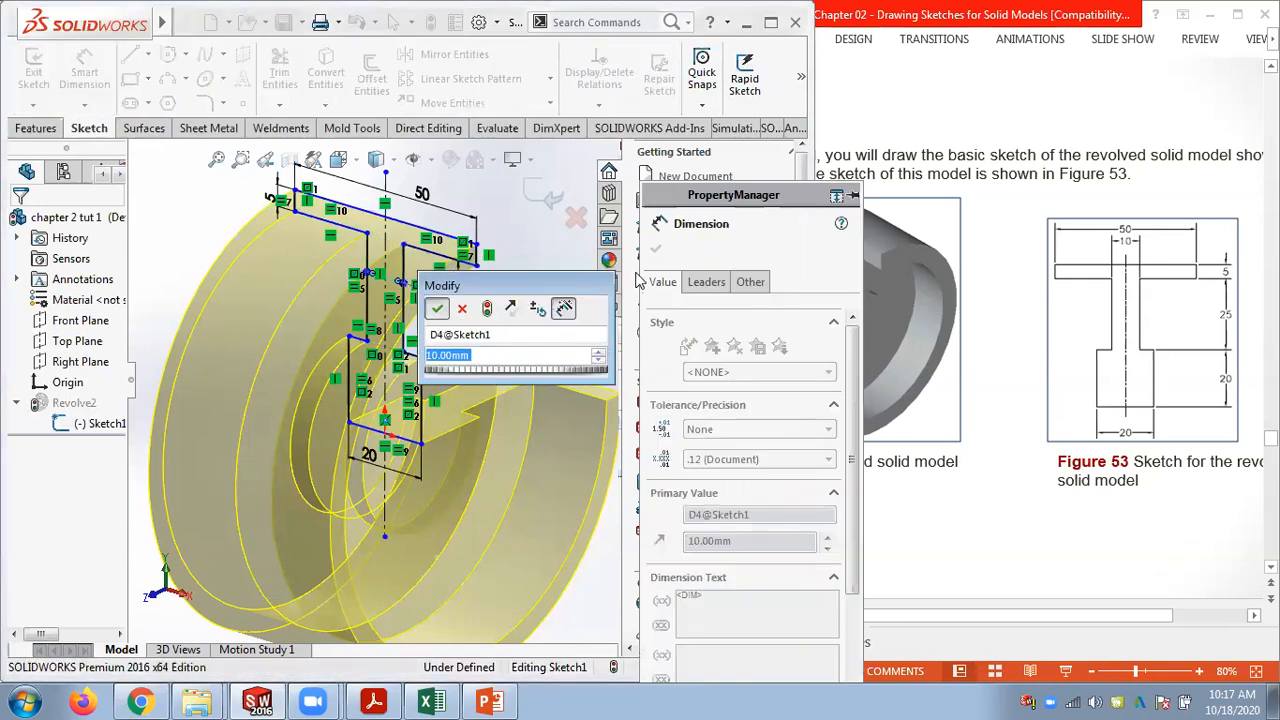
click(656, 251)
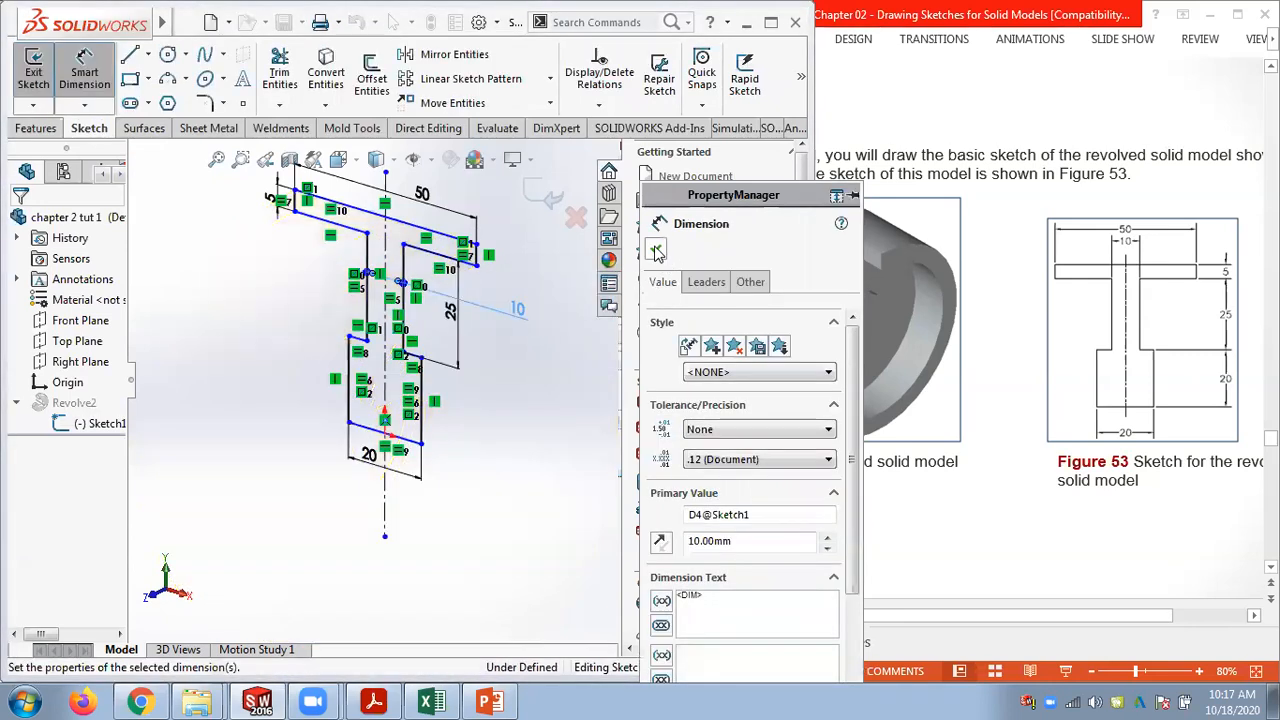
click(656, 251)
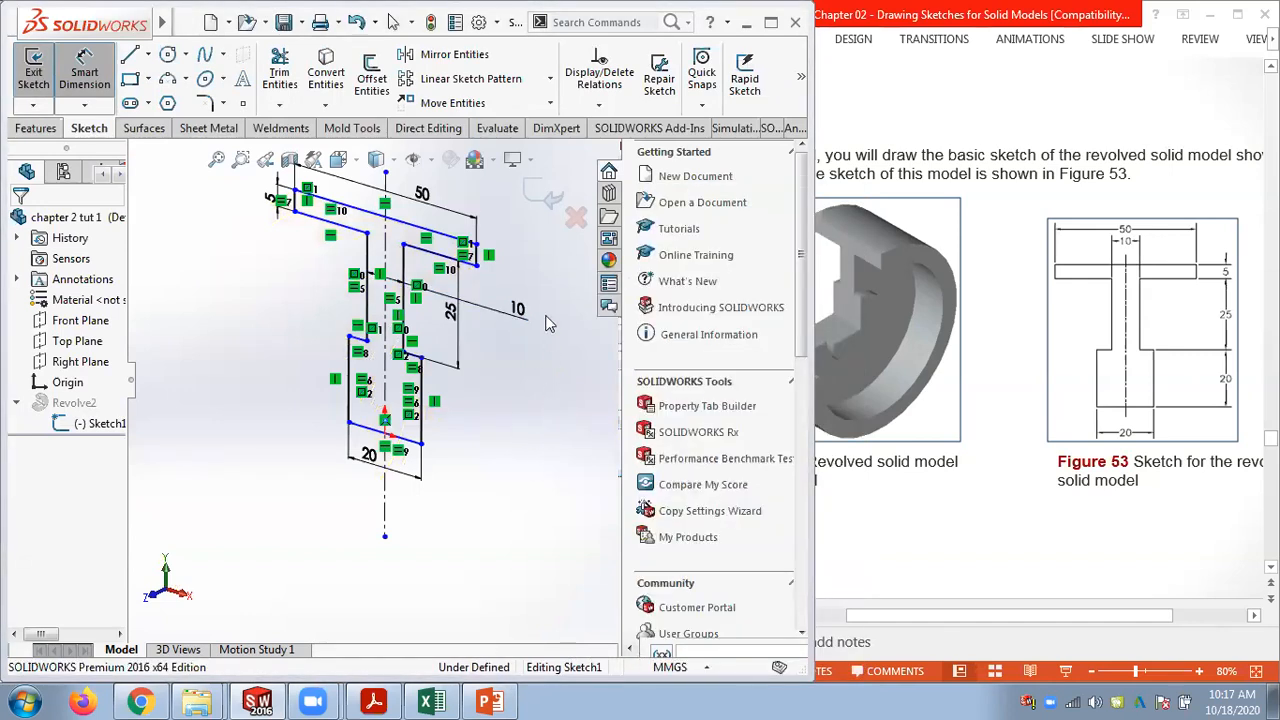
click(549, 198)
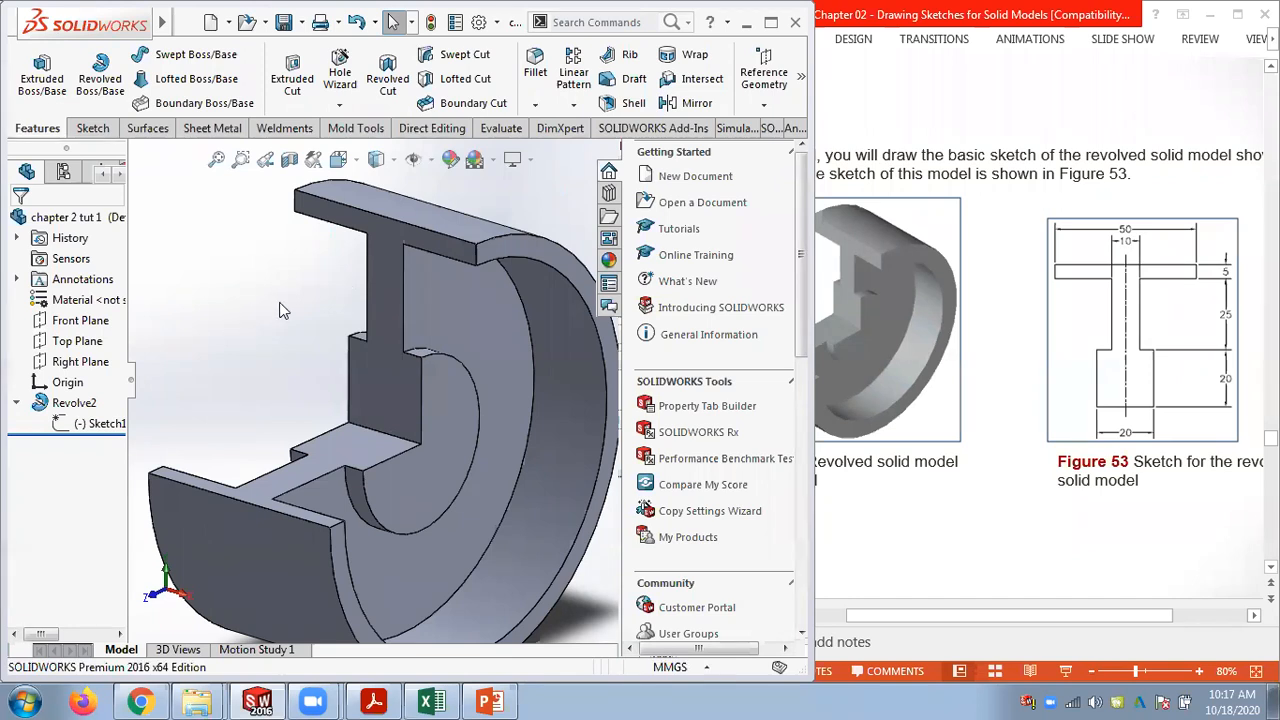
Fit the whole revolved model in view and switch to PowerPoint to compare it with Figure 52.
key(f)
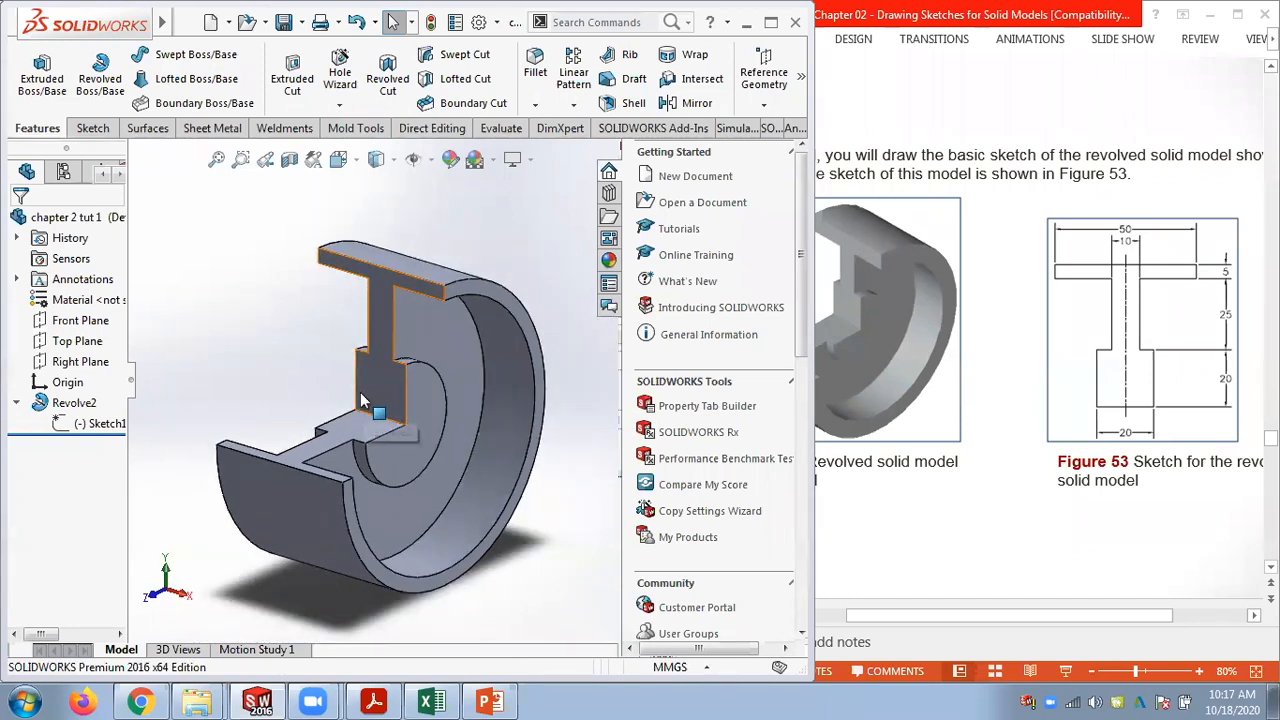
click(1007, 540)
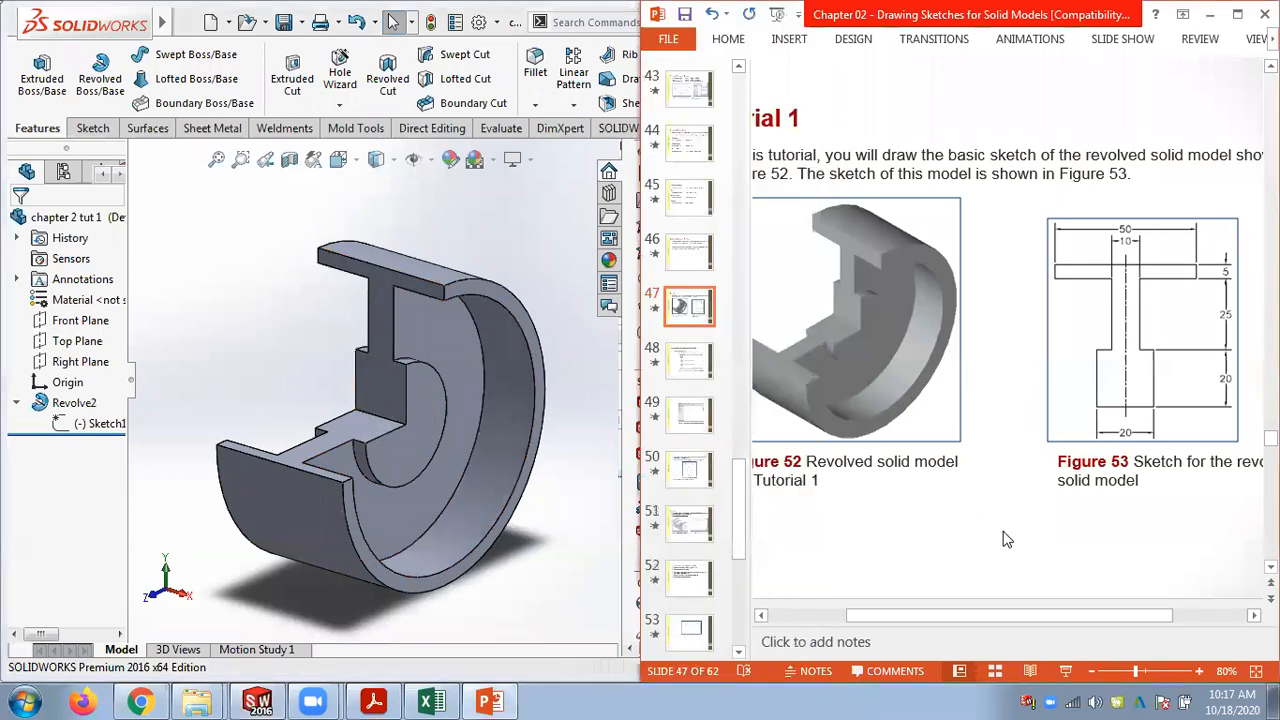
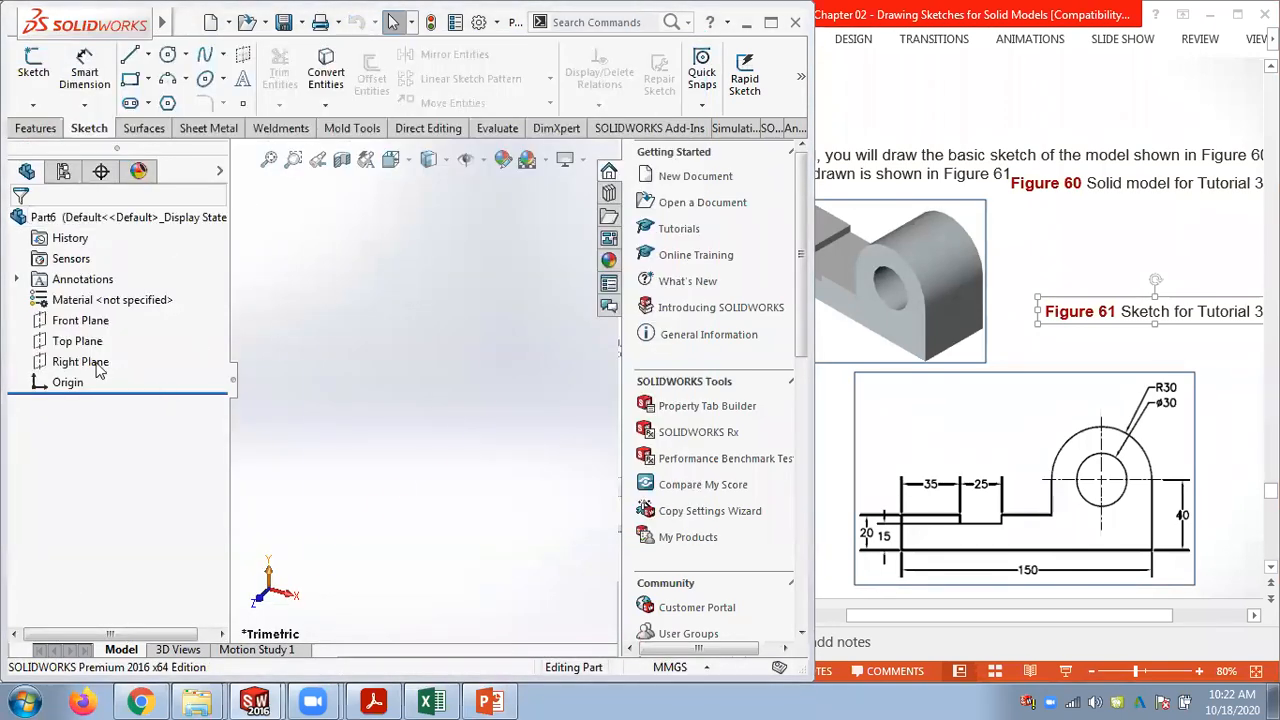
Start a sketch on the Front Plane and draw a vertical line about 40 mm long down to the origin.
click(80, 320)
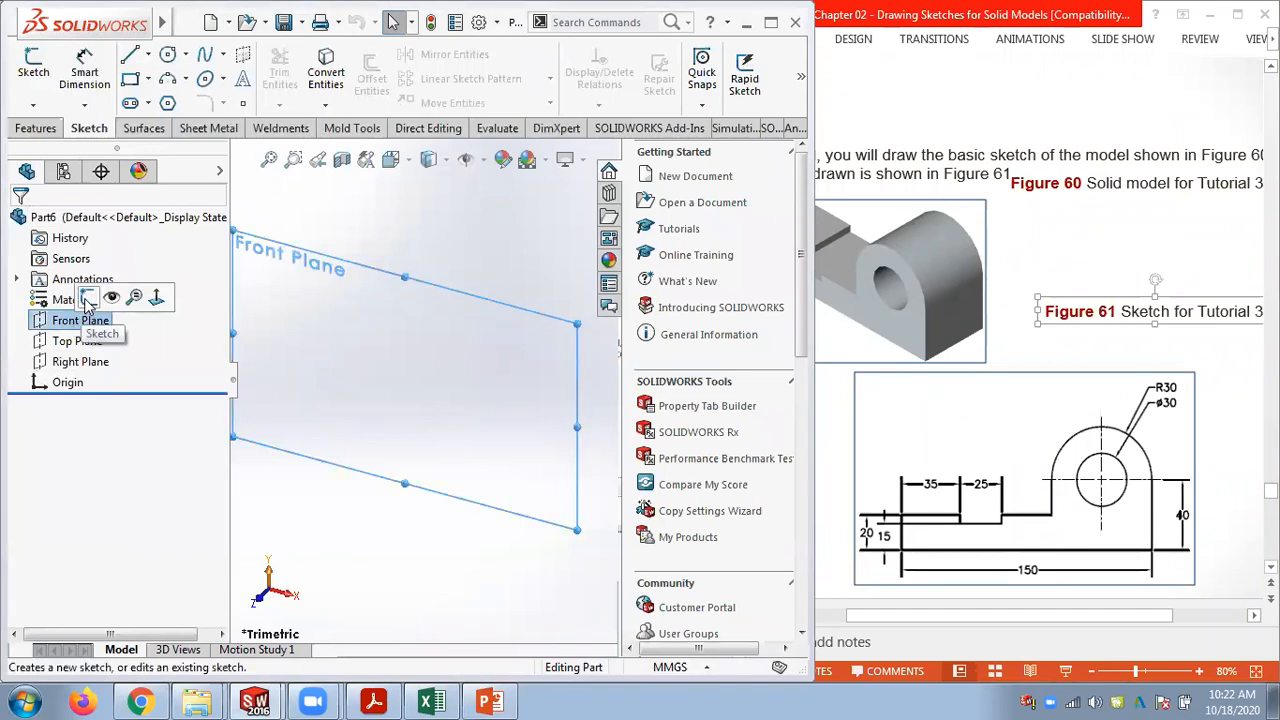
click(88, 302)
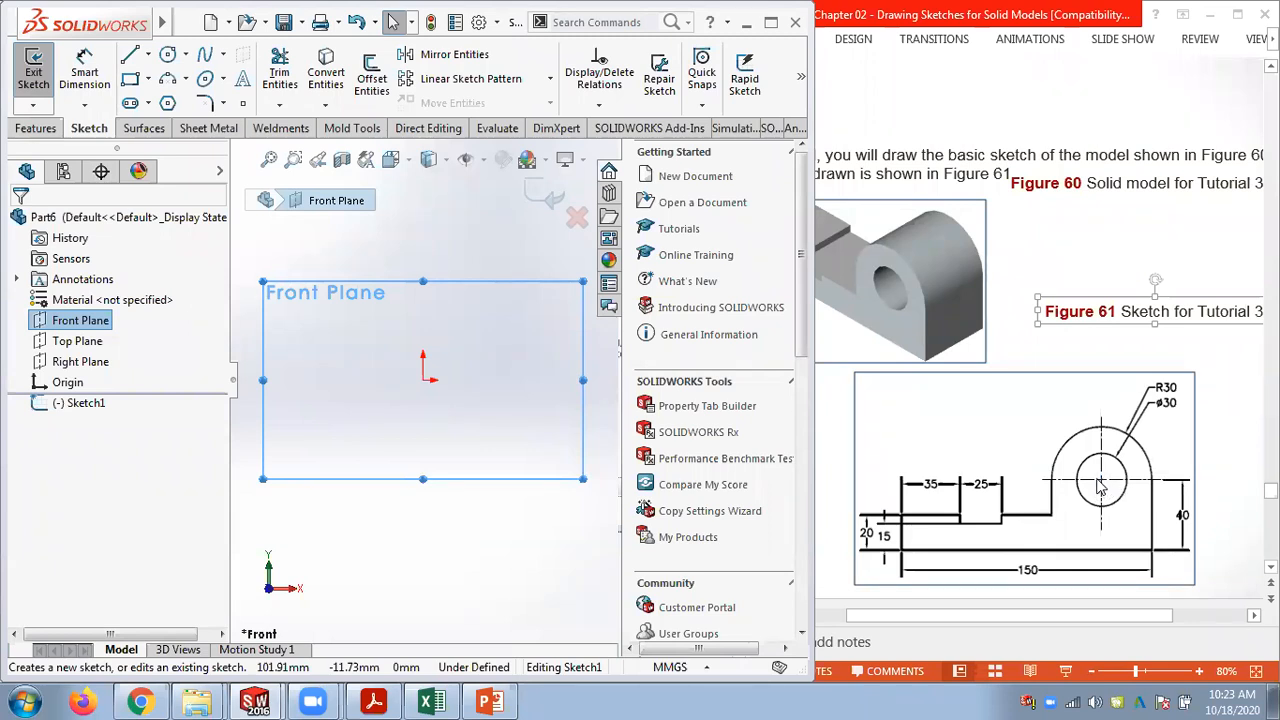
click(148, 54)
click(160, 80)
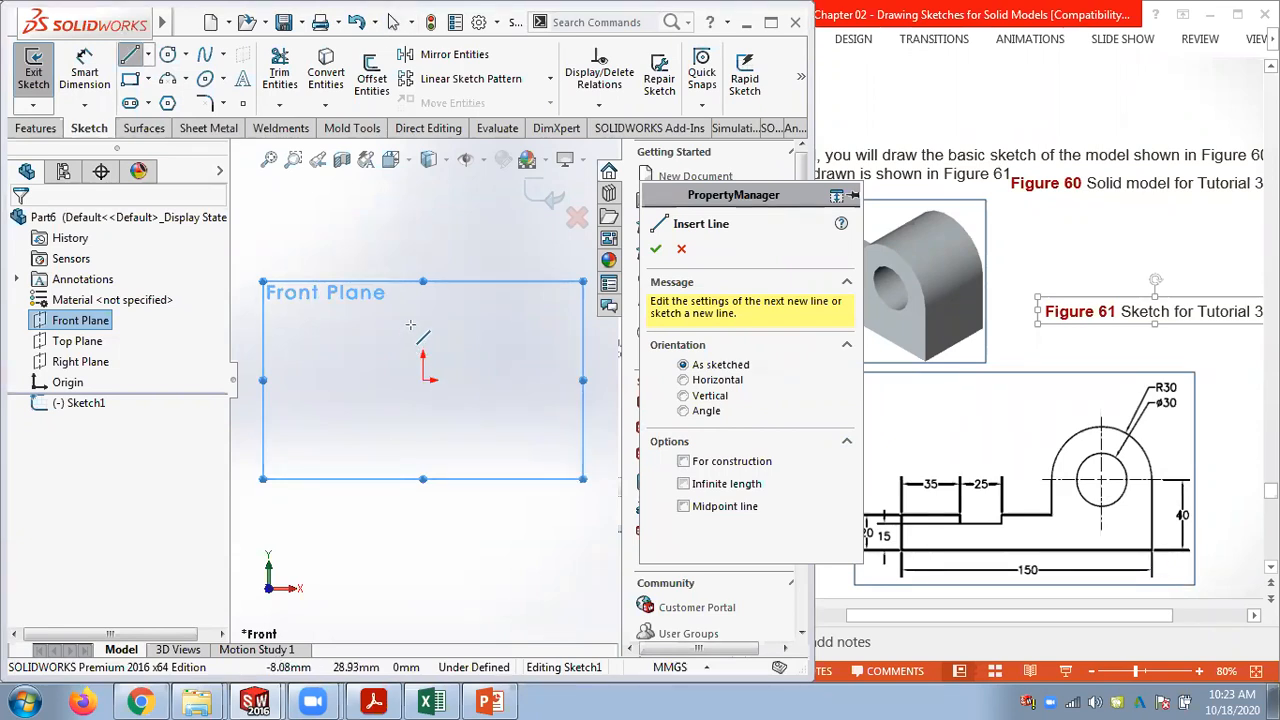
click(421, 343)
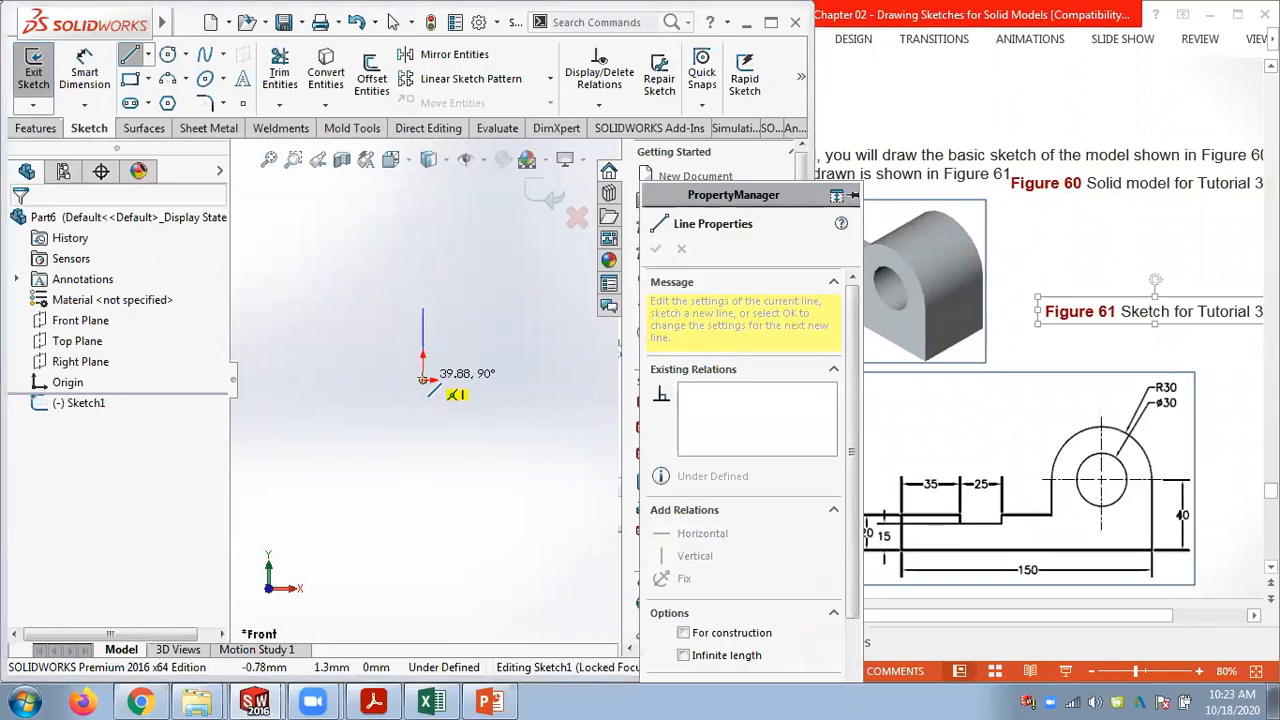
click(423, 380)
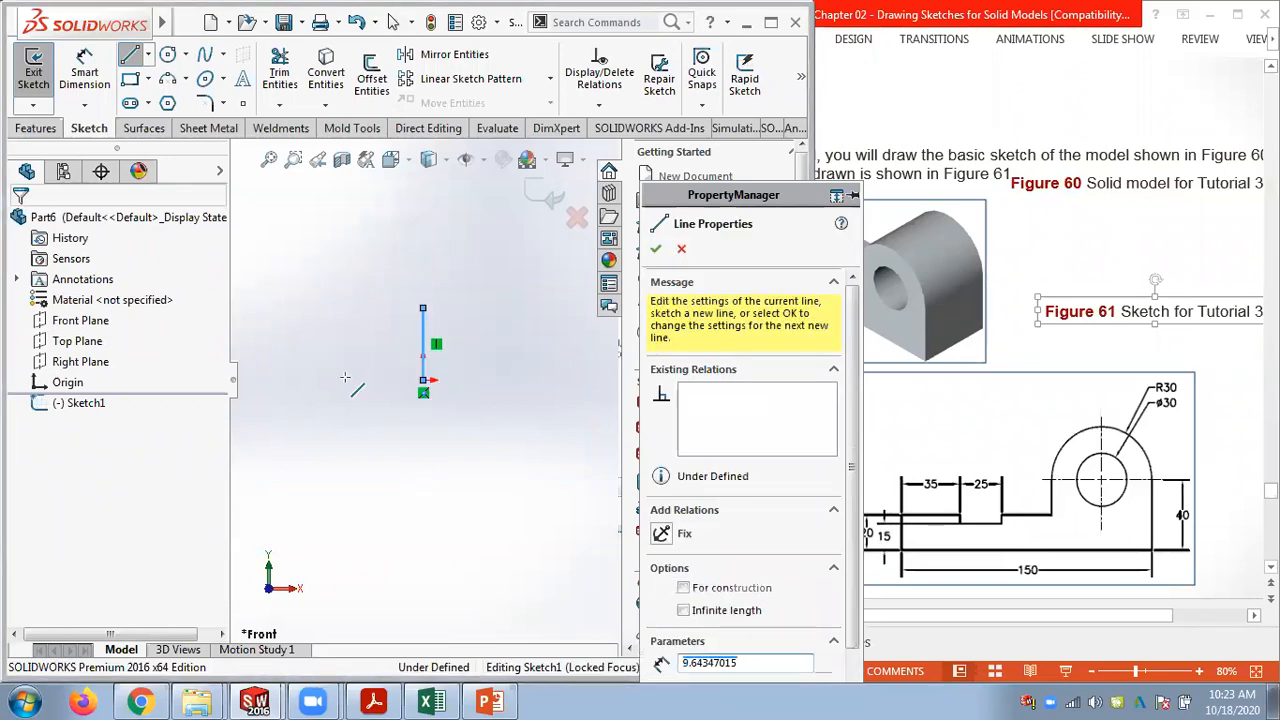
Continue the line chain with a base about 91 mm long, a short left edge, a notched upper edge, and a vertical line up to the arc start.
click(259, 380)
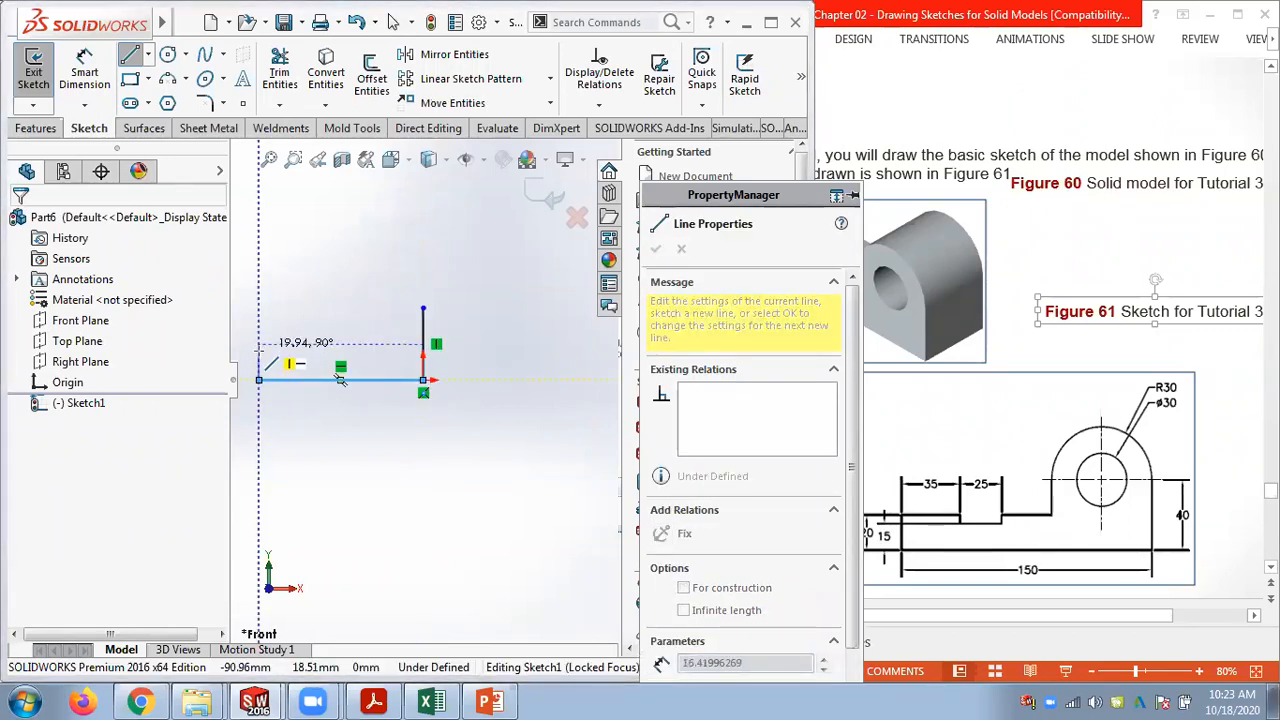
click(259, 352)
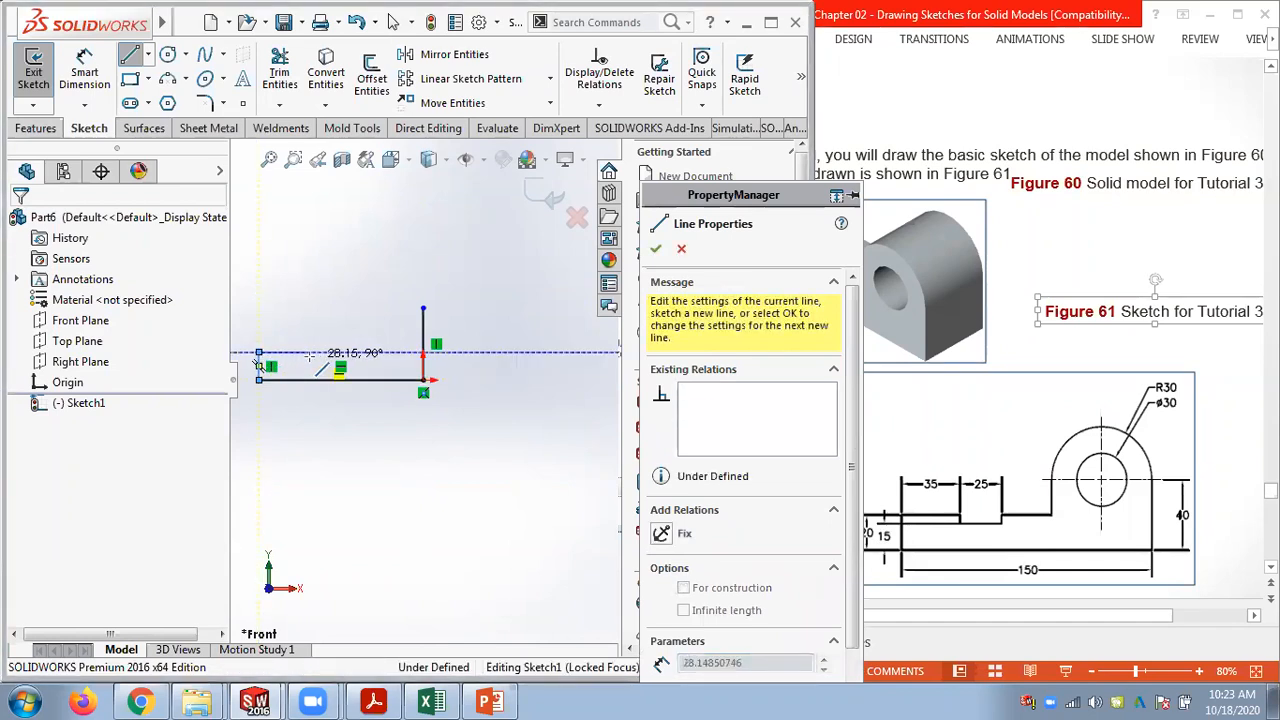
click(309, 352)
click(309, 366)
click(341, 352)
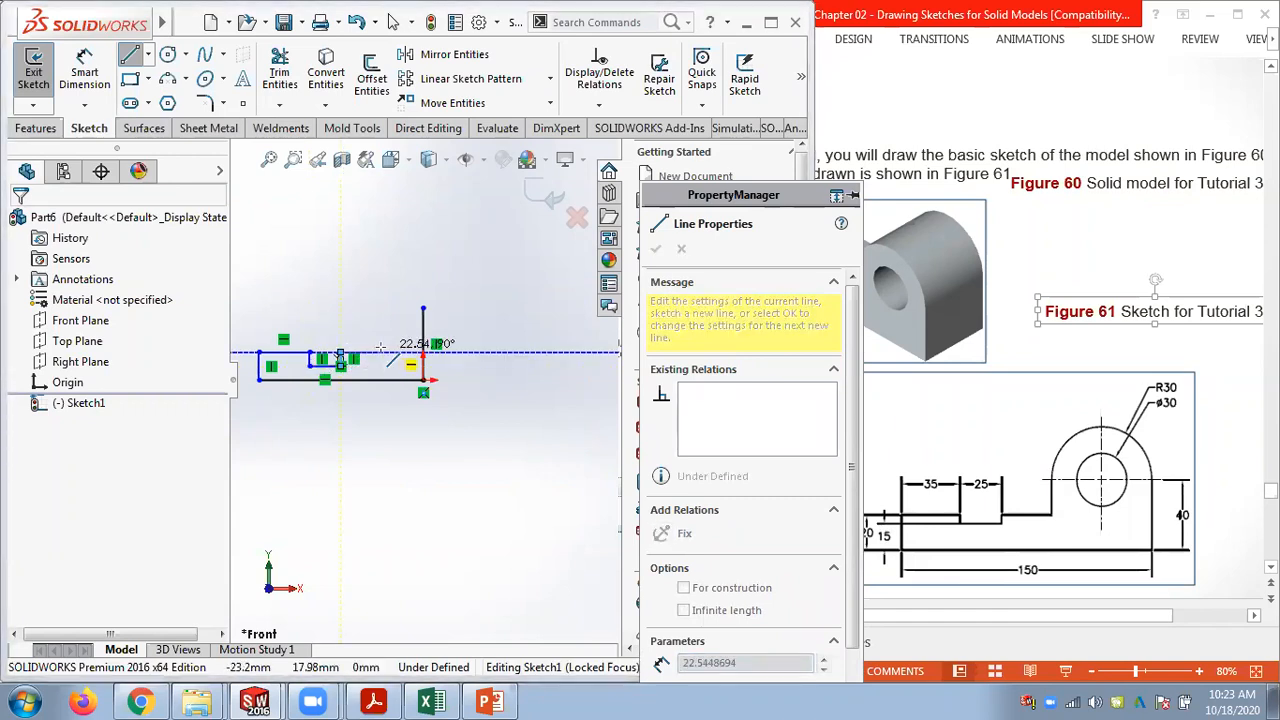
click(381, 352)
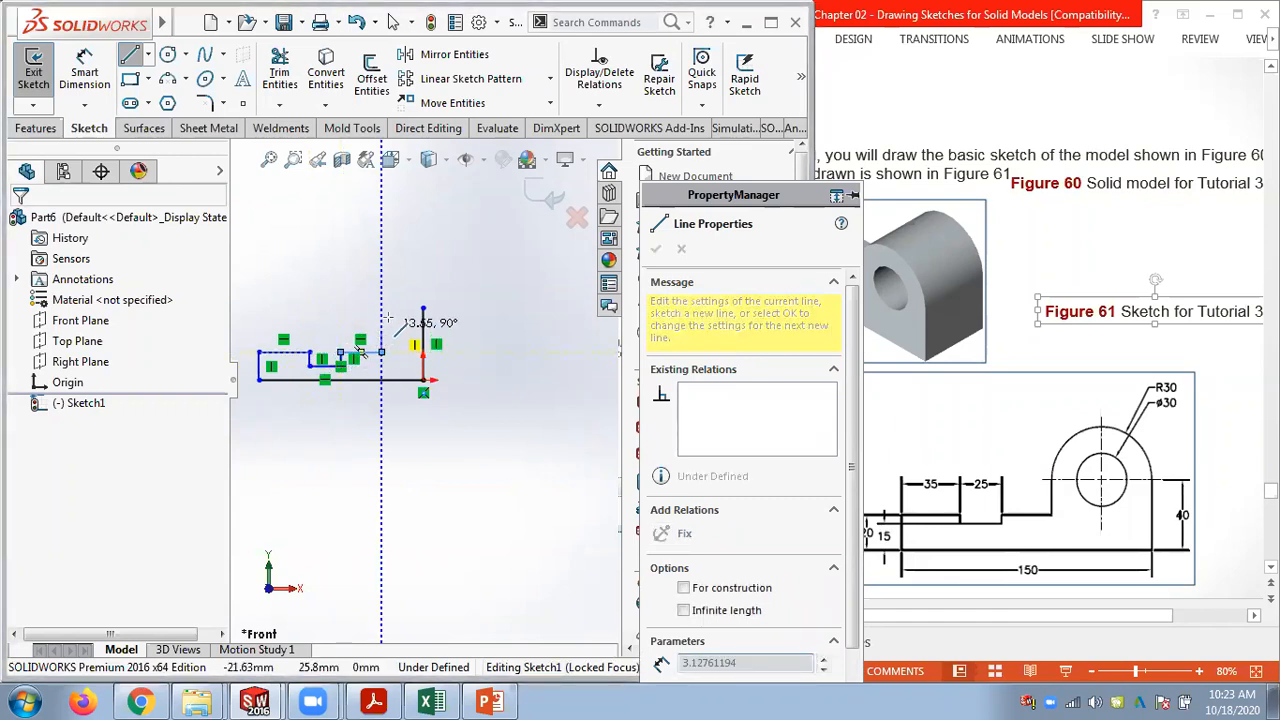
click(381, 306)
key(Escape)
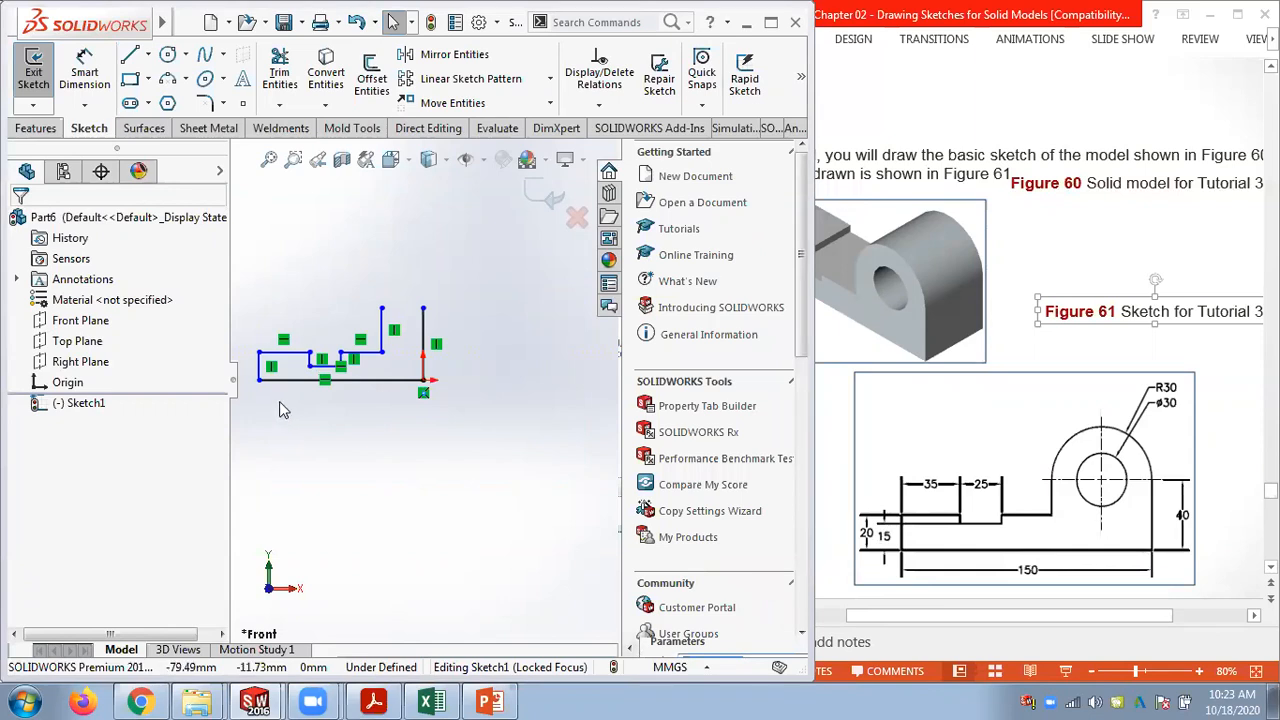
Move the upper edge between the notch and the vertical line slightly higher than the left upper edge.
scroll(279, 401, down, 2)
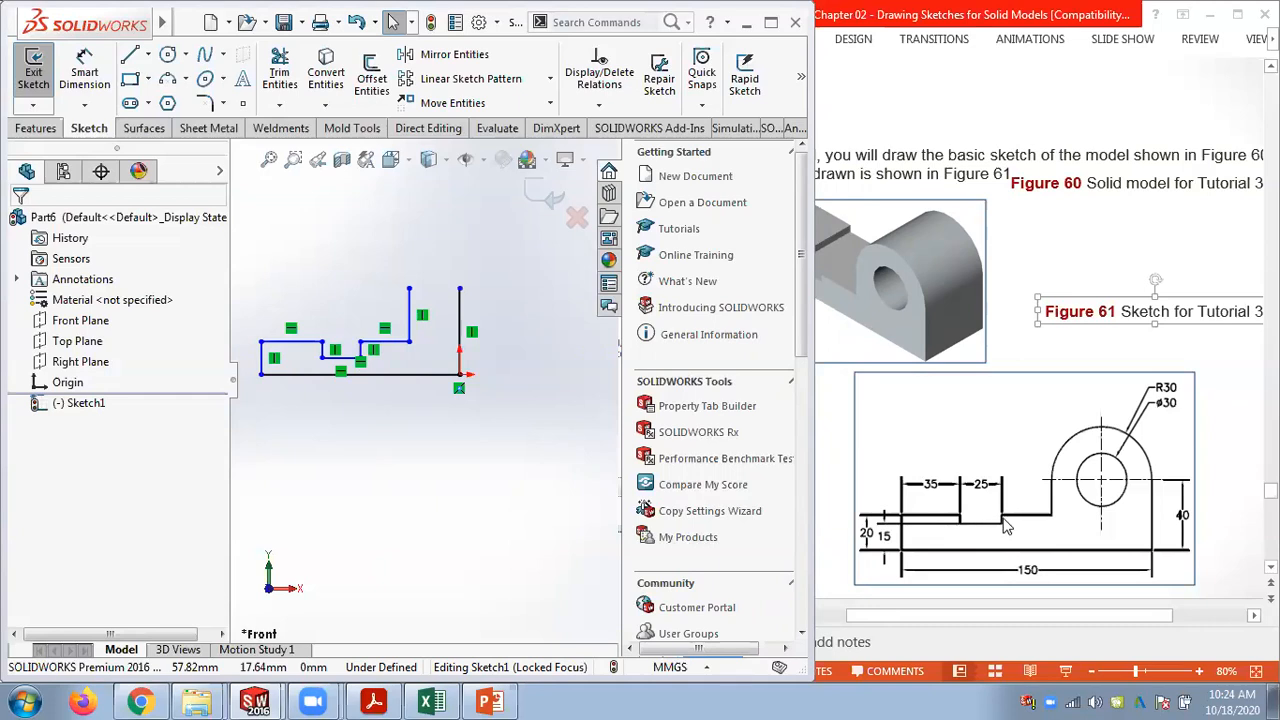
scroll(320, 362, down, 1)
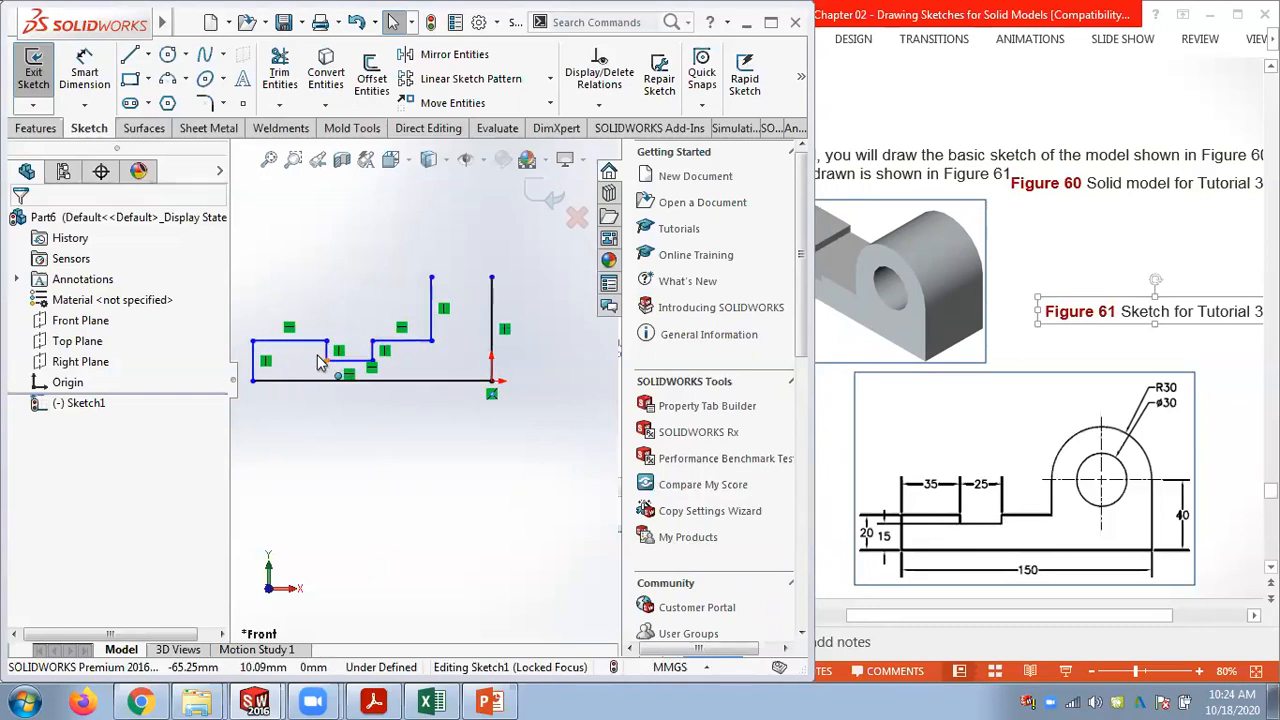
scroll(318, 358, down, 2)
mouse_move(443, 334)
mouse_down()
mouse_move(443, 308)
mouse_move(446, 325)
mouse_up()
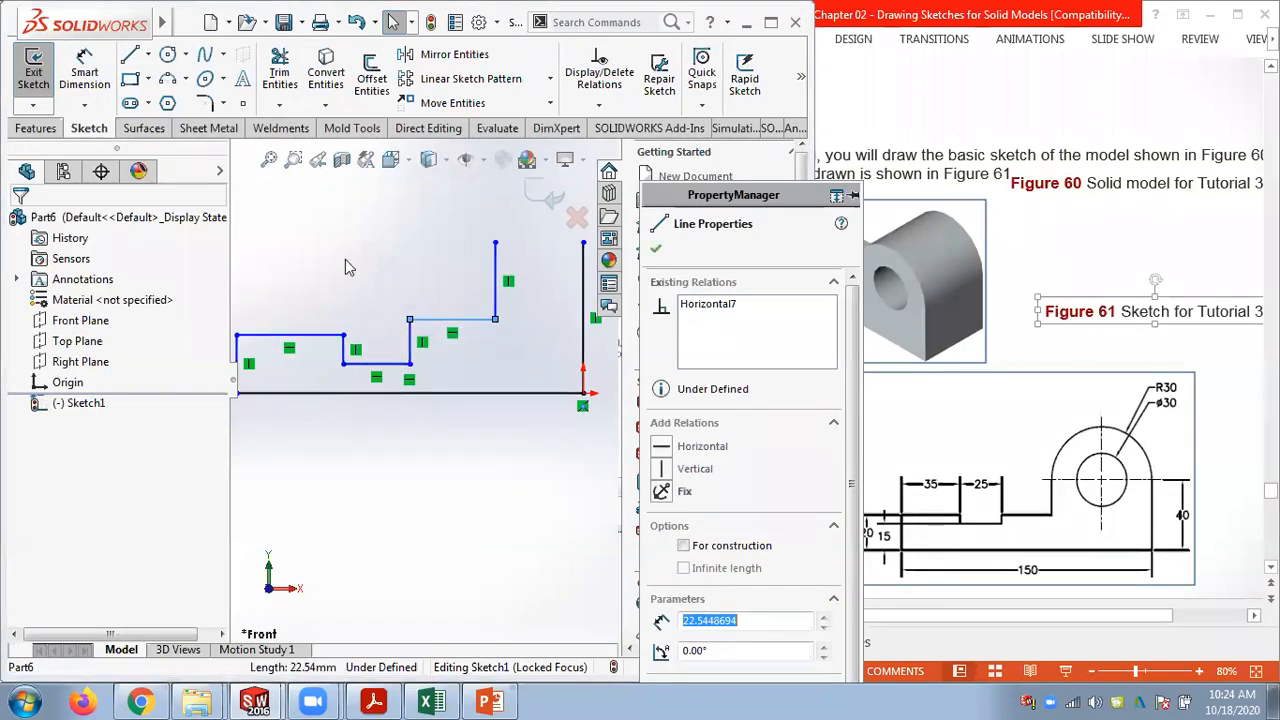
click(345, 300)
Add an Equal relation between the two short vertical sides of the notch.
scroll(352, 350, down, 2)
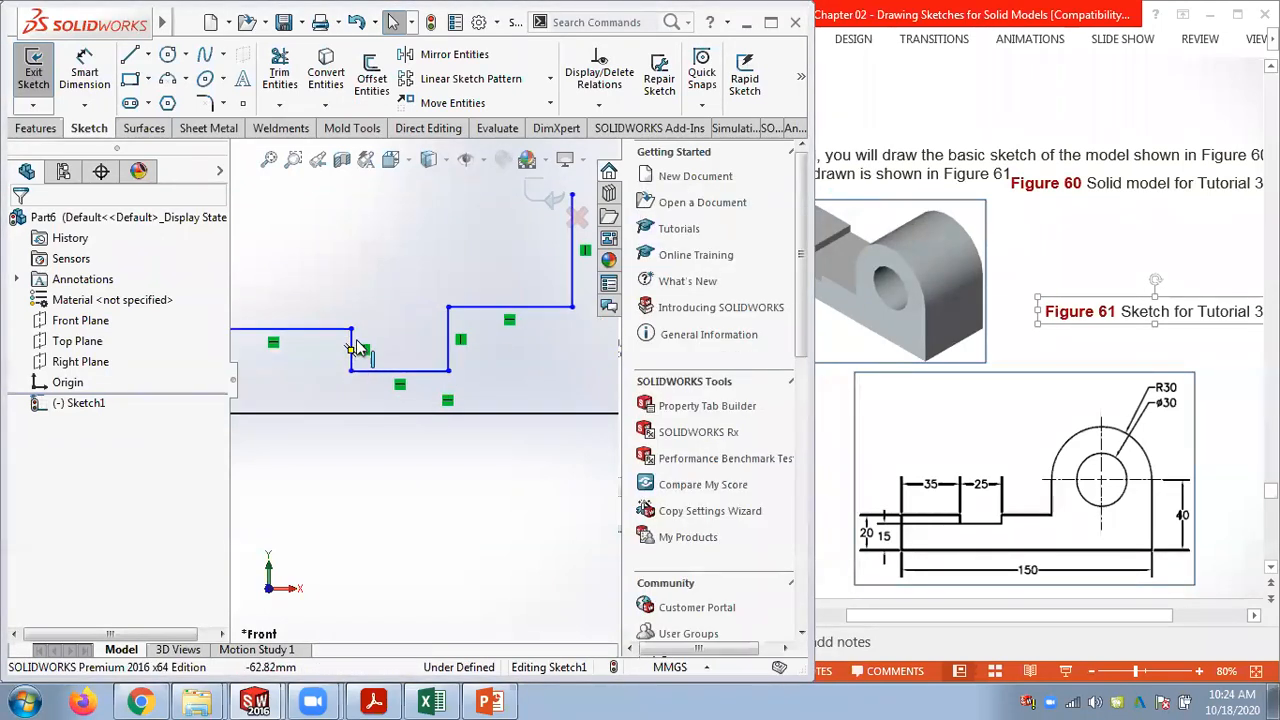
scroll(356, 337, down, 2)
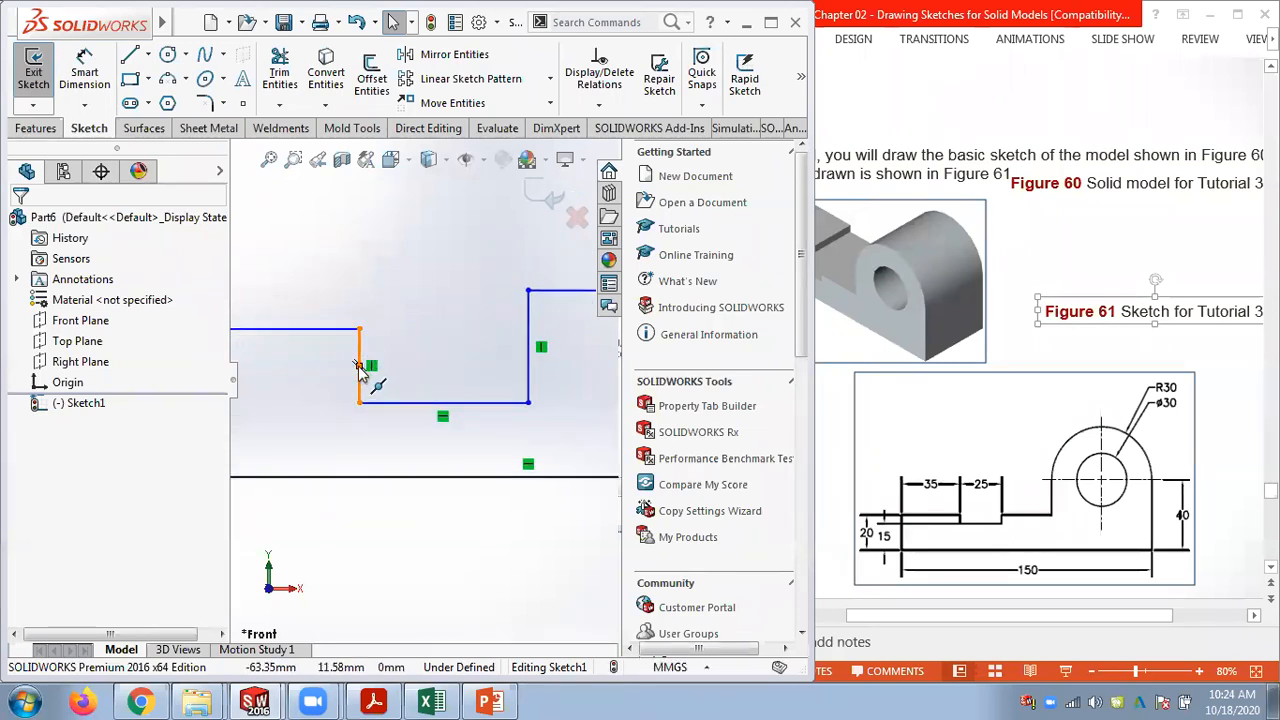
click(360, 341)
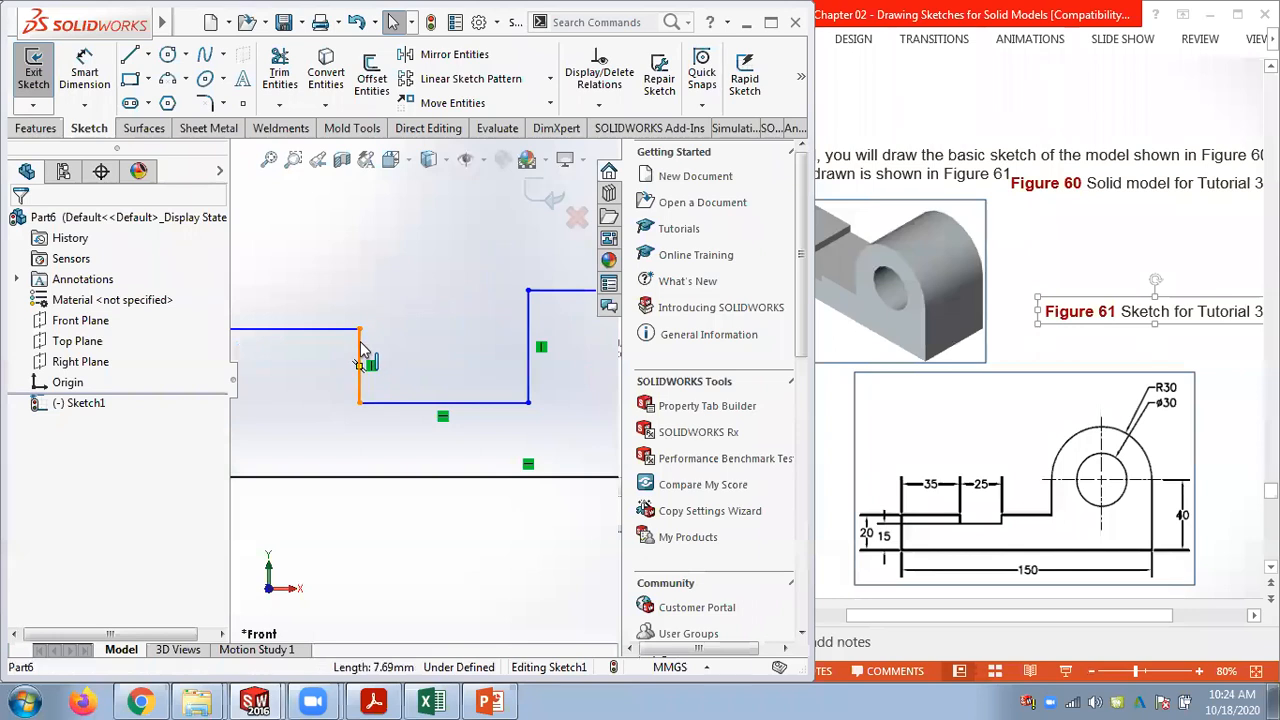
ctrl+click(527, 317)
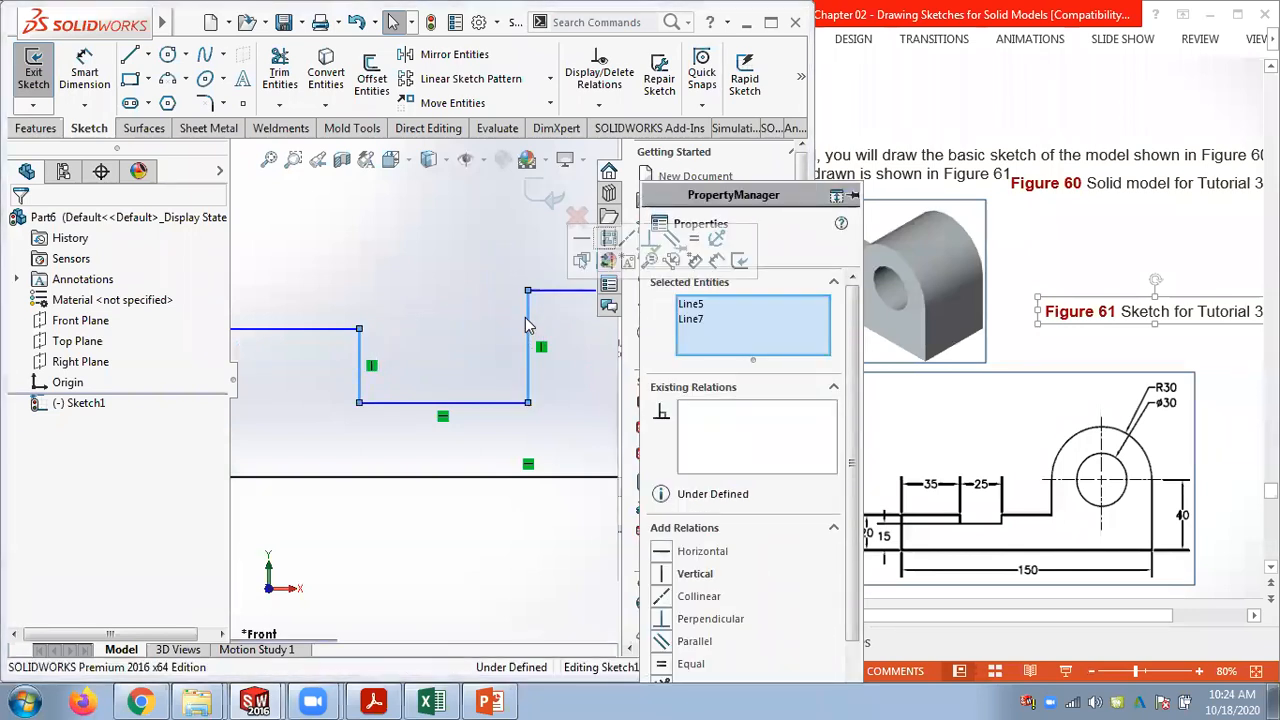
click(670, 665)
click(450, 302)
scroll(449, 298, up, 5)
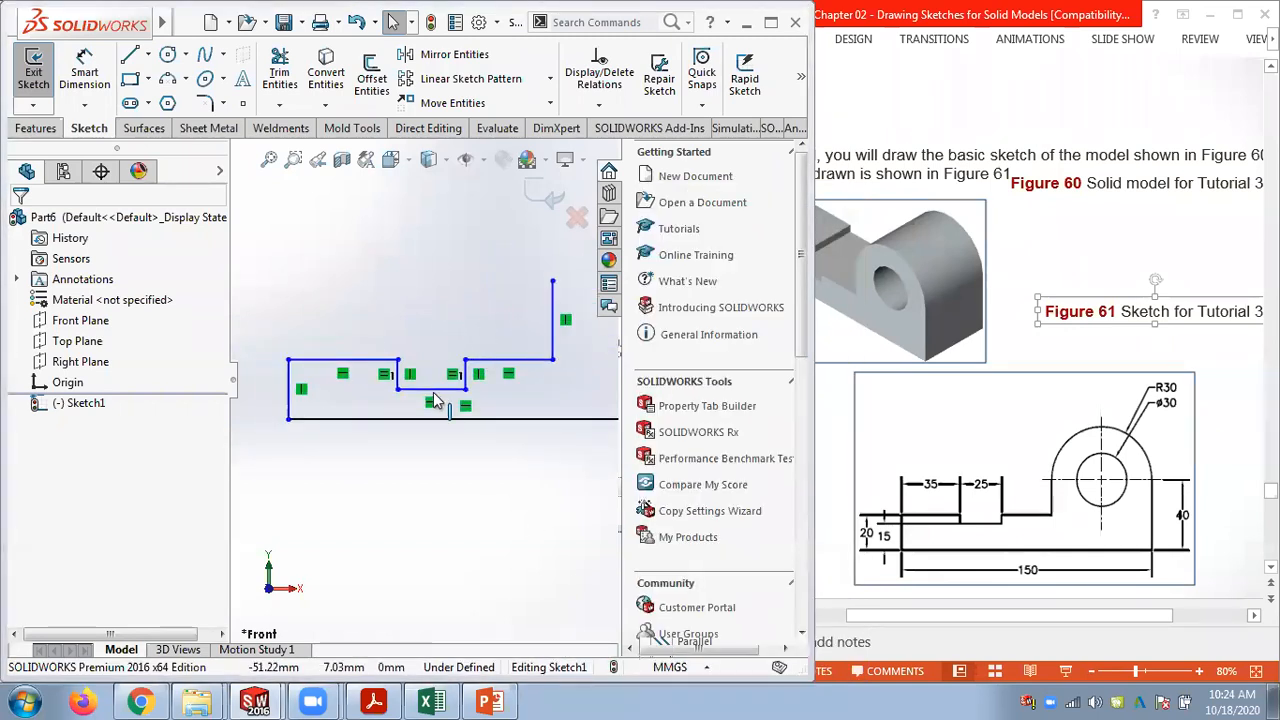
Shift the upper edge right of the notch slightly to test how the sketch moves with the equal notch sides.
scroll(561, 394, down, 1)
scroll(480, 392, up, 1)
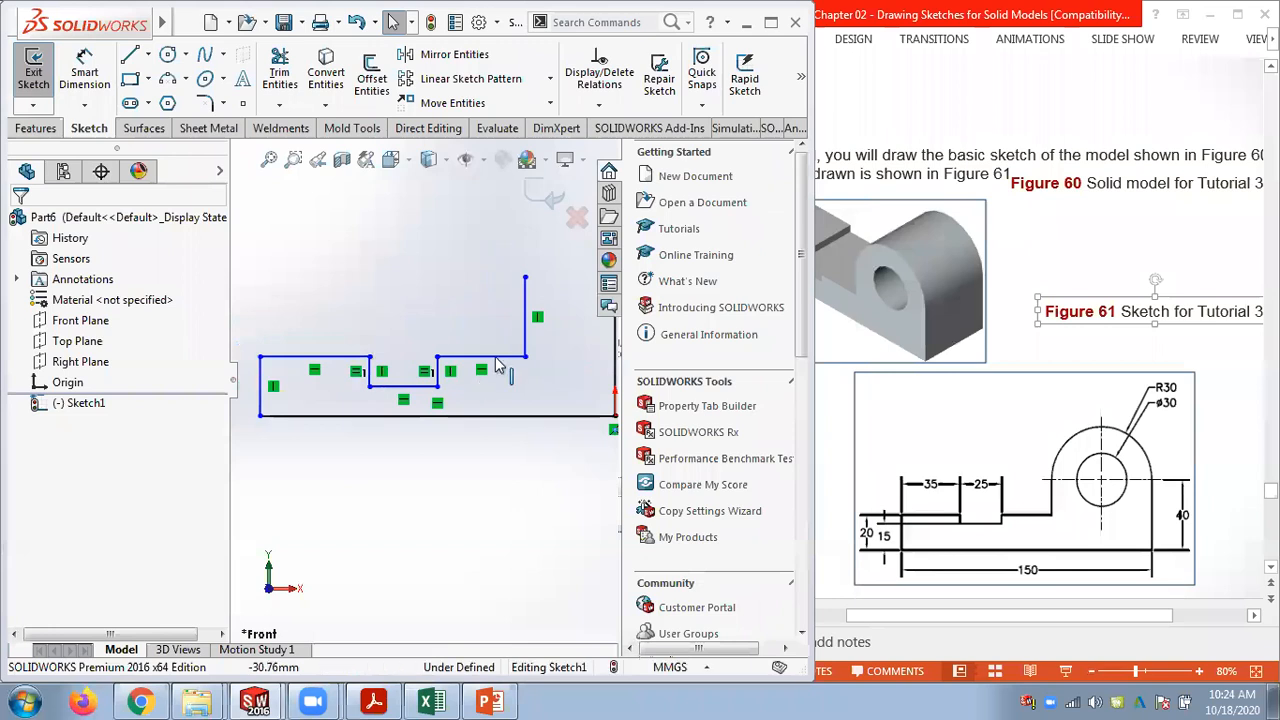
mouse_move(470, 357)
mouse_down()
mouse_move(464, 337)
mouse_move(466, 360)
mouse_up()
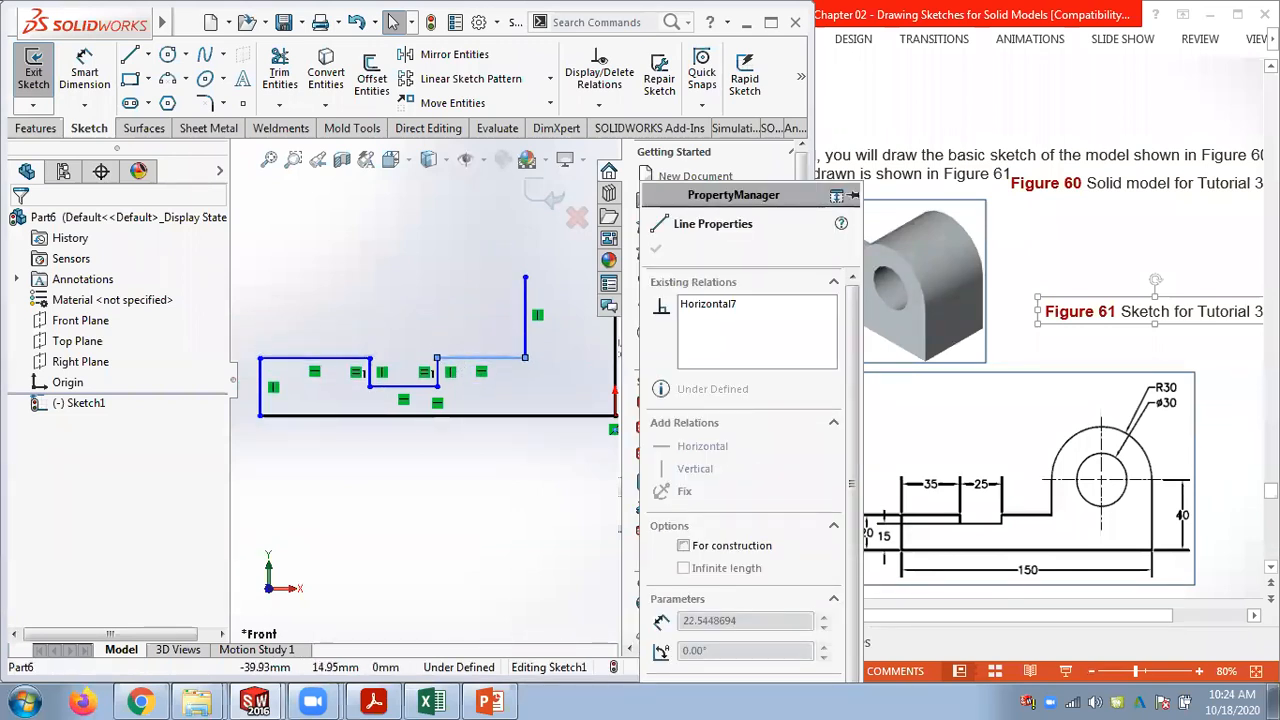
scroll(388, 296, up, 1)
click(388, 298)
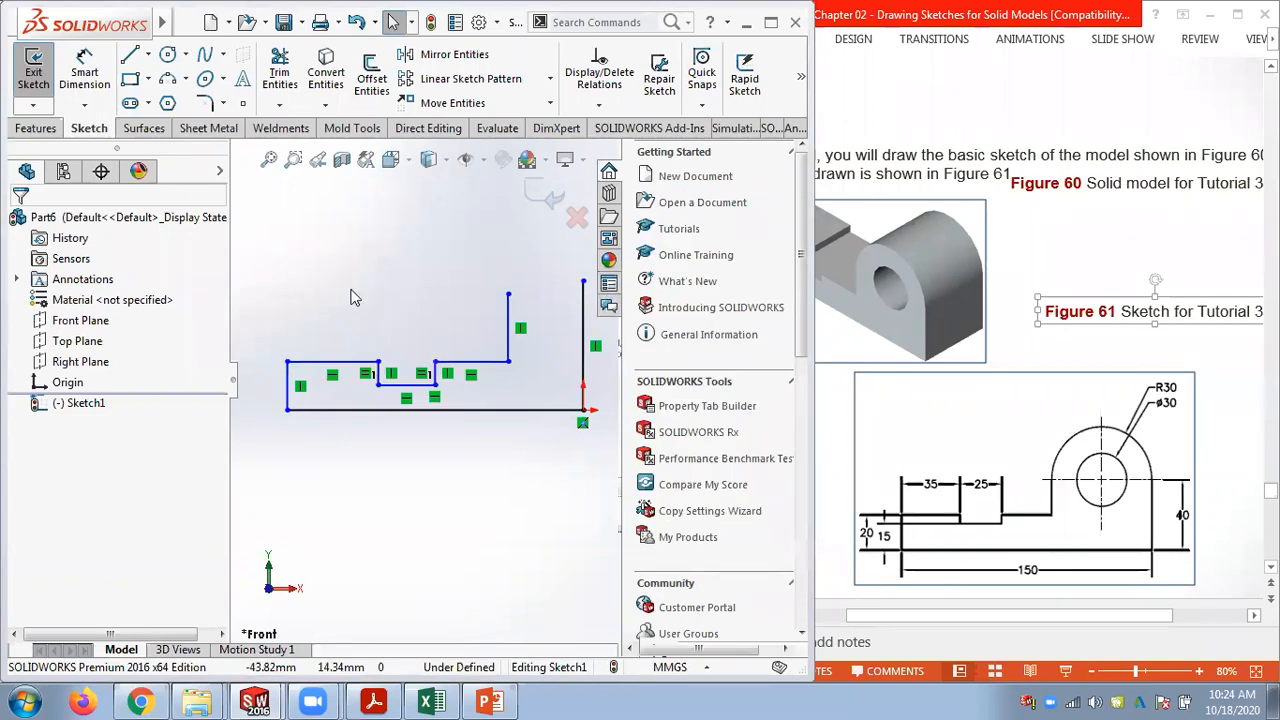
Add a Collinear relation between the two upper horizontal edges on either side of the notch.
click(330, 361)
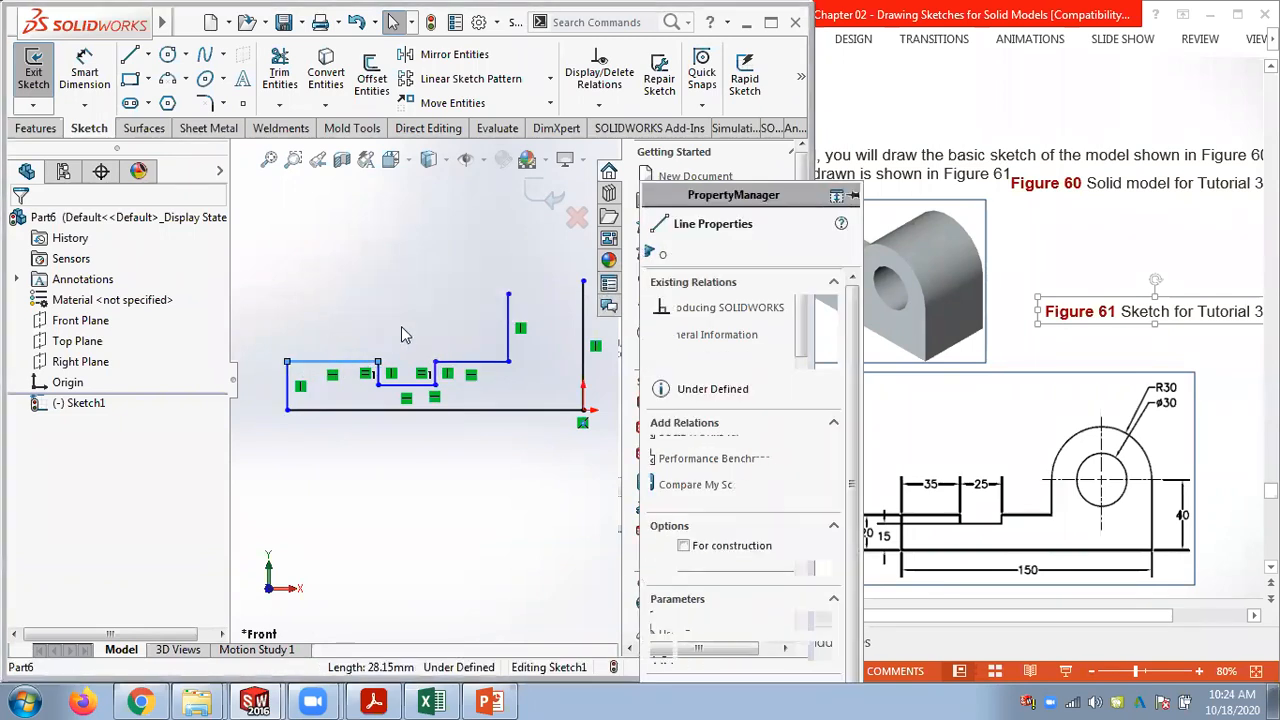
ctrl+click(466, 361)
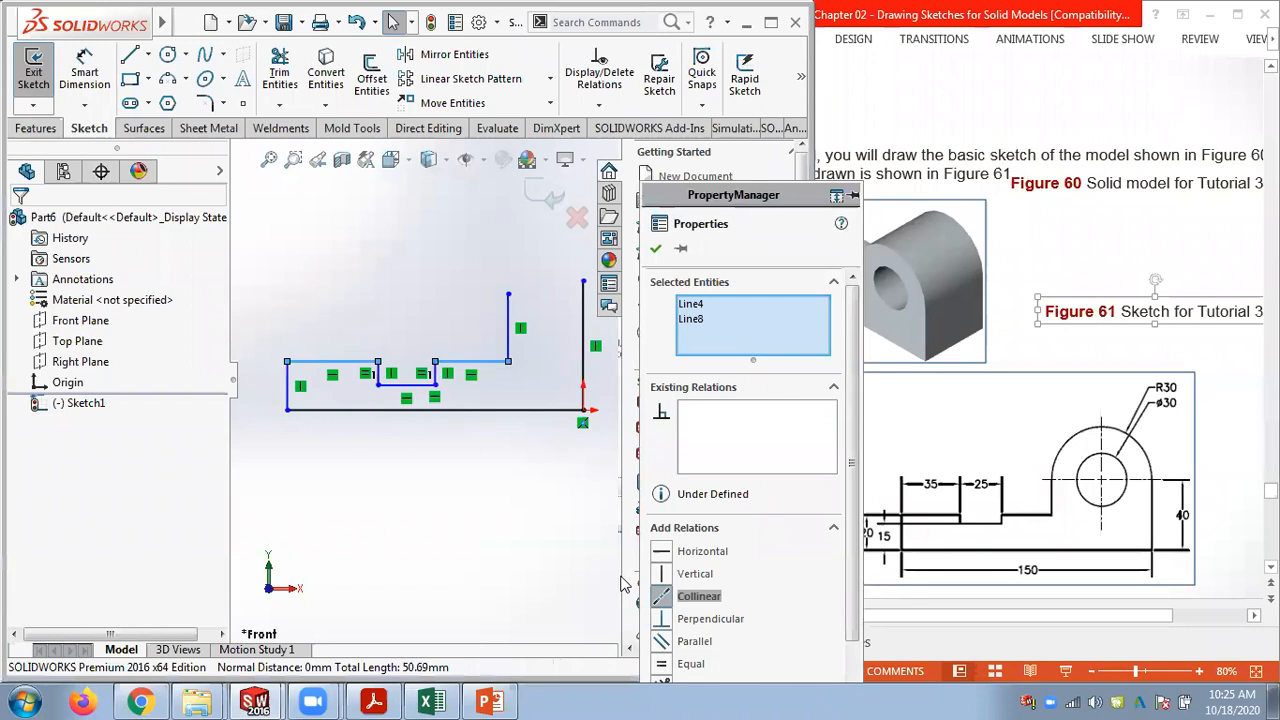
click(698, 596)
key(Escape)
scroll(411, 397, down, 2)
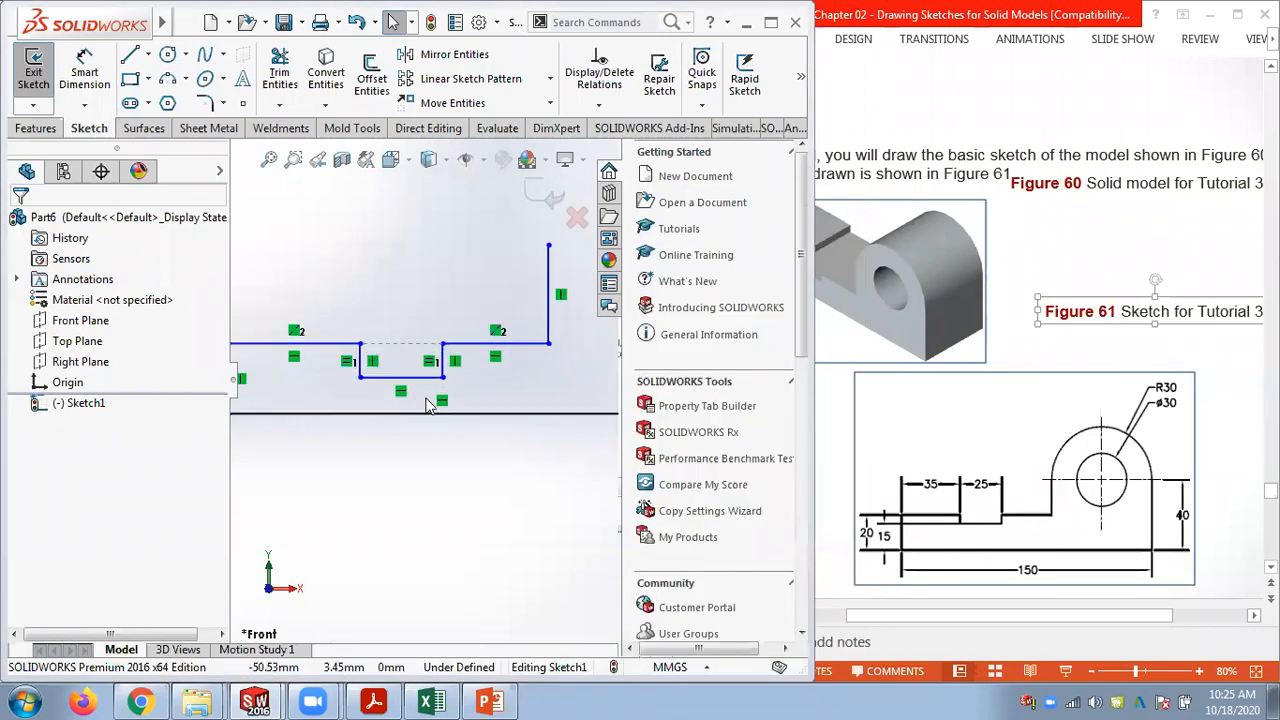
scroll(395, 418, up, 1)
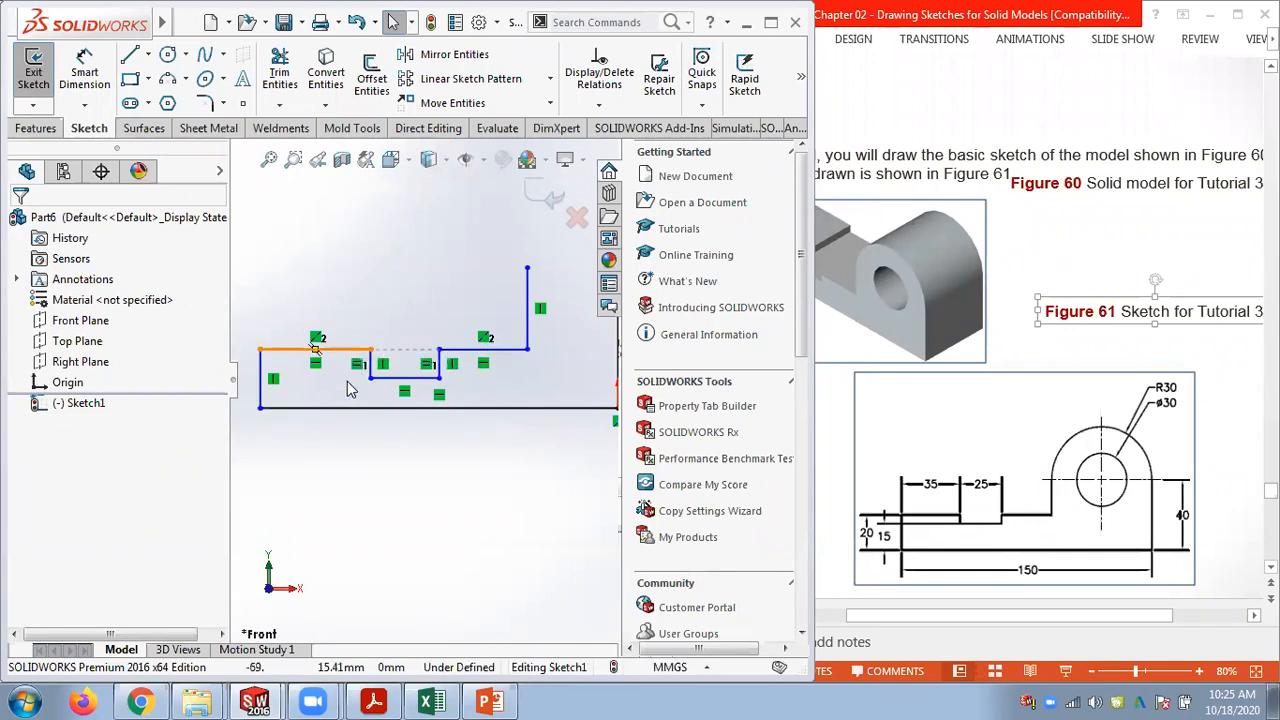
Dimension the base line as 150 mm and the short left vertical edge as 20 mm.
scroll(440, 455, up, 2)
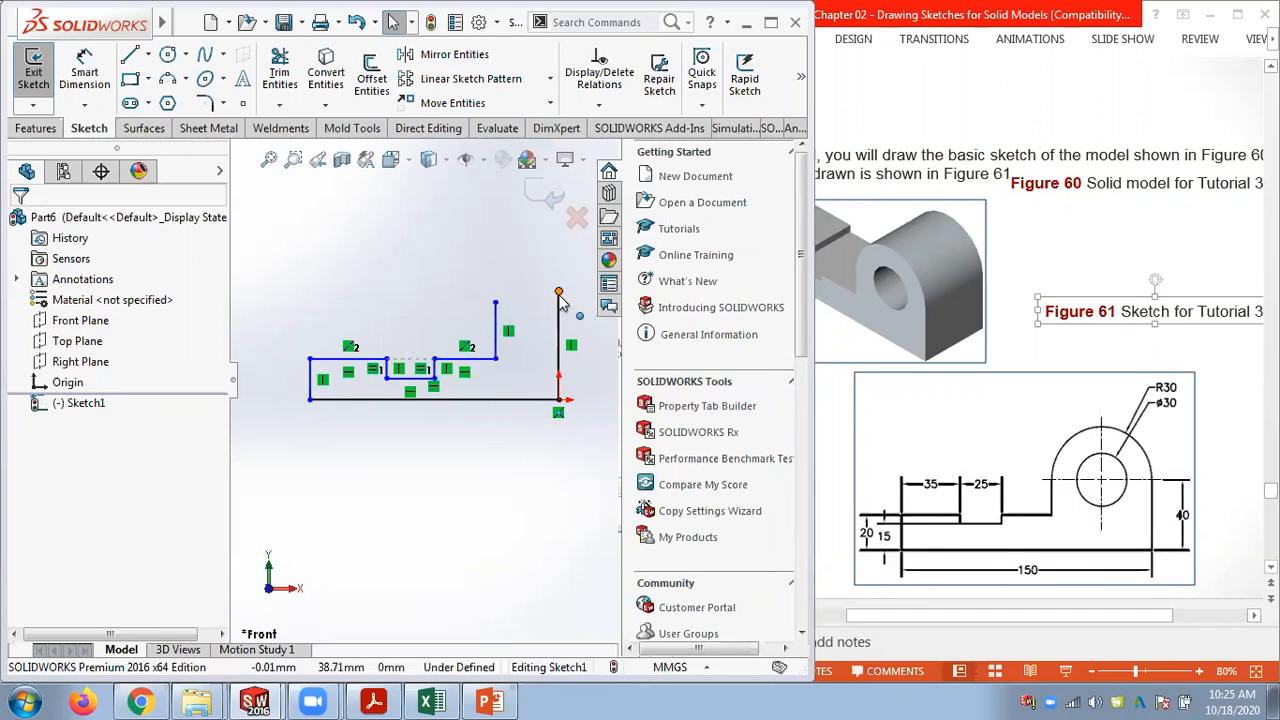
click(88, 78)
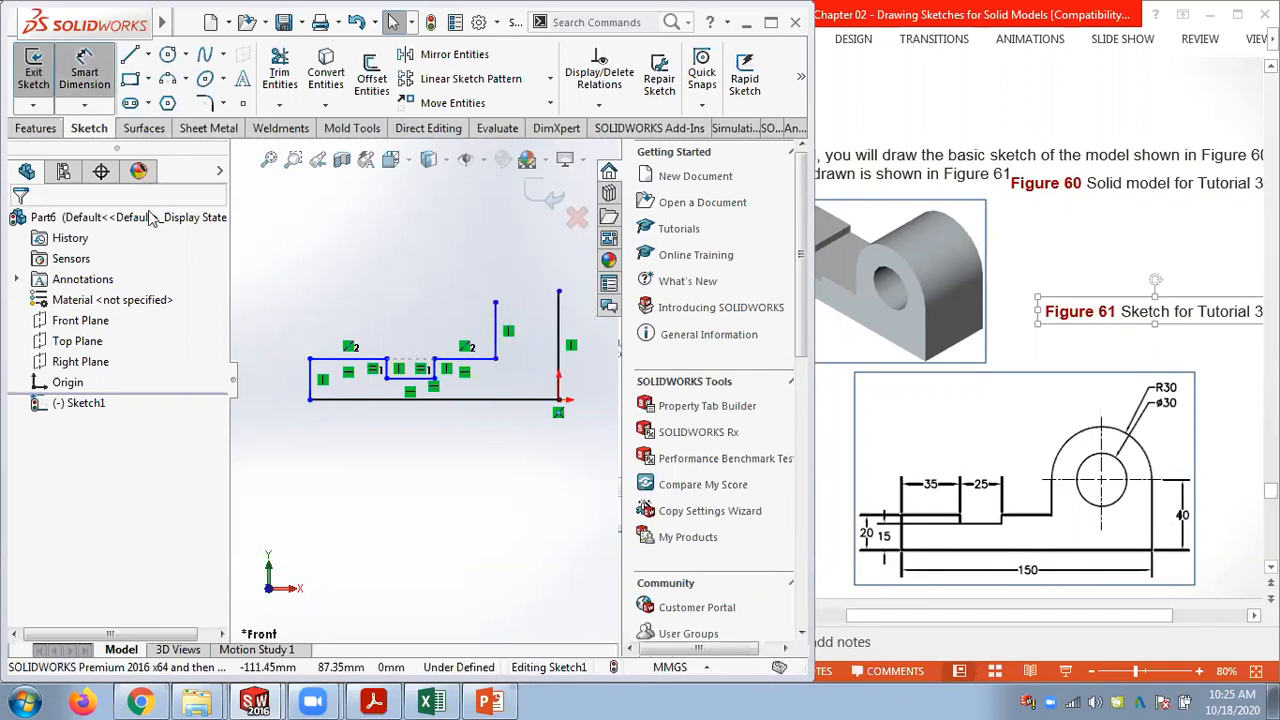
click(450, 401)
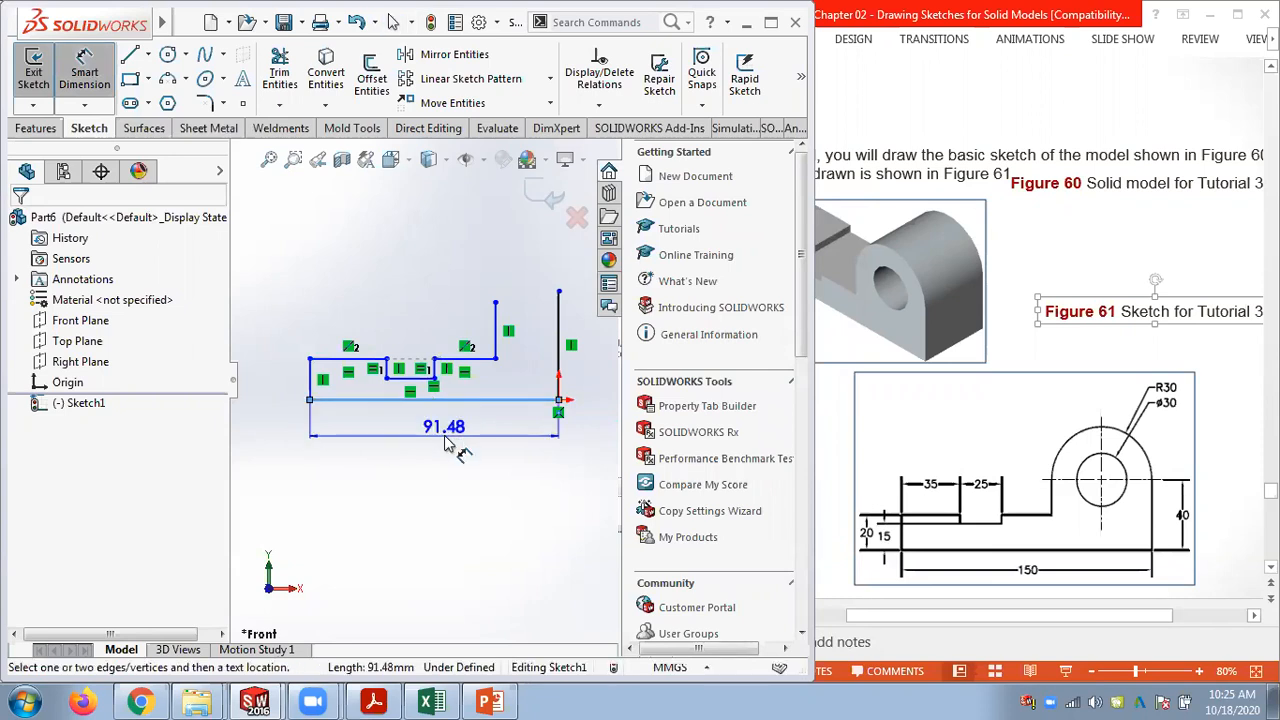
click(435, 447)
text(150)
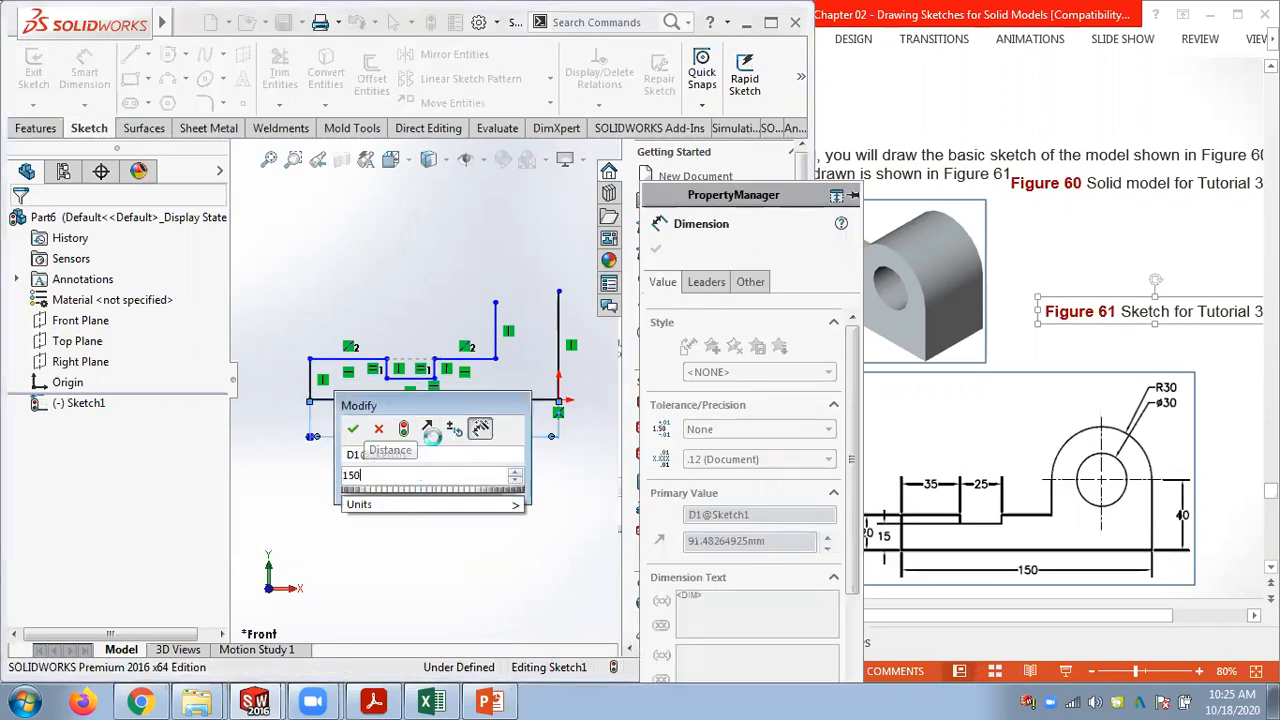
key(Return)
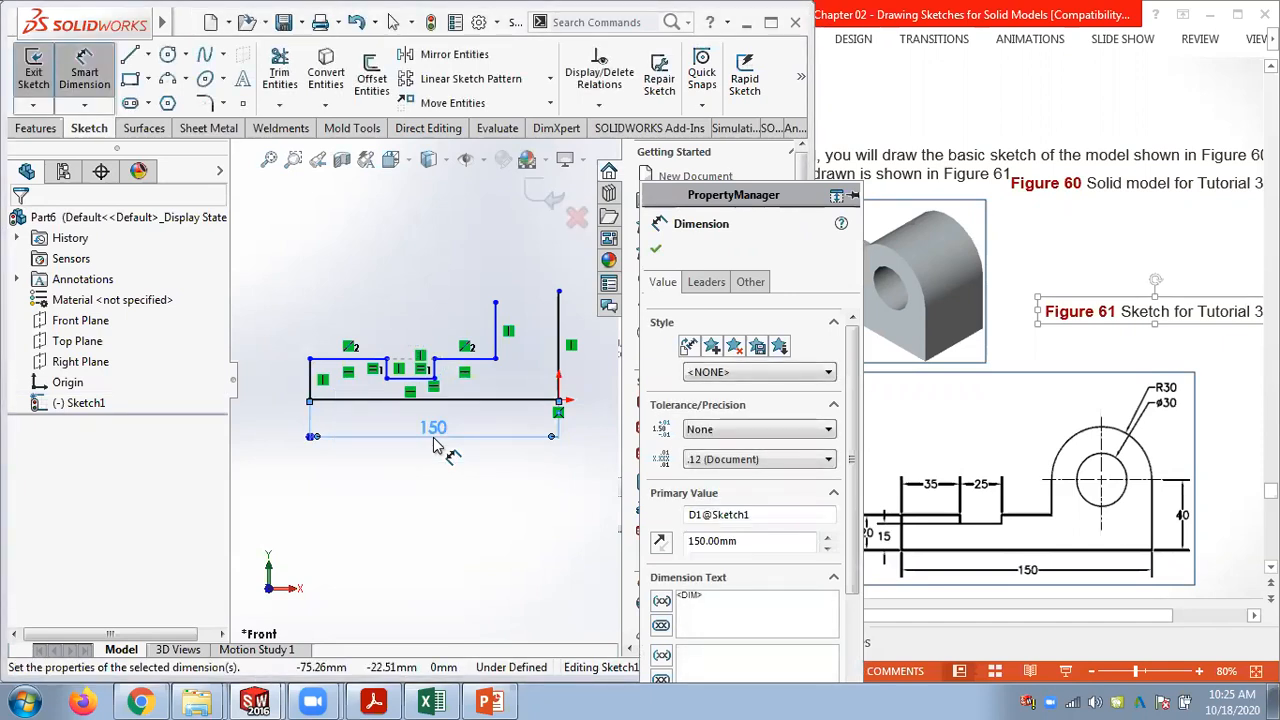
click(318, 377)
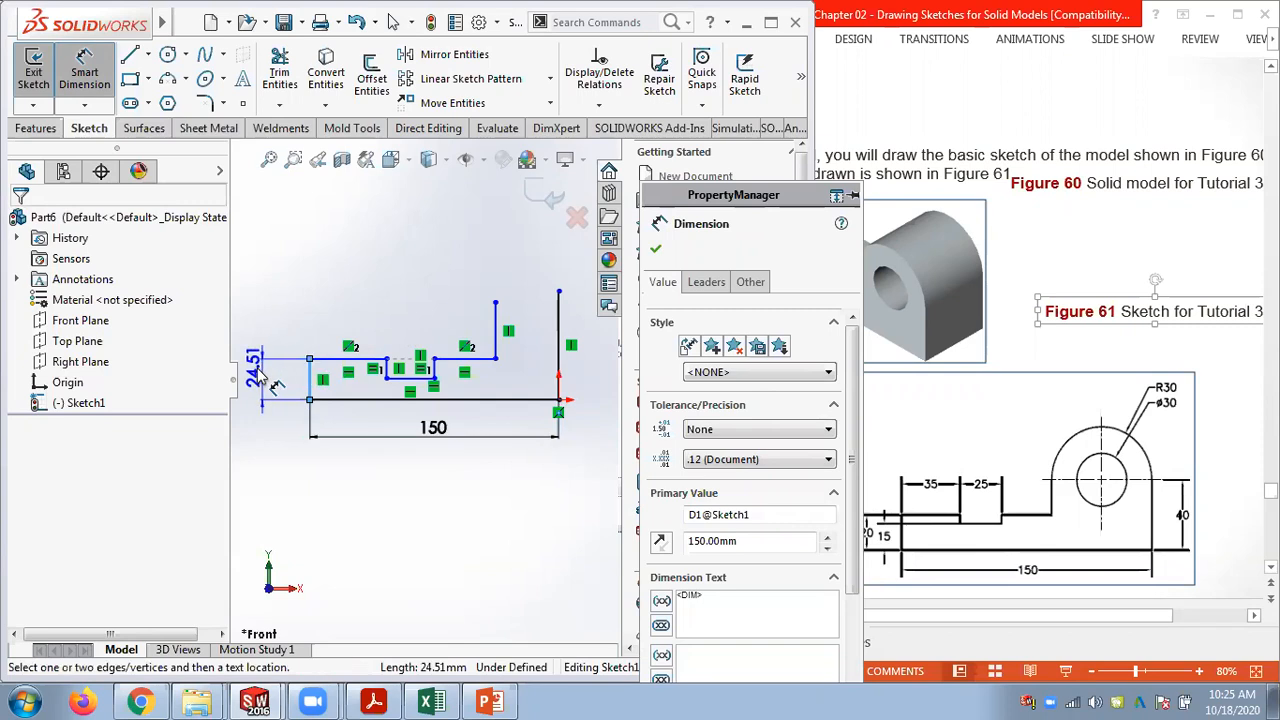
click(263, 389)
text(20)
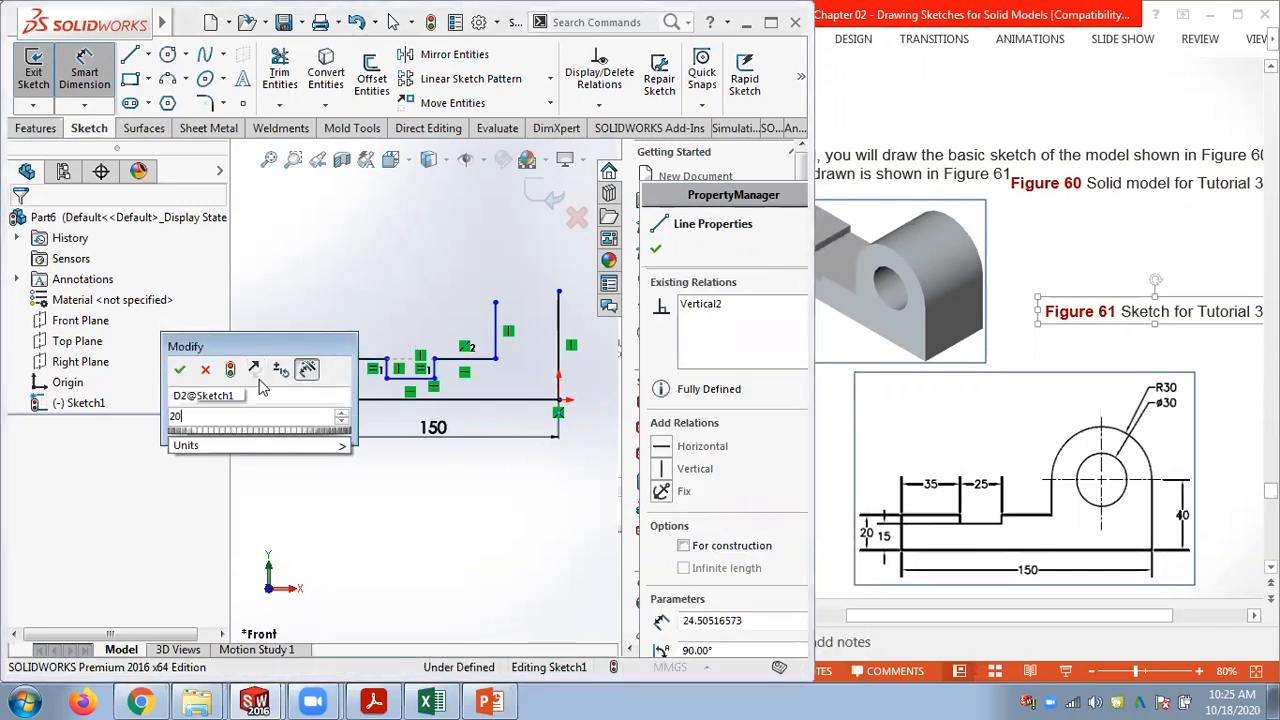
key(Return)
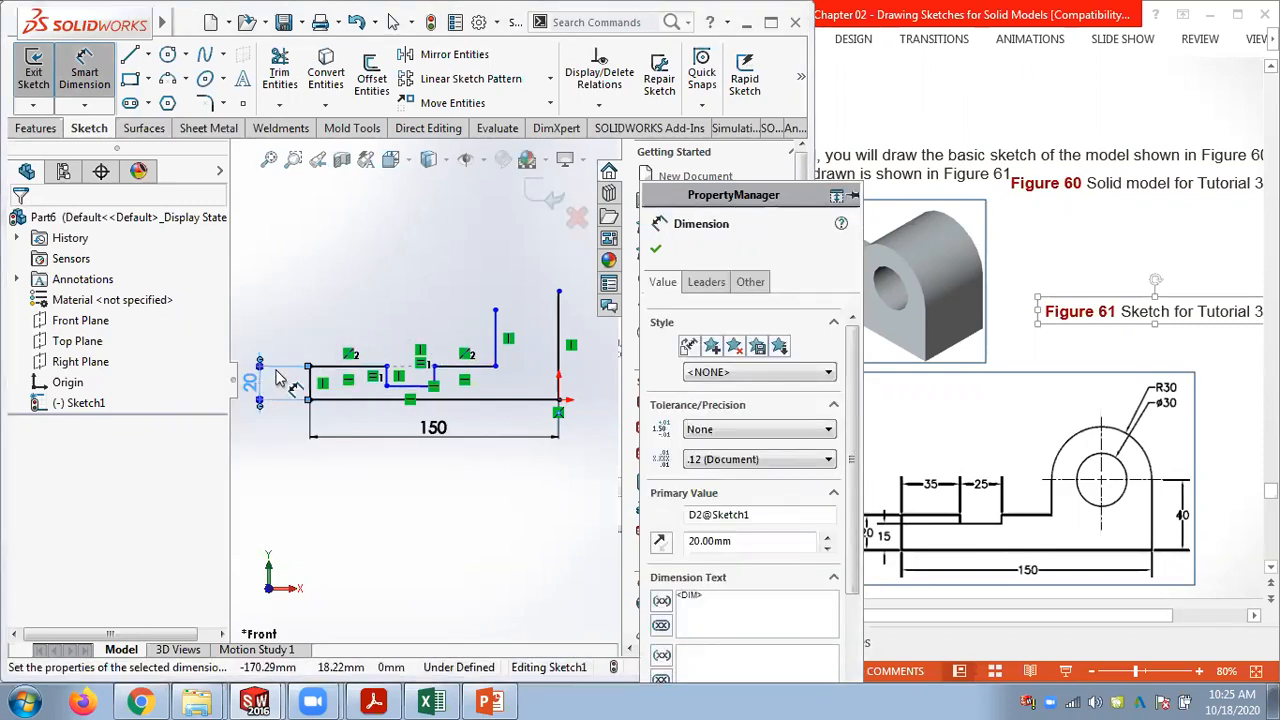
Dimension the upper edge left of the notch as 35 mm and the notch width as 25 mm.
click(323, 372)
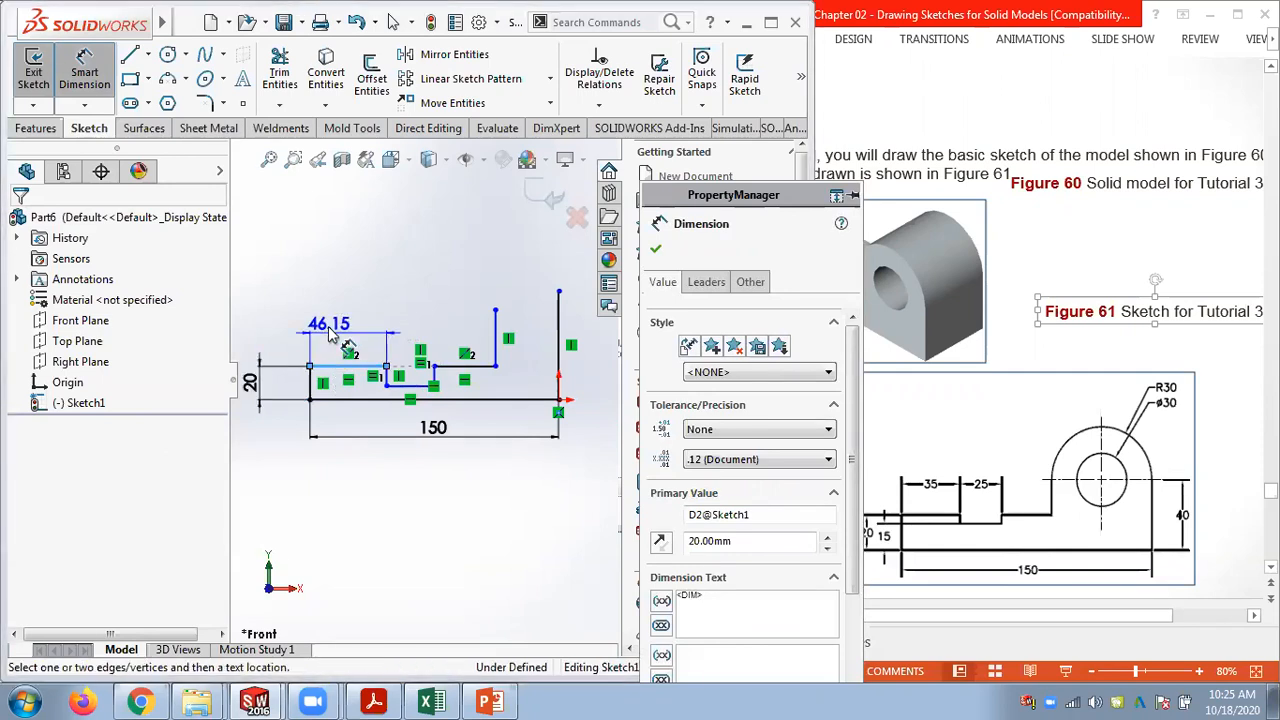
click(335, 322)
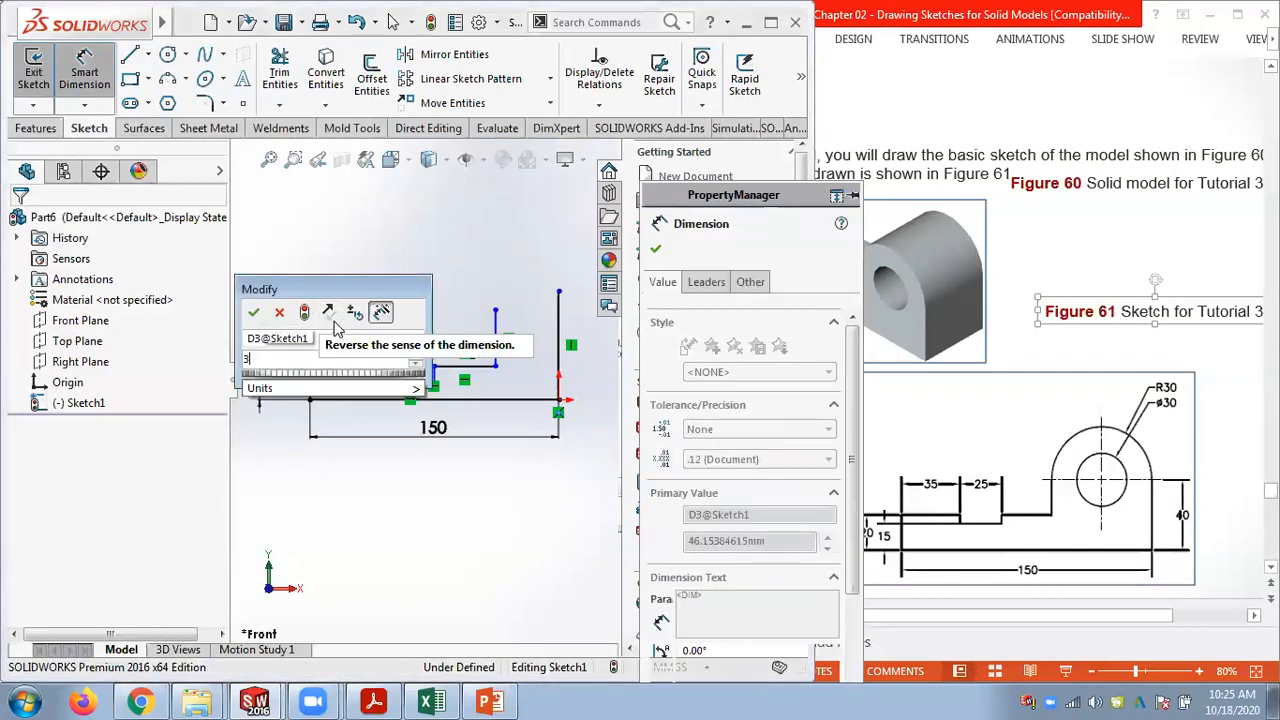
text(35)
key(Return)
click(392, 384)
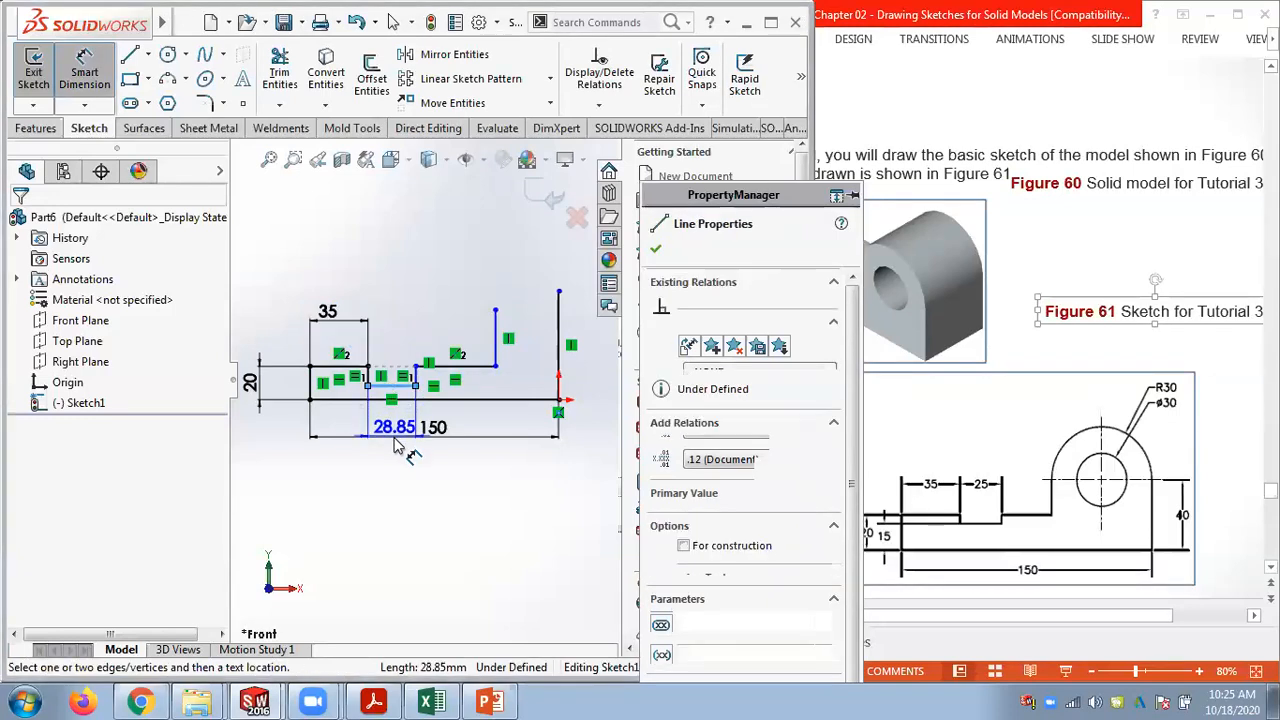
click(393, 288)
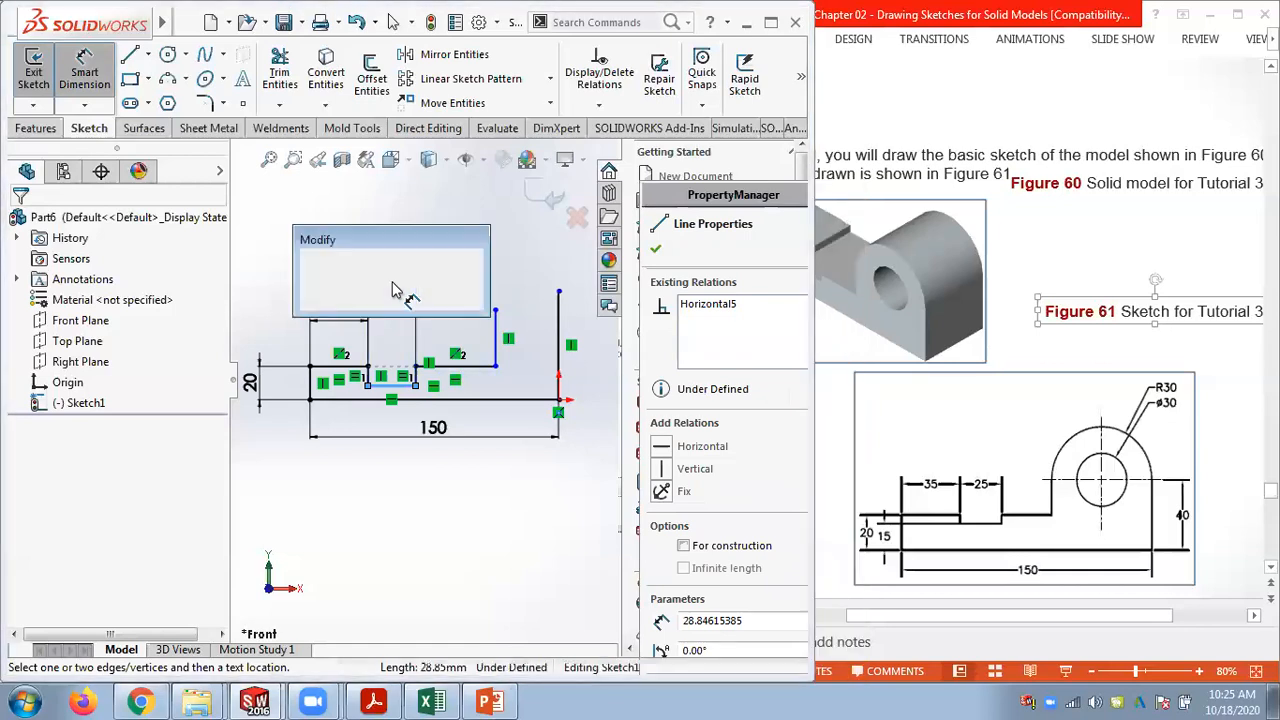
text(25)
key(Return)
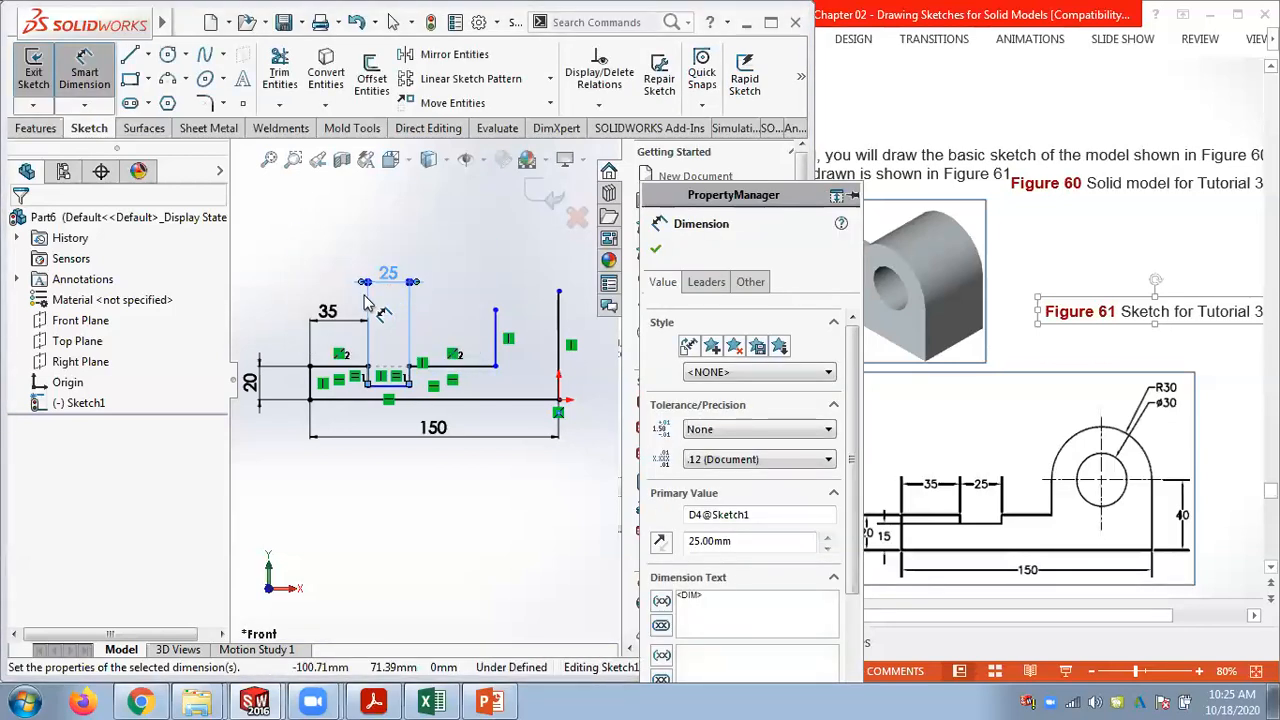
Dimension the height from the base line to the notch floor as 15 mm.
click(388, 400)
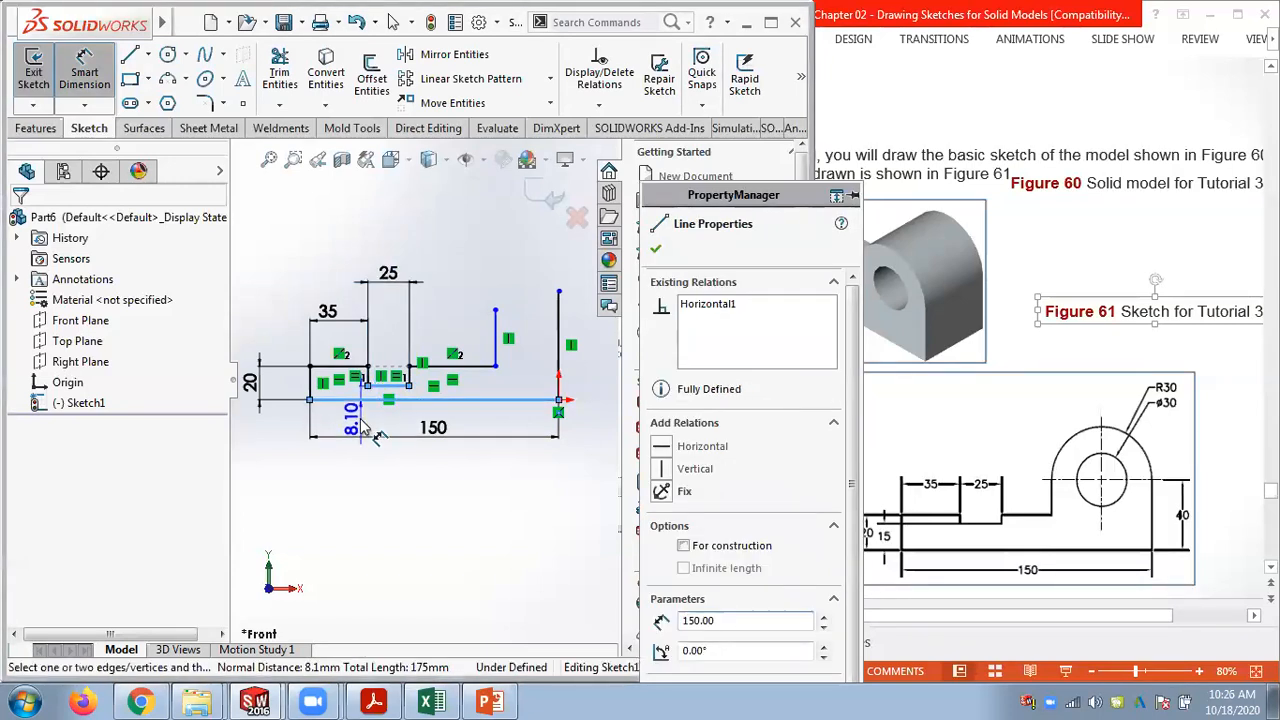
click(363, 430)
text(15)
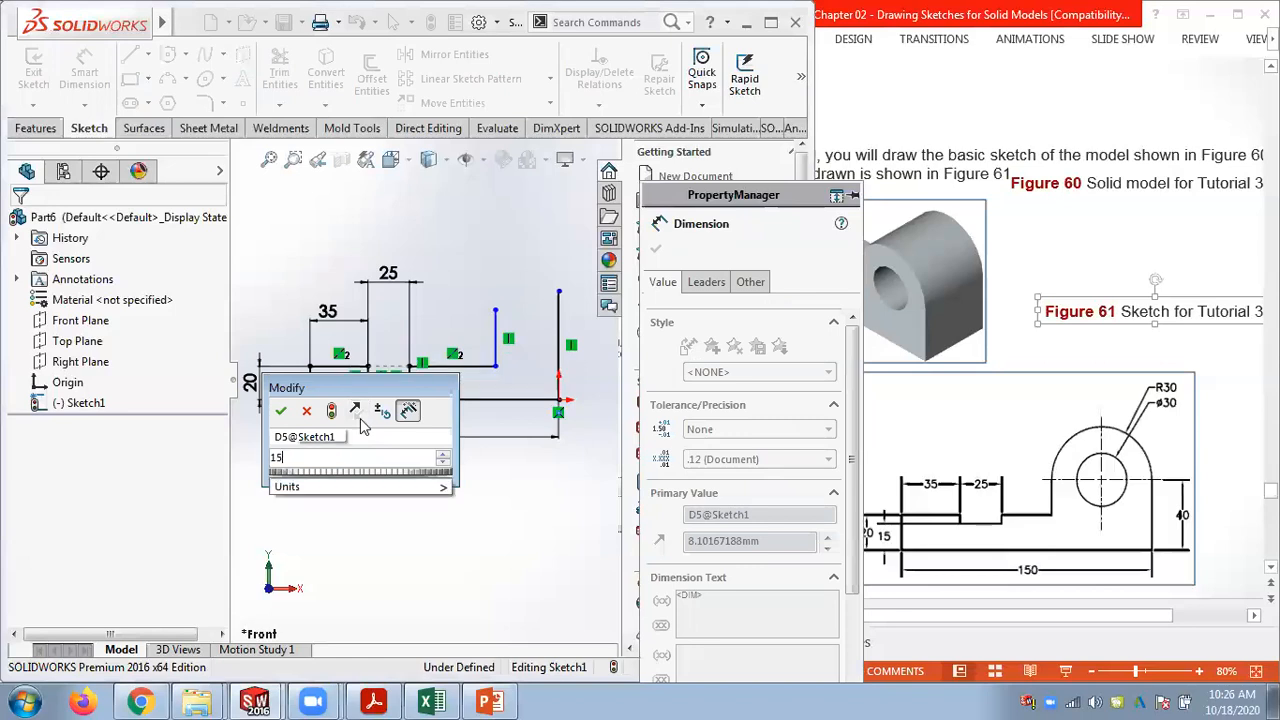
key(Return)
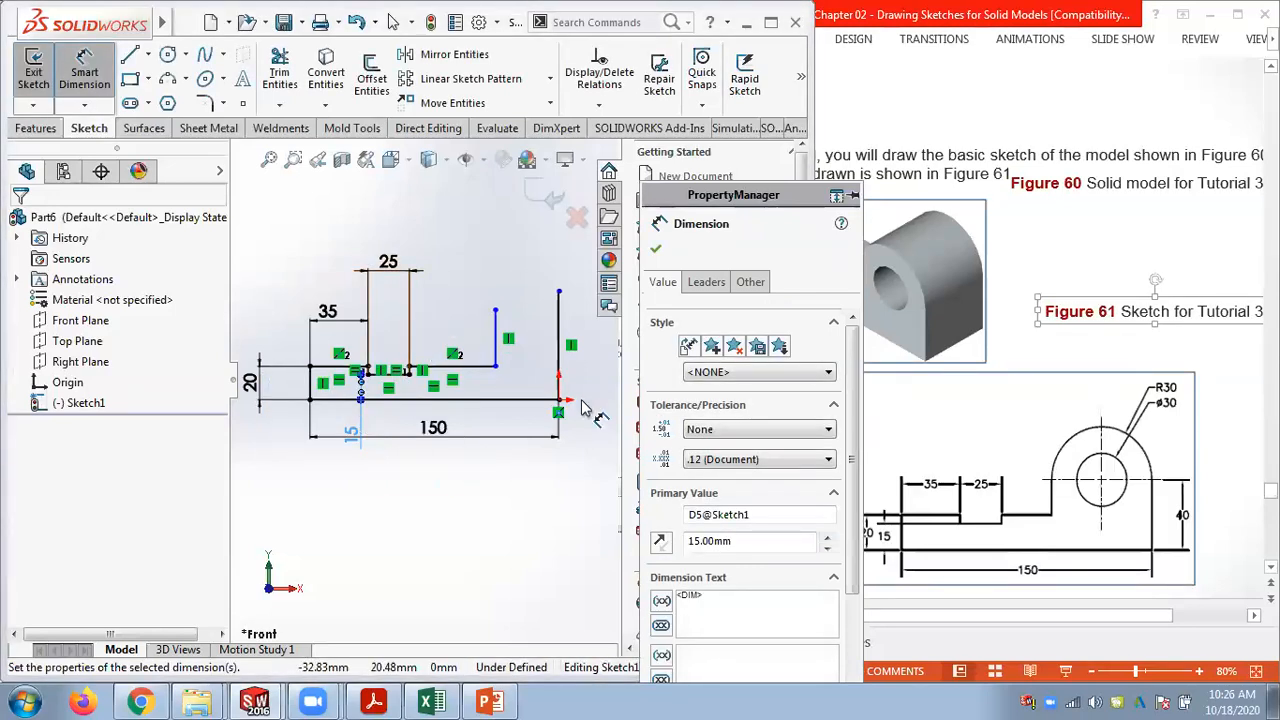
Dimension the right vertical line at the origin as 40 mm and leave the dimension tool.
click(558, 343)
click(594, 345)
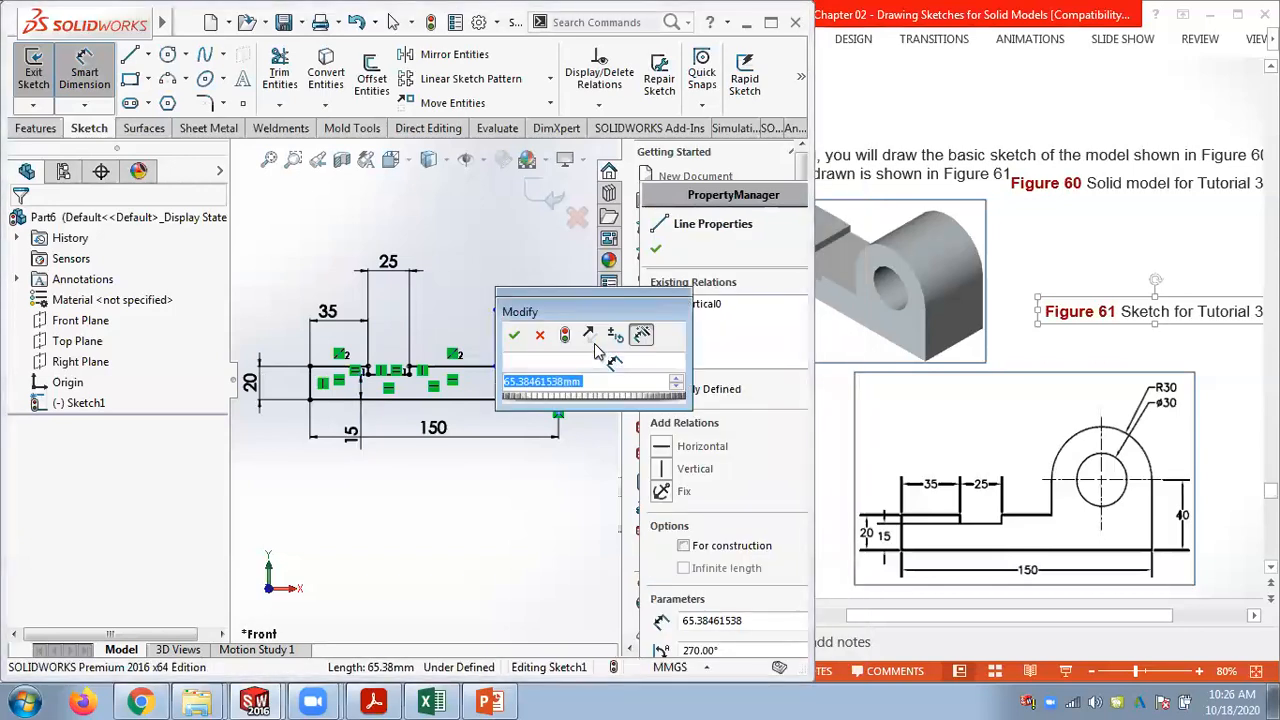
text(40)
key(Return)
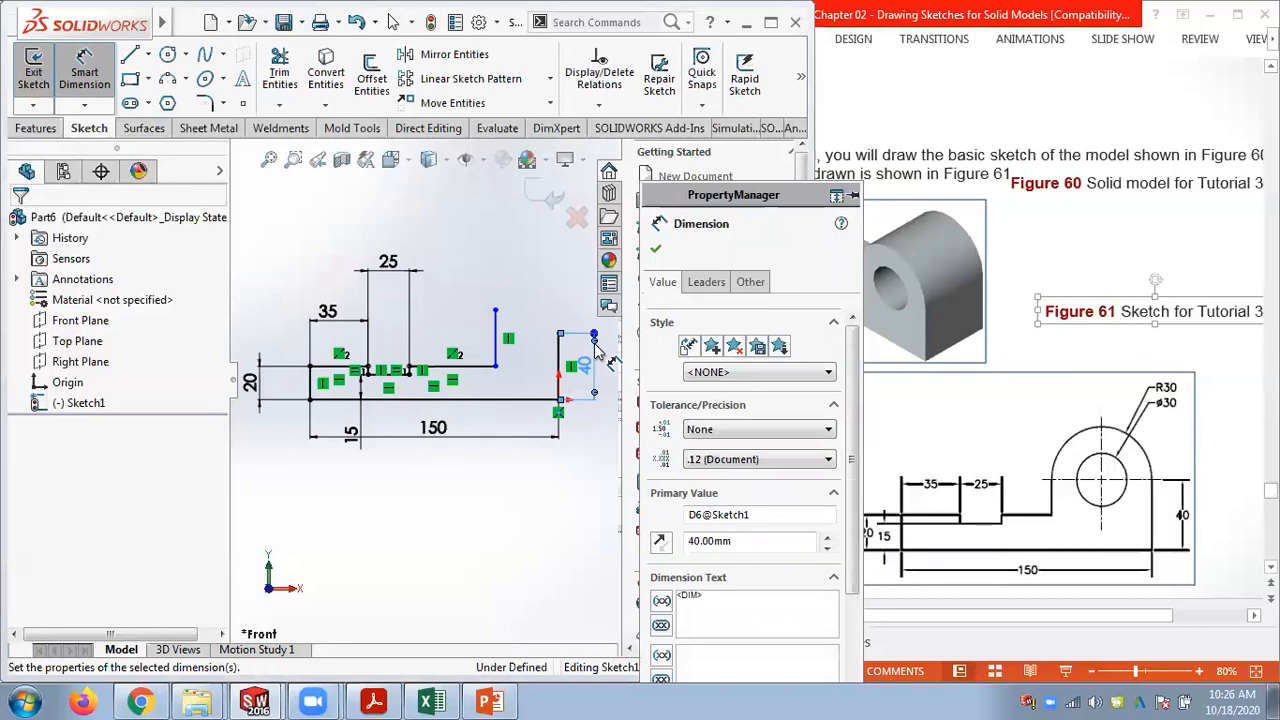
key(Escape)
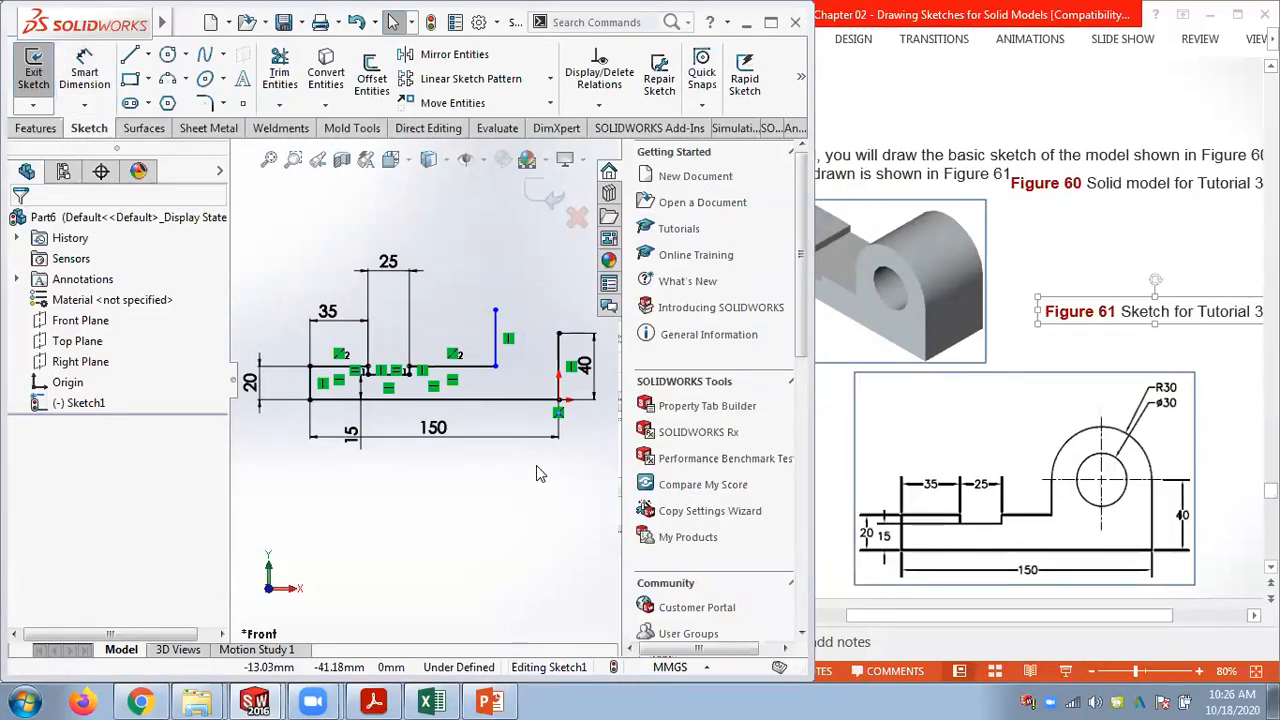
scroll(525, 308, down, 1)
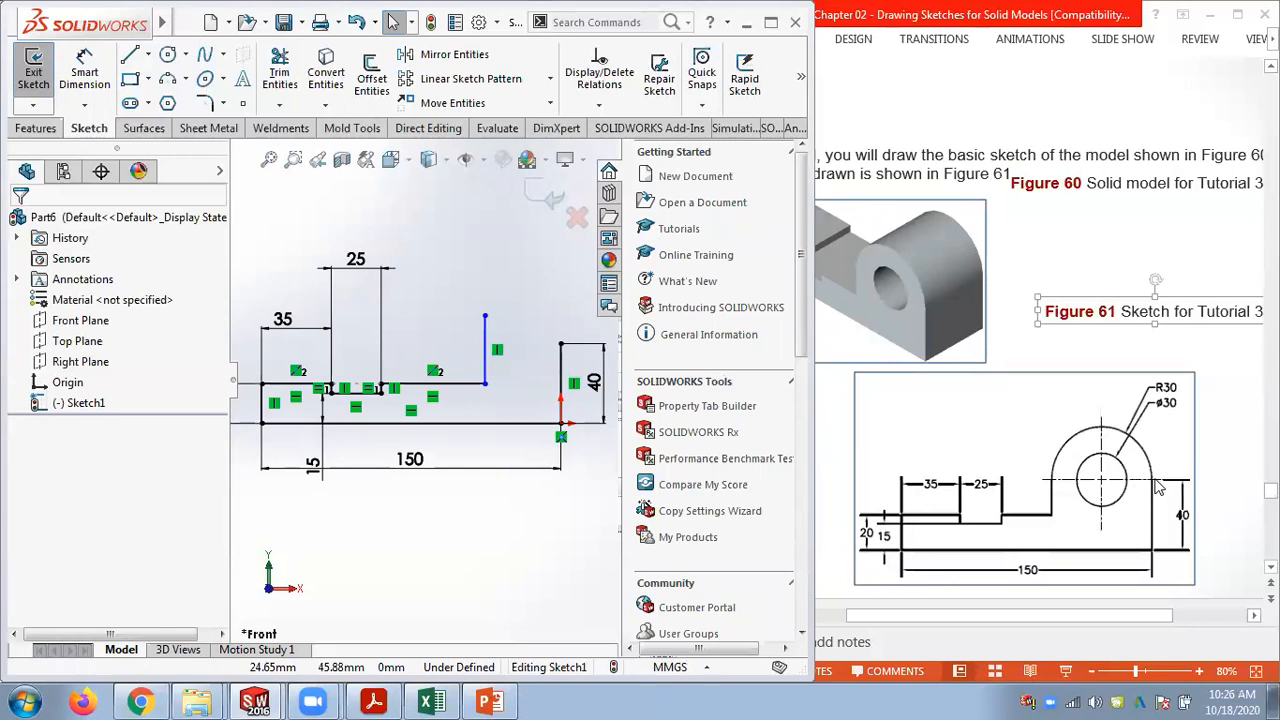
Shorten the free vertical line beside the notch so its upper end is level with the 40 mm line's upper end.
click(485, 317)
drag(488, 342, 485, 343)
click(450, 298)
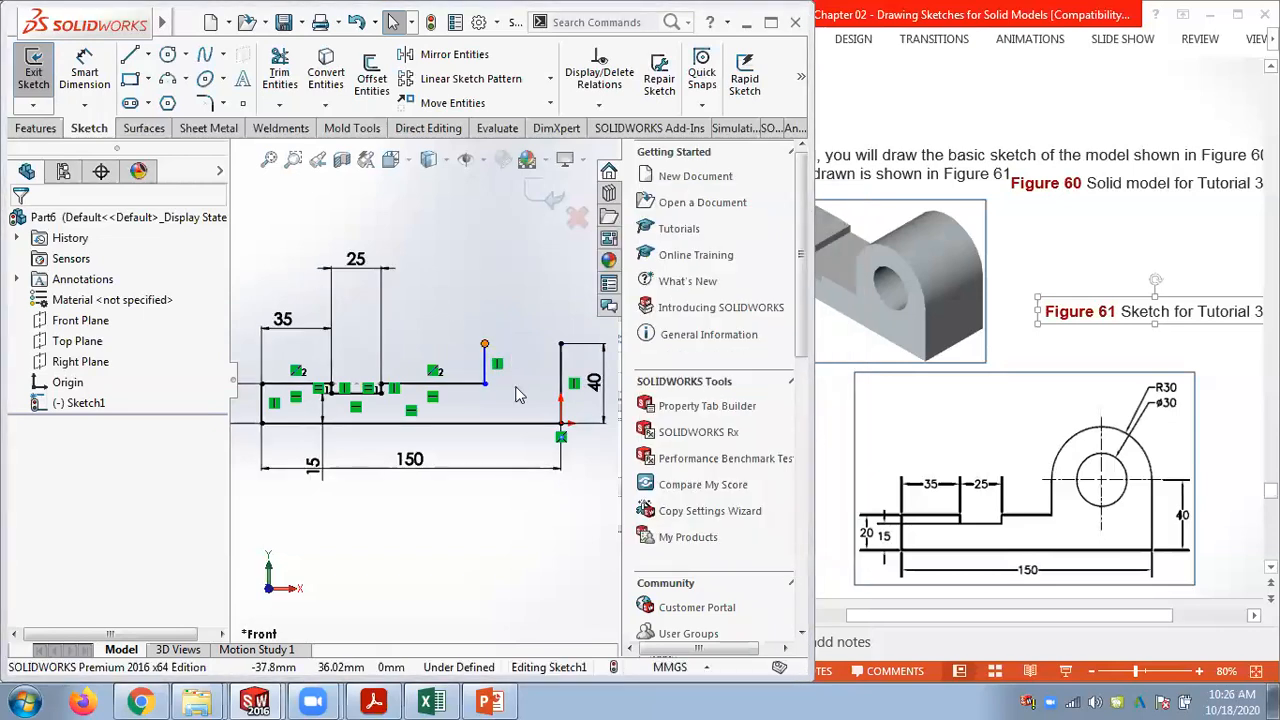
Draw a tangent arc from the upper end of the 40 mm line to the upper end of the shorter vertical line.
scroll(546, 401, down, 2)
scroll(537, 395, up, 2)
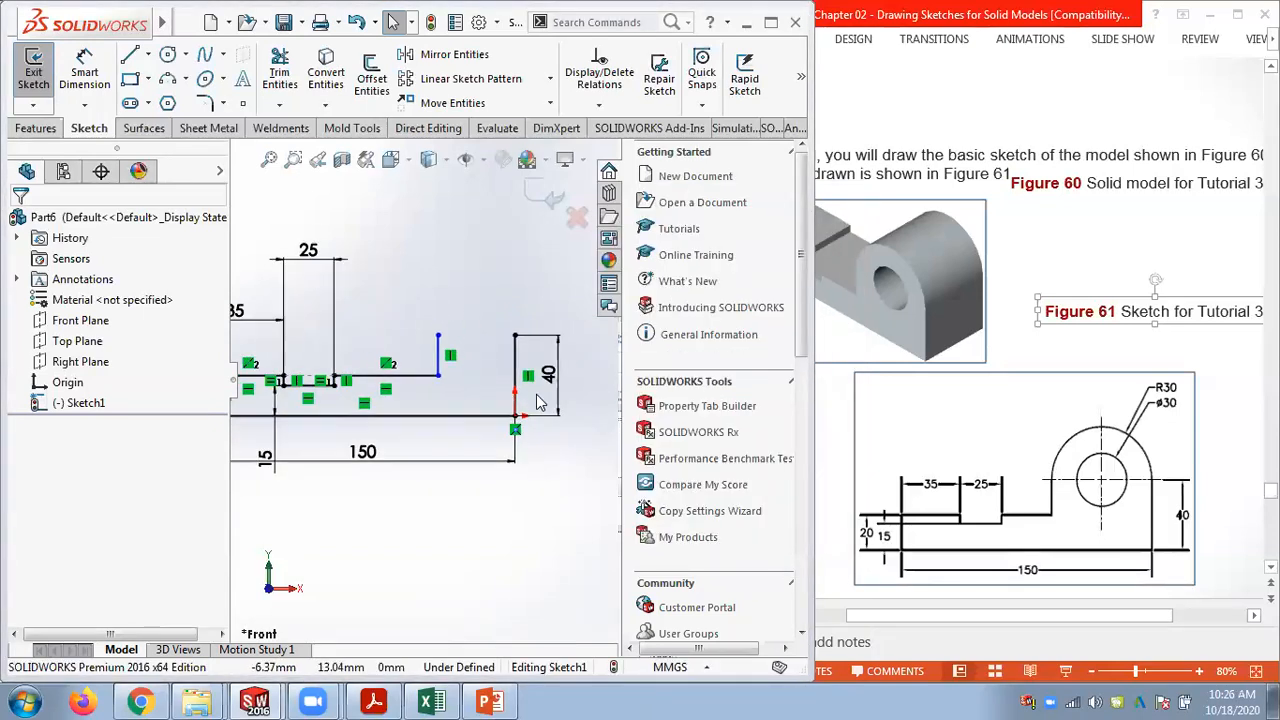
scroll(500, 382, down, 2)
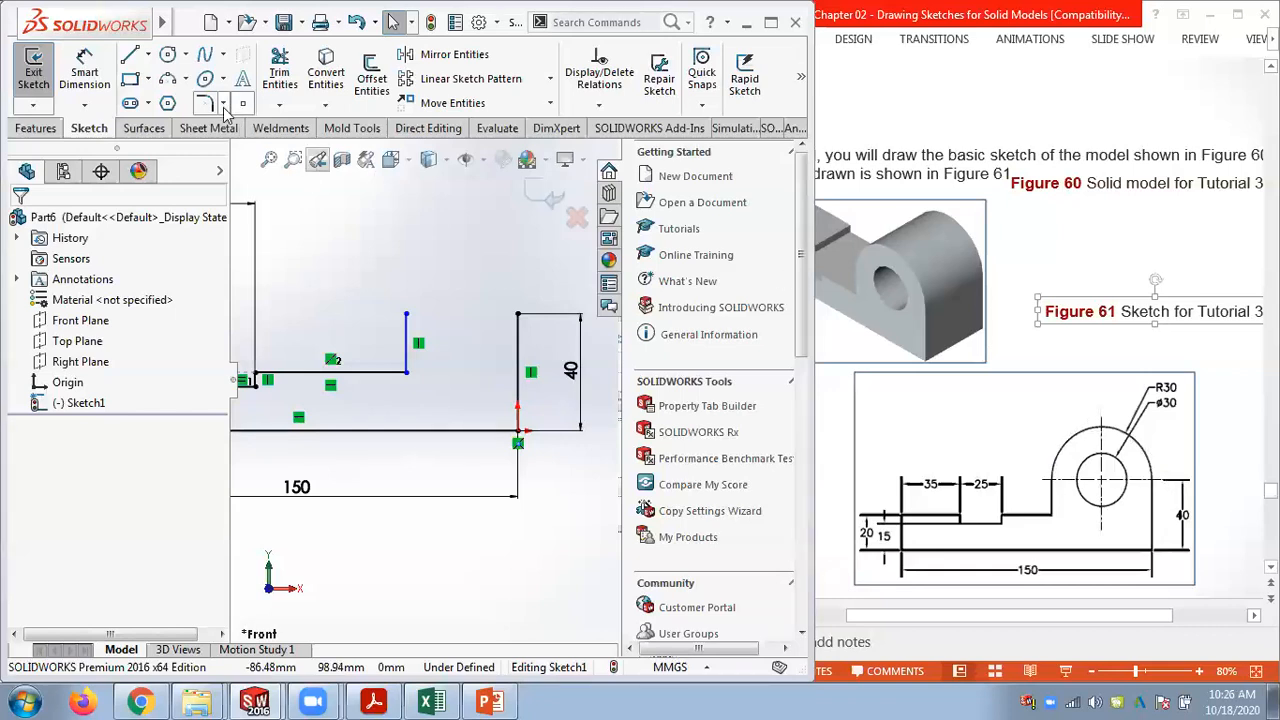
click(185, 79)
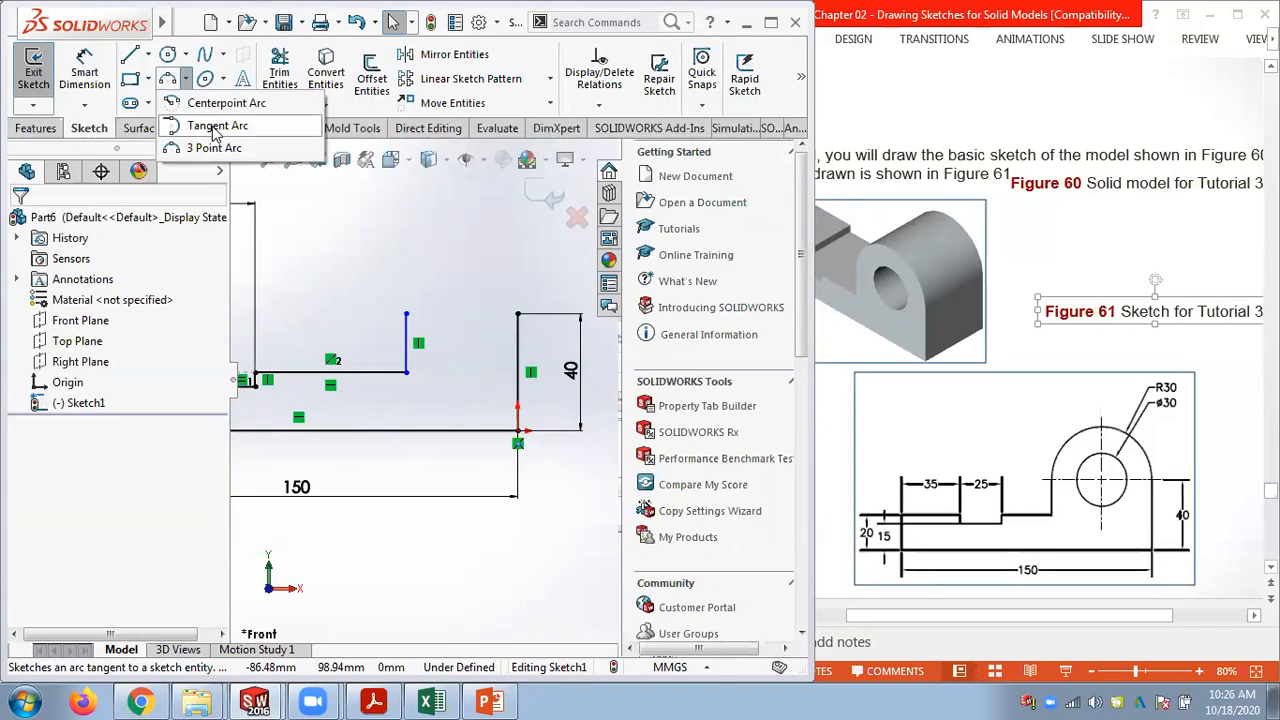
click(214, 128)
click(518, 313)
click(407, 314)
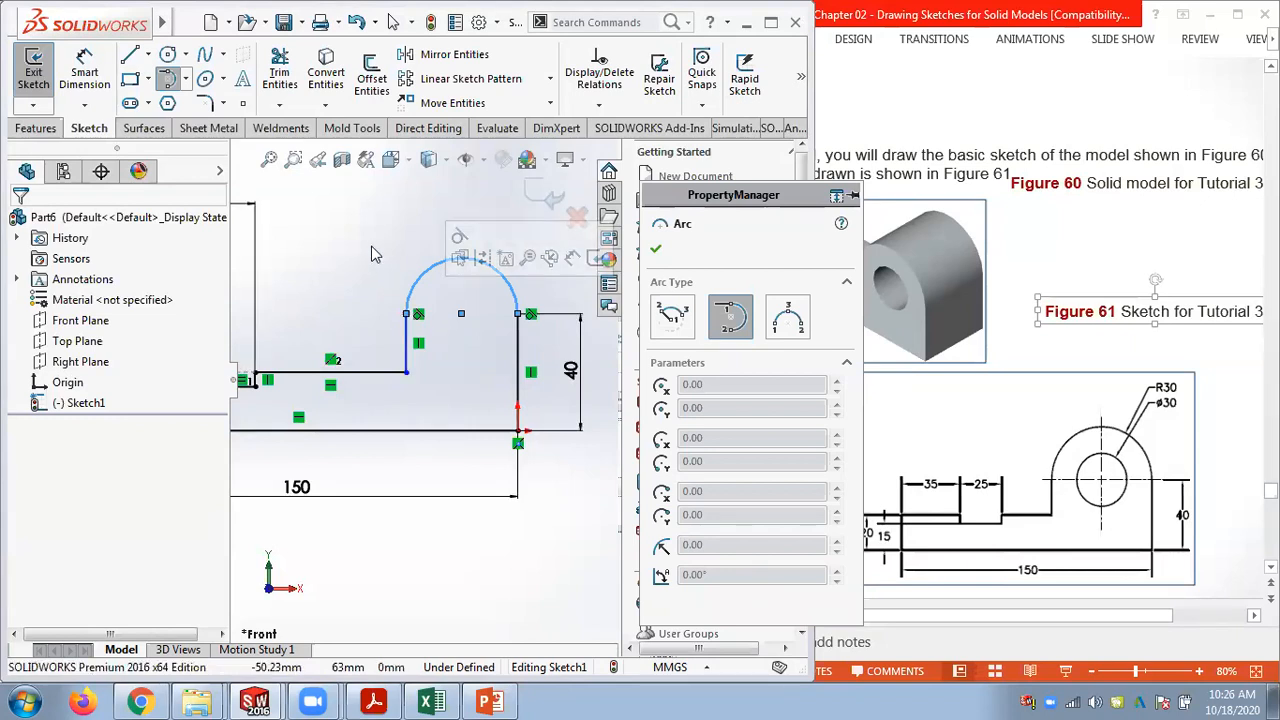
key(Escape)
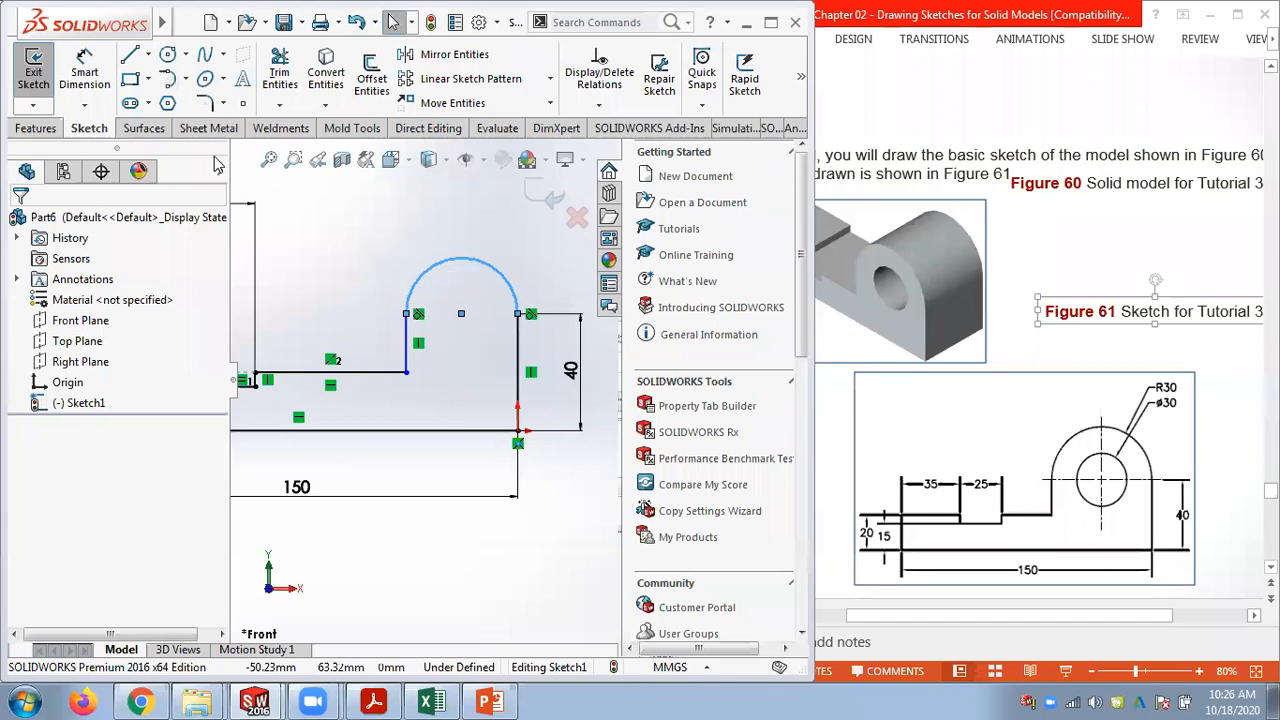
Dimension the tangent arc's radius as 30 mm and leave the dimension tool.
click(84, 75)
click(449, 261)
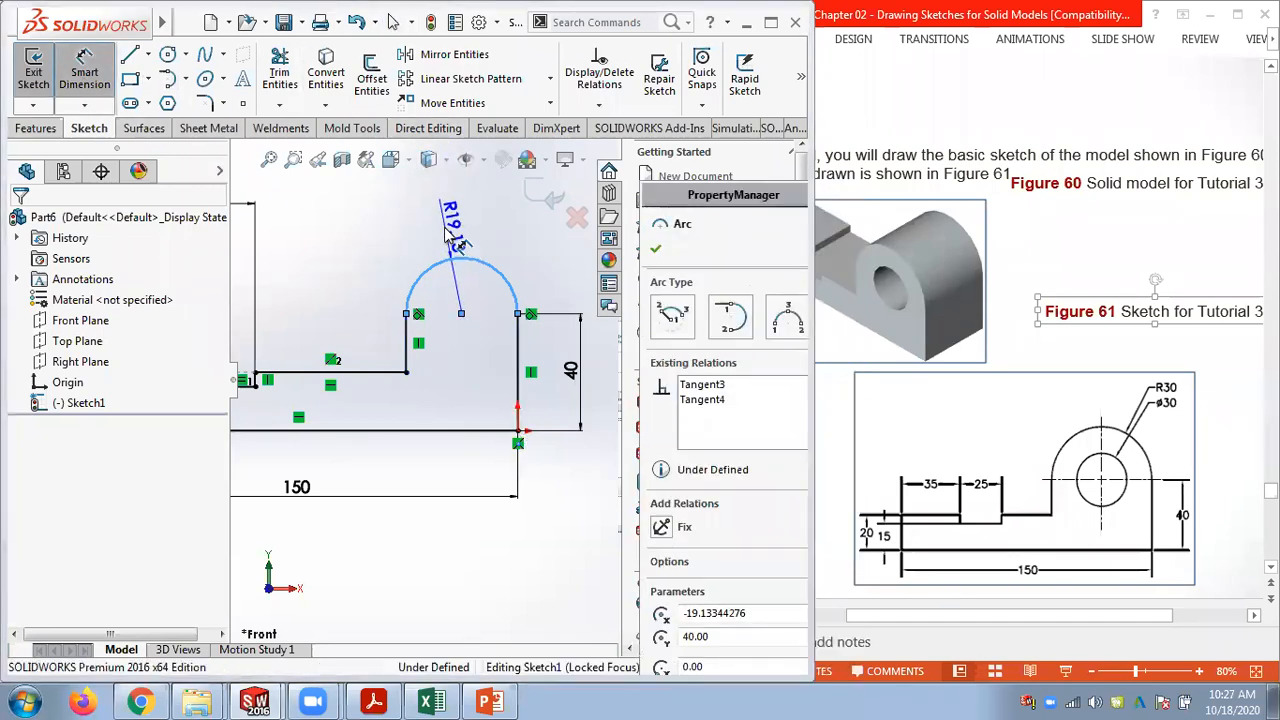
click(449, 234)
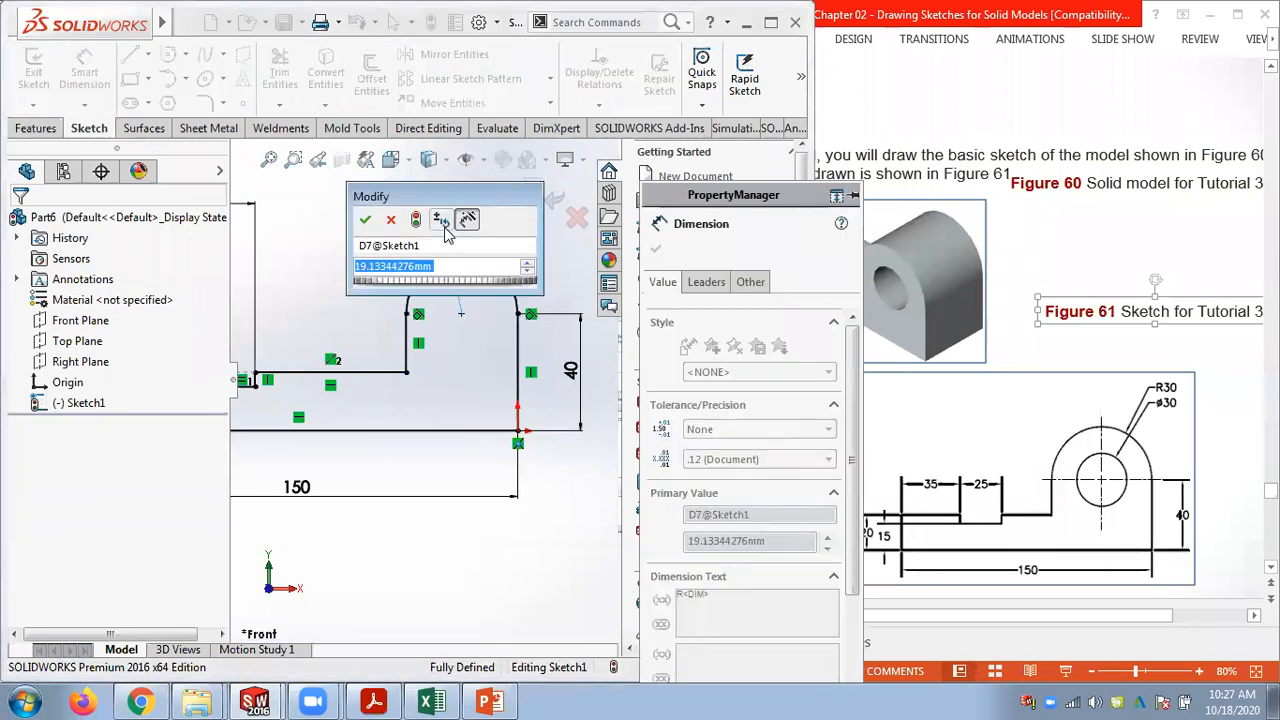
text(30)
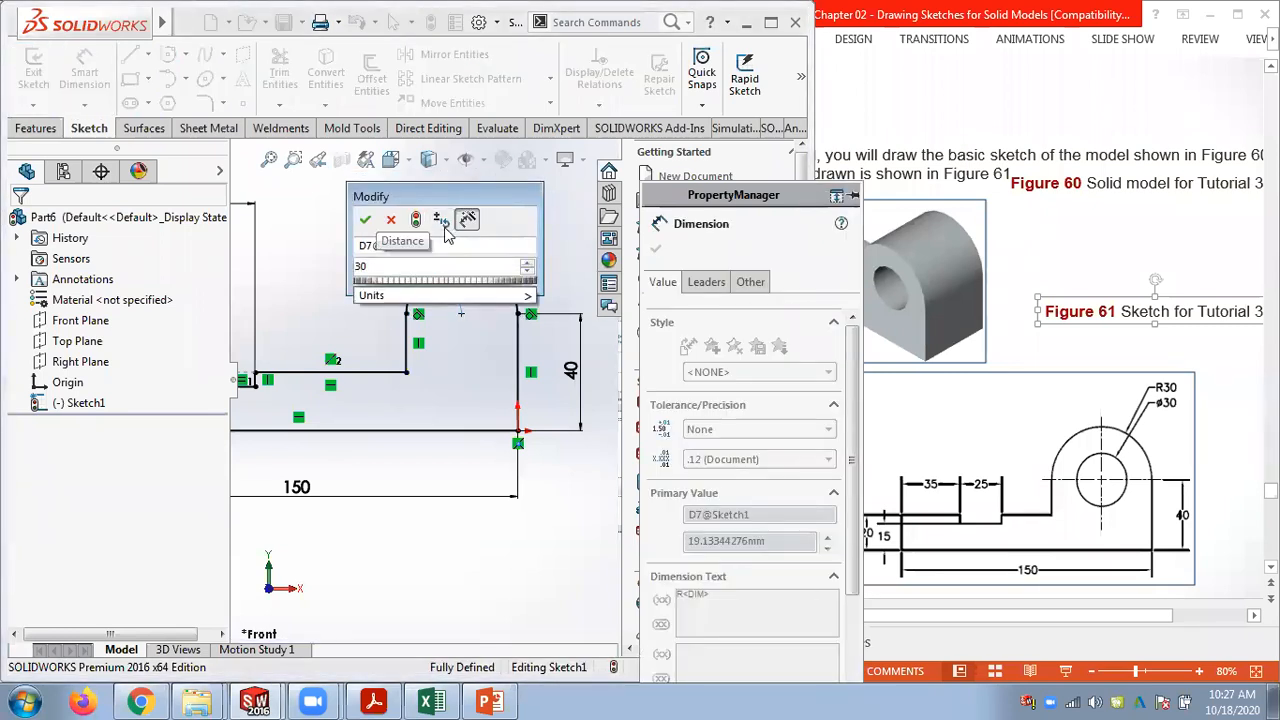
key(Return)
scroll(425, 330, up, 4)
scroll(321, 420, down, 4)
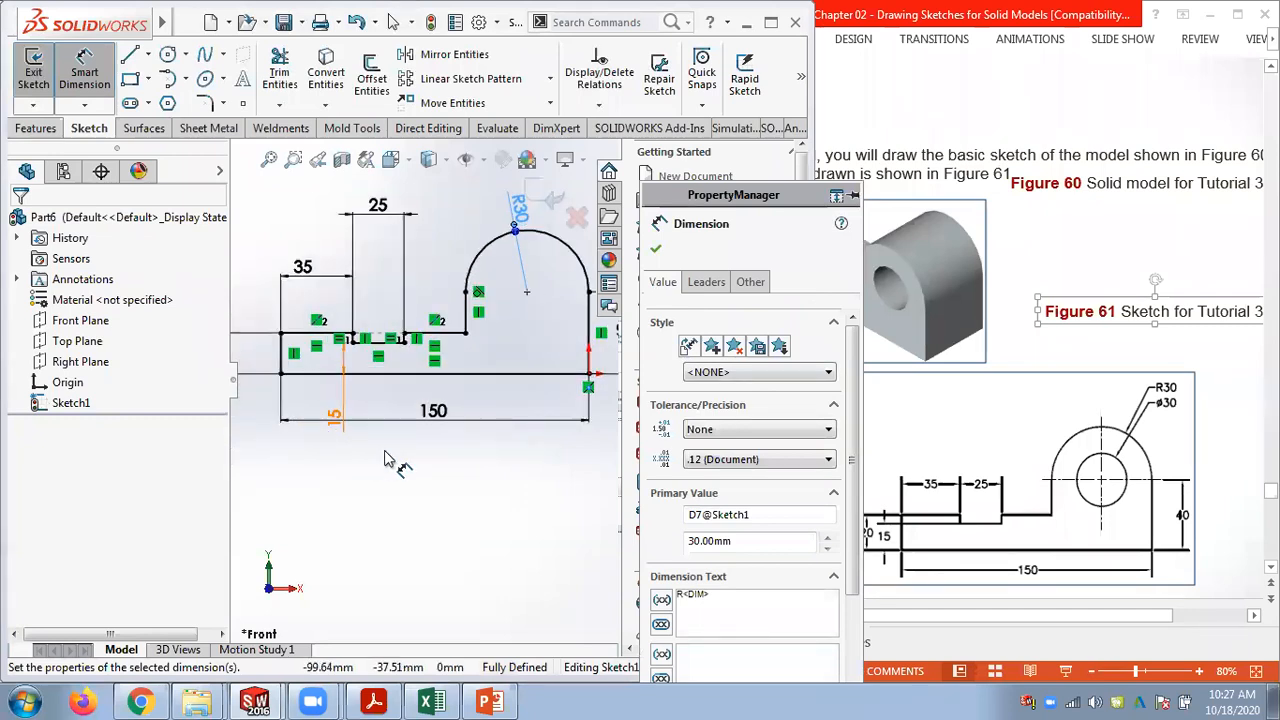
key(Escape)
scroll(366, 373, down, 4)
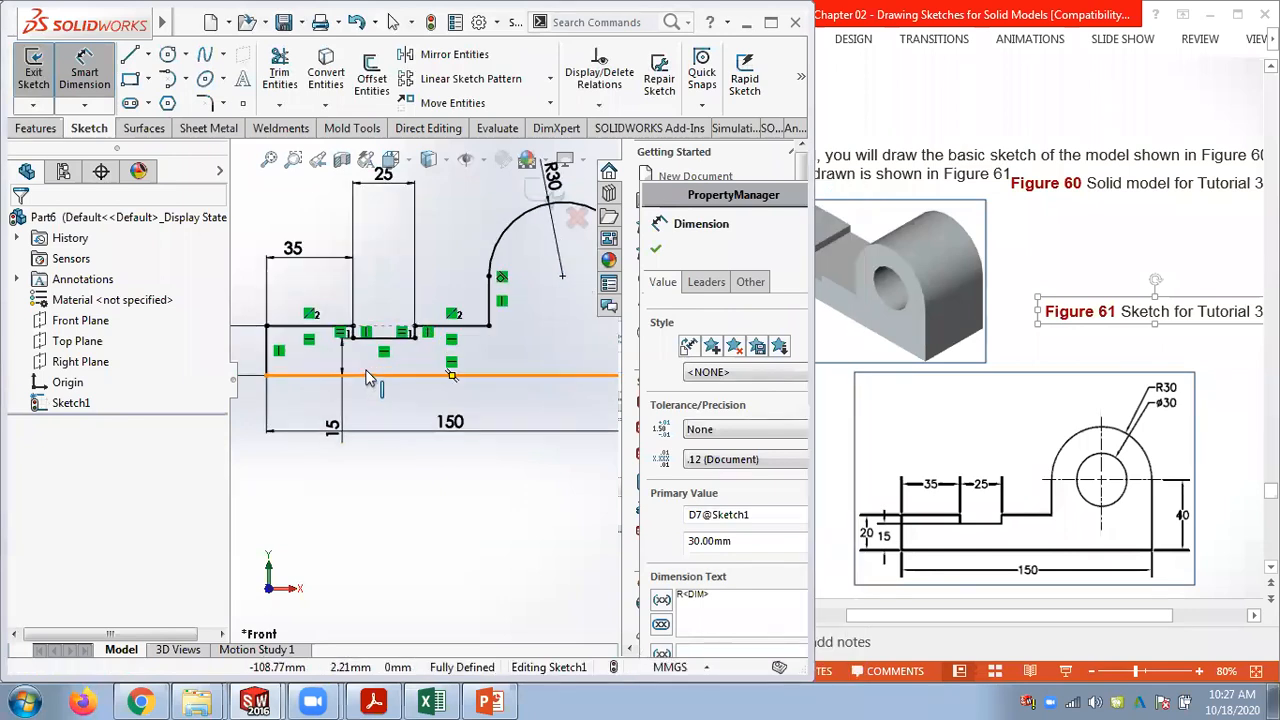
scroll(362, 352, down, 1)
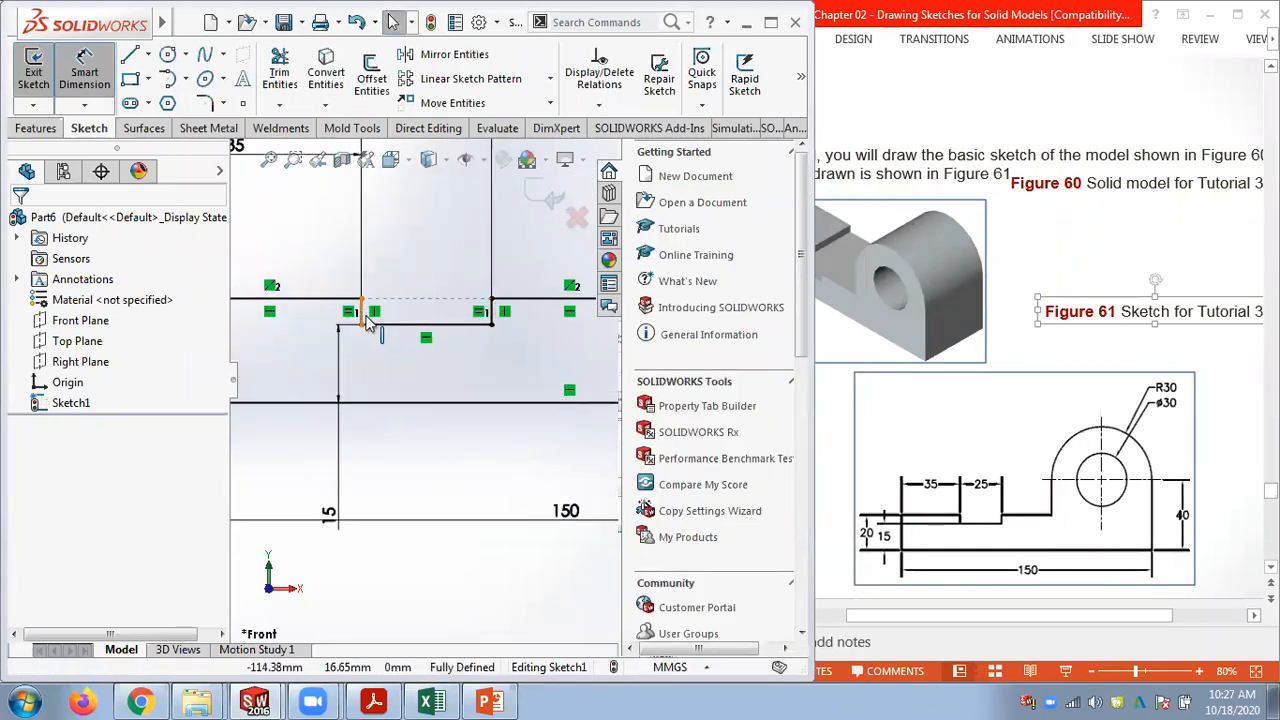
key(Escape)
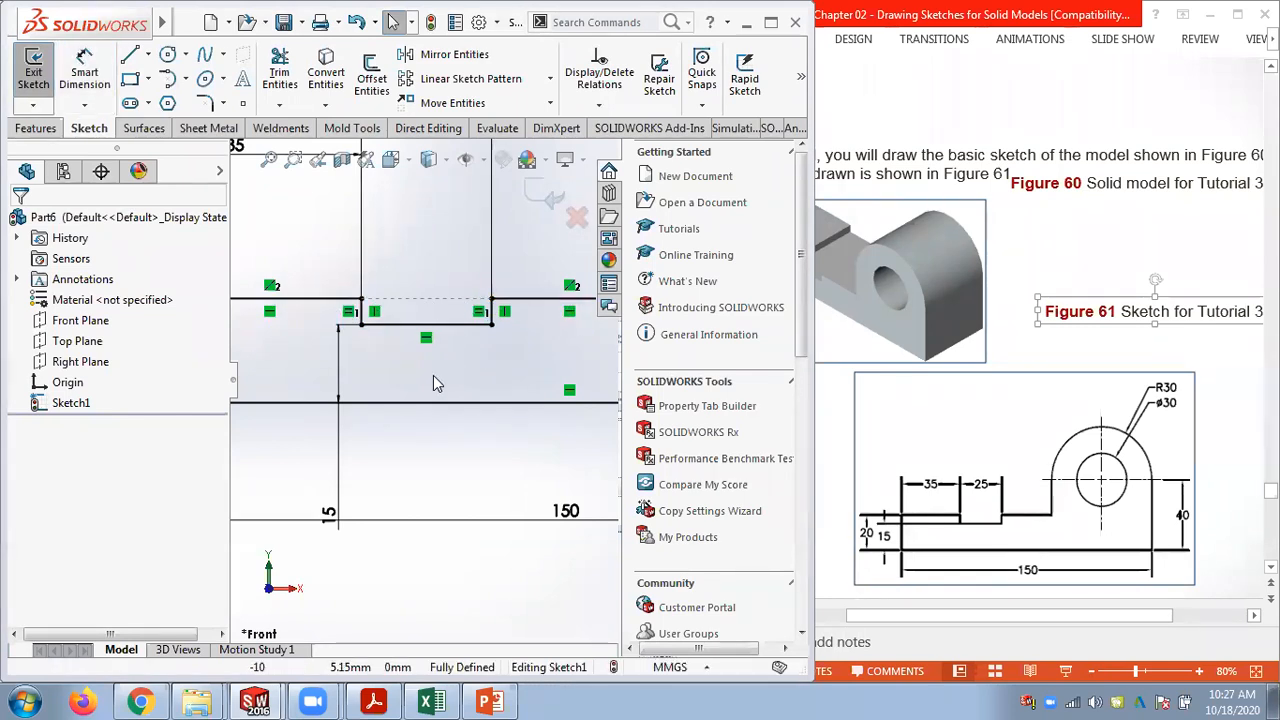
Inspect the relations shared by the two short vertical sides of the notch.
scroll(433, 375, up, 2)
scroll(433, 375, up, 1)
scroll(431, 380, down, 3)
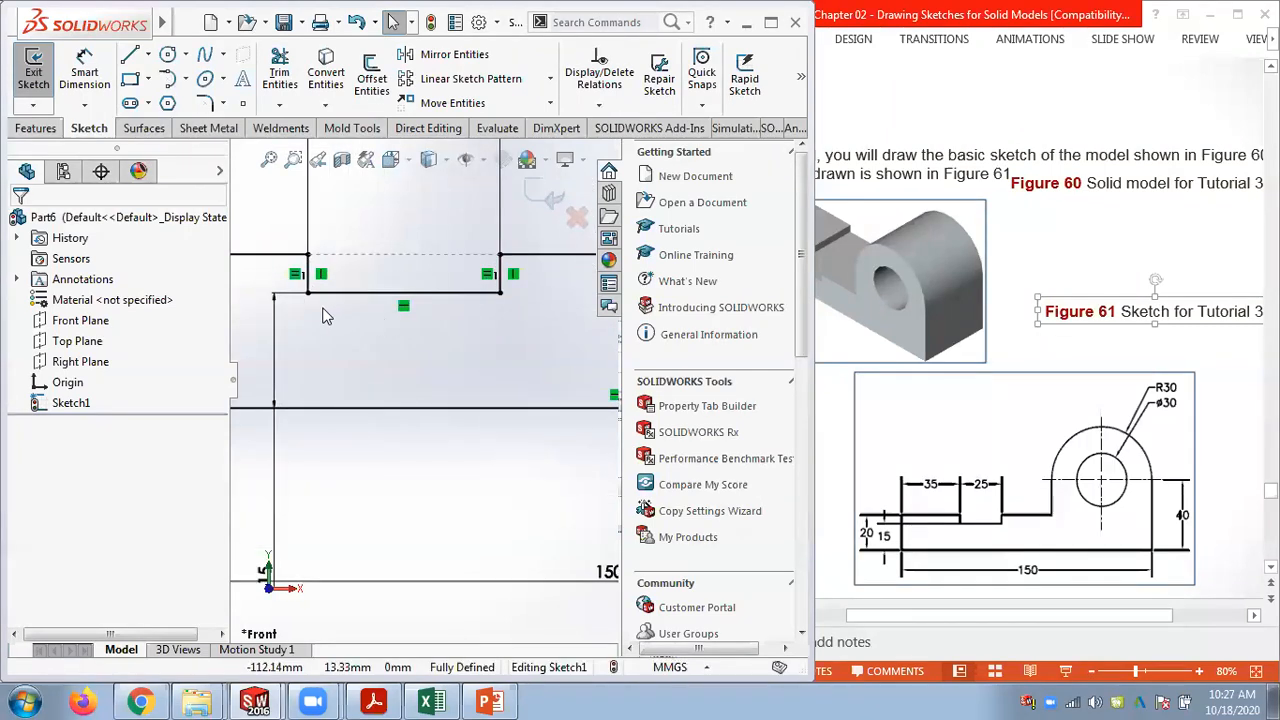
scroll(325, 318, up, 2)
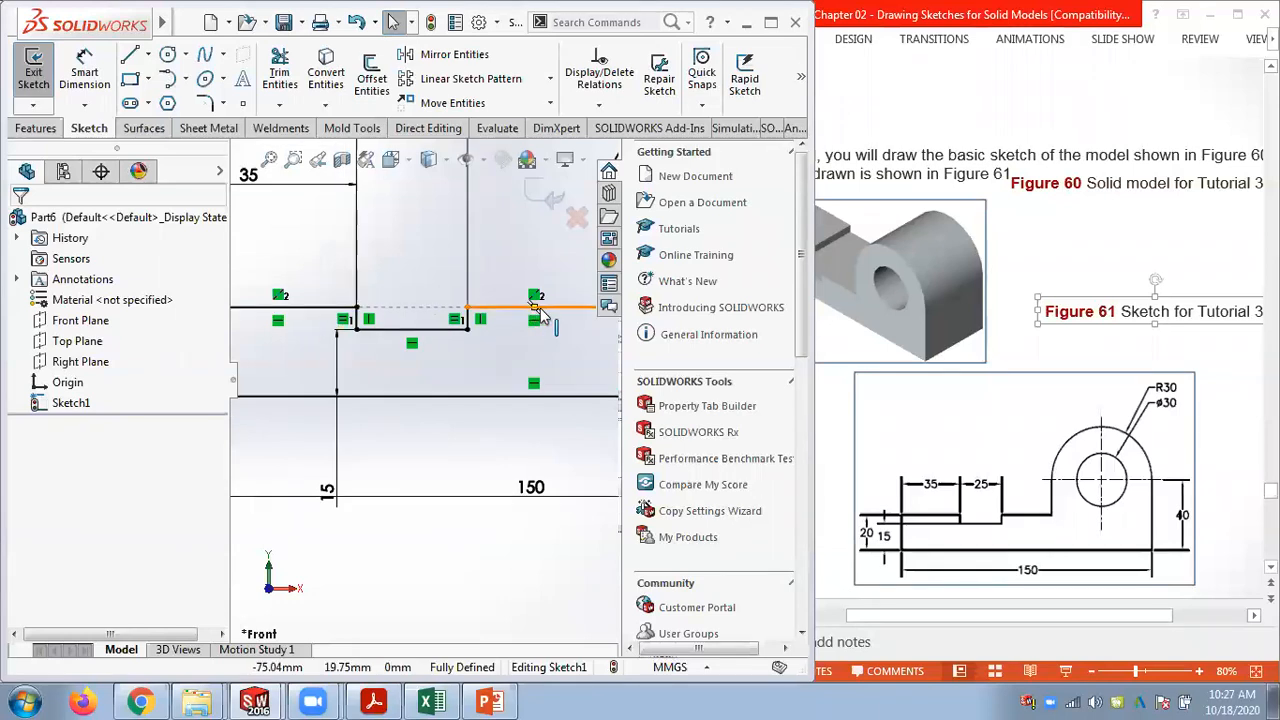
scroll(420, 372, up, 2)
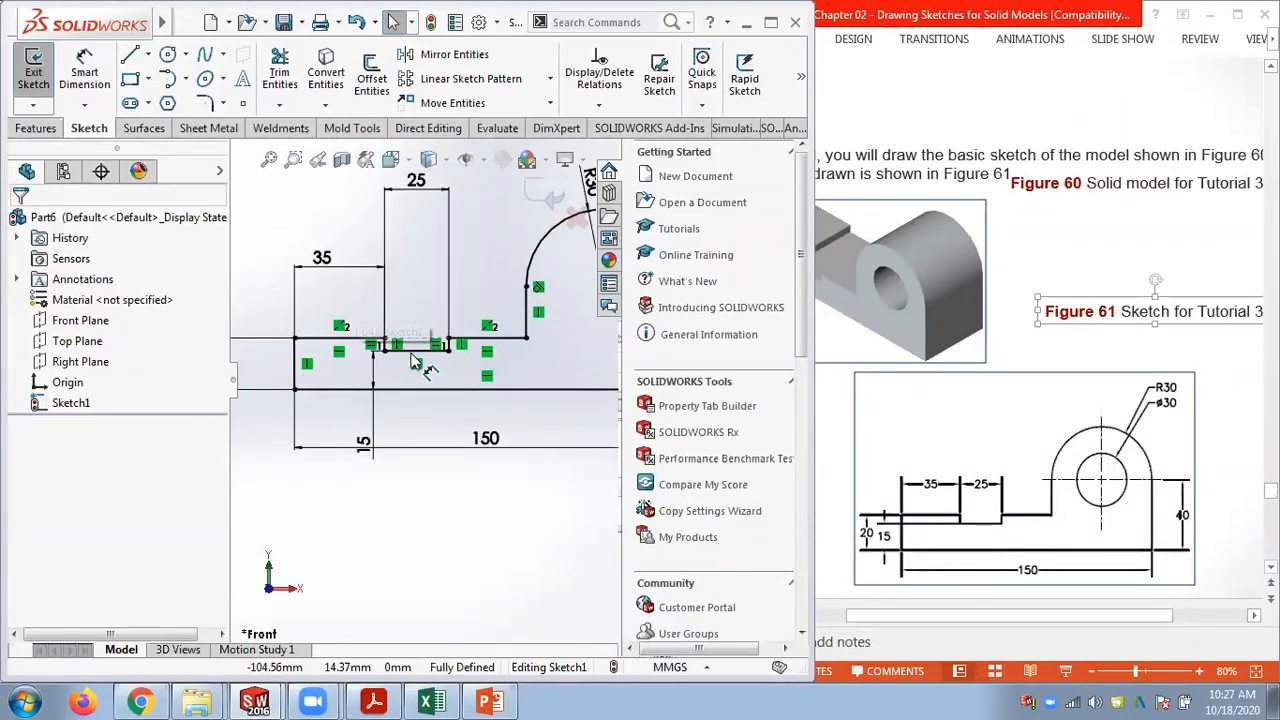
scroll(413, 368, down, 3)
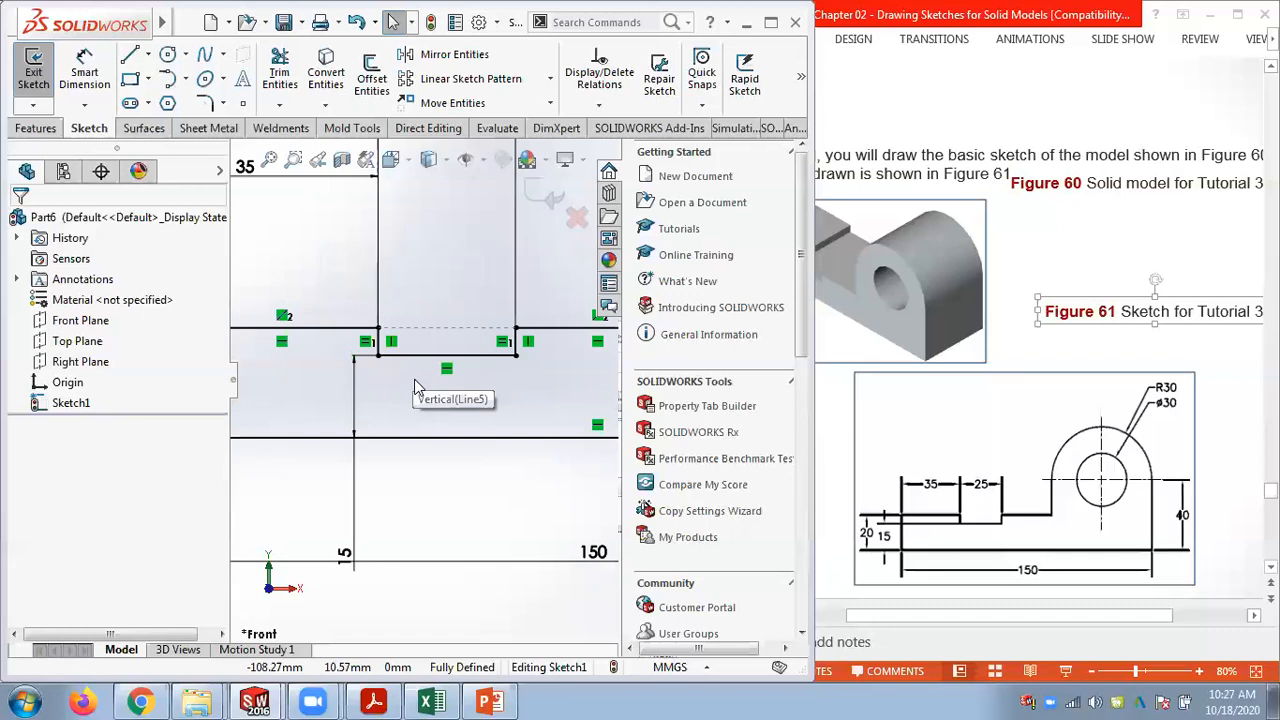
scroll(414, 379, down, 3)
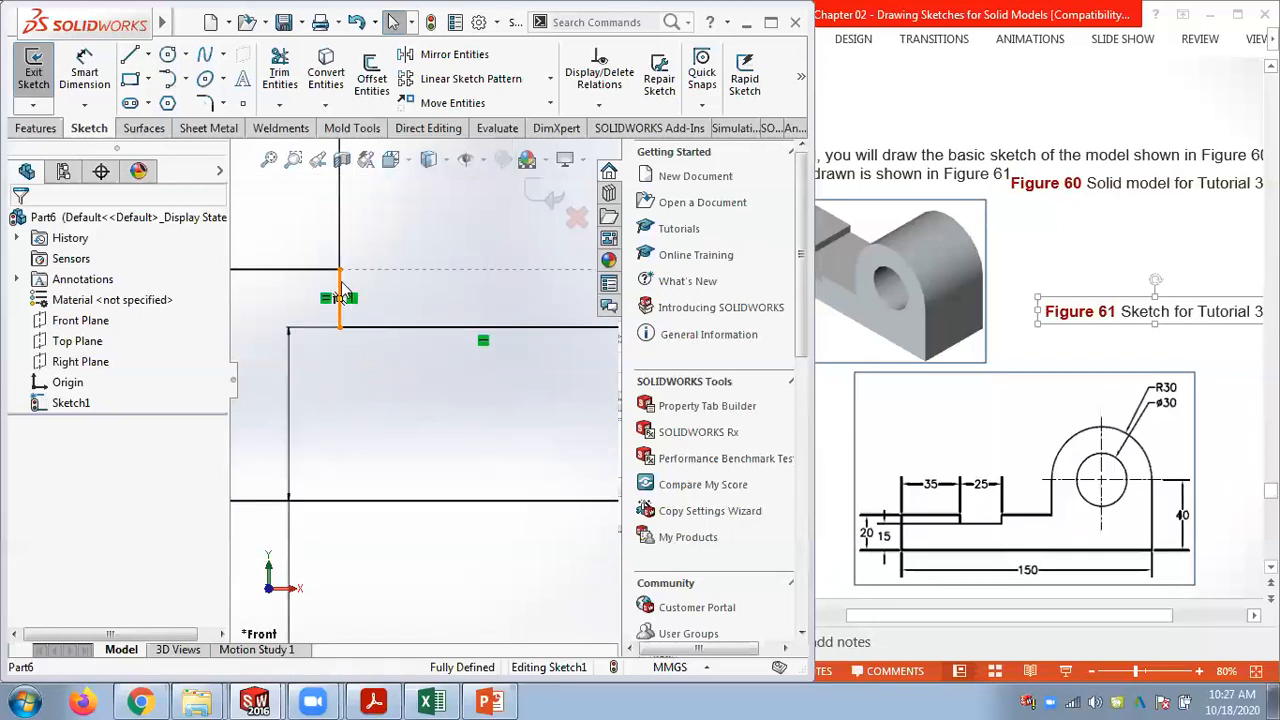
click(341, 285)
scroll(422, 371, up, 2)
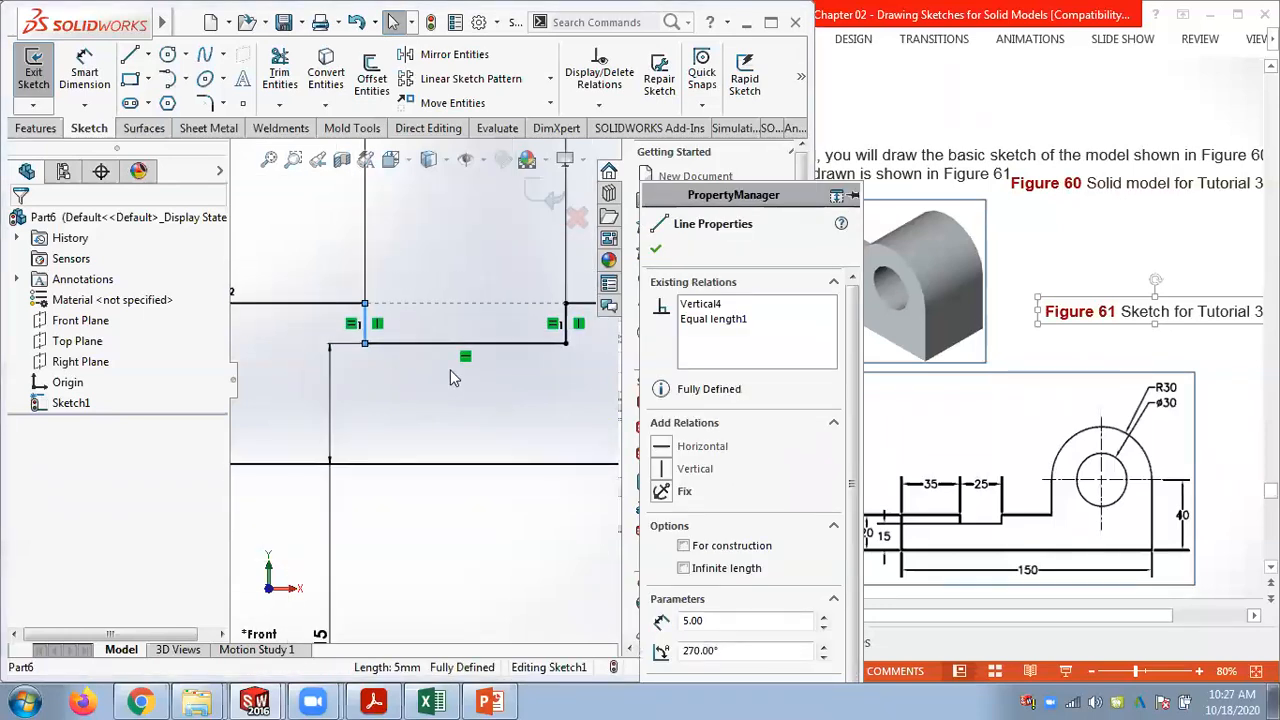
ctrl+click(566, 318)
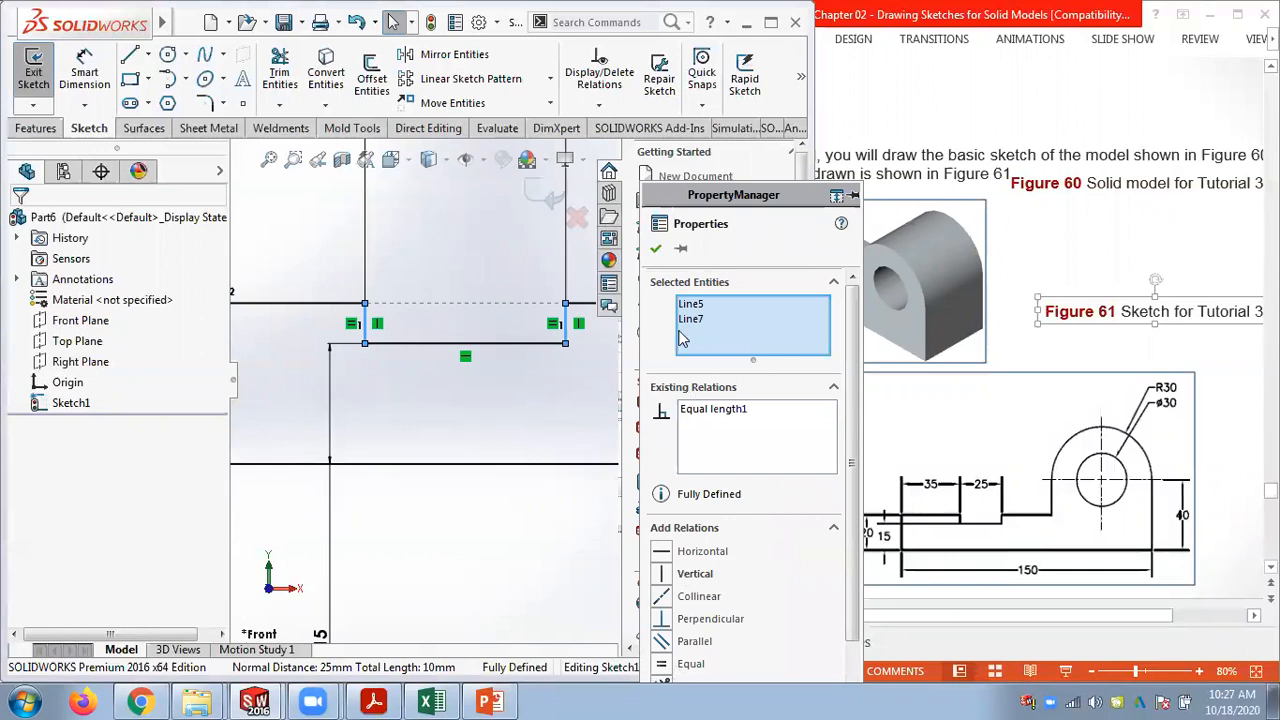
click(446, 242)
scroll(440, 250, up, 2)
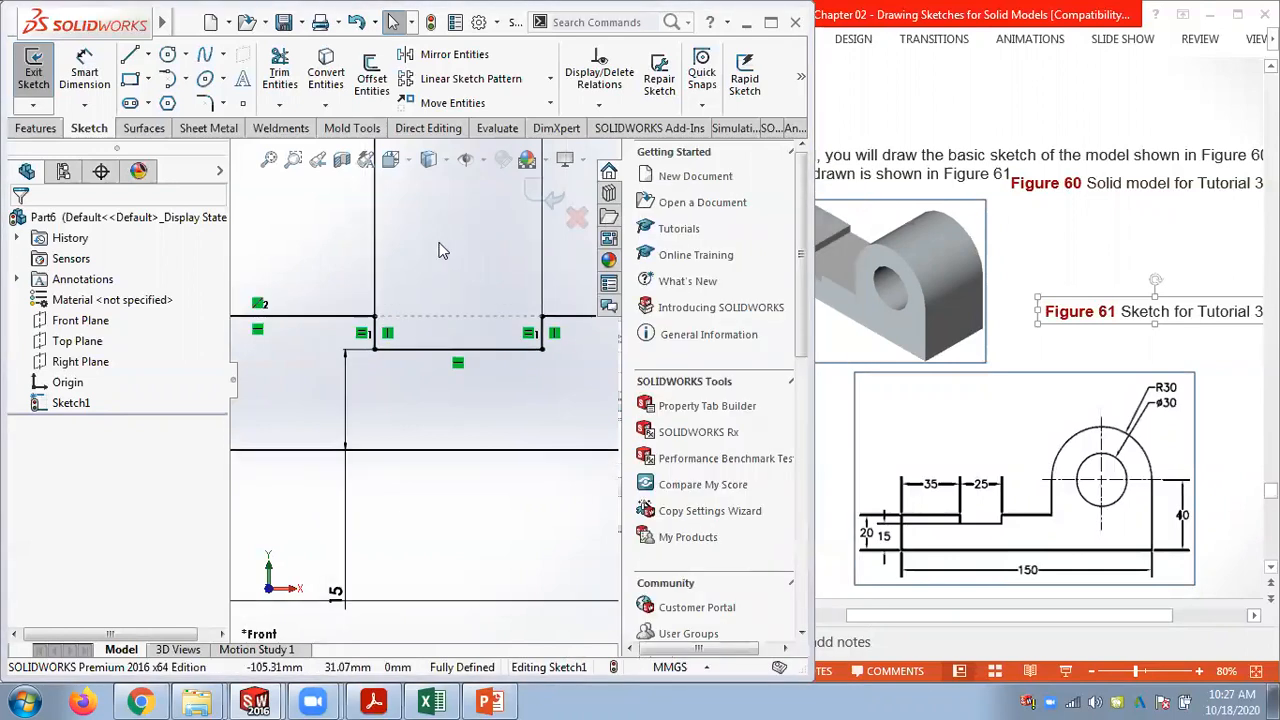
Examine the dimensions of the whole outline and its corner at the origin.
scroll(427, 273, up, 5)
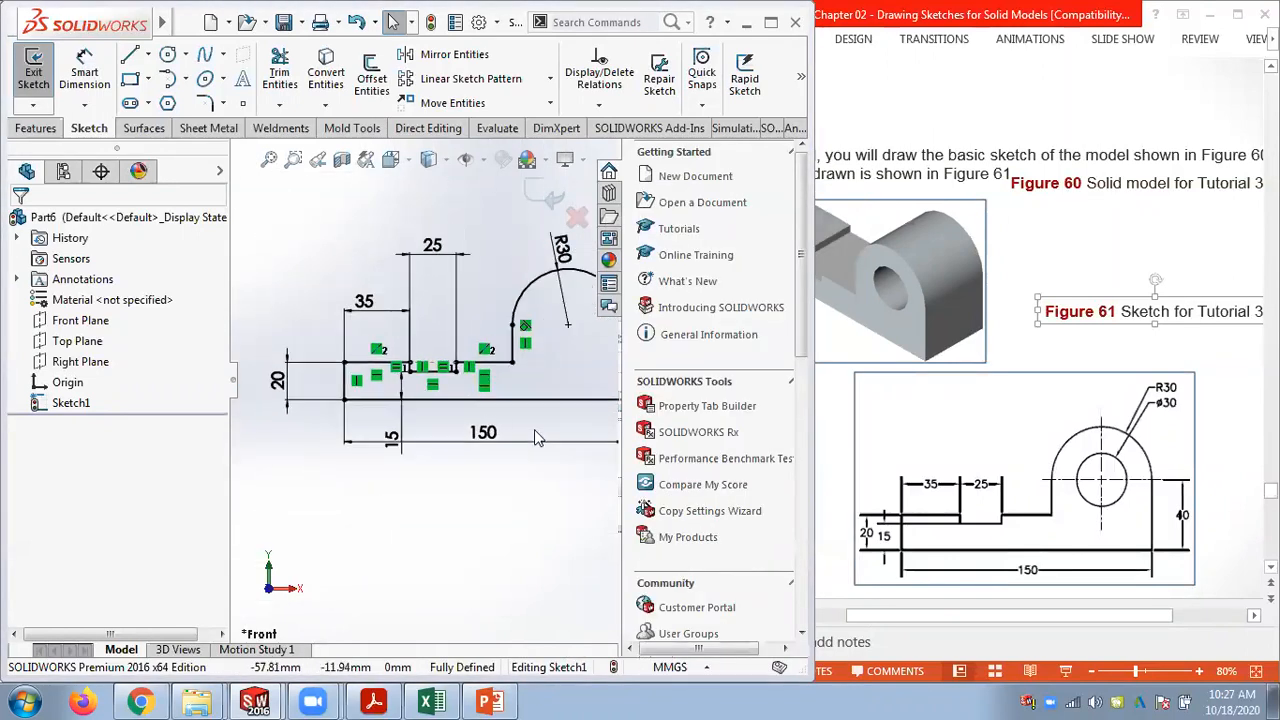
scroll(543, 427, down, 6)
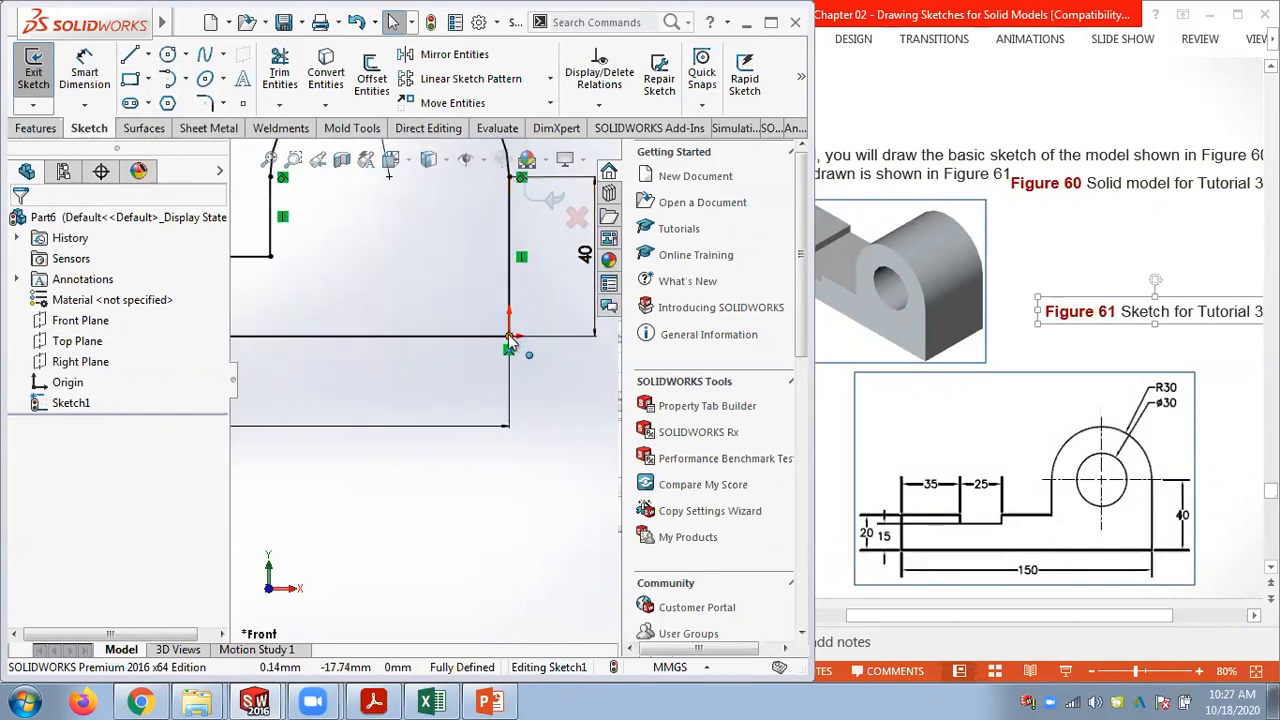
scroll(424, 366, up, 5)
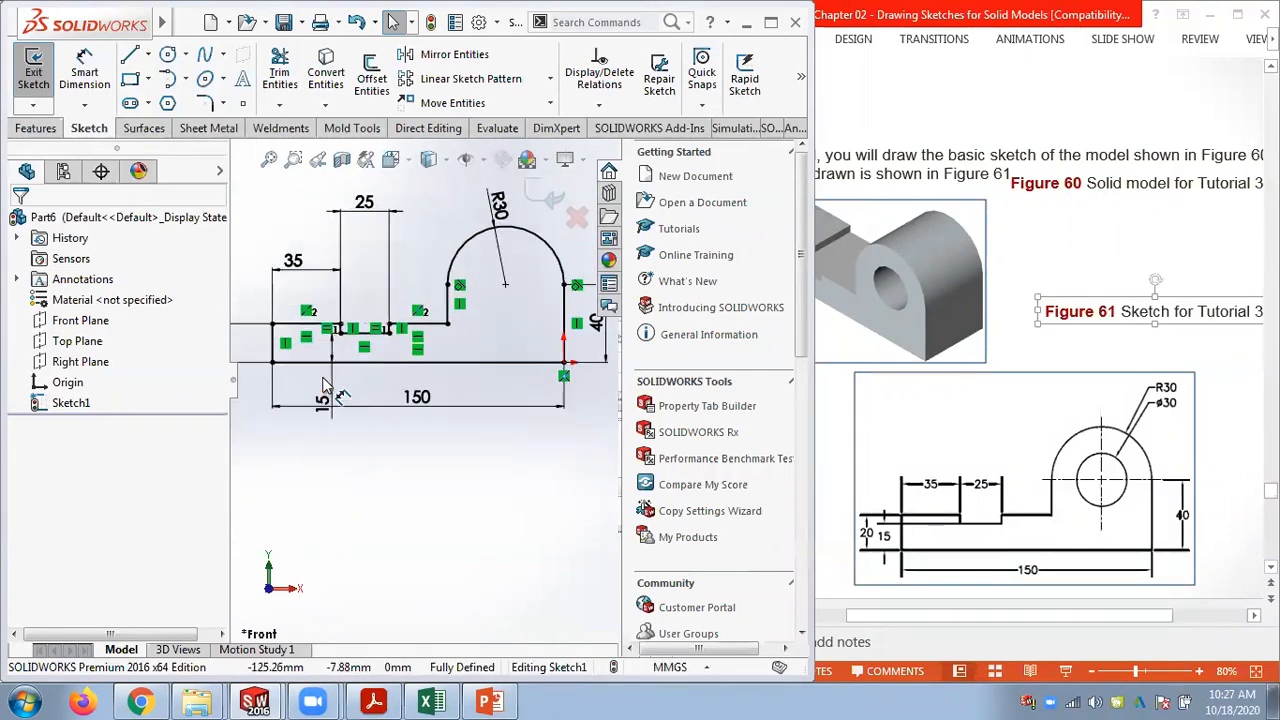
scroll(323, 378, down, 1)
scroll(456, 373, up, 1)
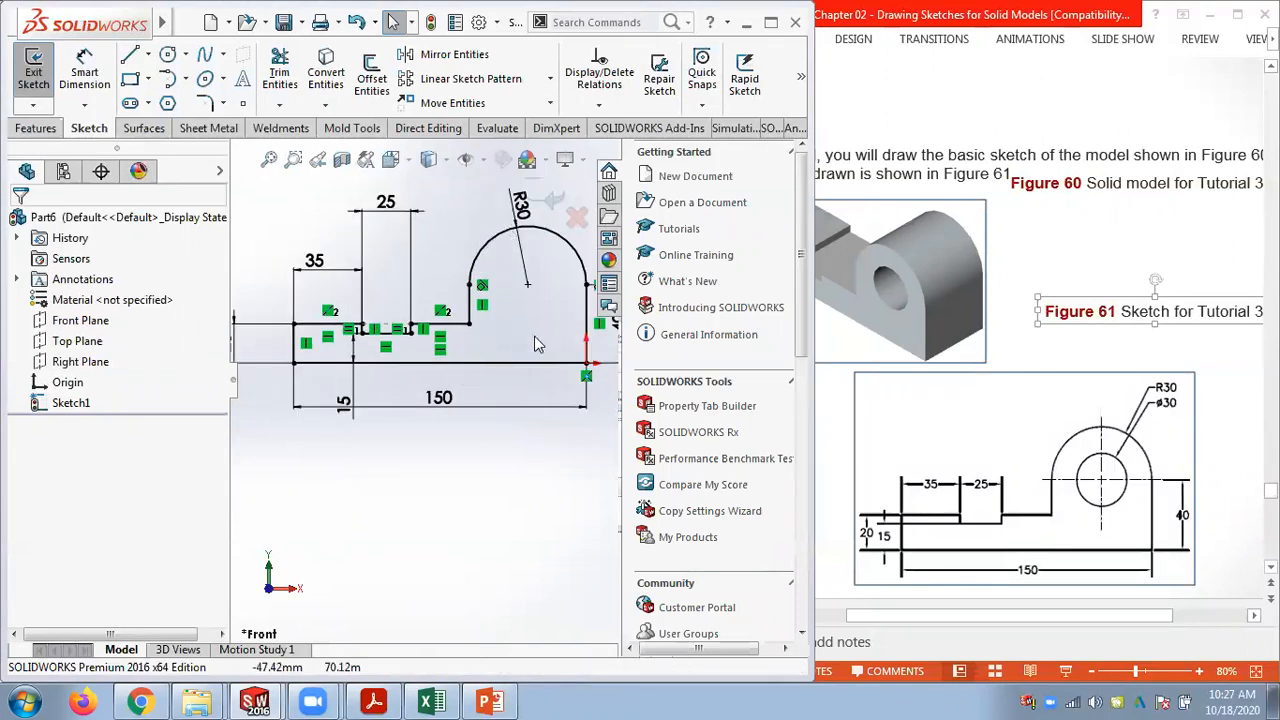
scroll(548, 327, down, 2)
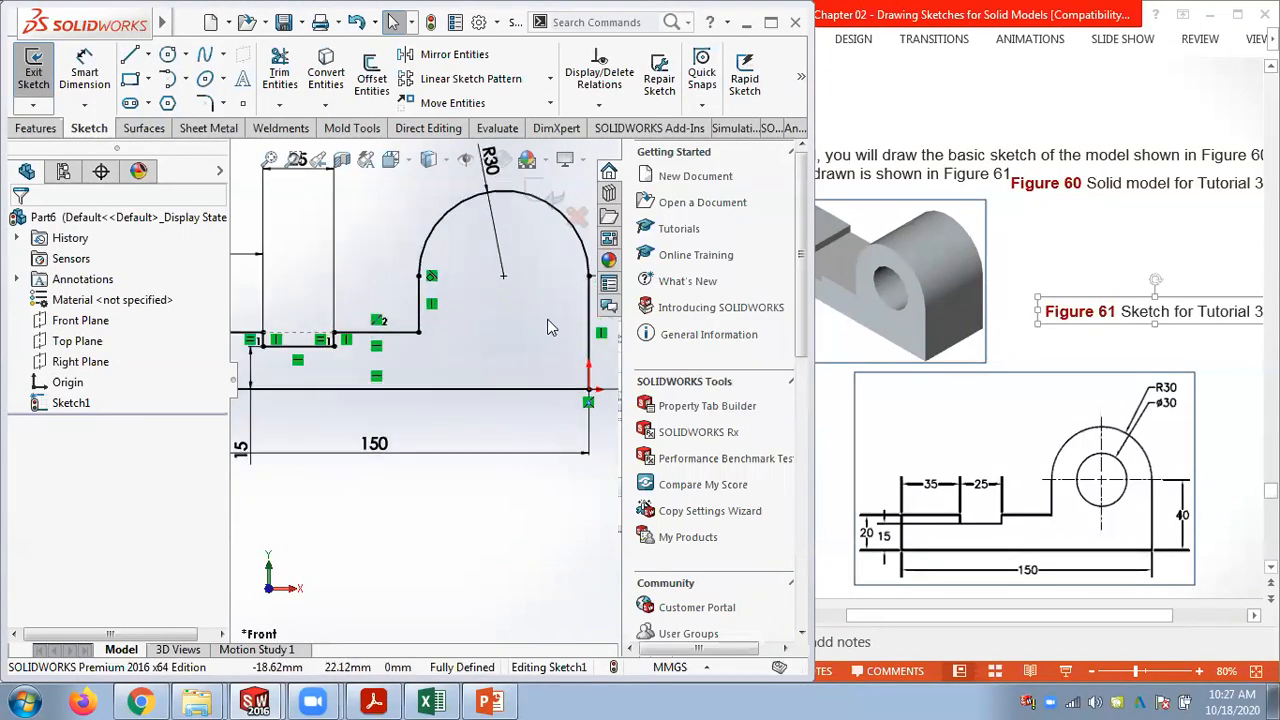
scroll(548, 327, up, 1)
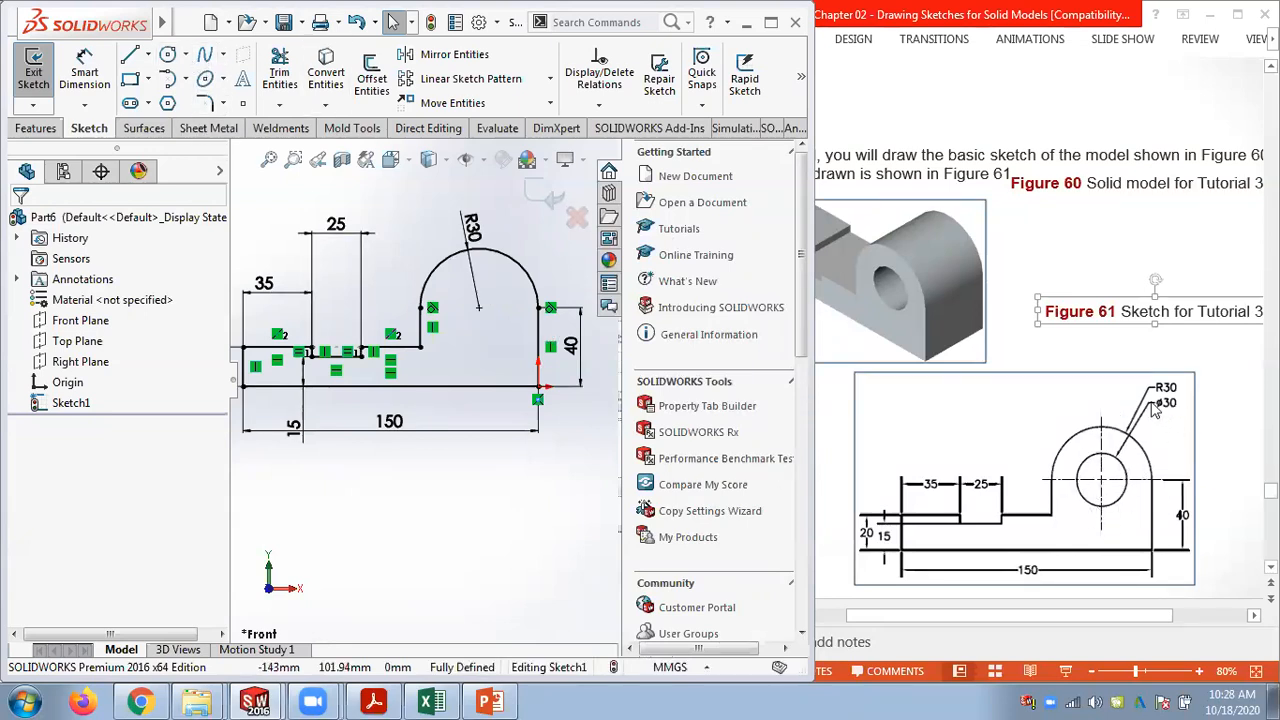
Draw a perimeter circle through three points below the profile, with a radius of about 23 mm.
click(187, 56)
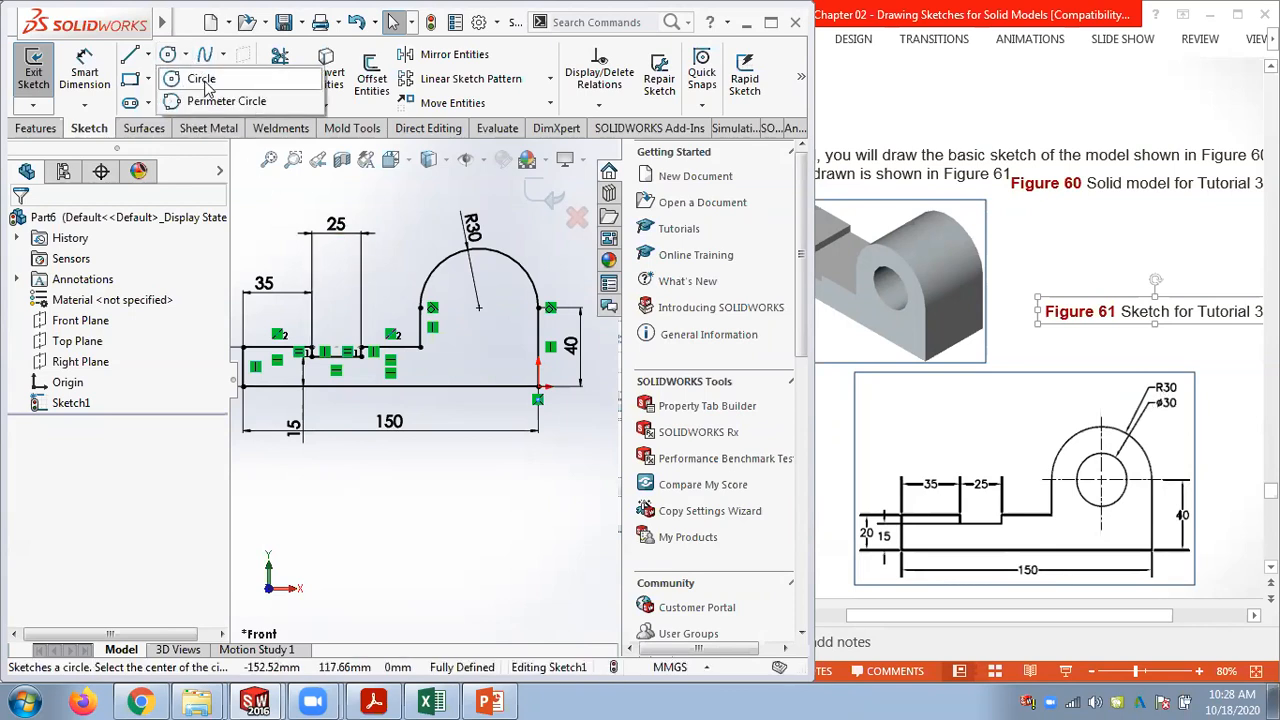
click(190, 108)
click(432, 513)
click(428, 590)
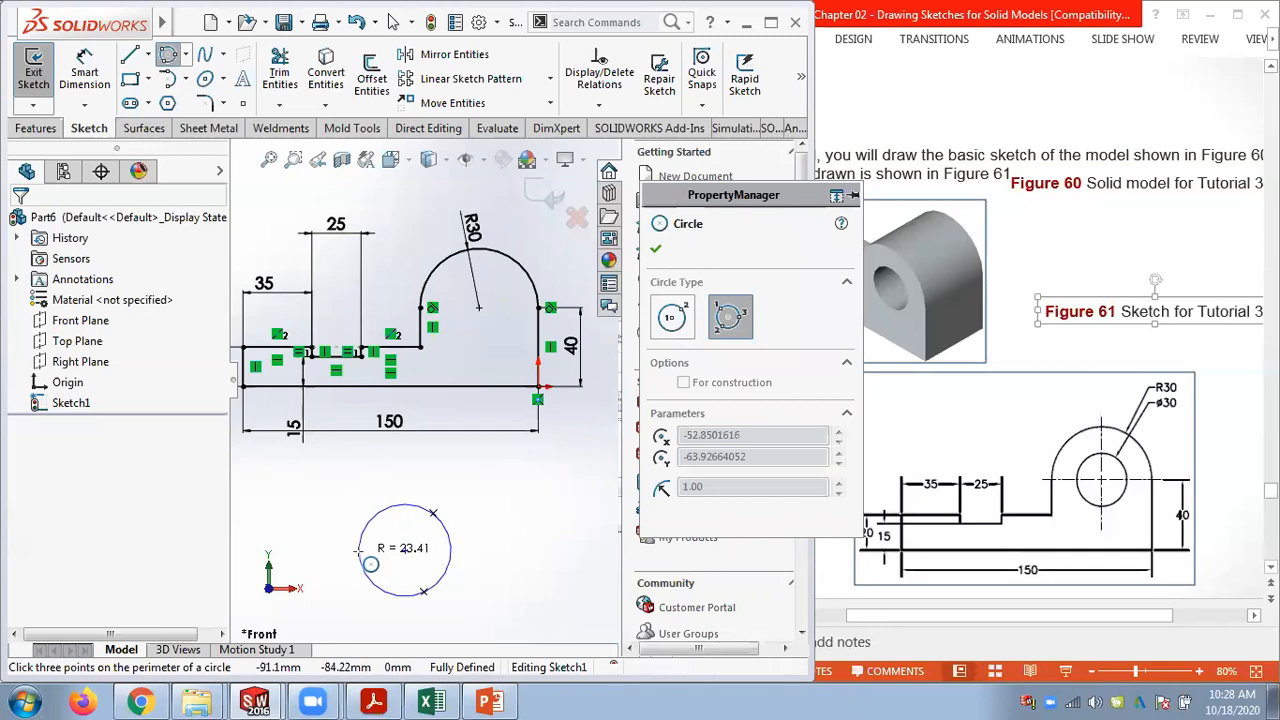
click(359, 553)
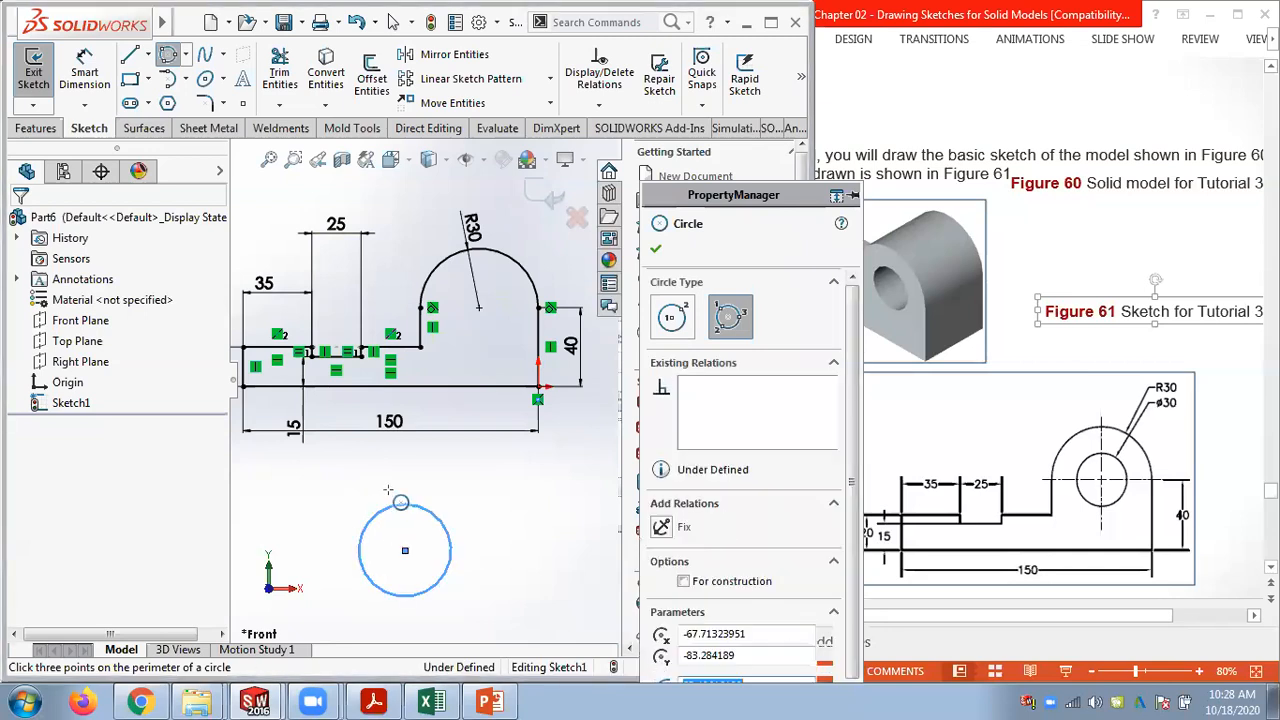
Draw a centre-point circle directly below the origin with a radius of about 21 mm.
click(187, 57)
click(200, 78)
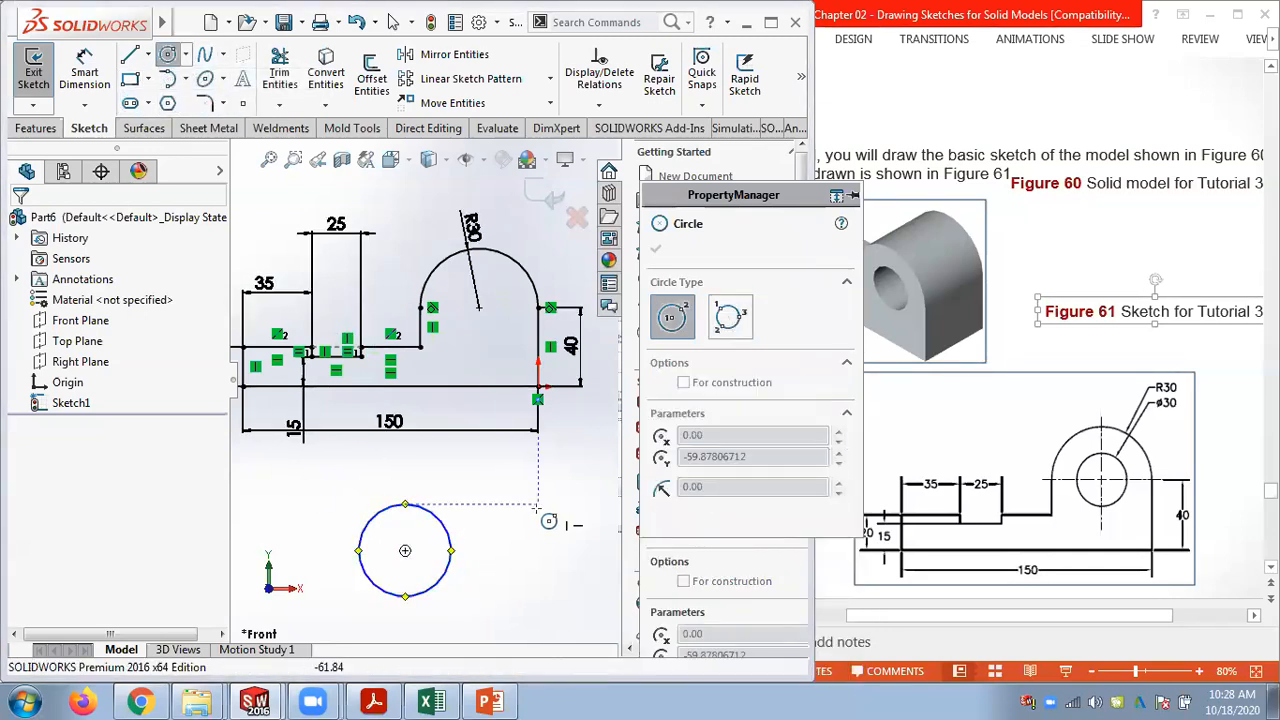
click(538, 505)
click(575, 525)
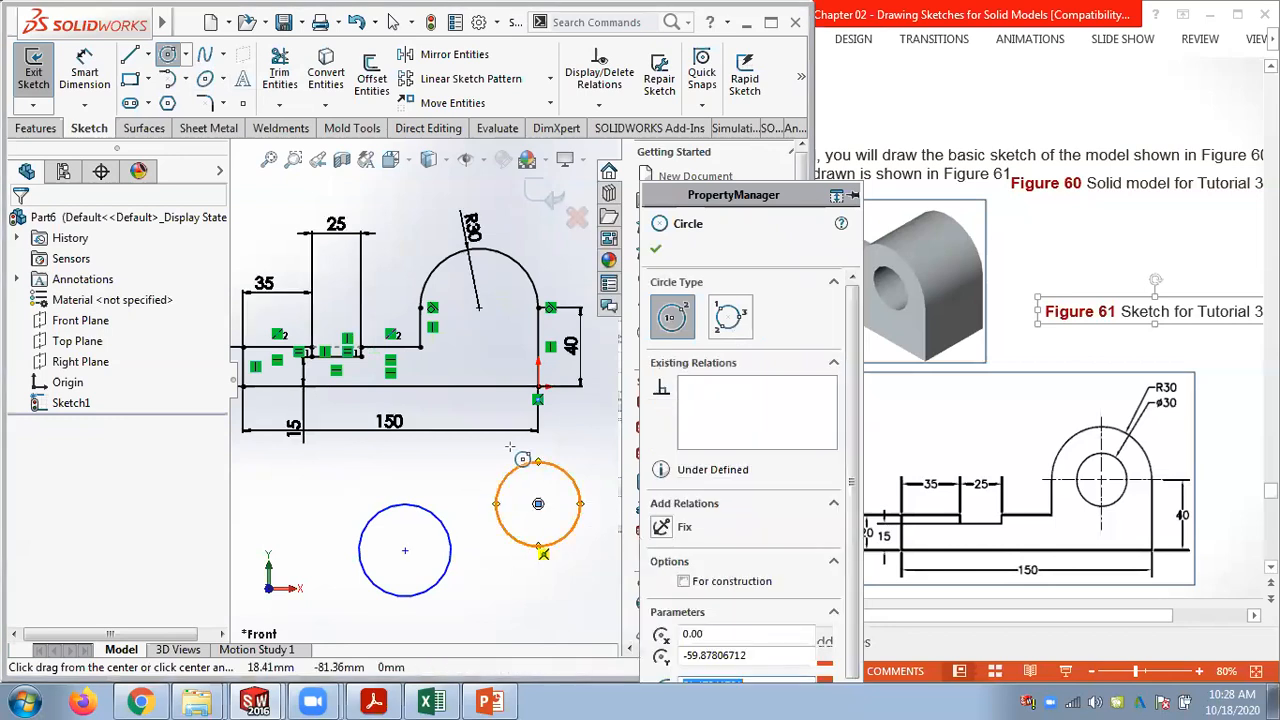
key(Escape)
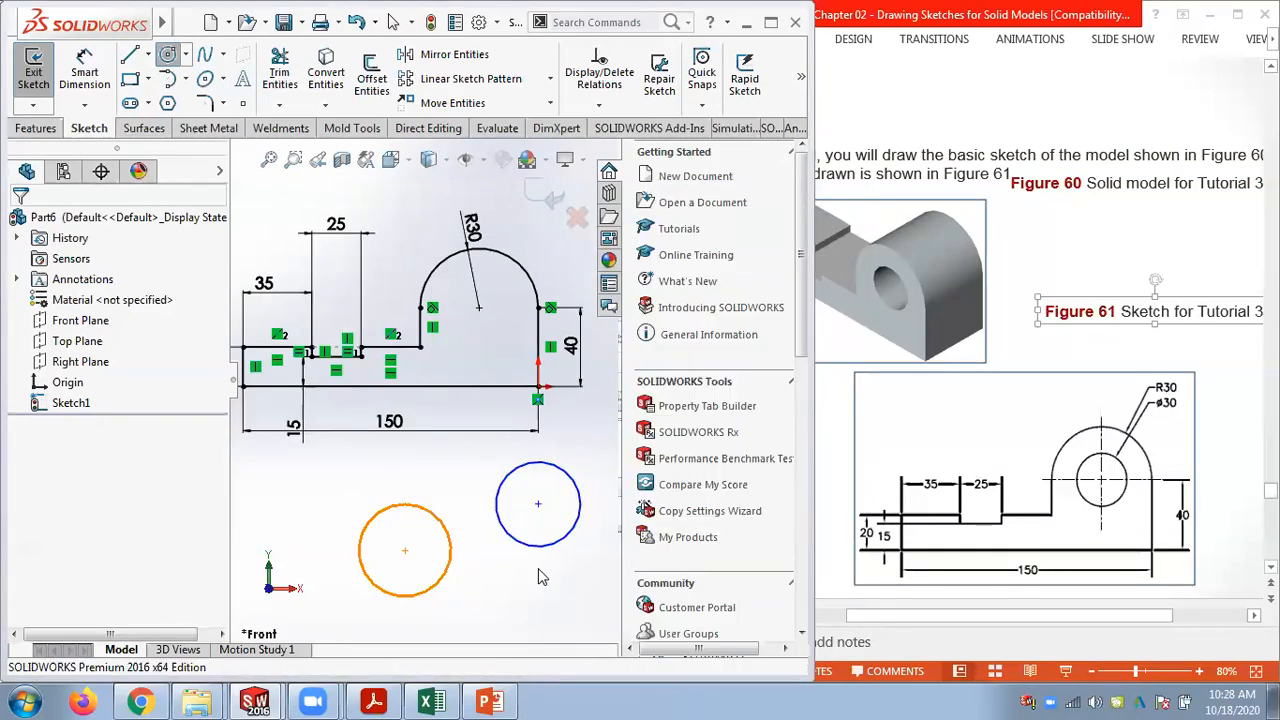
Delete both trial circles below the profile.
click(540, 549)
key(Delete)
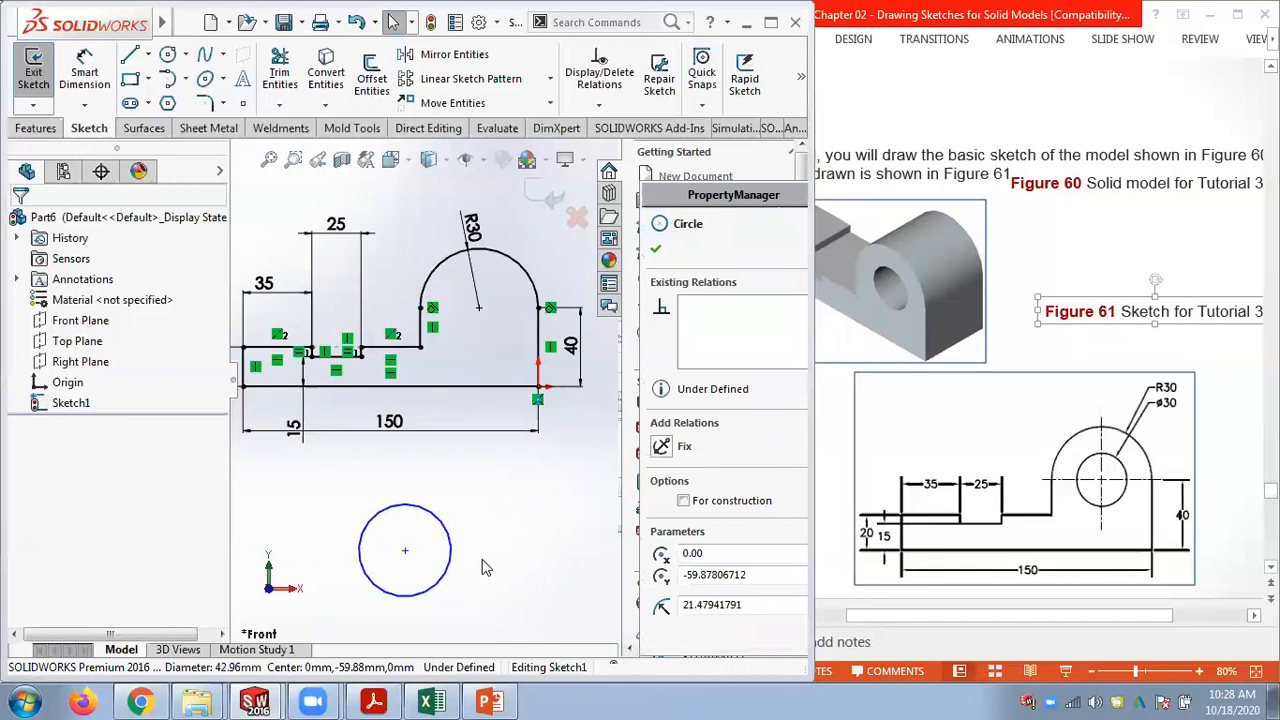
key(Escape)
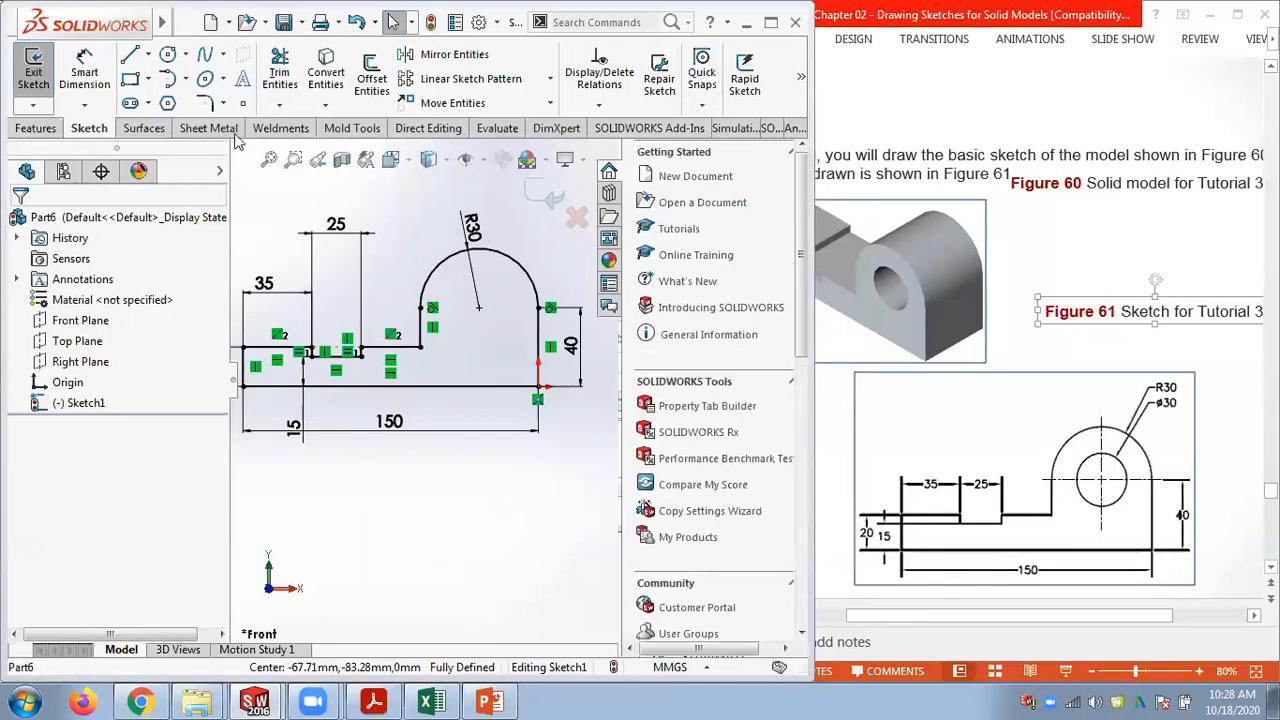
Draw a centre-point circle at the centre of the R30 arc with a radius of about 18.4 mm.
click(184, 55)
click(193, 78)
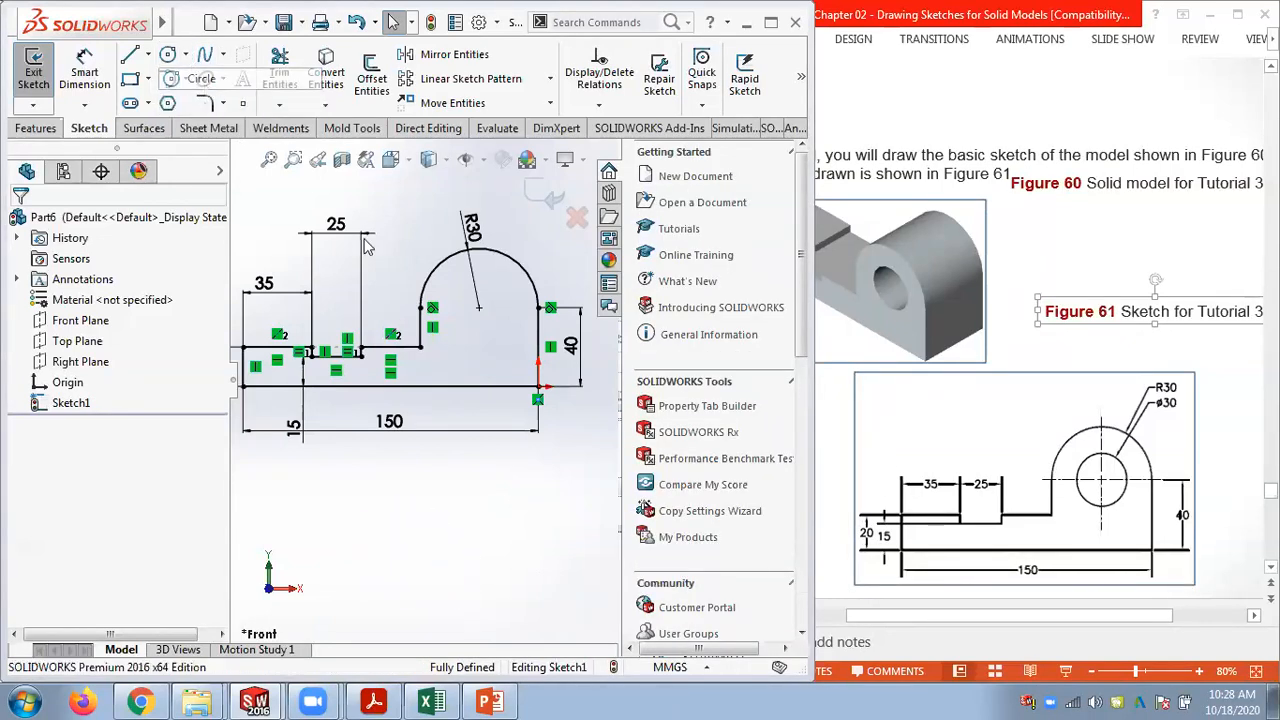
click(479, 308)
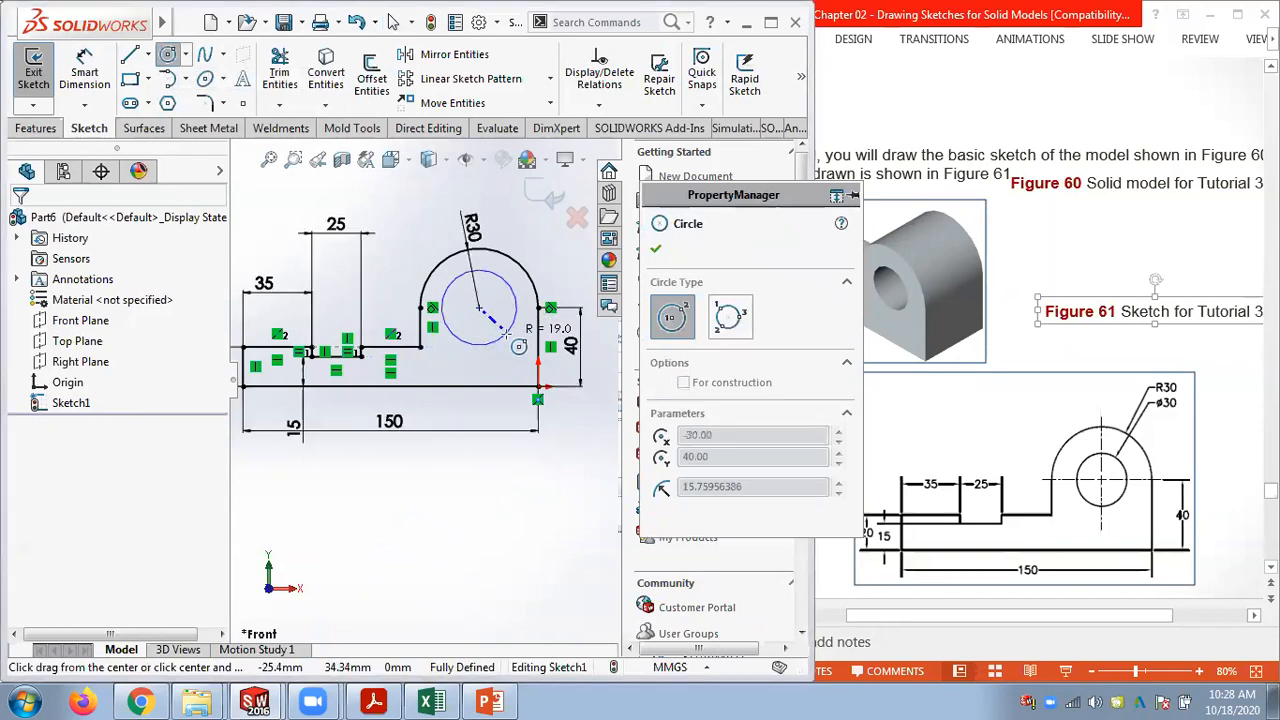
click(505, 332)
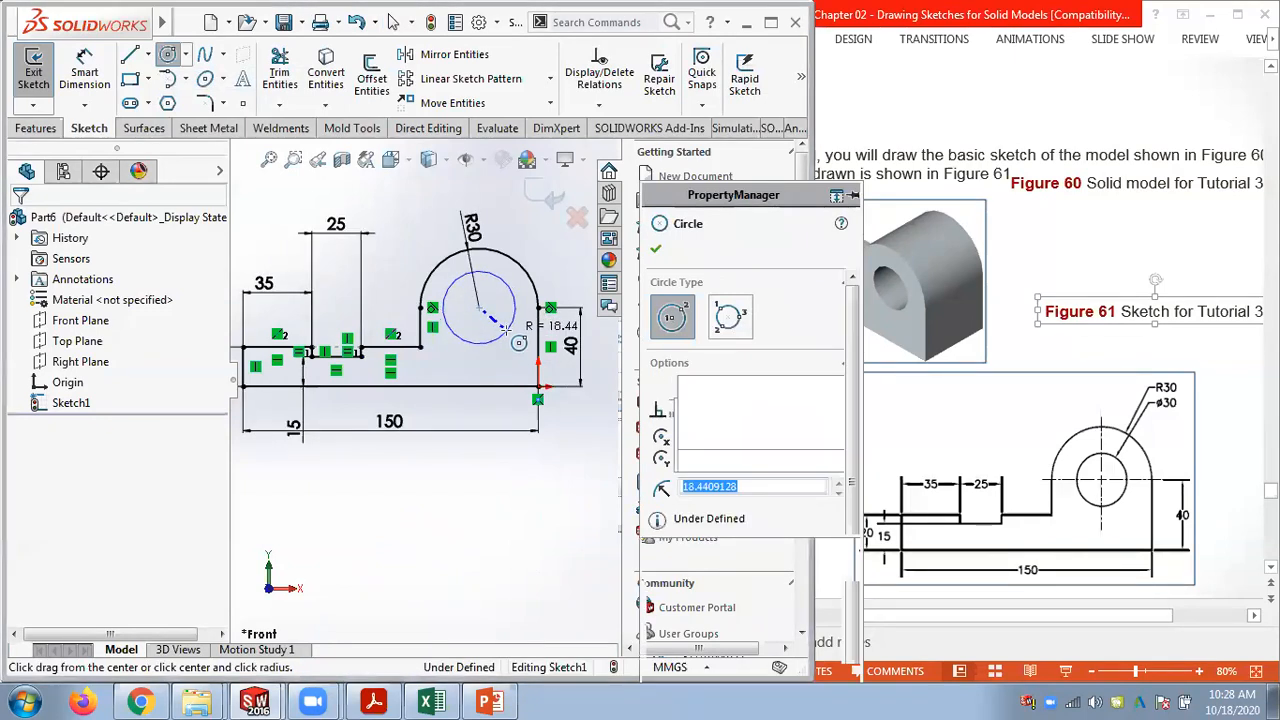
Dimension the diameter of the circle inside the R30 arc and set it to 30 mm.
click(91, 72)
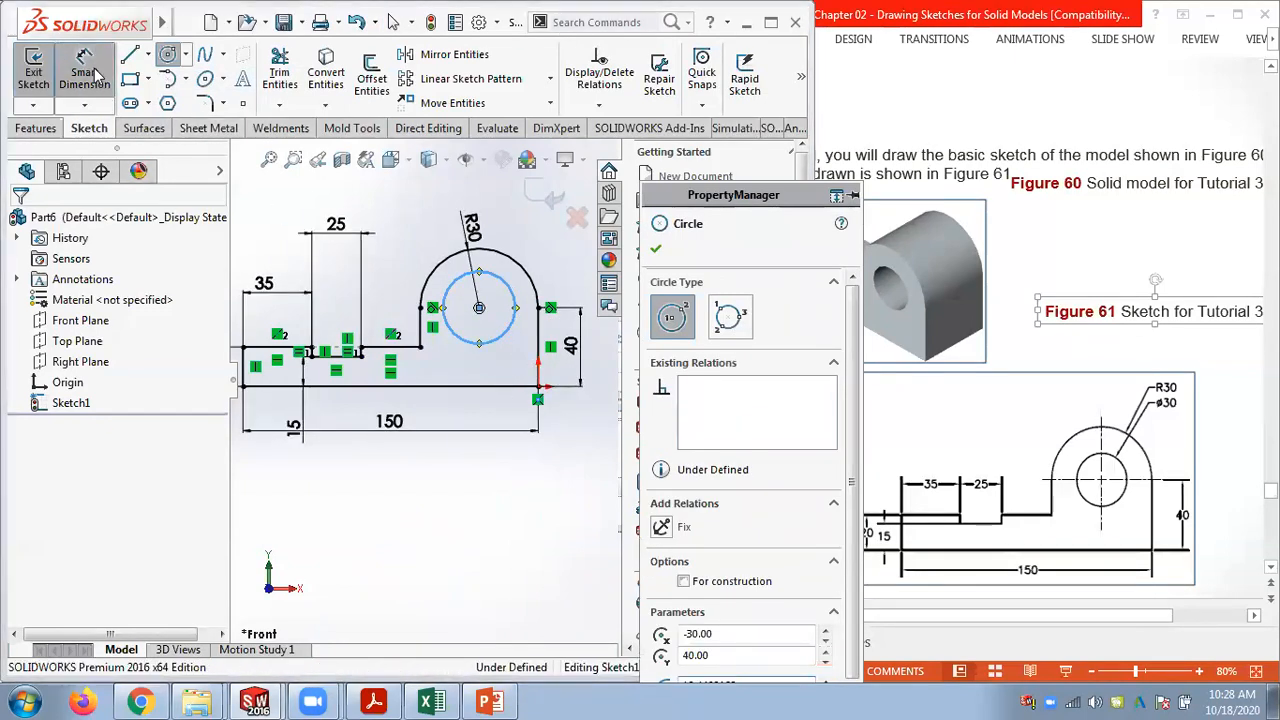
click(497, 278)
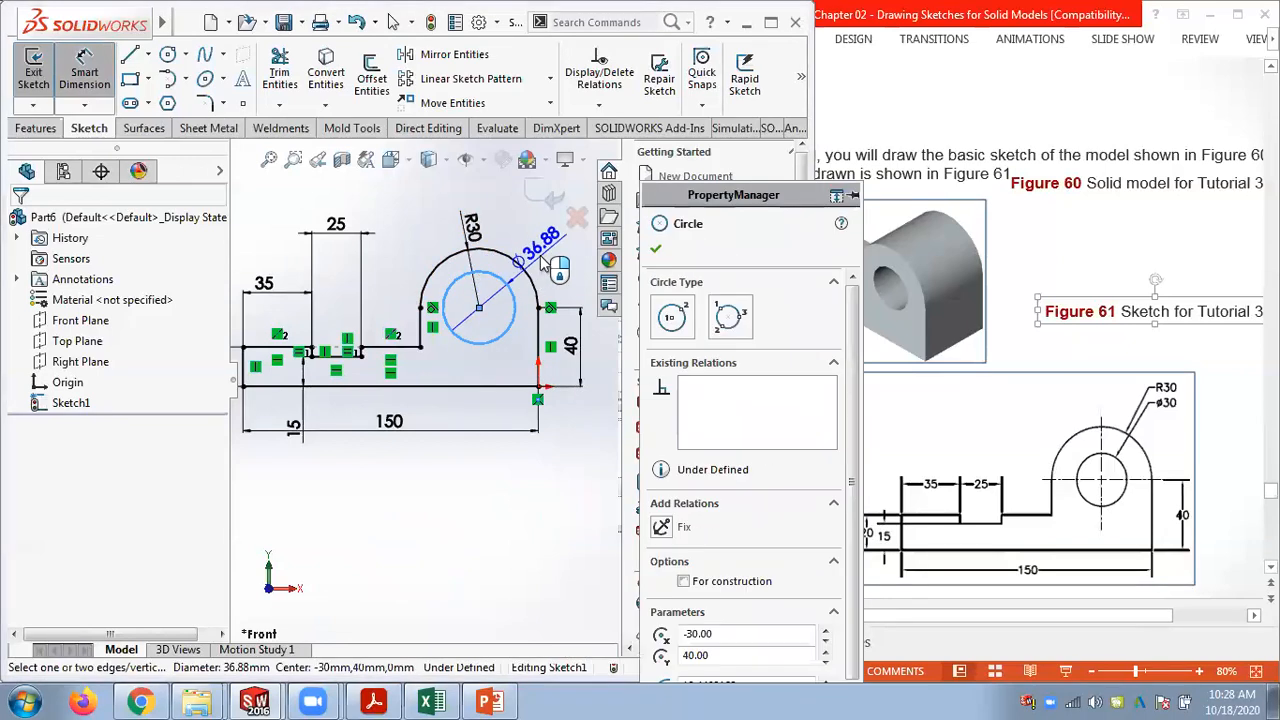
click(542, 263)
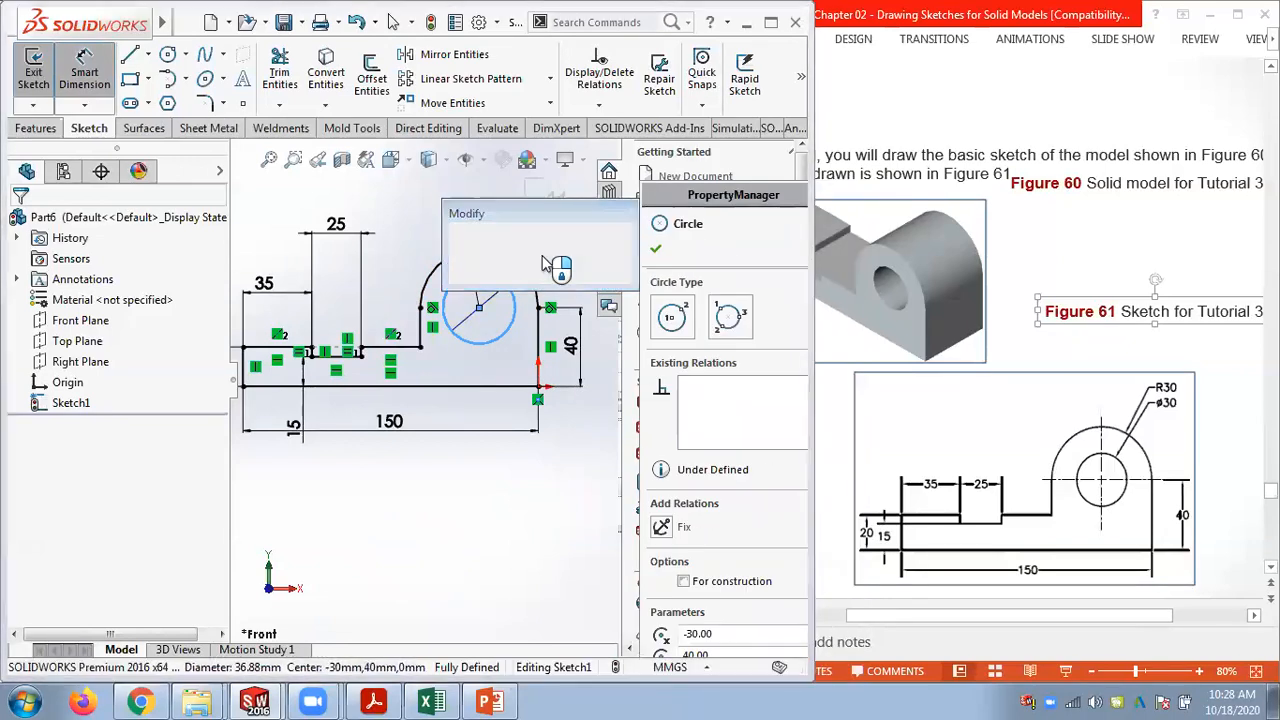
text(30)
key(Return)
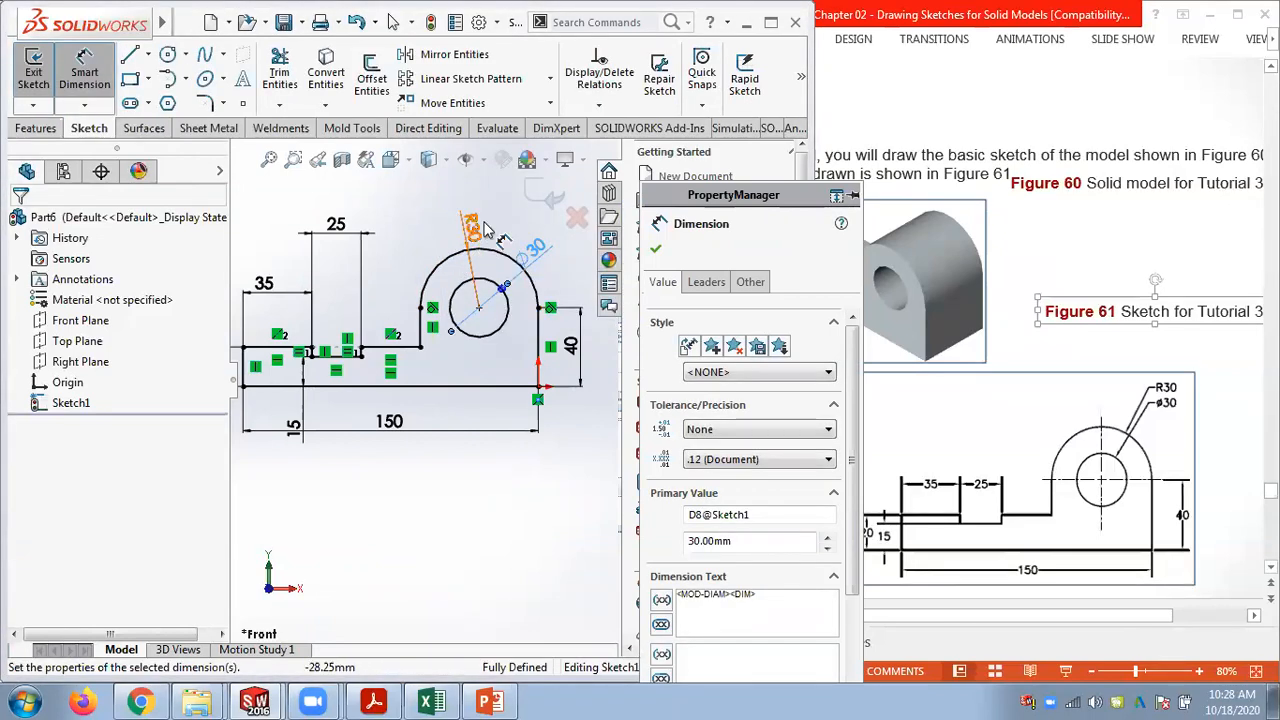
click(656, 248)
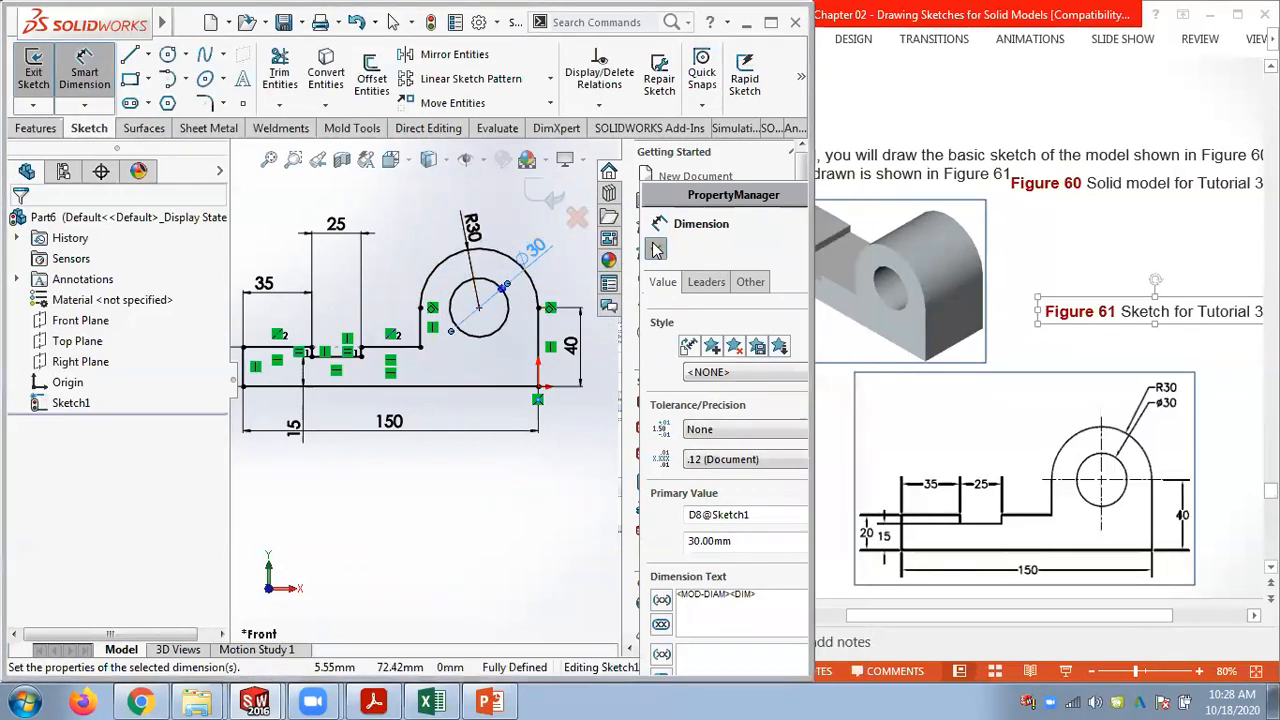
scroll(435, 453, up, 2)
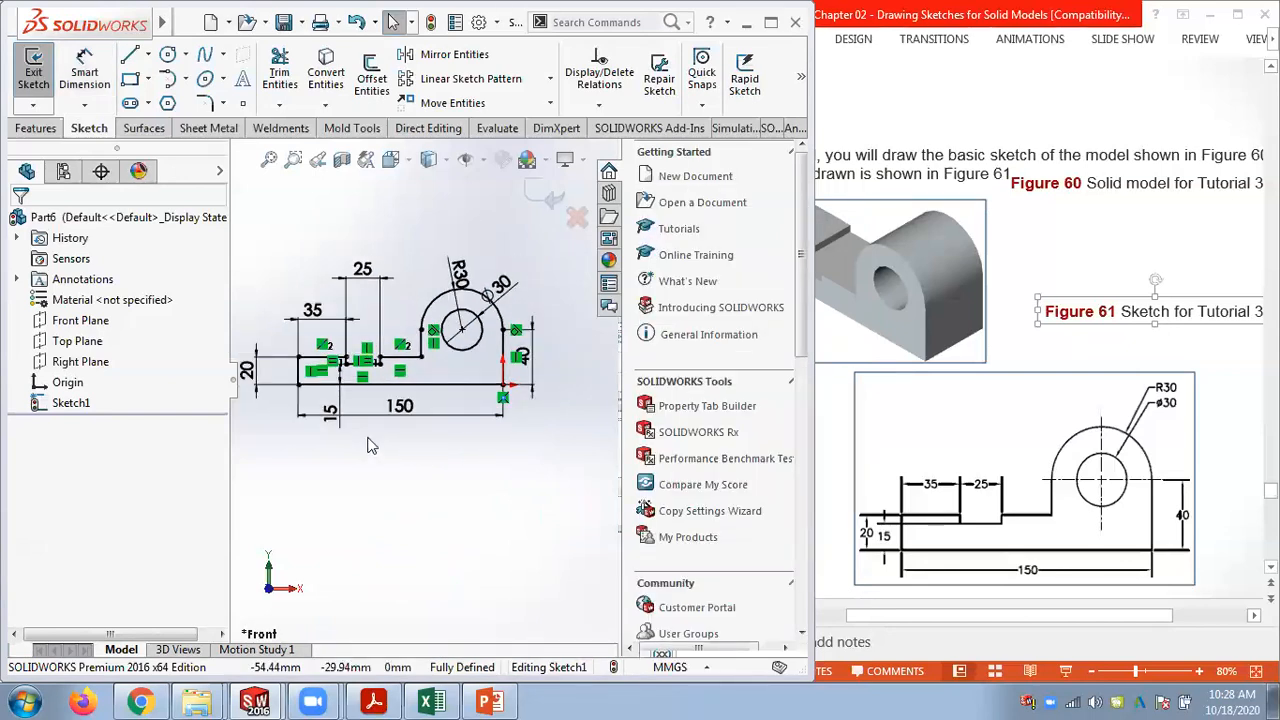
scroll(370, 446, down, 2)
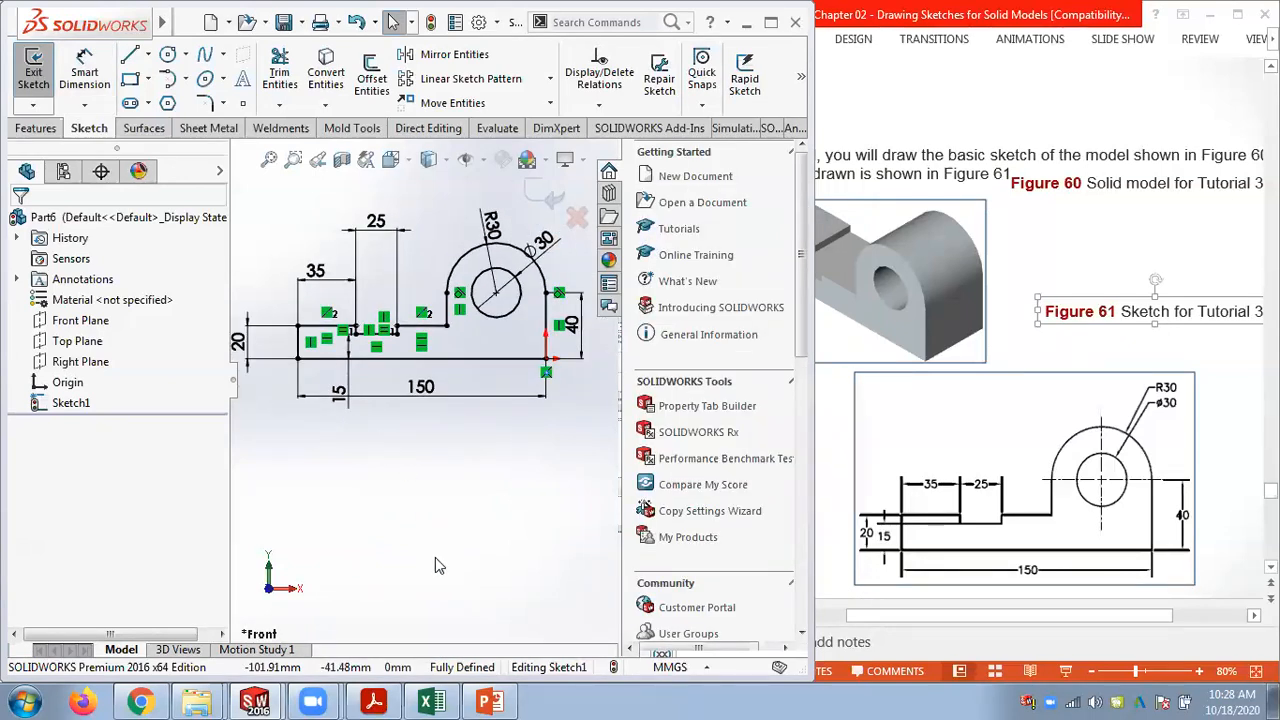
Save the part in the Tutorial folder as "chapter 2 tut 3".
click(284, 24)
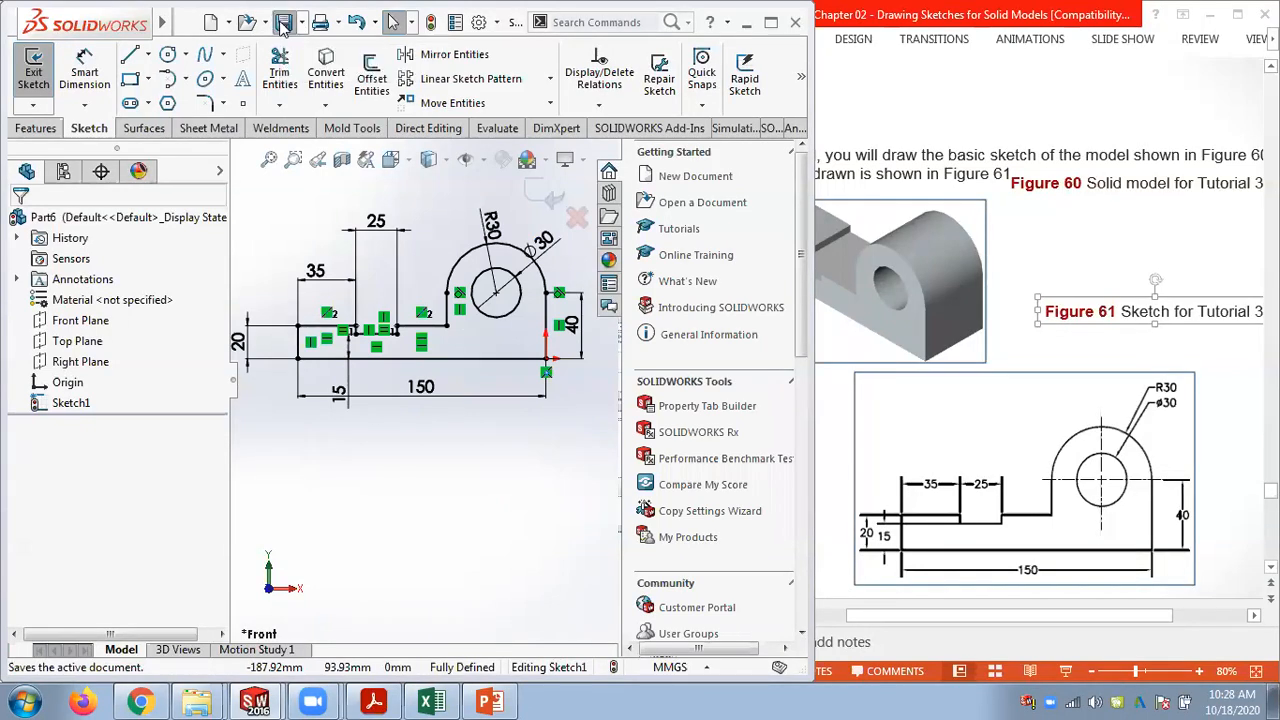
click(592, 257)
click(559, 371)
drag(558, 373, 550, 373)
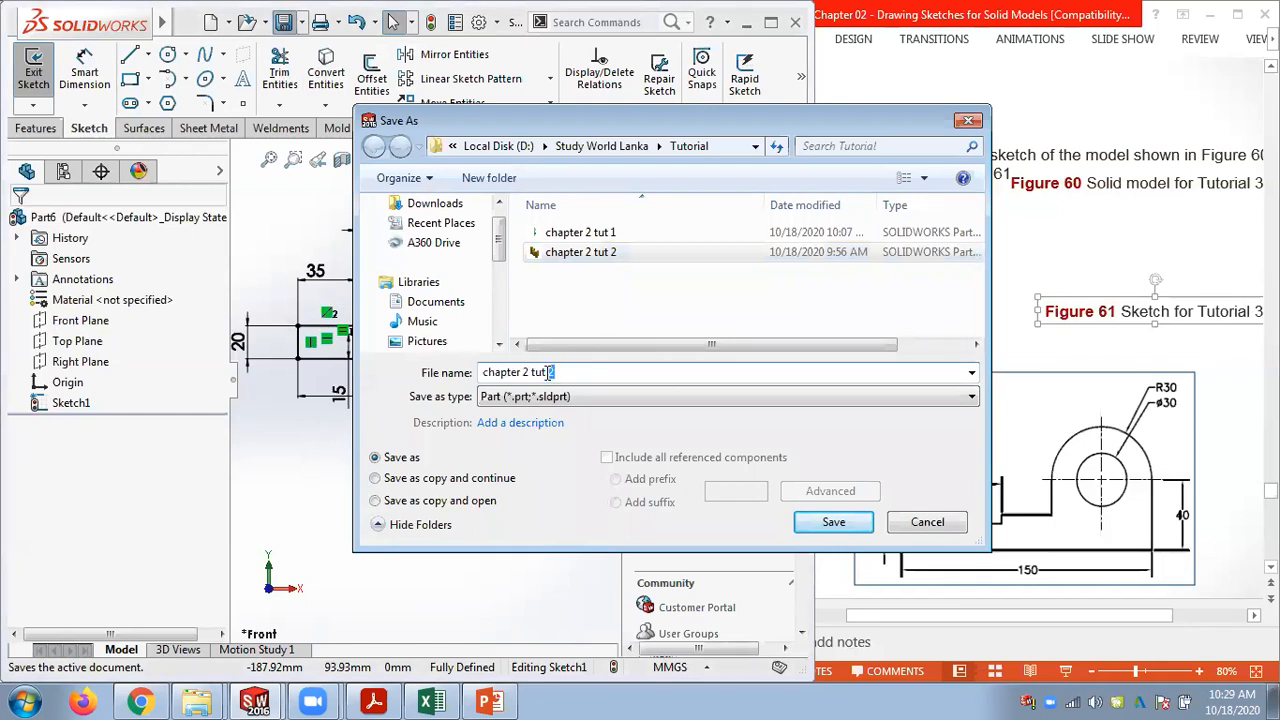
text(3)
key(Return)
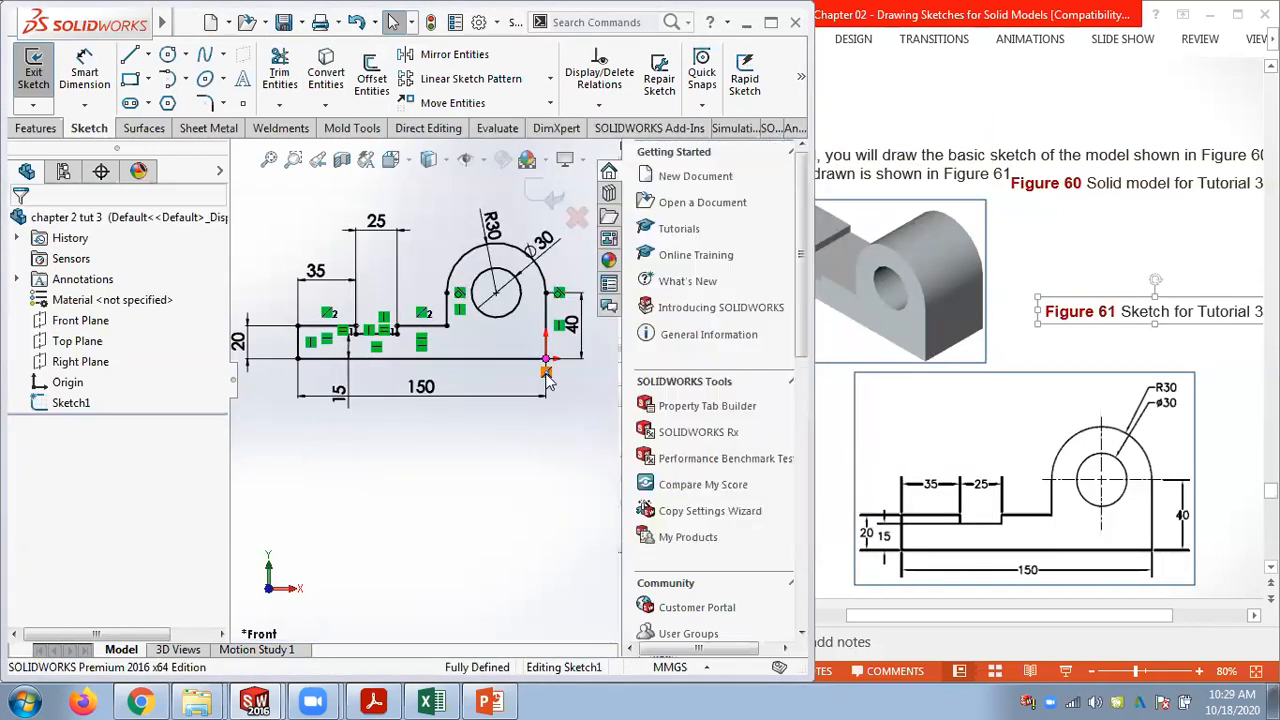